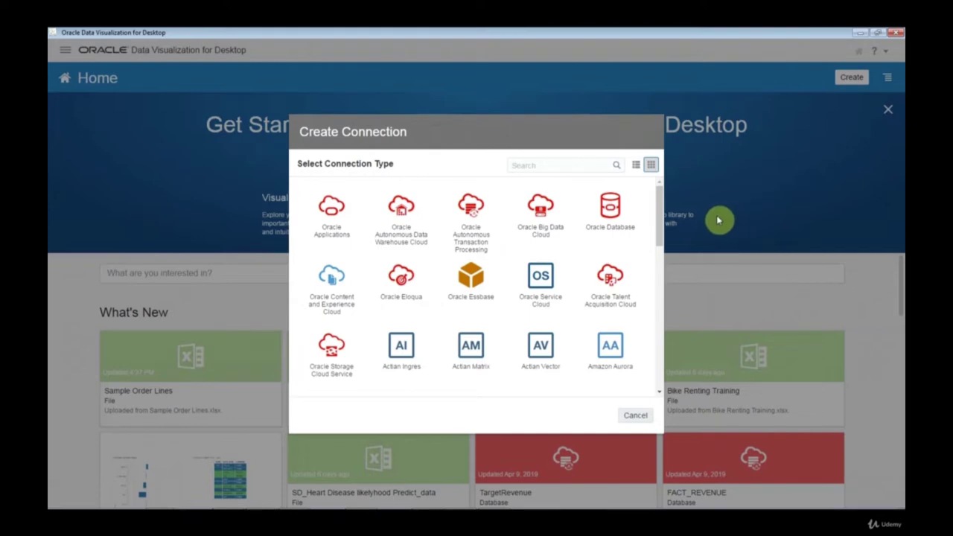
# Step: Start an Oracle Database connection named 'MyOracle DBaaS' with host 129.146.11.218 and port 1521
pyautogui.click(611, 216)
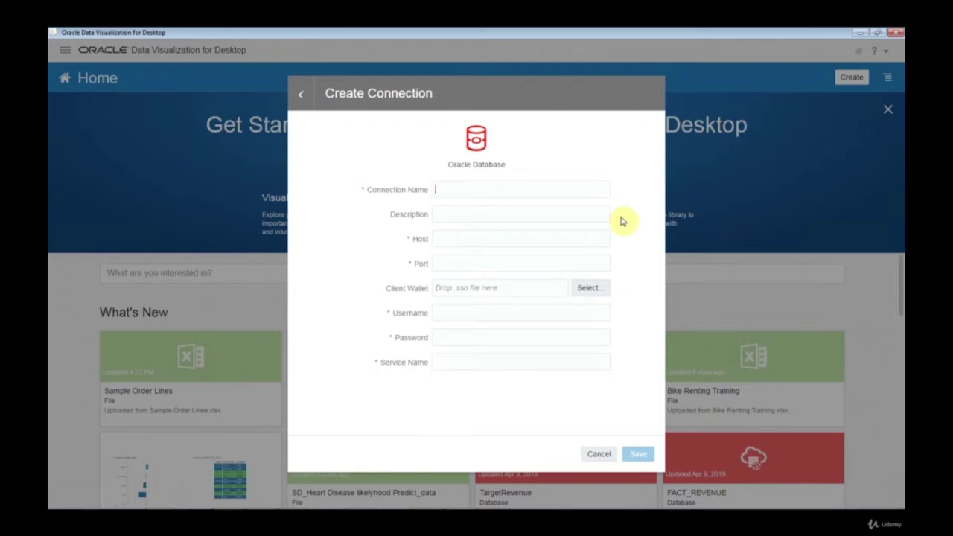
pyautogui.write('MyOracle DBaaS')
pyautogui.click(470, 238)
pyautogui.write('129.1')
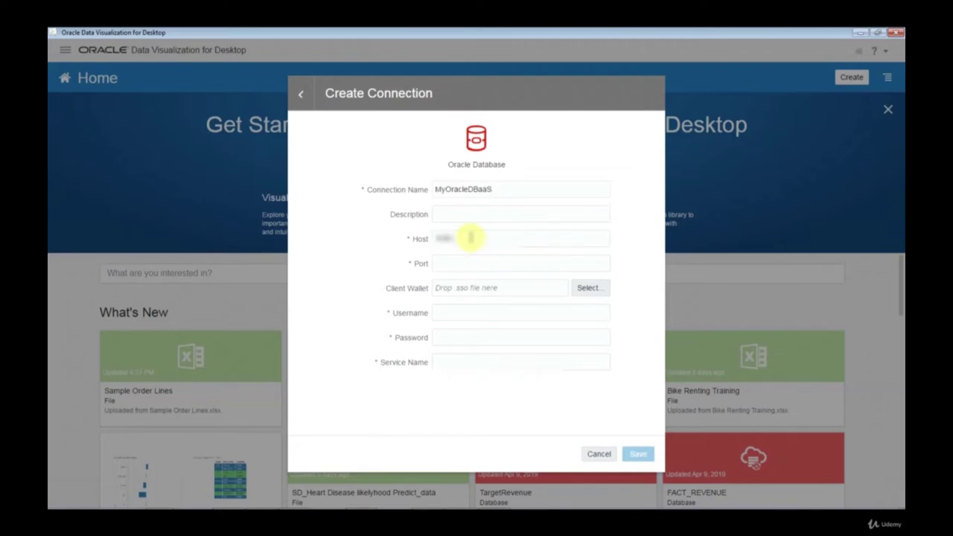
pyautogui.write('46.11.218')
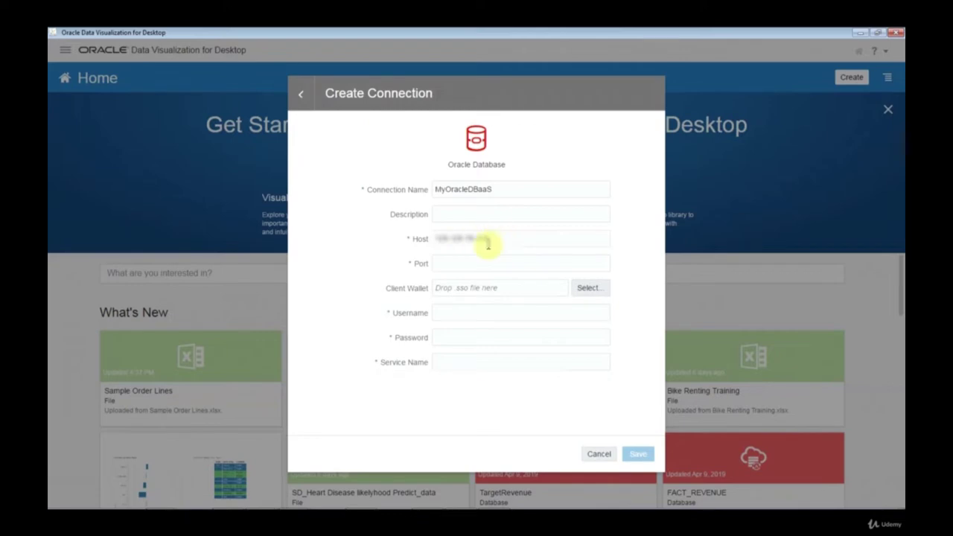
pyautogui.click(461, 267)
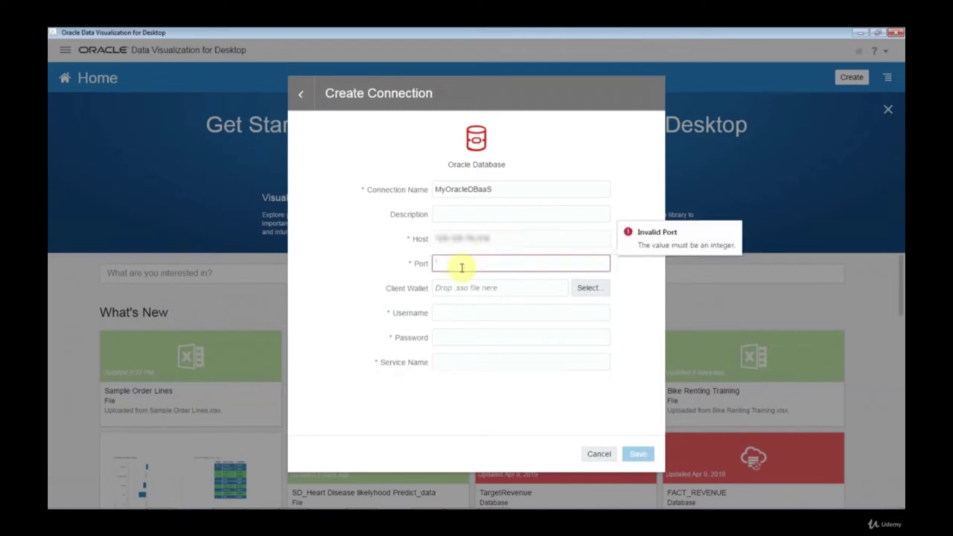
pyautogui.write('1521')
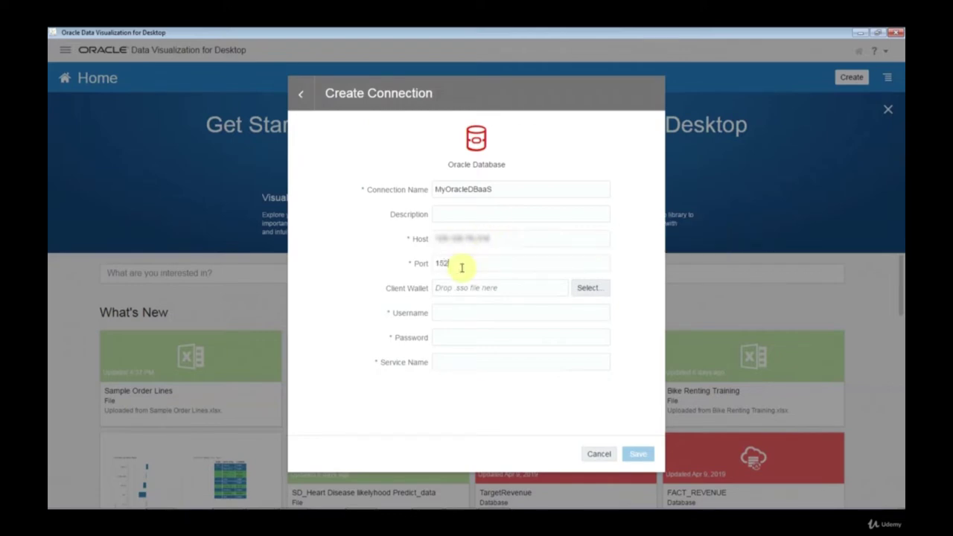
# Step: Enter username BICS_SAMPLEAPP, the schema password and the pasted service name, then save
pyautogui.click(437, 312)
pyautogui.write('BICS_SA')
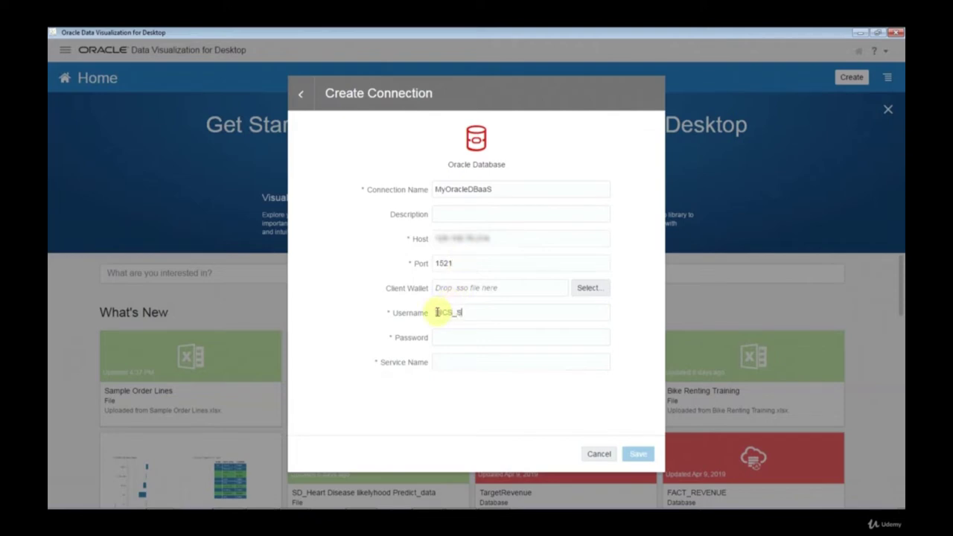
pyautogui.write('MPLEAPP')
pyautogui.click(452, 336)
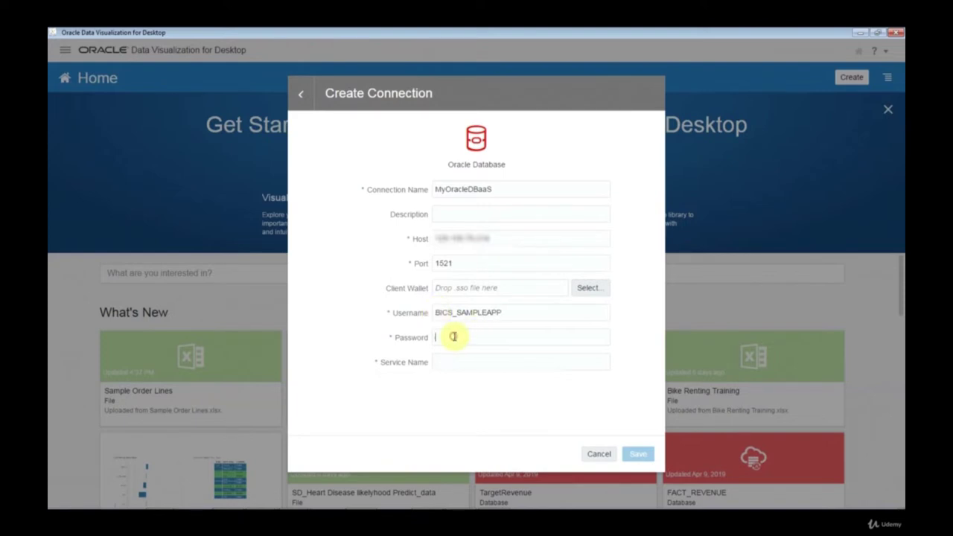
pyautogui.write('********')
pyautogui.click(447, 363)
pyautogui.hotkey('ctrl', 'v')
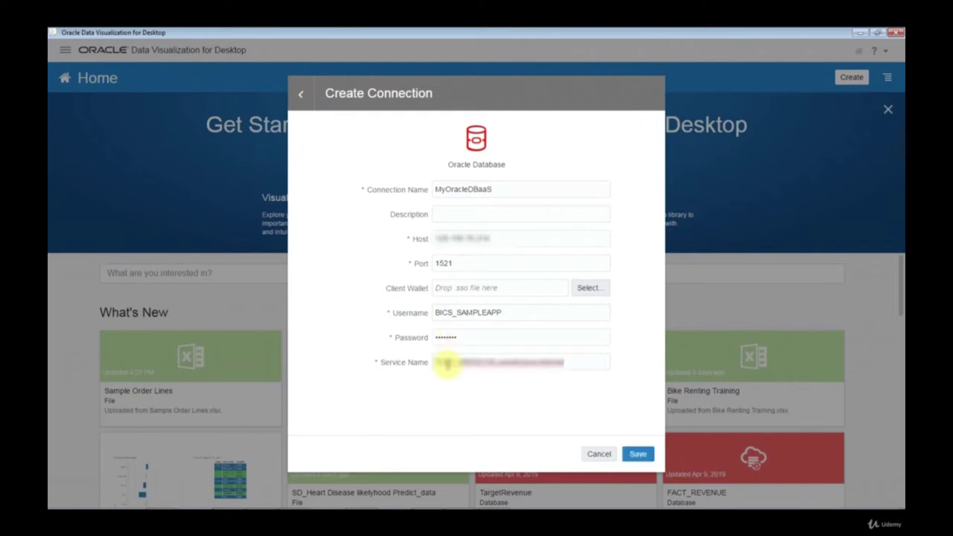
pyautogui.click(639, 456)
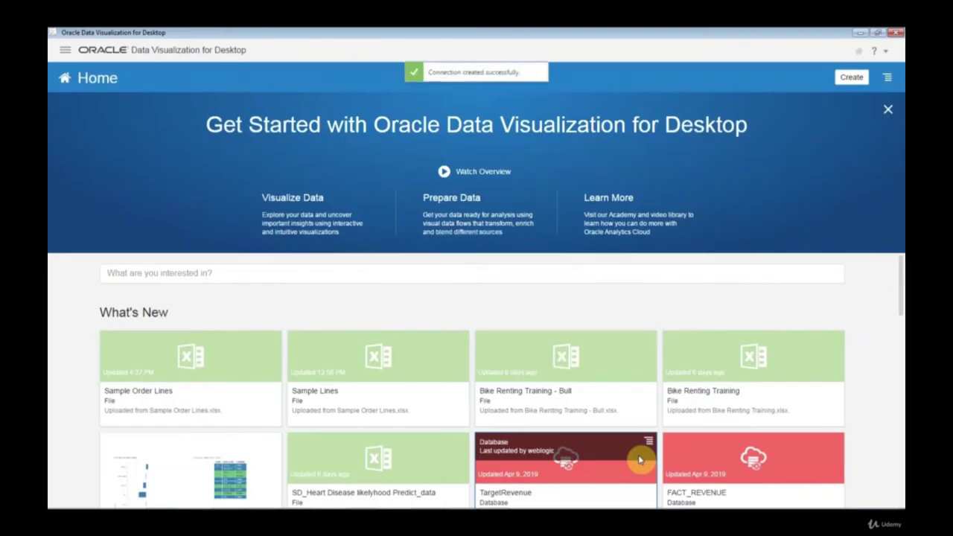
# Step: Show the Data page's Connections list with MyOracleDBaaS and bring up the Create menu
pyautogui.click(65, 50)
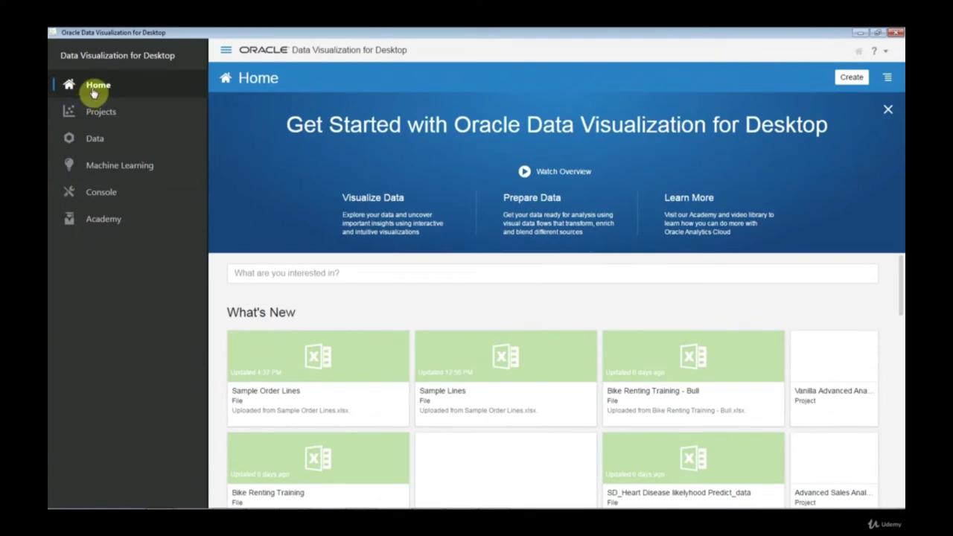
pyautogui.click(97, 139)
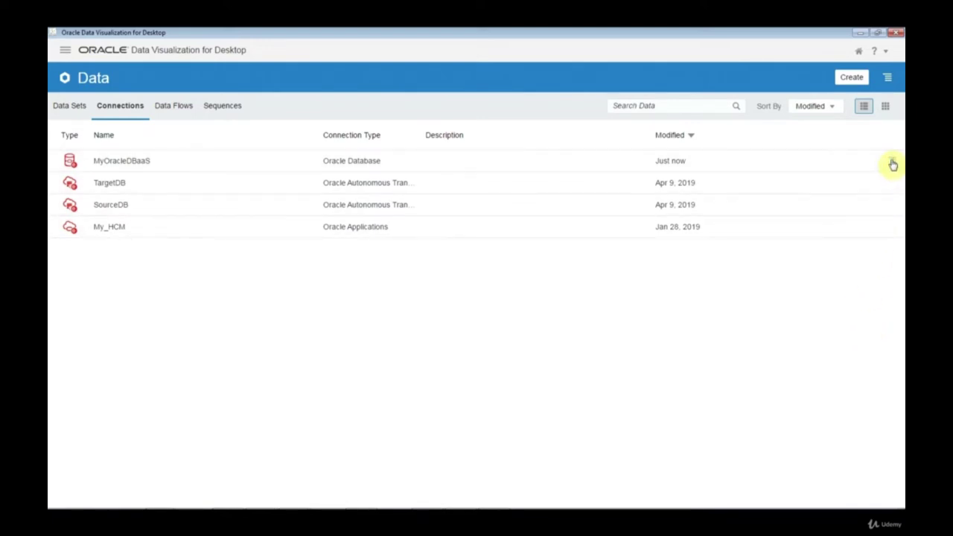
pyautogui.click(892, 165)
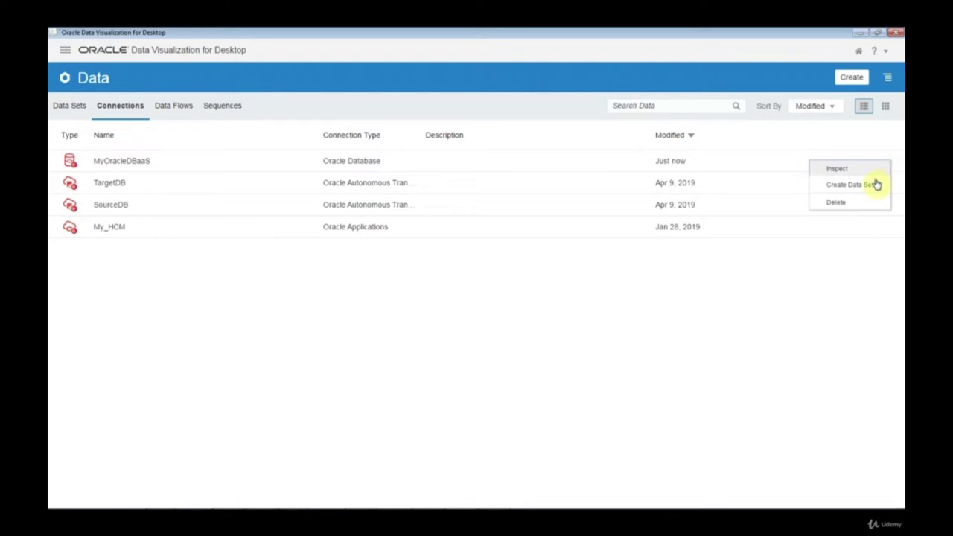
pyautogui.click(852, 78)
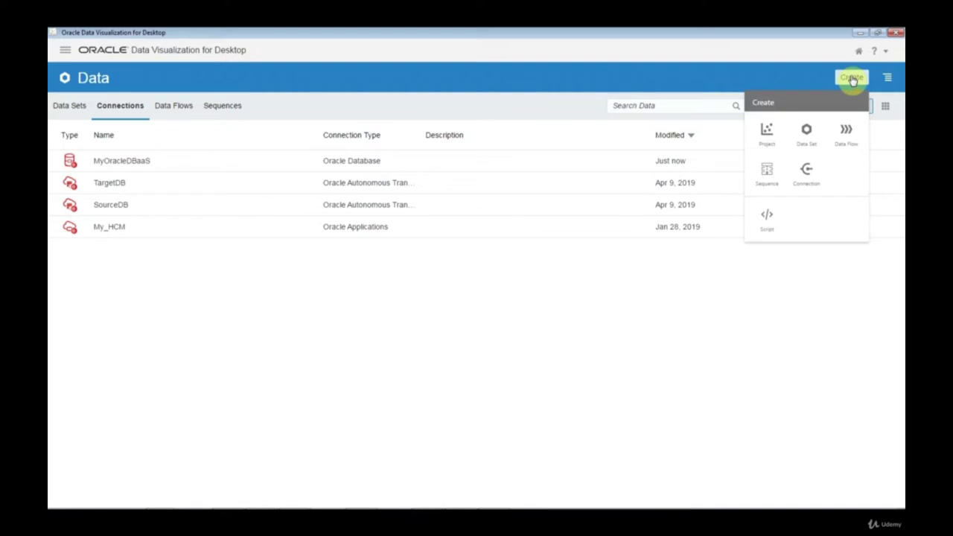
# Step: Start a data set from MyOracleDBaaS and return from Enter SQL to Select Columns
pyautogui.click(808, 138)
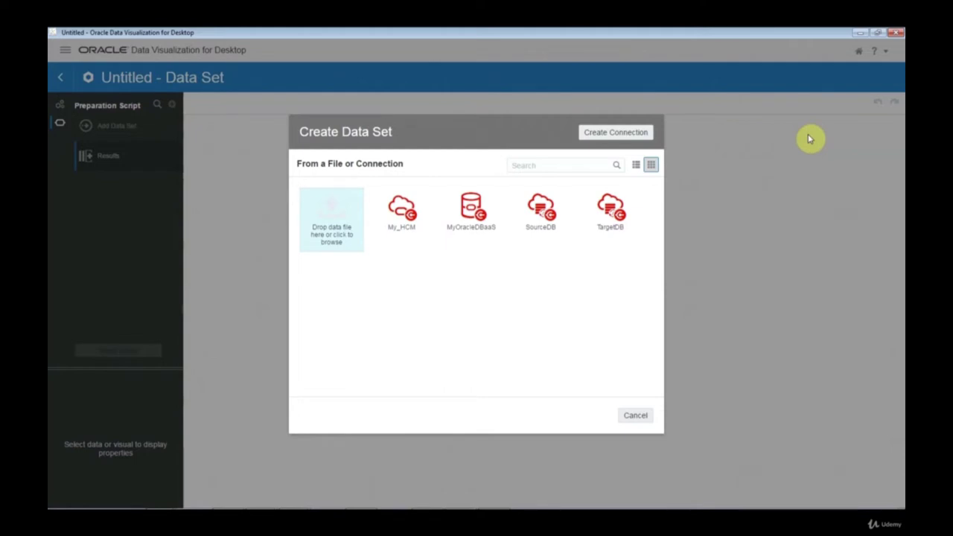
pyautogui.click(478, 214)
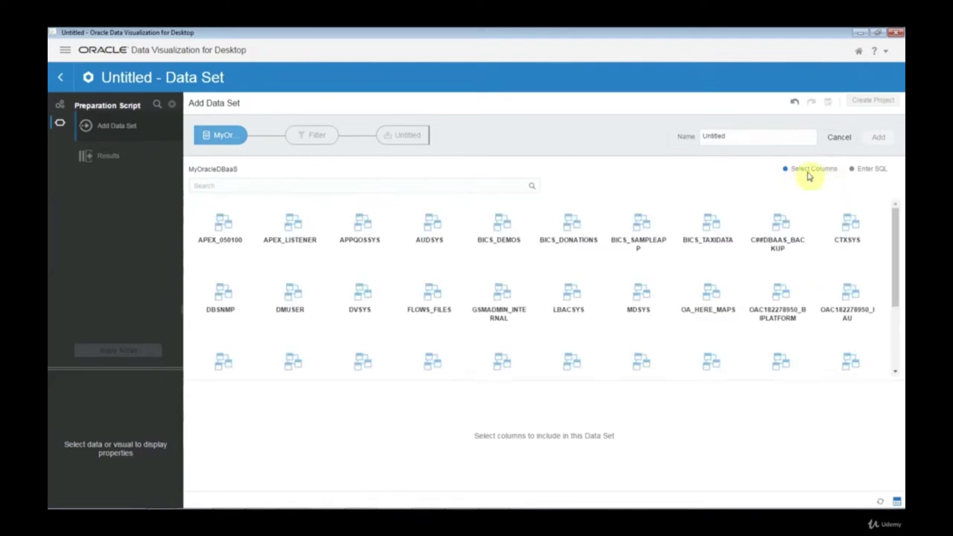
pyautogui.click(852, 171)
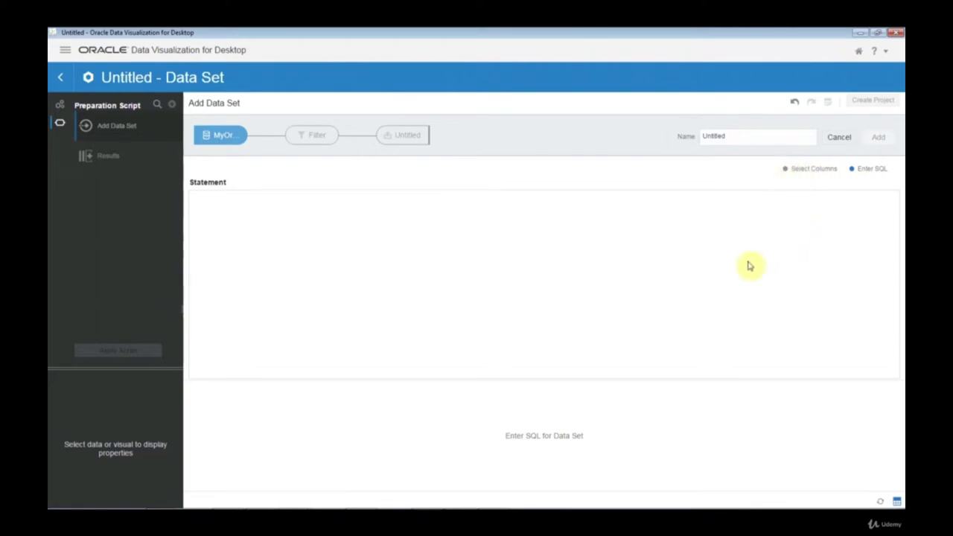
pyautogui.click(786, 170)
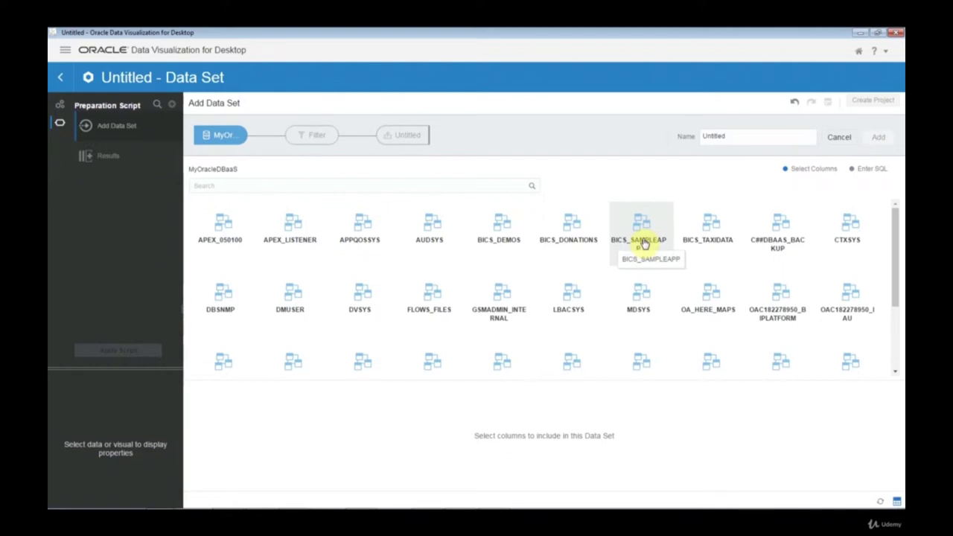
# Step: Add all 31 columns of BICS_SAMPLEAPP's BICS_REVENUE_FT2 table as the BICS_REVENUE_FT2 data set
pyautogui.click(644, 243)
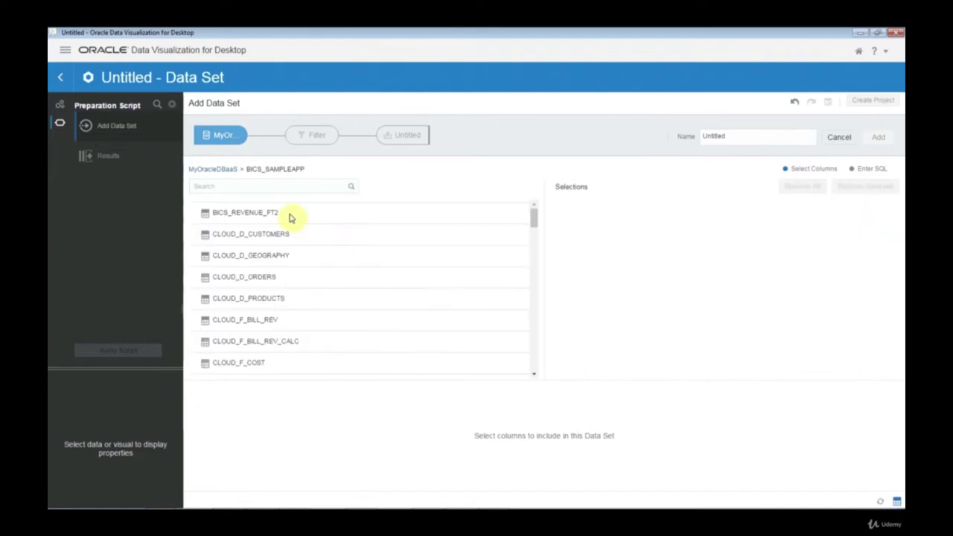
pyautogui.click(267, 216)
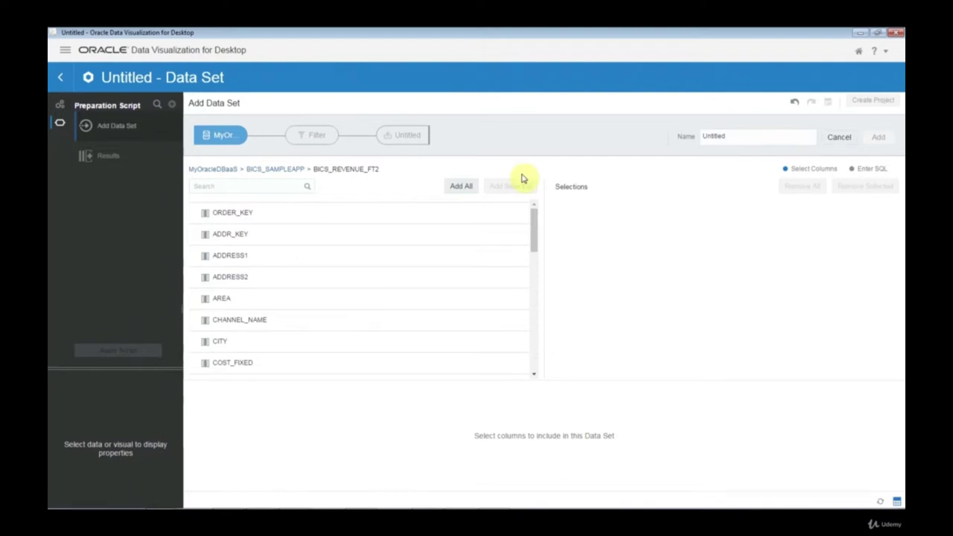
pyautogui.click(461, 187)
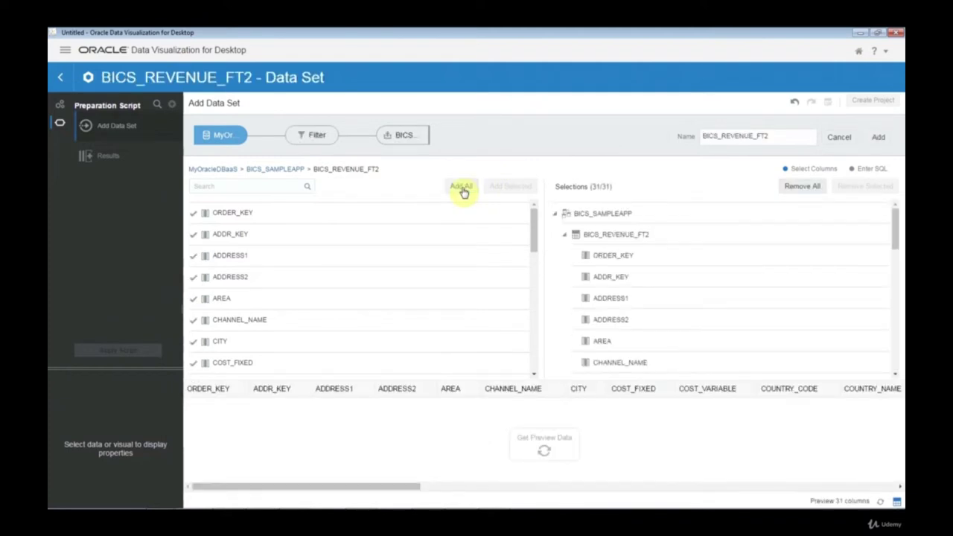
pyautogui.click(771, 137)
pyautogui.moveTo(772, 136); pyautogui.dragTo(703, 136)
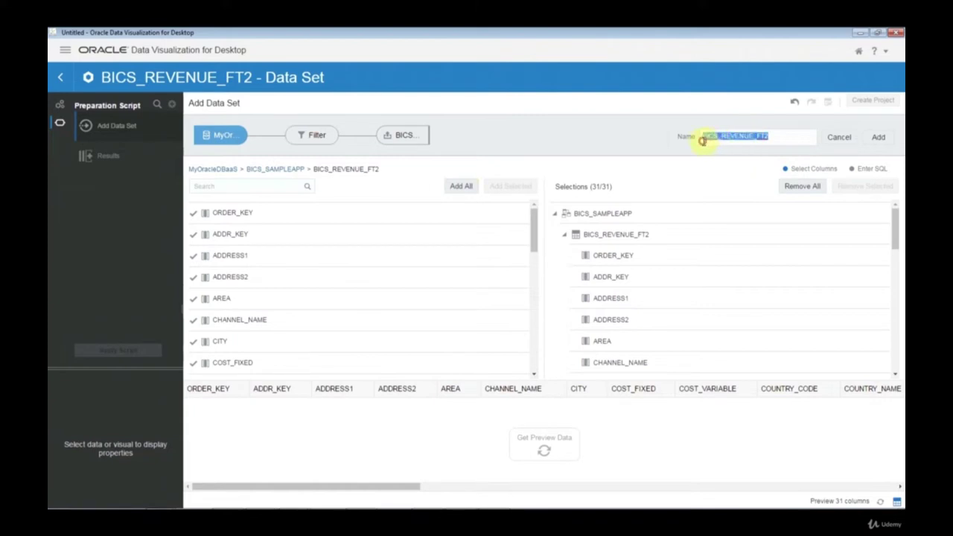
pyautogui.click(881, 137)
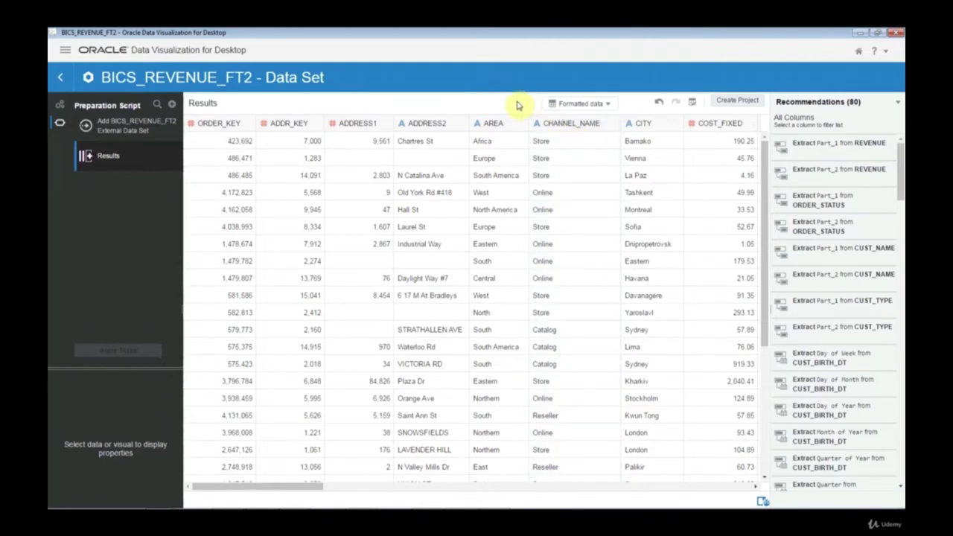
# Step: Create an Untitled project from the BICS_REVENUE_FT2 data set's Results view
pyautogui.click(737, 103)
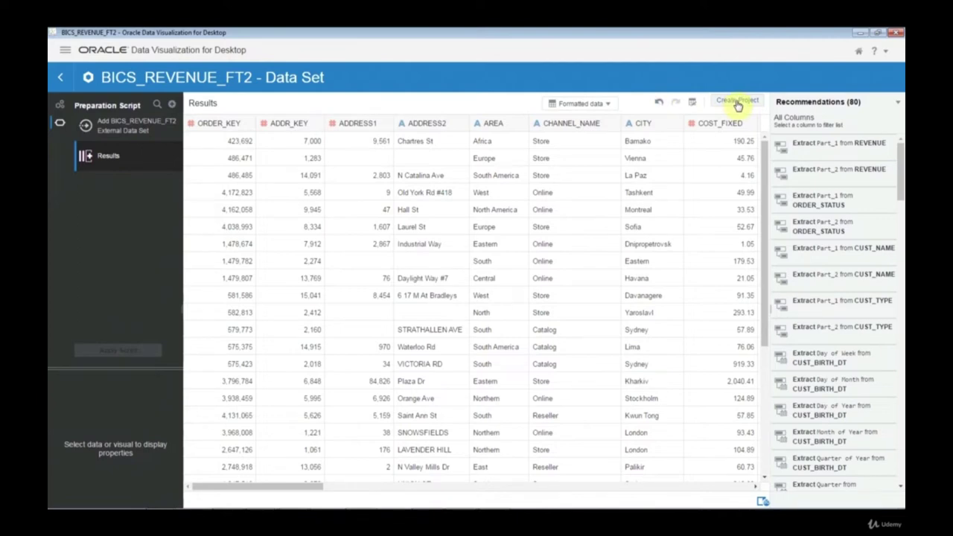
pyautogui.click(737, 102)
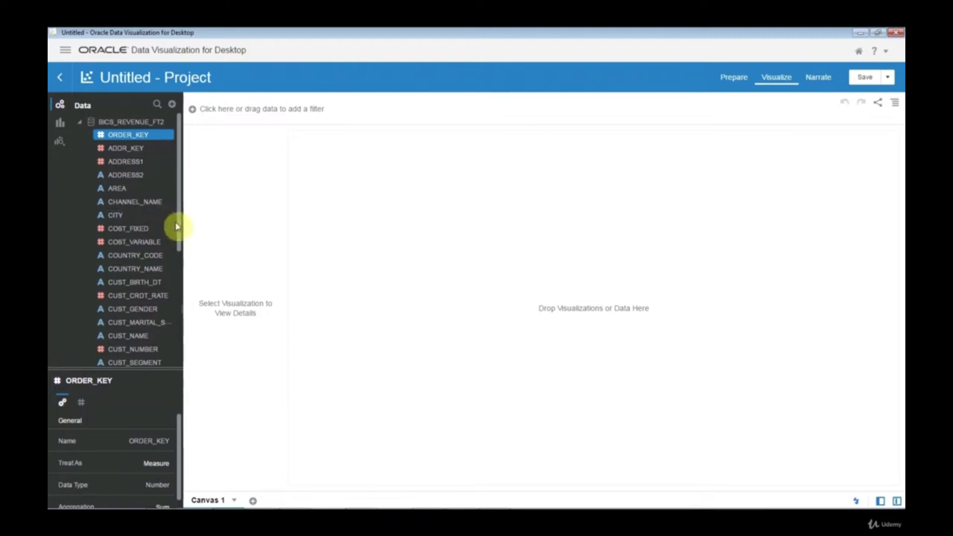
# Step: Multi-select COUNTRY_NAME, CUST_SEGMENT and REVENUE and drop them onto the canvas as one visualization
pyautogui.click(155, 268)
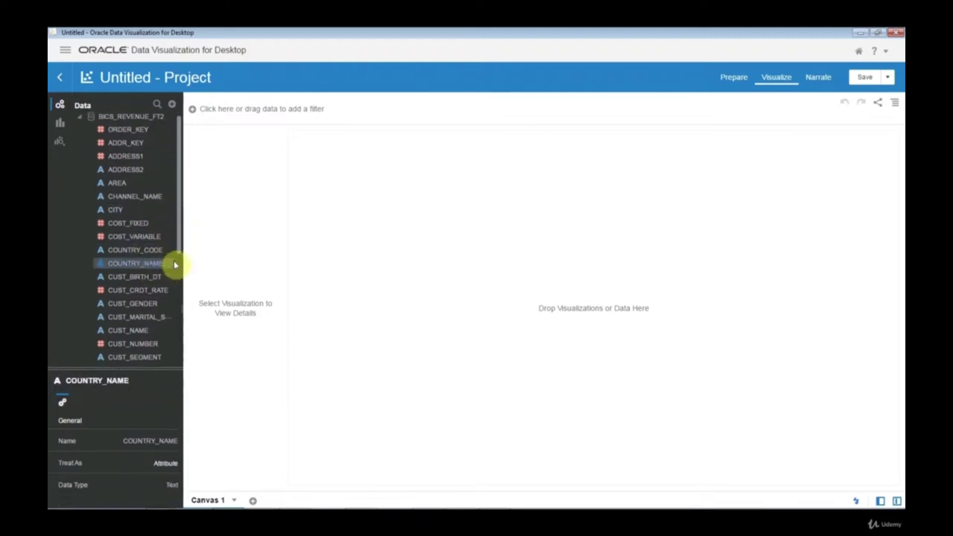
pyautogui.keyDown('ctrl'); pyautogui.click(148, 357); pyautogui.keyUp('ctrl')
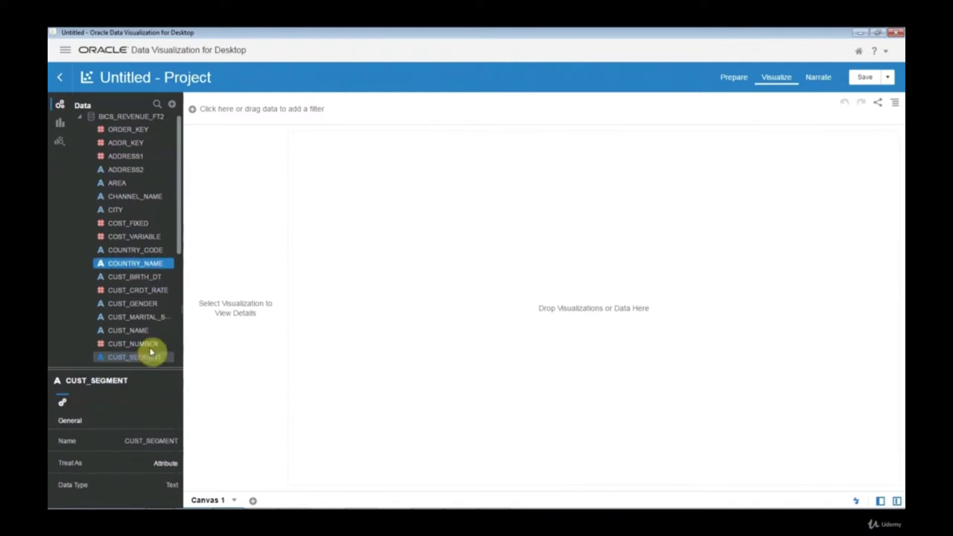
pyautogui.moveTo(179, 241); pyautogui.dragTo(188, 339)
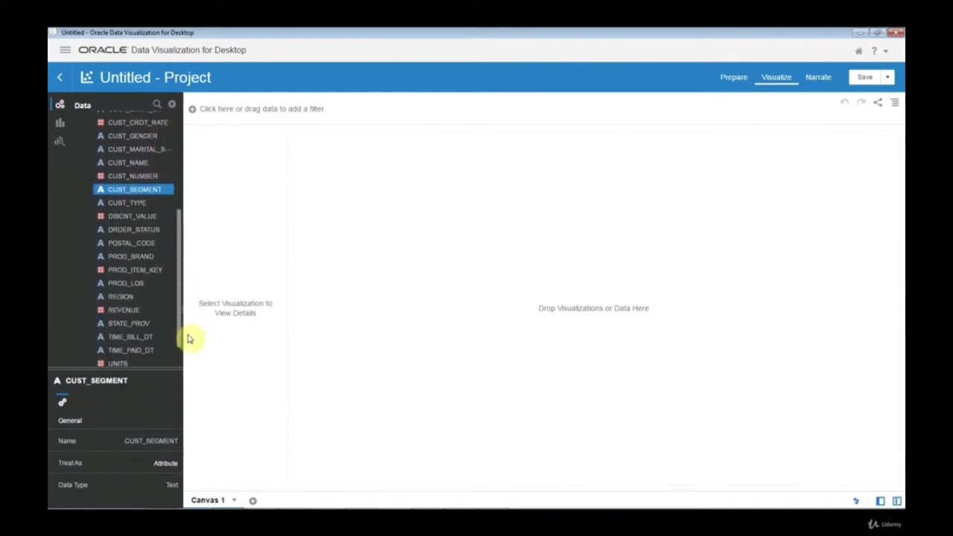
pyautogui.keyDown('ctrl'); pyautogui.click(138, 309); pyautogui.keyUp('ctrl')
pyautogui.moveTo(139, 311); pyautogui.dragTo(329, 341)
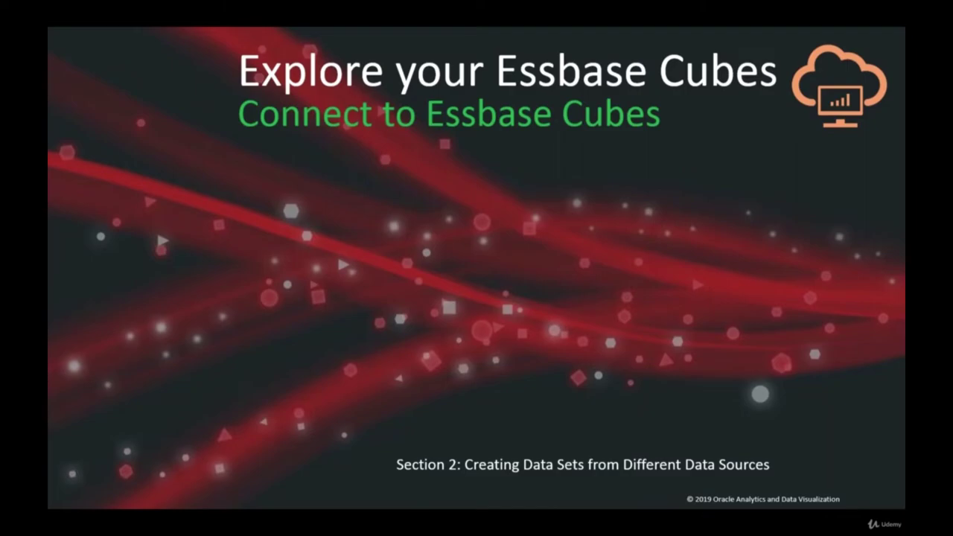
# Step: Advance past the Essbase section slide to the Oracle Analytics Cloud Home page
pyautogui.press('Right')
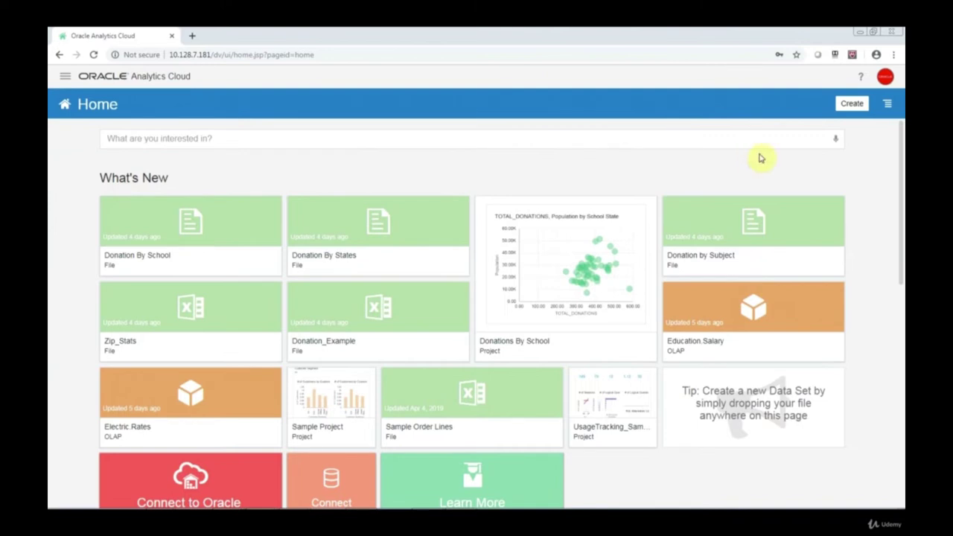
# Step: Save an Oracle Essbase connection named MyEssbase with the pasted DSN and admin login credentials
pyautogui.click(858, 104)
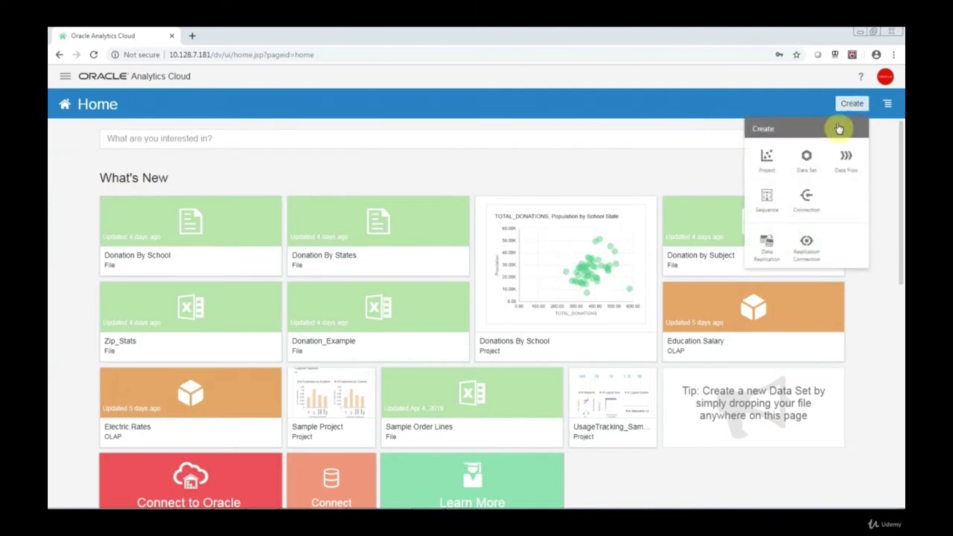
pyautogui.click(805, 199)
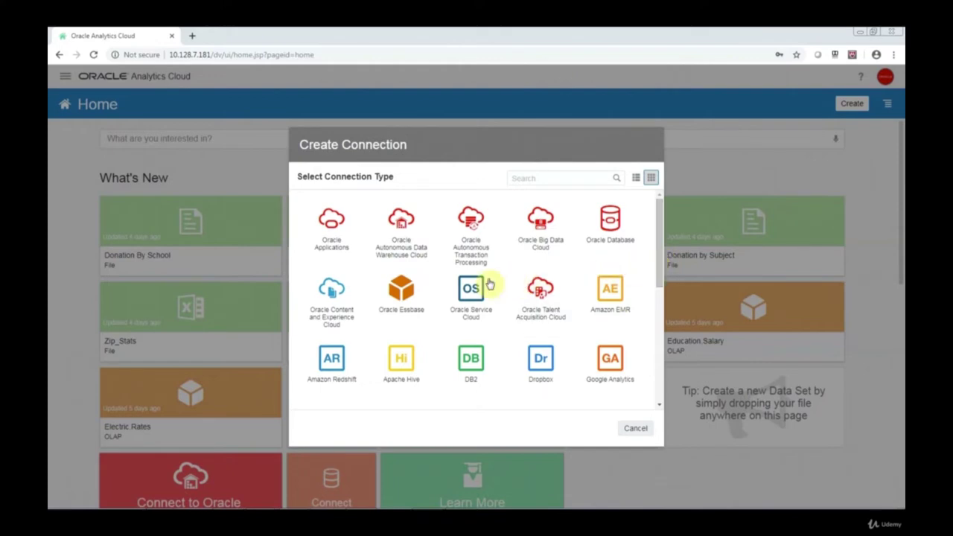
pyautogui.click(409, 292)
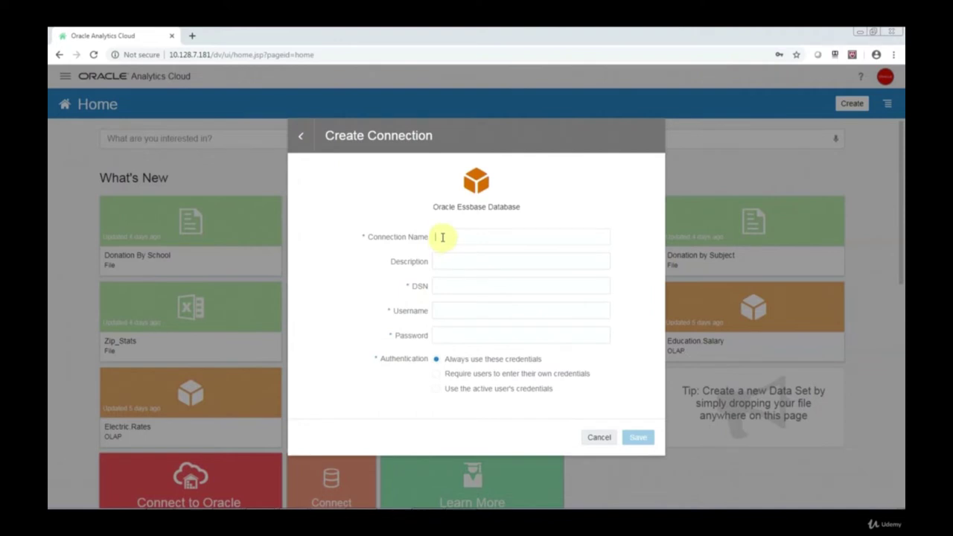
pyautogui.write('MyEssbase')
pyautogui.click(444, 287)
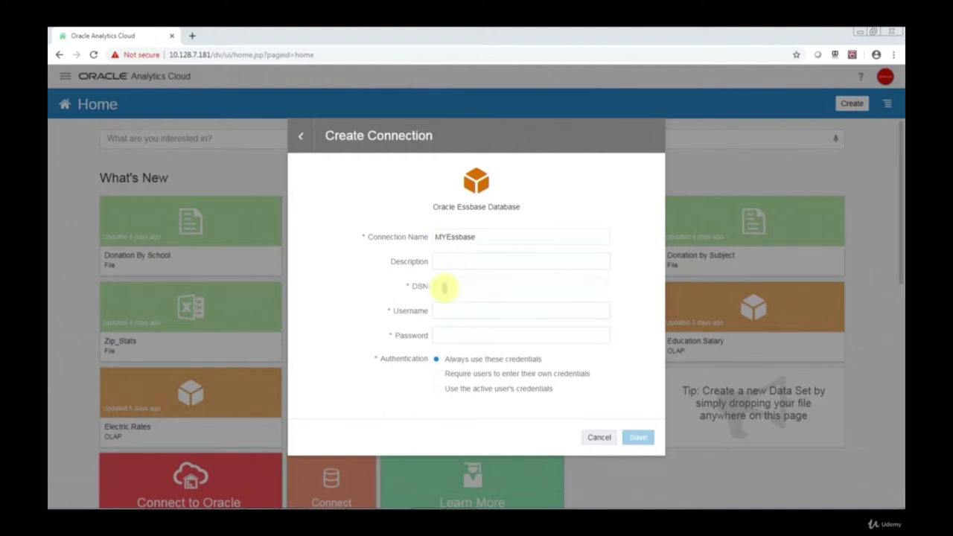
pyautogui.hotkey('ctrl', 'v')
pyautogui.click(440, 311)
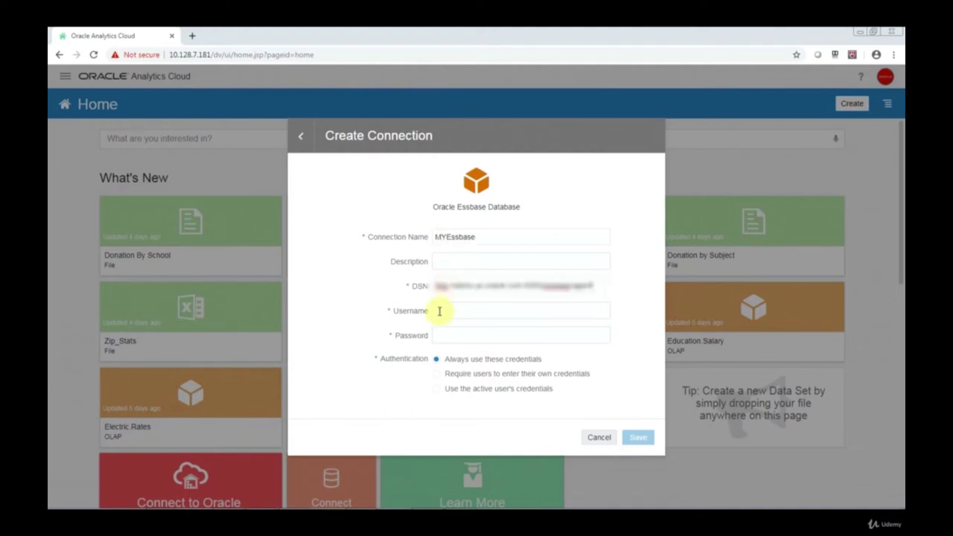
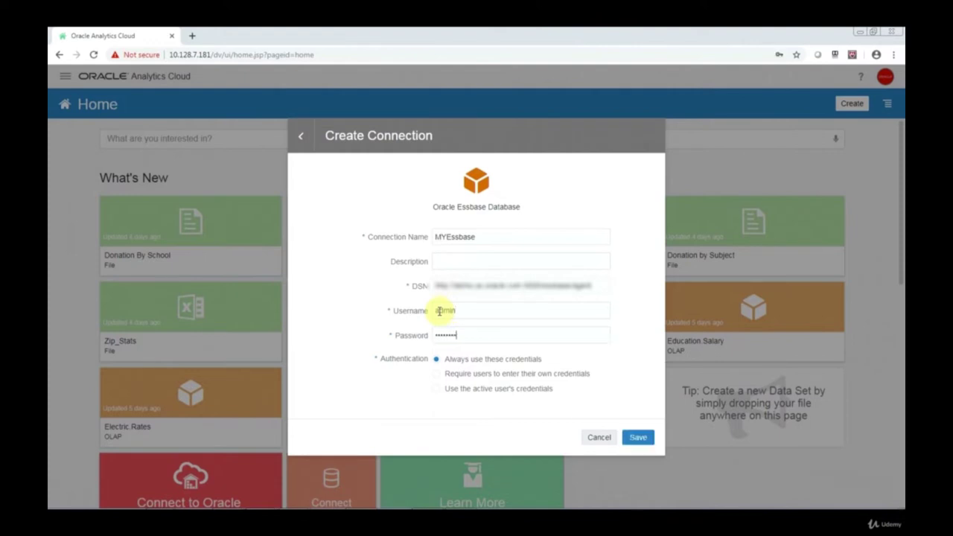
pyautogui.click(638, 438)
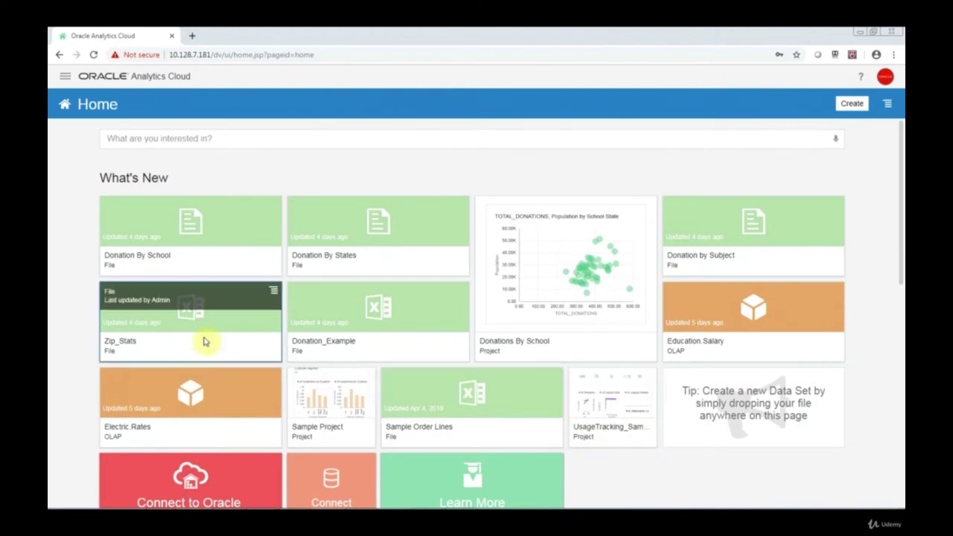
# Step: From the Data page's Connections list, choose Create Data Set on the MYEssbase connection
pyautogui.click(66, 79)
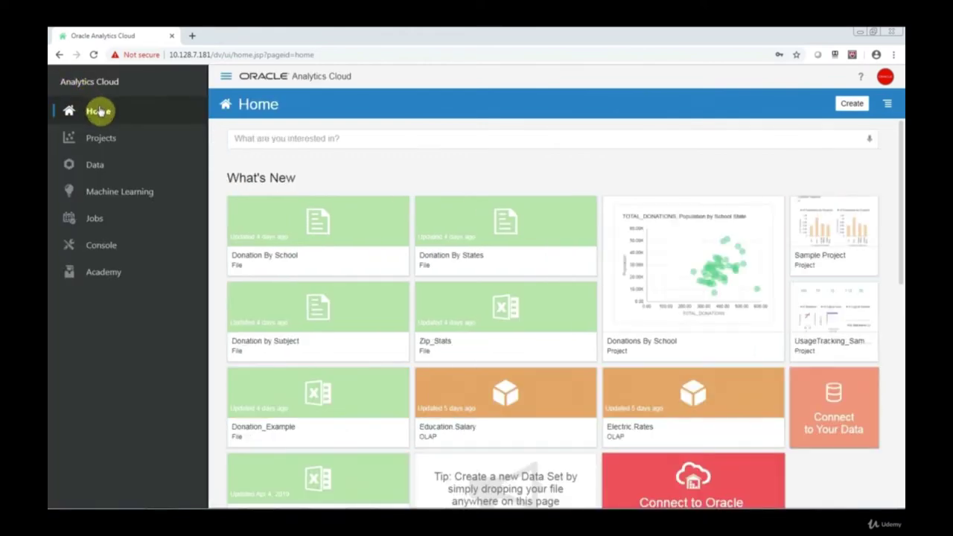
pyautogui.click(94, 165)
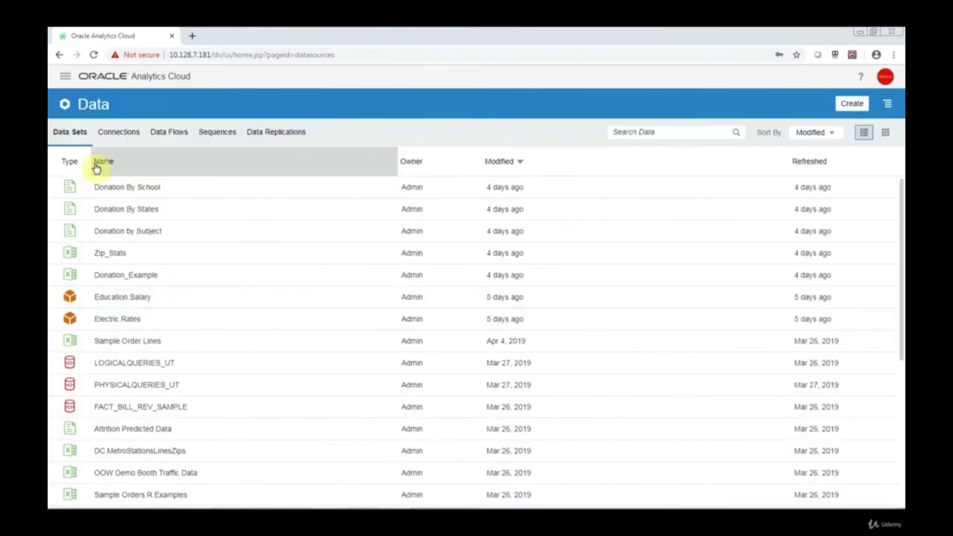
pyautogui.click(118, 132)
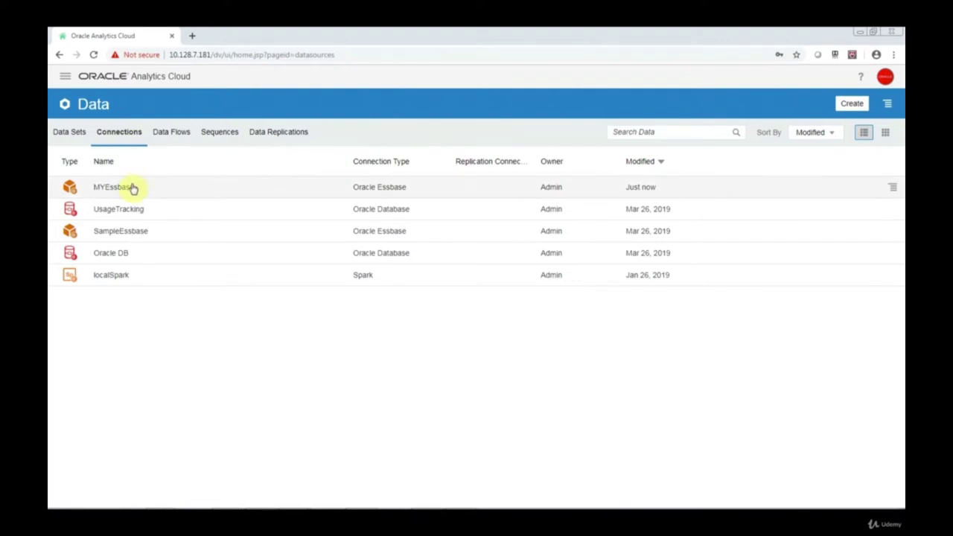
pyautogui.click(892, 188)
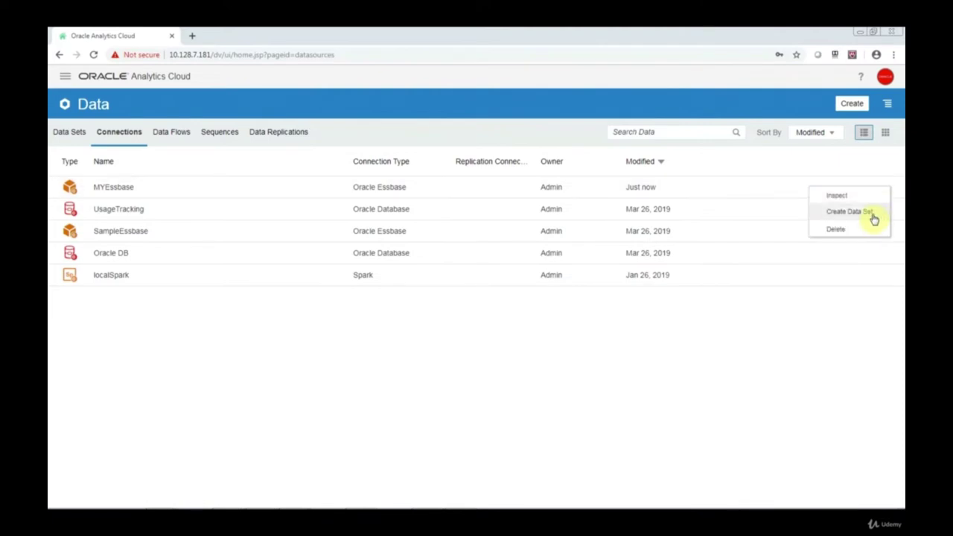
pyautogui.click(869, 217)
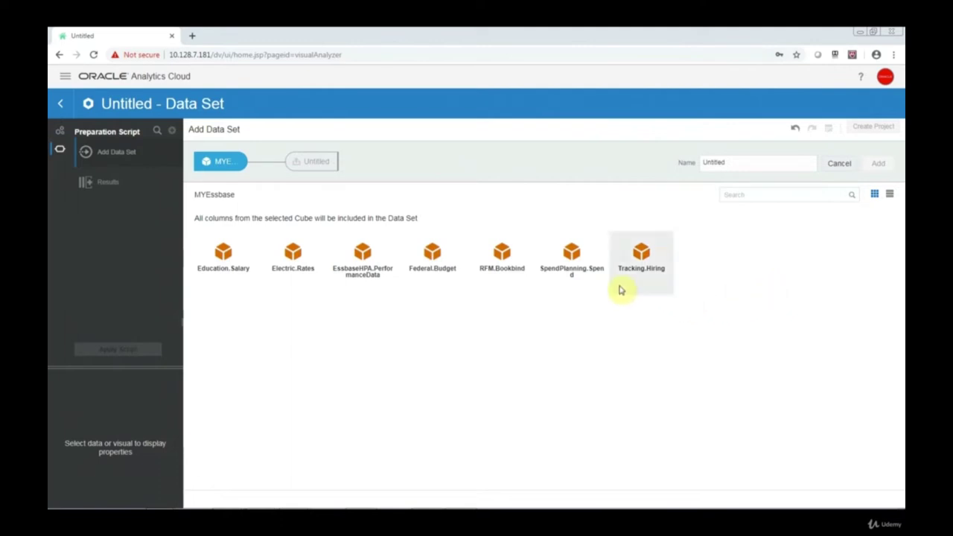
# Step: Add the SpendPlanning.Spend cube as a data set and go back to the Data page
pyautogui.click(572, 255)
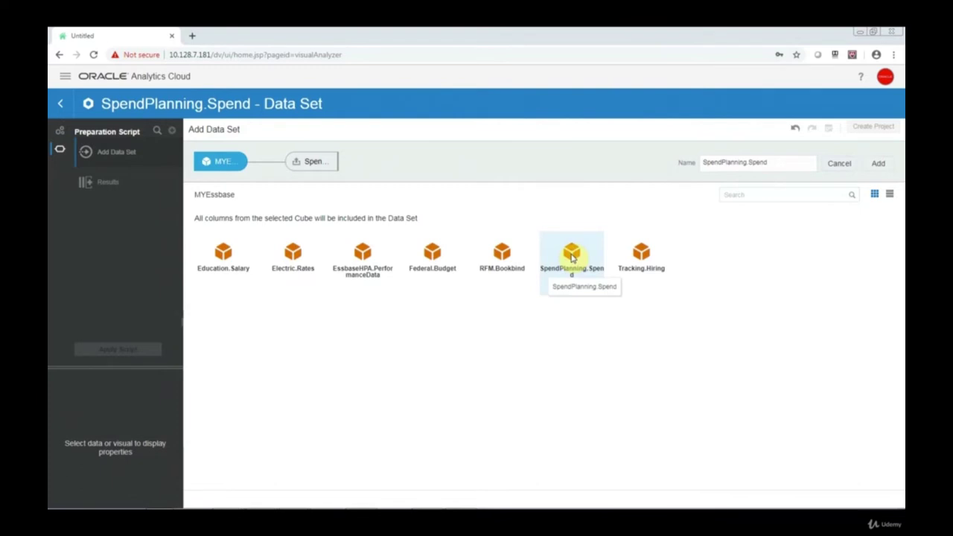
pyautogui.click(878, 164)
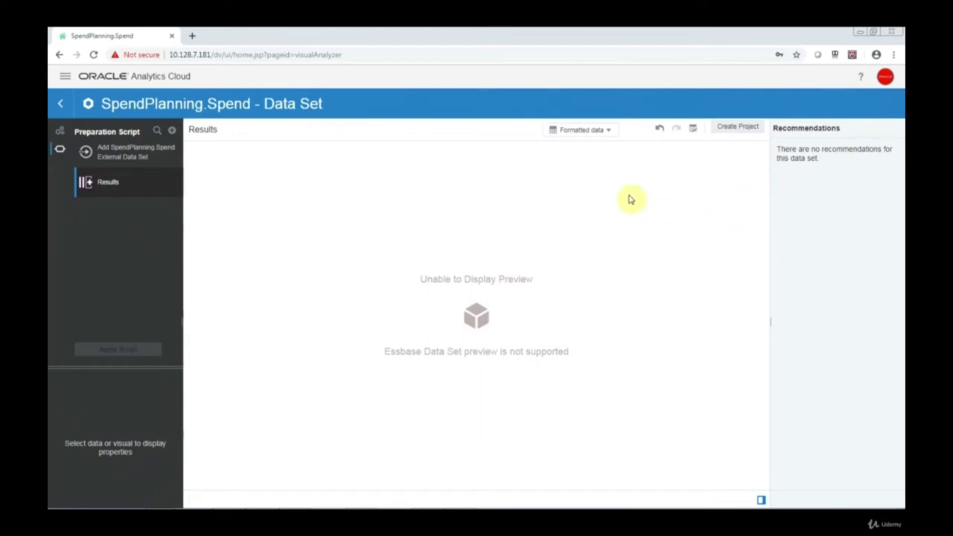
pyautogui.click(62, 106)
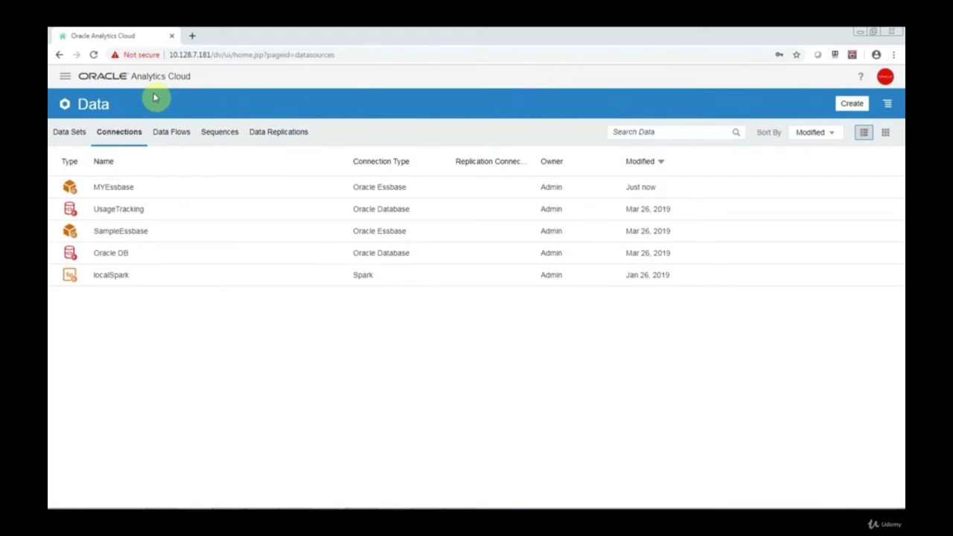
# Step: Create a new project from the SpendPlanning.Spend data set via its actions menu
pyautogui.click(66, 136)
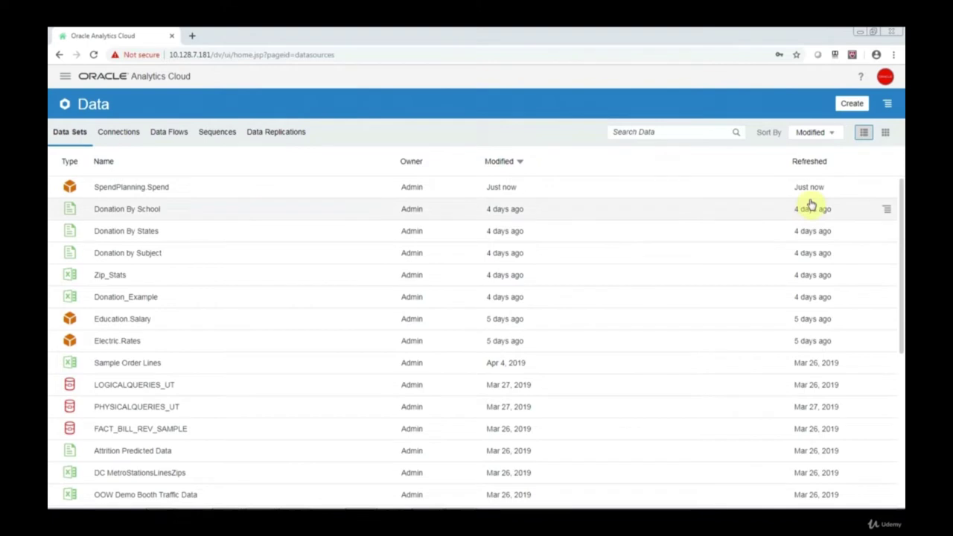
pyautogui.click(887, 191)
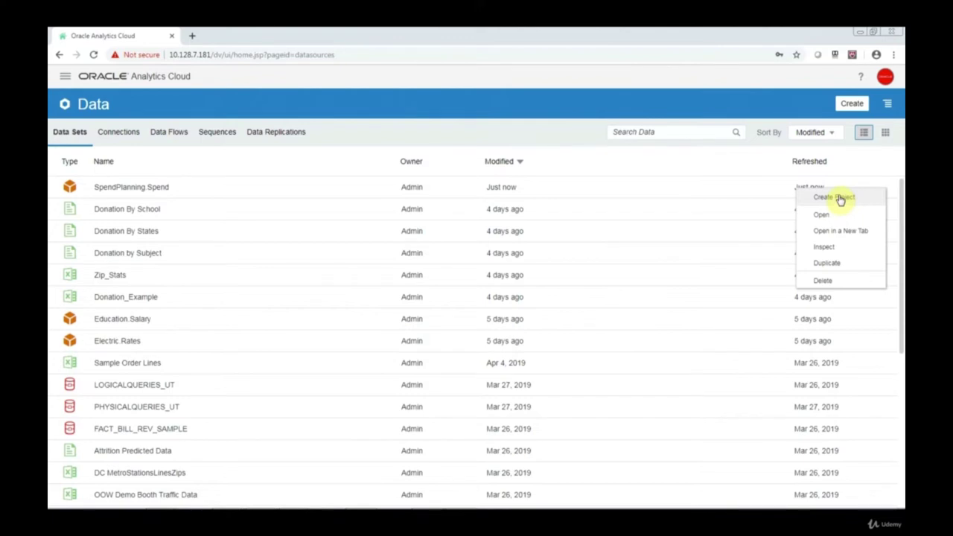
pyautogui.click(840, 199)
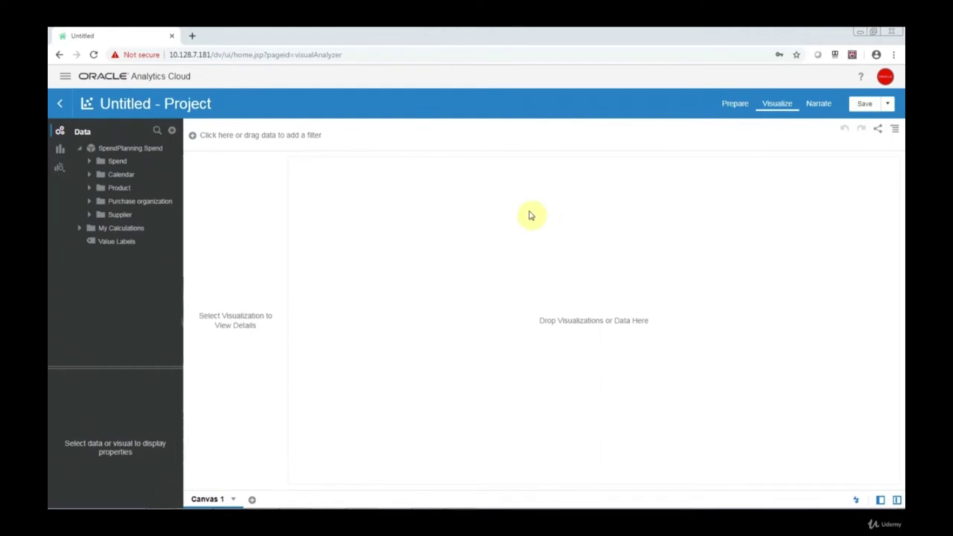
# Step: Add the Spend measure to the canvas as a total Spend tile
pyautogui.click(121, 179)
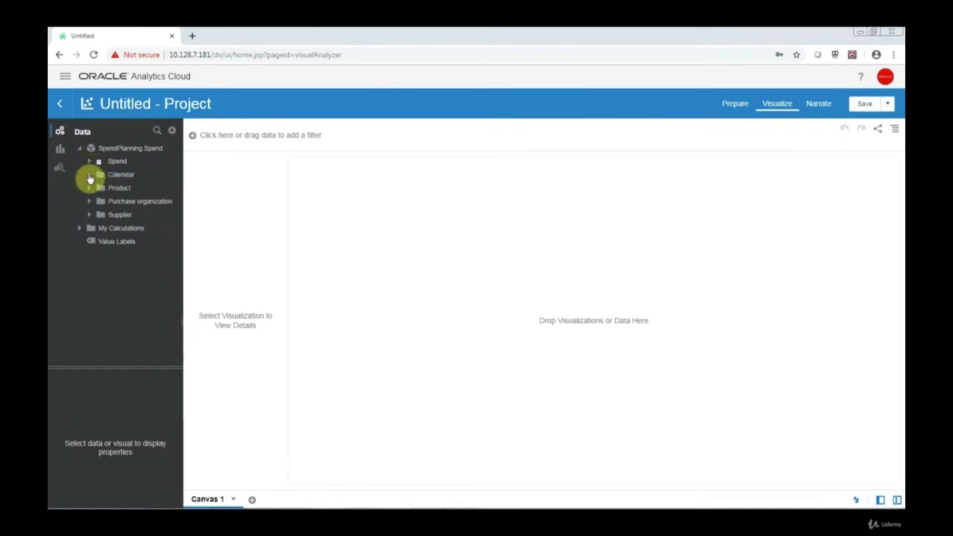
pyautogui.click(91, 168)
pyautogui.scroll(-2, 148, 245)
pyautogui.scroll(-1, 142, 245)
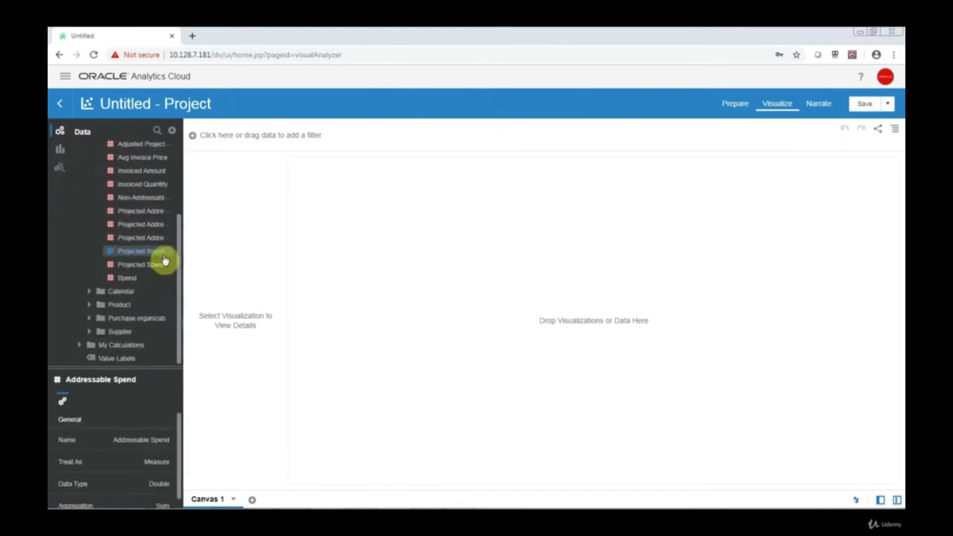
pyautogui.click(133, 278)
pyautogui.doubleClick(134, 280)
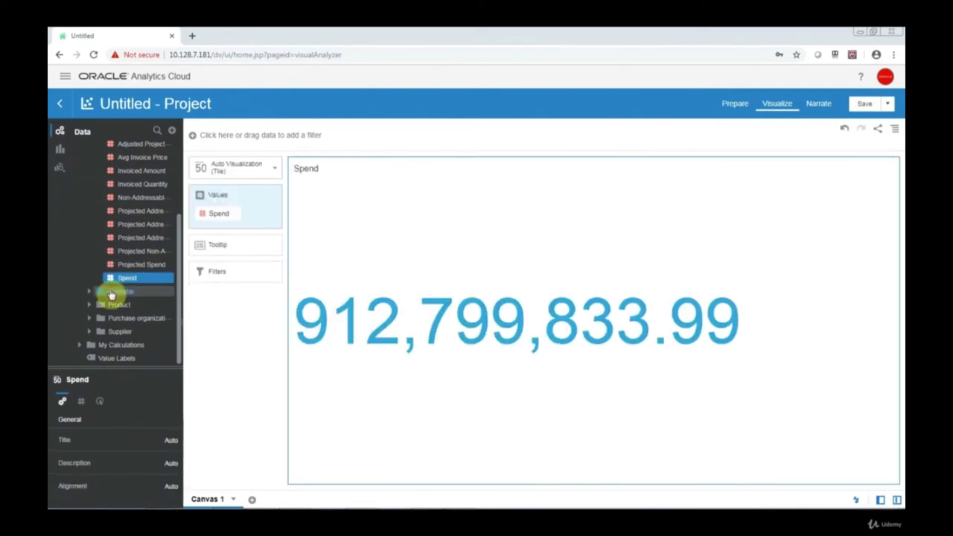
# Step: Add Calendar's Quarter to show Spend by Quarter as a line chart, 2015 Q1 to 2016 Q4
pyautogui.click(110, 293)
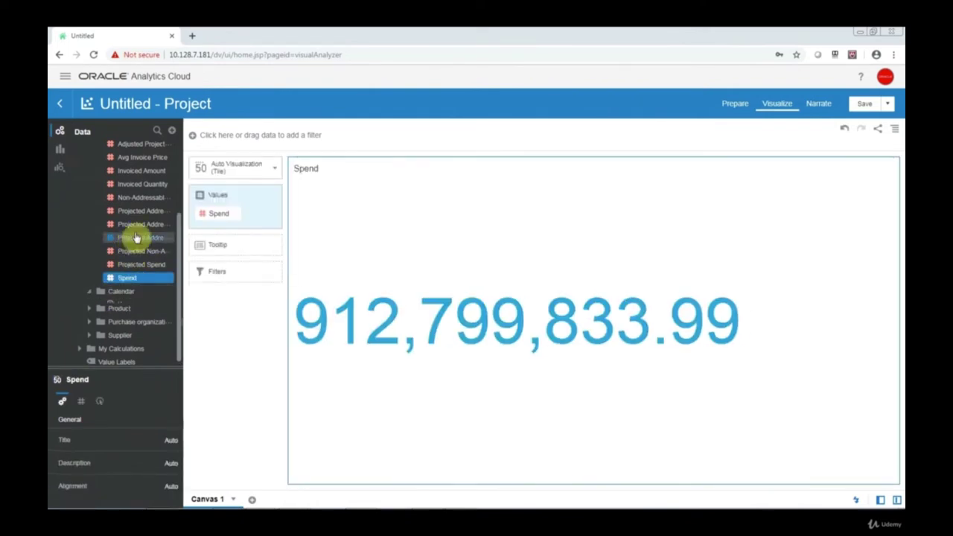
pyautogui.moveTo(132, 318); pyautogui.dragTo(134, 321)
pyautogui.doubleClick(134, 321)
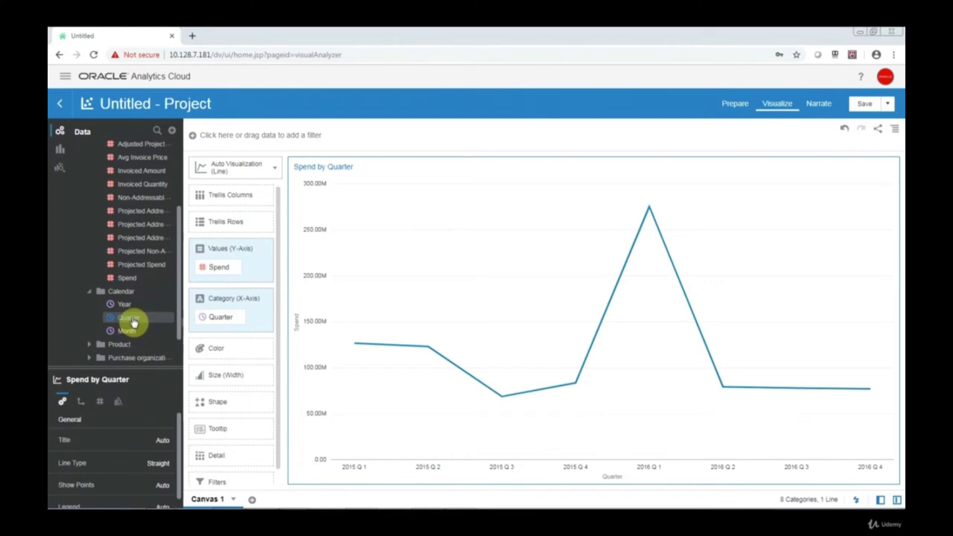
pyautogui.click(130, 319)
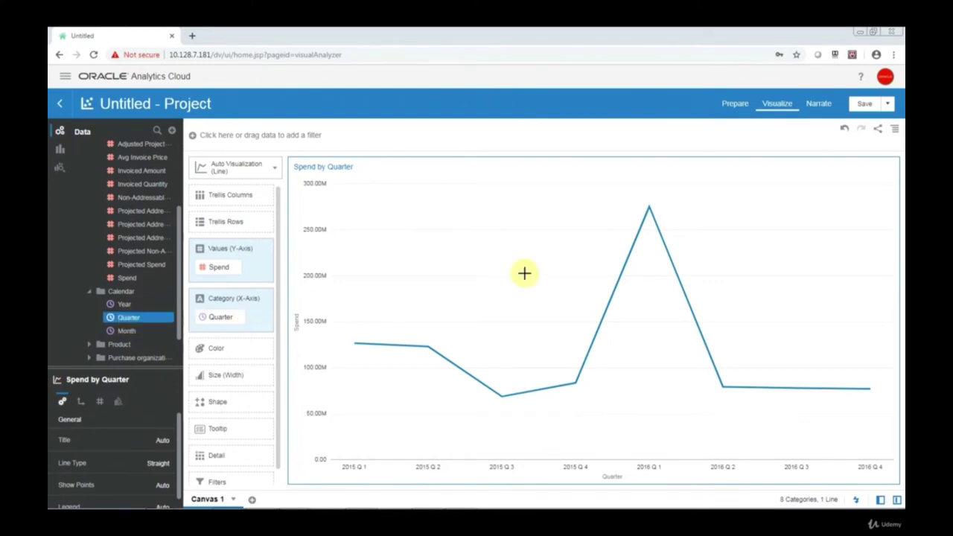
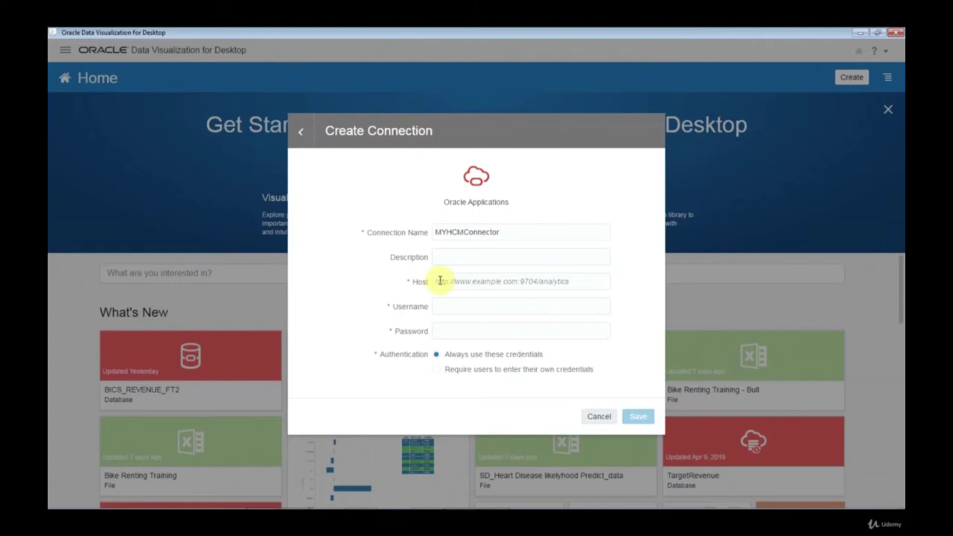
# Step: Enter the connection's username and password, and save the MYHCMConnector connection
pyautogui.click(451, 306)
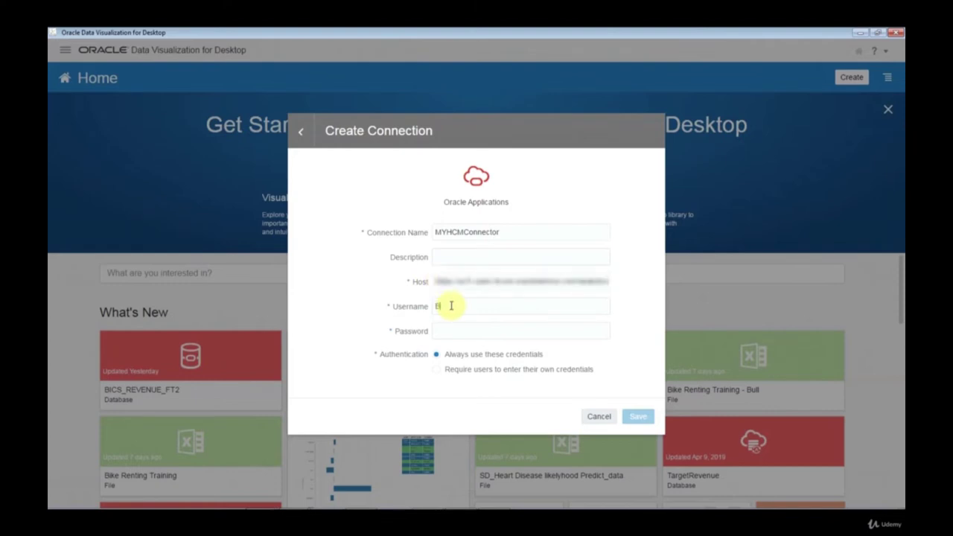
pyautogui.click(448, 332)
pyautogui.hotkey('ctrl', 'v')
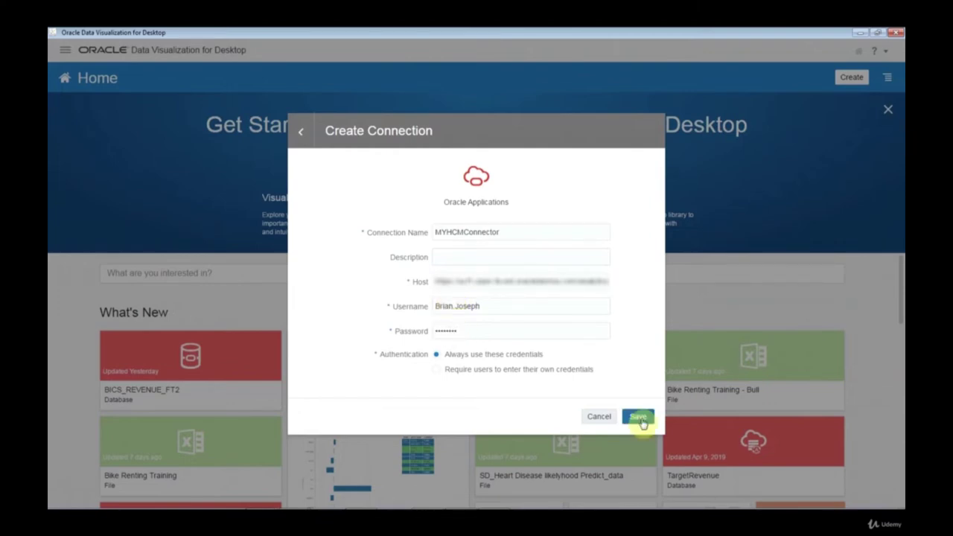
pyautogui.click(642, 422)
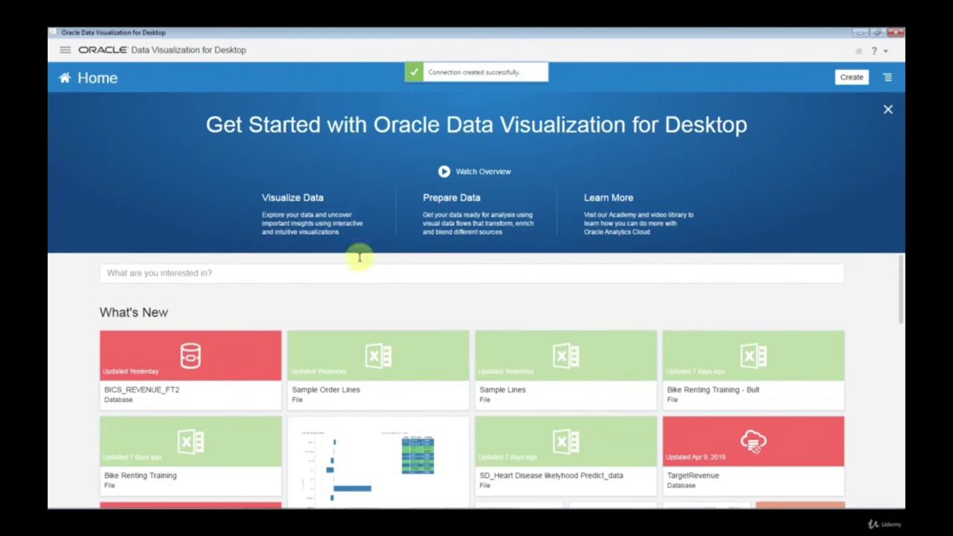
# Step: Go to Data > Connections and create a data set from MYHCMConnector
pyautogui.click(65, 50)
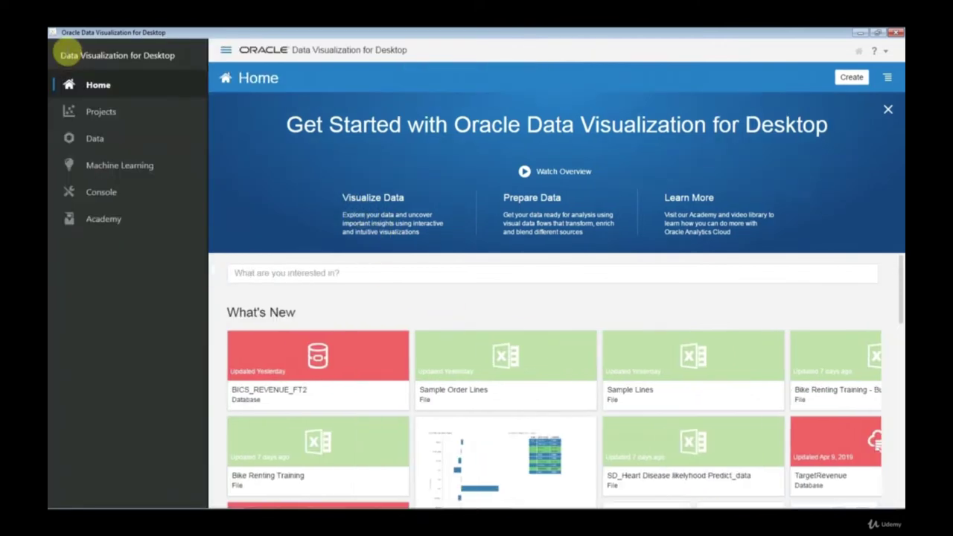
pyautogui.click(97, 139)
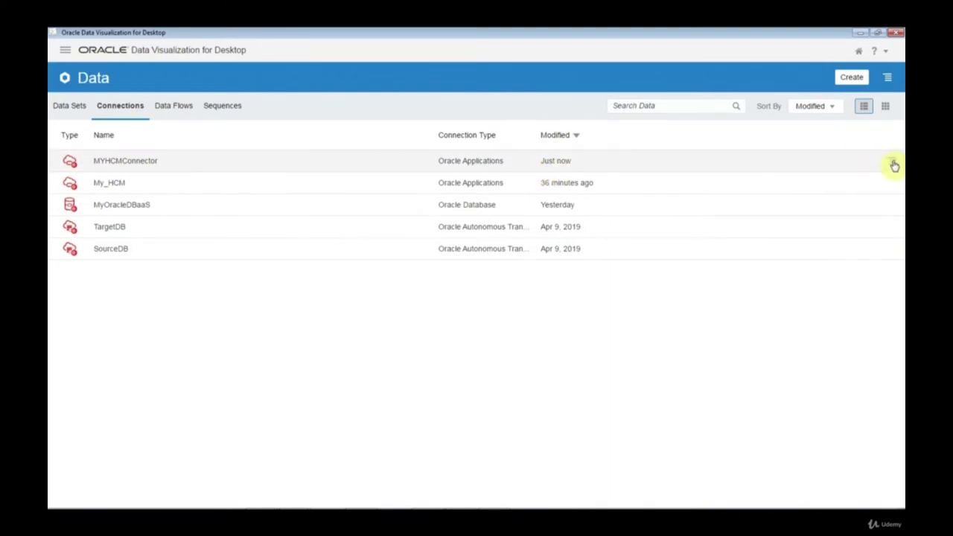
pyautogui.click(894, 164)
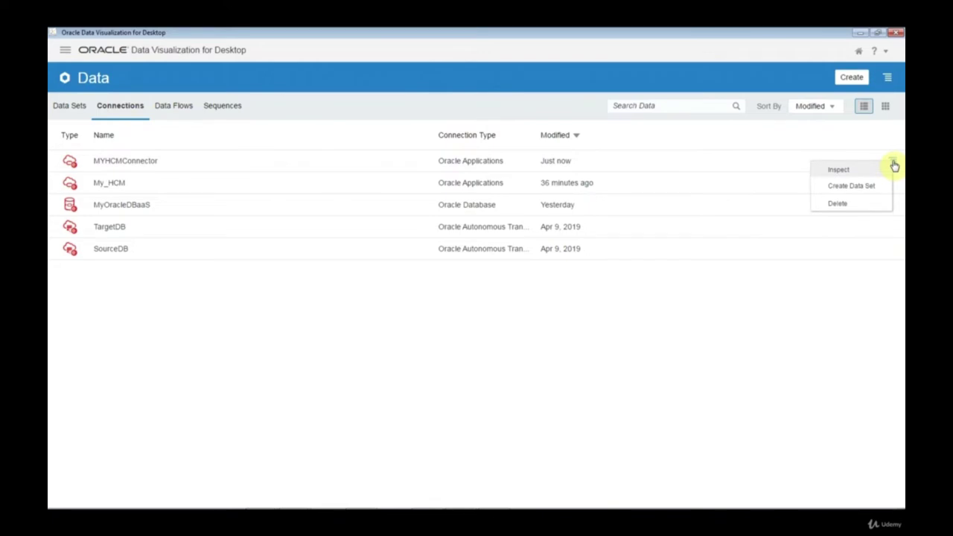
pyautogui.click(860, 186)
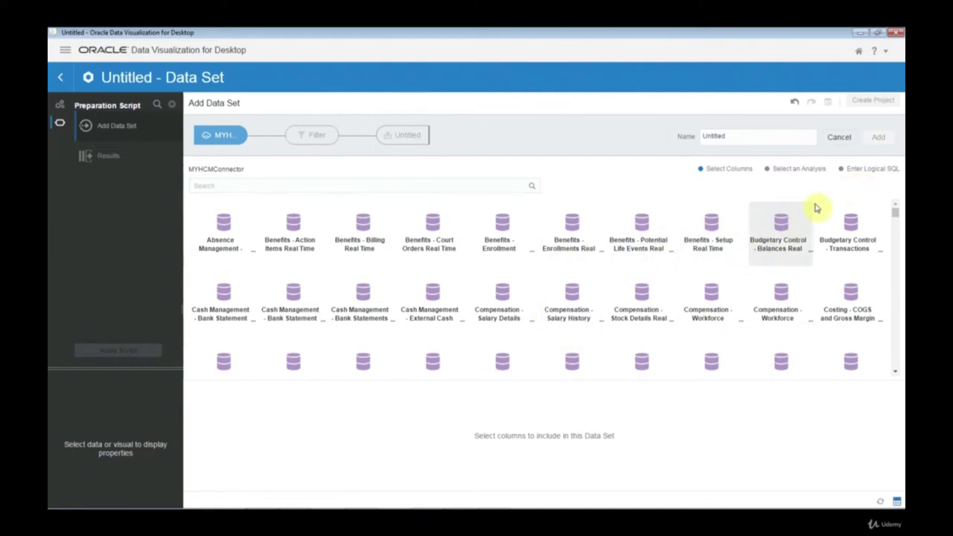
# Step: Switch the new MYHCMConnector data set to the Enter Logical SQL option
pyautogui.click(840, 169)
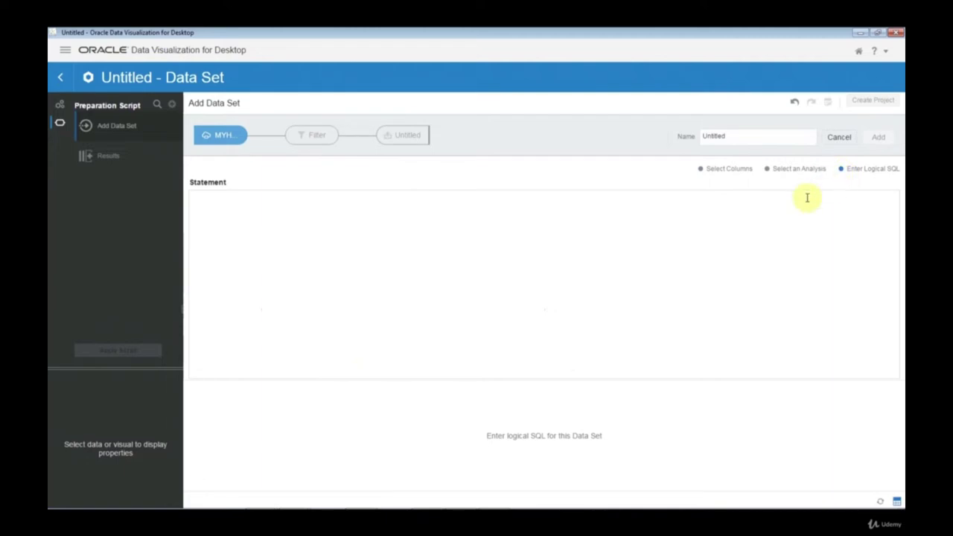
# Step: Preview and add the Workforce Performance Details analysis from Shared Folders > Custom > FB > HCM
pyautogui.click(767, 170)
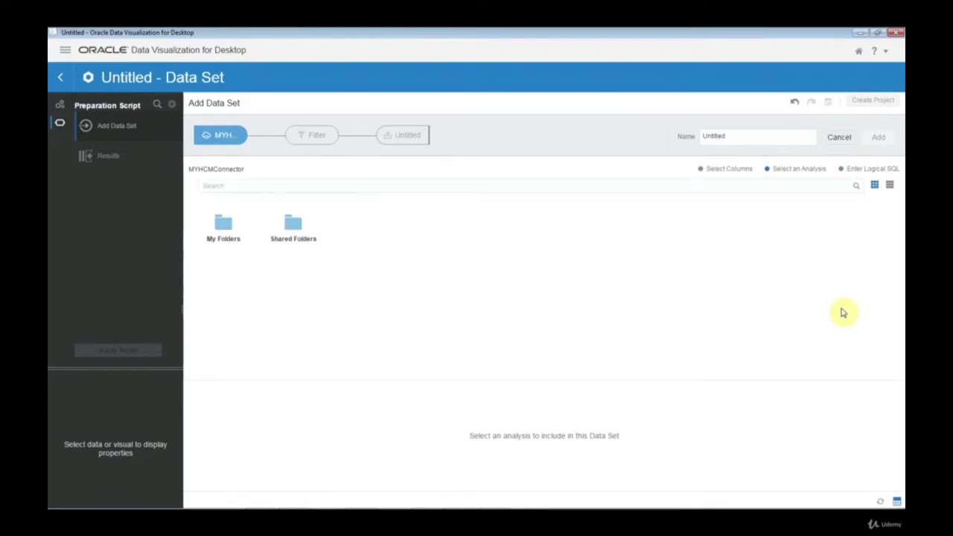
pyautogui.doubleClick(290, 228)
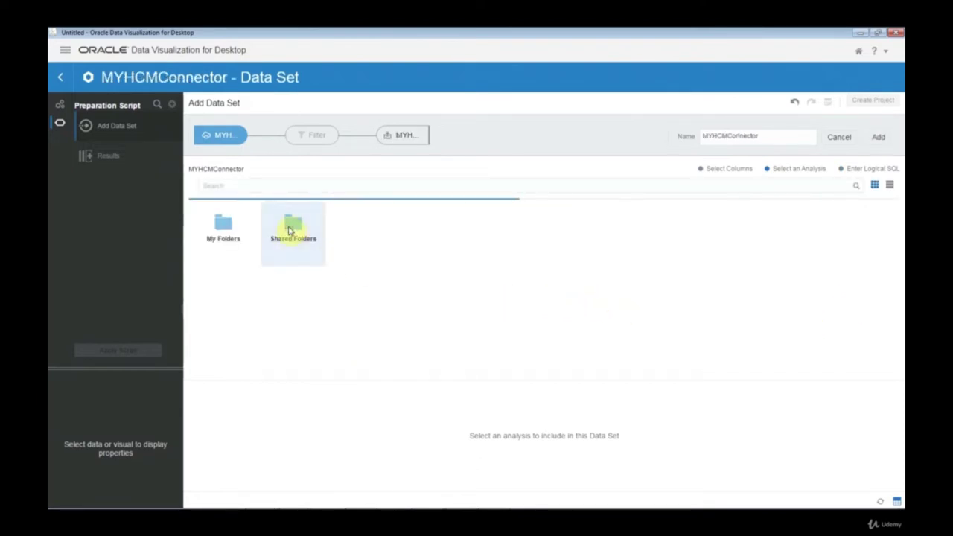
pyautogui.doubleClick(428, 223)
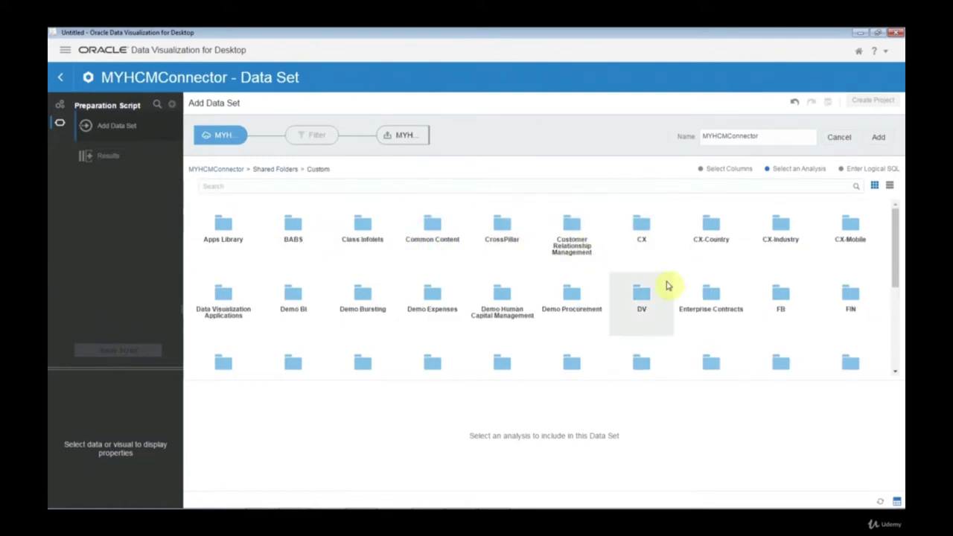
pyautogui.doubleClick(778, 292)
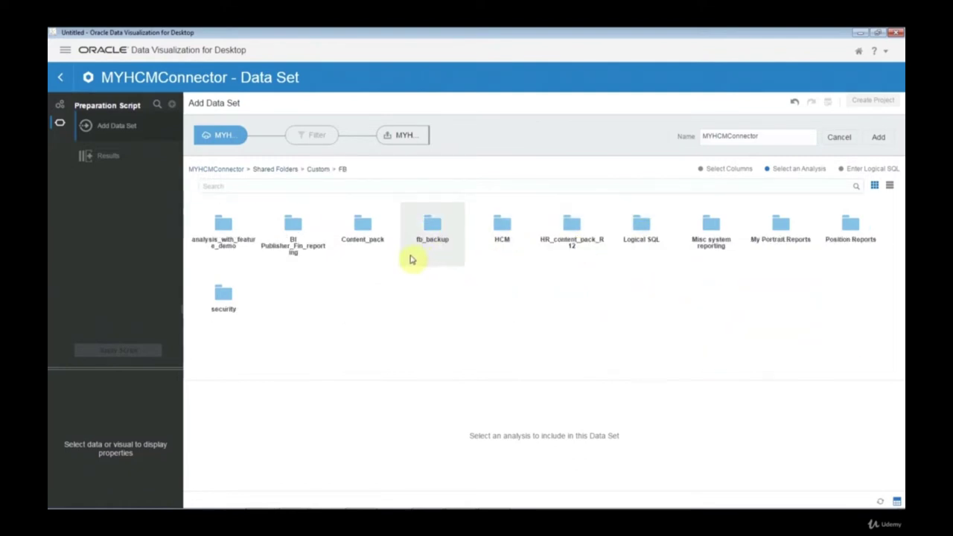
pyautogui.doubleClick(507, 229)
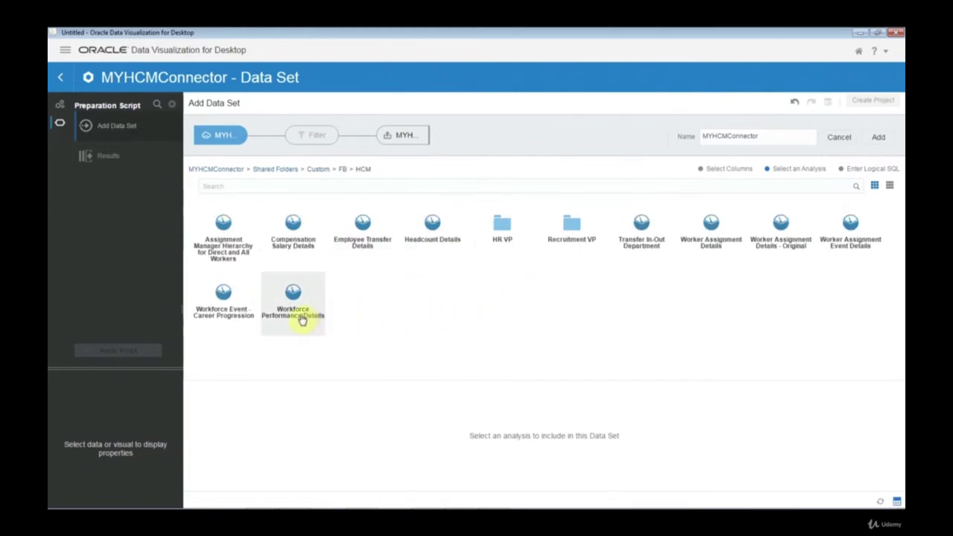
pyautogui.click(302, 318)
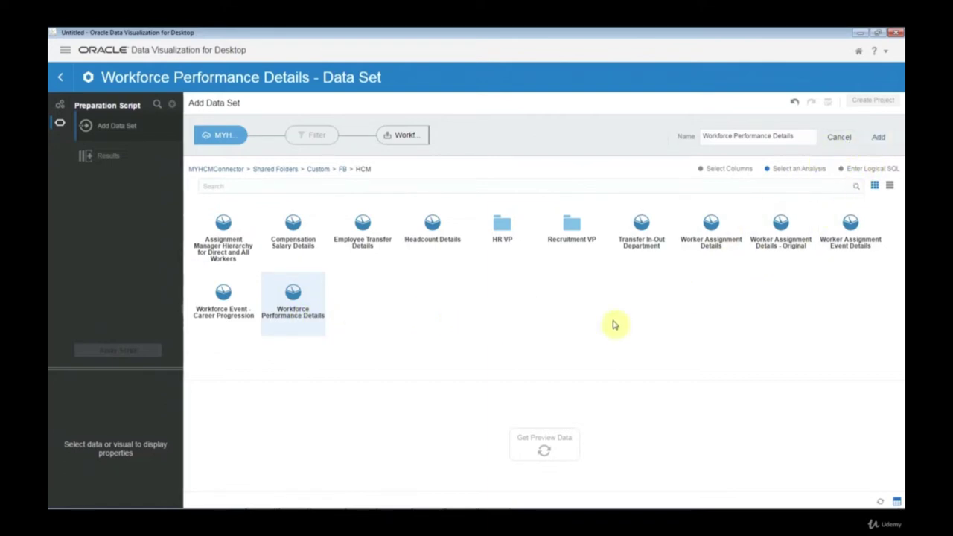
pyautogui.click(547, 445)
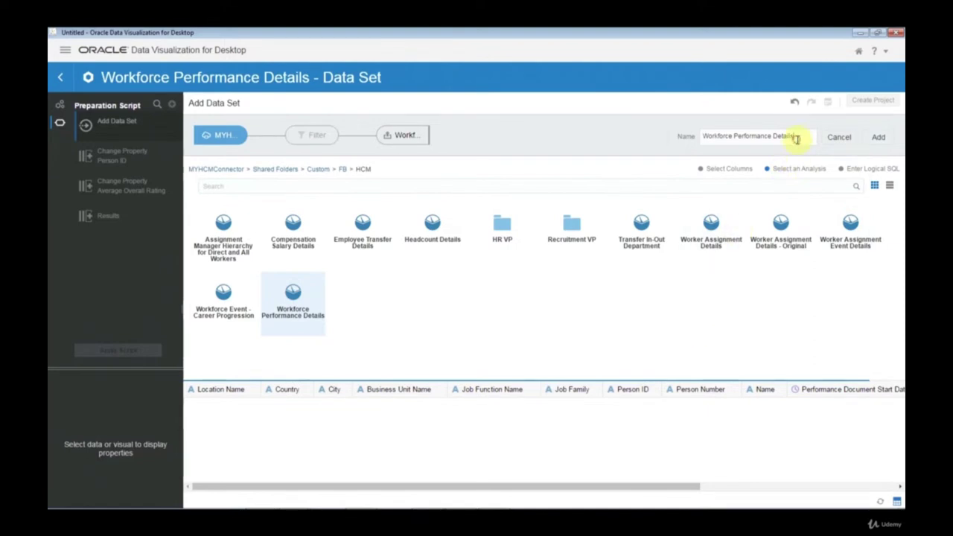
pyautogui.click(880, 139)
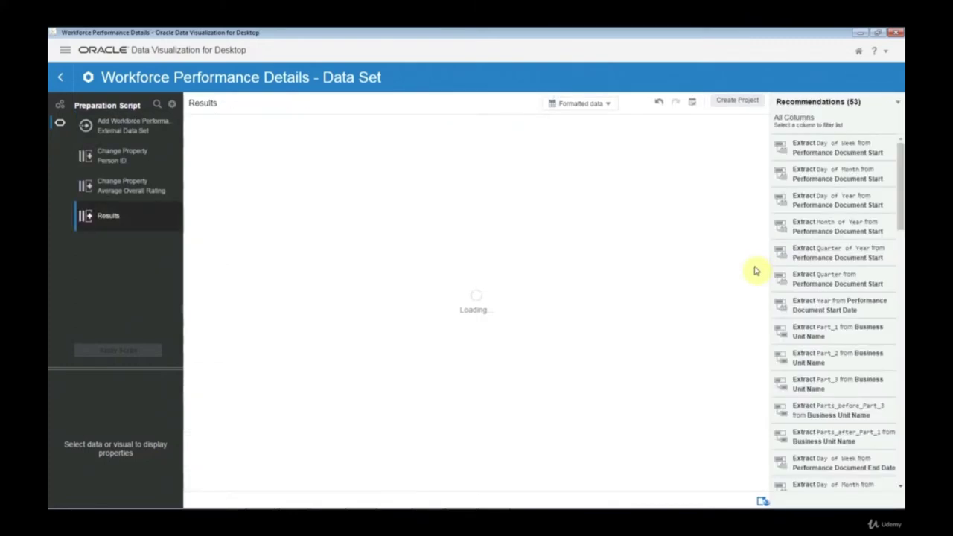
# Step: Create a project from the Workforce Performance Details data set in the Data Sets list
pyautogui.click(61, 78)
pyautogui.click(71, 107)
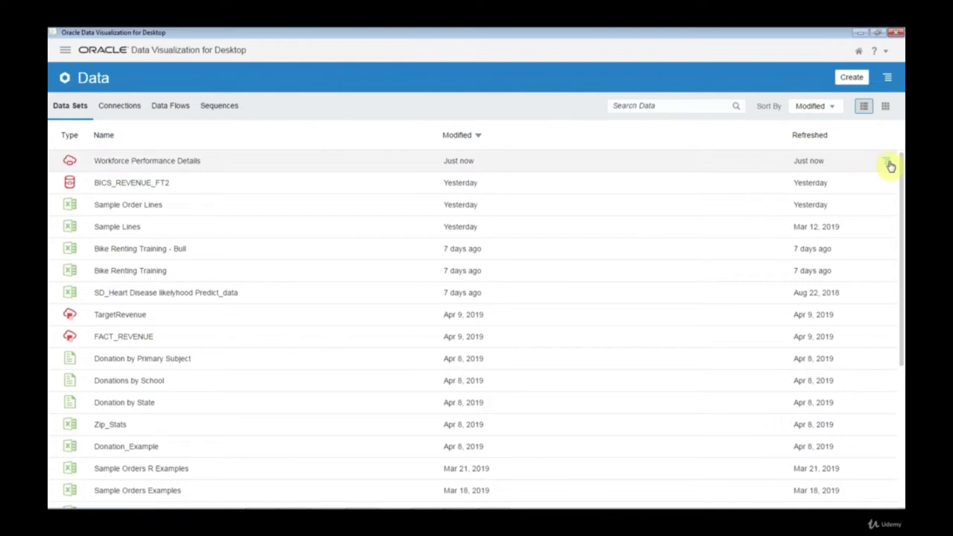
pyautogui.click(889, 163)
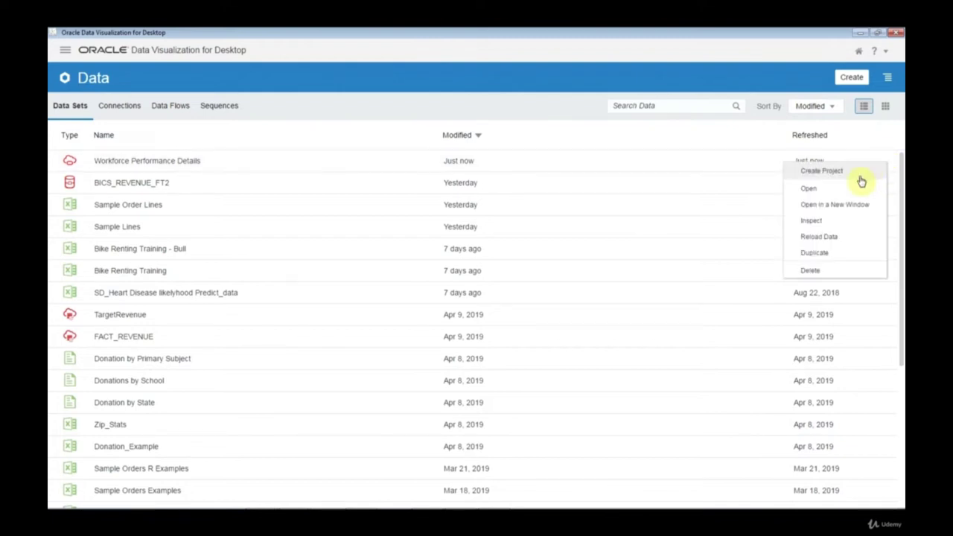
pyautogui.click(832, 172)
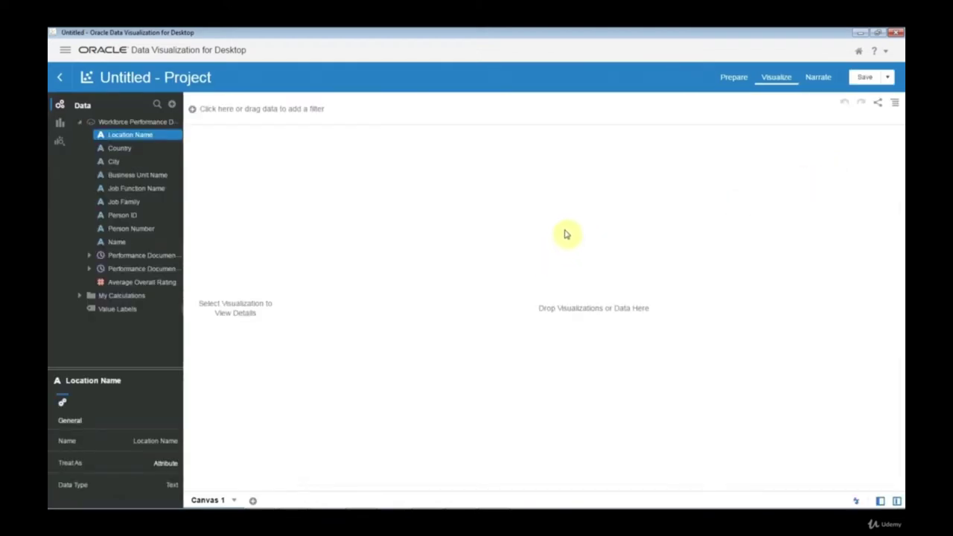
# Step: Chart Average Overall Rating by Business Unit Name as bars, then leave the project
pyautogui.click(141, 178)
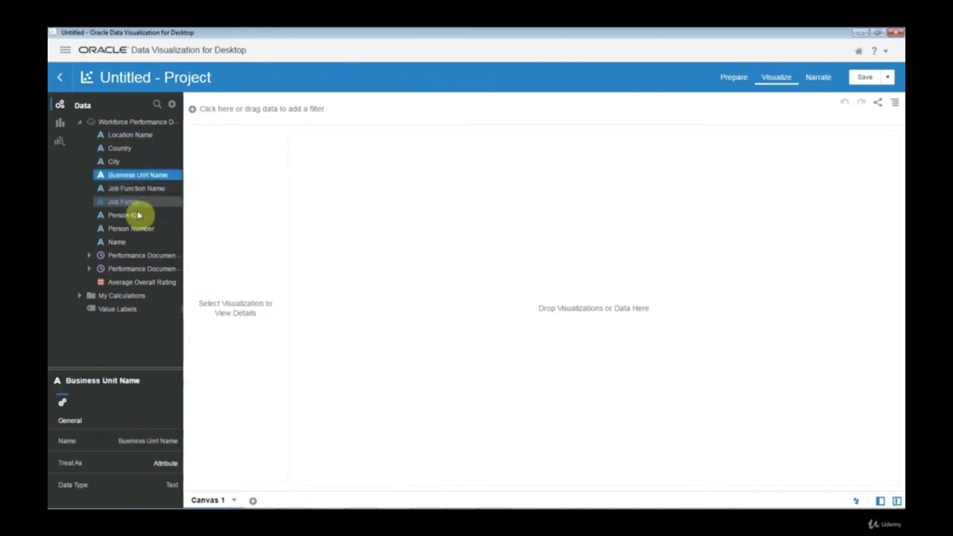
pyautogui.keyDown('ctrl'); pyautogui.click(146, 284); pyautogui.keyUp('ctrl')
pyautogui.moveTo(147, 286); pyautogui.dragTo(358, 271)
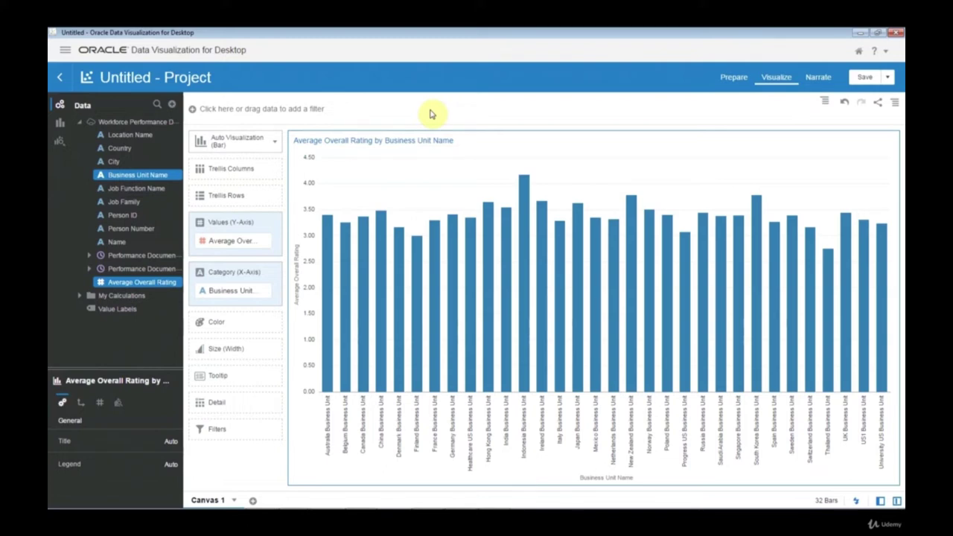
pyautogui.click(59, 78)
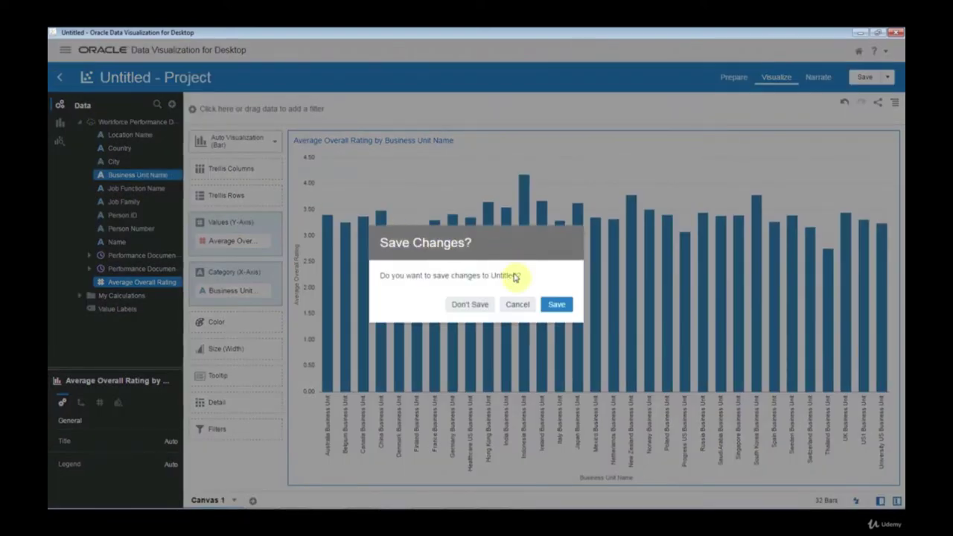
# Step: Discard the project's unsaved changes and start a new Oracle Applications connection
pyautogui.click(477, 309)
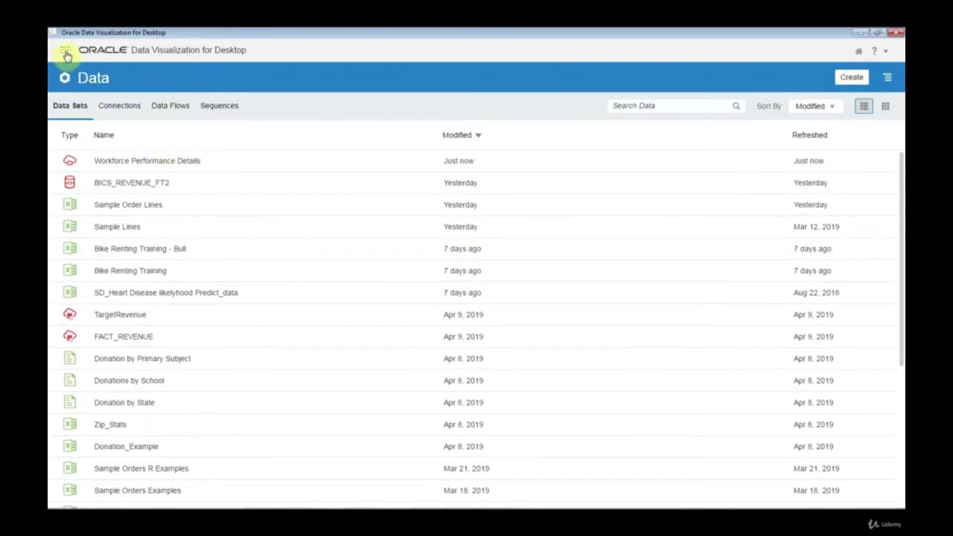
pyautogui.click(853, 78)
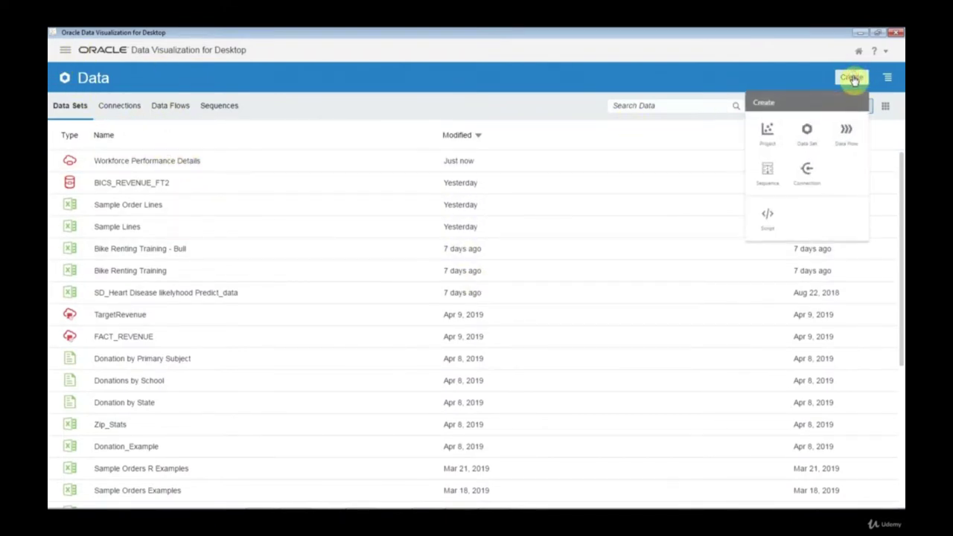
pyautogui.click(809, 173)
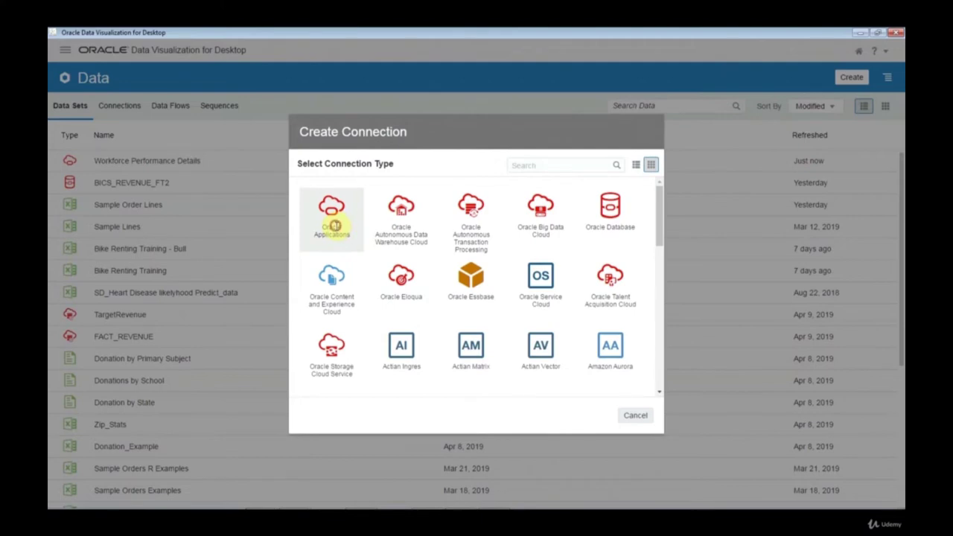
pyautogui.click(335, 223)
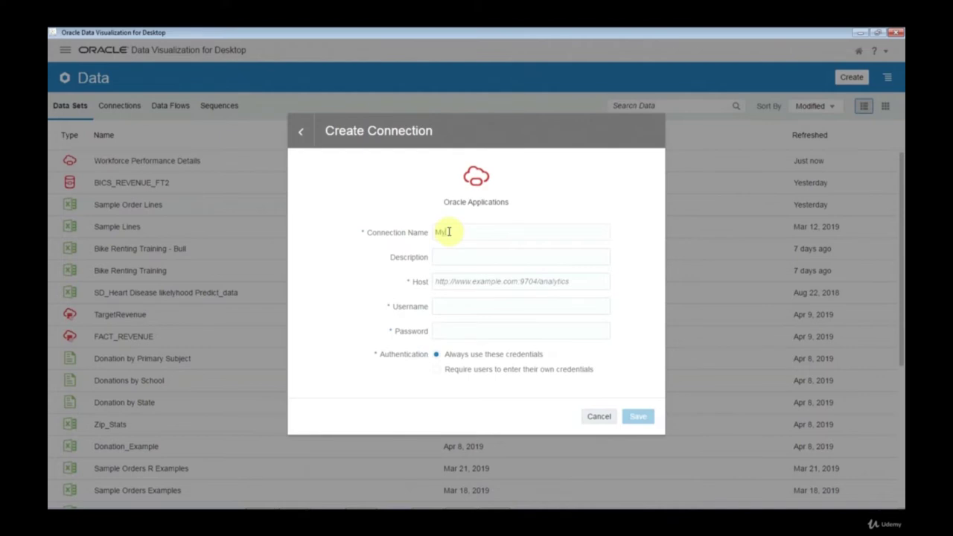
# Step: Name the connection MyOBIEEConnector, enter its host URL and login credentials, and save it
pyautogui.write('MyOBIEEConnector')
pyautogui.click(447, 282)
pyautogui.hotkey('ctrl', 'v')
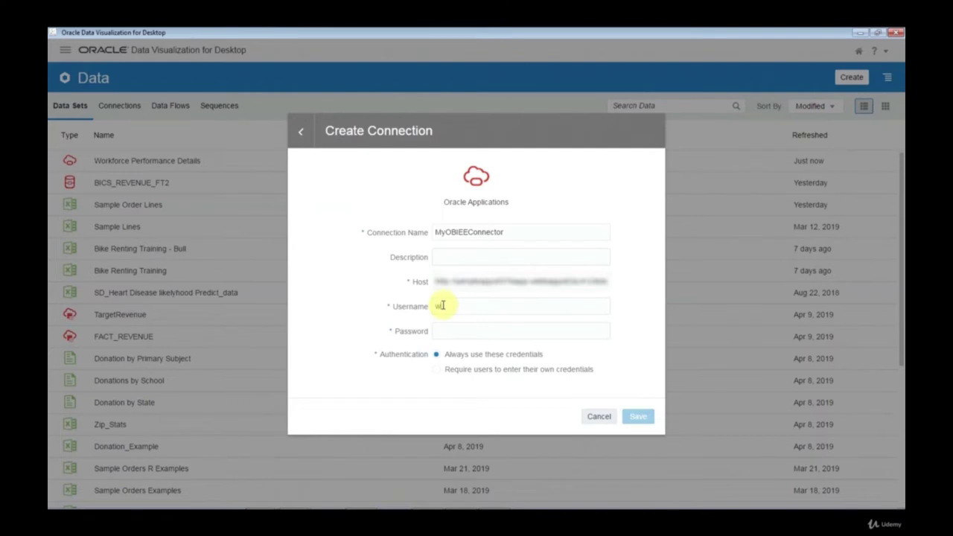
pyautogui.click(443, 305)
pyautogui.write('weblogic')
pyautogui.press('Tab')
pyautogui.write('•••••••')
pyautogui.click(638, 421)
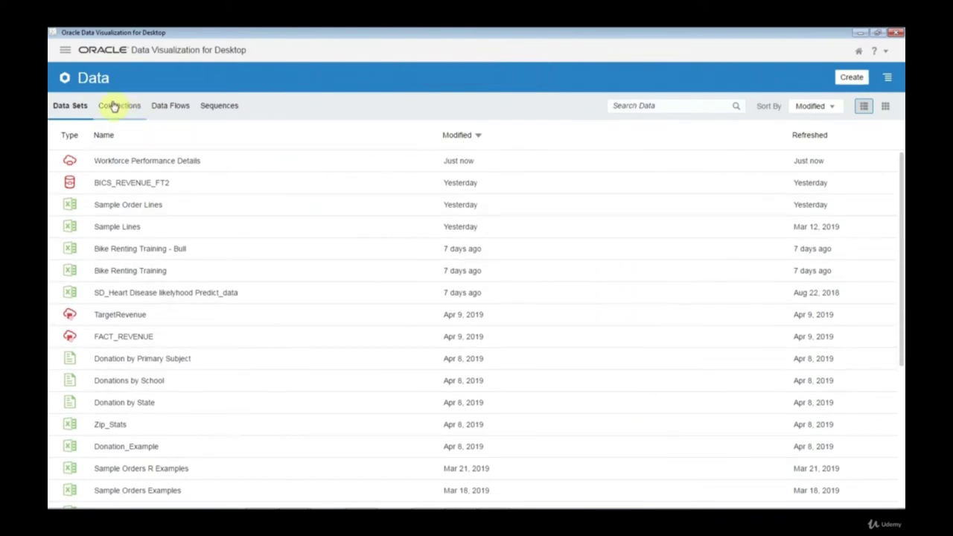
# Step: Create a data set from MyOBIEEConnector in the Connections list
pyautogui.click(113, 106)
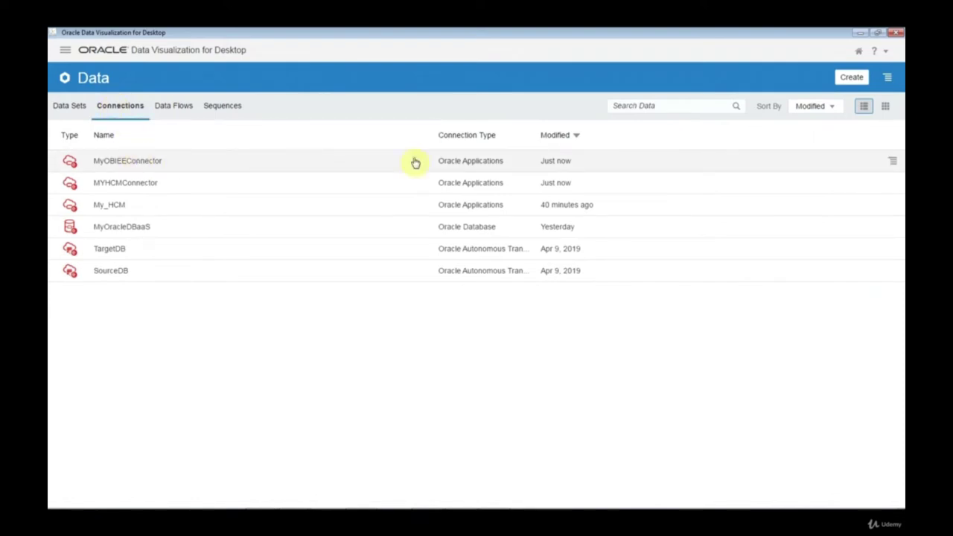
pyautogui.click(893, 161)
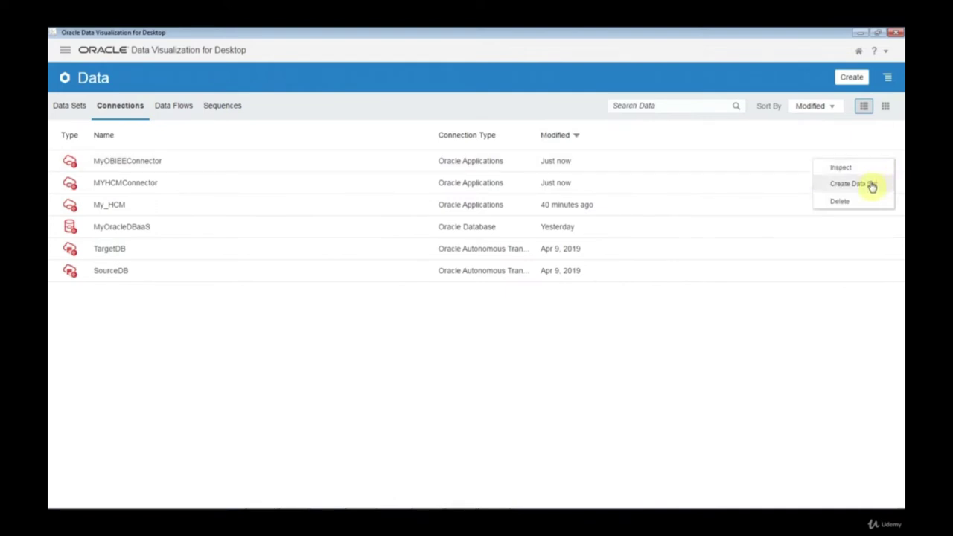
pyautogui.click(872, 184)
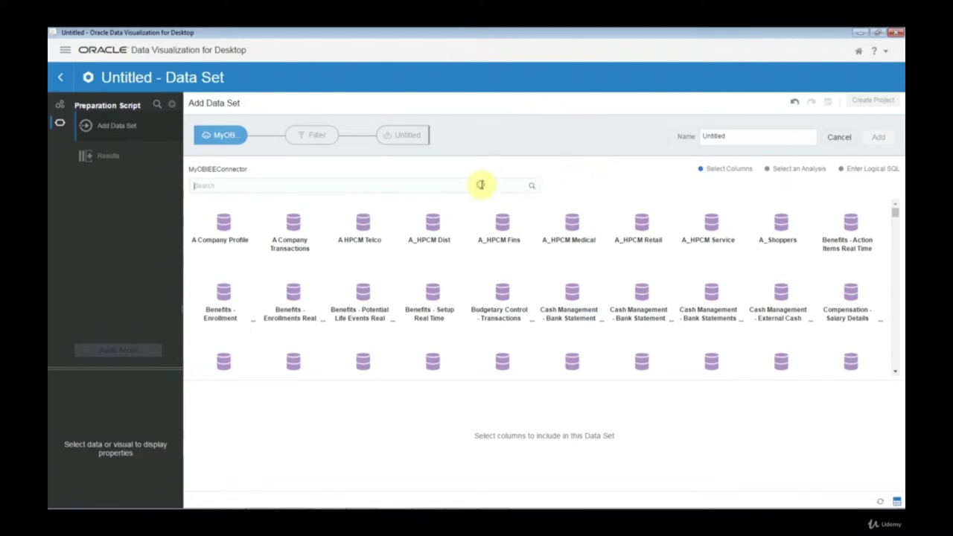
# Step: Search for Demo_L and open the Demo_Loyalty subject area
pyautogui.write('Demo')
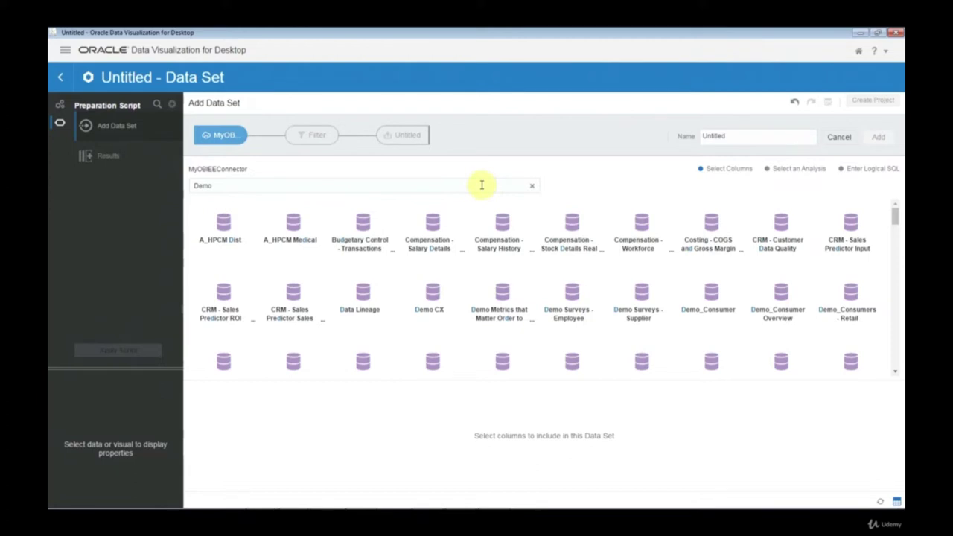
pyautogui.write('_L')
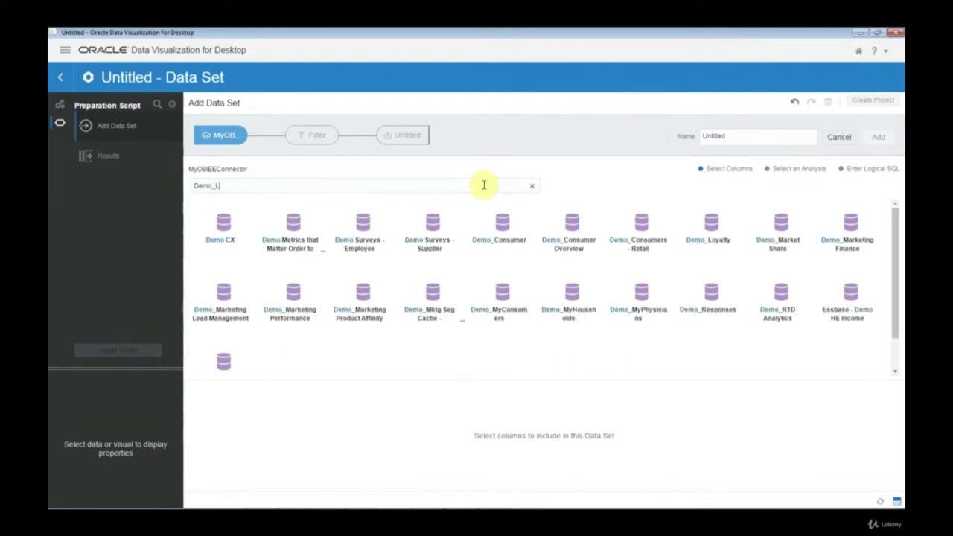
pyautogui.click(224, 225)
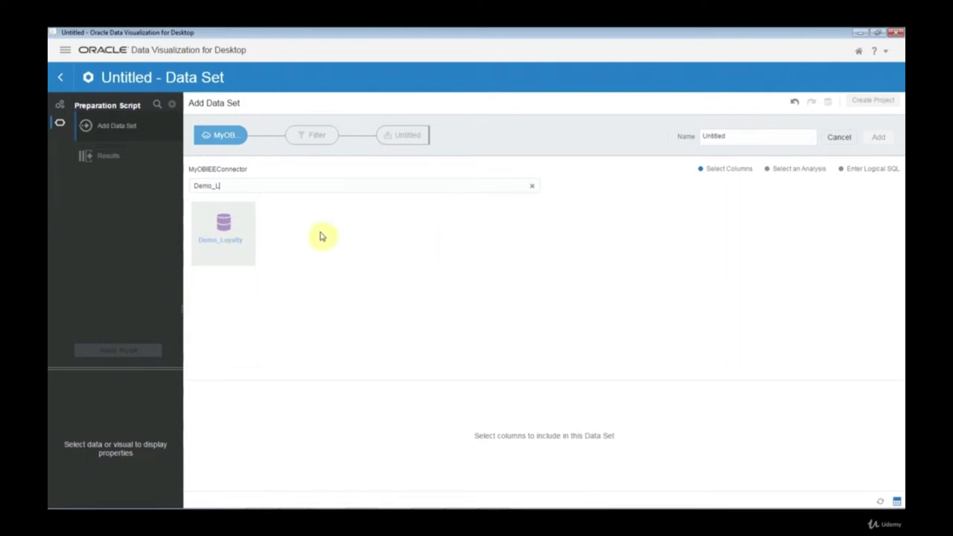
pyautogui.doubleClick(223, 223)
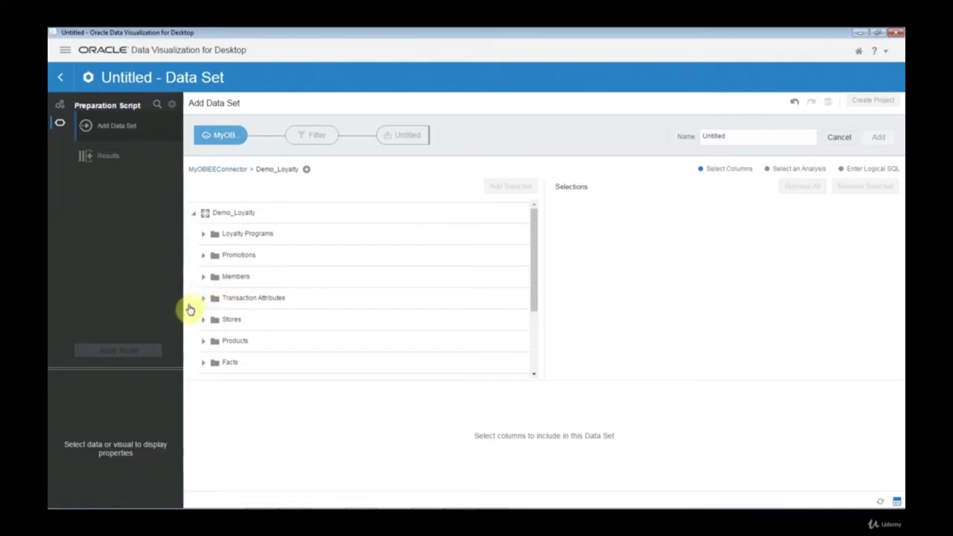
# Step: Add Product Category, # of Point Redeemed and # of Points Accrued to the data set
pyautogui.click(204, 340)
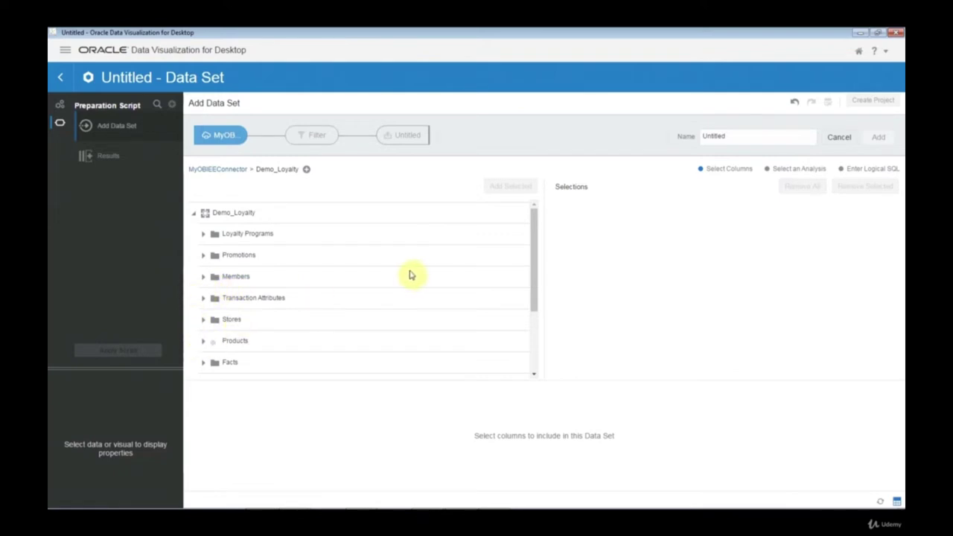
pyautogui.doubleClick(246, 351)
pyautogui.click(204, 288)
pyautogui.scroll(-2, 251, 298)
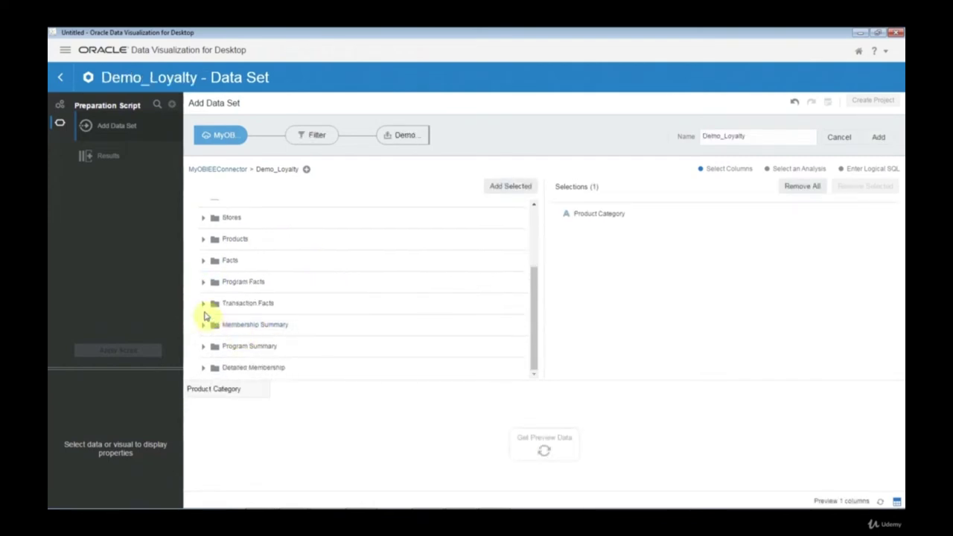
pyautogui.click(203, 303)
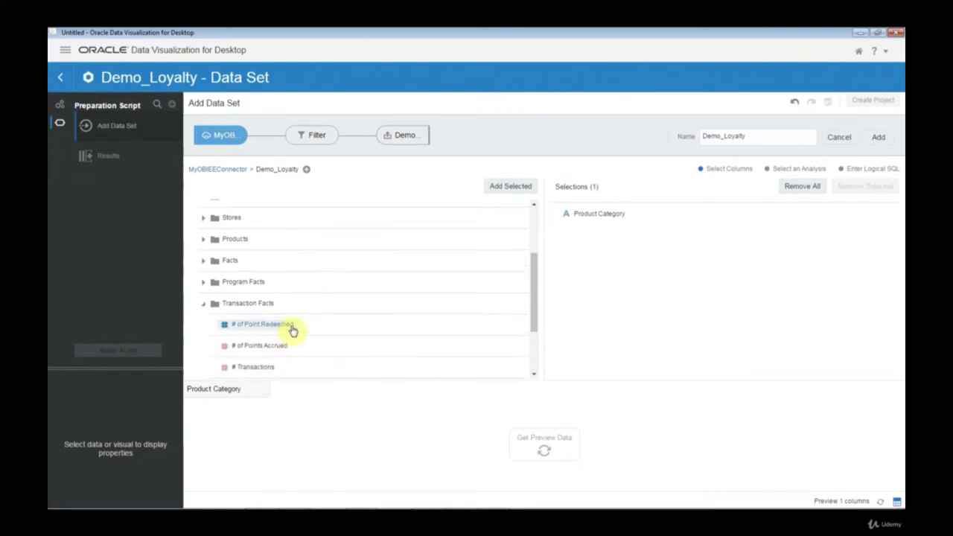
pyautogui.doubleClick(266, 328)
pyautogui.doubleClick(257, 347)
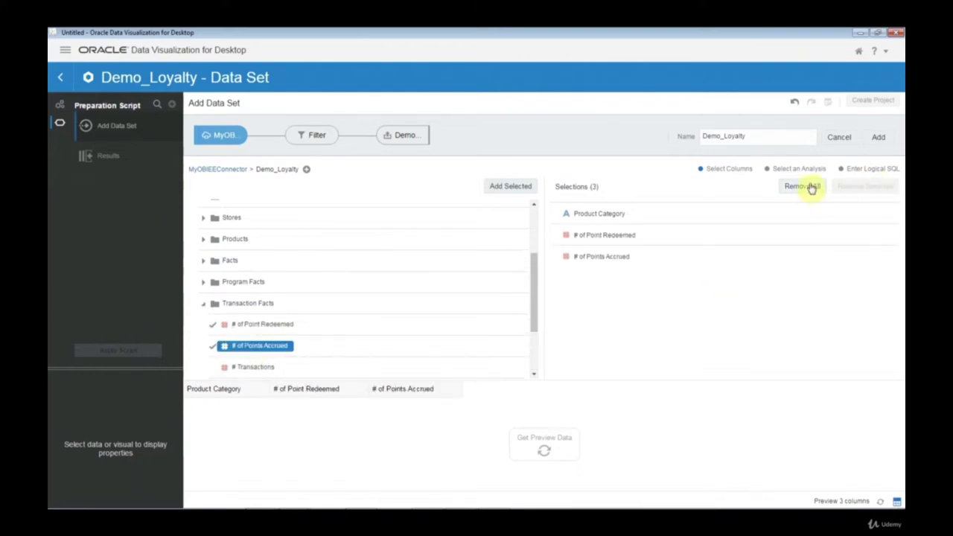
# Step: Rename the data set to Demo_Loyalty_Fact and add it
pyautogui.moveTo(745, 137); pyautogui.dragTo(677, 138)
pyautogui.click(754, 137)
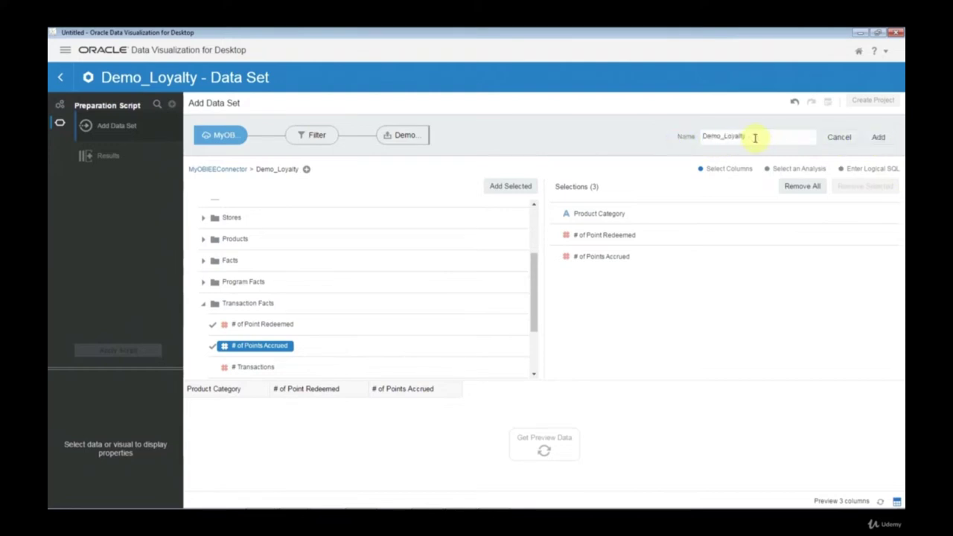
pyautogui.write('_F')
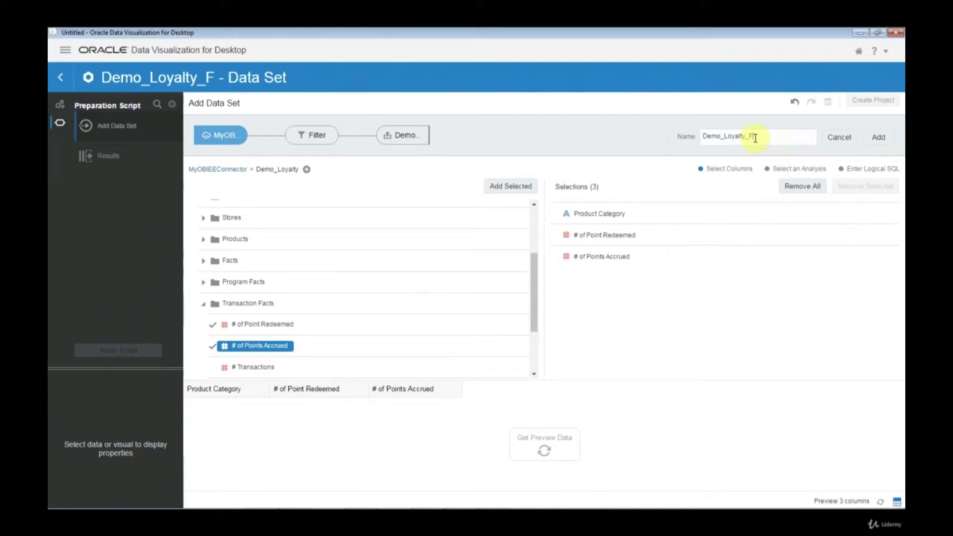
pyautogui.write('act')
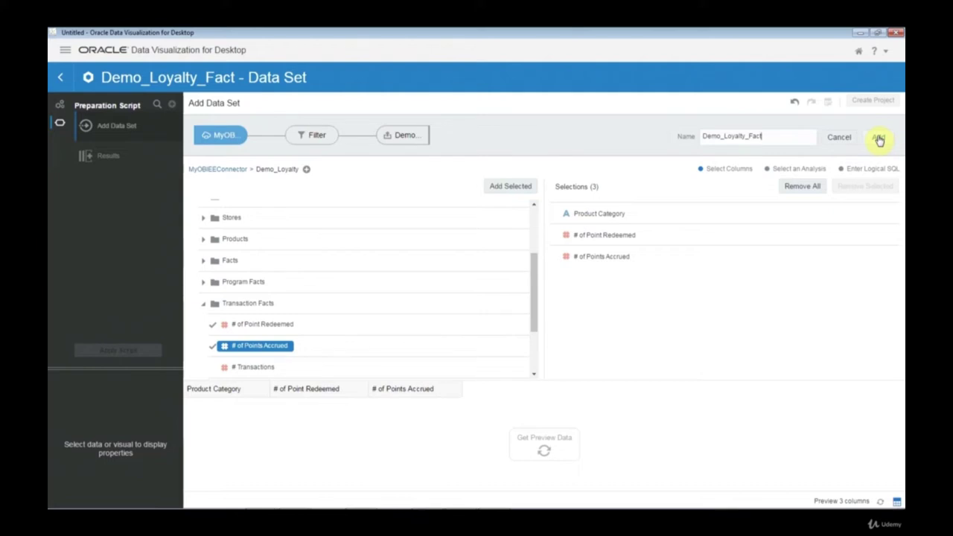
pyautogui.click(879, 139)
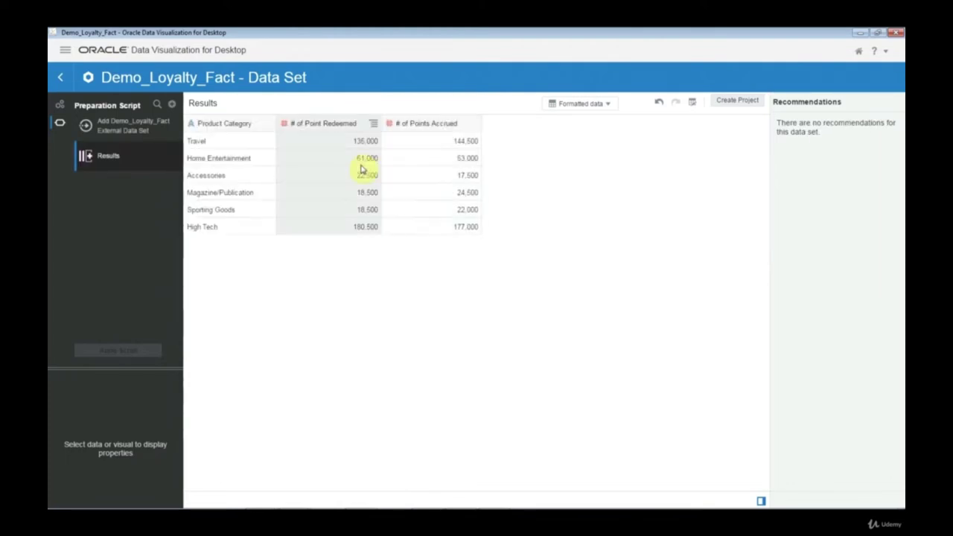
# Step: Return to the Data Sets list and bring up Demo_Loyalty_Fact's row actions
pyautogui.click(60, 77)
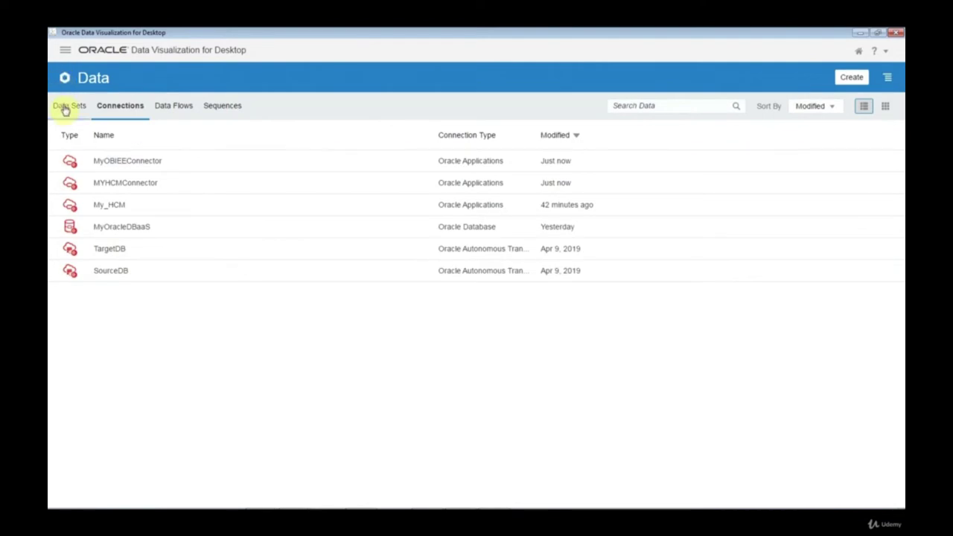
pyautogui.click(67, 107)
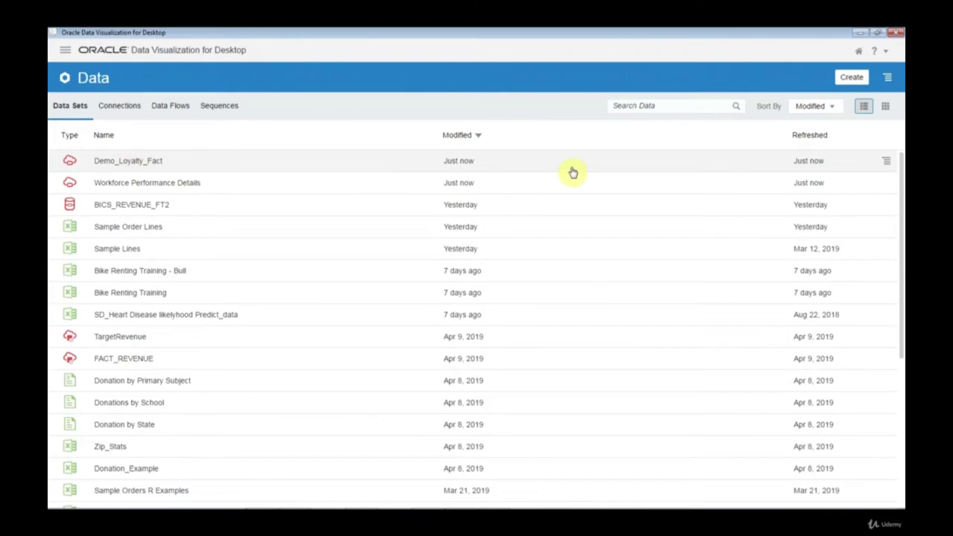
pyautogui.click(887, 162)
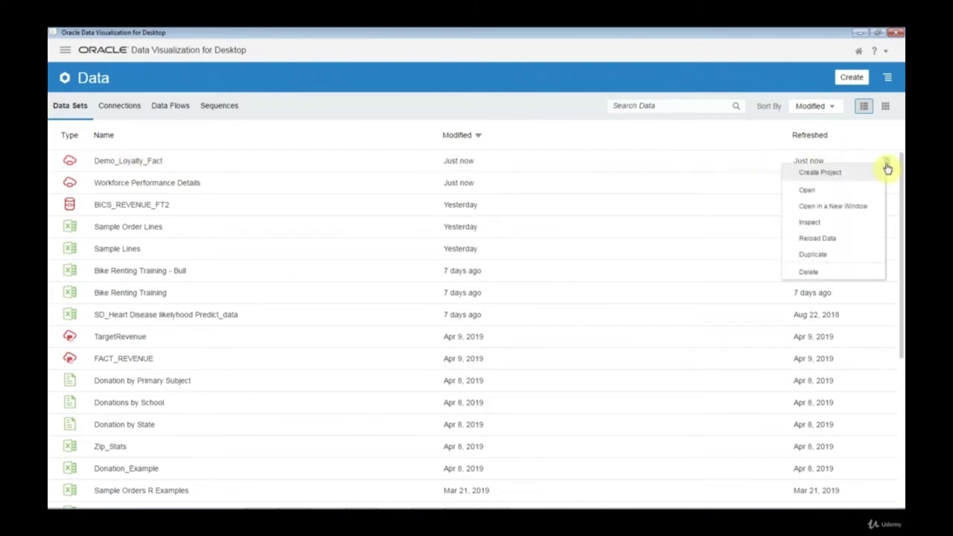
# Step: Start a project on Demo_Loyalty_Fact charting # of Points Accrued broken down by Product Category
pyautogui.click(840, 173)
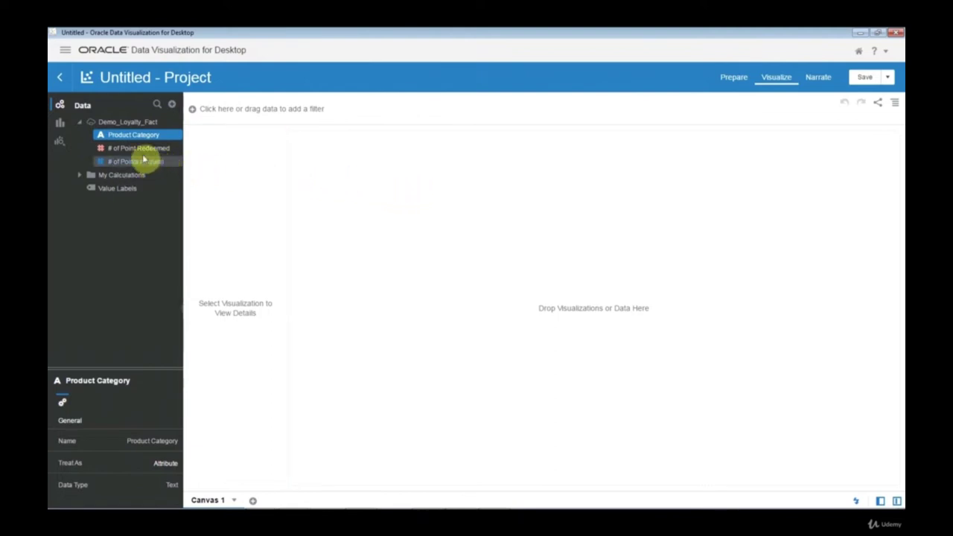
pyautogui.moveTo(145, 164); pyautogui.dragTo(395, 224)
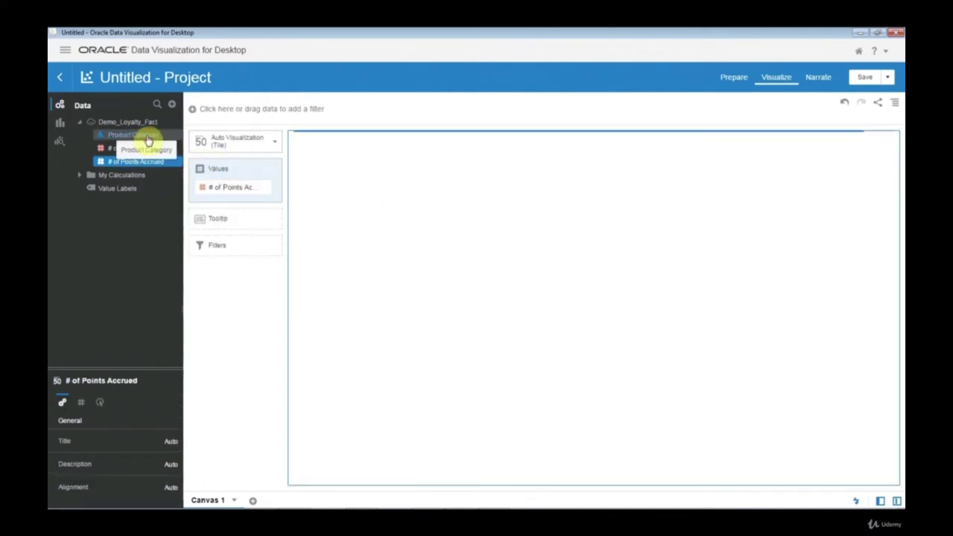
pyautogui.doubleClick(148, 140)
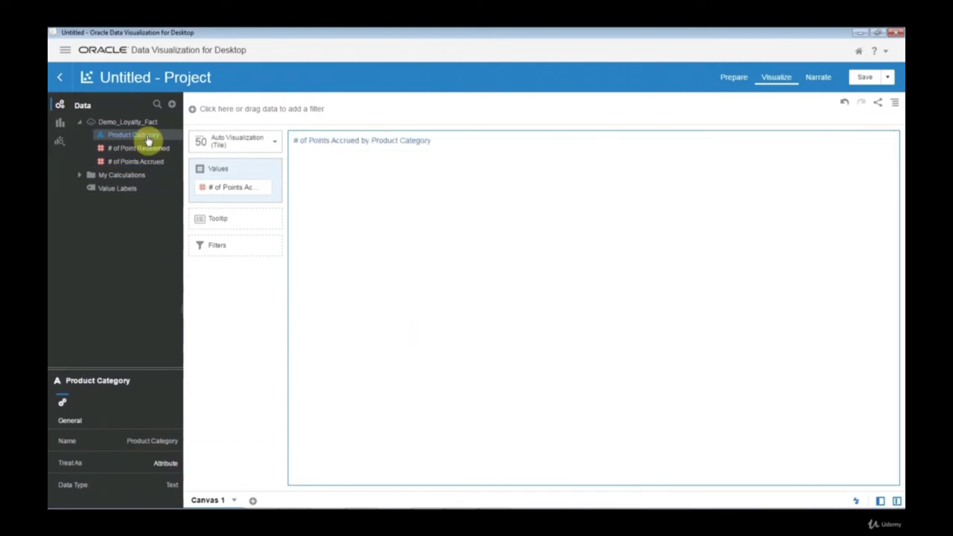
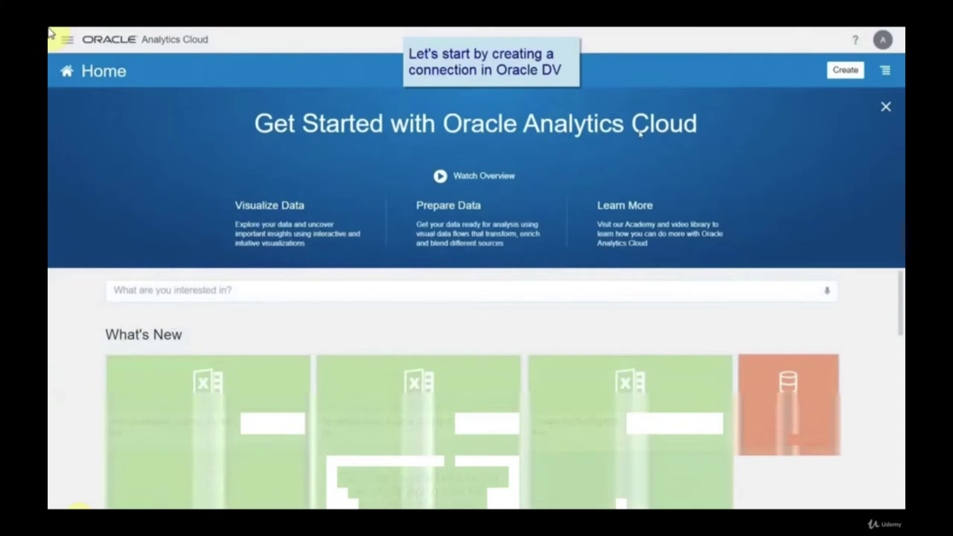
# Step: Create and save a Snowflake Data Warehouse connection 'SN Test' using database odev and warehouse Demo_WH
pyautogui.click(845, 69)
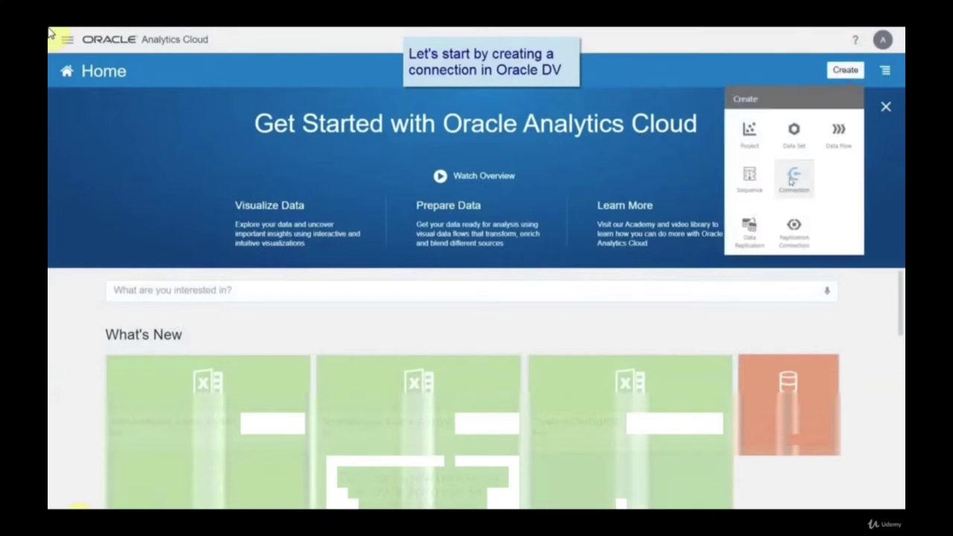
pyautogui.click(792, 178)
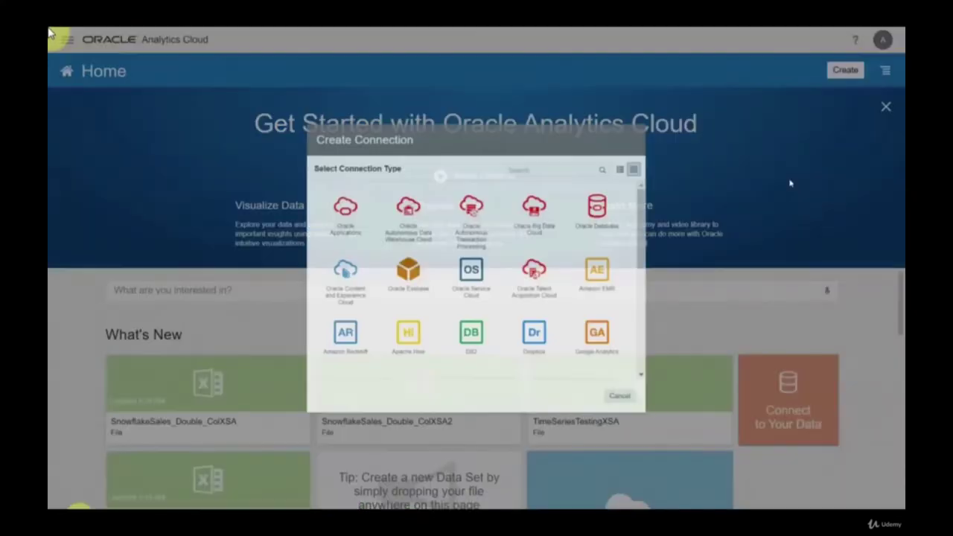
pyautogui.moveTo(684, 212); pyautogui.dragTo(618, 333)
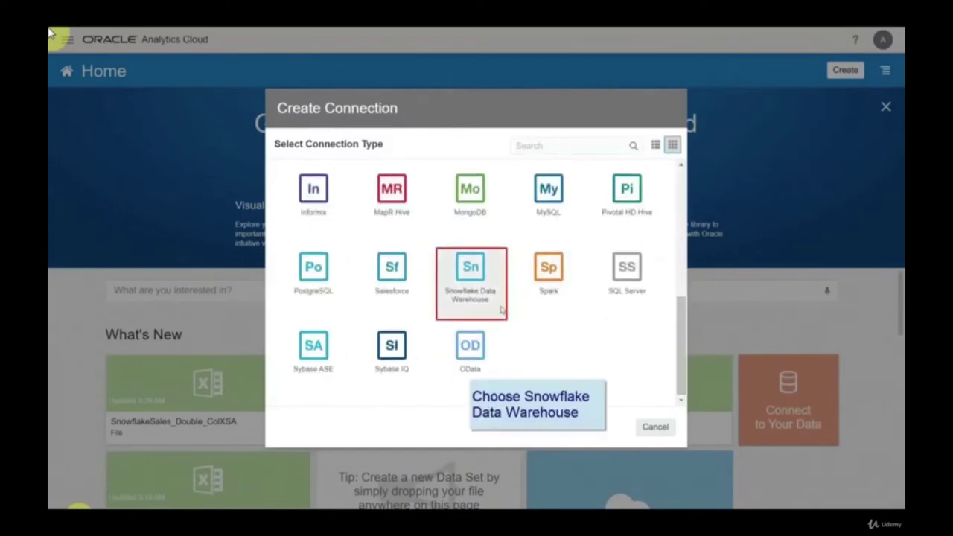
pyautogui.click(481, 291)
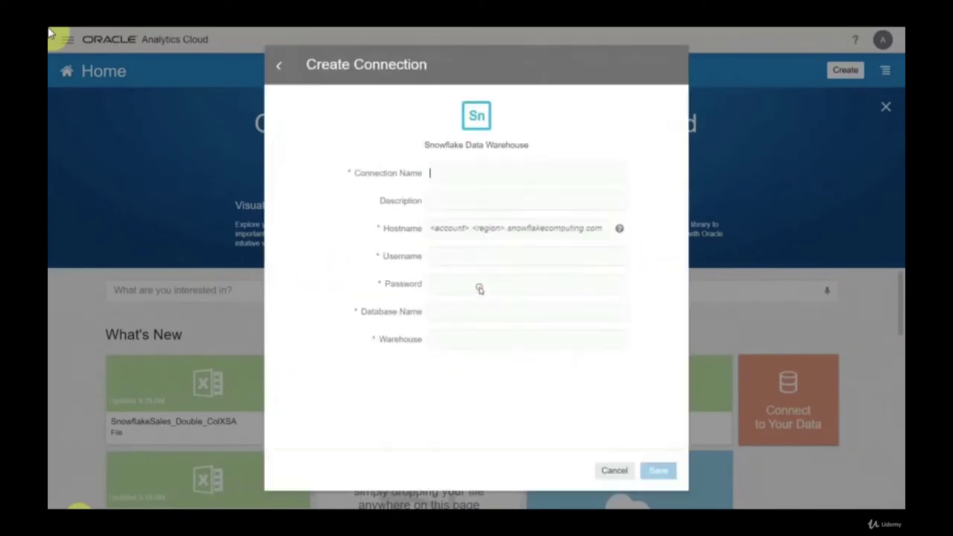
pyautogui.write('SN Test')
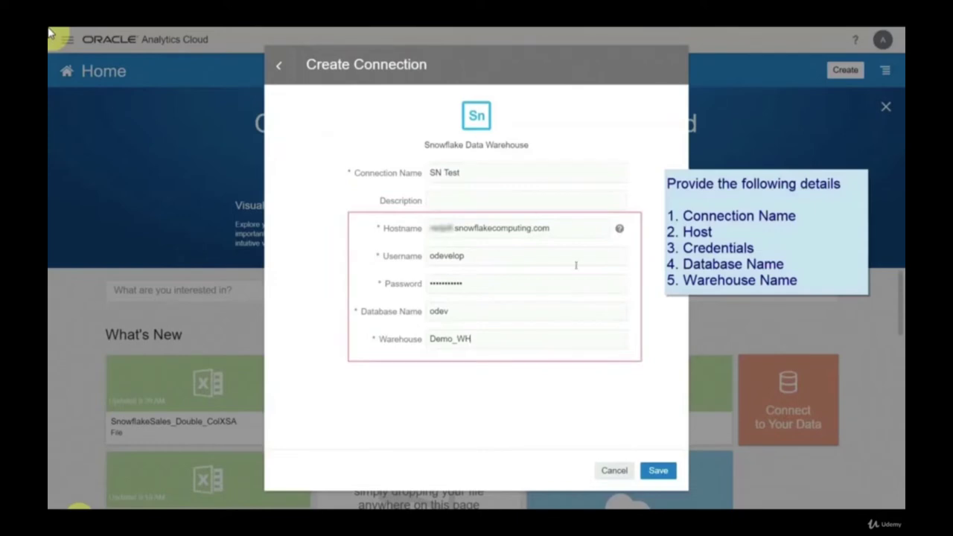
pyautogui.click(657, 470)
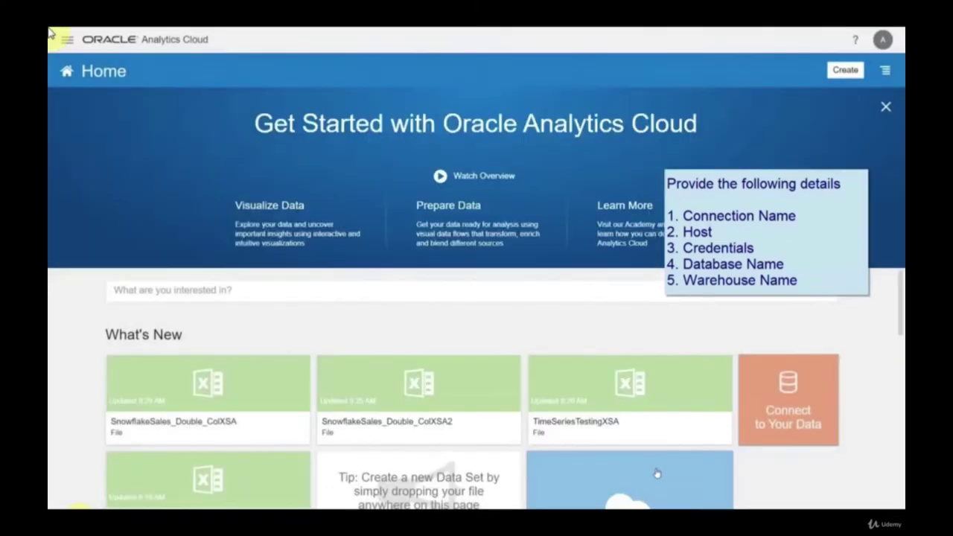
# Step: Start a new data set on the SN Test connection and paste the NORTHWIND.ORDERS SQL query
pyautogui.click(844, 73)
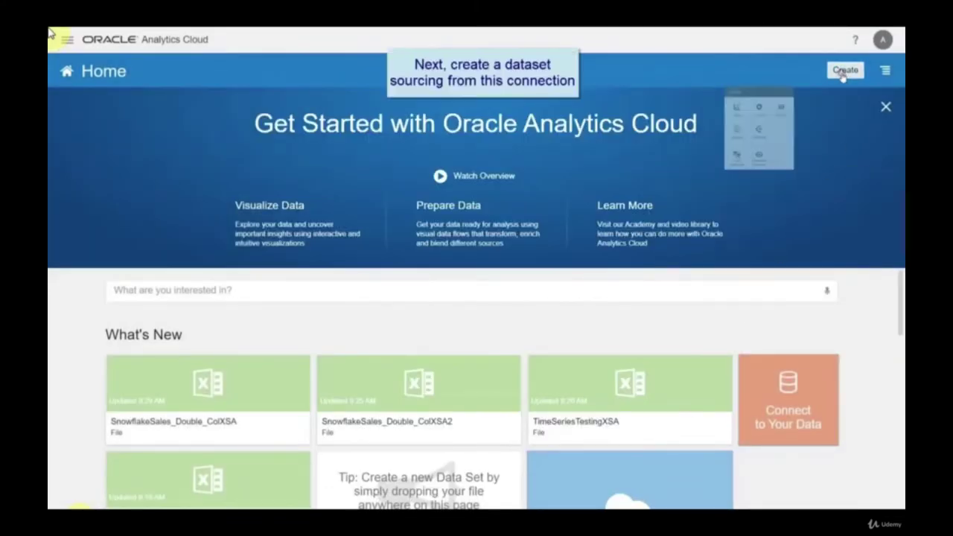
pyautogui.click(793, 134)
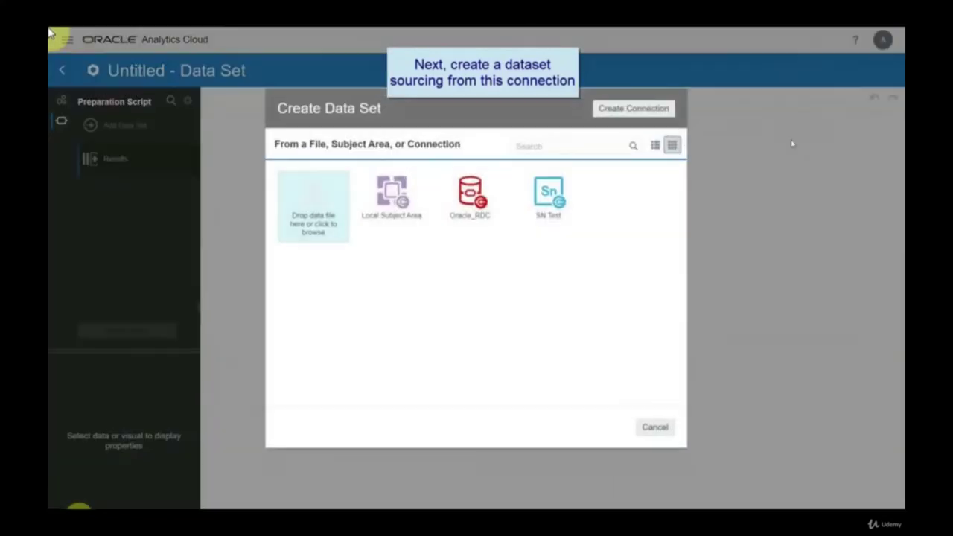
pyautogui.click(560, 209)
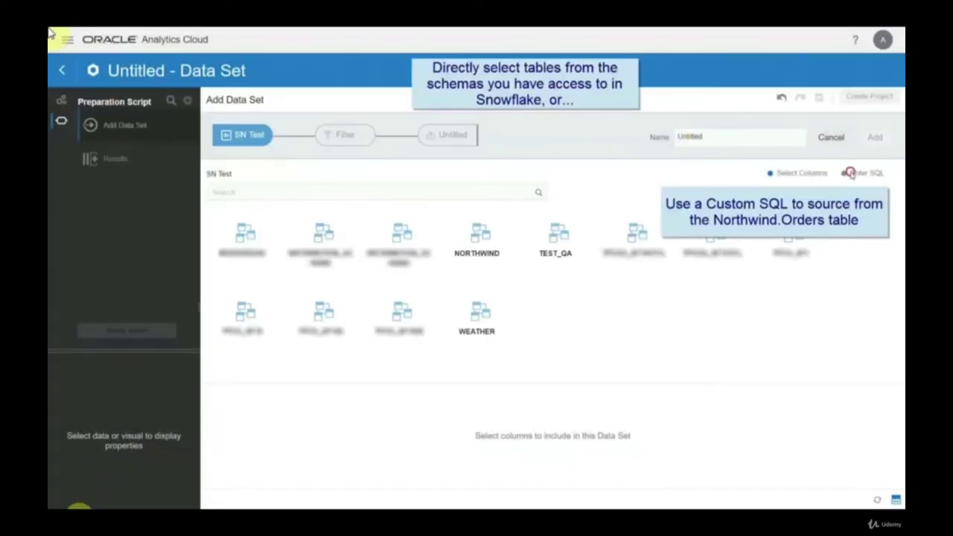
pyautogui.click(853, 174)
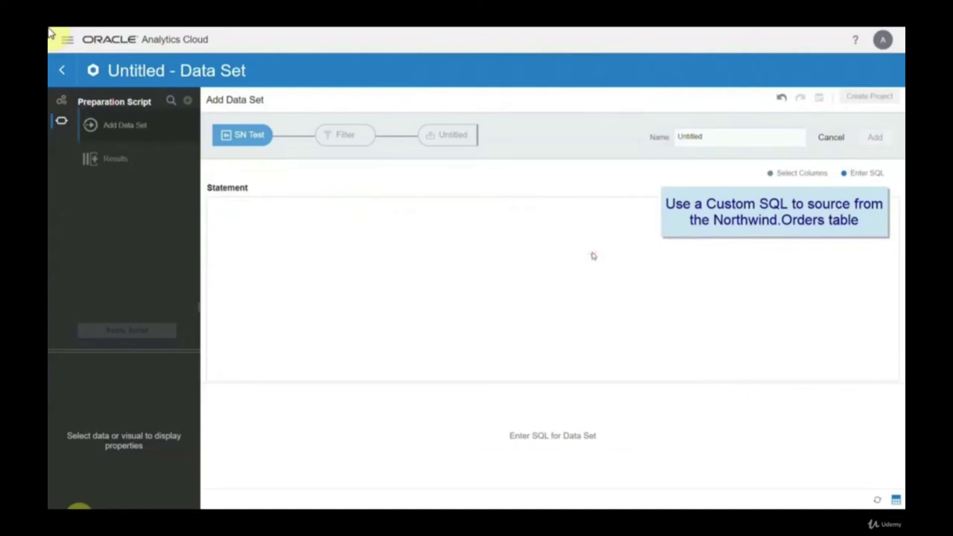
pyautogui.write('select shipname, shipcity, shipcountry, count(*) from NORTHWIND.ORDERS group by shipname,shipcity,shipcountry')
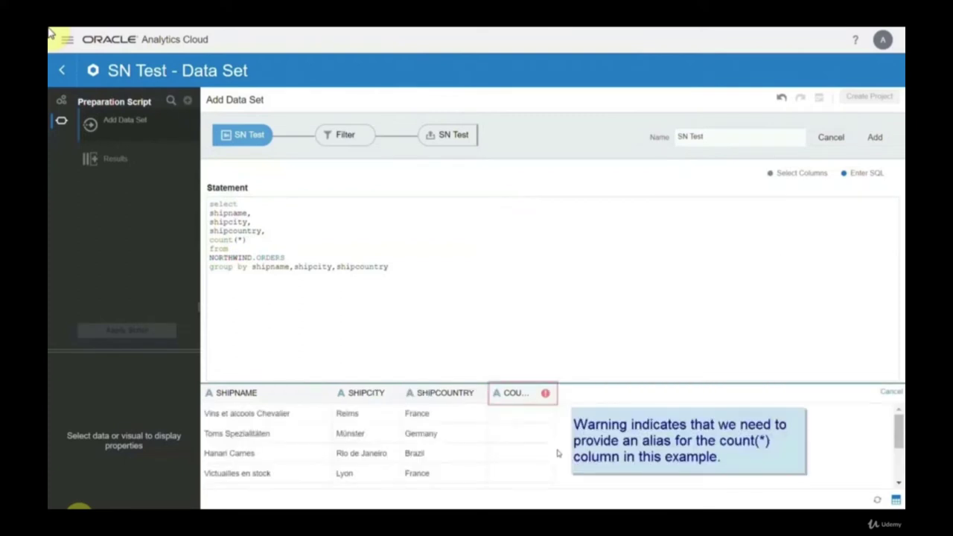
# Step: Alias count(*) as c_total, refresh the preview, make C_TOTAL a measure, and add the data set
pyautogui.click(300, 246)
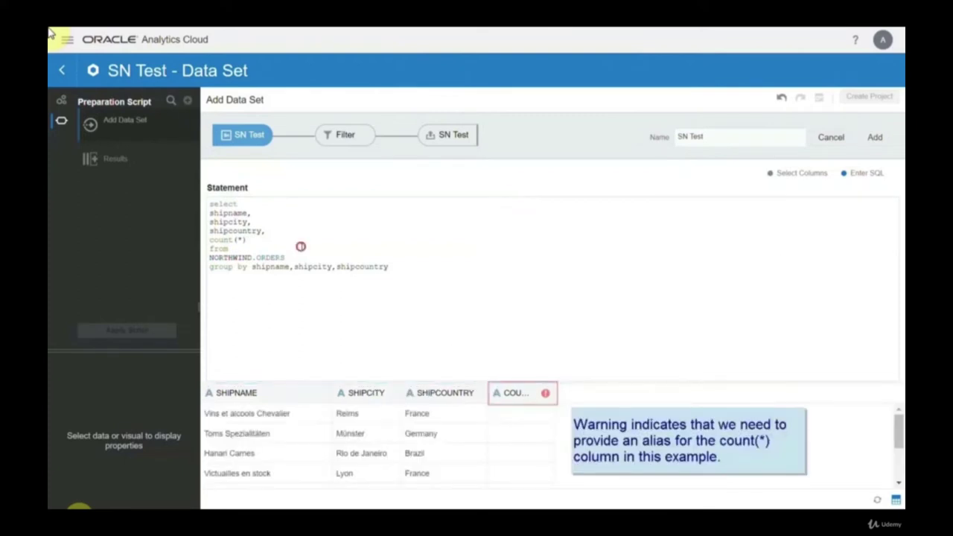
pyautogui.write('c_total')
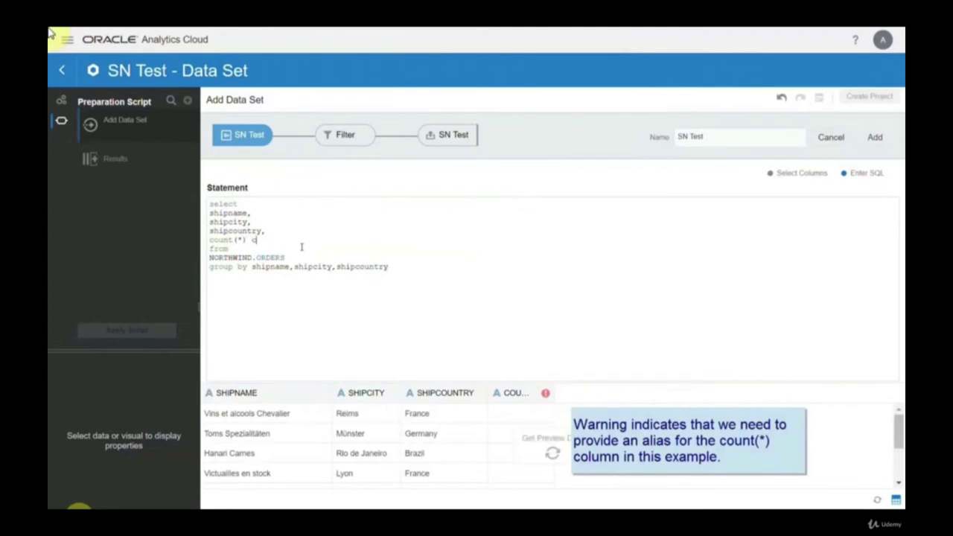
pyautogui.click(553, 452)
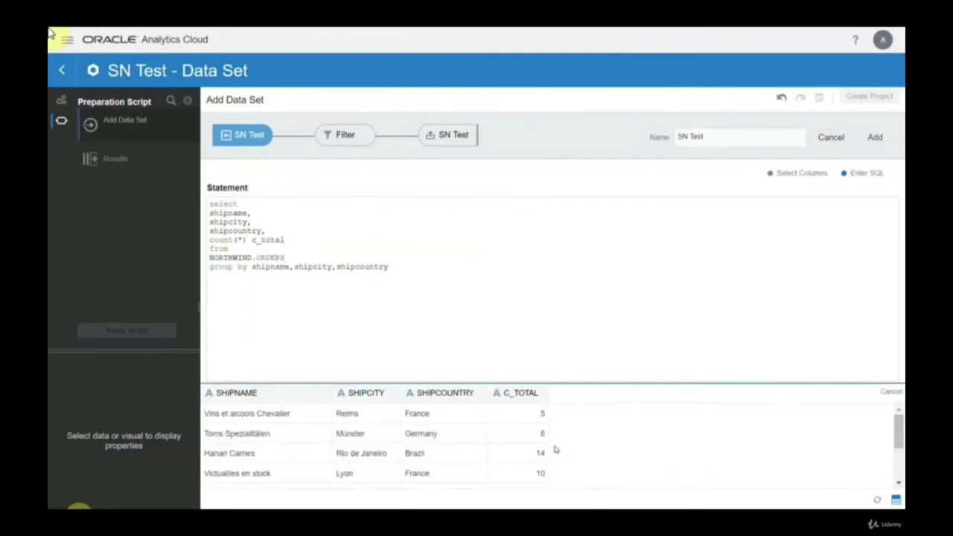
pyautogui.click(530, 391)
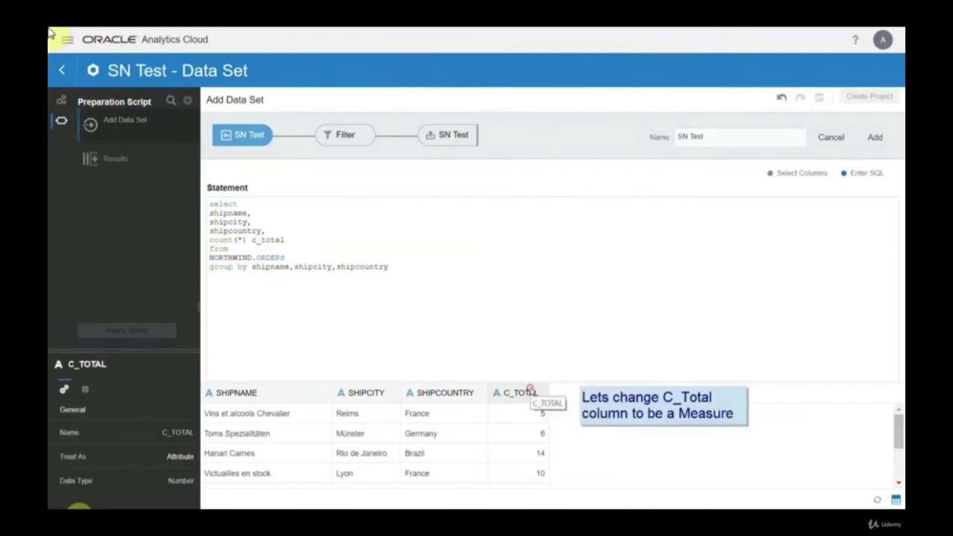
pyautogui.click(179, 458)
pyautogui.click(184, 475)
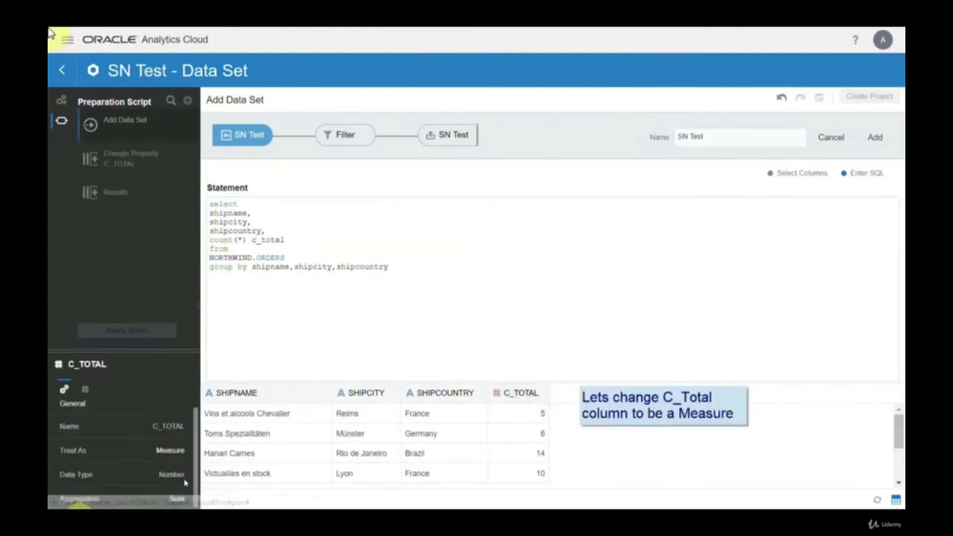
pyautogui.click(876, 137)
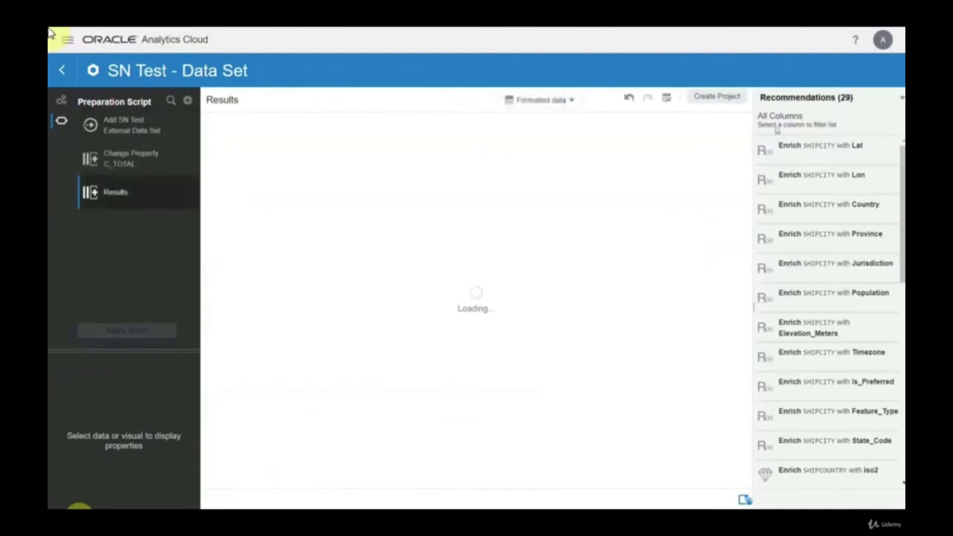
# Step: Start a project from the data set and chart C_TOTAL by SHIPNAME as a horizontal bar chart
pyautogui.click(721, 97)
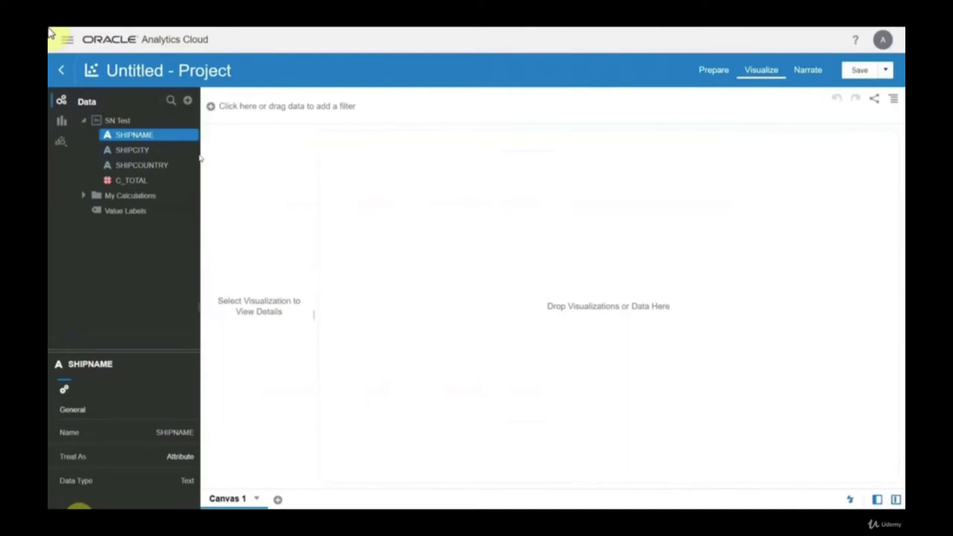
pyautogui.click(142, 183)
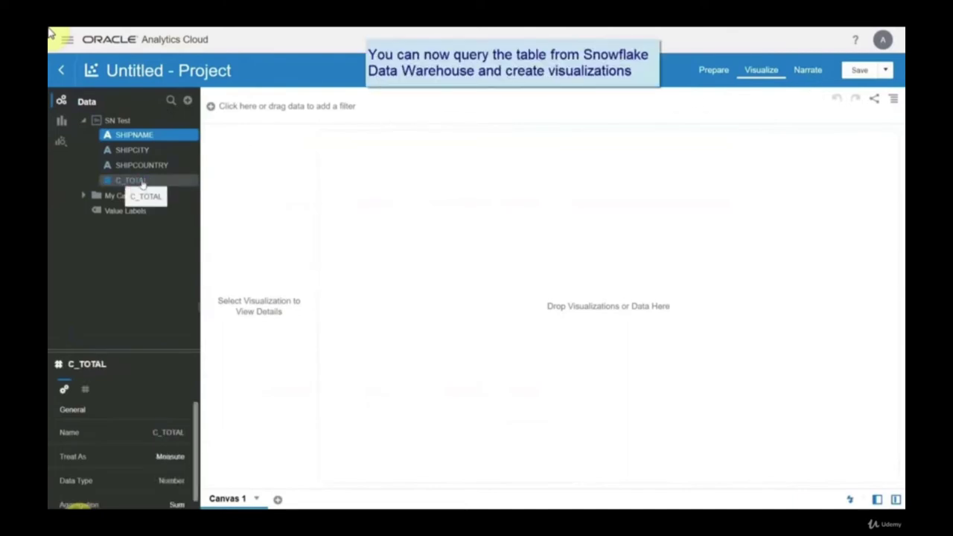
pyautogui.rightClick(142, 183)
pyautogui.click(195, 213)
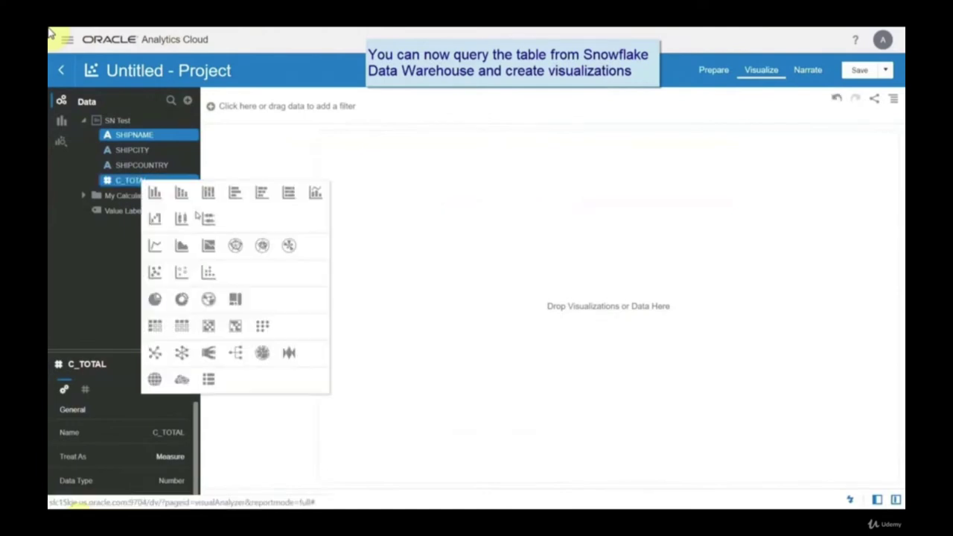
pyautogui.click(231, 194)
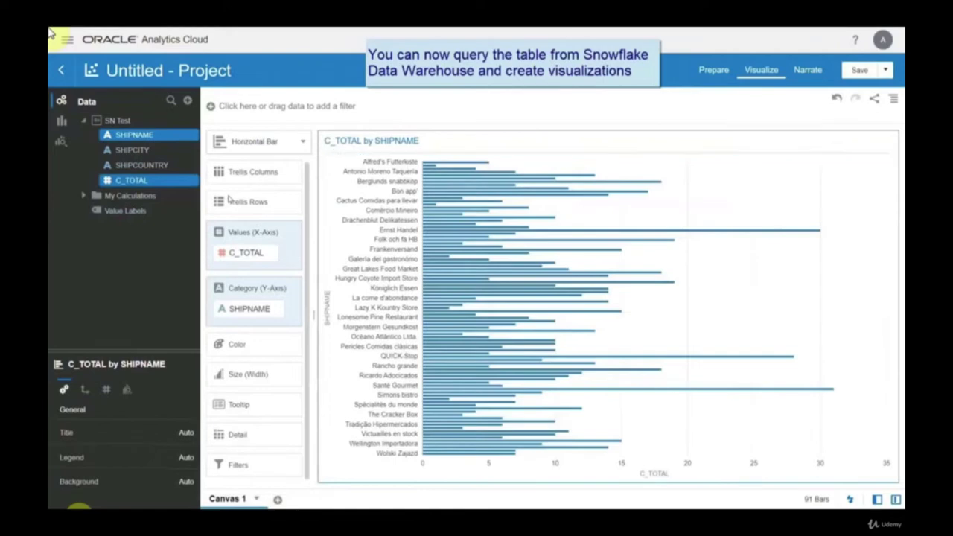
# Step: Add a treemap of C_TOTAL by SHIPCOUNTRY, coloured by SHIPCOUNTRY
pyautogui.click(140, 167)
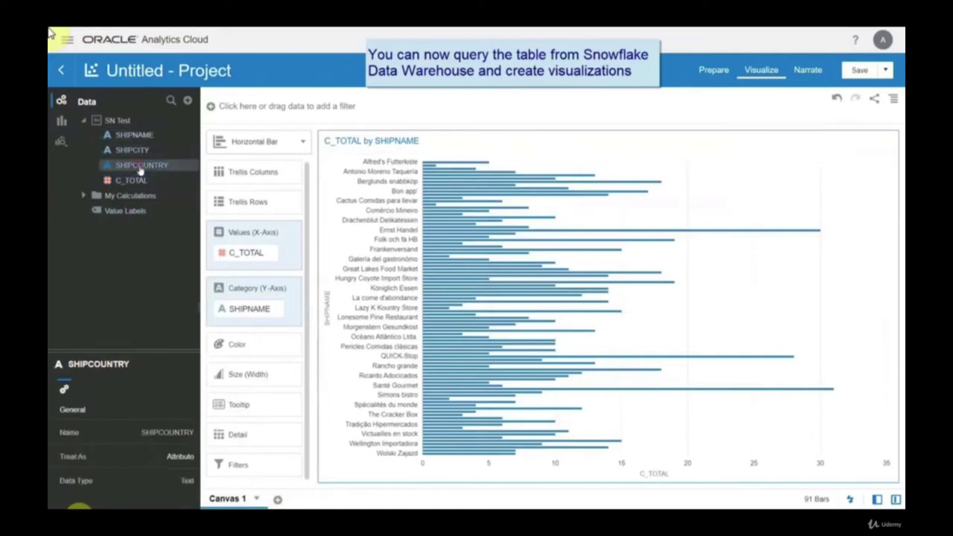
pyautogui.keyDown('ctrl'); pyautogui.click(136, 181); pyautogui.keyUp('ctrl')
pyautogui.rightClick(136, 181)
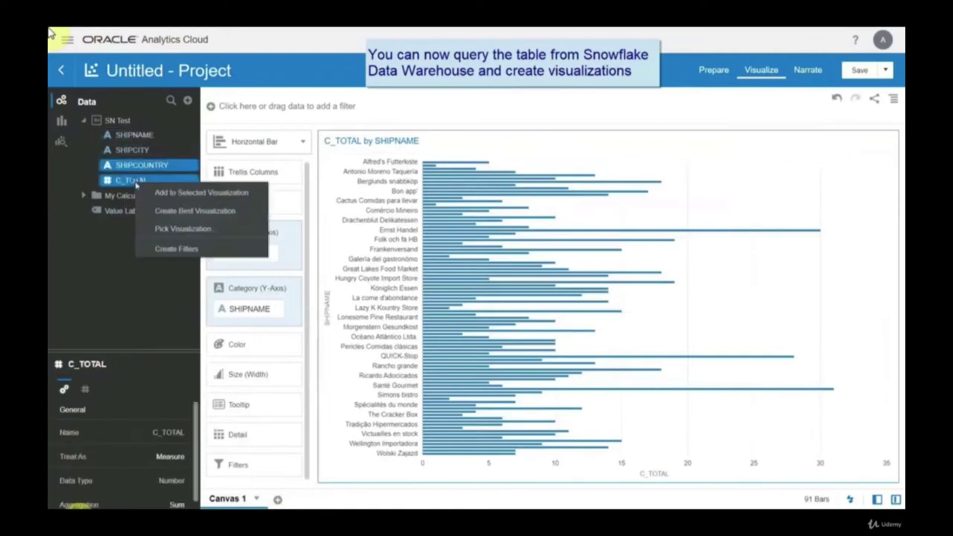
pyautogui.click(181, 235)
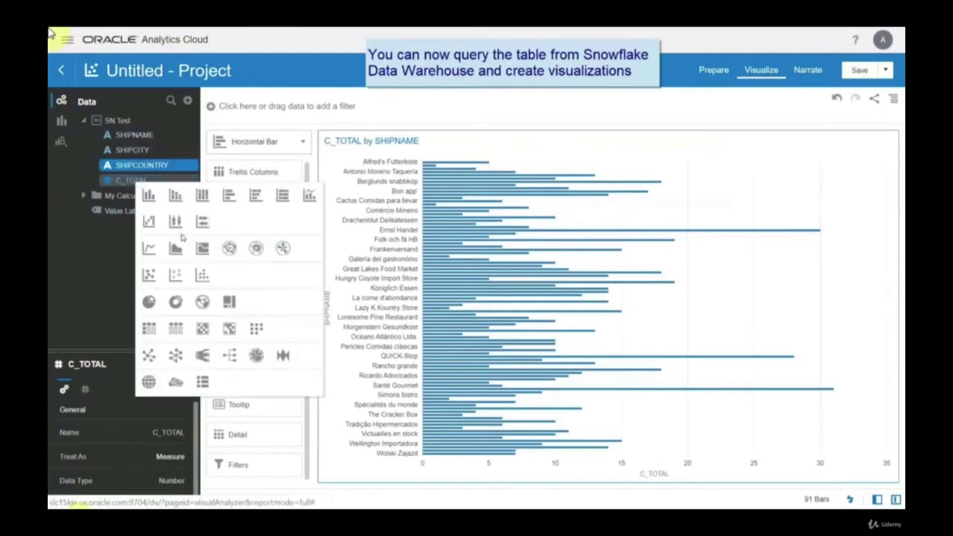
pyautogui.click(228, 301)
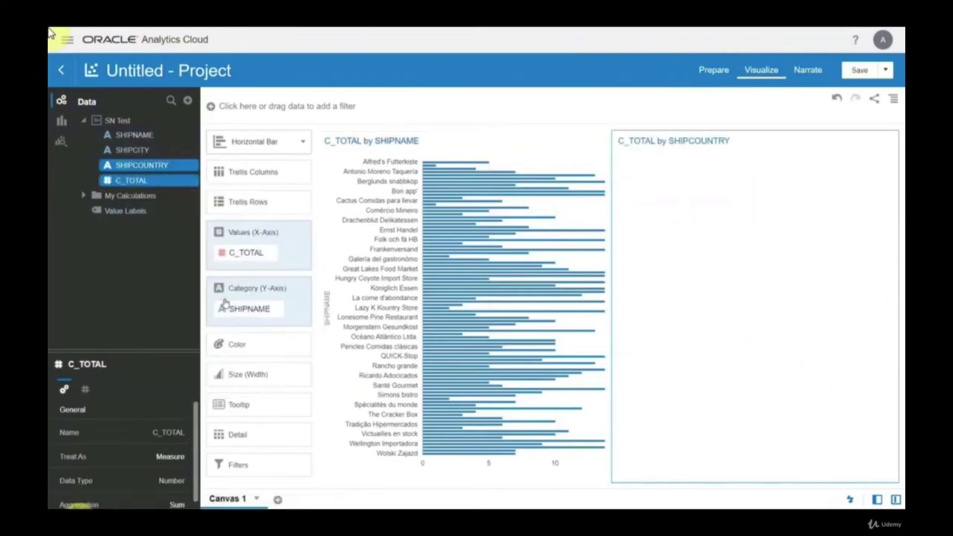
pyautogui.moveTo(248, 311); pyautogui.dragTo(237, 350)
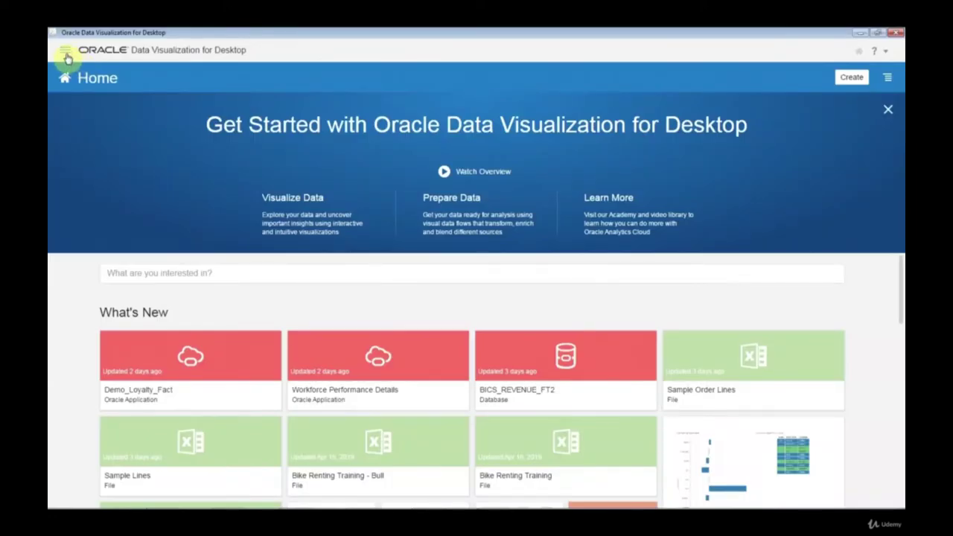
pyautogui.click(66, 56)
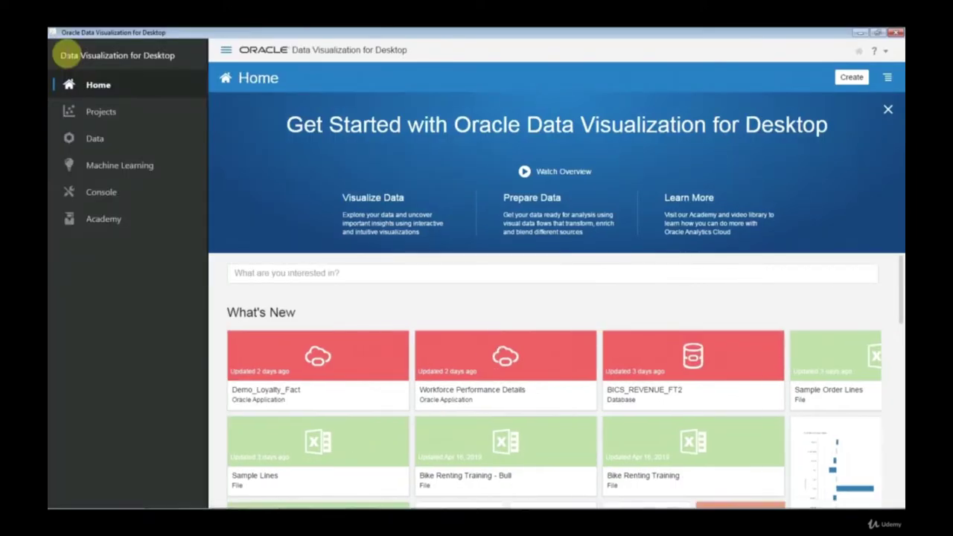
# Step: Show the Data page's data set list and bring up the actions for BICS_REVENUE_FT2
pyautogui.click(110, 141)
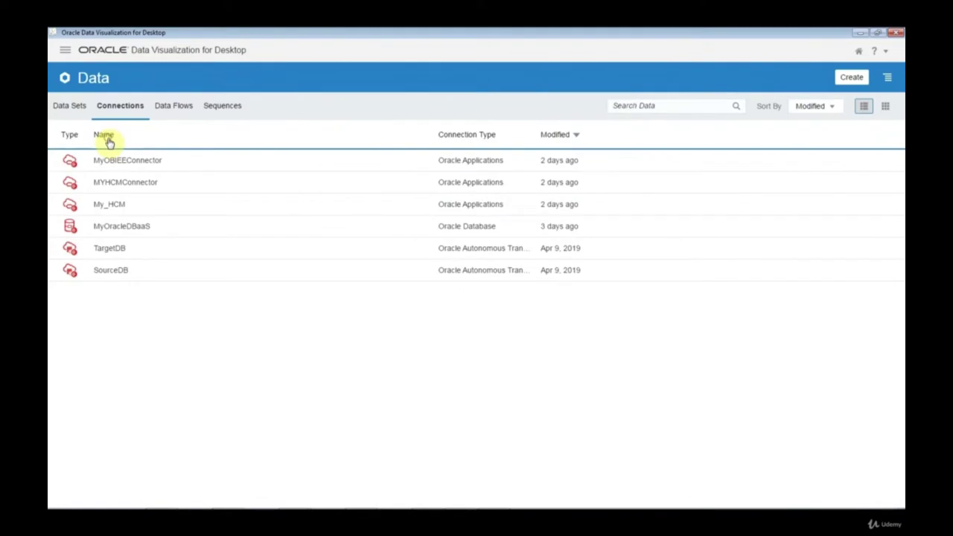
pyautogui.click(75, 112)
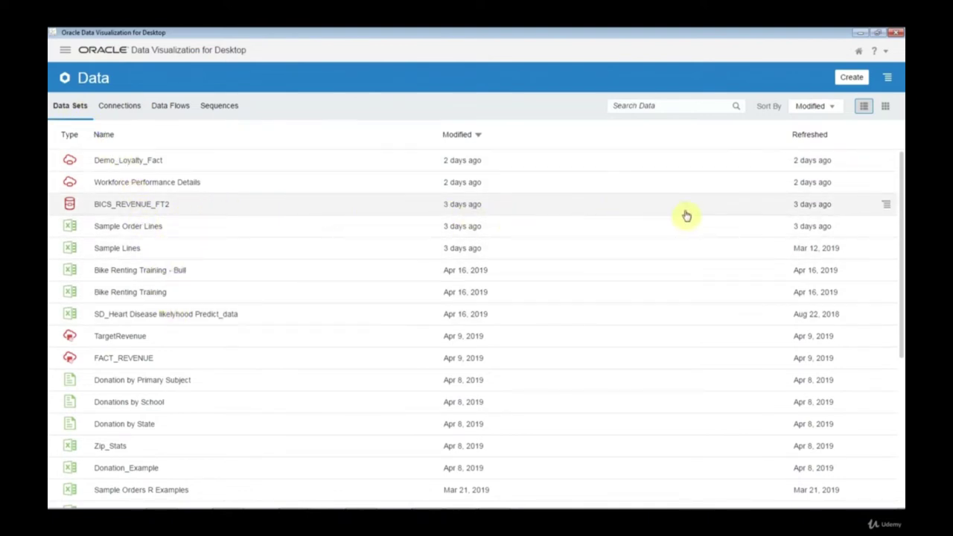
pyautogui.click(888, 207)
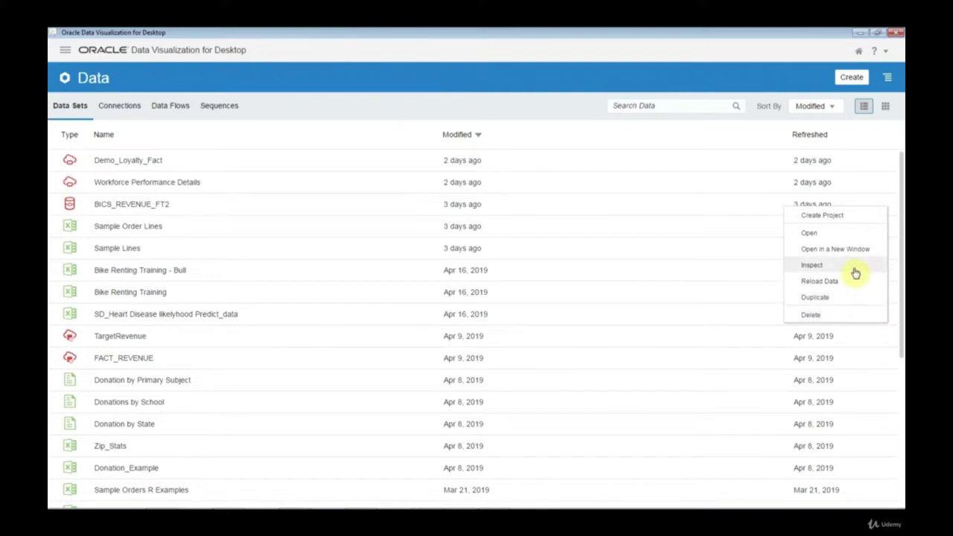
# Step: Inspect BICS_REVENUE_FT2's data elements, close the details, then list the connections
pyautogui.click(856, 272)
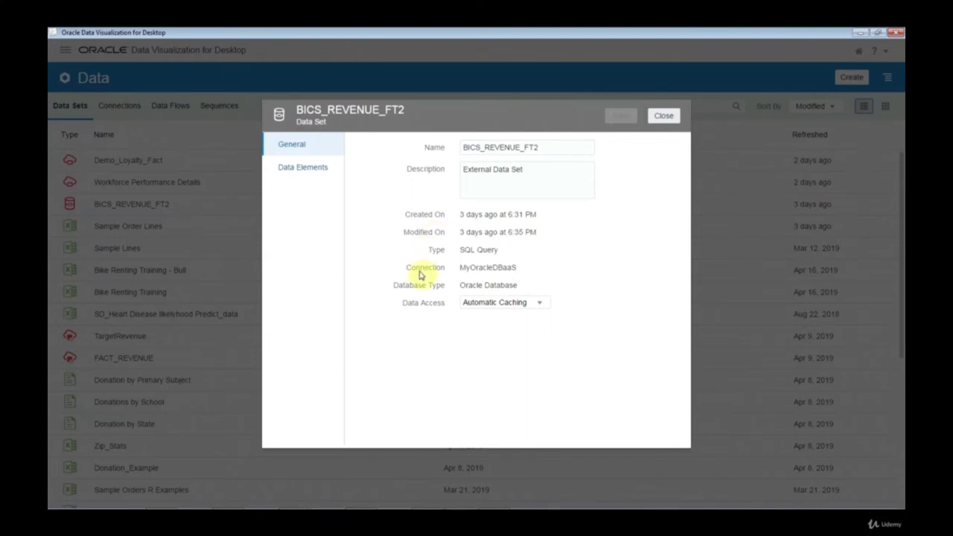
pyautogui.click(303, 174)
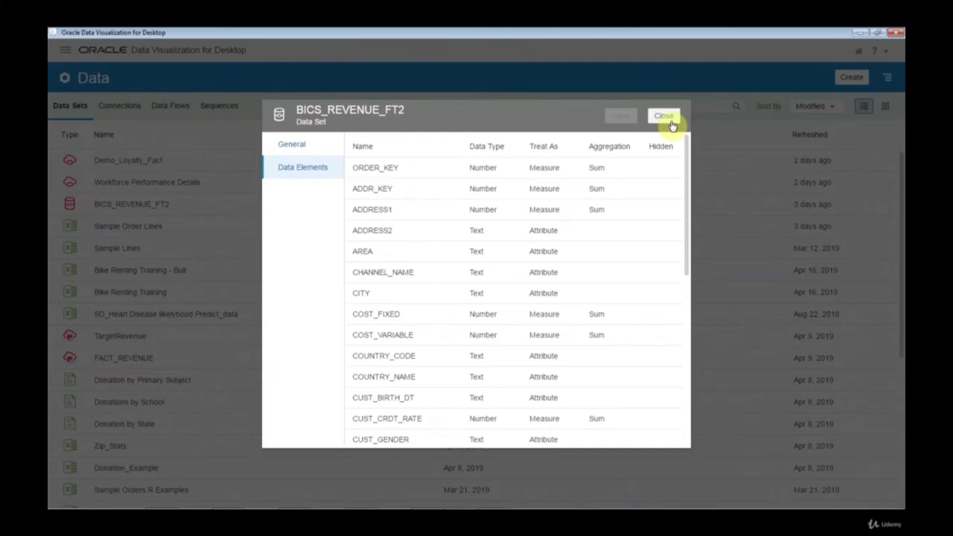
pyautogui.click(665, 117)
pyautogui.click(131, 110)
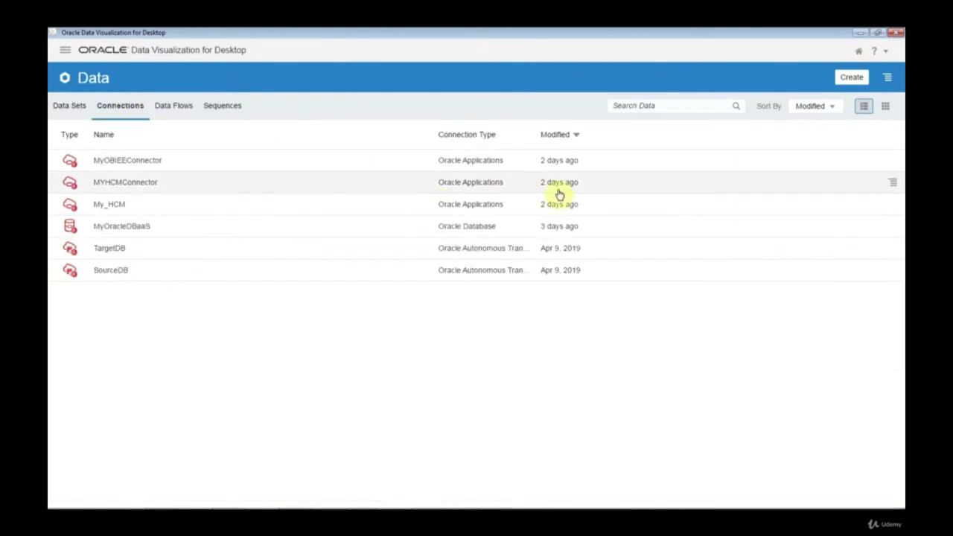
pyautogui.click(892, 231)
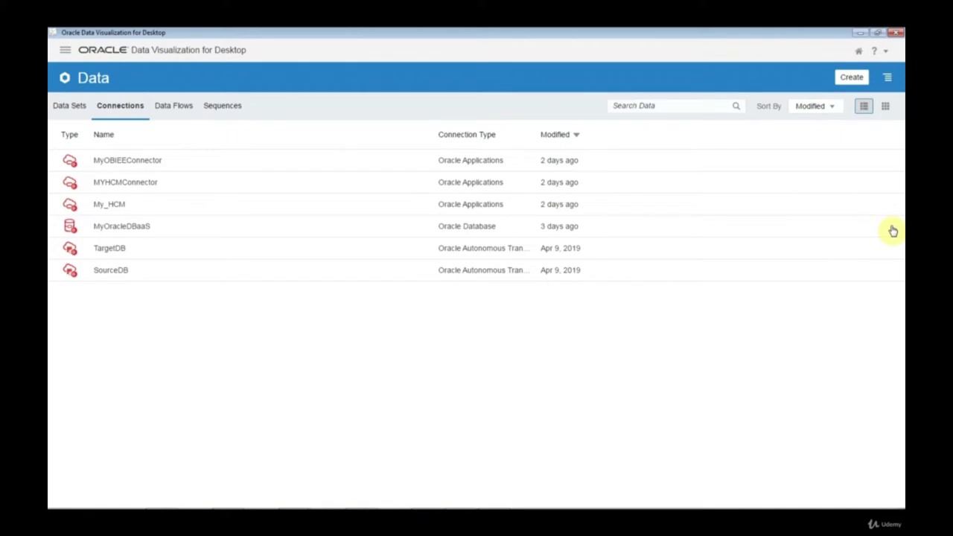
pyautogui.click(892, 231)
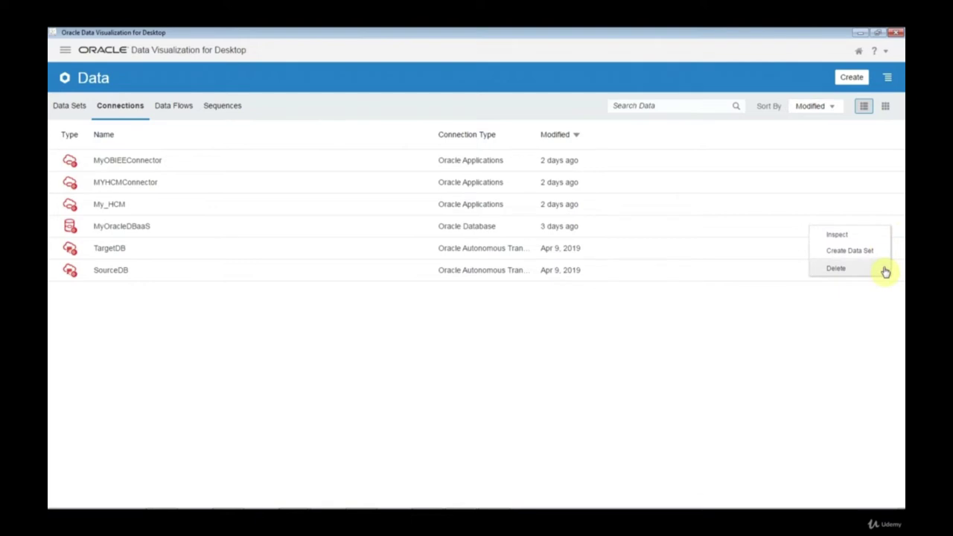
pyautogui.click(872, 235)
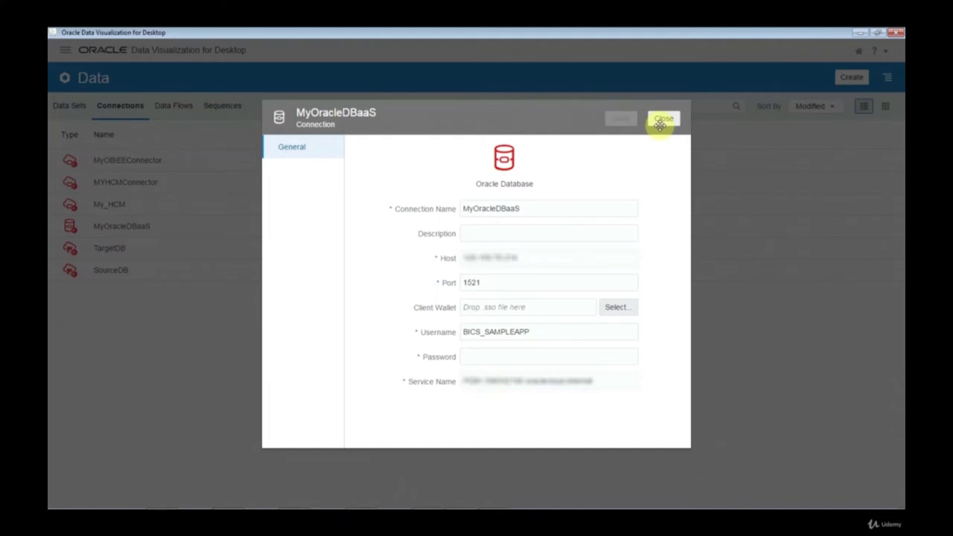
pyautogui.click(666, 124)
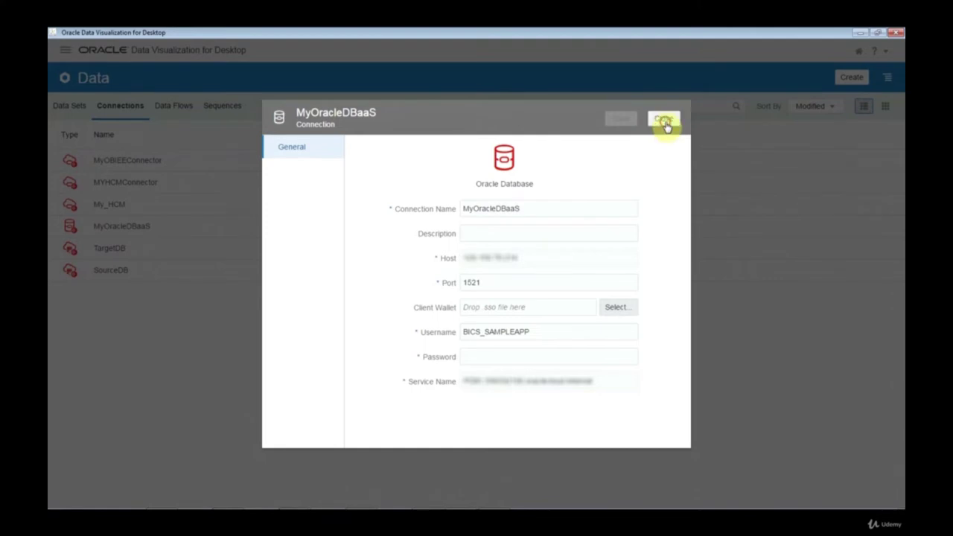
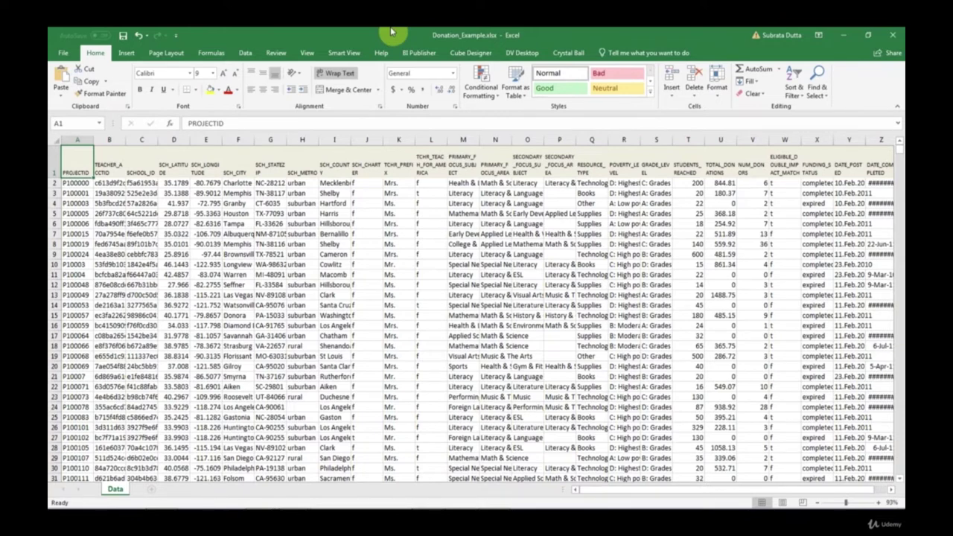
# Step: Switch from the donation workbook to Zip_Stats.xlsx, then to Oracle Data Visualization's Home page
pyautogui.hotkey('alt', 'Tab')
pyautogui.press('Tab')
pyautogui.press('Tab')
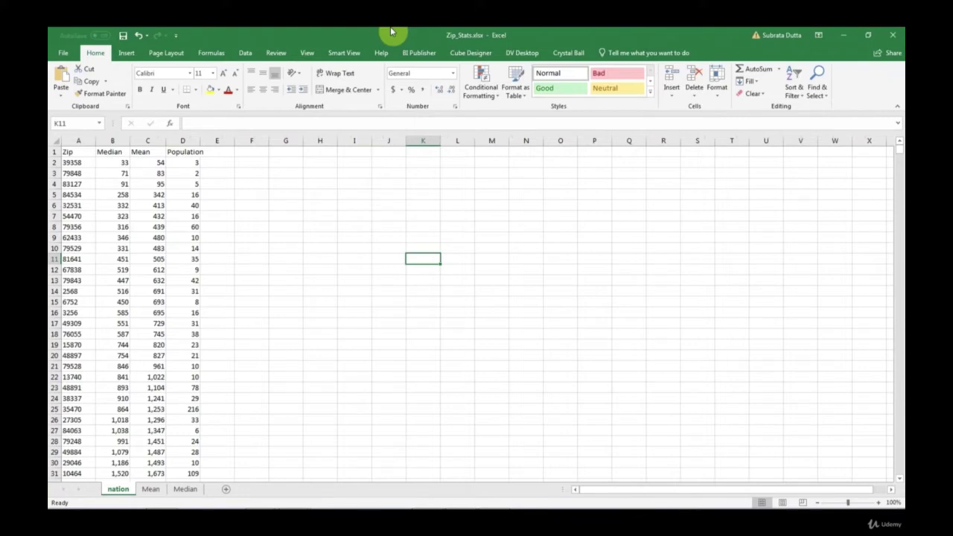
pyautogui.hotkey('alt', 'Tab')
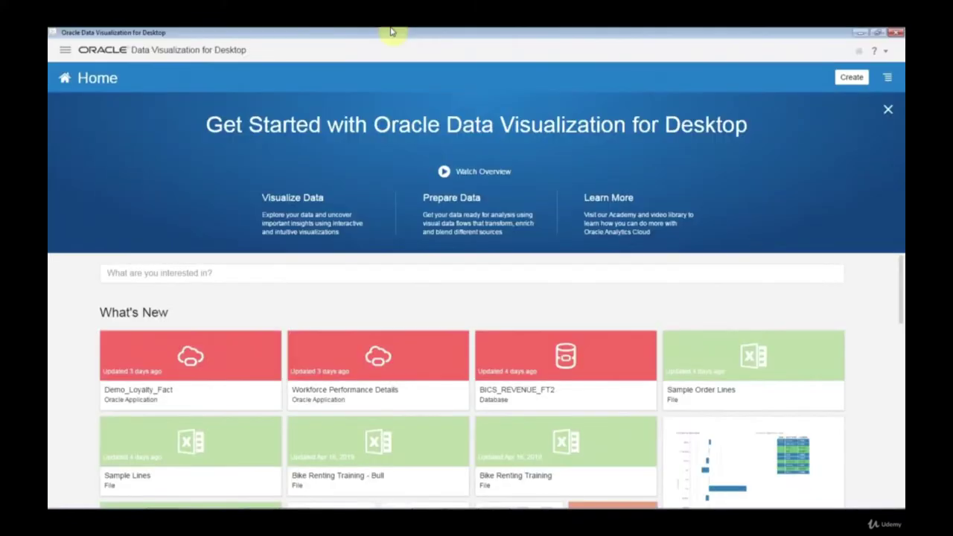
# Step: Create a new data flow and upload Donation_Example.xlsx as its new data set
pyautogui.click(856, 79)
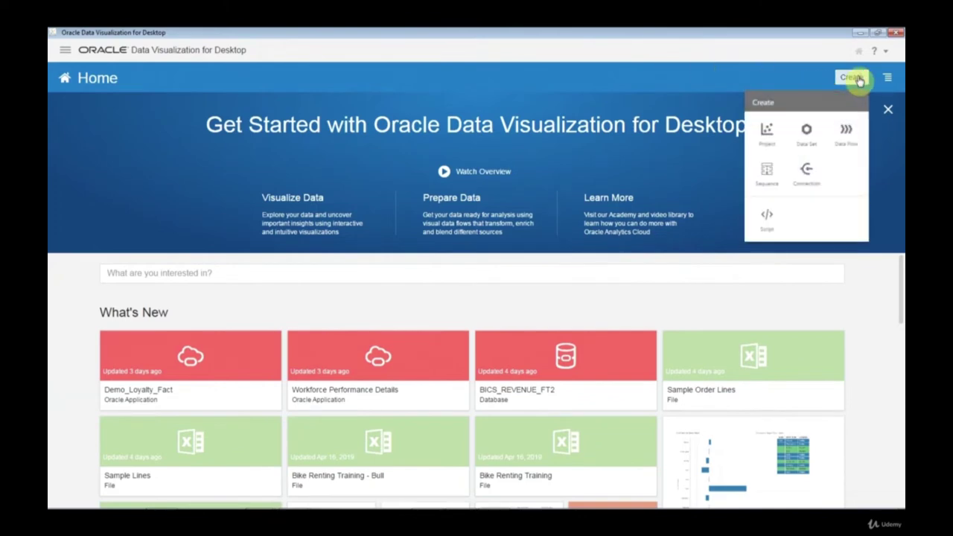
pyautogui.click(846, 132)
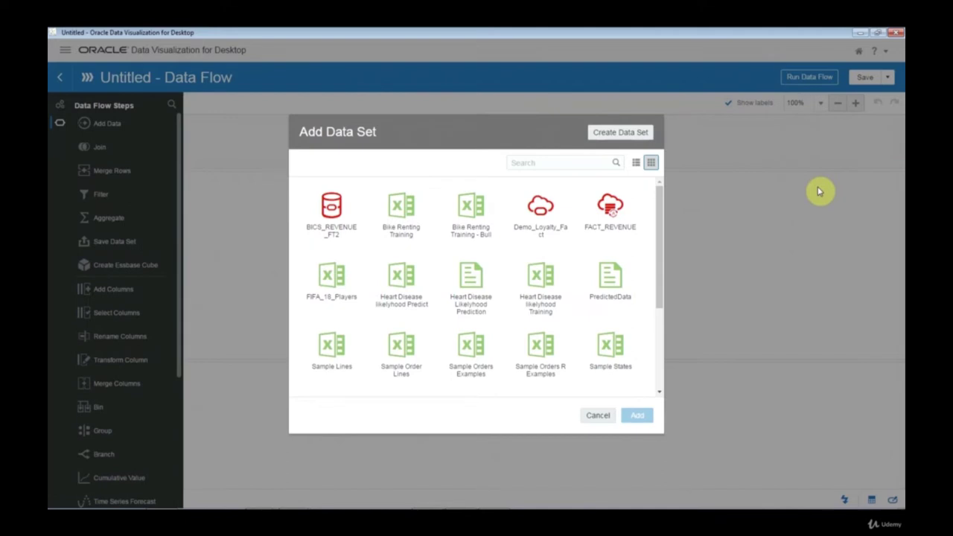
pyautogui.click(624, 136)
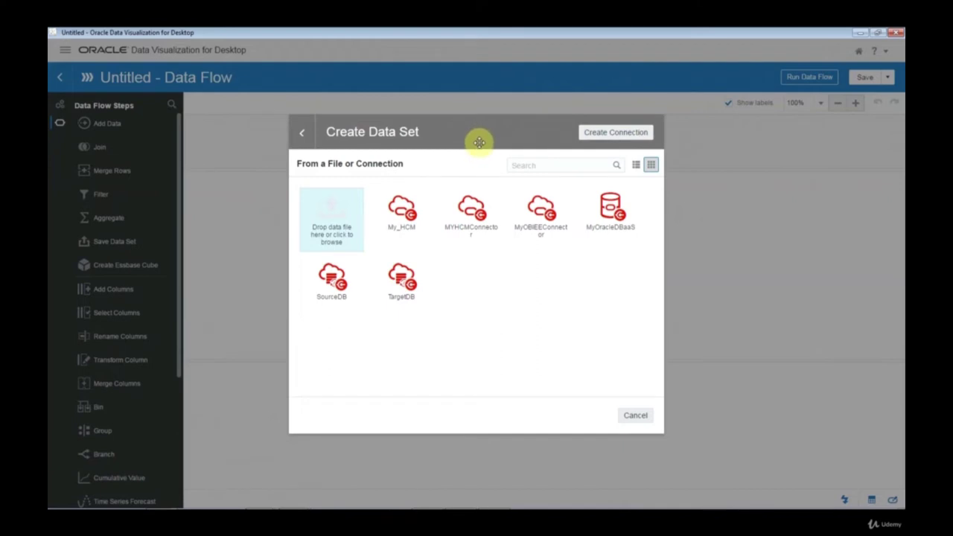
pyautogui.click(335, 235)
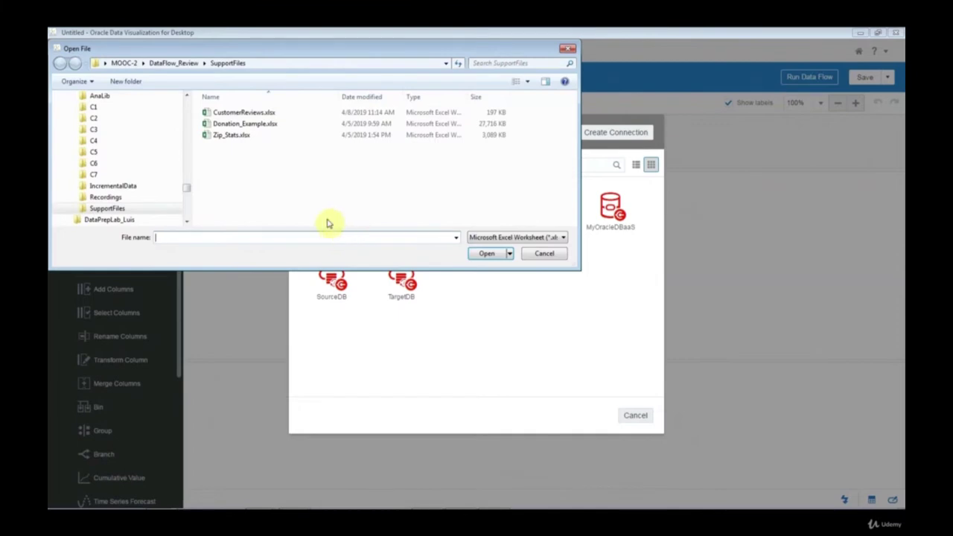
pyautogui.click(257, 127)
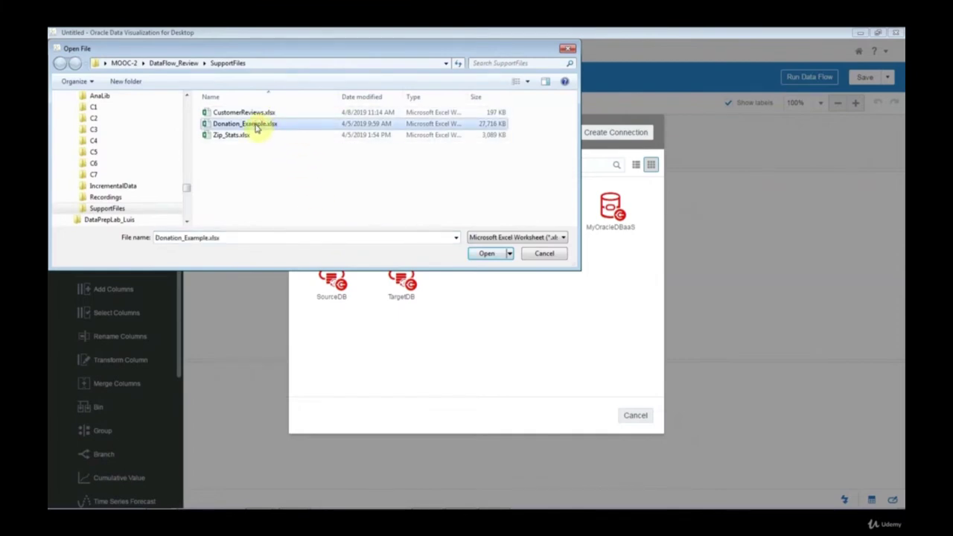
pyautogui.click(487, 253)
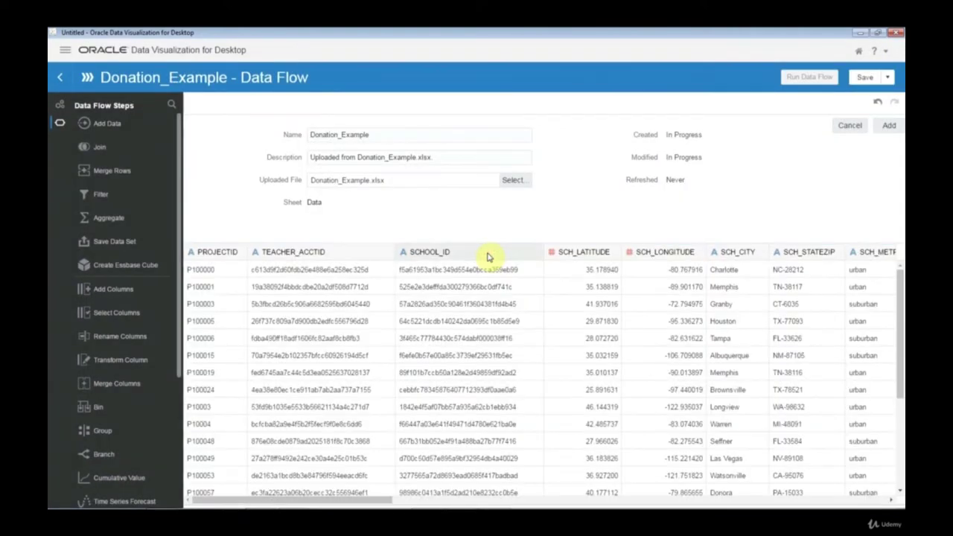
# Step: Add Donation_Example to the flow with all 26 columns and inspect the DATE_COMPLETED values
pyautogui.click(890, 127)
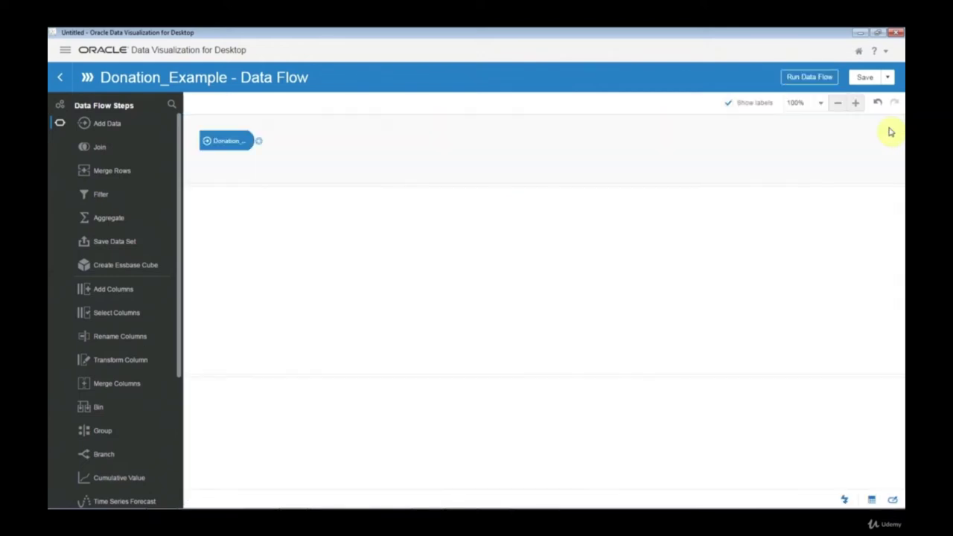
pyautogui.click(239, 271)
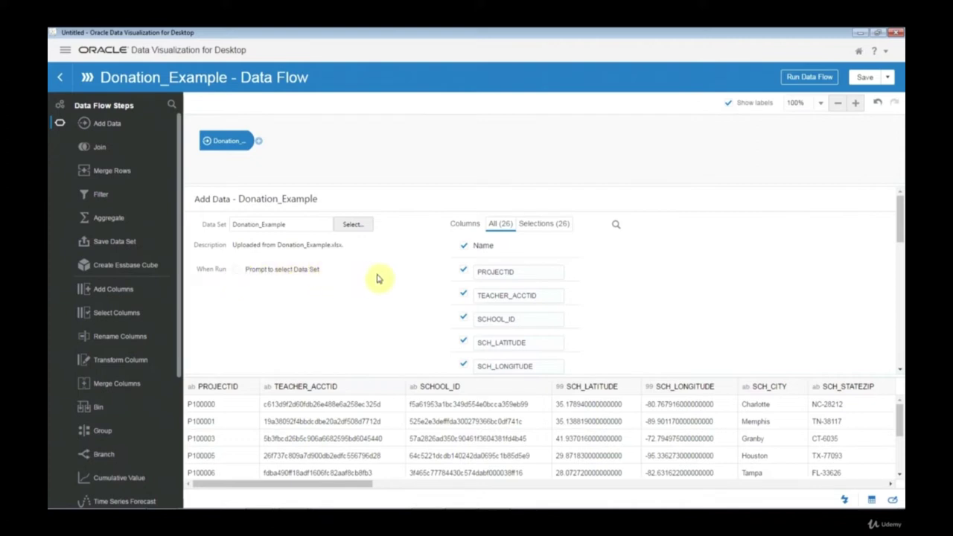
pyautogui.moveTo(900, 214); pyautogui.dragTo(901, 242)
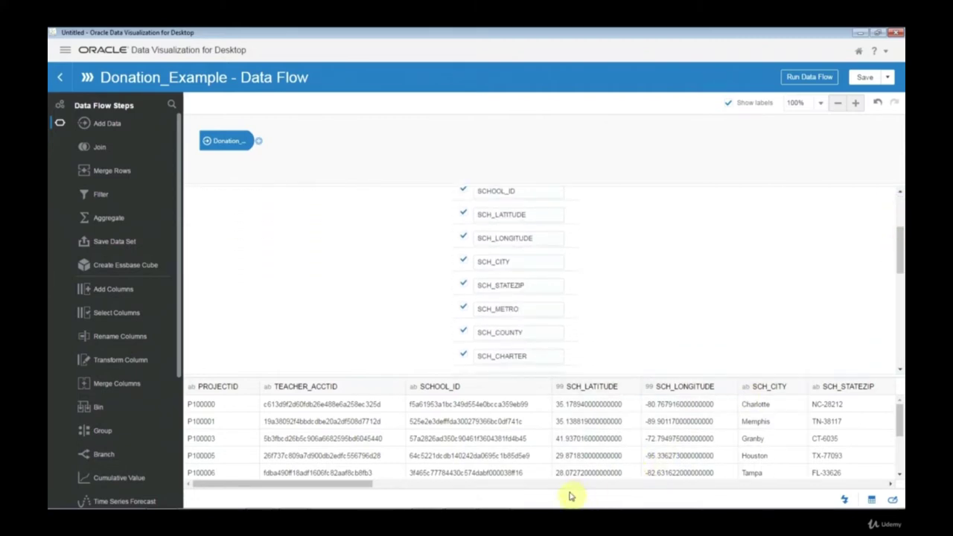
pyautogui.moveTo(358, 484); pyautogui.dragTo(893, 472)
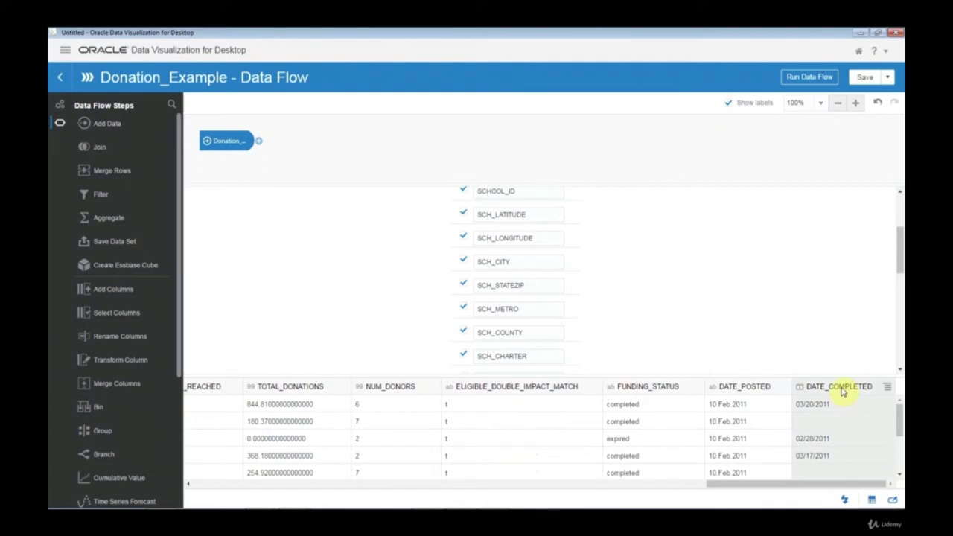
pyautogui.click(844, 435)
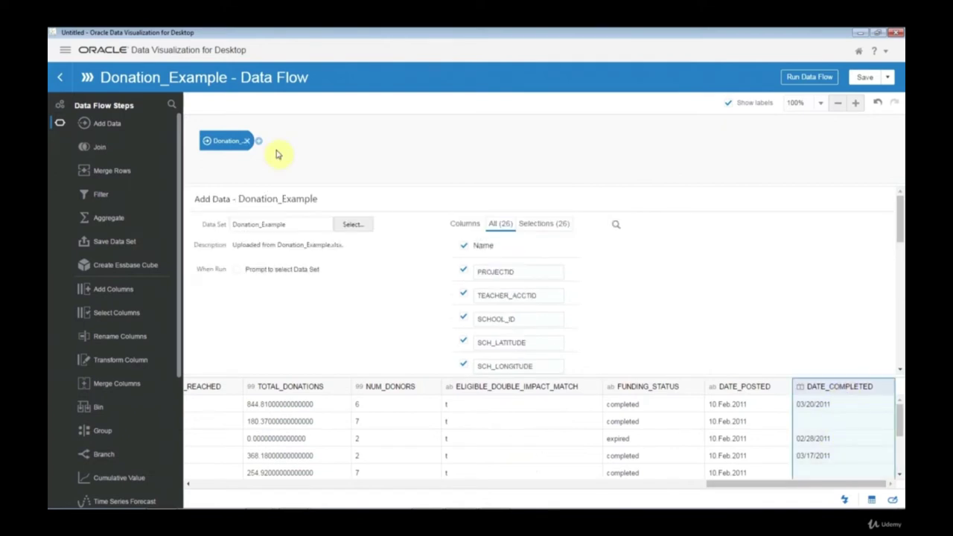
pyautogui.click(259, 142)
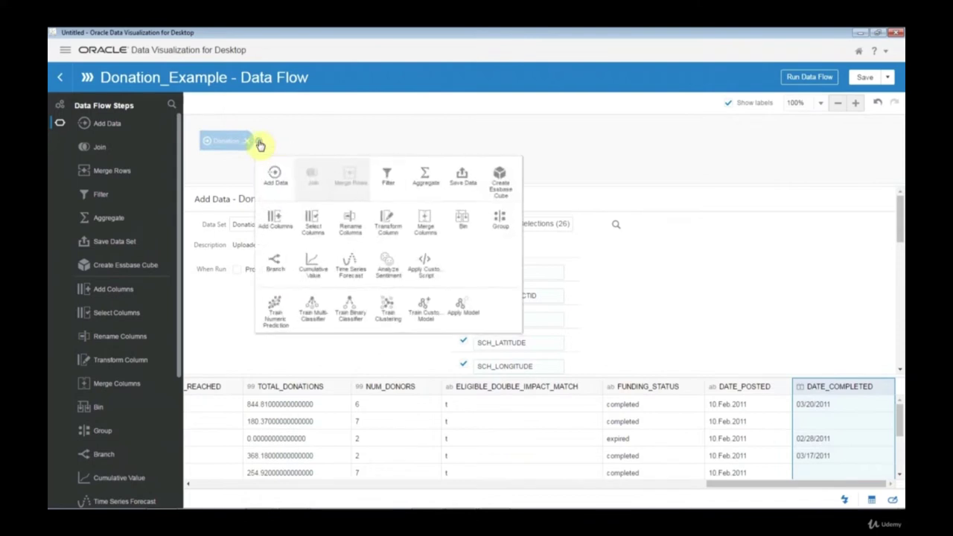
# Step: Add an expression filter step after the data set, labelled MyDateFilter
pyautogui.click(385, 177)
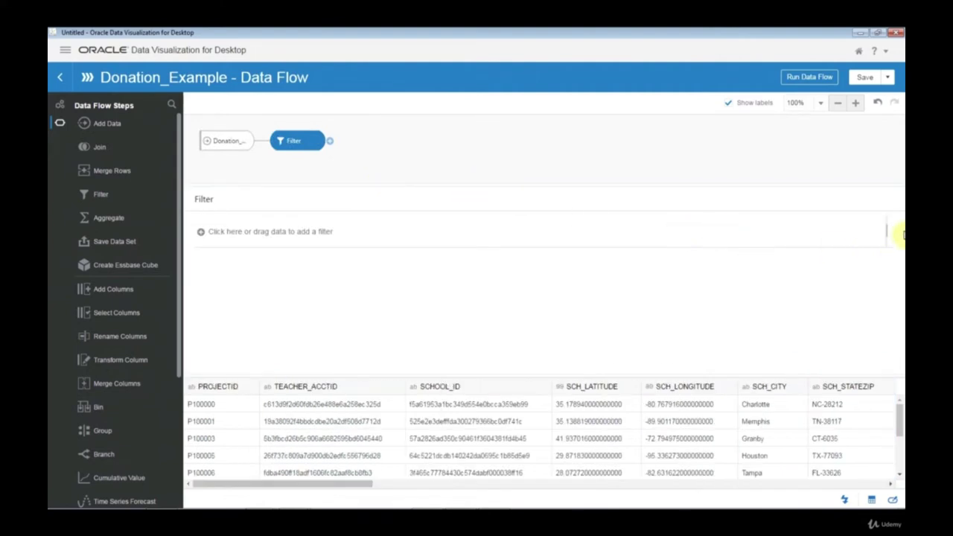
pyautogui.click(895, 223)
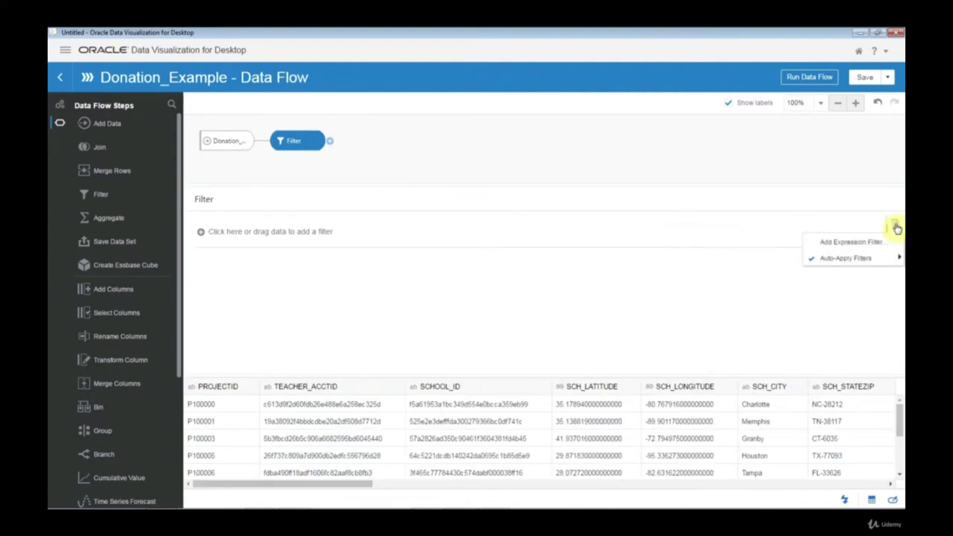
pyautogui.click(863, 242)
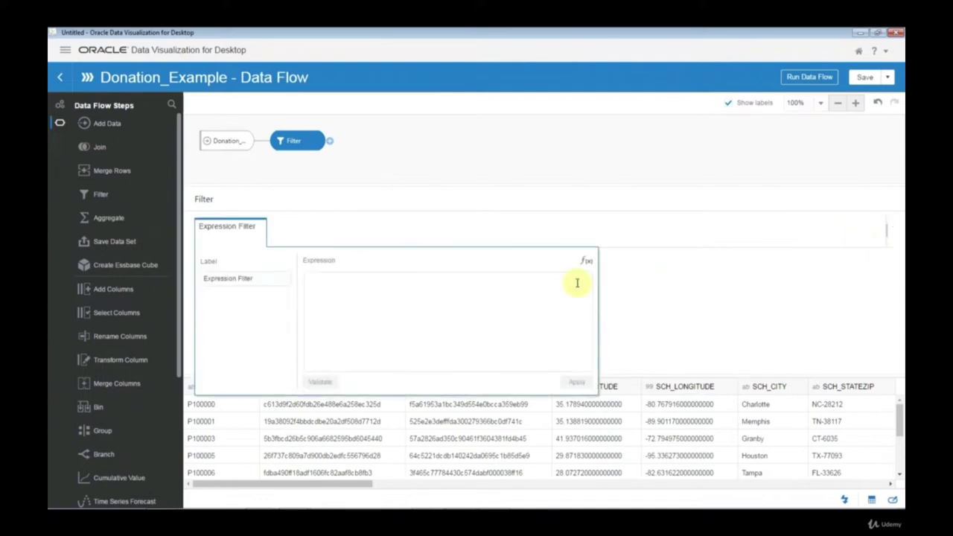
pyautogui.moveTo(252, 278); pyautogui.dragTo(188, 279)
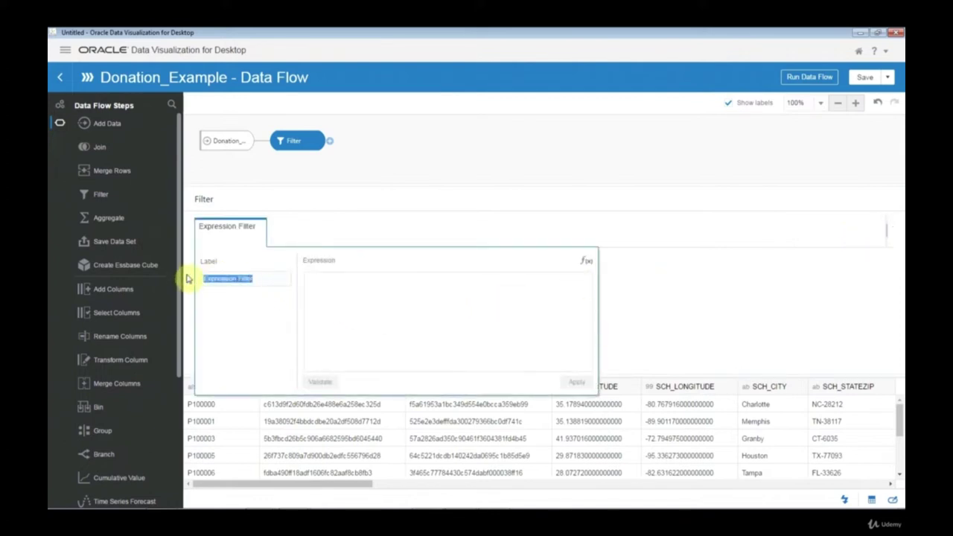
pyautogui.write('MyDateFilter')
# Step: Set the filter expression to DATE_COMPLETED IS NOT NULL, validate and apply it
pyautogui.click(311, 277)
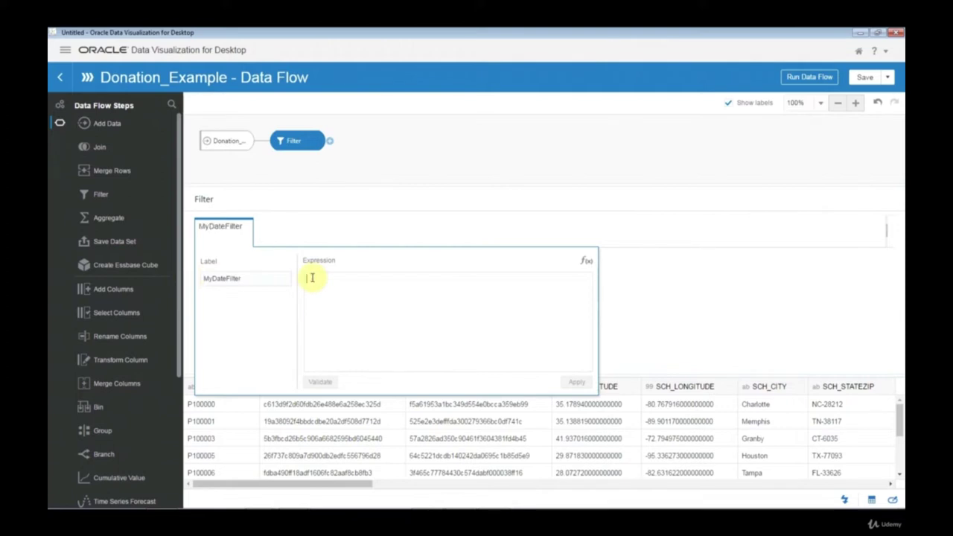
pyautogui.write('DATE_C')
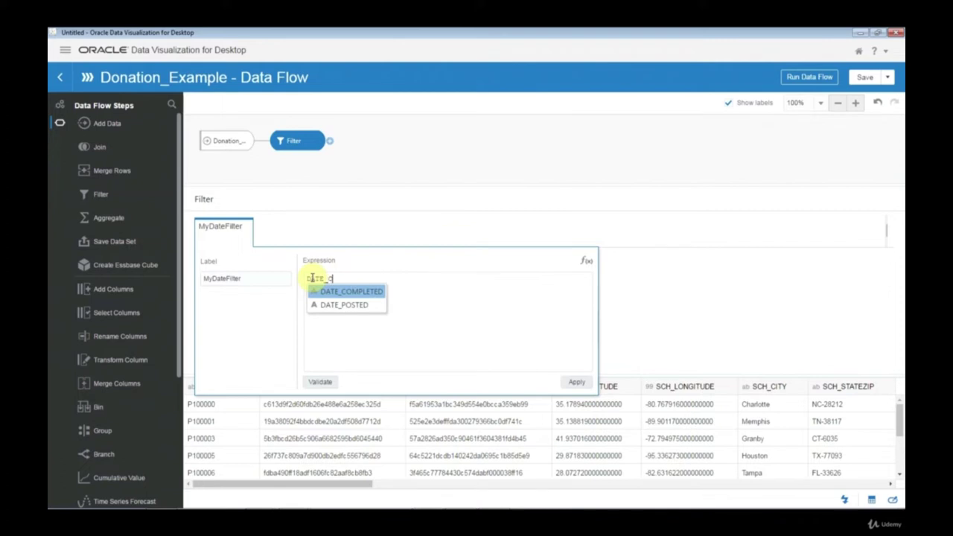
pyautogui.click(336, 292)
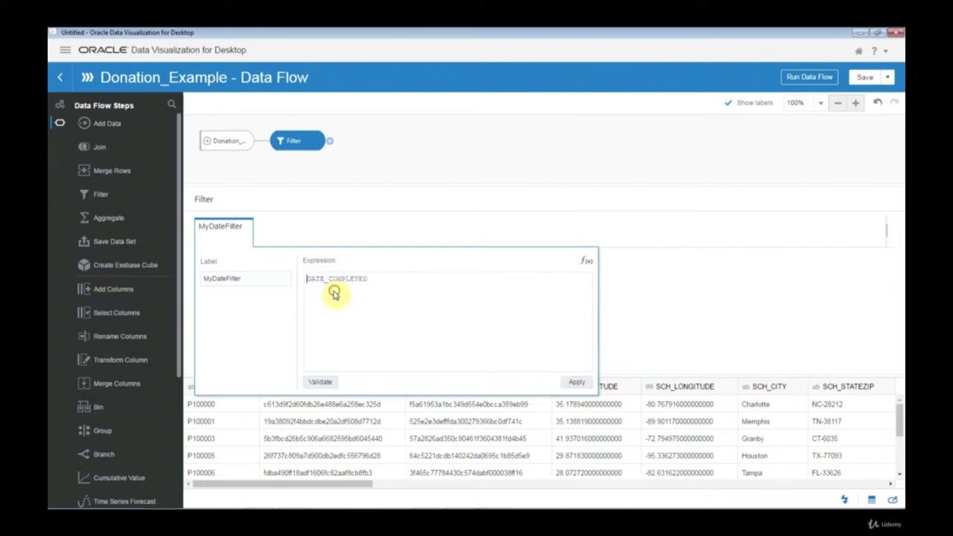
pyautogui.click(371, 281)
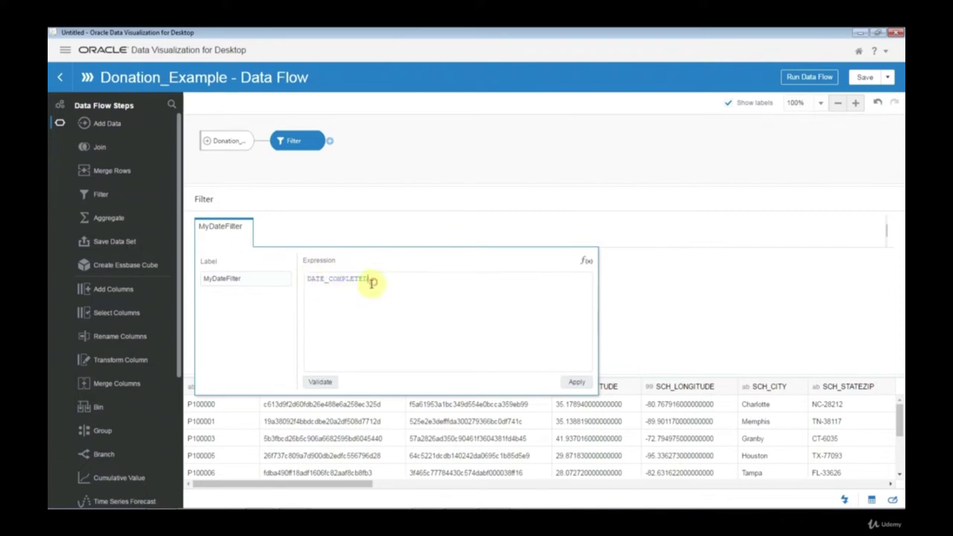
pyautogui.write('>=')
pyautogui.write('NOT NU')
pyautogui.write('LL')
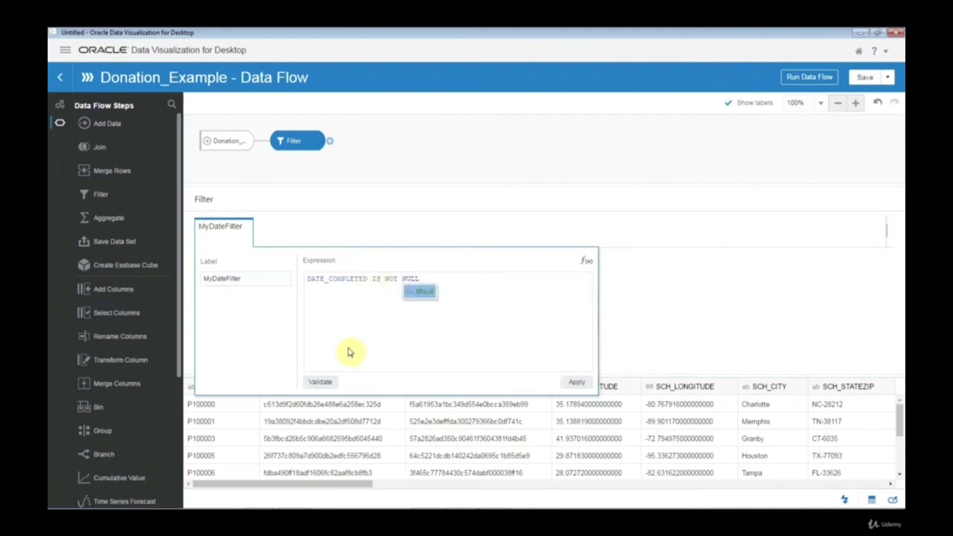
pyautogui.click(318, 383)
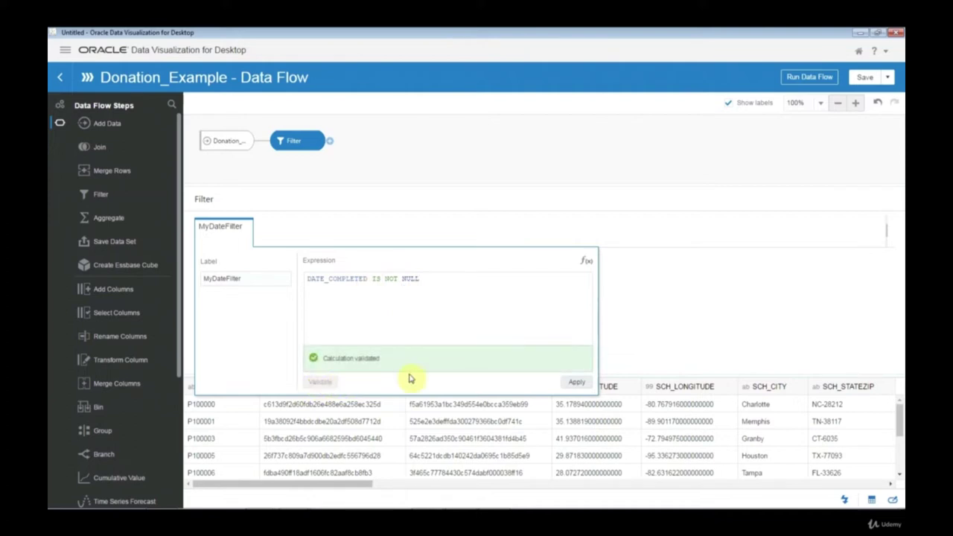
pyautogui.click(582, 384)
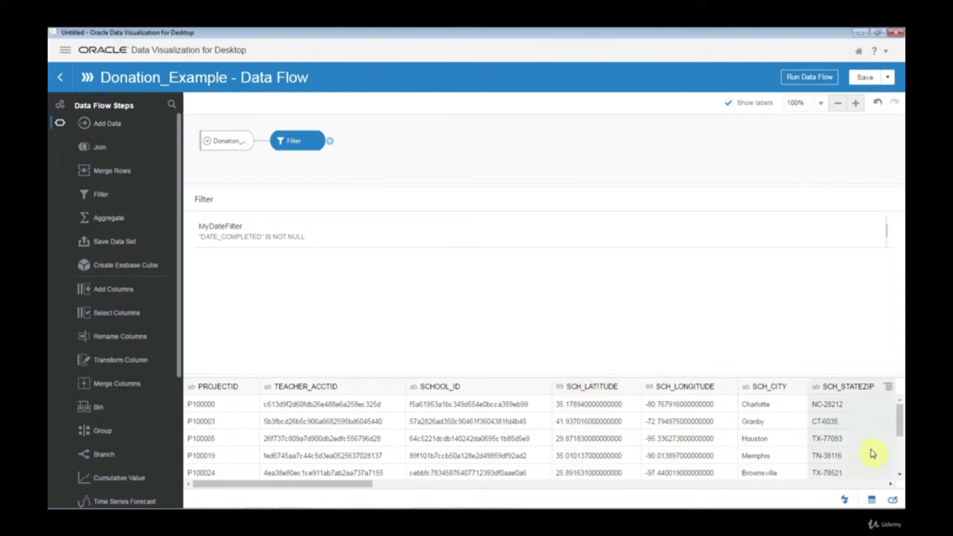
pyautogui.click(890, 484)
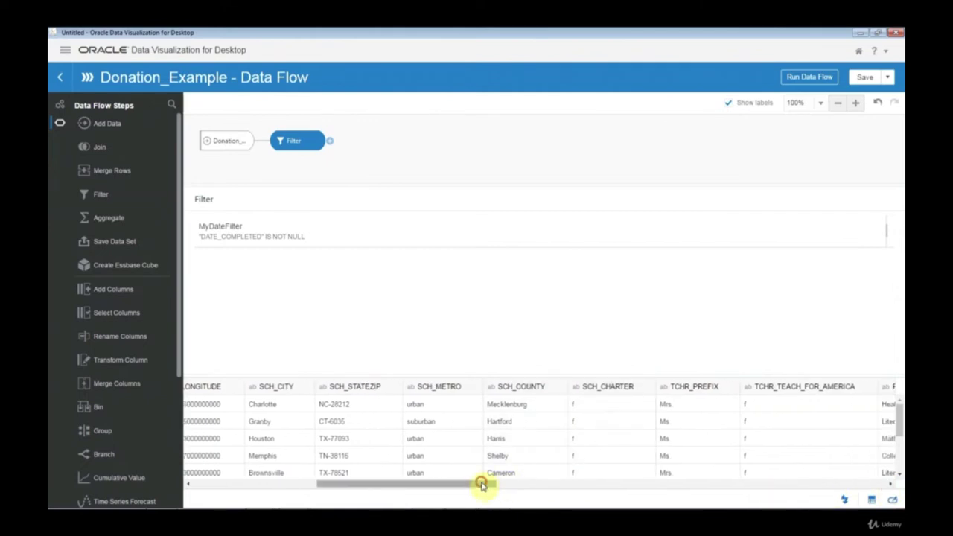
pyautogui.moveTo(481, 482); pyautogui.dragTo(882, 484)
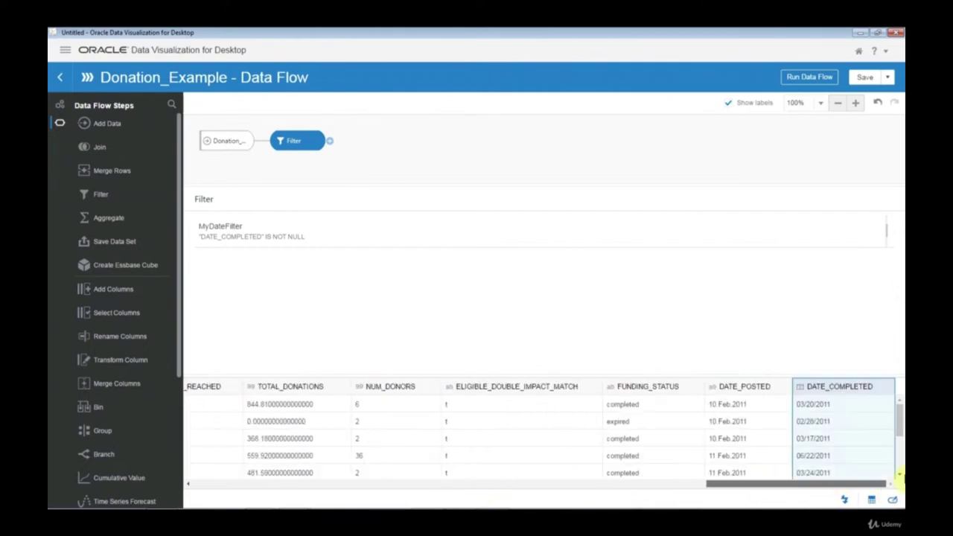
pyautogui.click(331, 144)
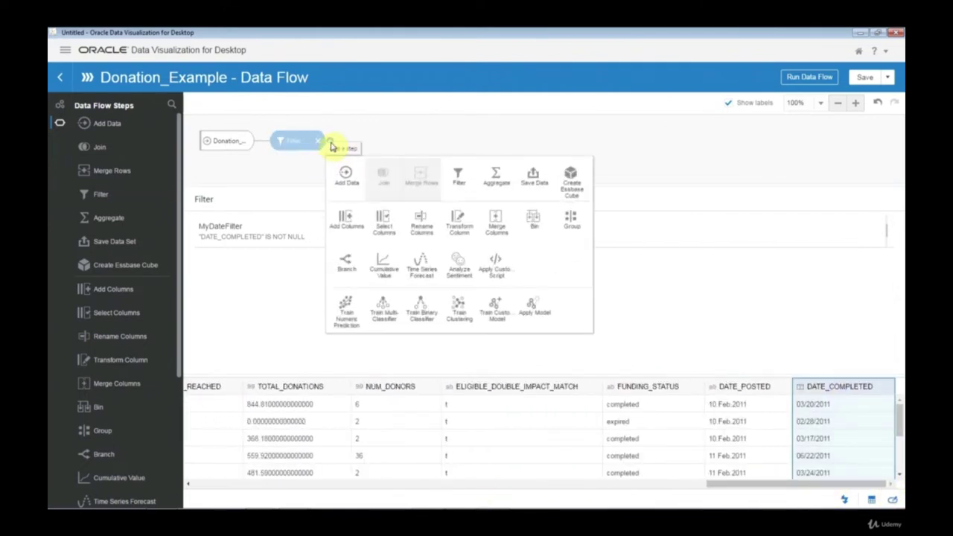
# Step: Add a new-columns step with a column named School State
pyautogui.click(344, 217)
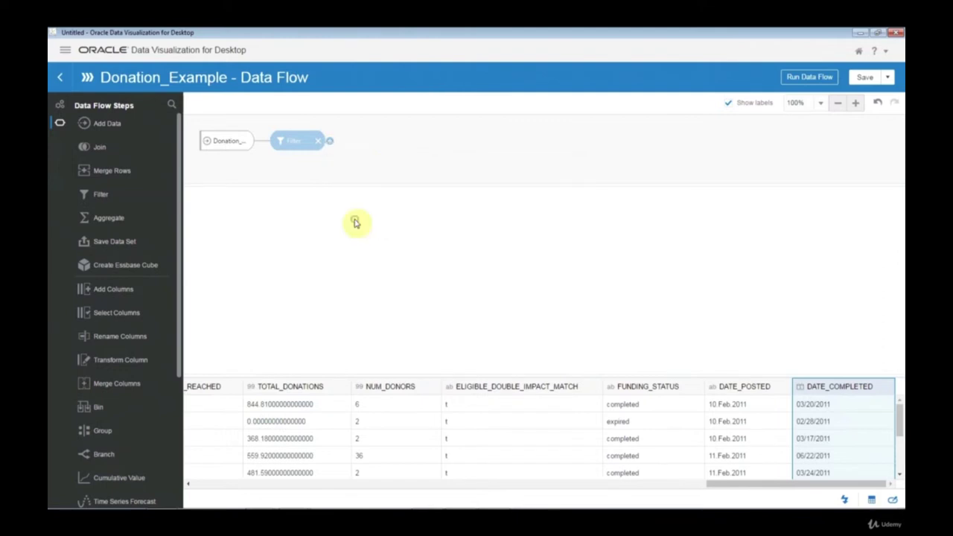
pyautogui.moveTo(393, 221); pyautogui.dragTo(341, 213)
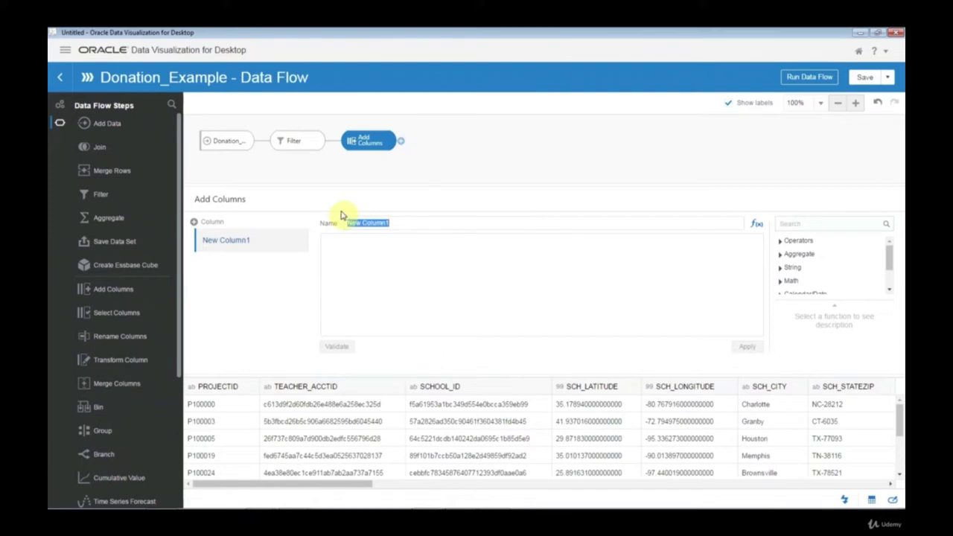
pyautogui.write('School State')
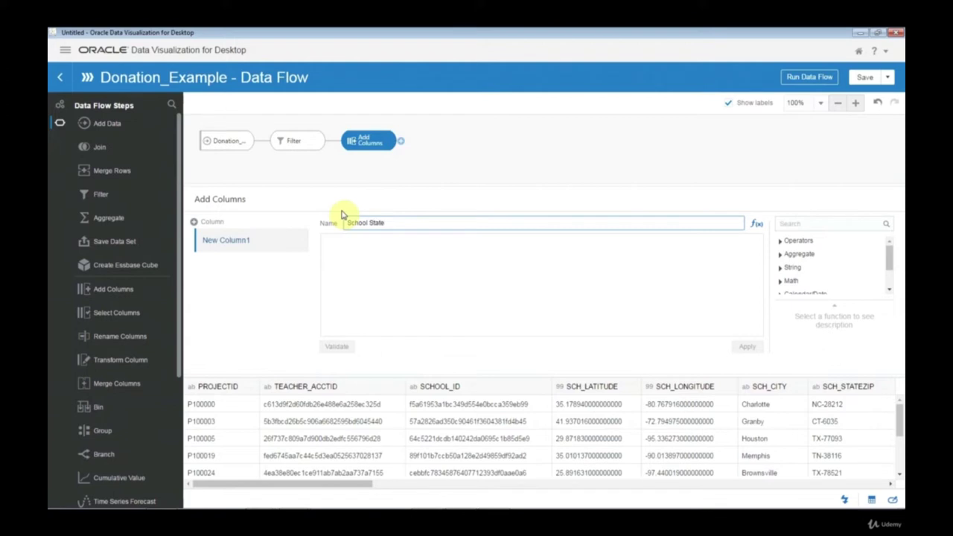
# Step: Define School State as SUBSTRING(SCH_STATEZIP FROM 1 FOR 2), validate and apply it
pyautogui.click(332, 245)
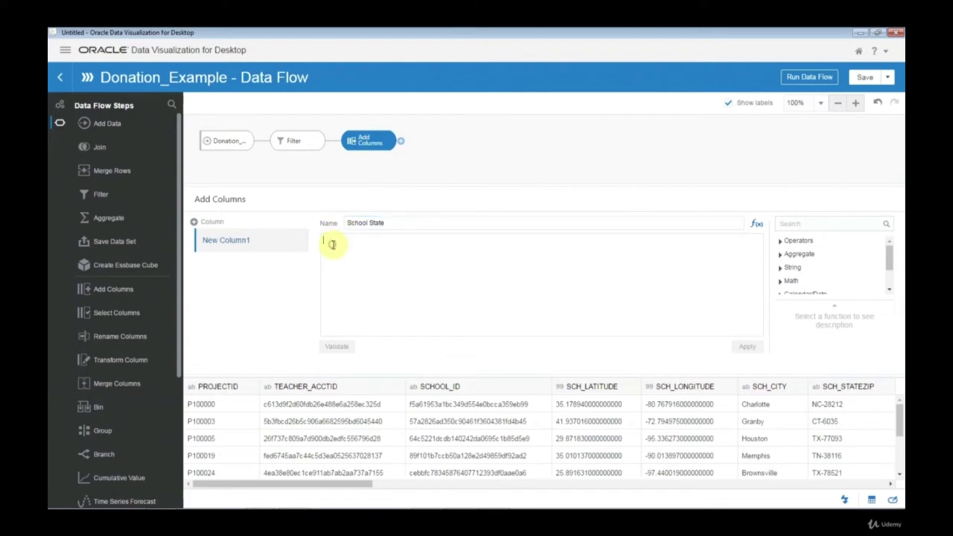
pyautogui.write('sch')
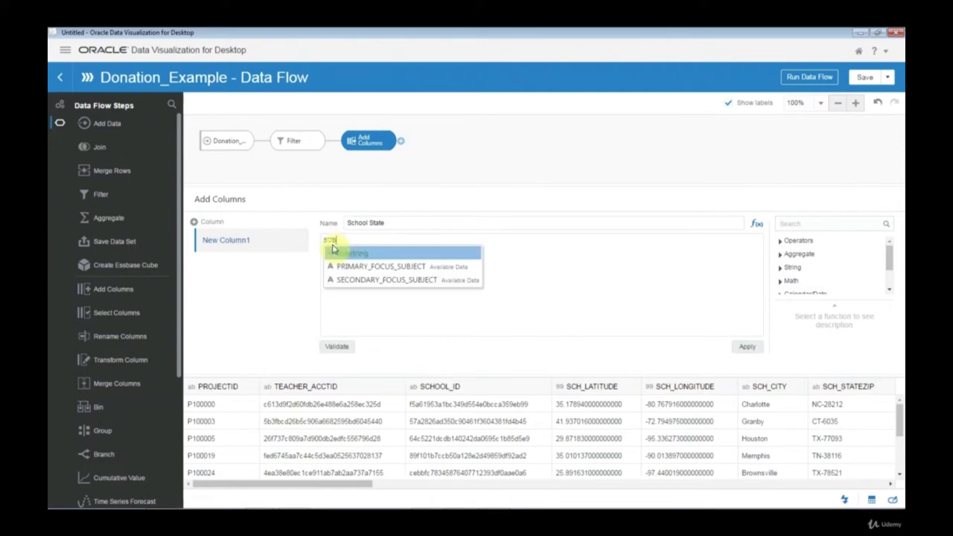
pyautogui.click(347, 253)
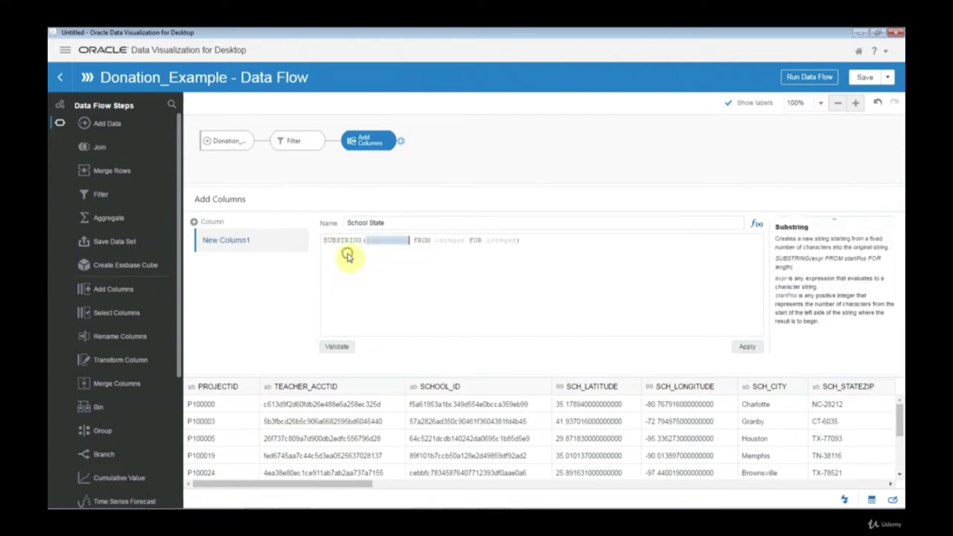
pyautogui.press('BackSpace')
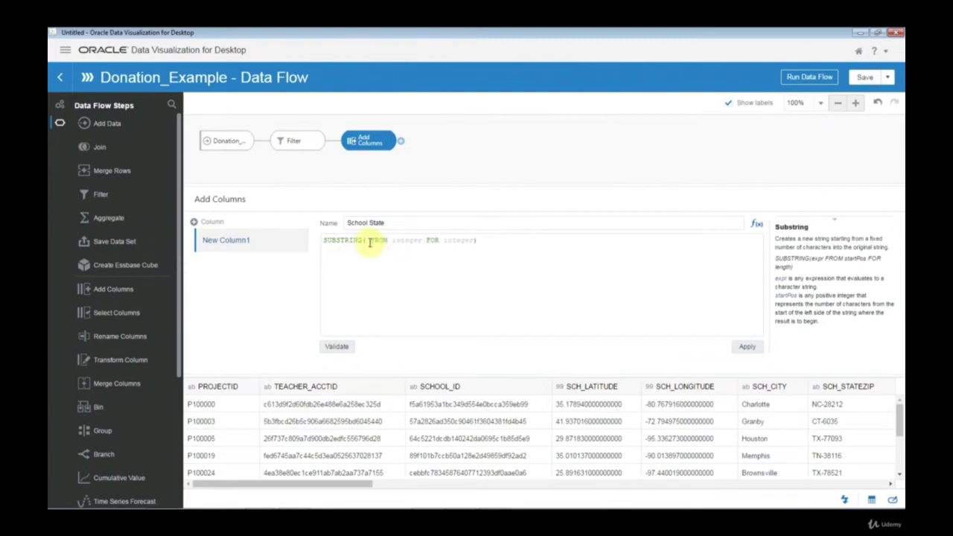
pyautogui.write('SCH_ST')
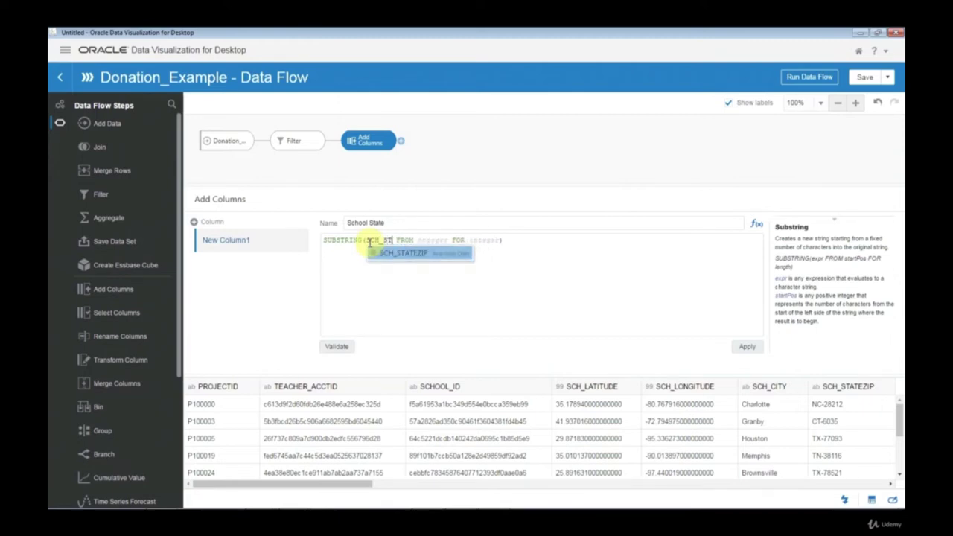
pyautogui.click(402, 253)
pyautogui.click(449, 240)
pyautogui.write('1')
pyautogui.click(483, 241)
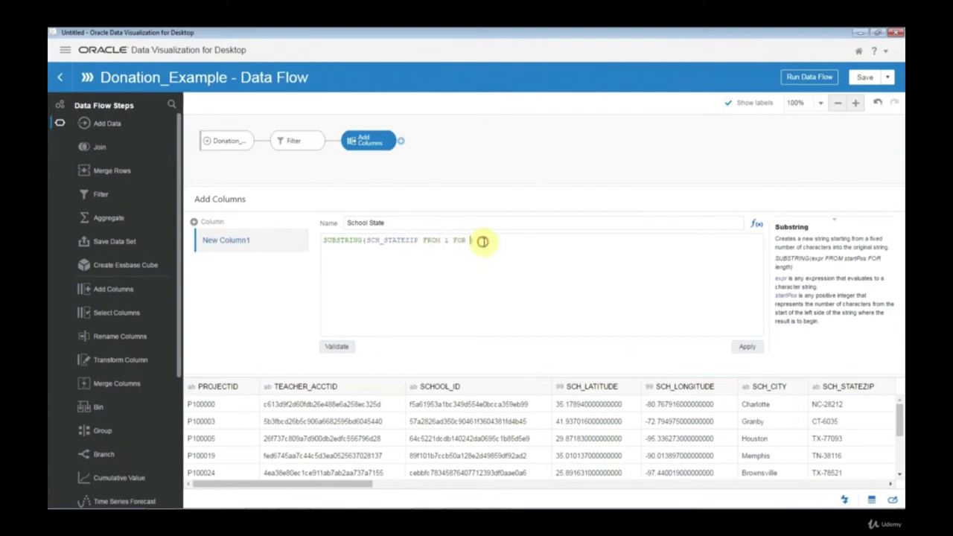
pyautogui.write('2')
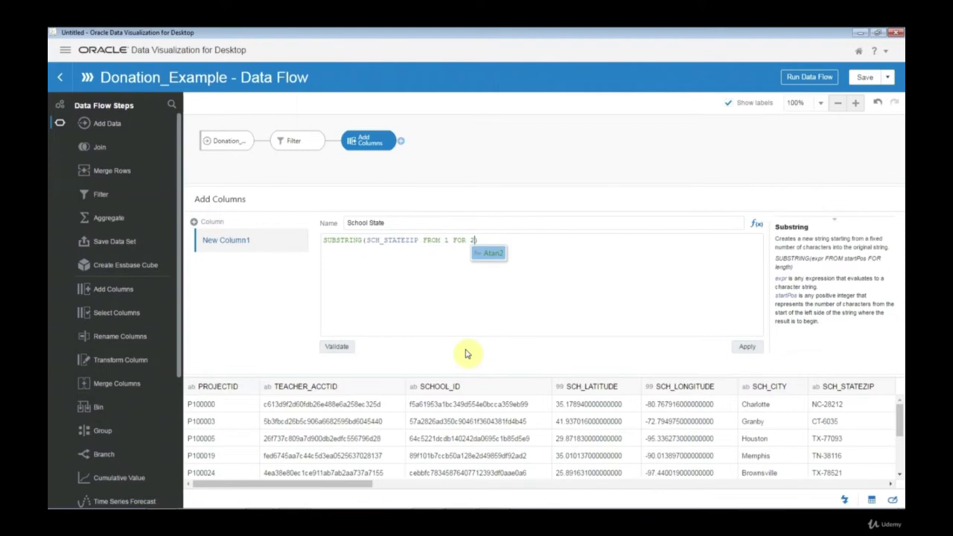
pyautogui.click(339, 347)
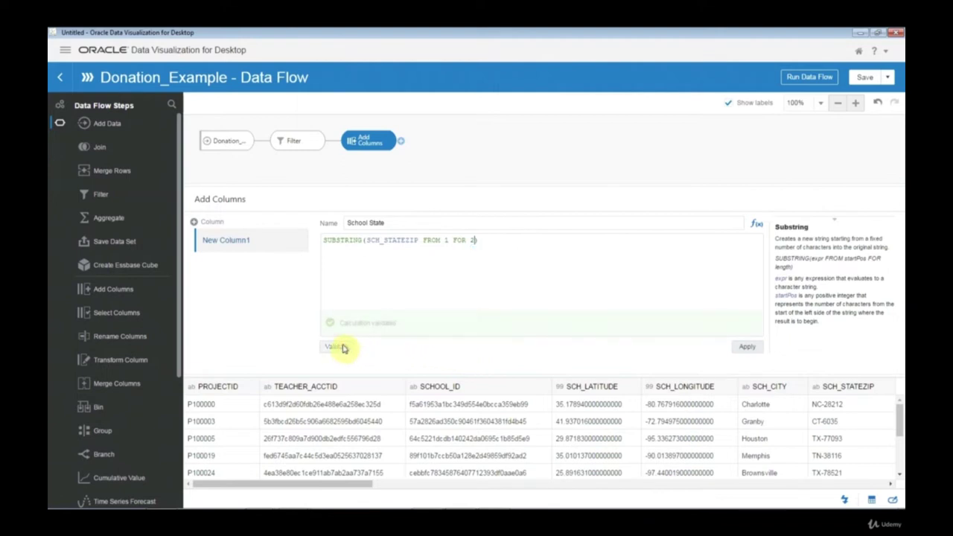
pyautogui.click(748, 349)
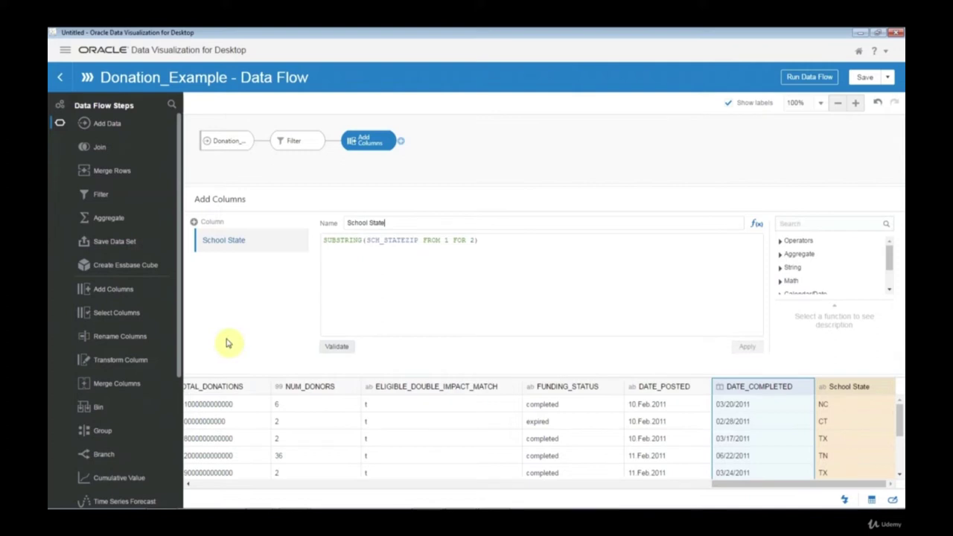
# Step: Add a School Zip column and start its formula with SUBSTRING on SCH_STATEZIP
pyautogui.click(193, 225)
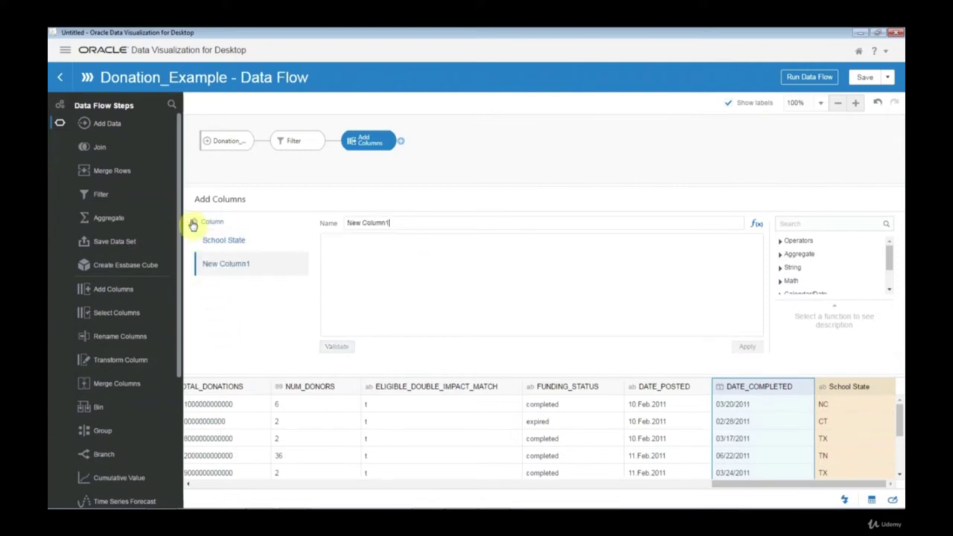
pyautogui.moveTo(394, 222); pyautogui.dragTo(340, 221)
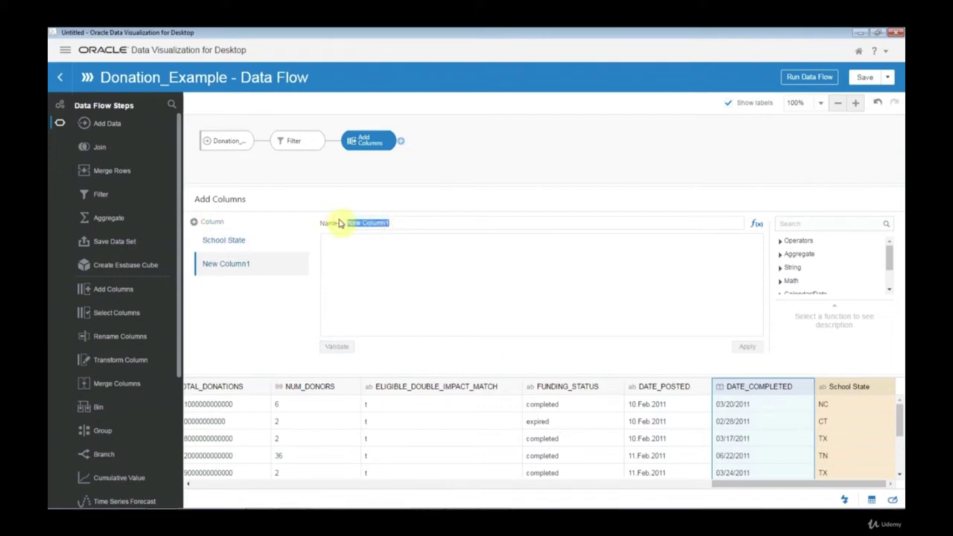
pyautogui.write('School Zip')
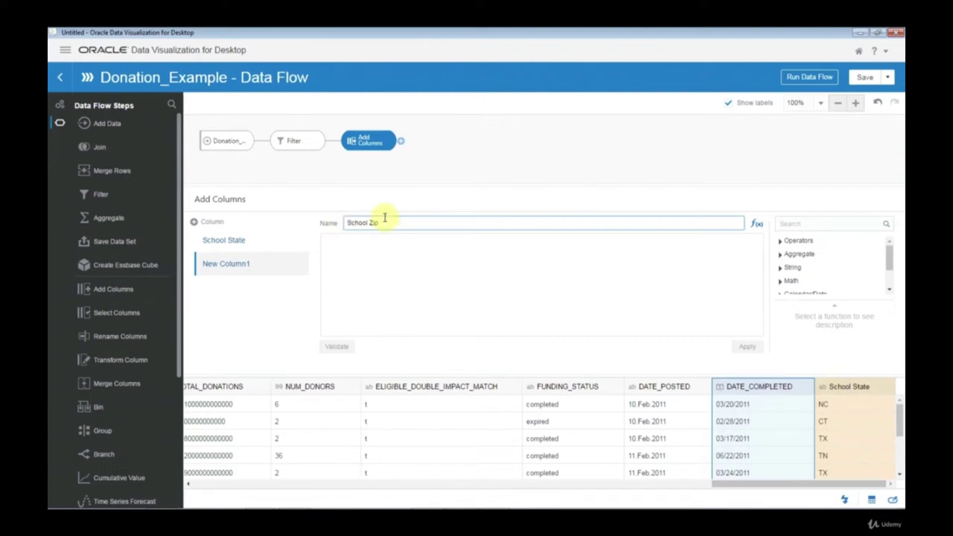
pyautogui.click(335, 244)
pyautogui.write('scho')
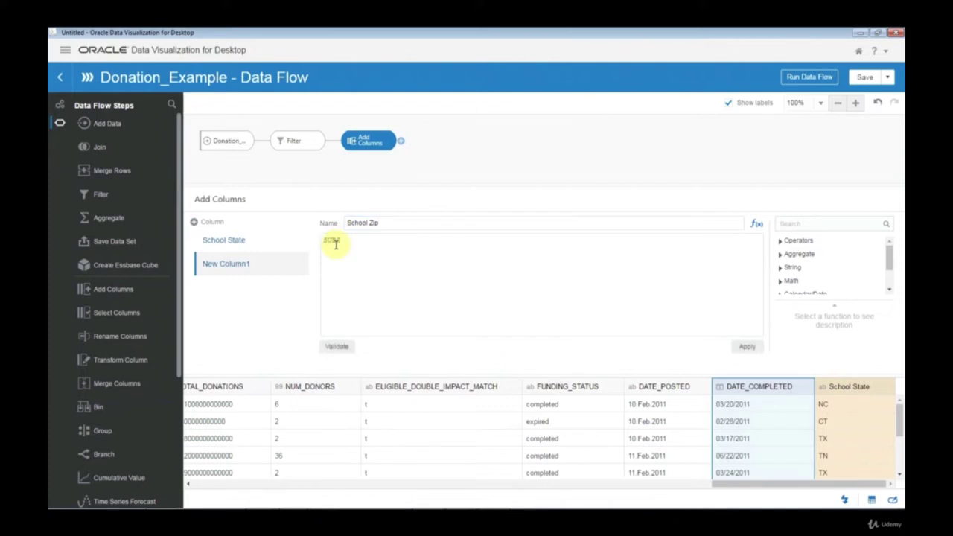
pyautogui.click(350, 256)
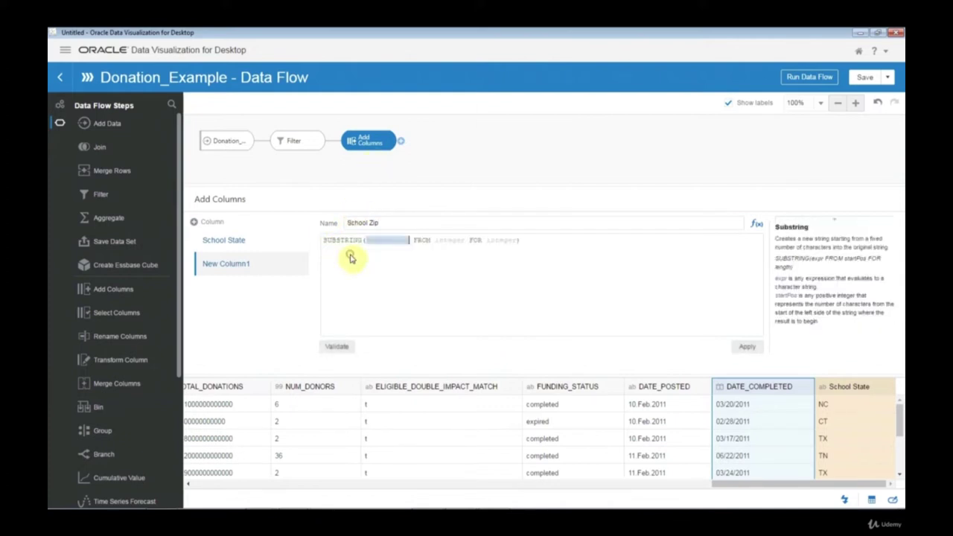
pyautogui.press('BackSpace')
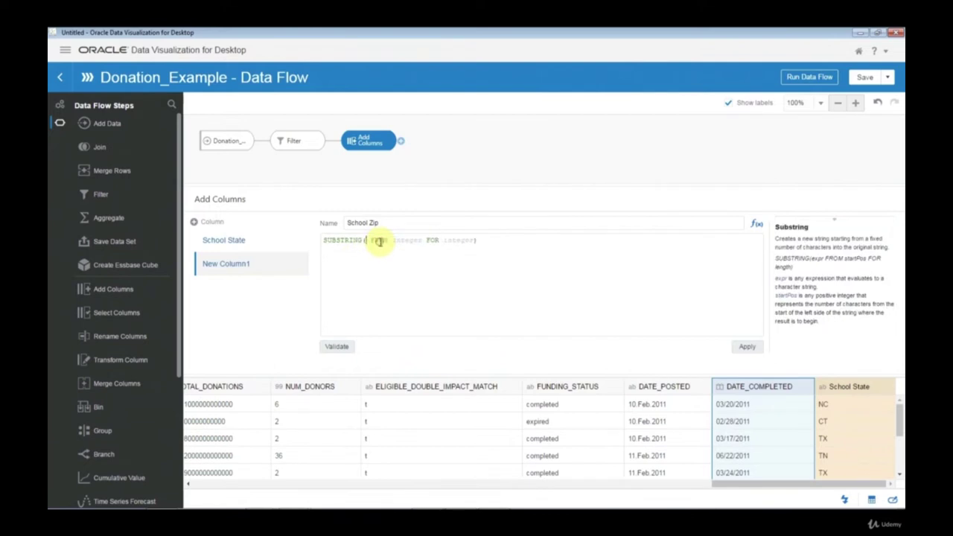
pyautogui.write('SCH_')
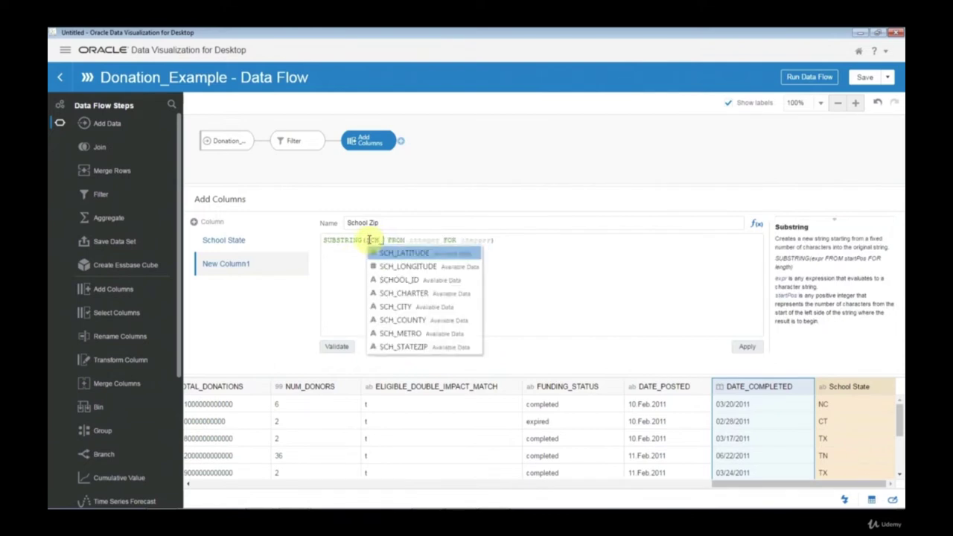
pyautogui.write('S')
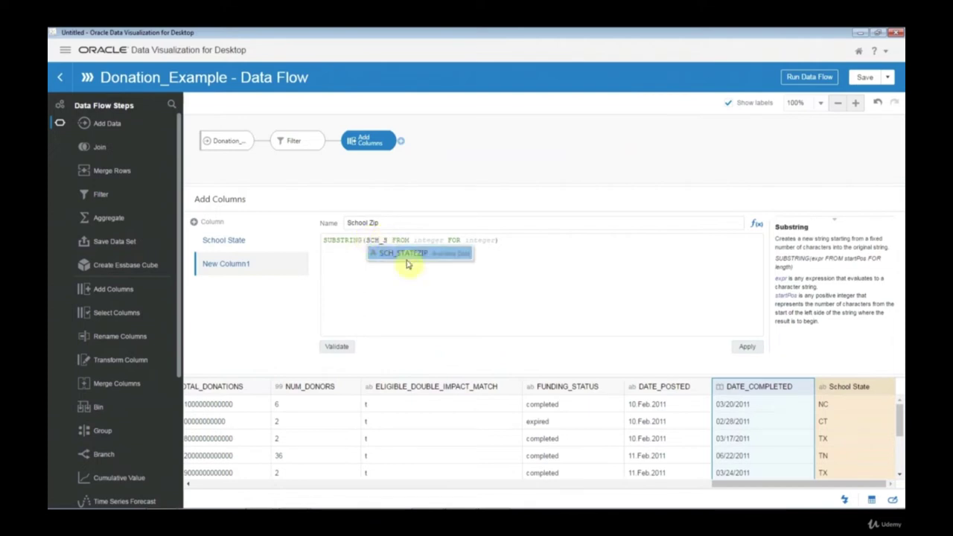
pyautogui.click(403, 254)
# Step: Finish School Zip as CAST(SUBSTRING(SCH_STATEZIP FROM 4) AS CHAR), validate and apply it
pyautogui.click(444, 241)
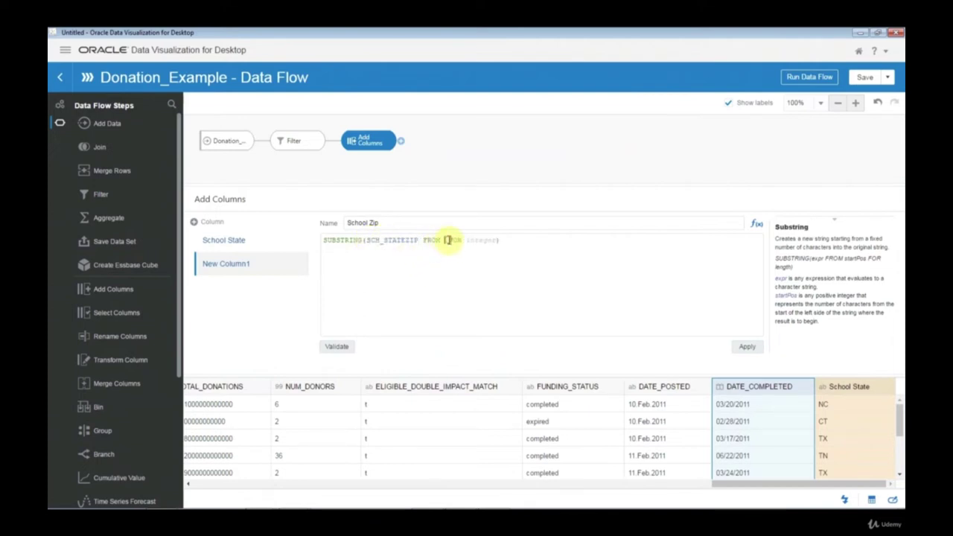
pyautogui.write('1')
pyautogui.moveTo(453, 239); pyautogui.dragTo(496, 240)
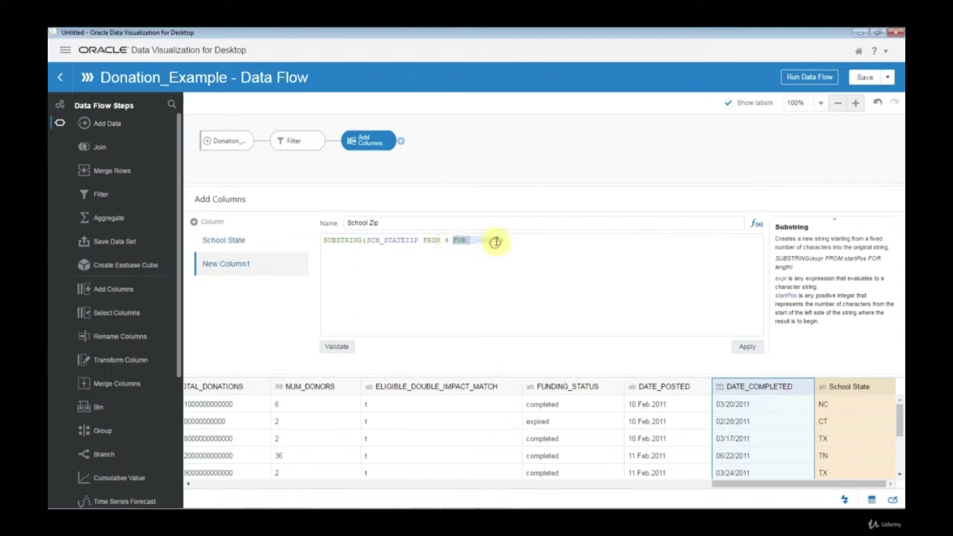
pyautogui.press('BackSpace')
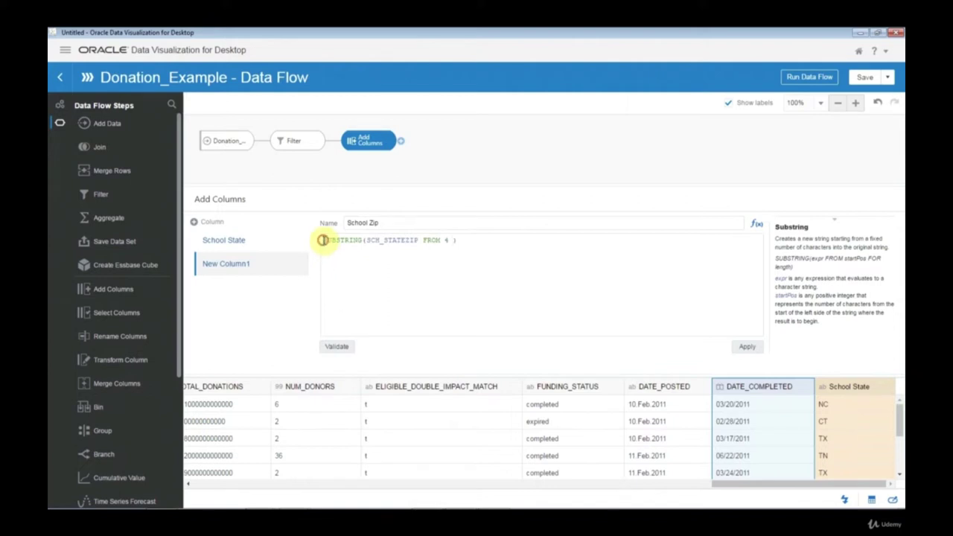
pyautogui.write('CAST')
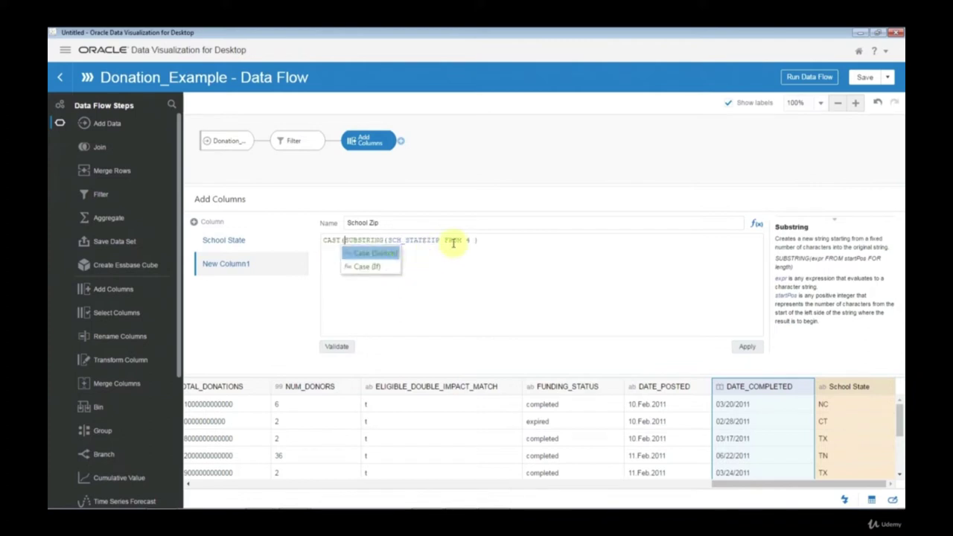
pyautogui.click(479, 241)
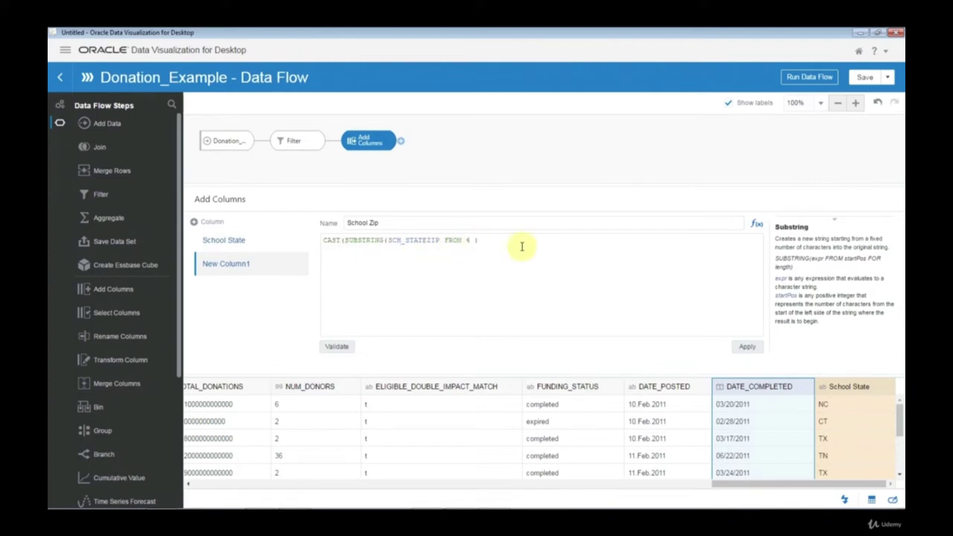
pyautogui.write('AS CHA')
pyautogui.write('R')
pyautogui.write('(')
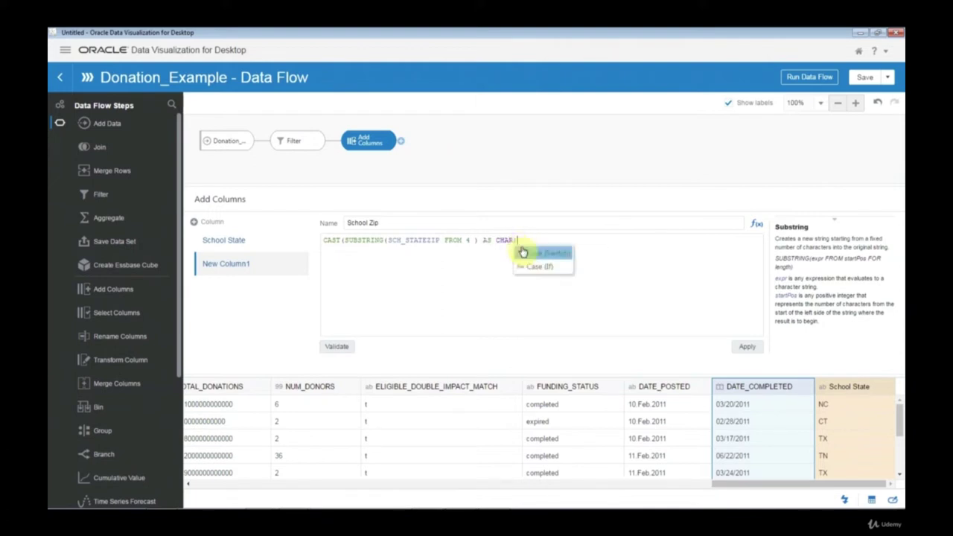
pyautogui.click(336, 347)
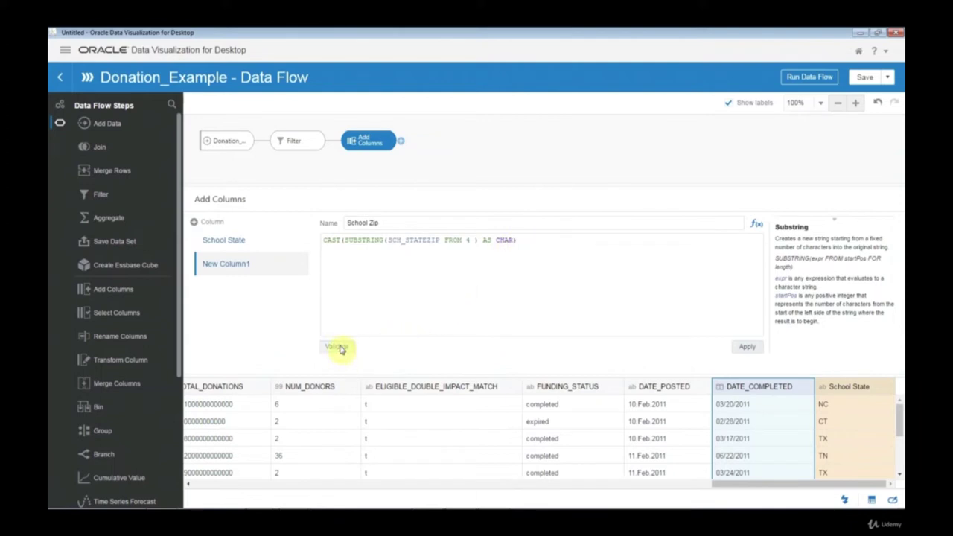
pyautogui.click(746, 348)
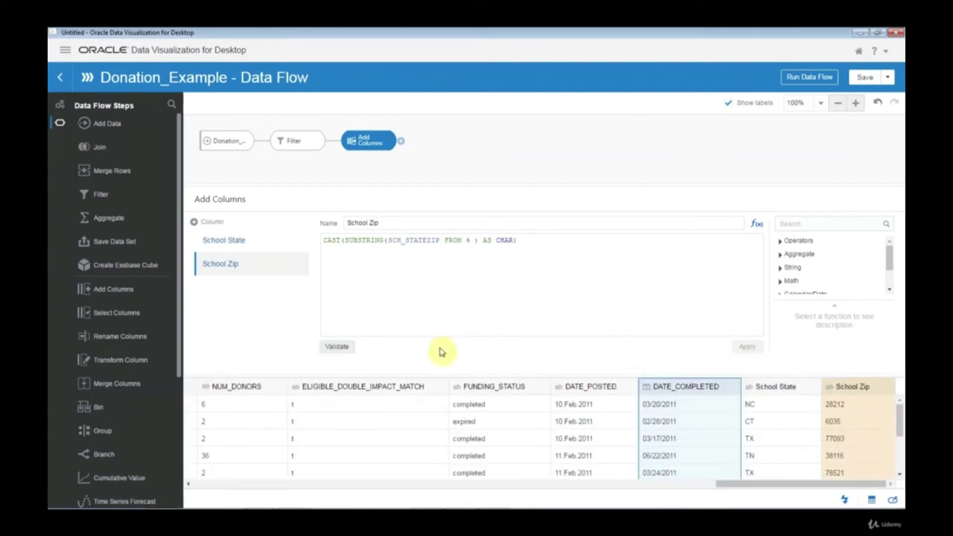
# Step: Add a Yr Completed column computed as YEAR(DATE_COMPLETED), validated and applied
pyautogui.click(196, 224)
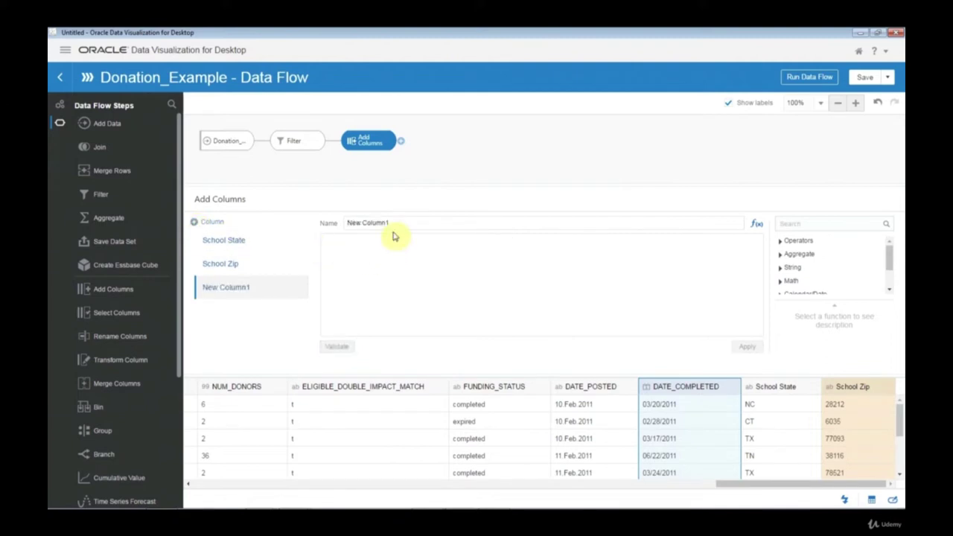
pyautogui.moveTo(390, 222); pyautogui.dragTo(347, 221)
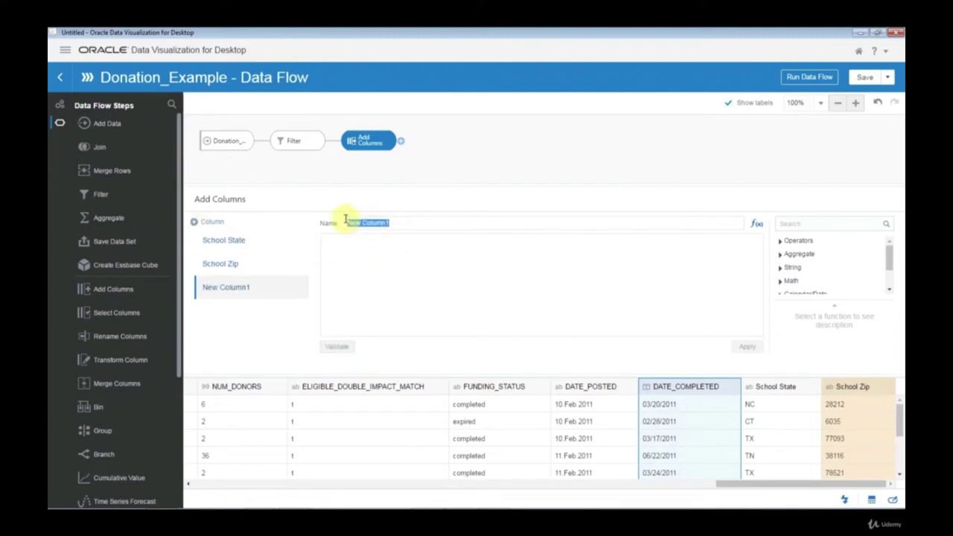
pyautogui.press('BackSpace')
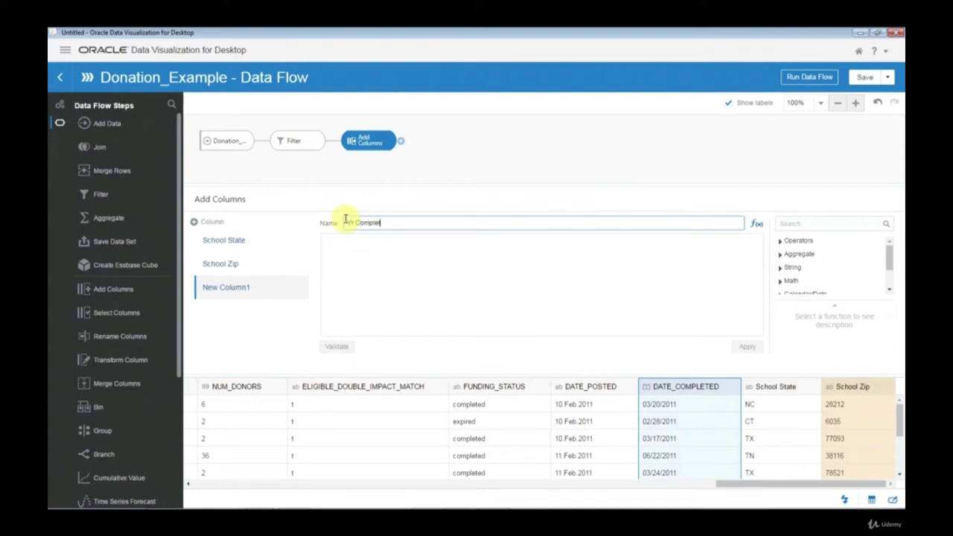
pyautogui.click(331, 238)
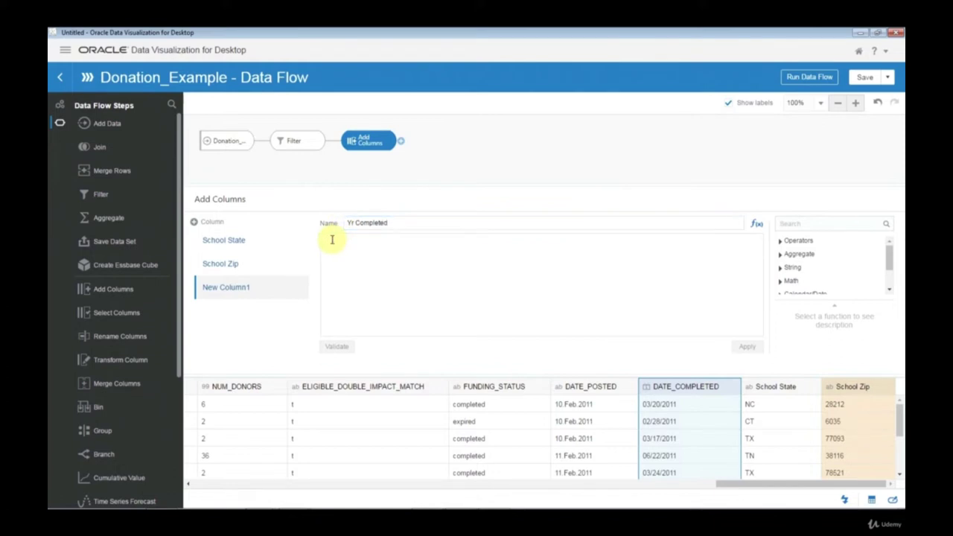
pyautogui.write('YE')
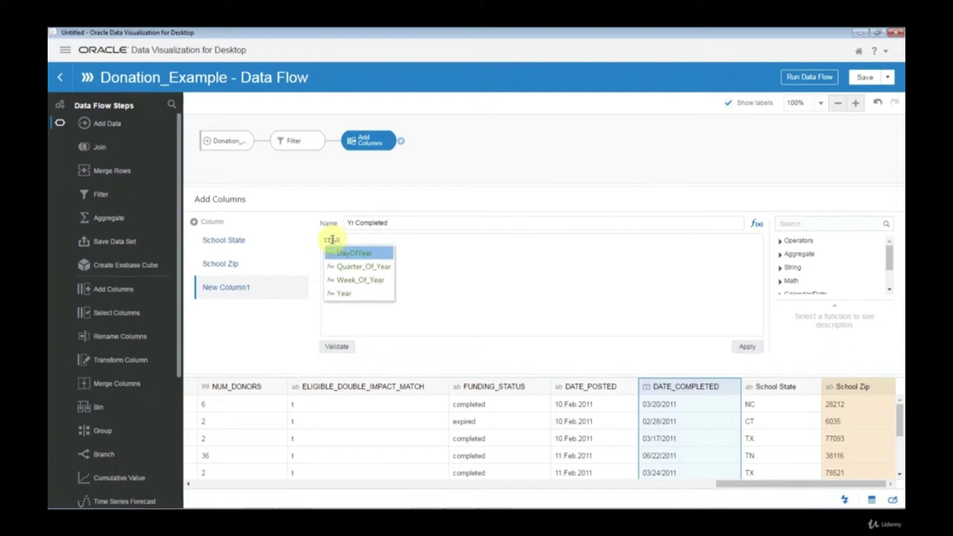
pyautogui.write('AR')
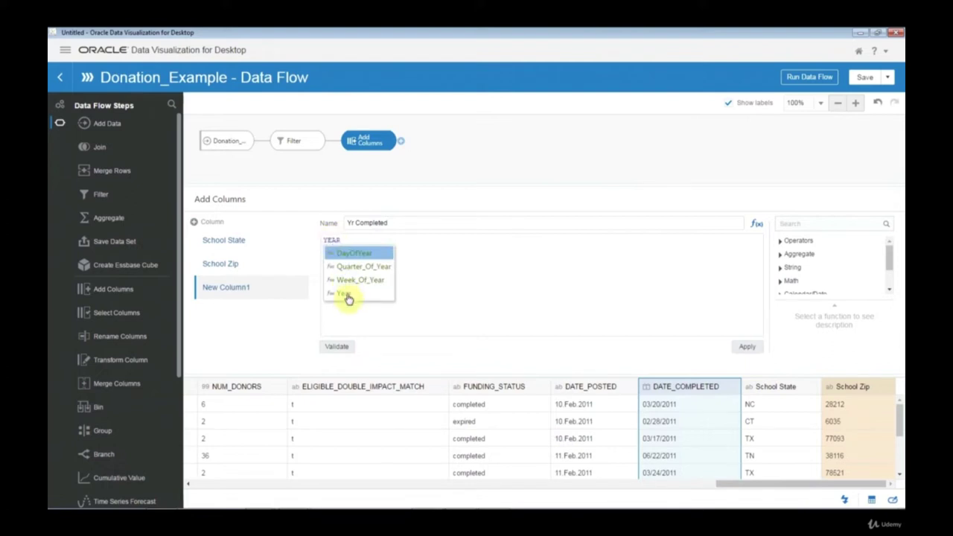
pyautogui.click(347, 297)
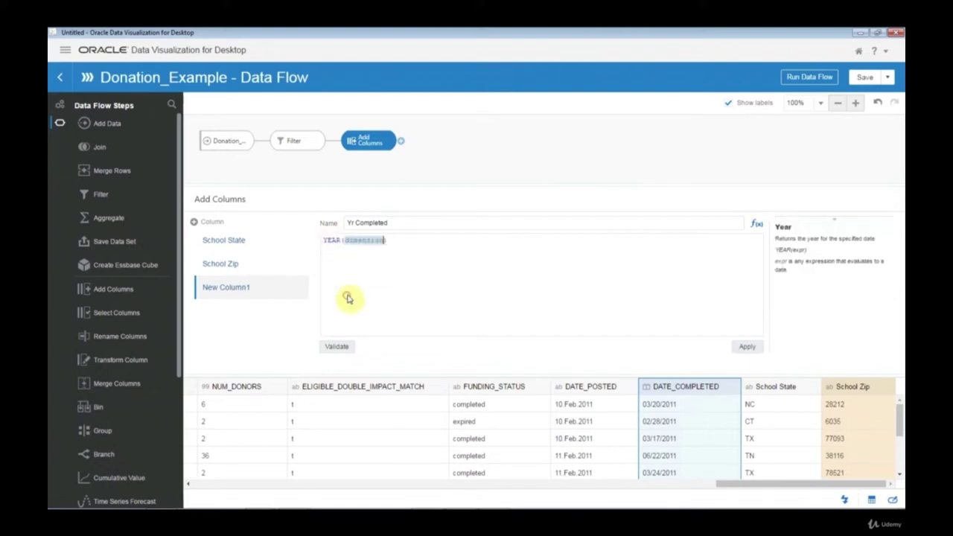
pyautogui.click(364, 242)
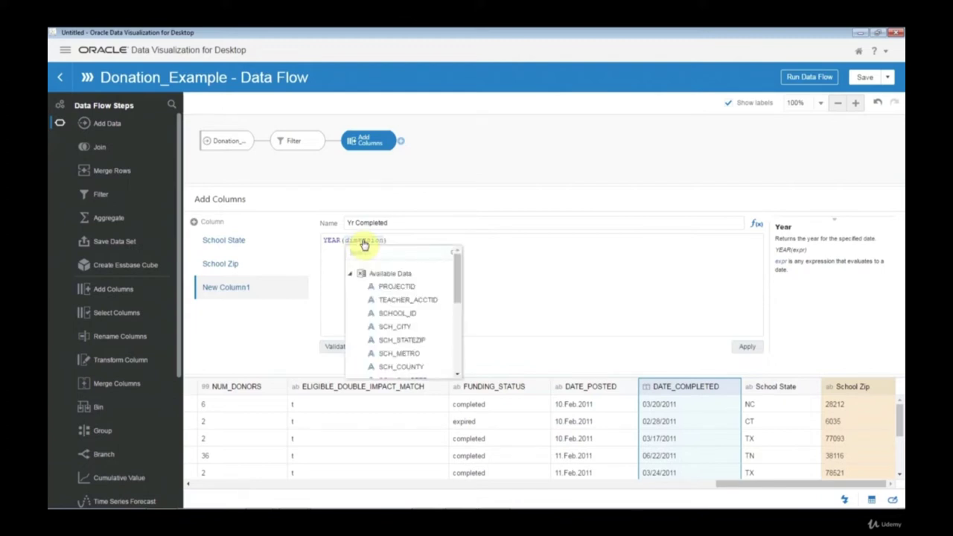
pyautogui.write('D')
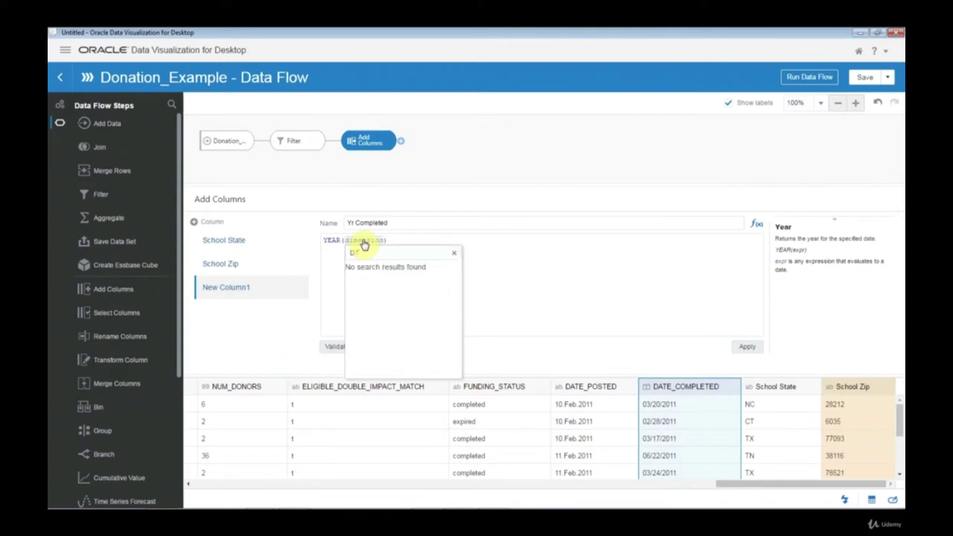
pyautogui.write('ATE')
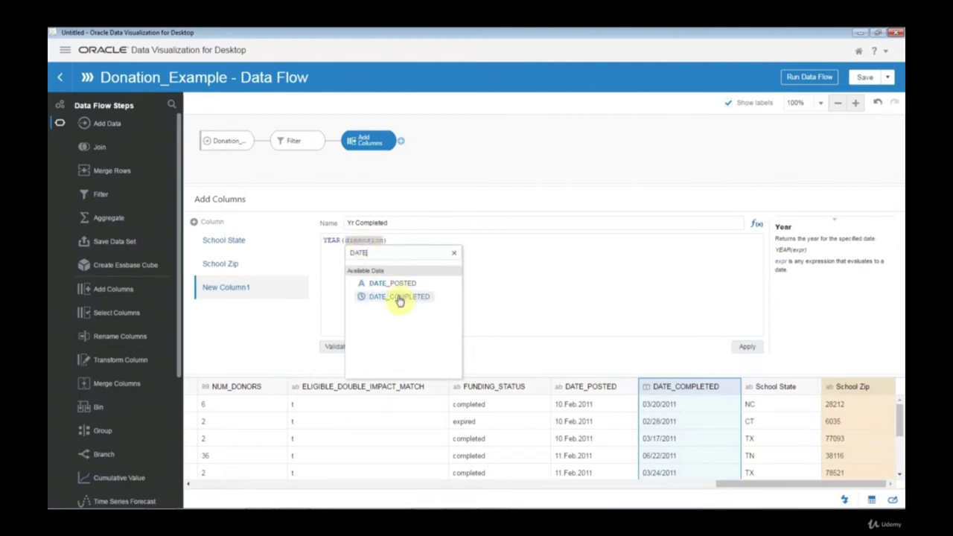
pyautogui.click(398, 297)
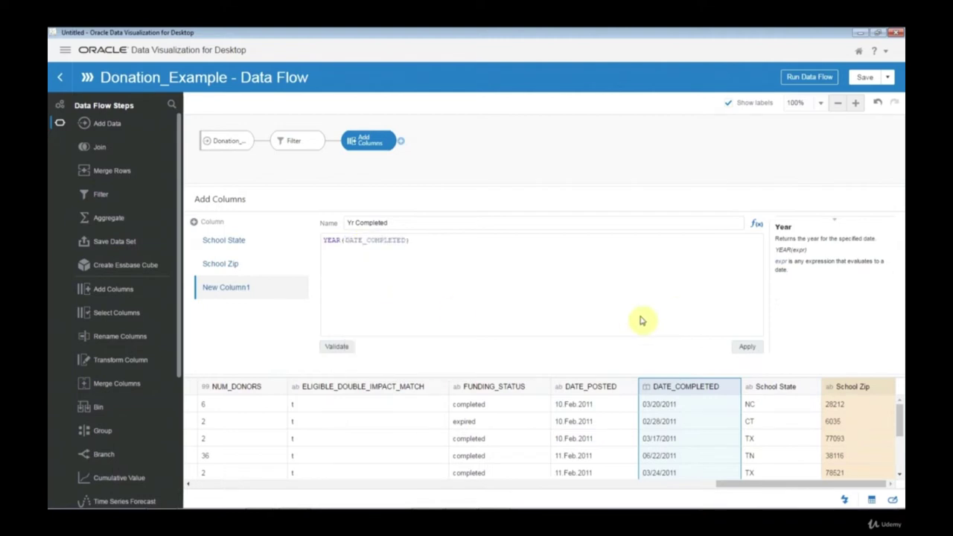
pyautogui.click(337, 346)
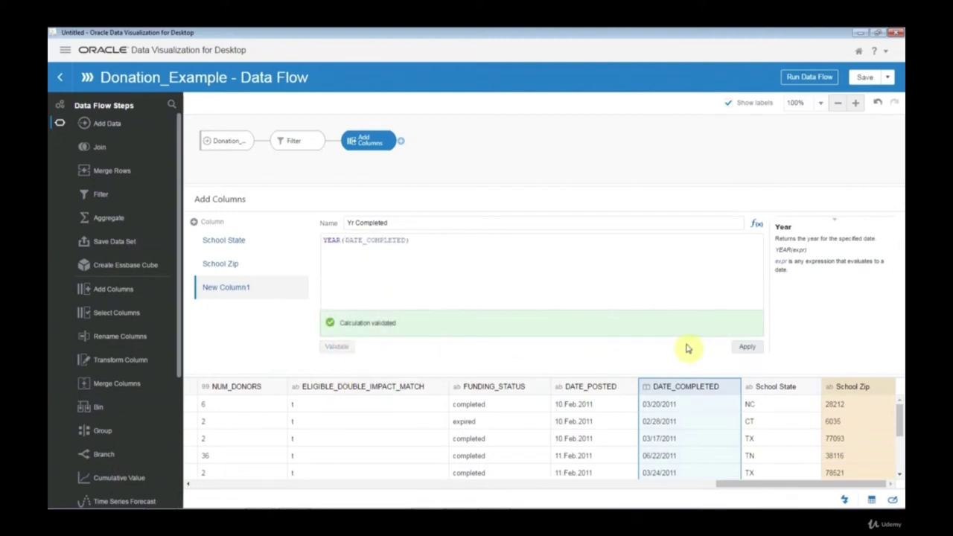
pyautogui.click(748, 347)
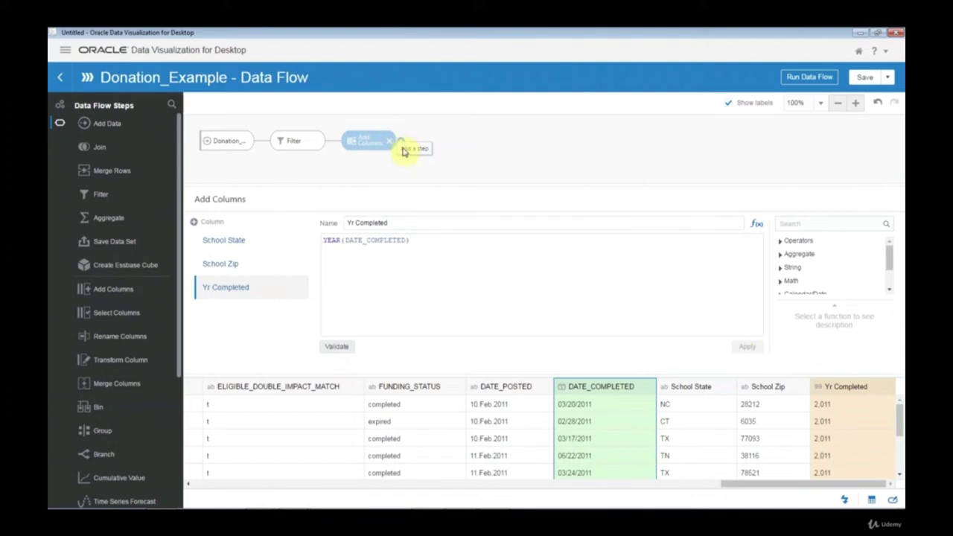
# Step: Upload Zip_Stats.xlsx as a new data set and add it after Add Columns, creating a Join
pyautogui.click(401, 144)
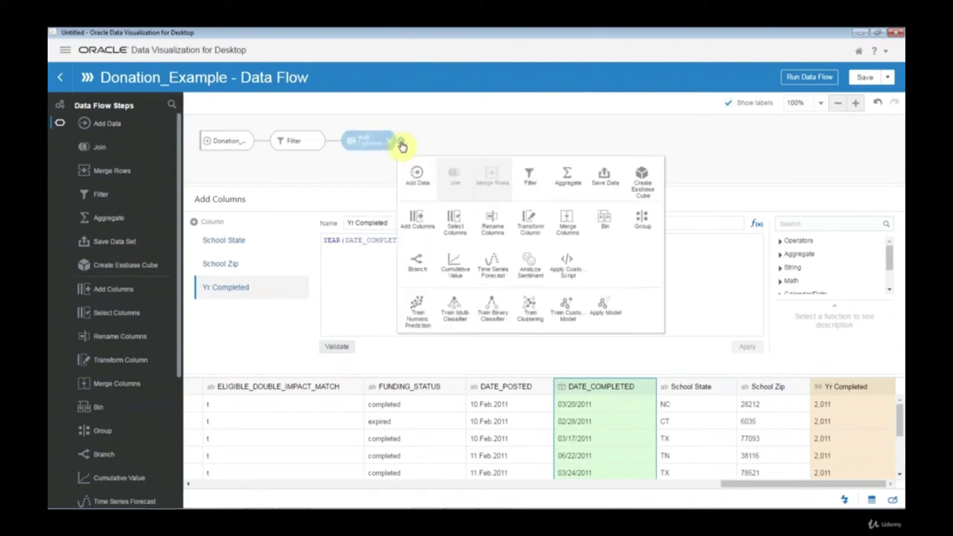
pyautogui.click(402, 143)
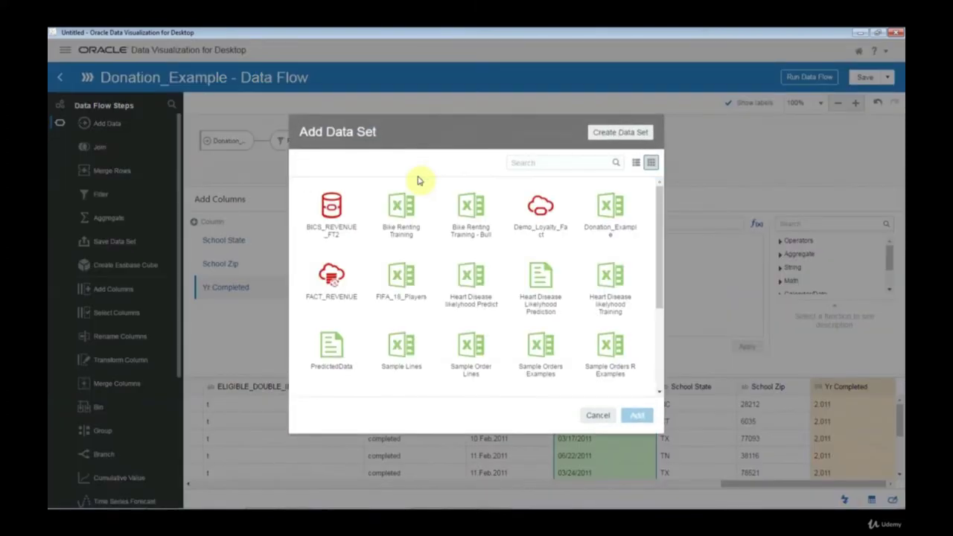
pyautogui.click(615, 136)
pyautogui.click(329, 221)
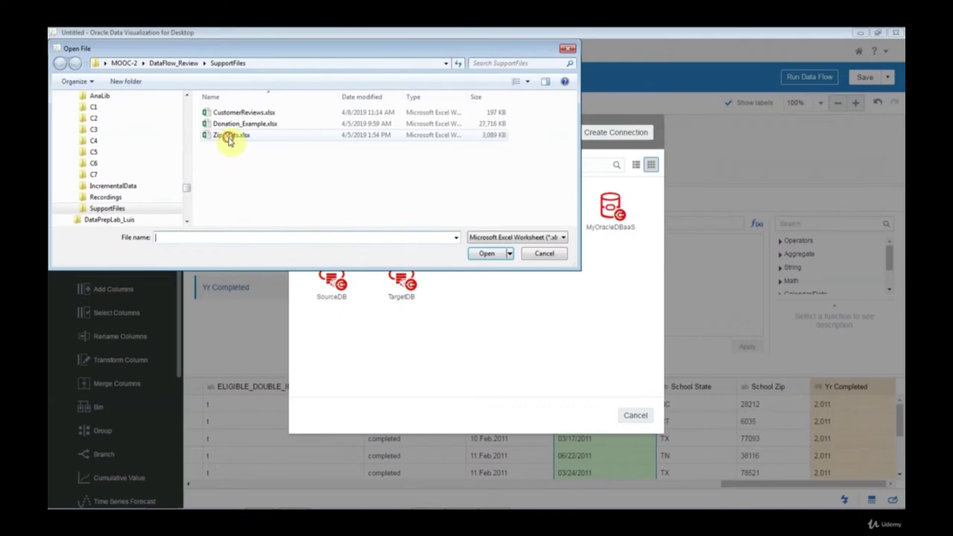
pyautogui.click(231, 138)
pyautogui.click(487, 253)
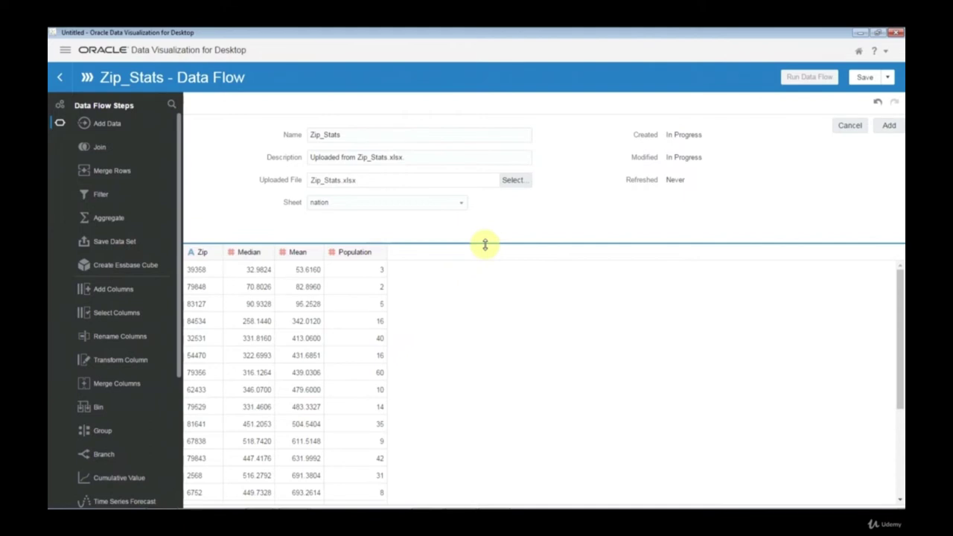
pyautogui.click(889, 127)
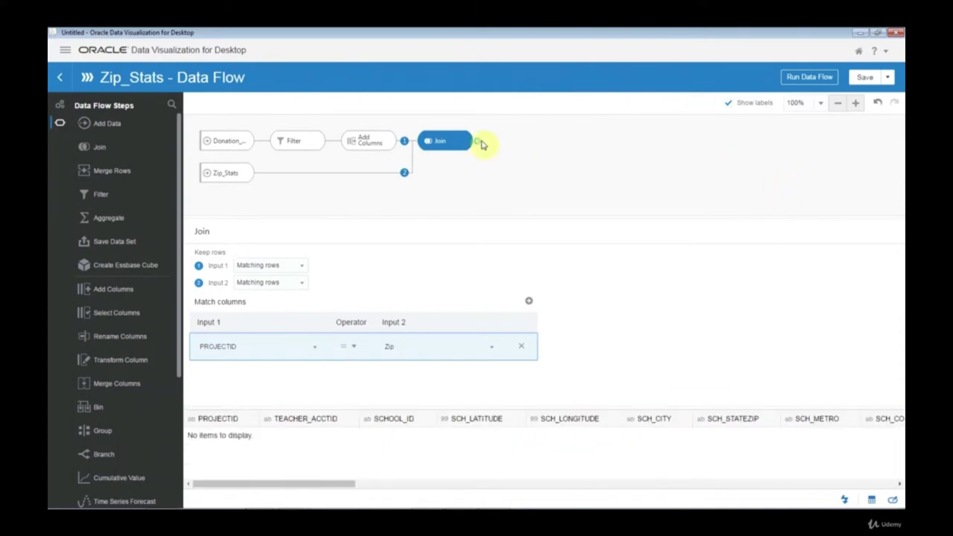
# Step: Keep all Input 1 rows and match School Zip against the Zip_Stats Zip column
pyautogui.click(415, 234)
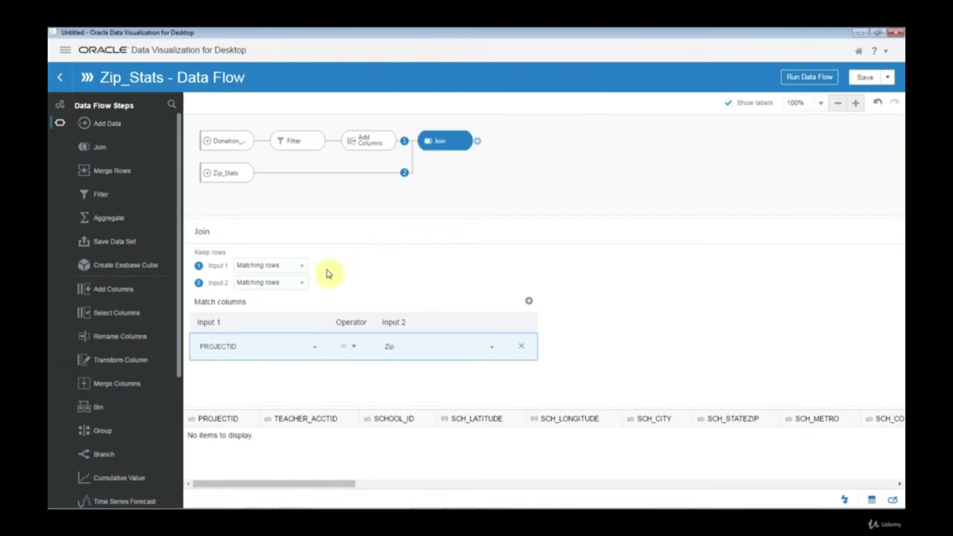
pyautogui.click(302, 266)
pyautogui.click(284, 282)
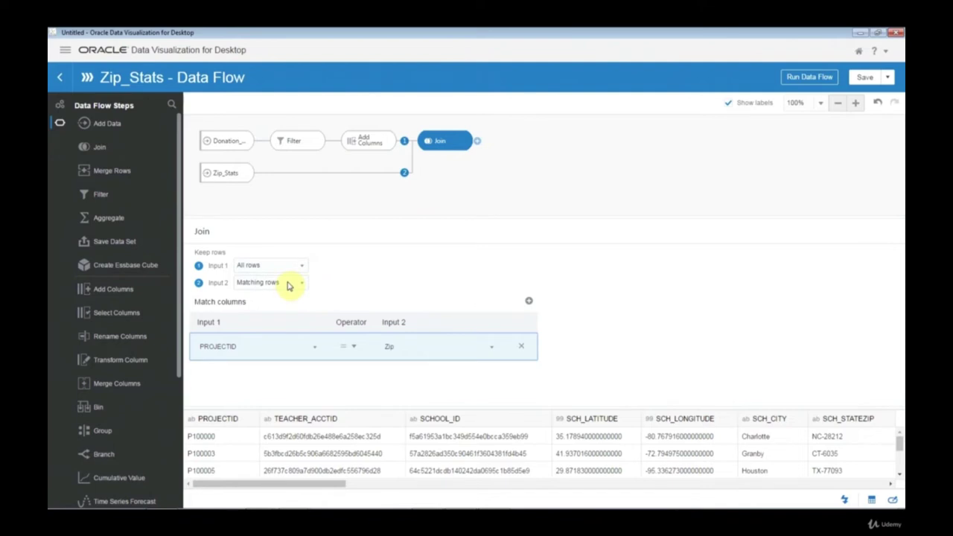
pyautogui.click(317, 350)
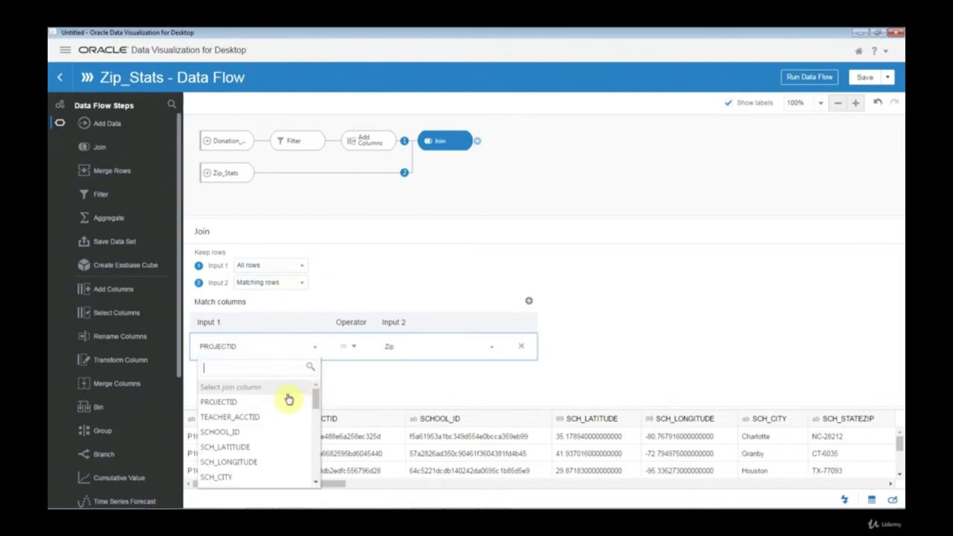
pyautogui.write('SCHOOL')
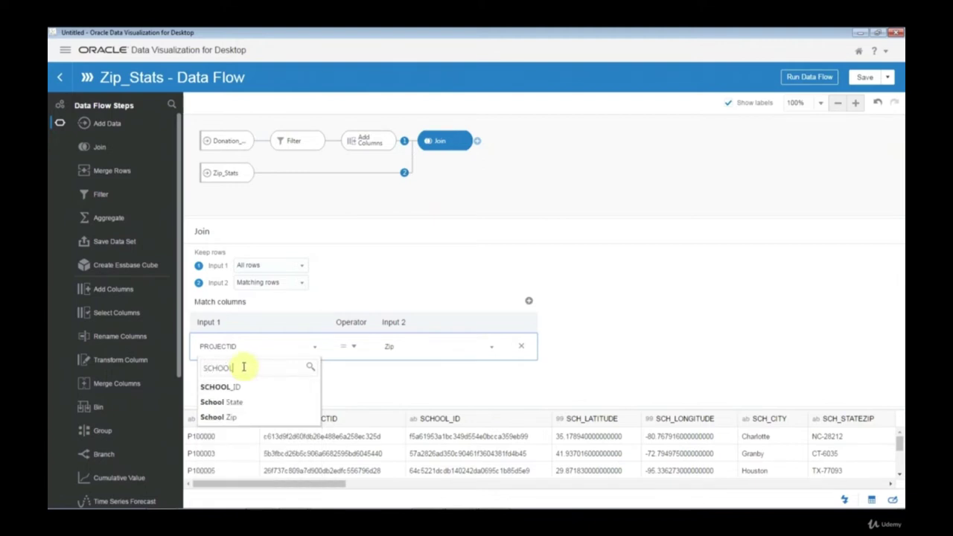
pyautogui.click(219, 417)
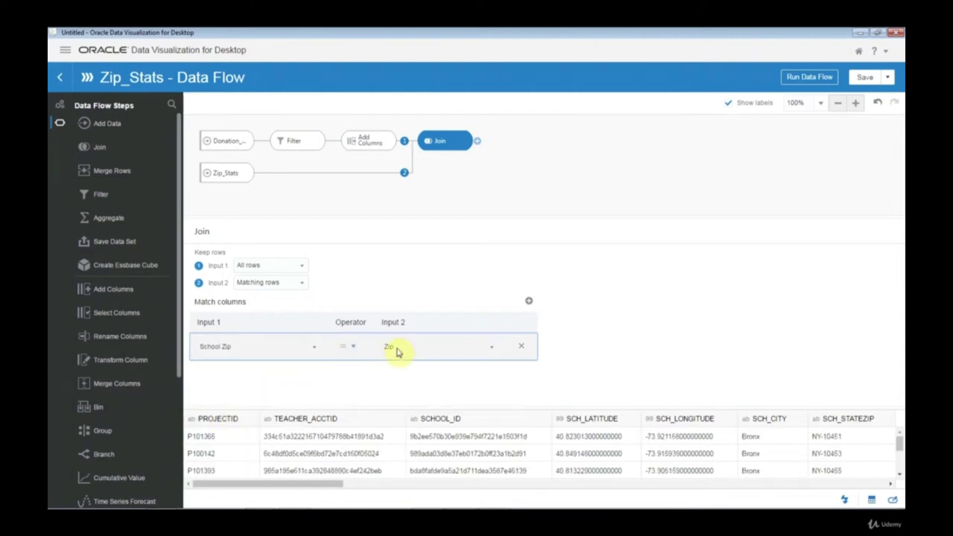
pyautogui.click(652, 342)
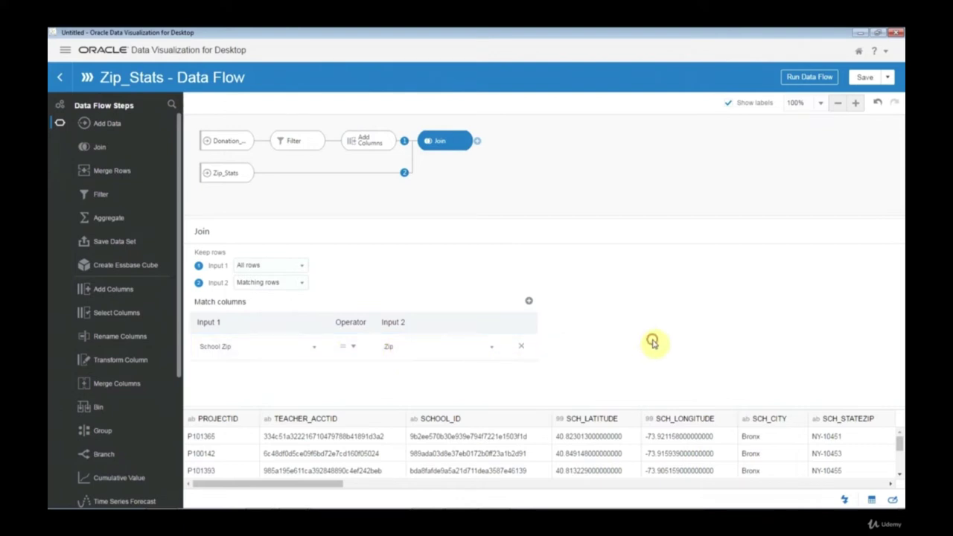
pyautogui.click(477, 142)
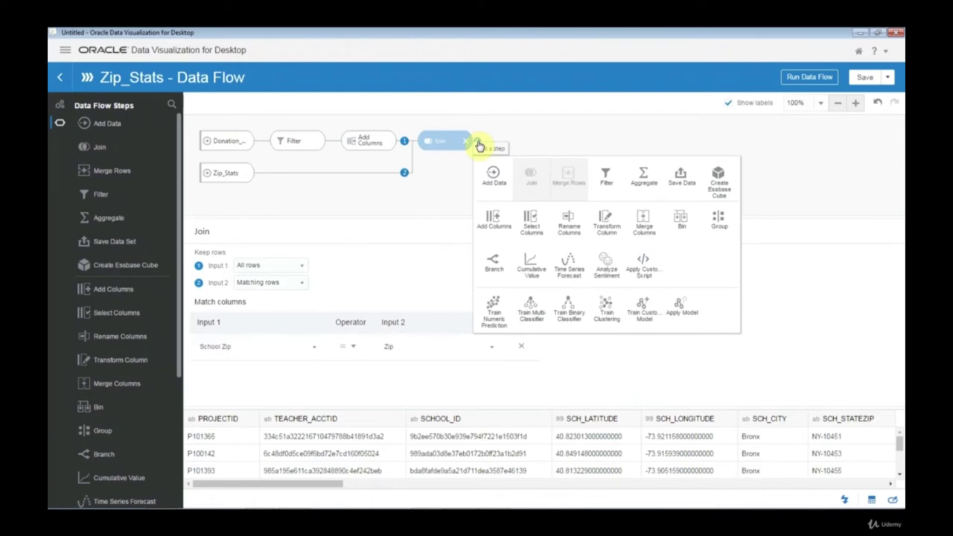
# Step: Add a Select Columns step, clear it, and pick PROJECTID, PRIMARY_FOCUS_SUBJECT, RESOURCE_TYPE, POVERTY_LEVEL
pyautogui.click(532, 221)
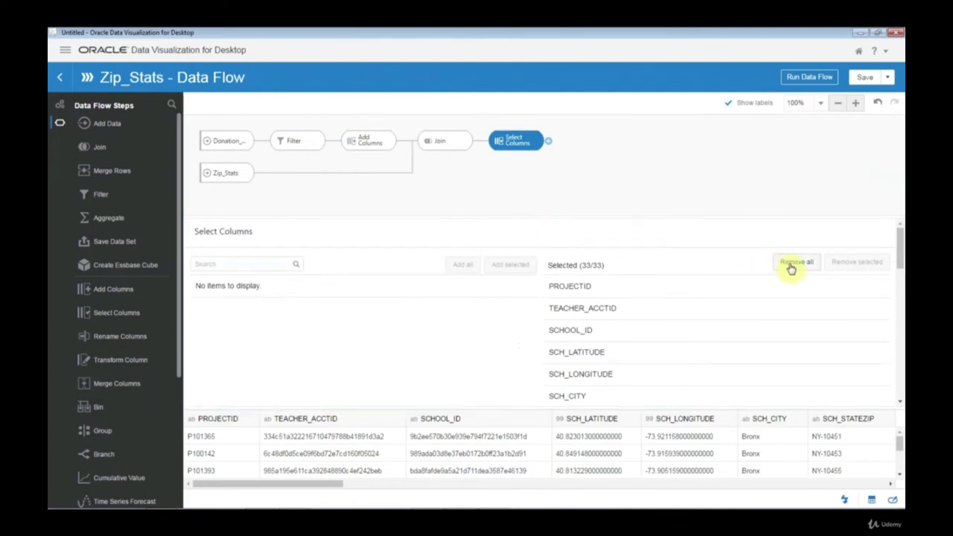
pyautogui.click(792, 264)
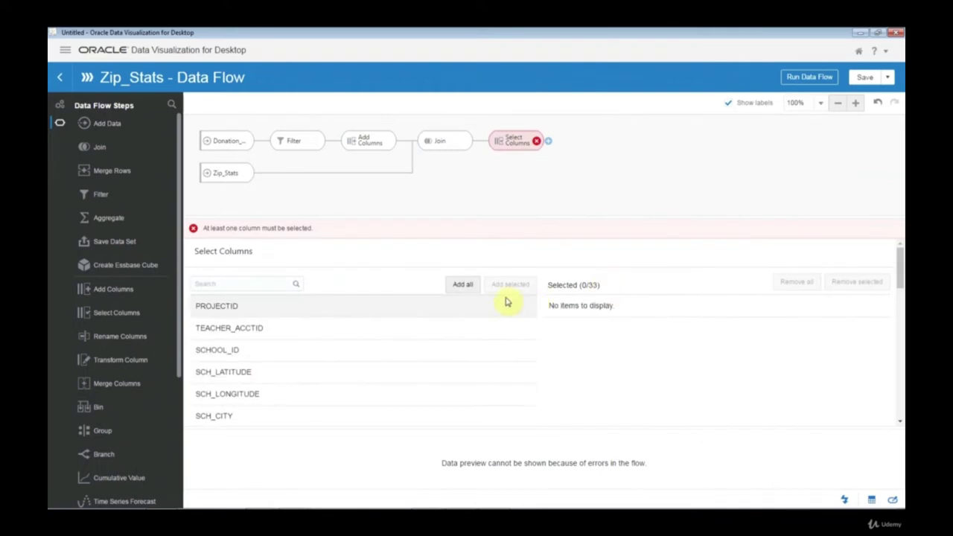
pyautogui.click(379, 308)
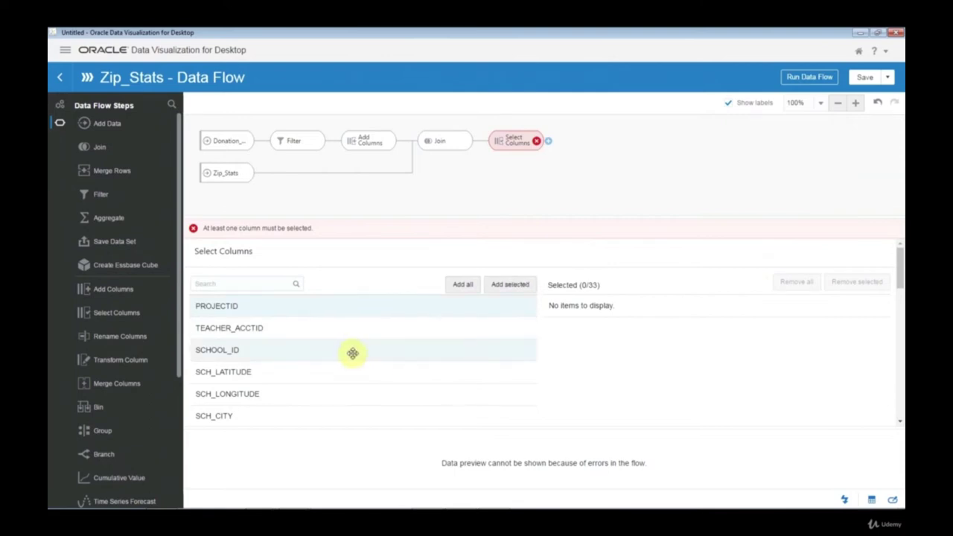
pyautogui.scroll(-3, 398, 368)
pyautogui.scroll(-3, 397, 368)
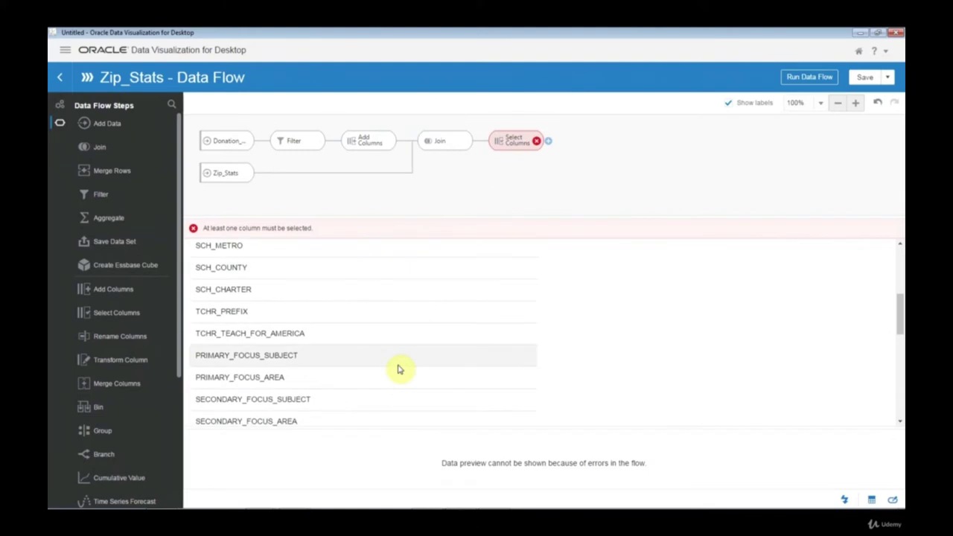
pyautogui.click(330, 358)
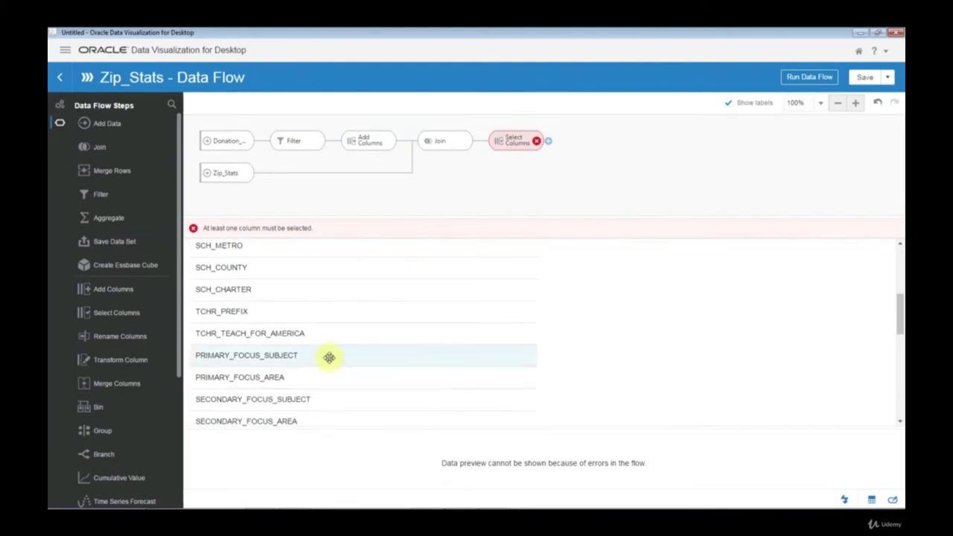
pyautogui.scroll(-3, 370, 363)
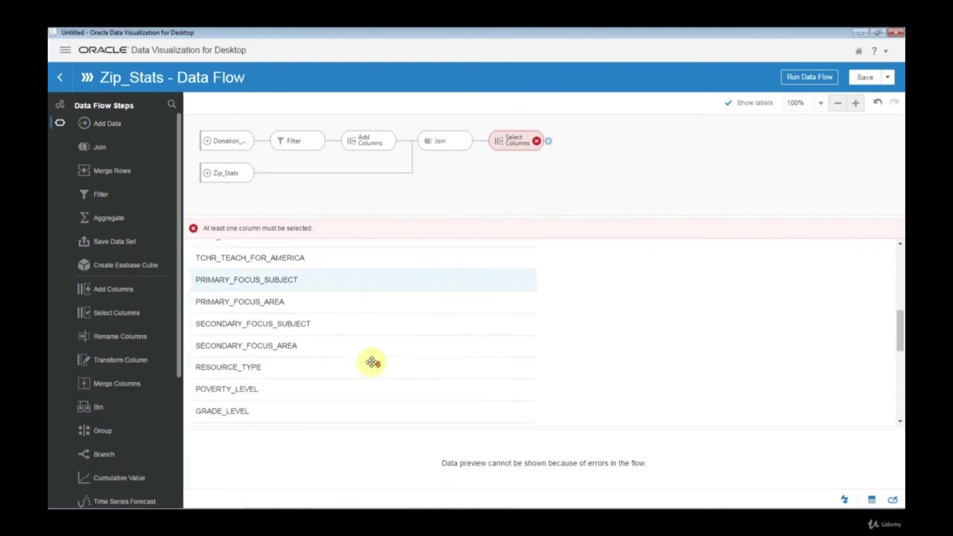
pyautogui.click(318, 341)
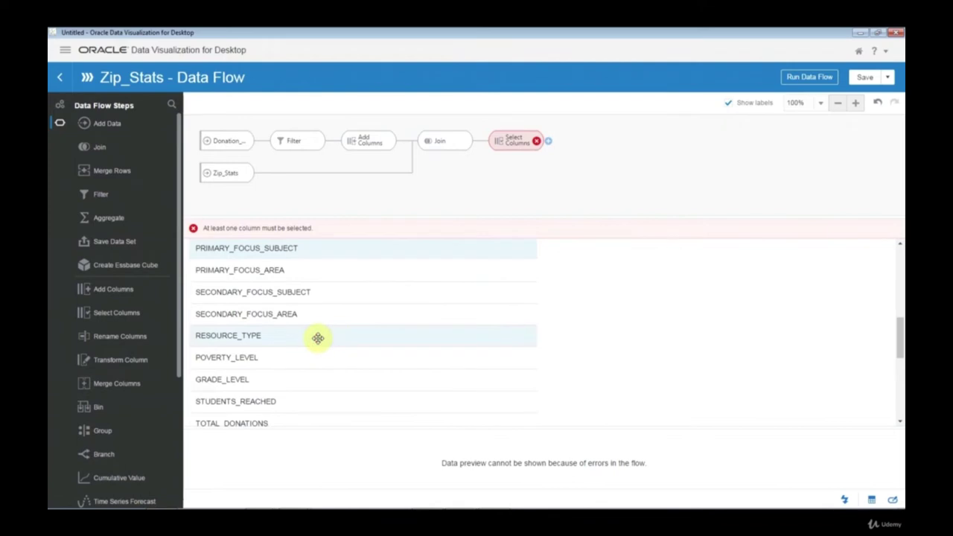
pyautogui.click(281, 359)
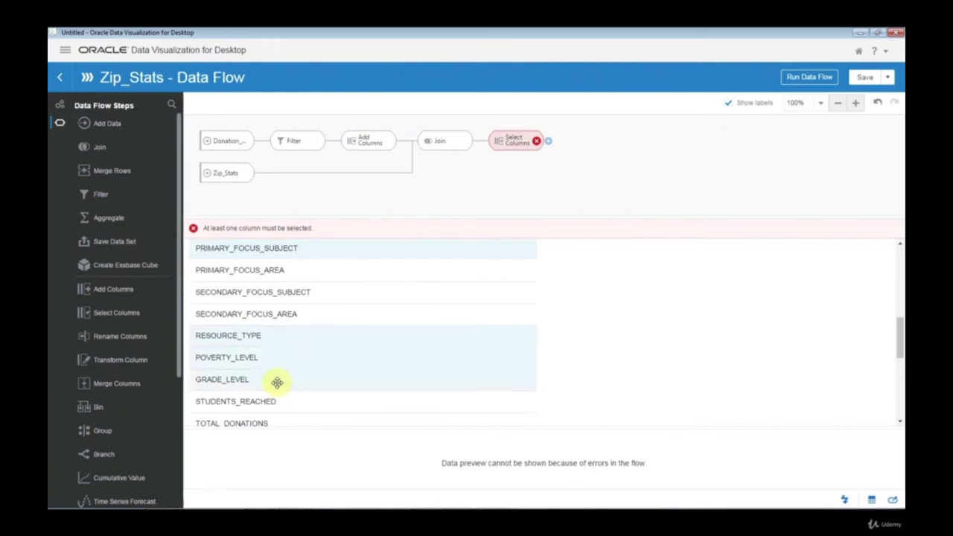
# Step: Also pick STUDENTS_REACHED, School State, Yr Completed, Median and Population, and add them to the kept list
pyautogui.click(286, 401)
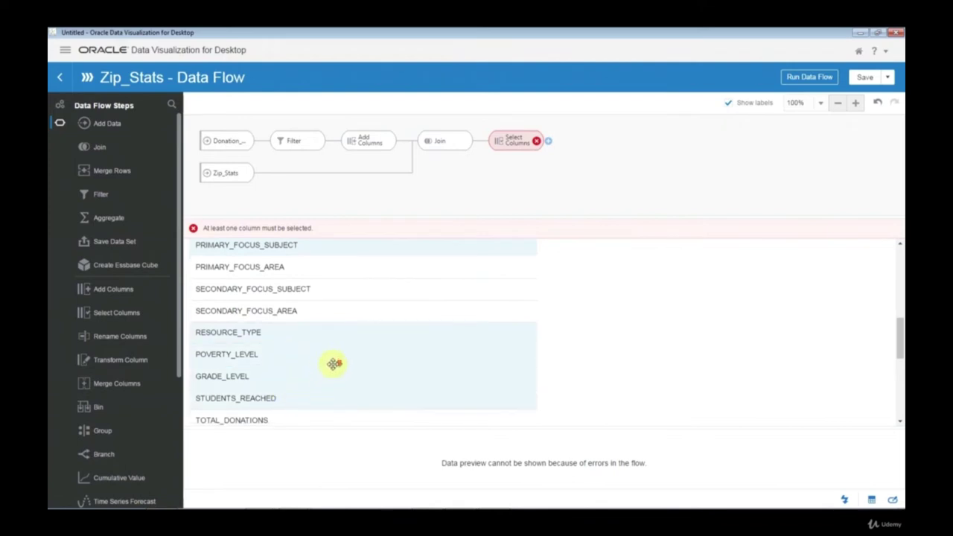
pyautogui.scroll(-4, 312, 345)
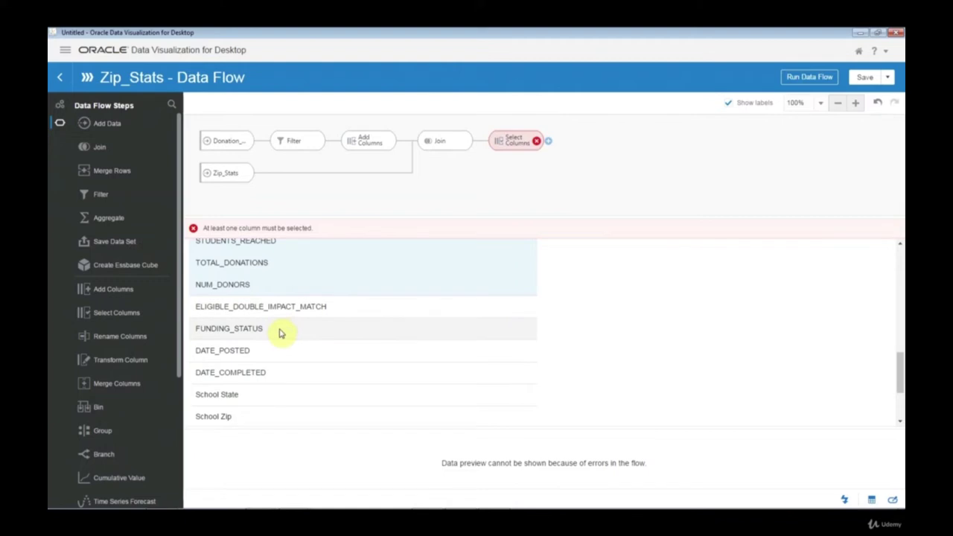
pyautogui.click(253, 393)
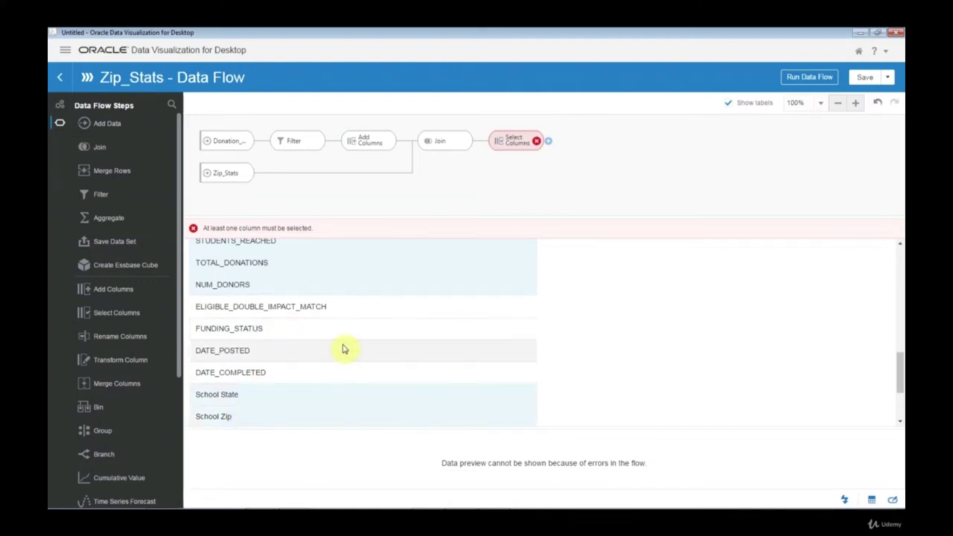
pyautogui.scroll(-3, 343, 351)
pyautogui.click(258, 335)
pyautogui.click(245, 381)
pyautogui.click(235, 421)
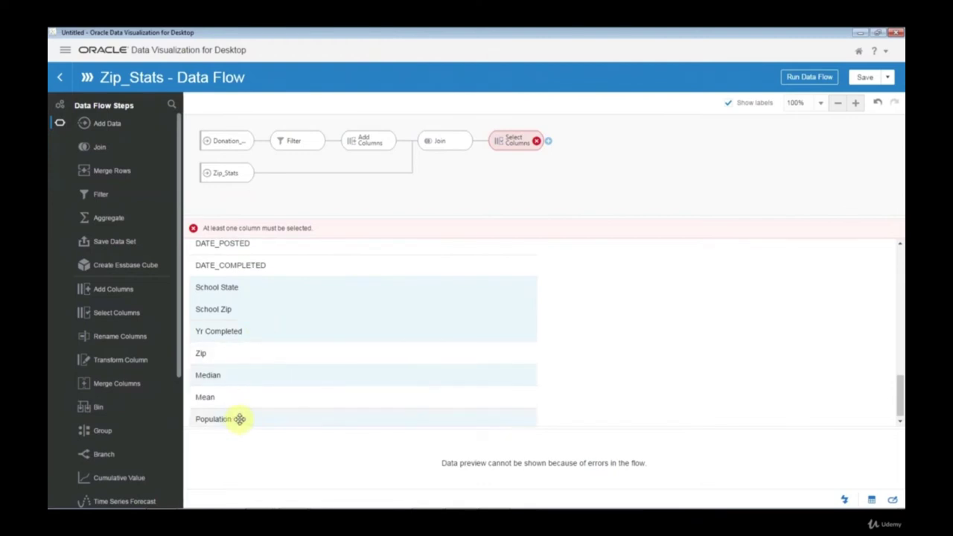
pyautogui.scroll(10, 666, 344)
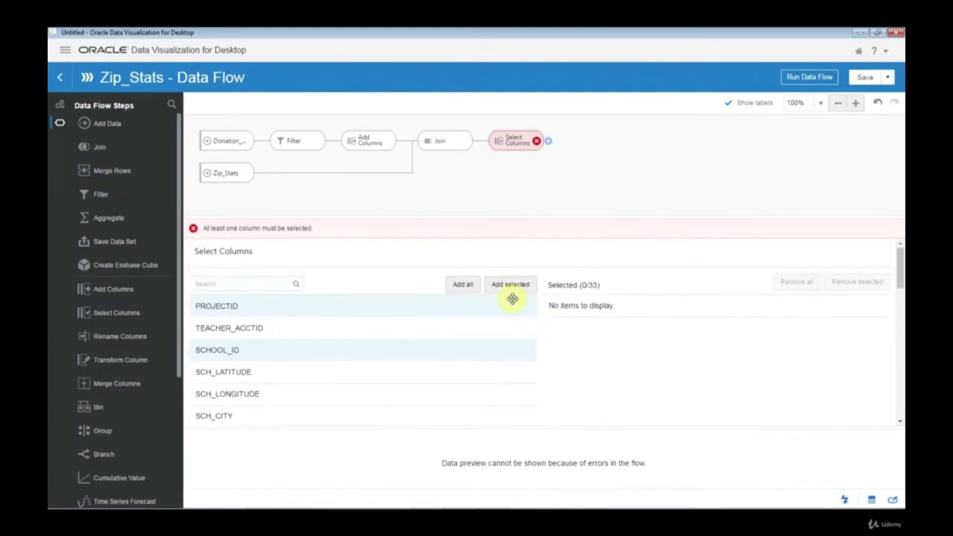
pyautogui.click(512, 285)
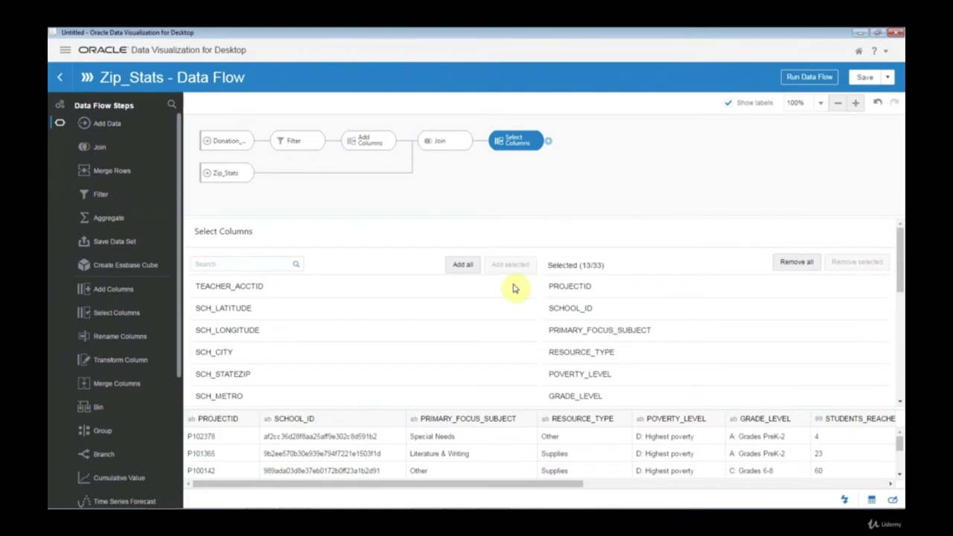
pyautogui.click(548, 140)
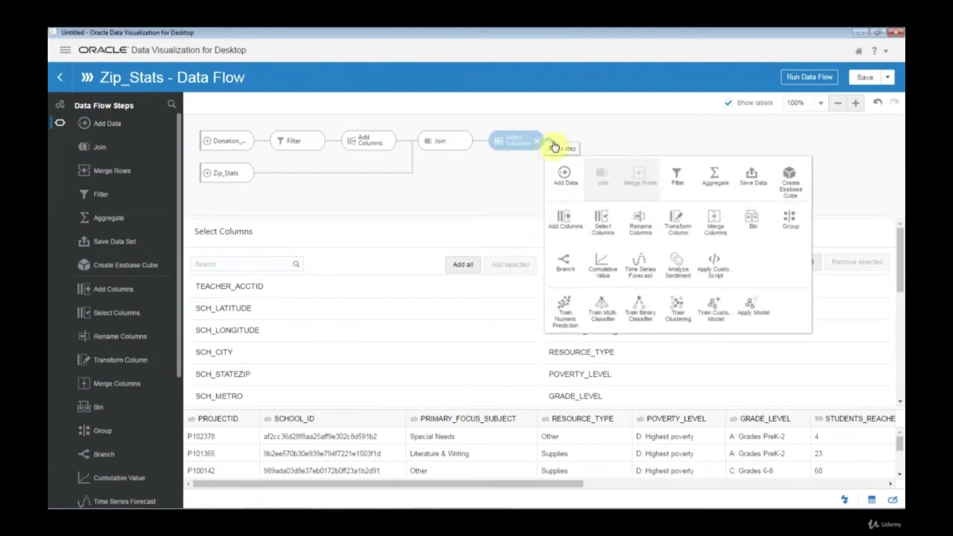
# Step: Add an Aggregate step after Select Columns and remove Yr Completed from the summed aggregates
pyautogui.click(719, 179)
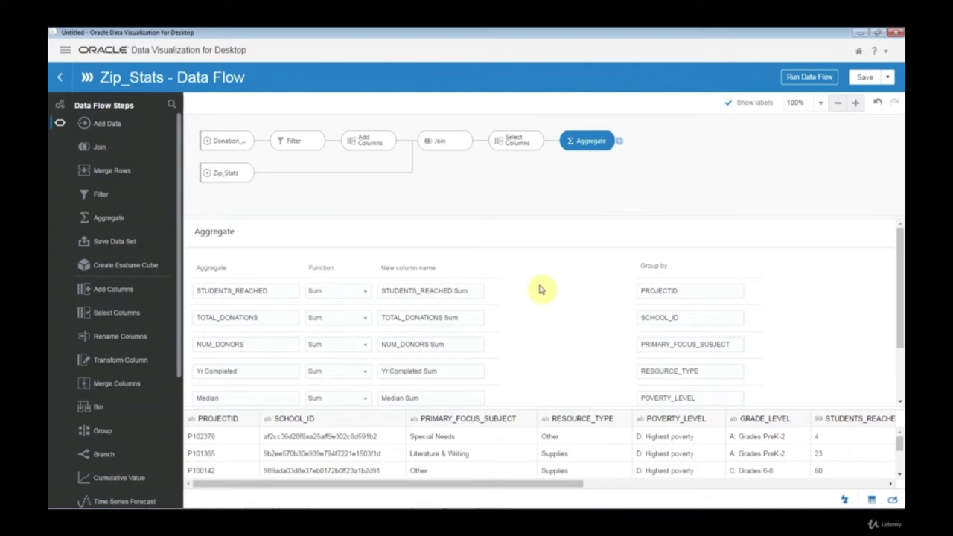
pyautogui.scroll(-2, 544, 290)
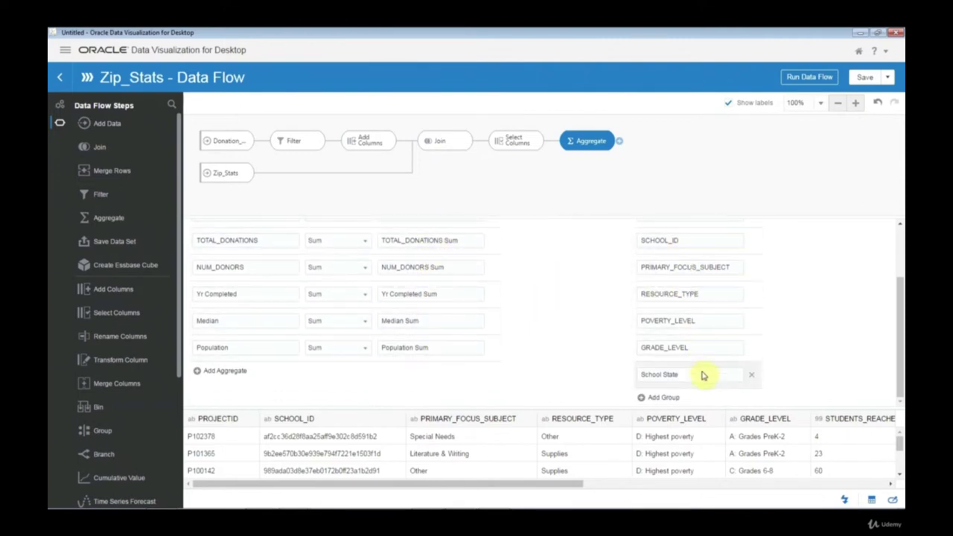
pyautogui.scroll(3, 603, 313)
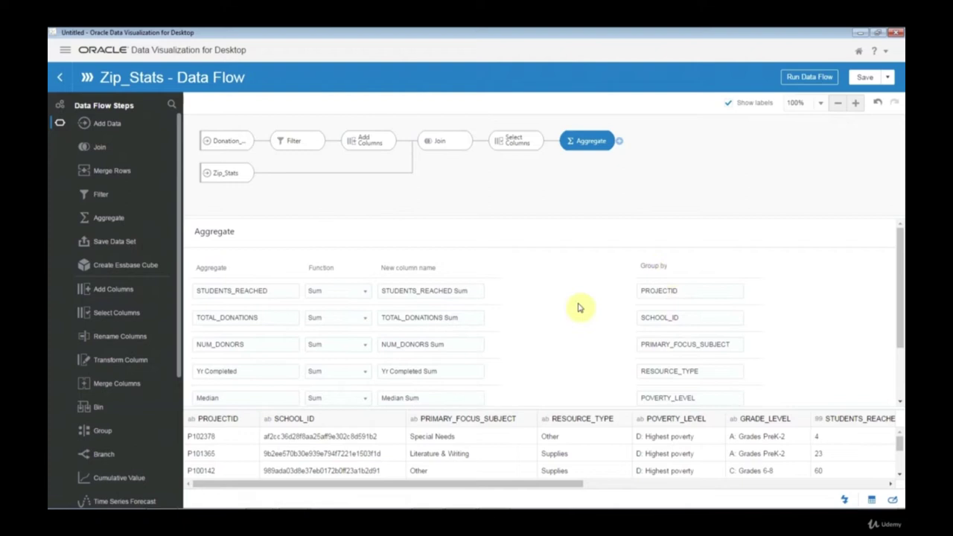
pyautogui.scroll(-2, 564, 310)
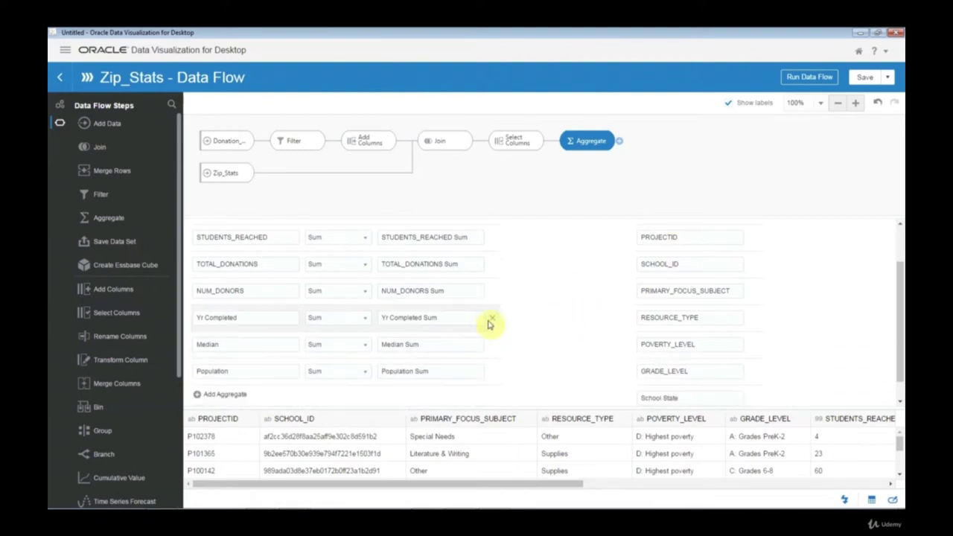
pyautogui.click(495, 323)
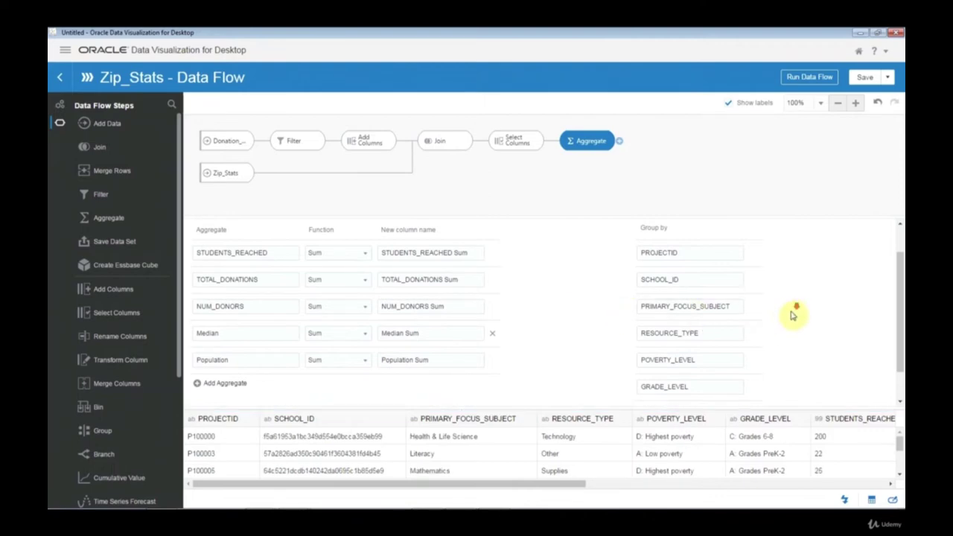
# Step: Add a new group-by entry for Yr Completed, found by searching 'Yr'
pyautogui.scroll(-2, 790, 319)
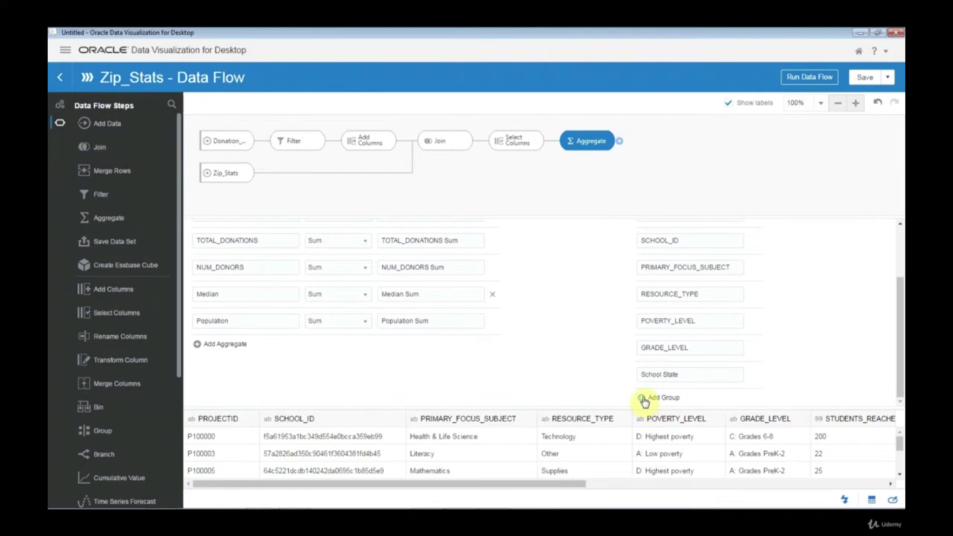
pyautogui.click(643, 400)
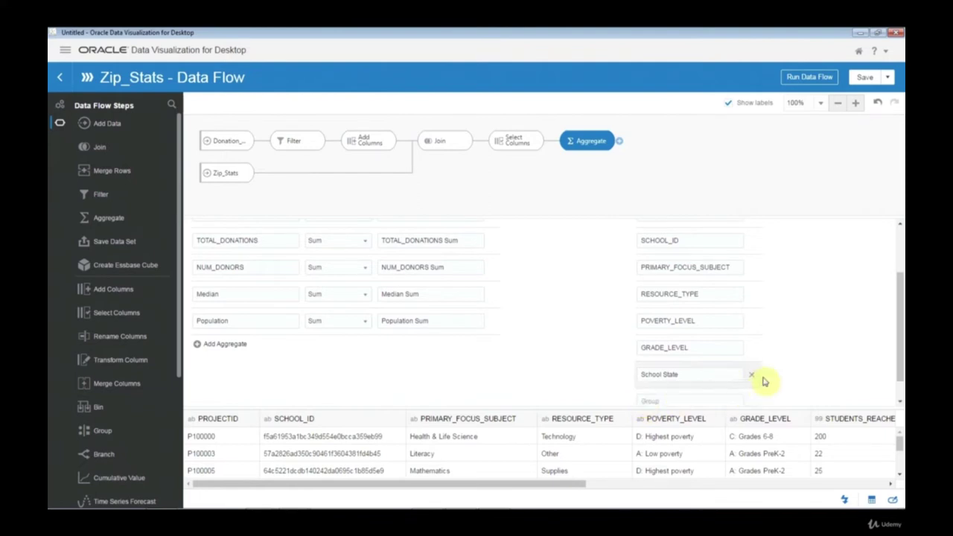
pyautogui.scroll(-1, 786, 334)
pyautogui.click(650, 377)
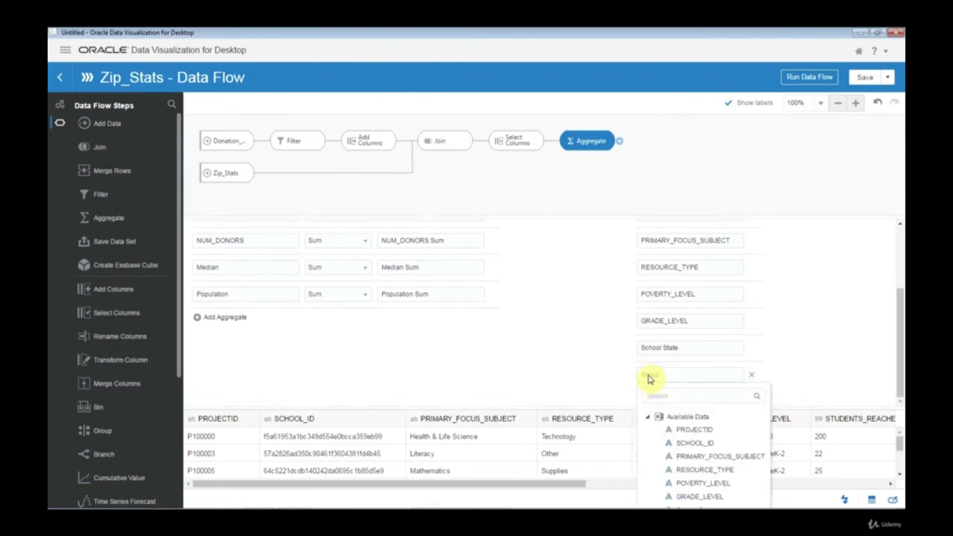
pyautogui.click(649, 378)
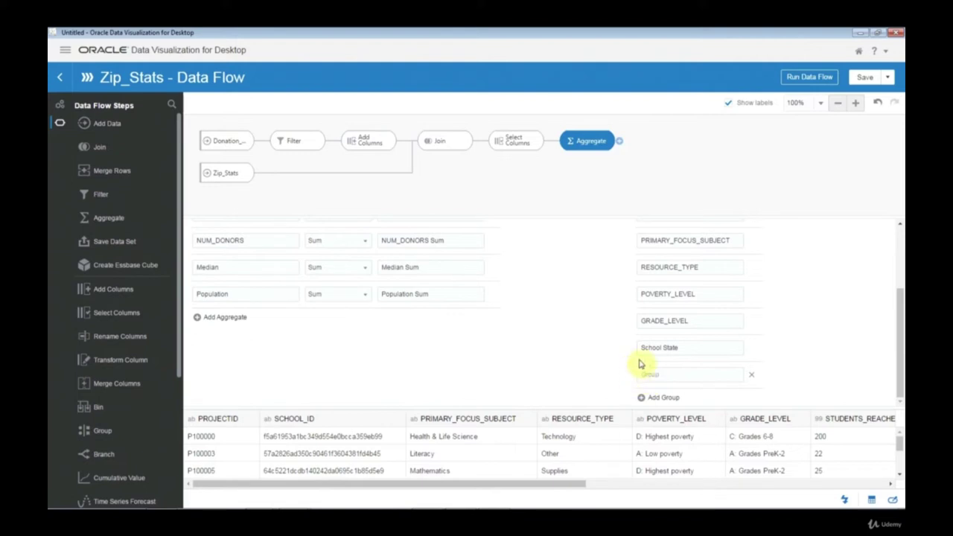
pyautogui.click(653, 375)
pyautogui.click(659, 395)
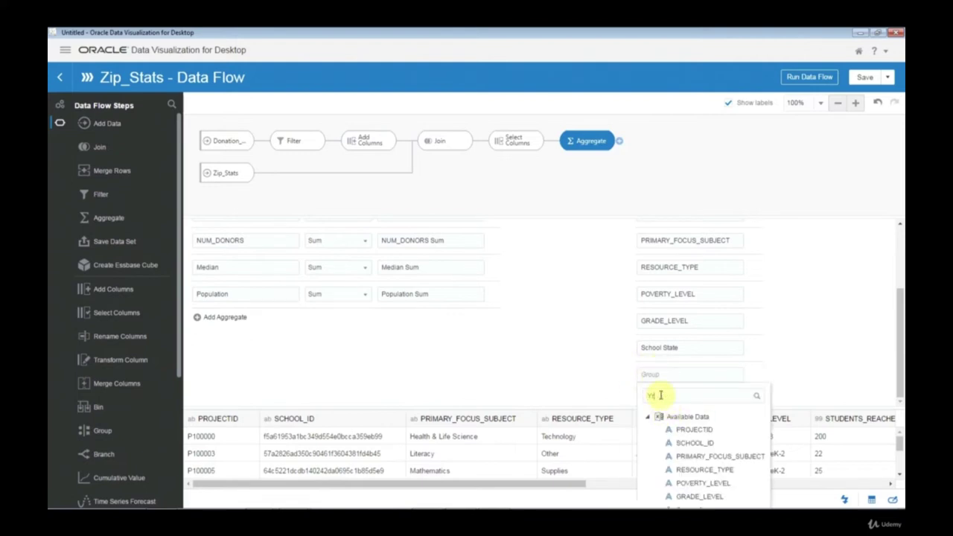
pyautogui.write('Yr')
pyautogui.click(686, 430)
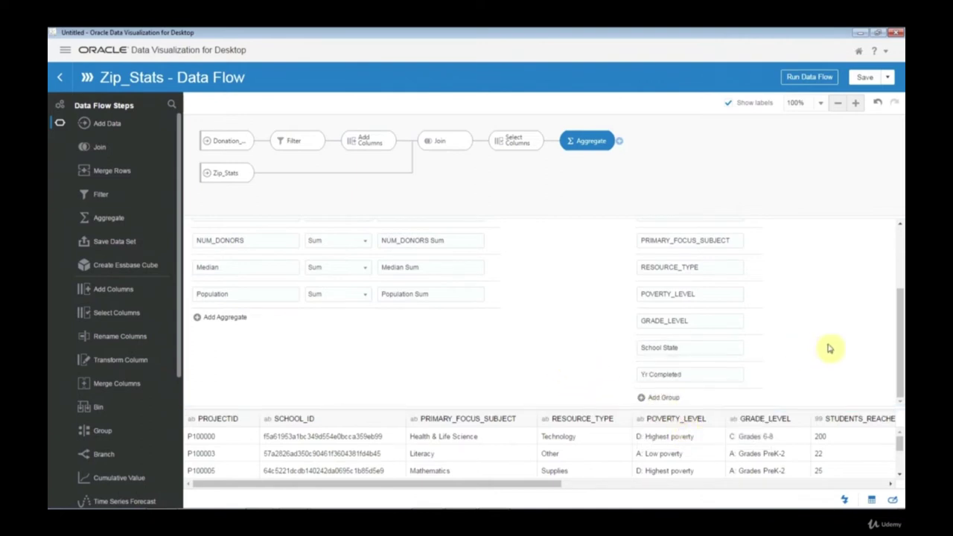
pyautogui.scroll(3, 827, 347)
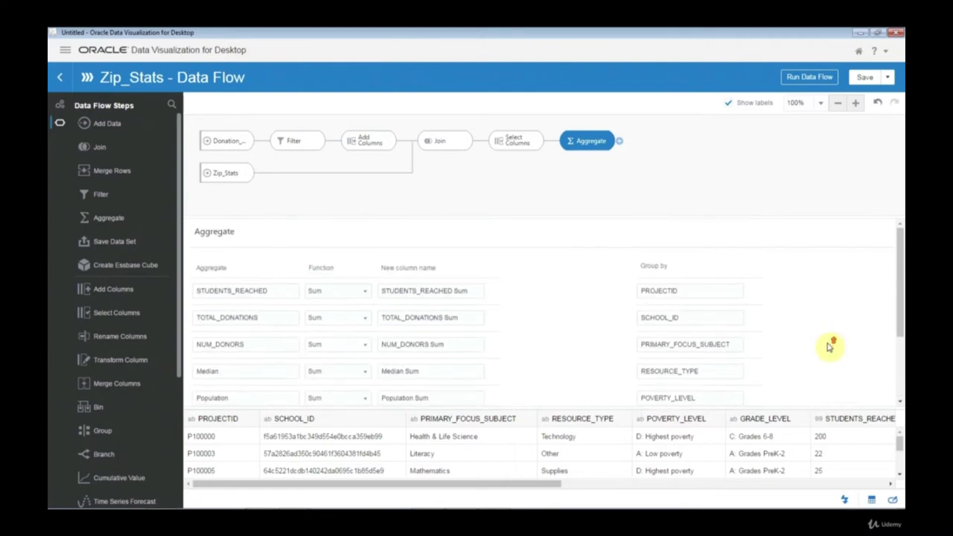
# Step: Stop grouping by PROJECTID and add it as a Count aggregate instead
pyautogui.click(752, 293)
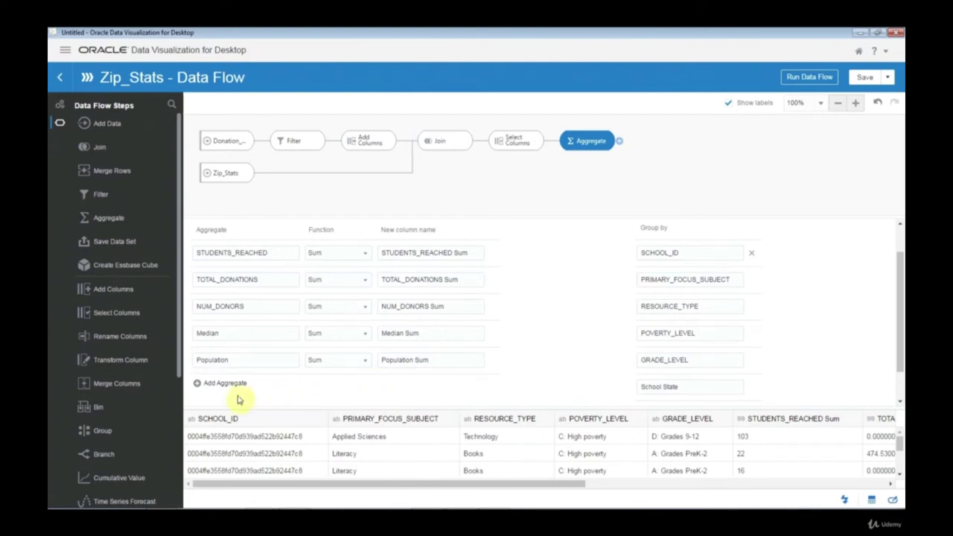
pyautogui.click(200, 386)
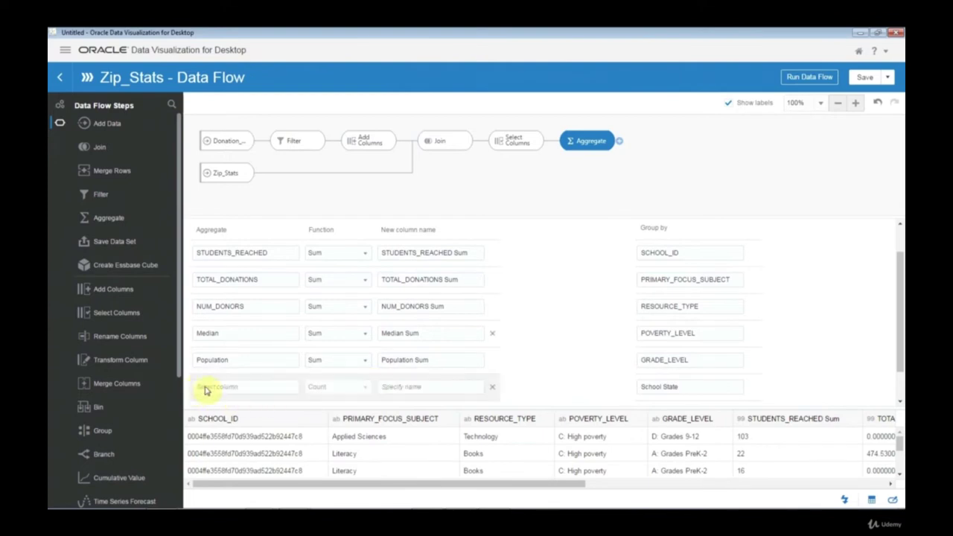
pyautogui.click(222, 387)
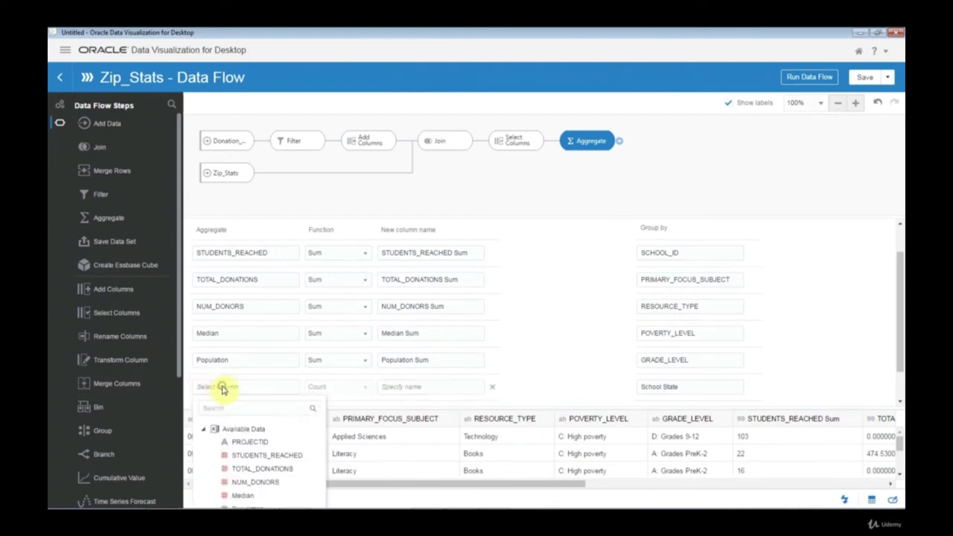
pyautogui.click(246, 442)
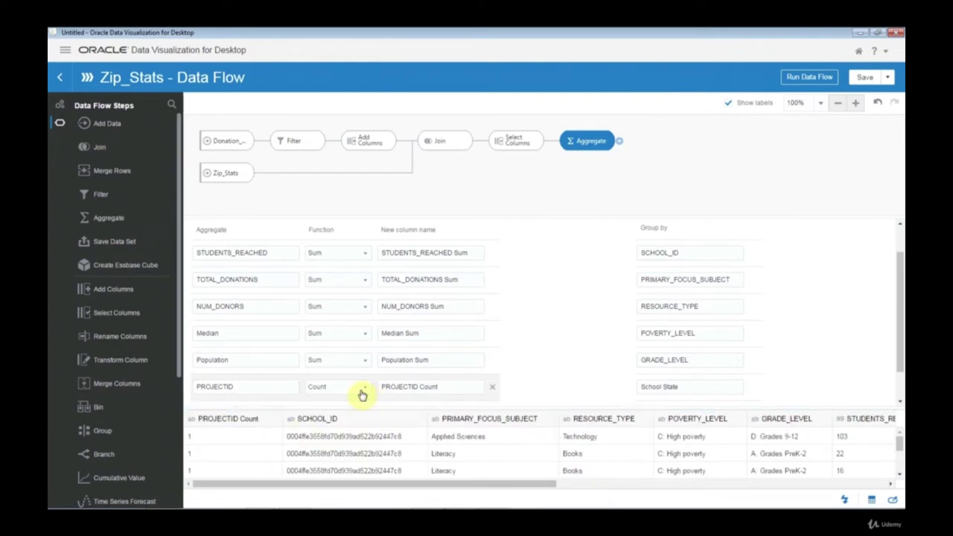
pyautogui.scroll(-1, 571, 311)
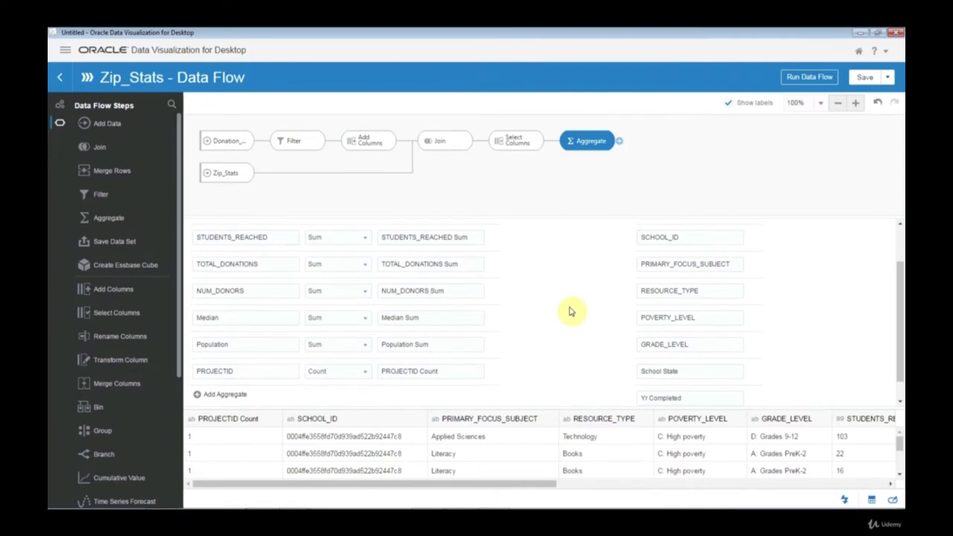
# Step: Switch STUDENTS_REACHED, TOTAL_DONATIONS, NUM_DONORS, Median and Population from Sum to Average
pyautogui.click(365, 242)
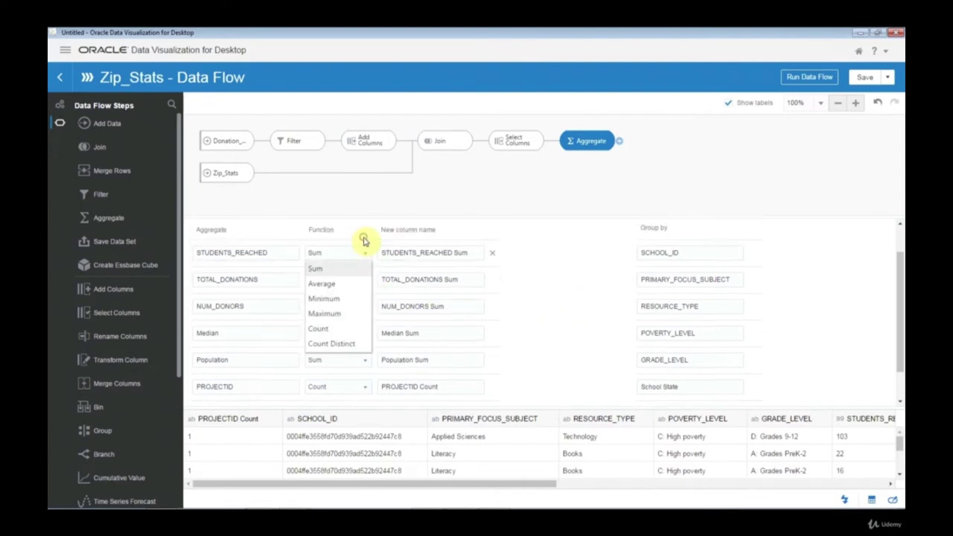
pyautogui.click(354, 287)
pyautogui.click(364, 281)
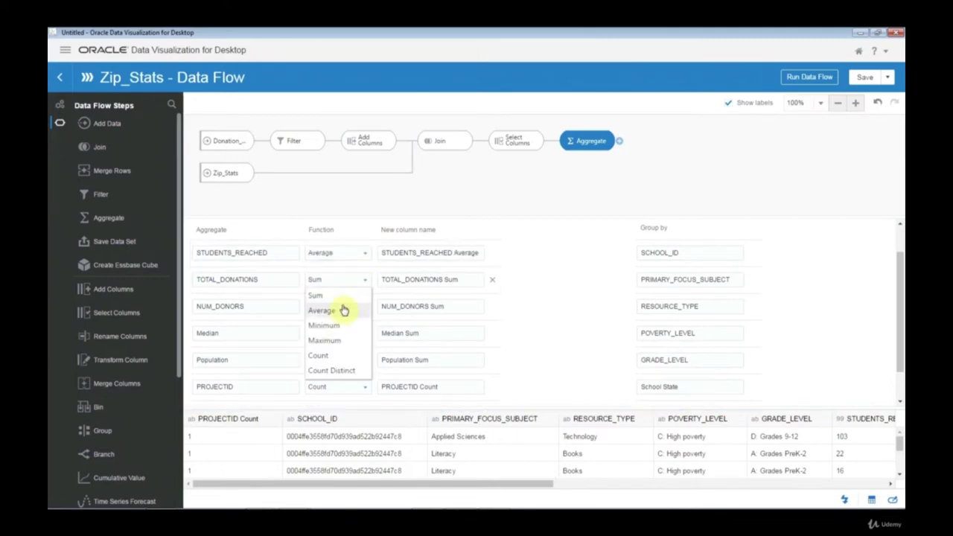
pyautogui.click(339, 311)
pyautogui.click(364, 308)
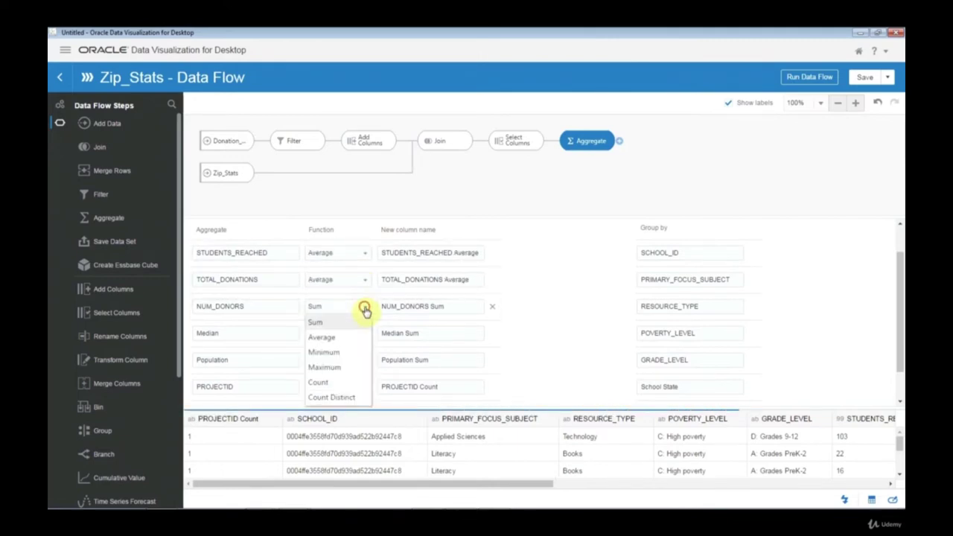
pyautogui.click(334, 337)
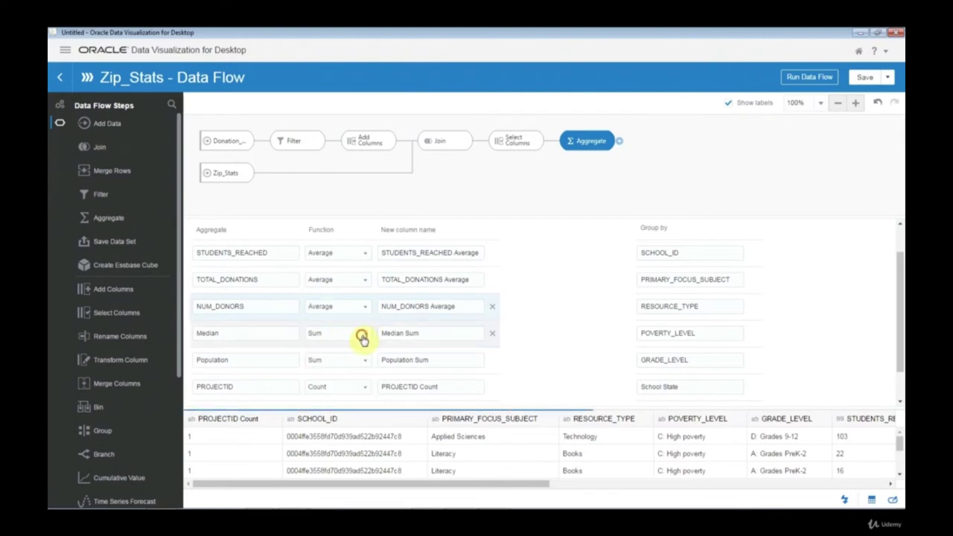
pyautogui.click(364, 333)
pyautogui.click(353, 364)
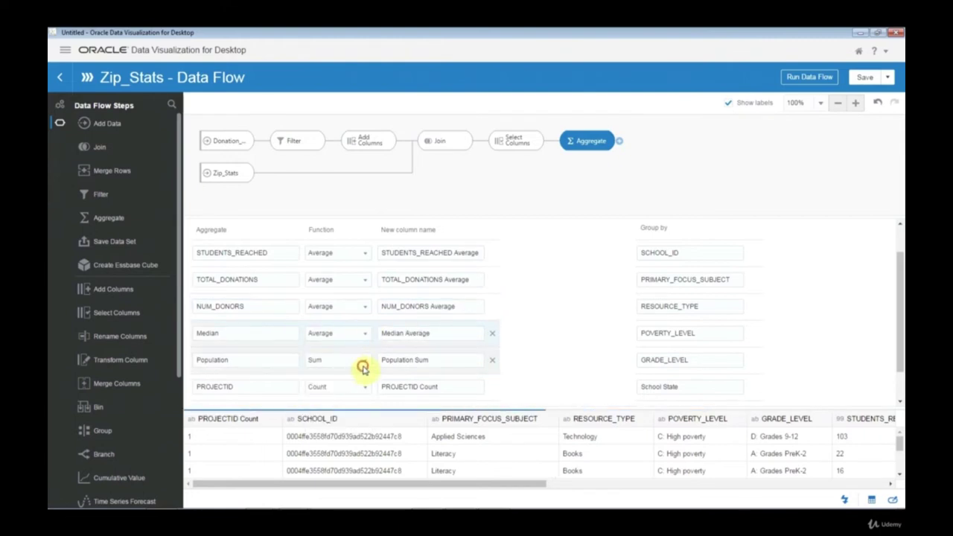
pyautogui.click(363, 362)
pyautogui.click(339, 392)
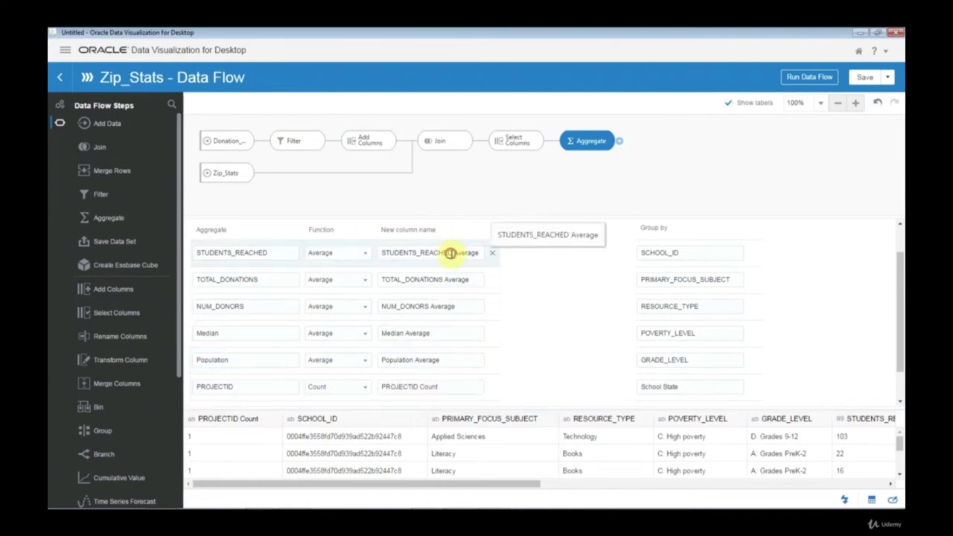
# Step: Delete the ' Average' and ' Count' suffixes from the new column names and refresh the preview
pyautogui.doubleClick(466, 253)
pyautogui.press('BackSpace')
pyautogui.doubleClick(457, 279)
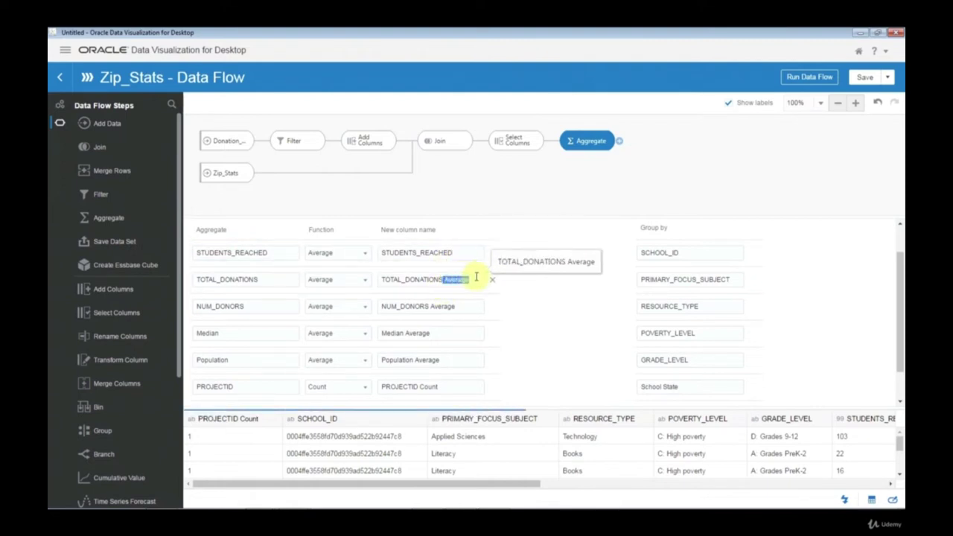
pyautogui.press('BackSpace')
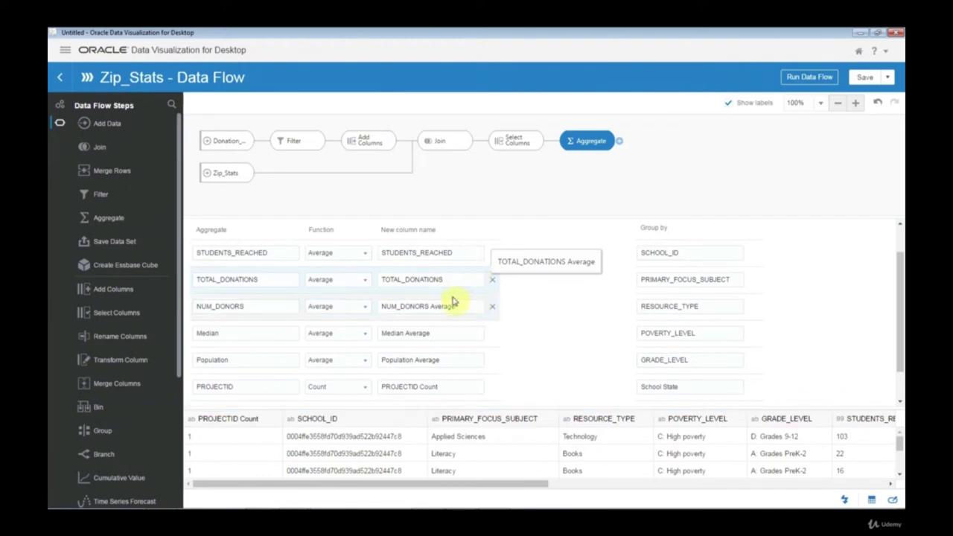
pyautogui.doubleClick(430, 307)
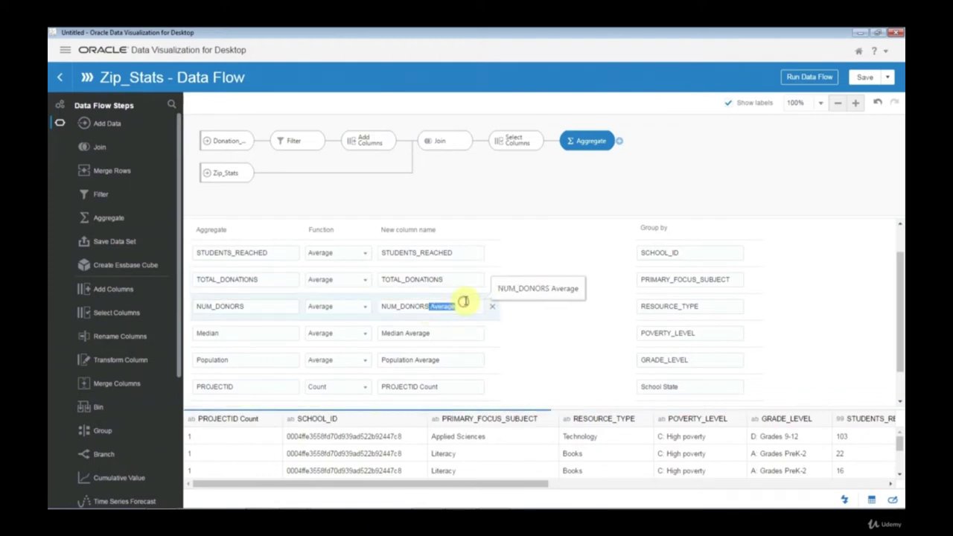
pyautogui.press('BackSpace')
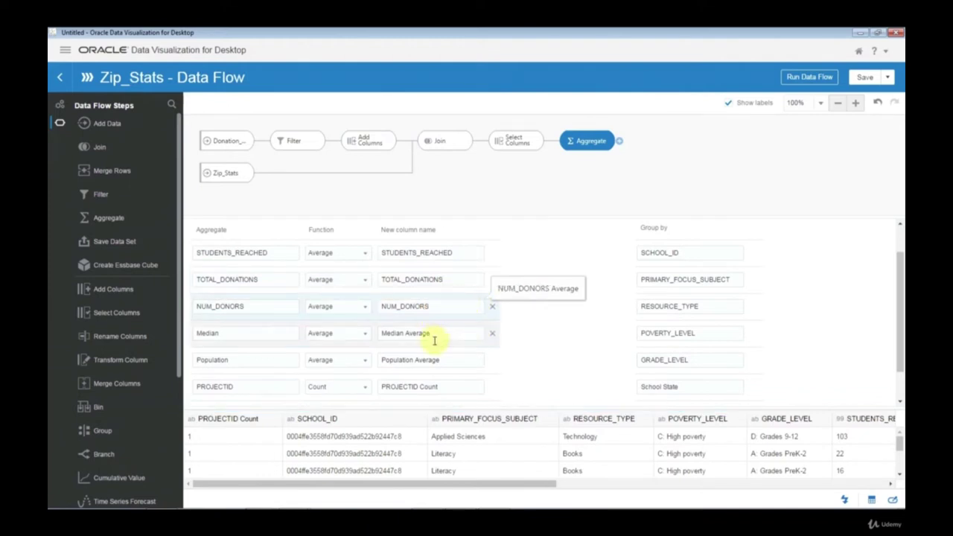
pyautogui.doubleClick(406, 334)
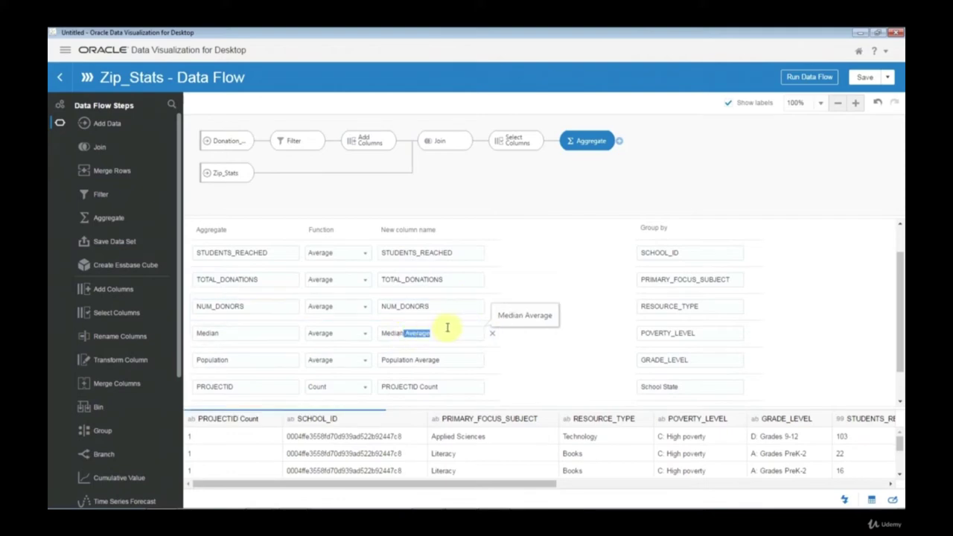
pyautogui.press('BackSpace')
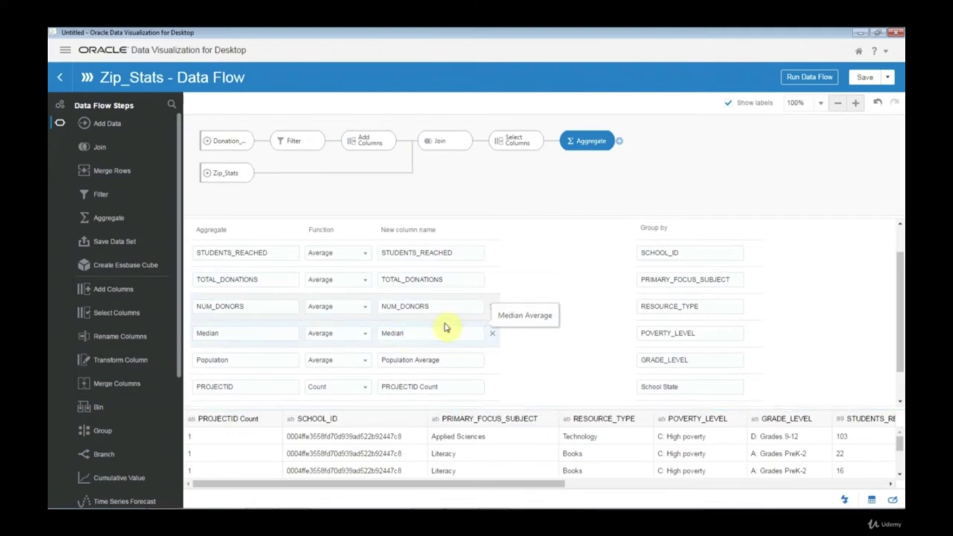
pyautogui.moveTo(413, 359); pyautogui.dragTo(451, 355)
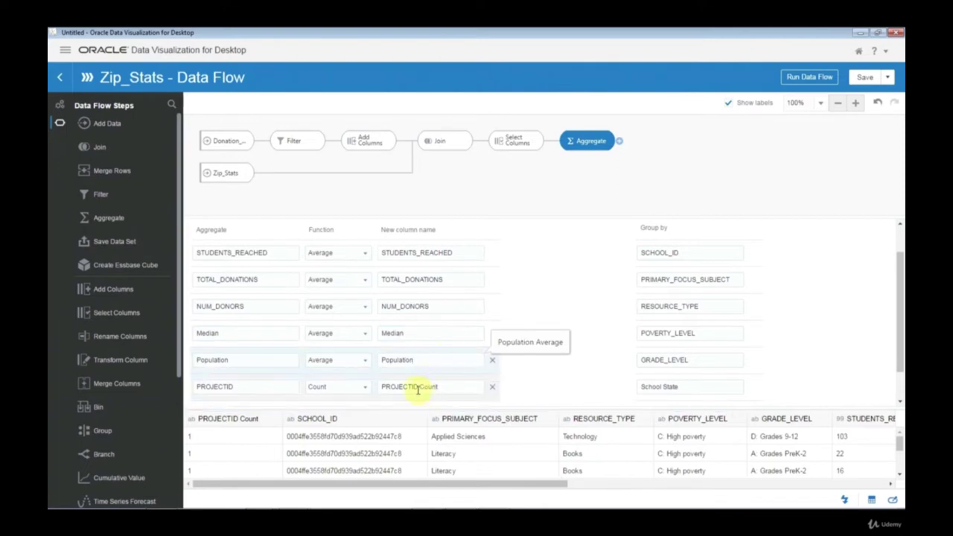
pyautogui.moveTo(419, 386); pyautogui.dragTo(441, 387)
pyautogui.press('BackSpace')
pyautogui.click(553, 306)
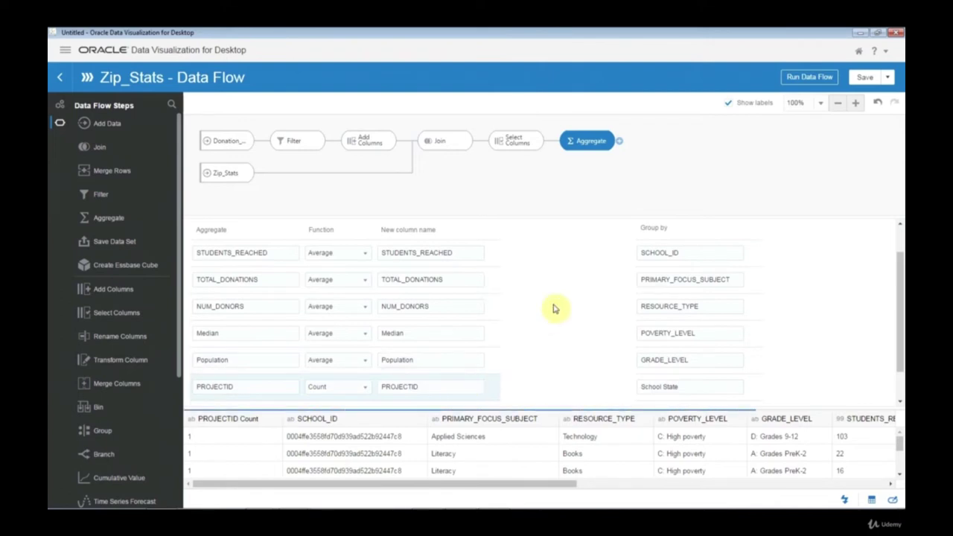
# Step: Add a Rename Columns step after Aggregate and rename PROJECTID to '# of Projects'
pyautogui.click(620, 142)
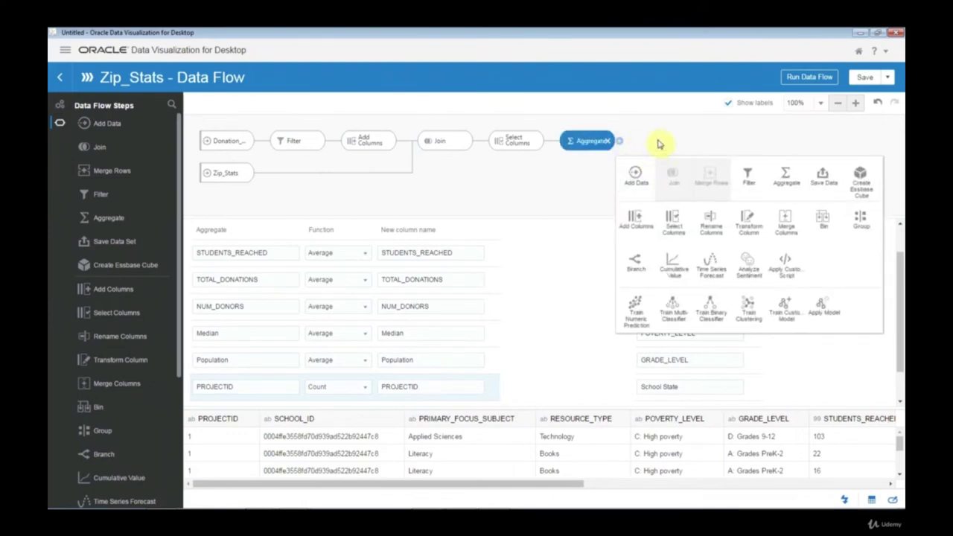
pyautogui.click(717, 227)
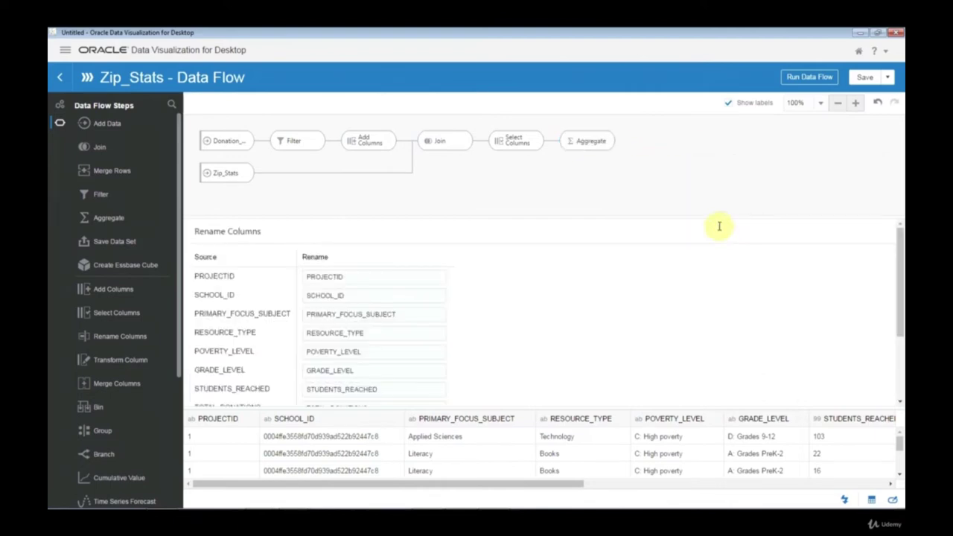
pyautogui.scroll(-5, 564, 313)
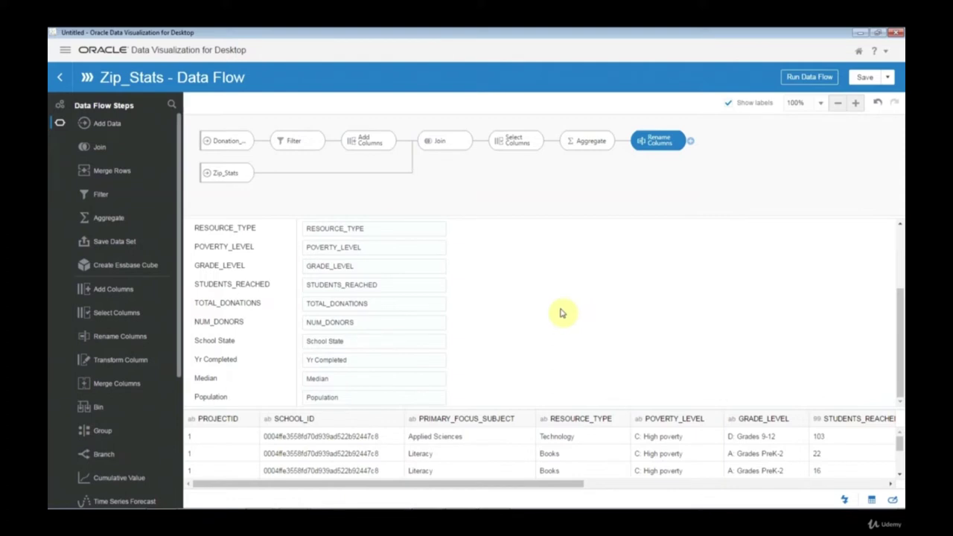
pyautogui.scroll(5, 564, 313)
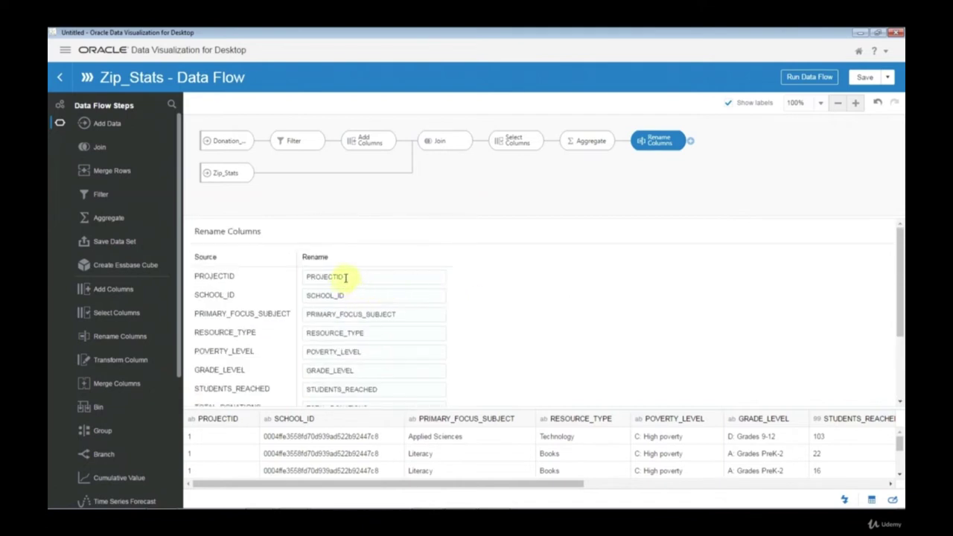
pyautogui.moveTo(340, 275); pyautogui.dragTo(304, 257)
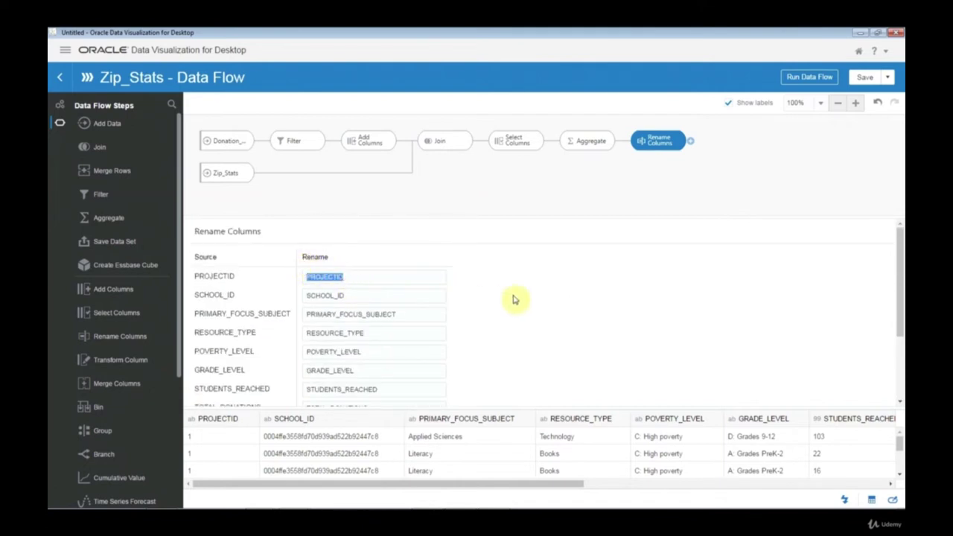
pyautogui.press('BackSpace')
pyautogui.write('# of Projects')
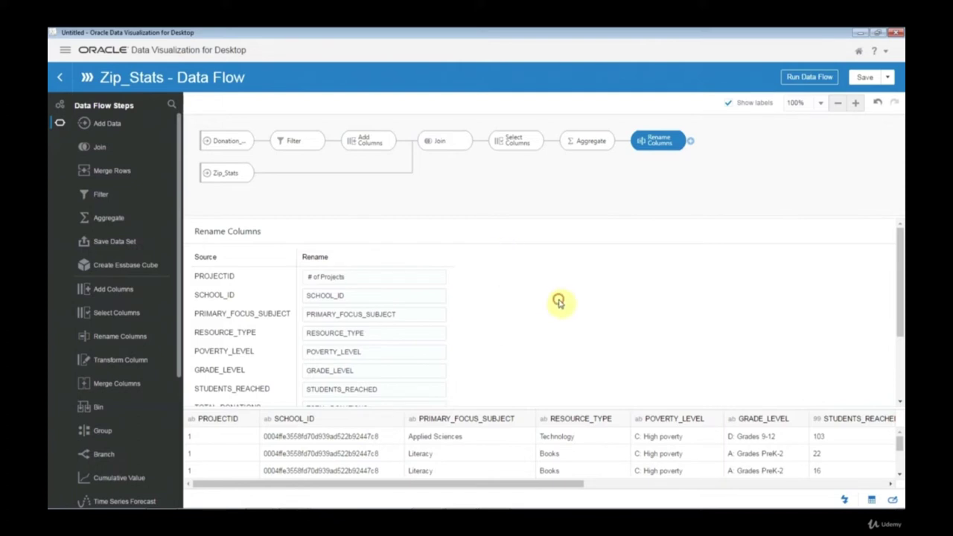
# Step: Rename Median to 'Income' and refresh the preview
pyautogui.scroll(-1, 562, 302)
pyautogui.scroll(-2, 562, 302)
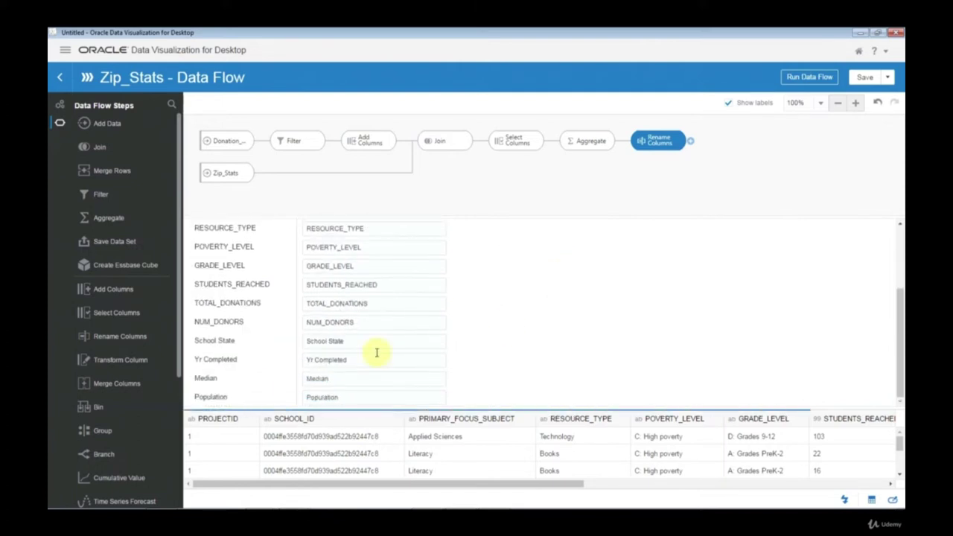
pyautogui.moveTo(330, 378); pyautogui.dragTo(286, 385)
pyautogui.write('Income')
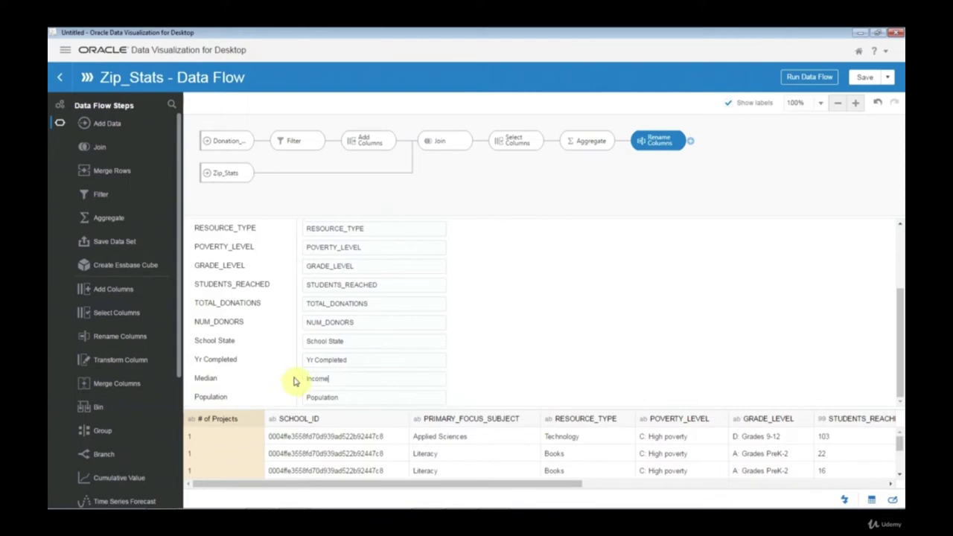
pyautogui.click(538, 367)
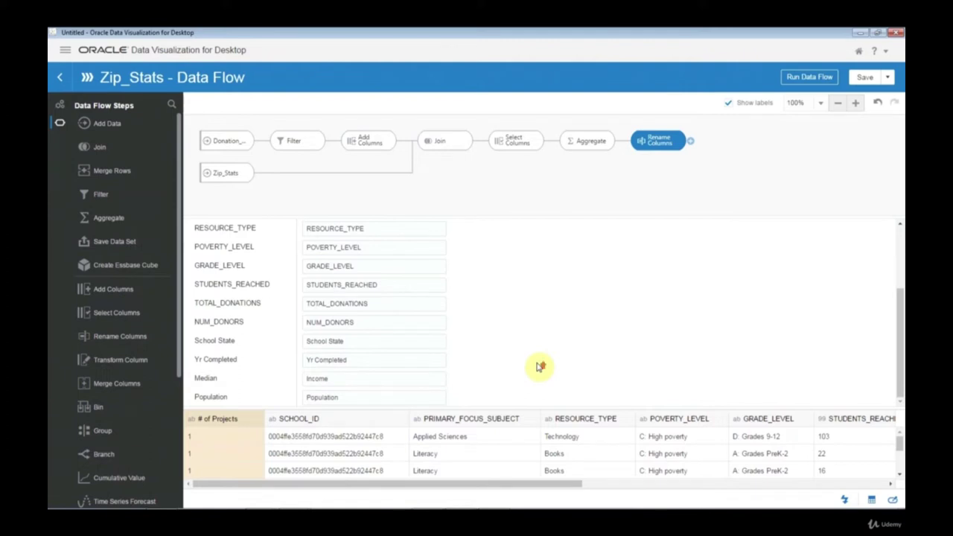
pyautogui.scroll(3, 538, 367)
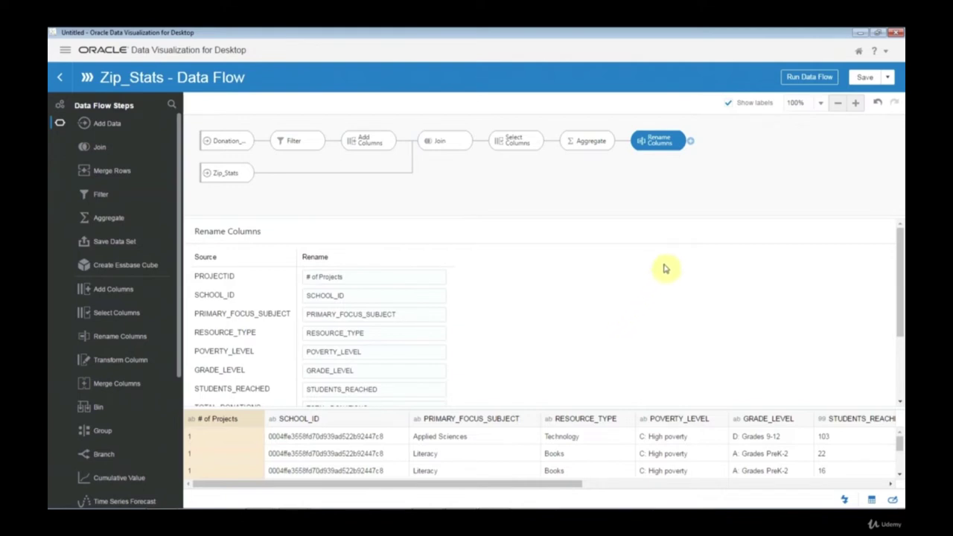
# Step: Add a Save Data step that saves the output as 'Donations By School' to Data Set Storage
pyautogui.click(690, 141)
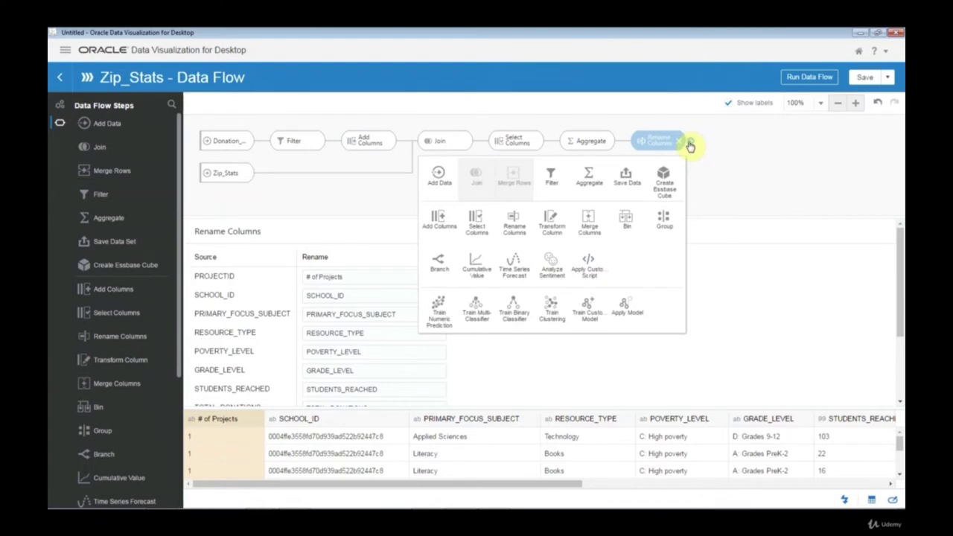
pyautogui.click(629, 177)
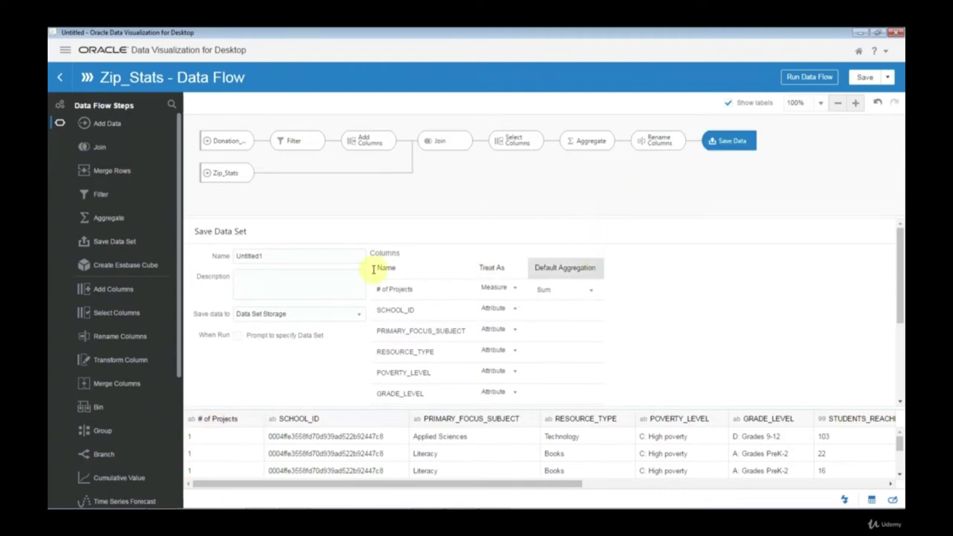
pyautogui.click(266, 256)
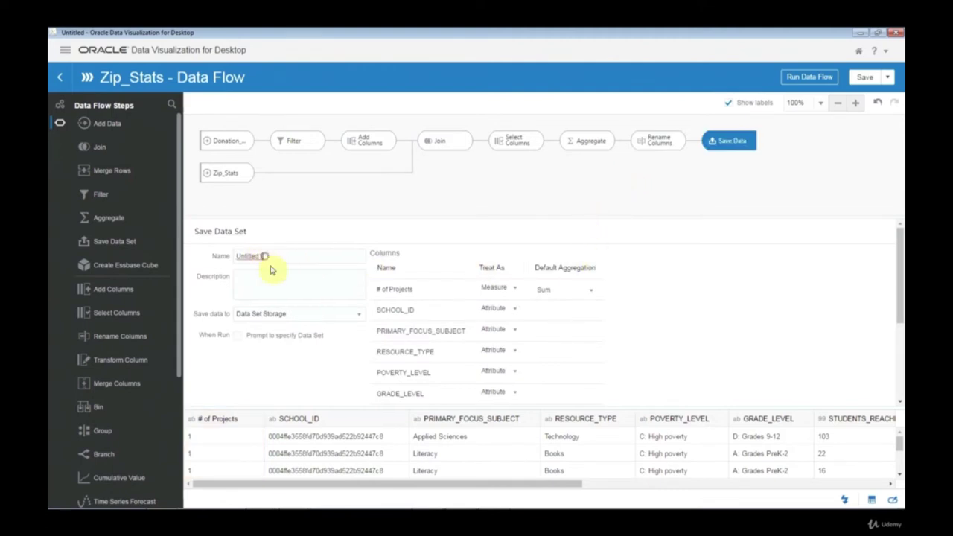
pyautogui.click(286, 314)
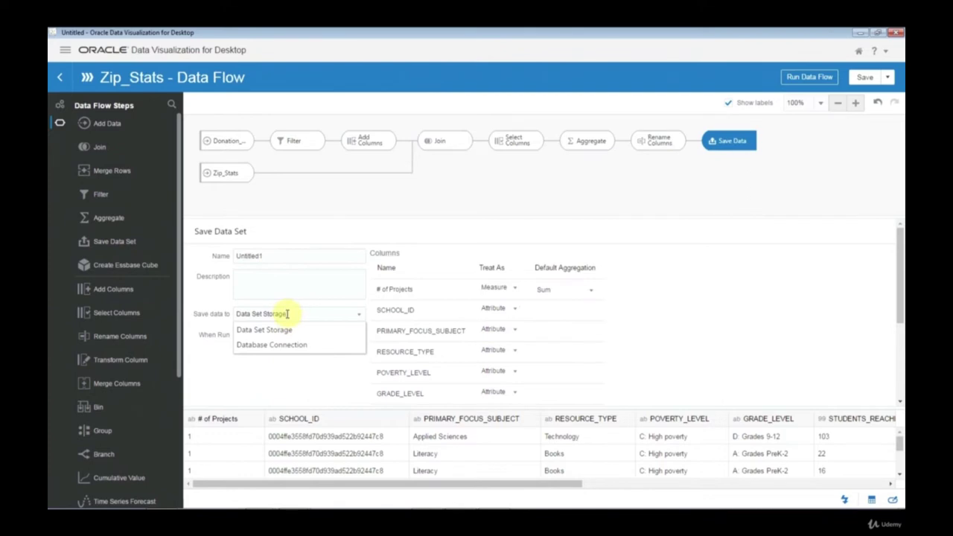
pyautogui.click(288, 313)
pyautogui.moveTo(265, 255); pyautogui.dragTo(239, 250)
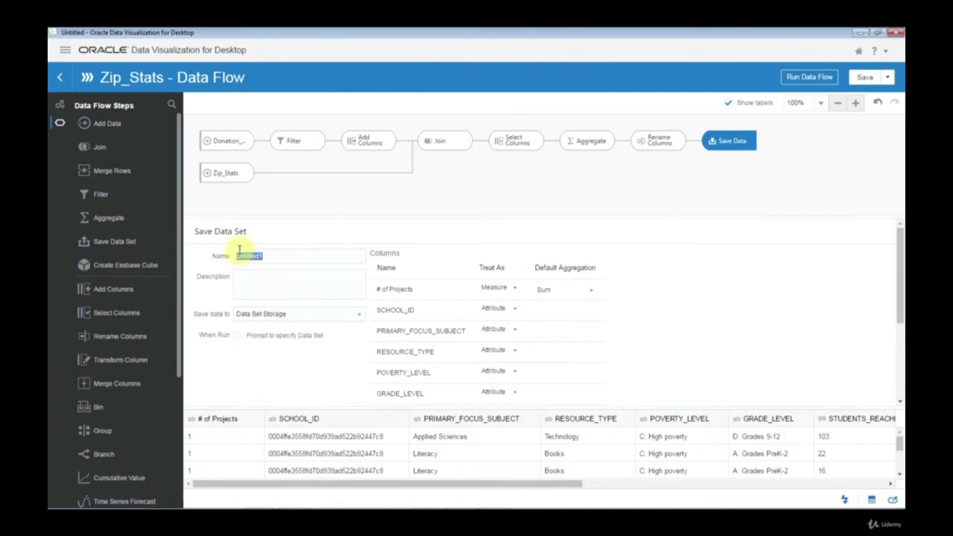
pyautogui.write('Donations By School')
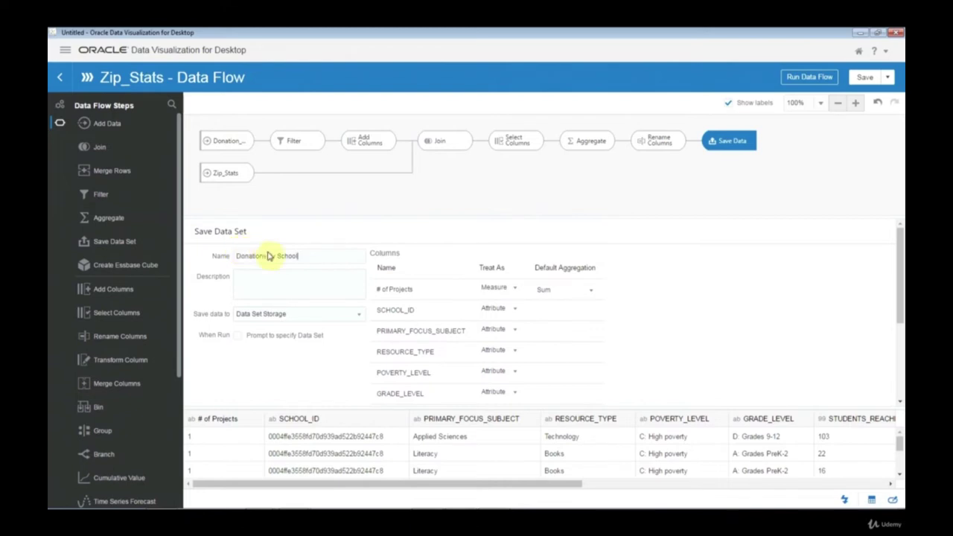
pyautogui.click(282, 314)
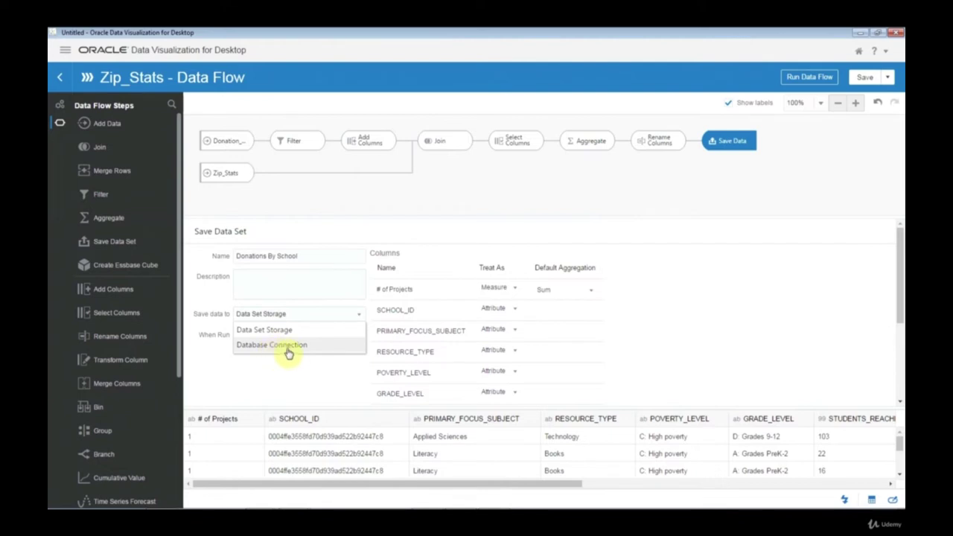
pyautogui.click(274, 374)
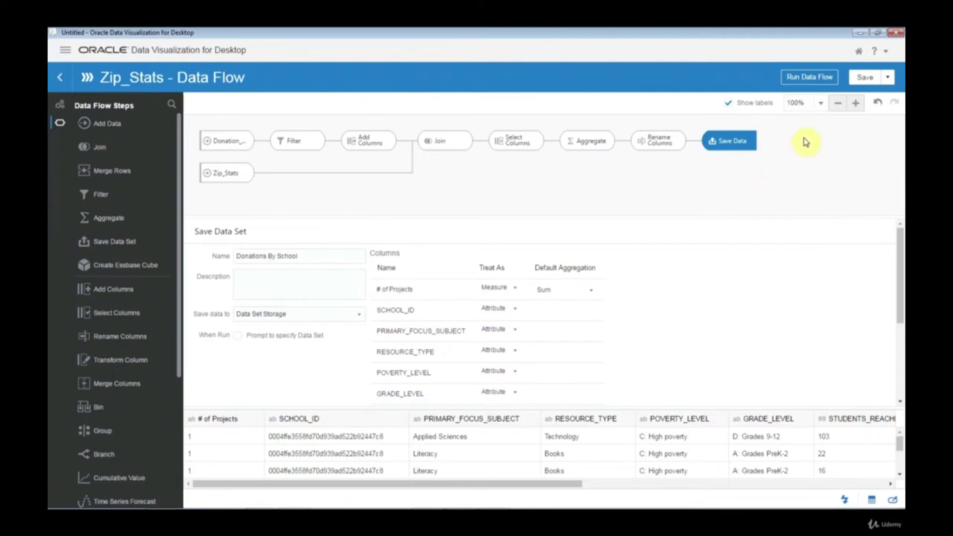
# Step: Save the data flow as 'DF - Donation By School' and bring up the navigator menu
pyautogui.click(870, 78)
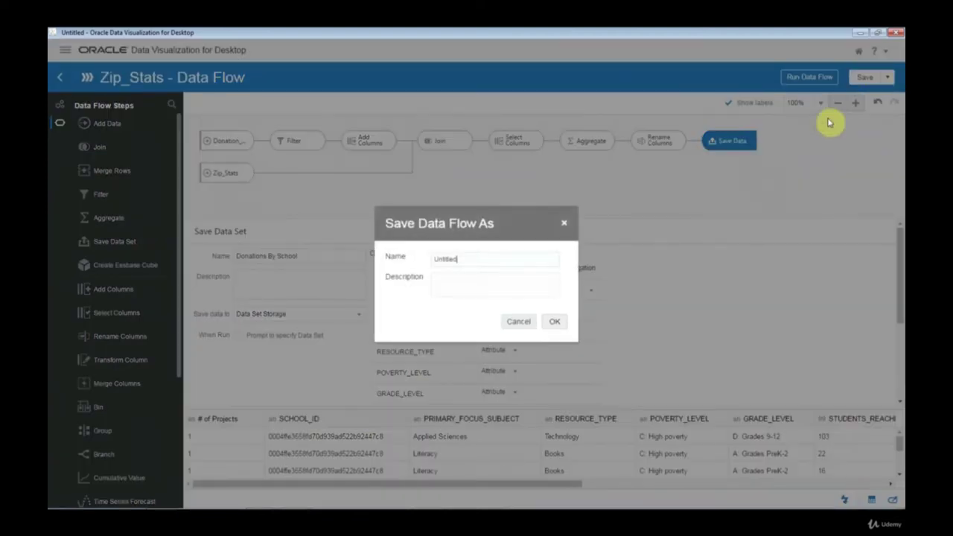
pyautogui.moveTo(461, 255); pyautogui.dragTo(420, 251)
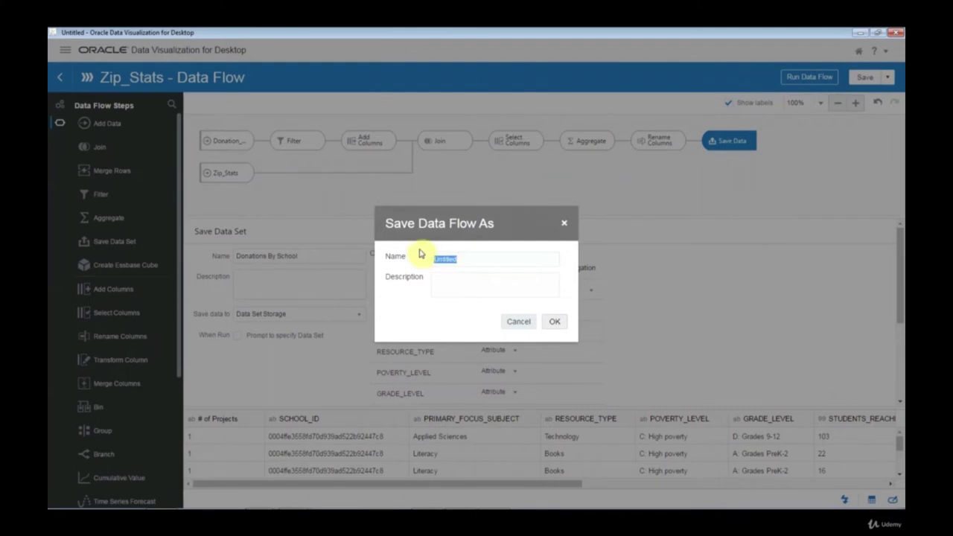
pyautogui.write('DF - Donation By School')
pyautogui.click(553, 321)
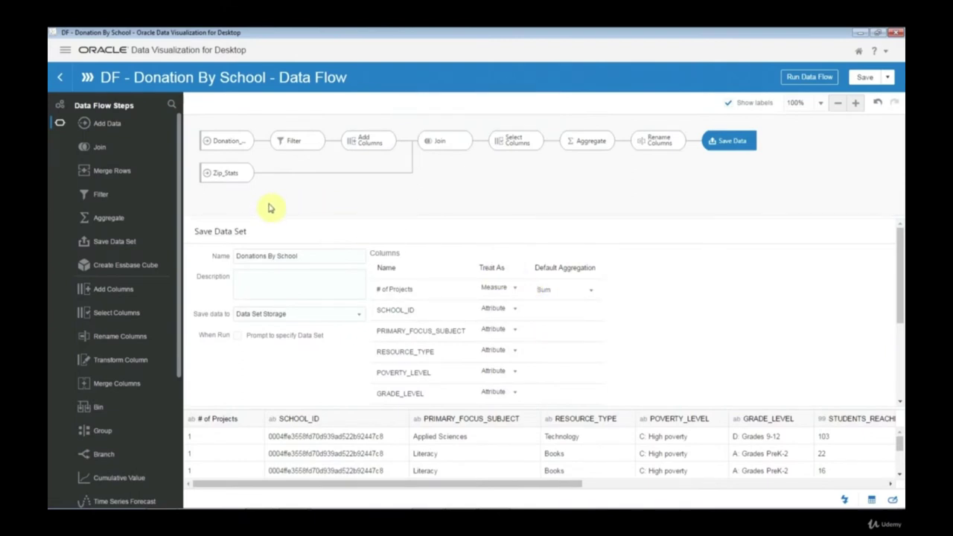
pyautogui.click(63, 79)
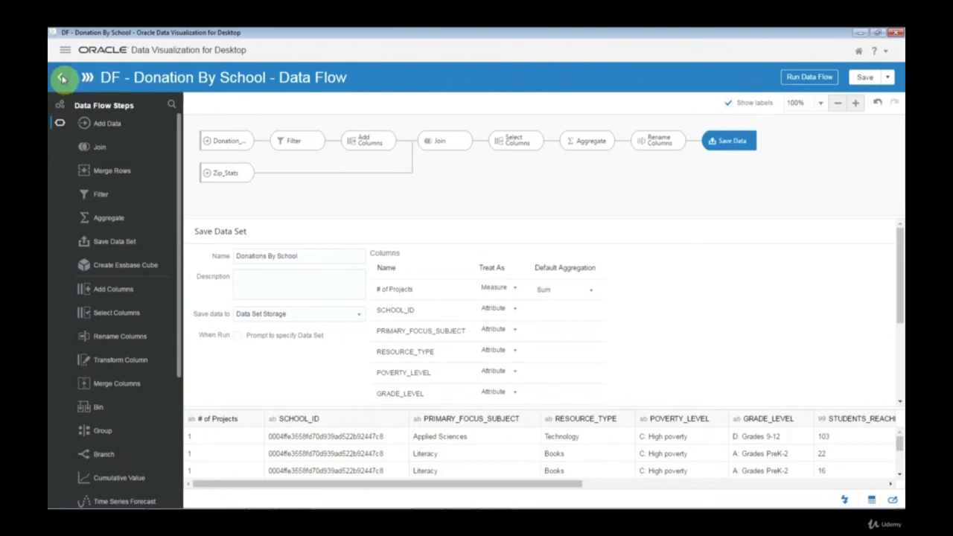
pyautogui.click(65, 51)
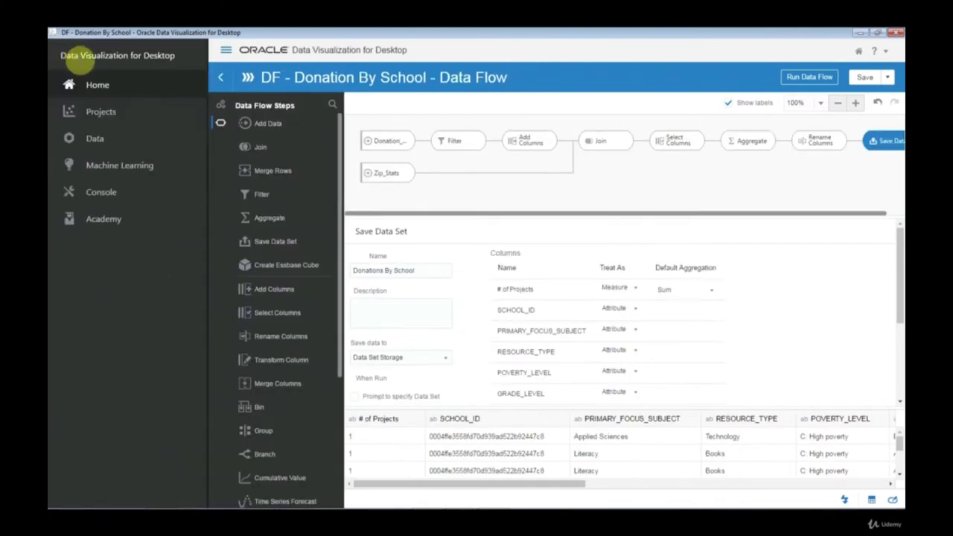
# Step: Go to the Data page's Data Flows list and open the DF - Donation By School row menu
pyautogui.click(102, 139)
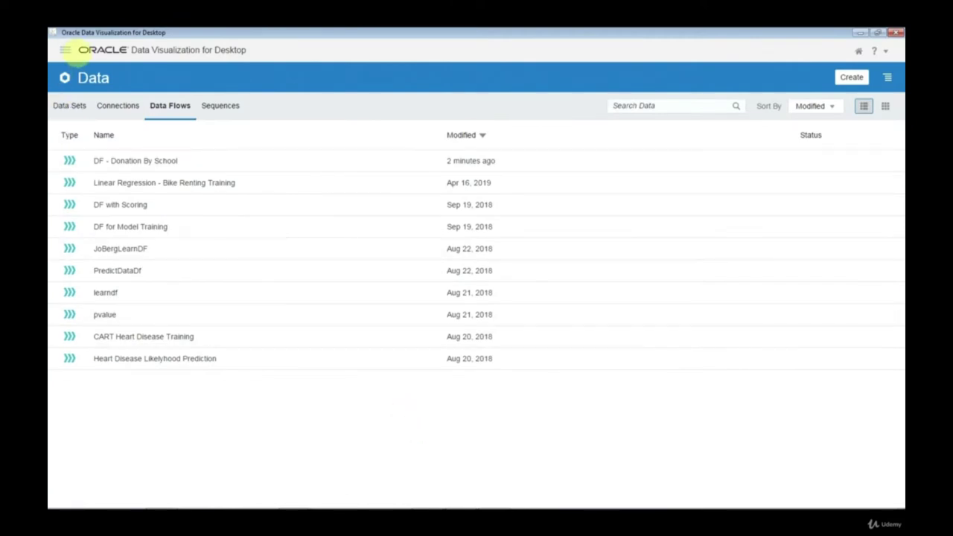
pyautogui.click(65, 50)
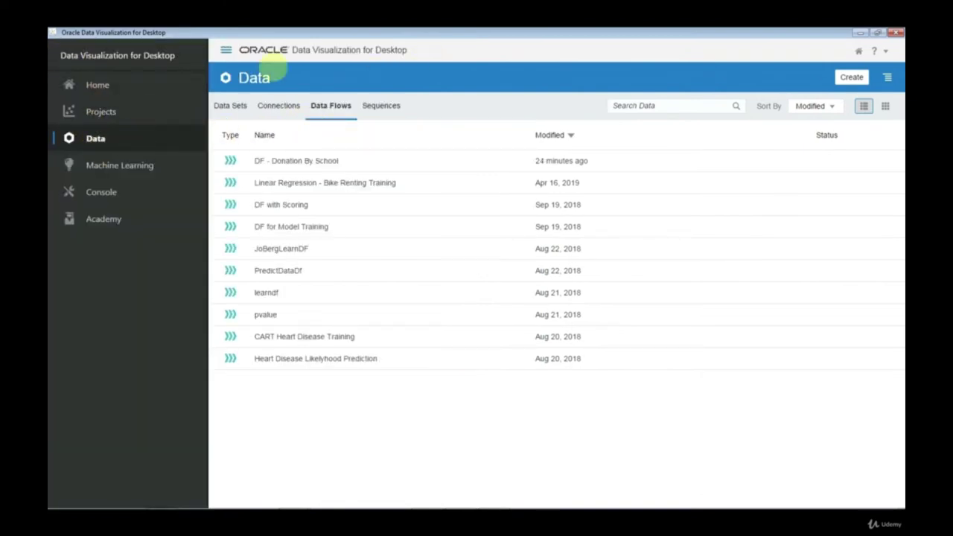
pyautogui.click(226, 50)
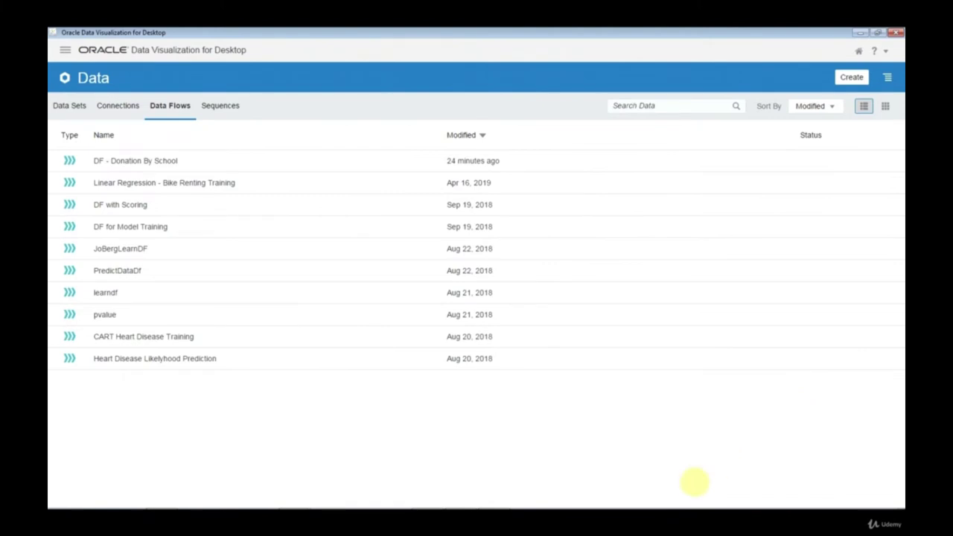
pyautogui.click(893, 162)
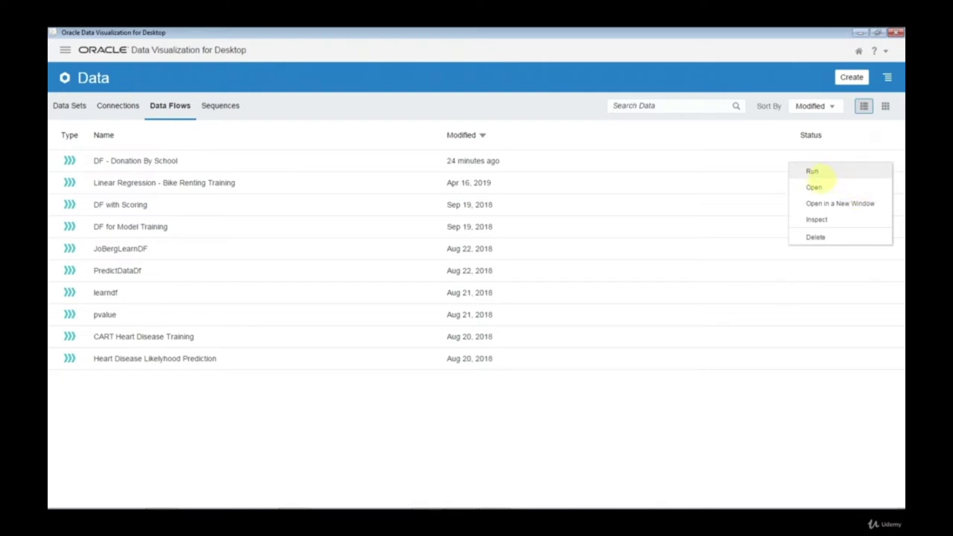
# Step: Run DF - Donation By School, check Donations By School under Data Sets, then return to Data Flows
pyautogui.click(811, 171)
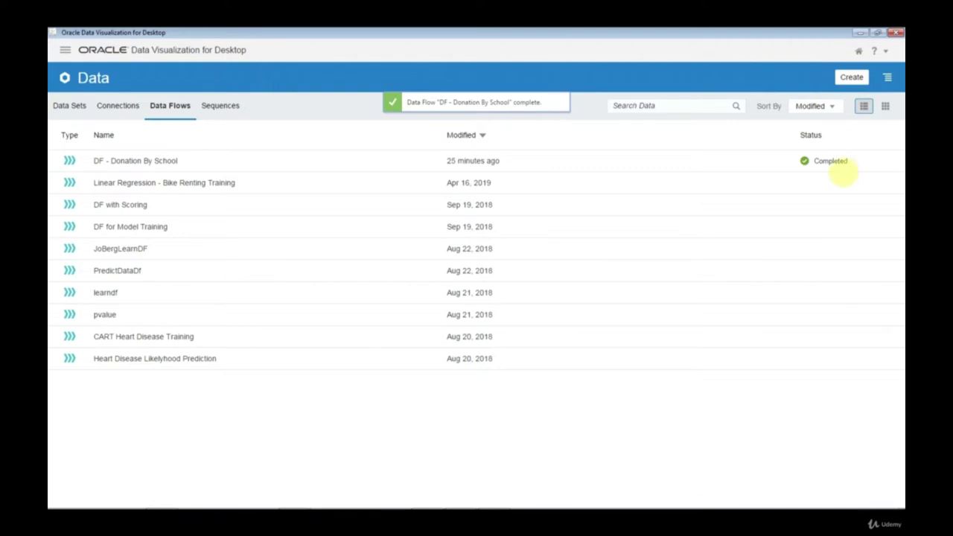
pyautogui.moveTo(550, 103)
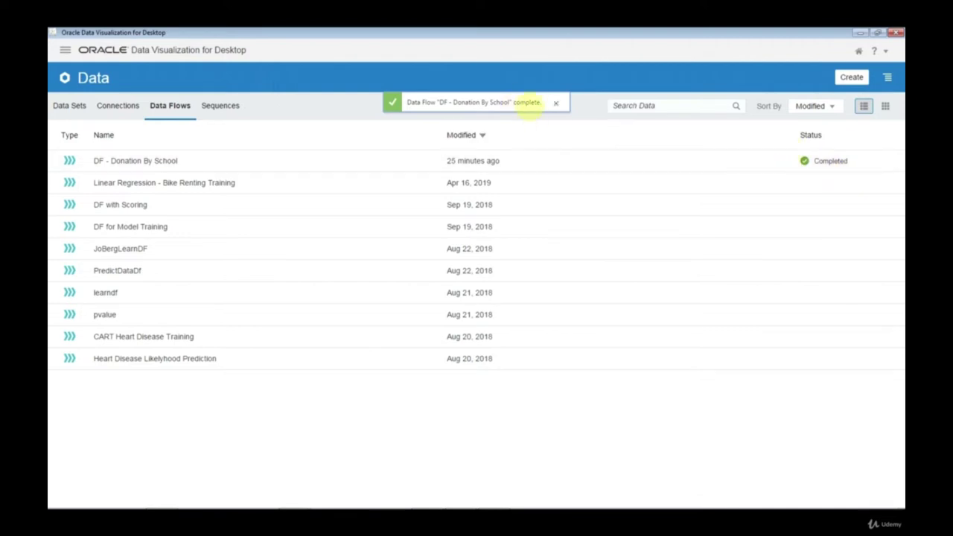
pyautogui.click(67, 106)
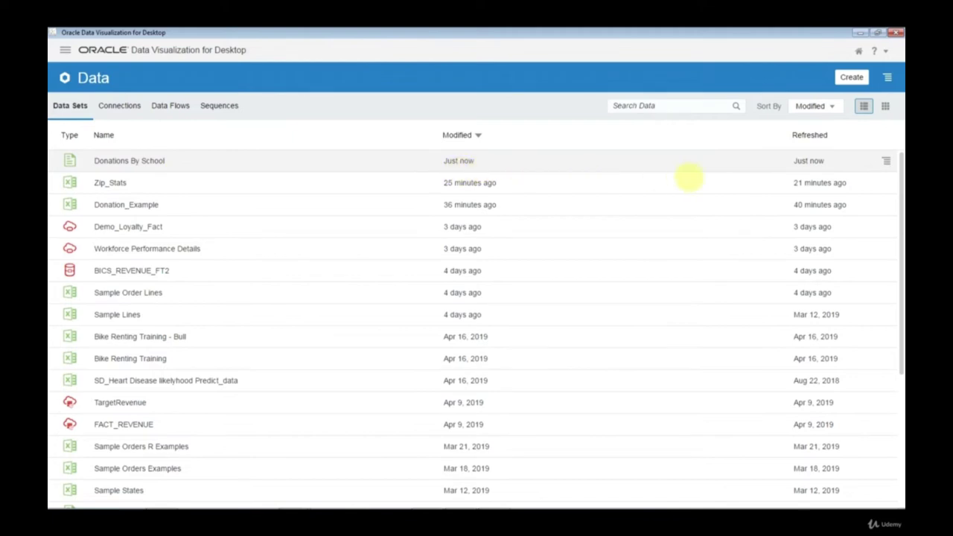
pyautogui.click(886, 161)
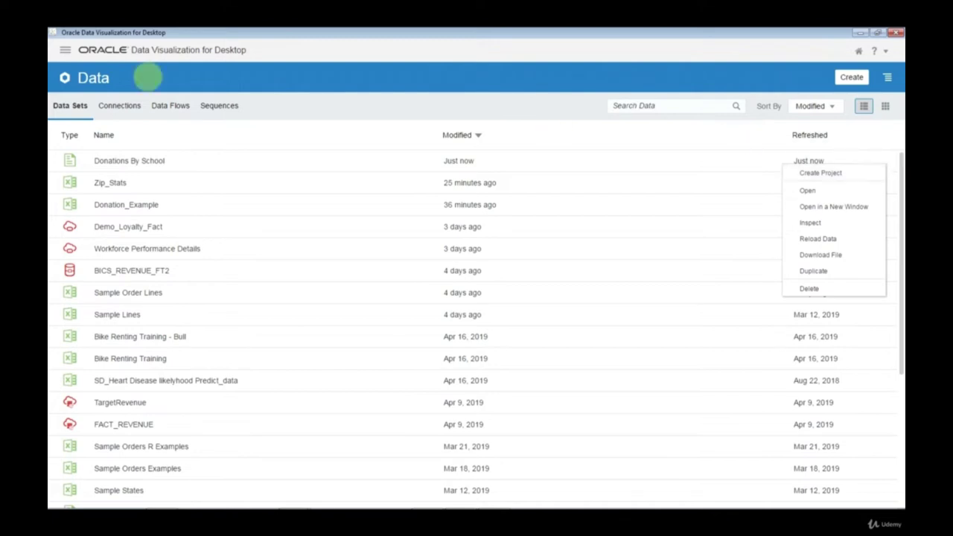
pyautogui.click(165, 108)
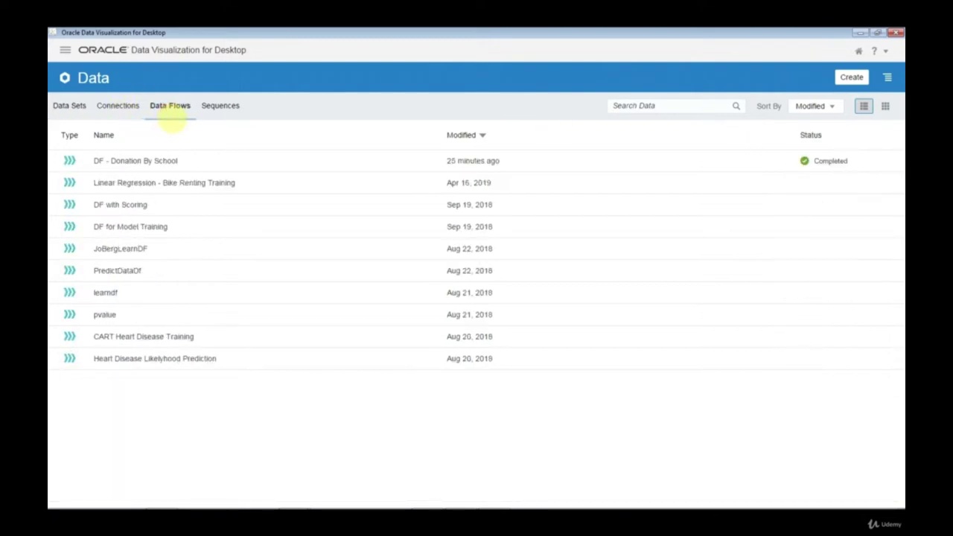
pyautogui.click(891, 161)
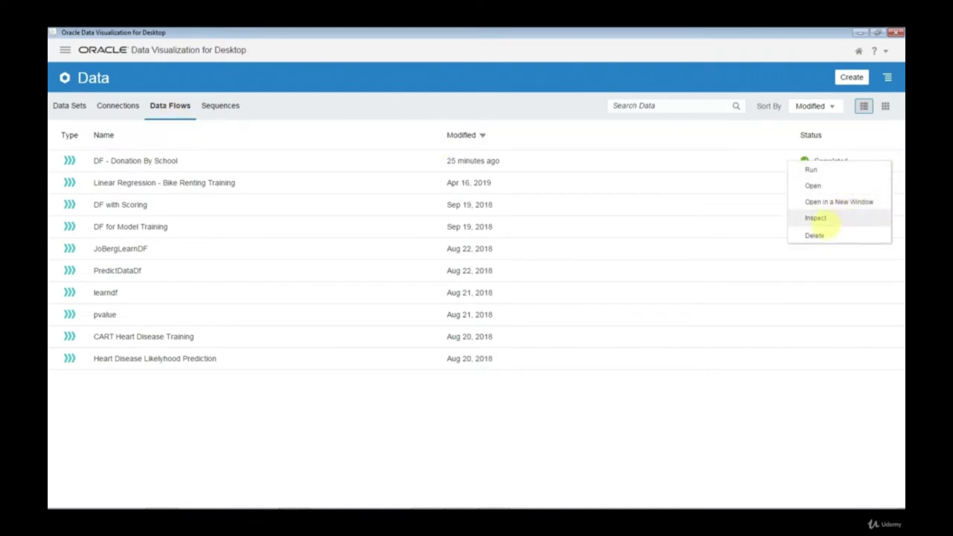
pyautogui.click(819, 217)
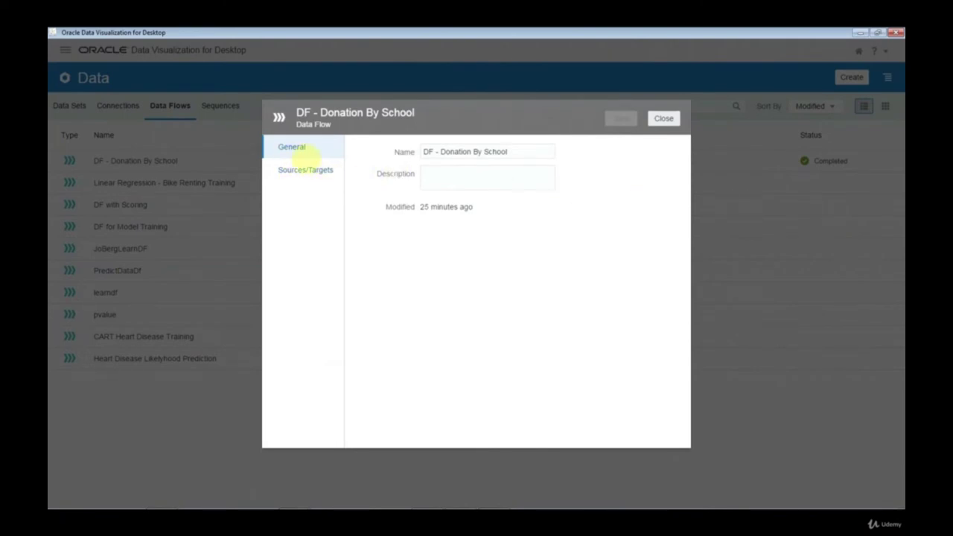
pyautogui.click(309, 176)
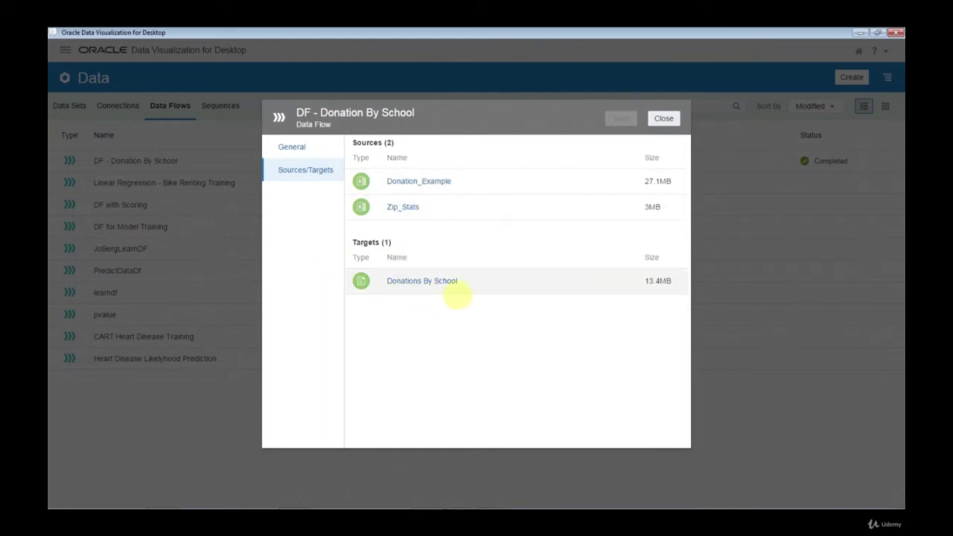
pyautogui.click(662, 119)
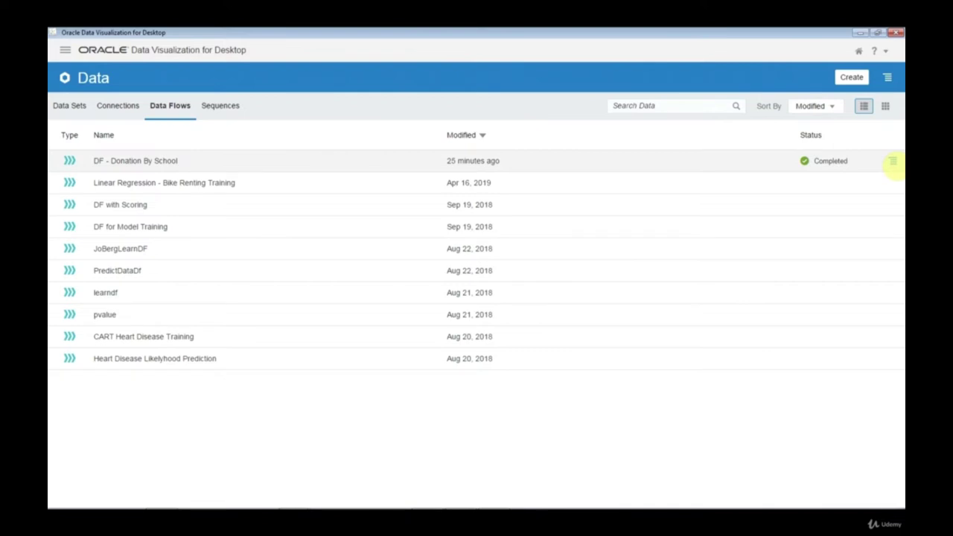
# Step: From the Data Sets list, create a new project from the Donations By School data set
pyautogui.click(893, 161)
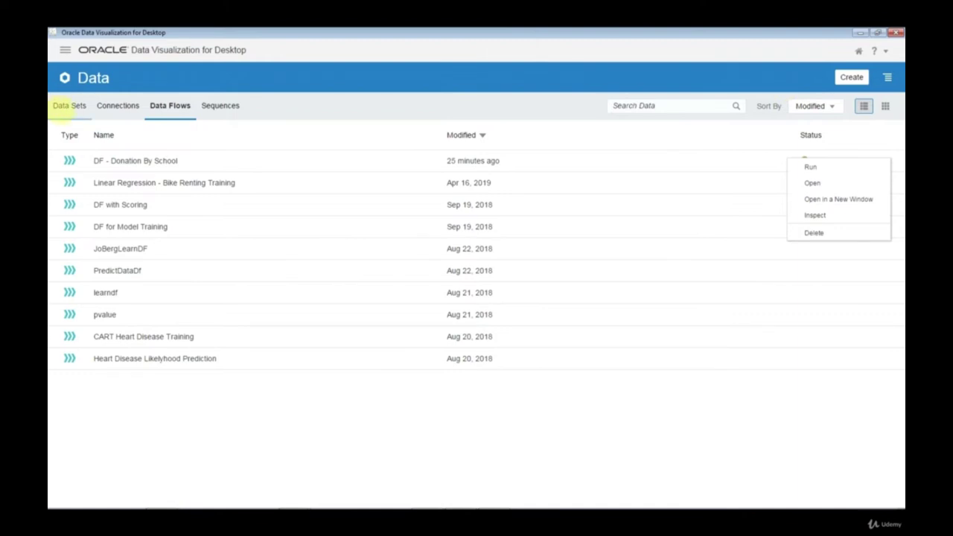
pyautogui.click(65, 105)
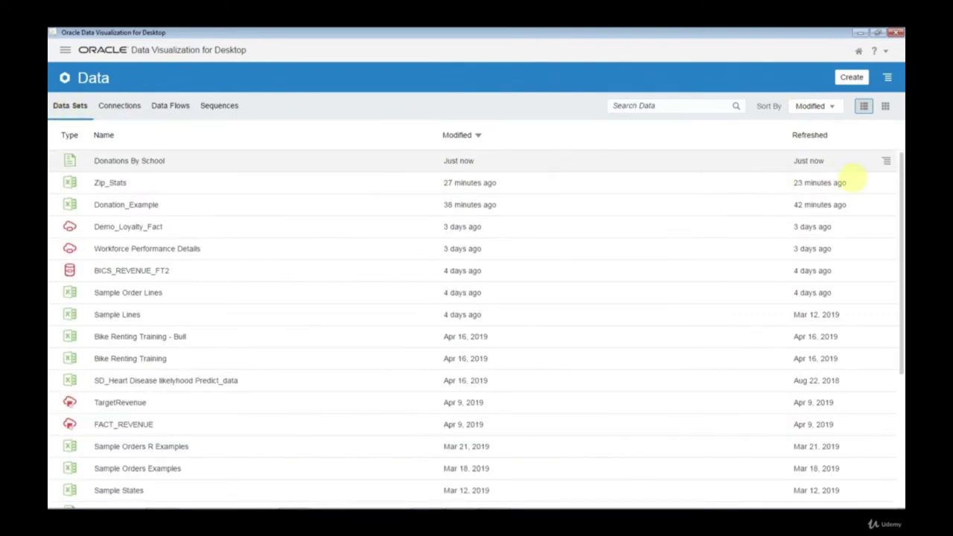
pyautogui.click(887, 161)
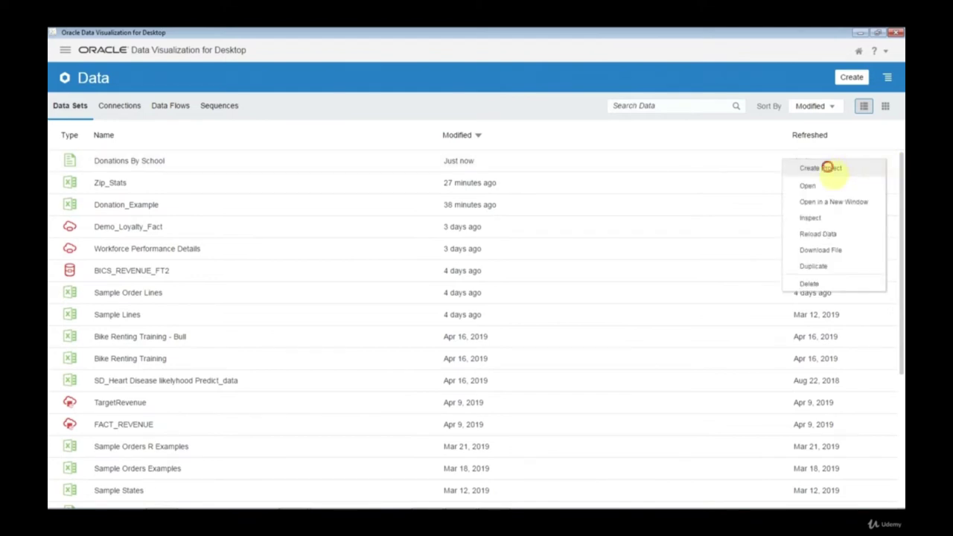
pyautogui.click(827, 168)
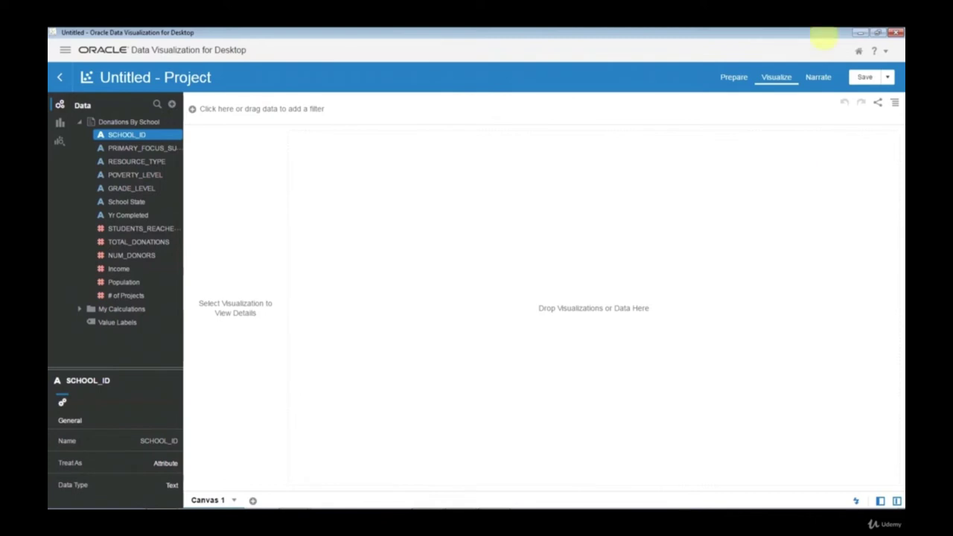
# Step: Build a best-fit scatter chart from School State, TOTAL_DONATIONS and Population
pyautogui.click(127, 201)
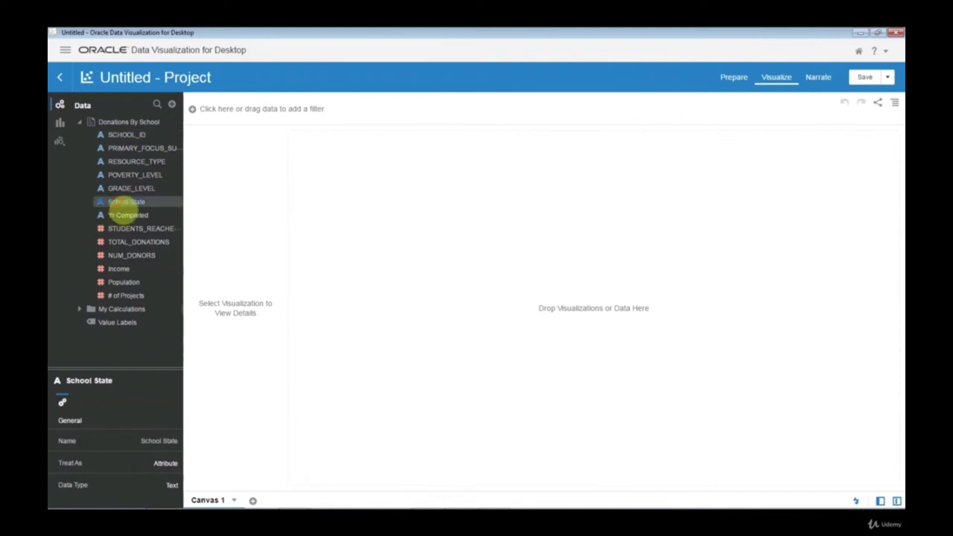
pyautogui.keyDown('ctrl'); pyautogui.click(138, 242); pyautogui.keyUp('ctrl')
pyautogui.keyDown('ctrl'); pyautogui.click(125, 283); pyautogui.keyUp('ctrl')
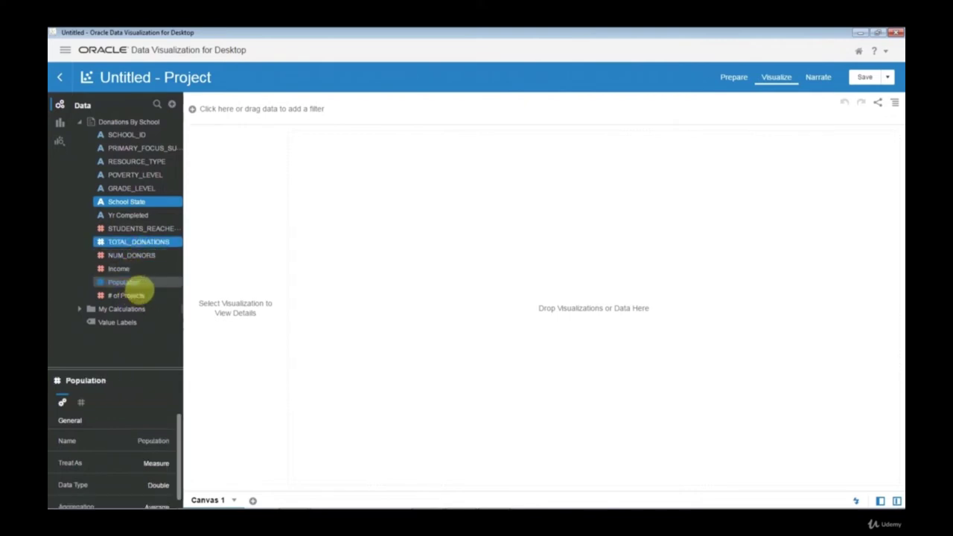
pyautogui.rightClick(140, 289)
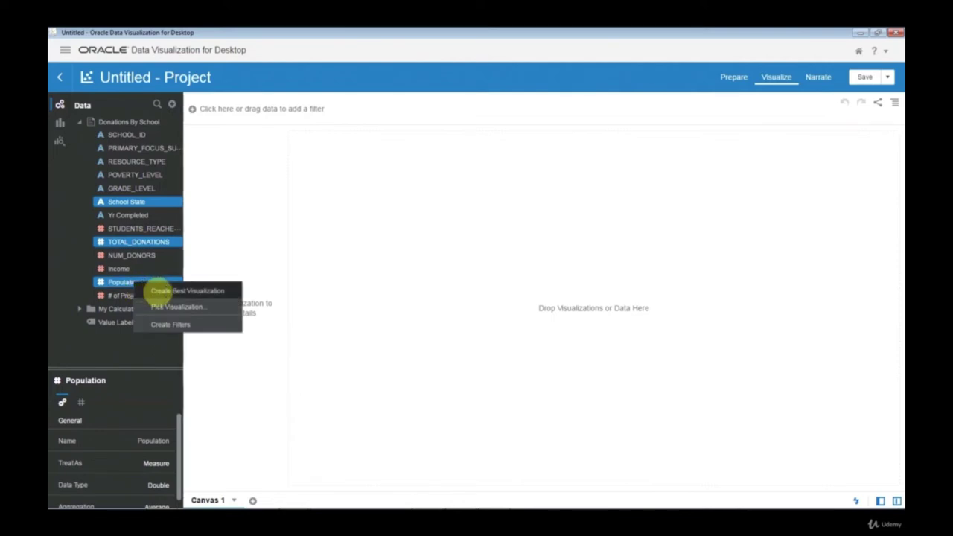
pyautogui.click(171, 290)
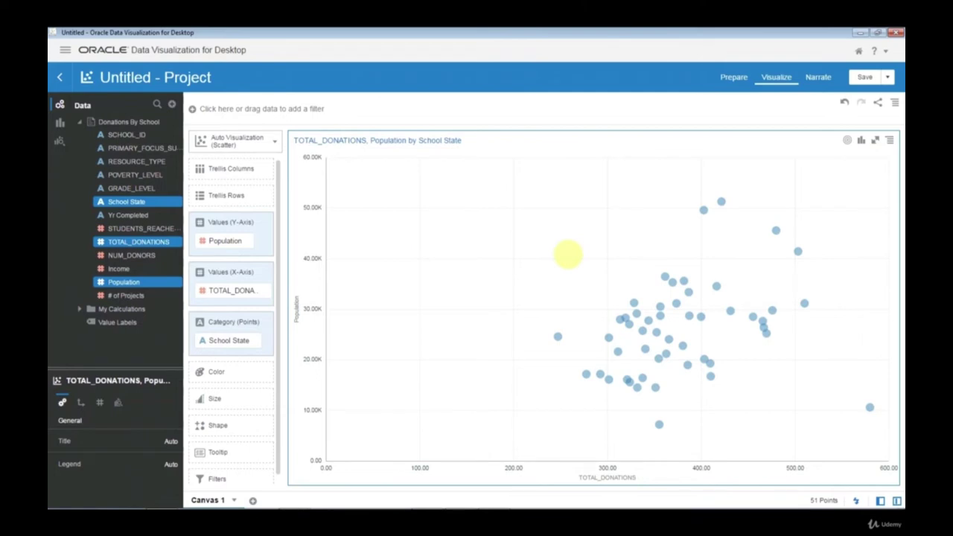
pyautogui.moveTo(723, 206)
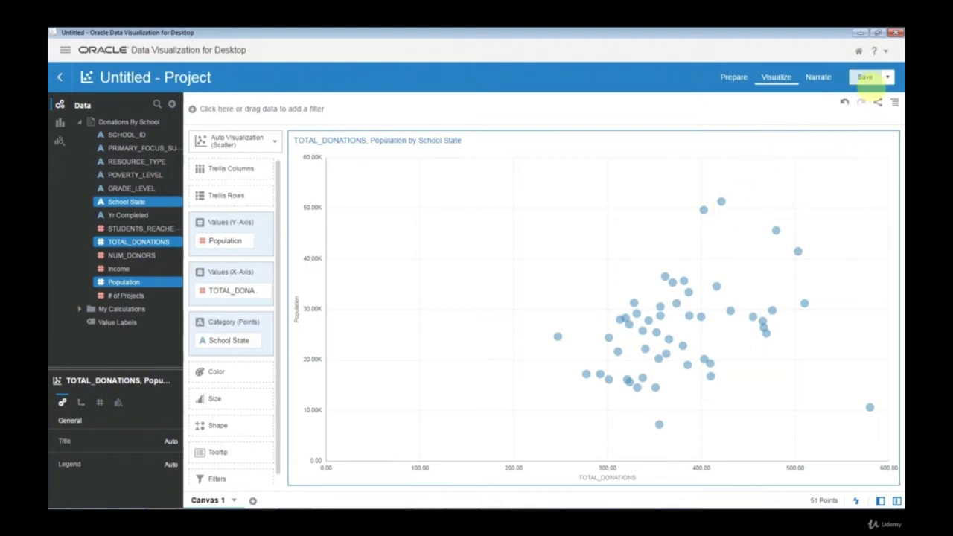
# Step: Save the project as 'Donations By School'
pyautogui.click(865, 77)
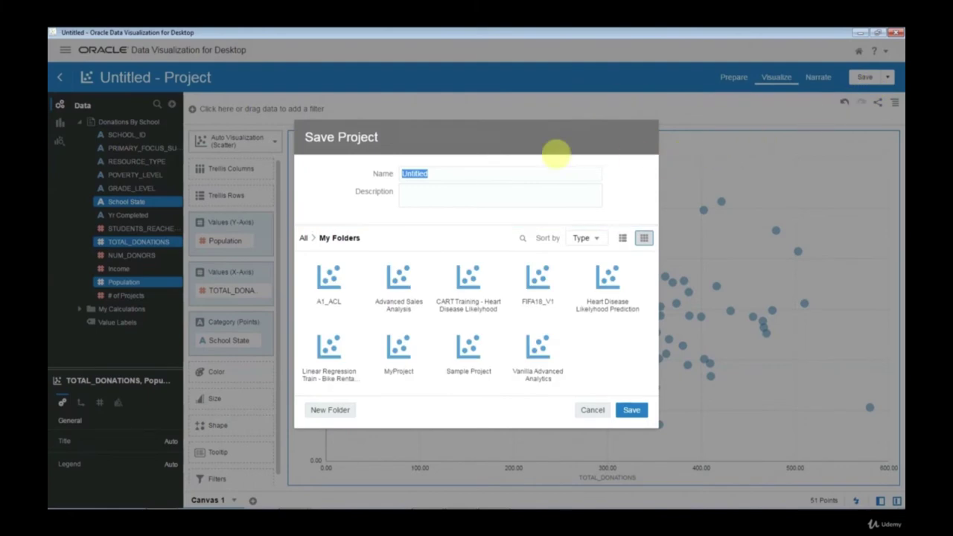
pyautogui.write('DF')
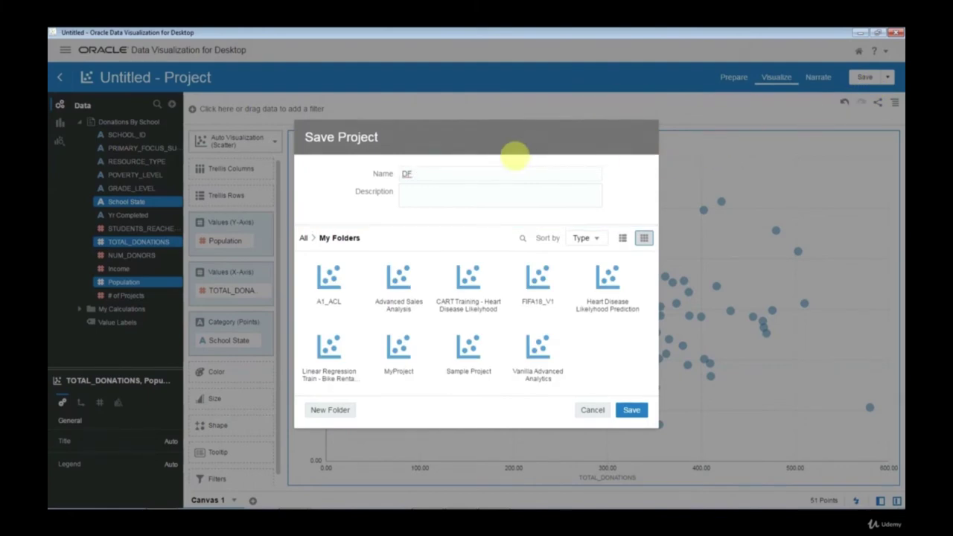
pyautogui.write('nations By School')
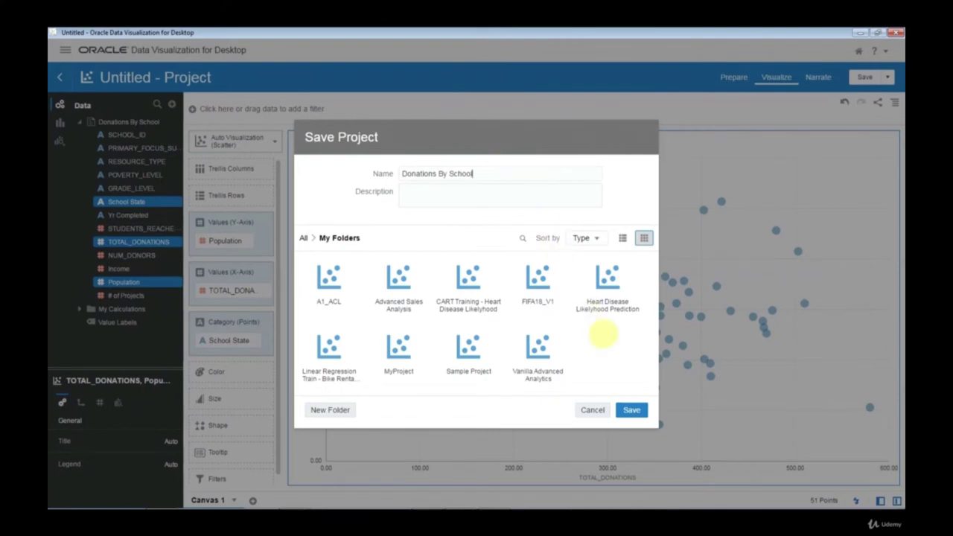
pyautogui.click(632, 410)
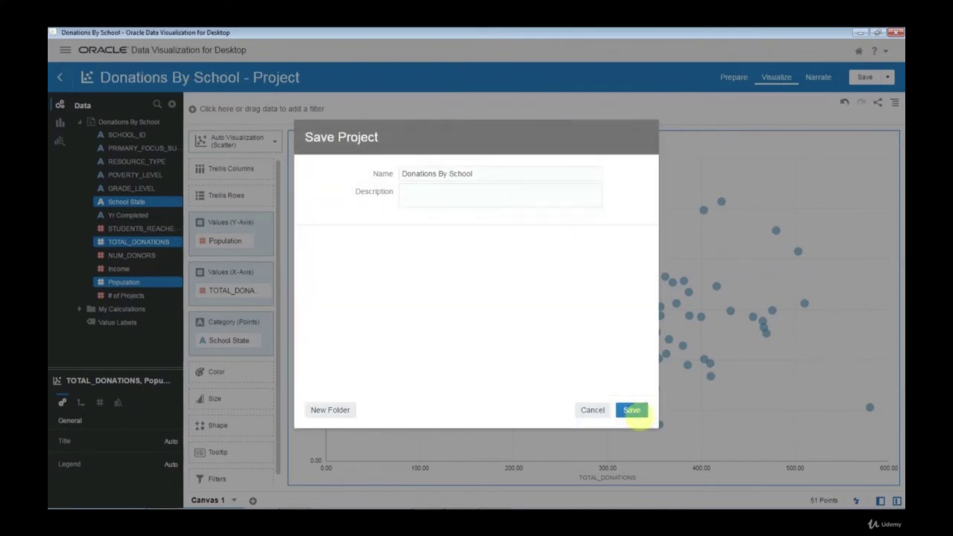
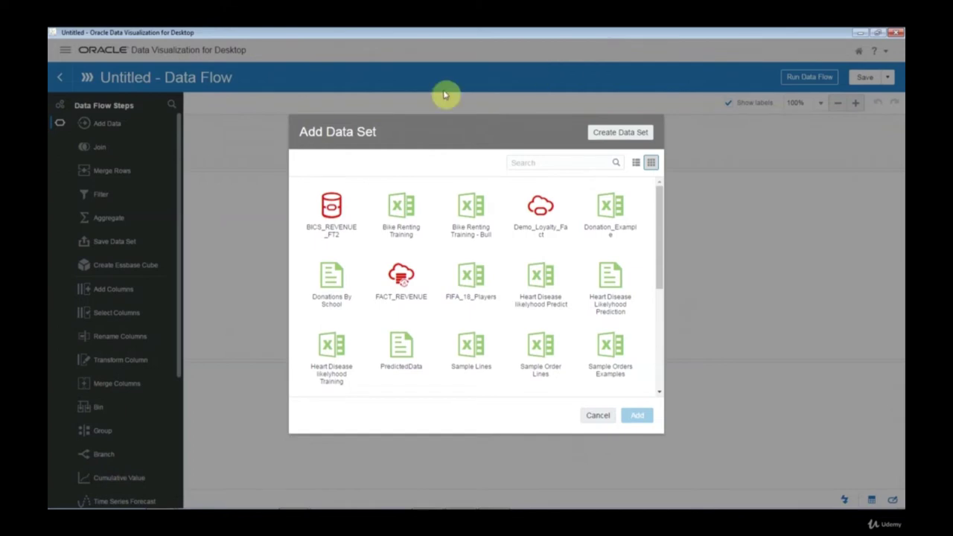
# Step: Add Donations By School as the flow's source and split it into two branches with a Branch step
pyautogui.click(330, 277)
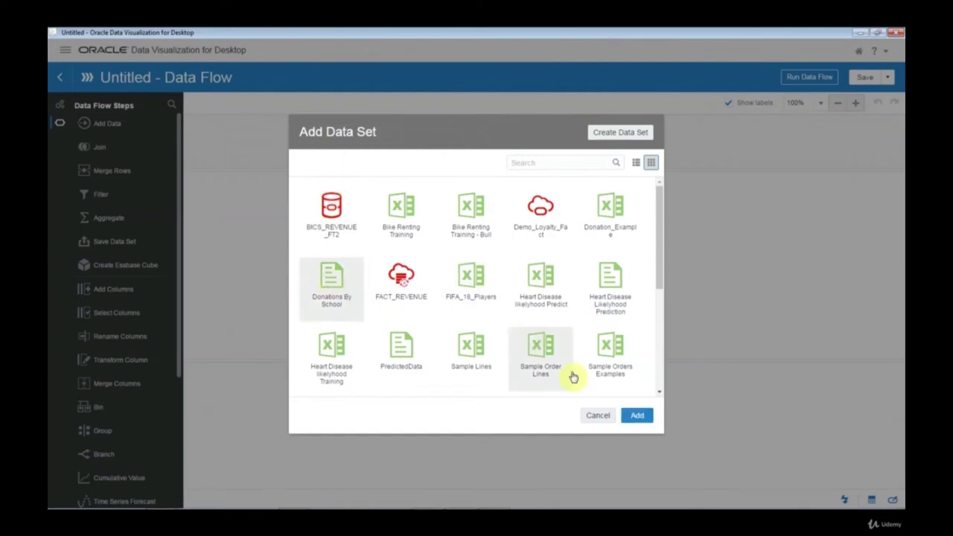
pyautogui.click(637, 417)
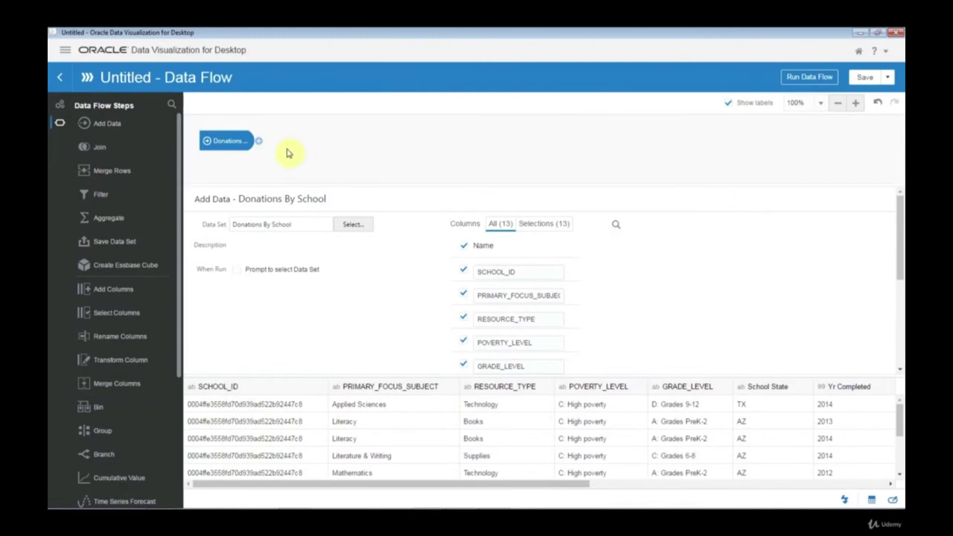
pyautogui.click(259, 143)
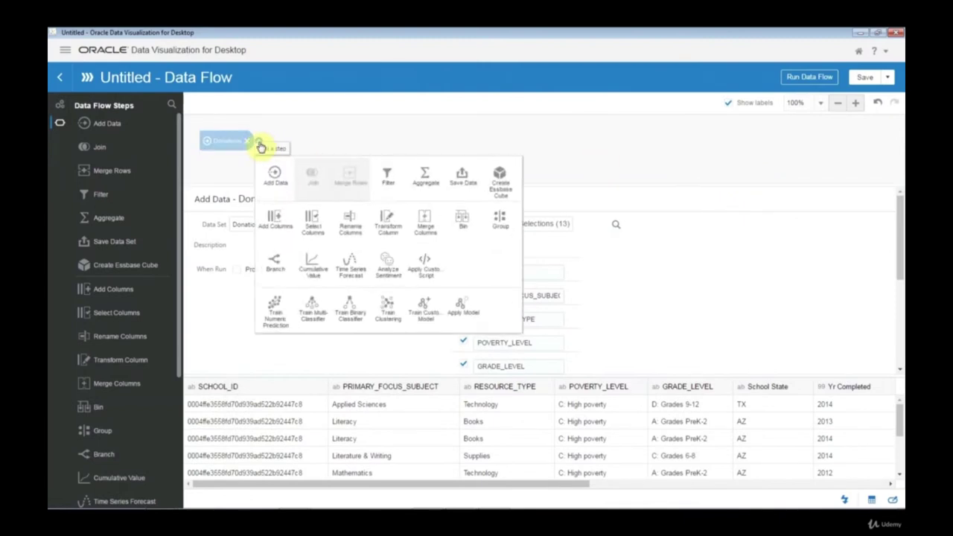
pyautogui.click(274, 260)
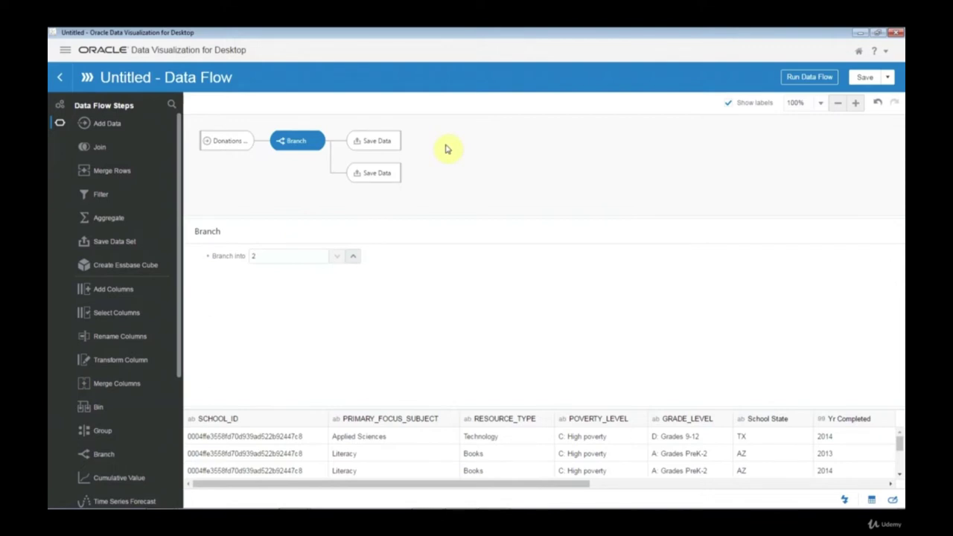
pyautogui.moveTo(330, 147)
pyautogui.click(339, 146)
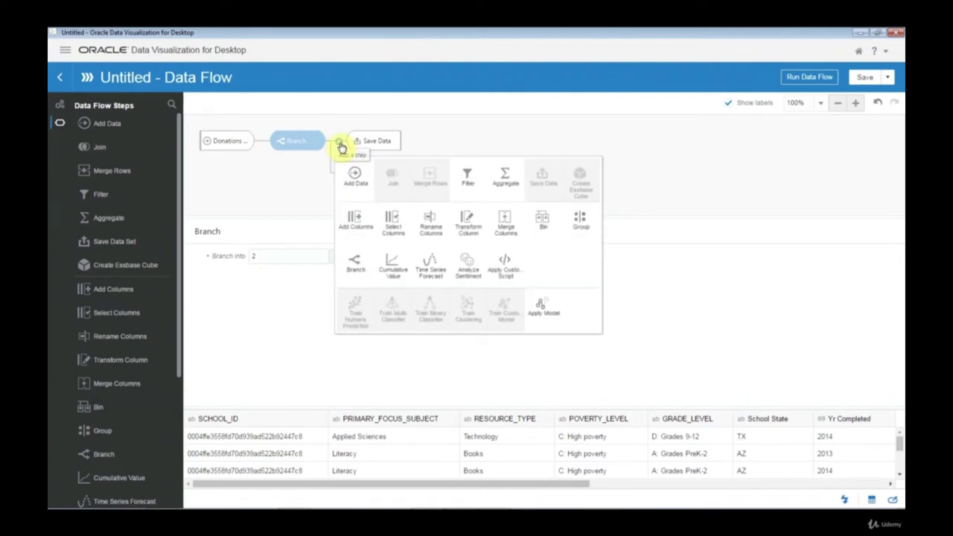
# Step: Add a Select Columns step keeping only PRIMARY_FOCUS_SUBJECT, SCHOOL_ID, TOTAL_DONATIONS and NUM_DONORS
pyautogui.click(391, 221)
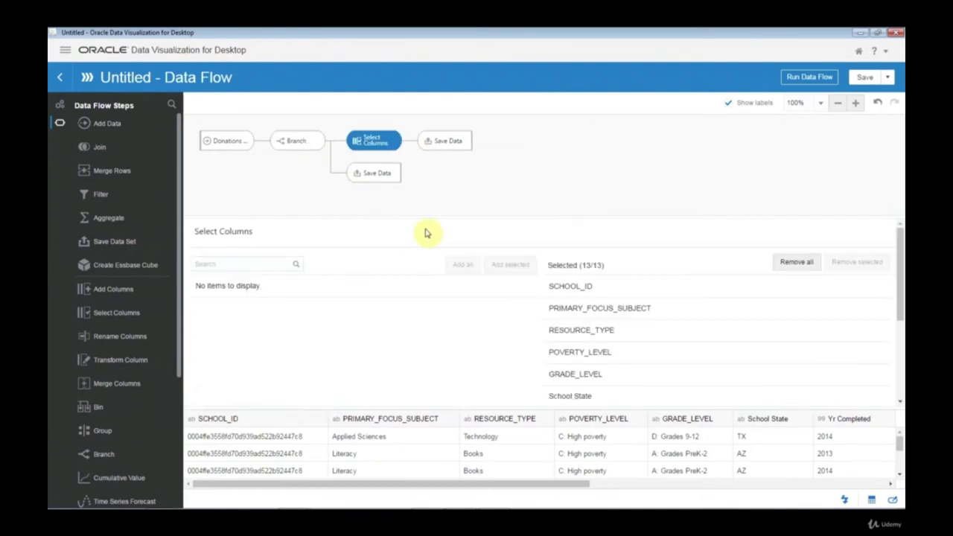
pyautogui.click(796, 264)
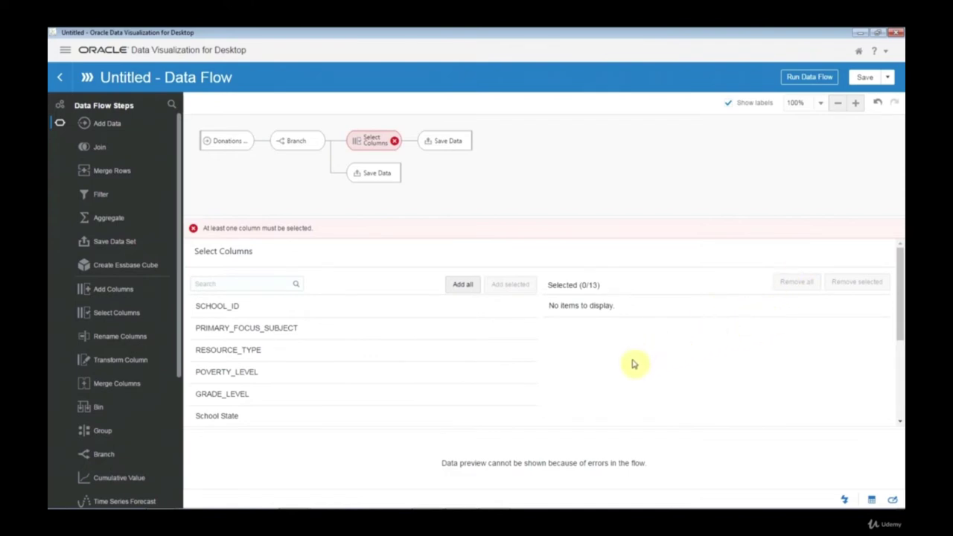
pyautogui.click(304, 324)
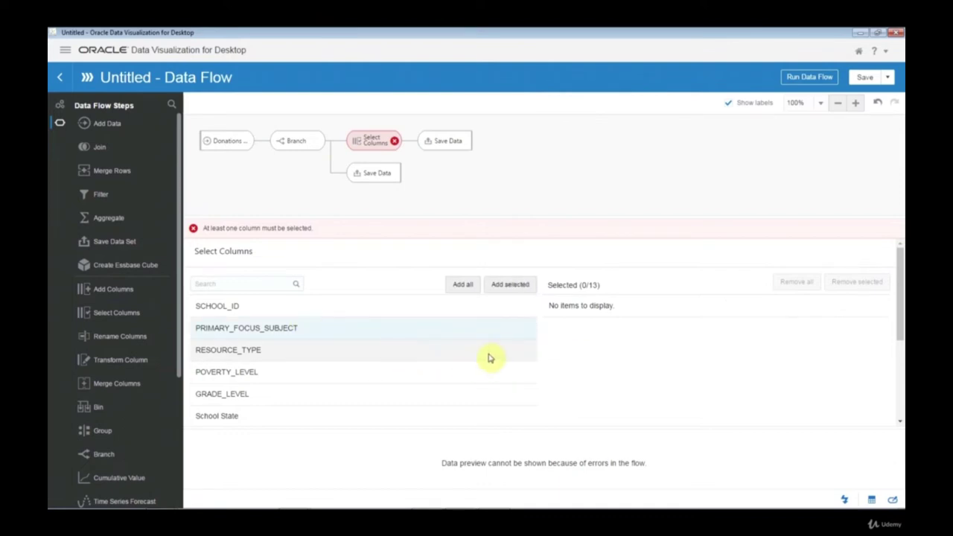
pyautogui.moveTo(532, 327); pyautogui.dragTo(234, 253)
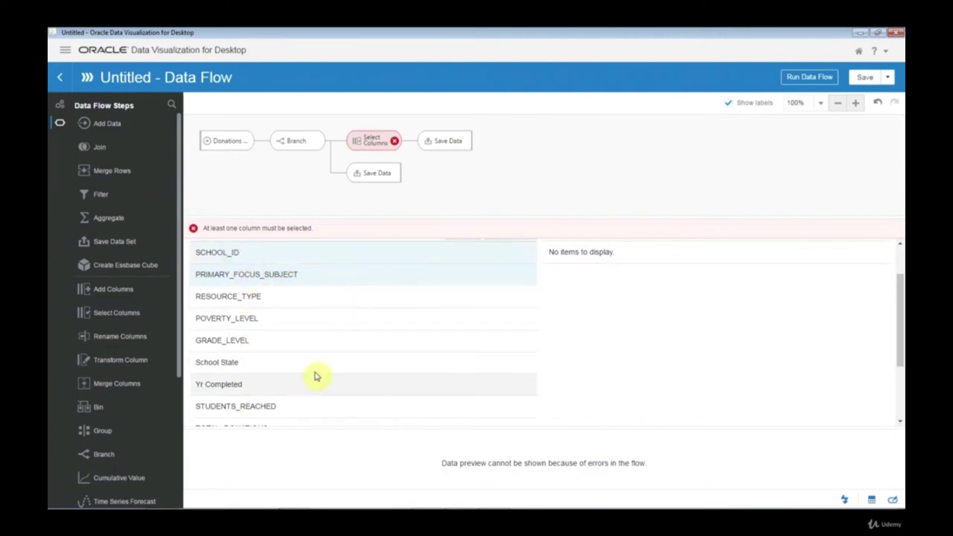
pyautogui.scroll(-4, 360, 366)
pyautogui.click(253, 327)
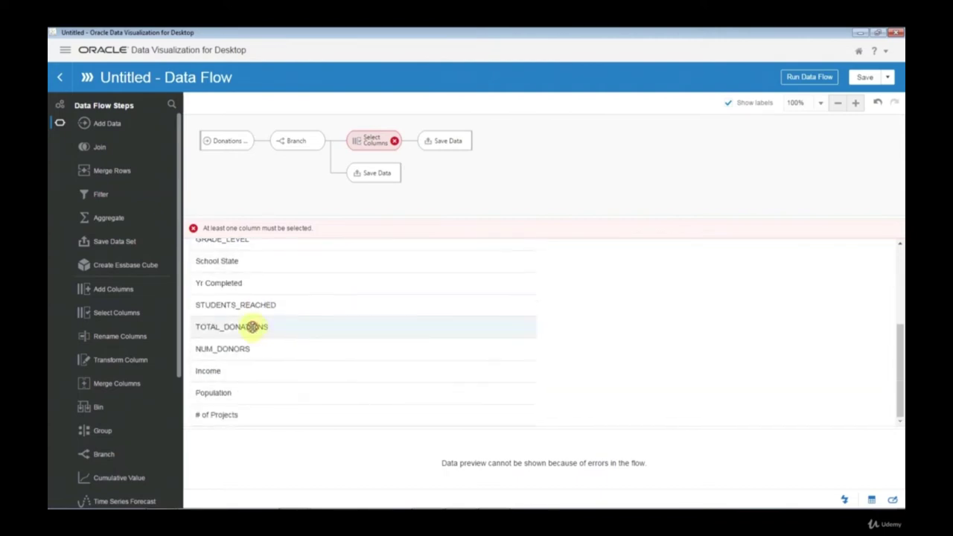
pyautogui.moveTo(252, 326); pyautogui.dragTo(245, 347)
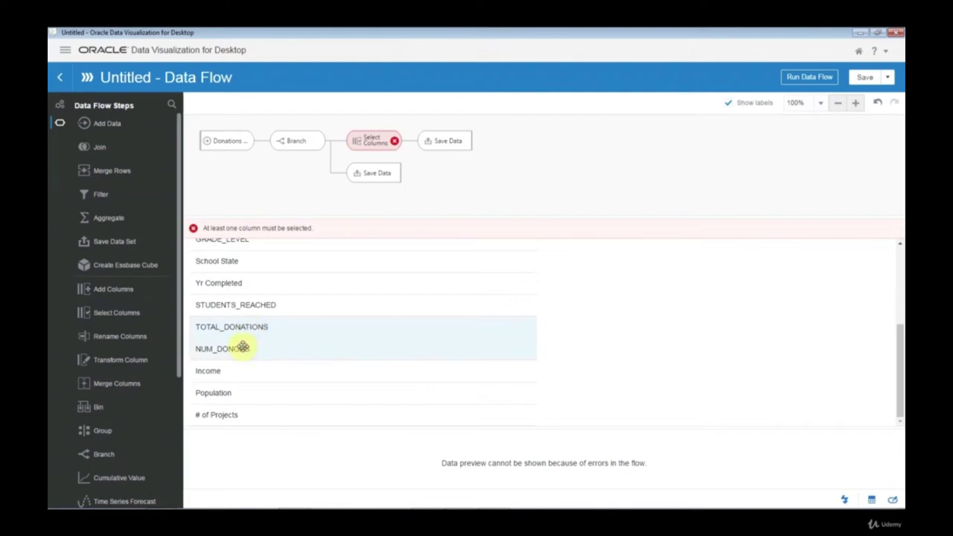
pyautogui.scroll(6, 656, 364)
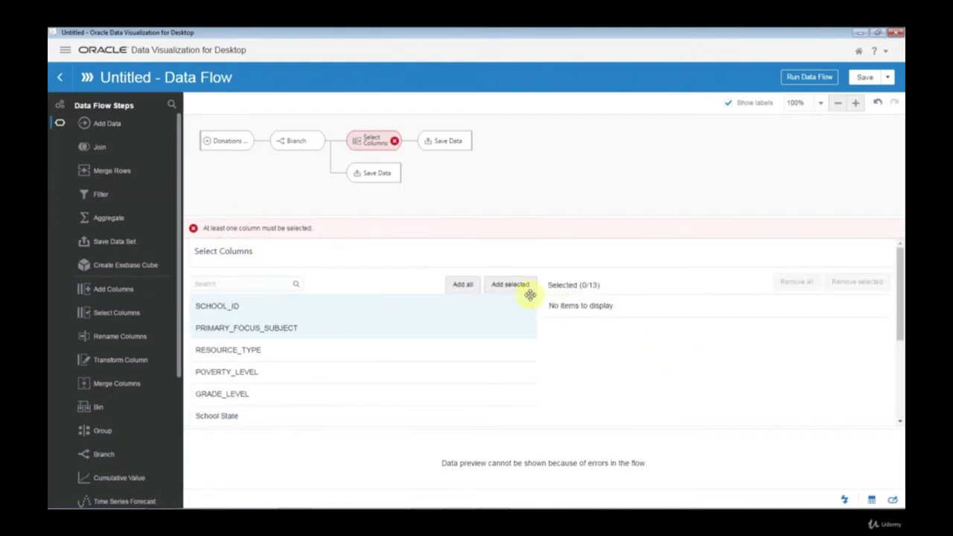
pyautogui.click(508, 286)
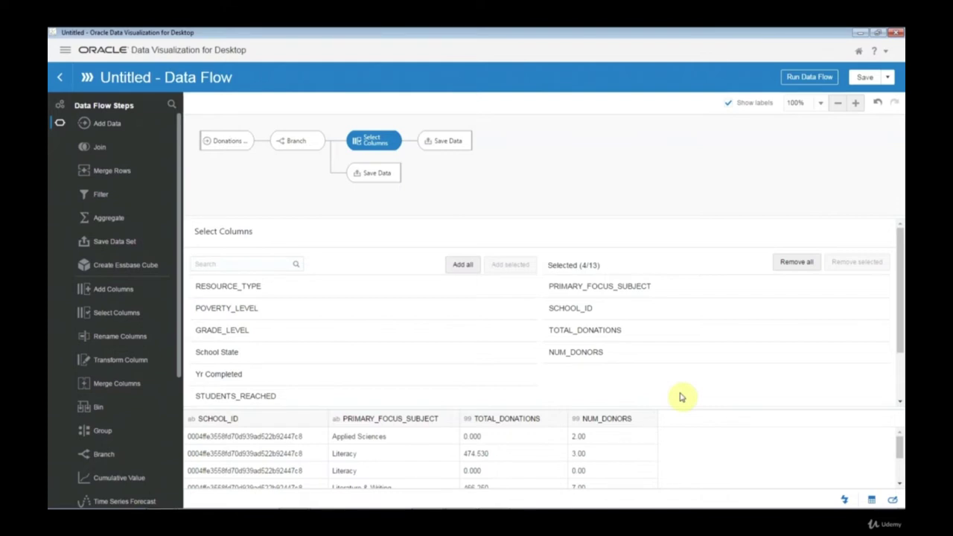
pyautogui.moveTo(454, 158); pyautogui.dragTo(411, 141)
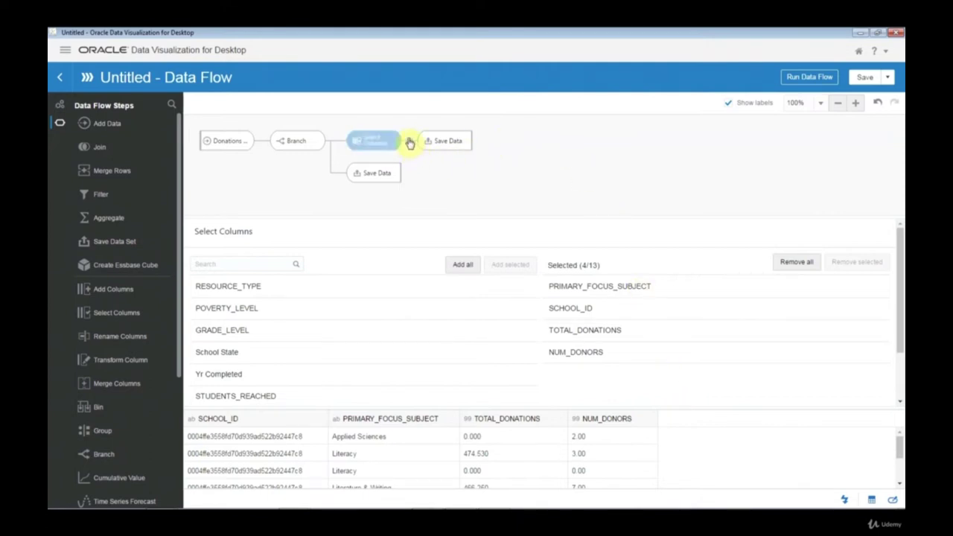
# Step: Add an Aggregate step and drop ' Sum' from the TOTAL_DONATIONS and NUM_DONORS output names
pyautogui.click(410, 142)
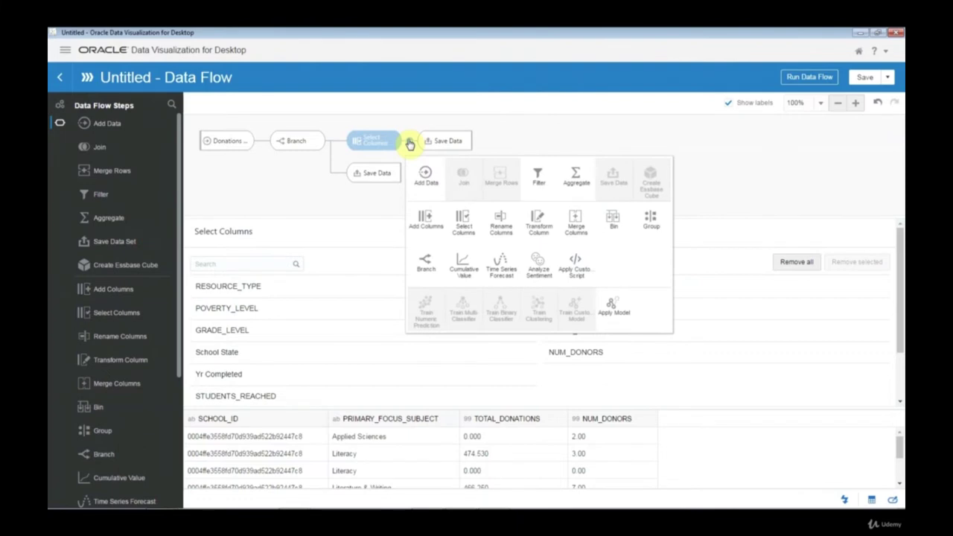
pyautogui.click(578, 179)
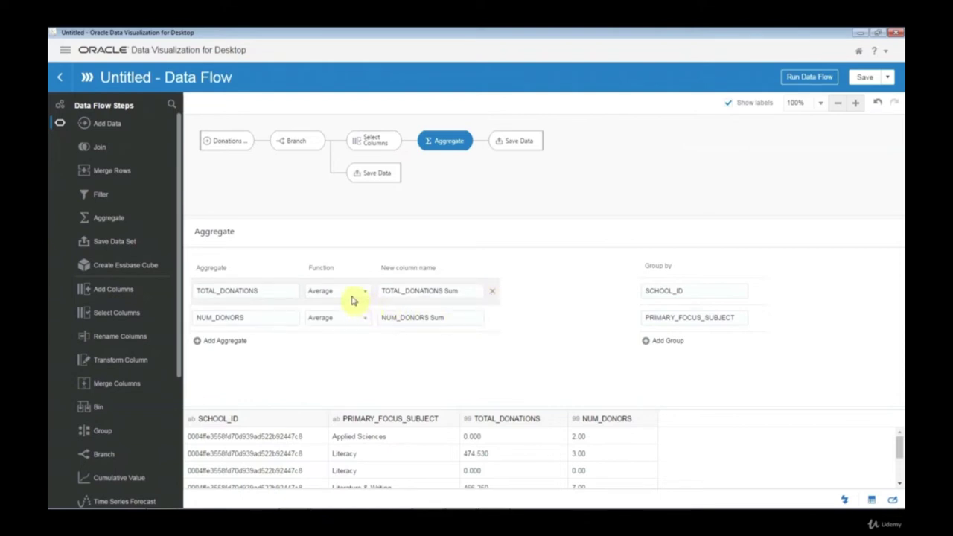
pyautogui.moveTo(442, 291); pyautogui.dragTo(462, 292)
pyautogui.press('BackSpace')
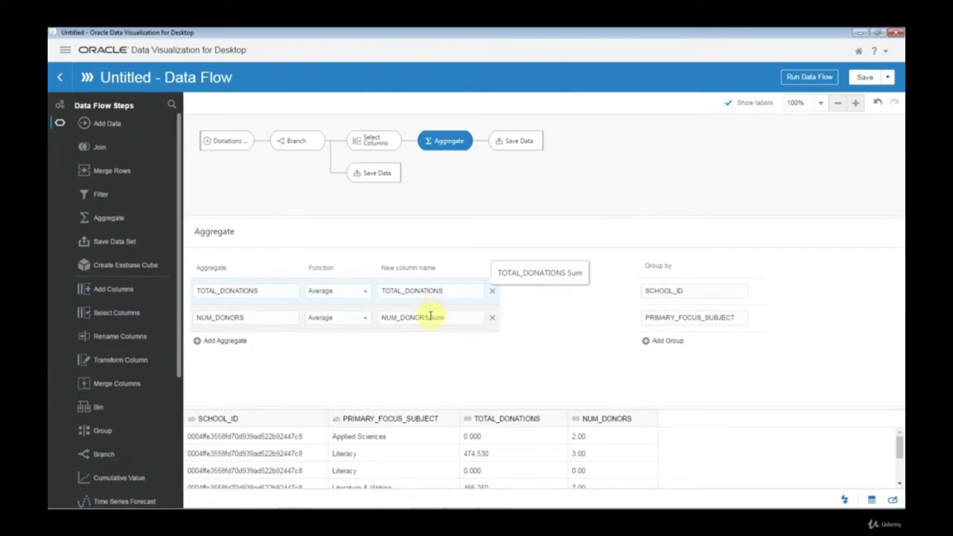
pyautogui.moveTo(430, 315); pyautogui.dragTo(451, 318)
pyautogui.press('BackSpace')
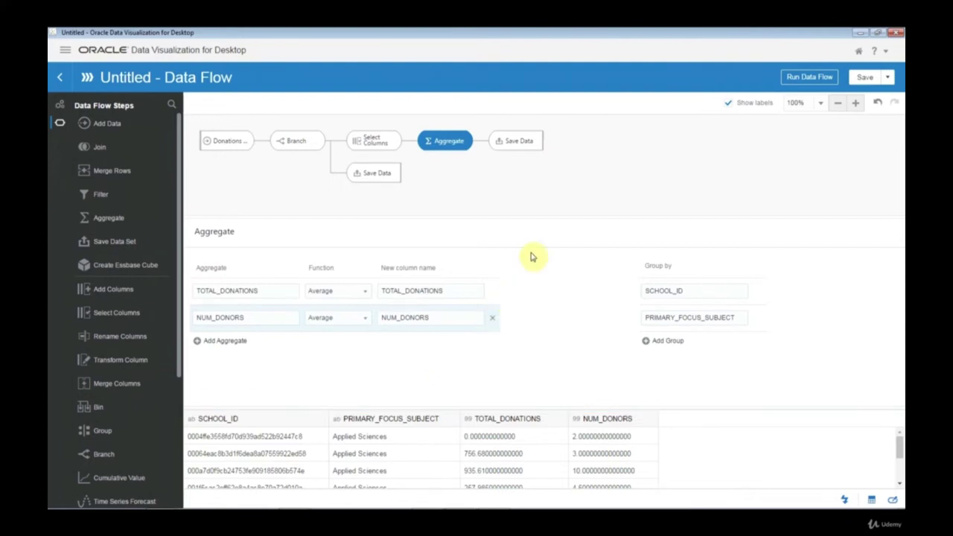
# Step: Name the branch's Save Data output 'Donations By Subject'
pyautogui.click(519, 146)
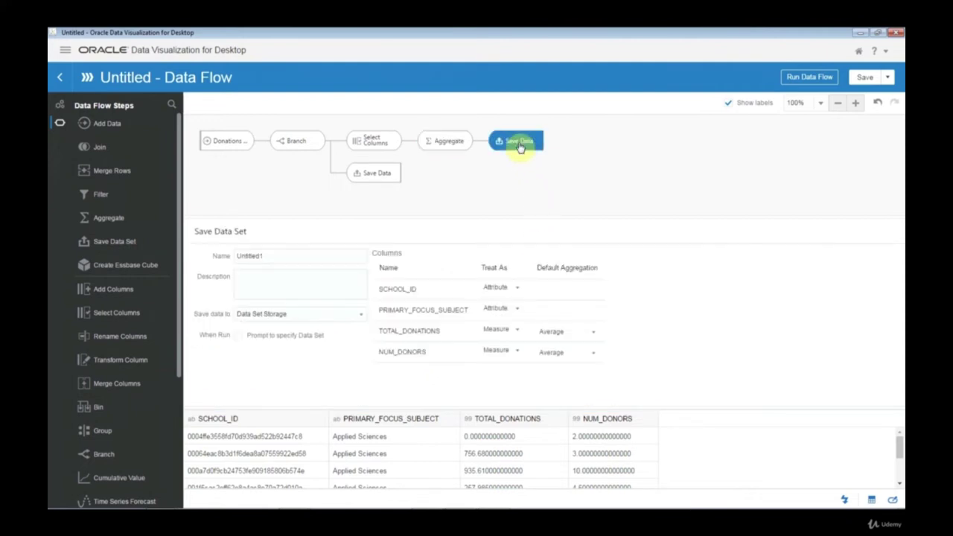
pyautogui.doubleClick(268, 257)
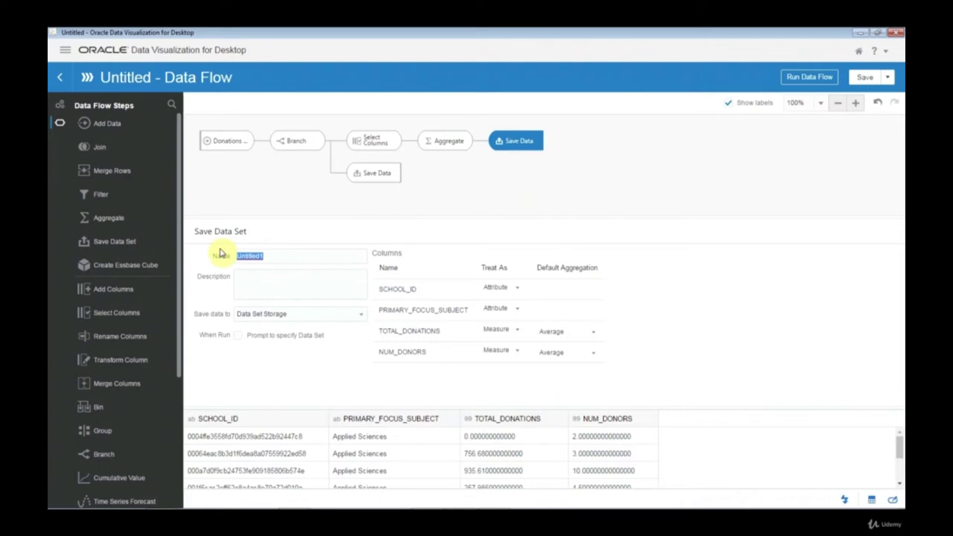
pyautogui.write('Donations By Subject')
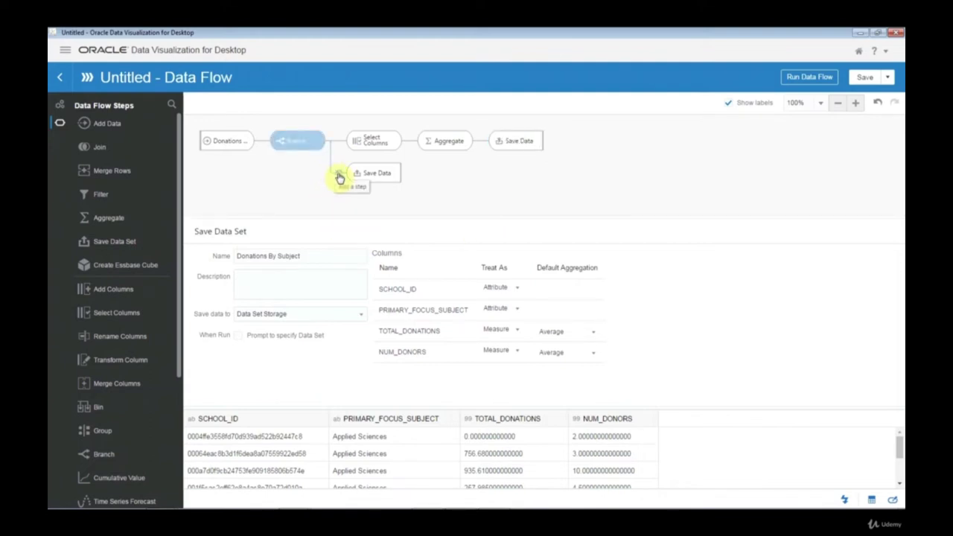
# Step: Add Select Columns to the second branch keeping School State, SCHOOL_ID, TOTAL_DONATIONS and NUM_DONORS
pyautogui.click(339, 177)
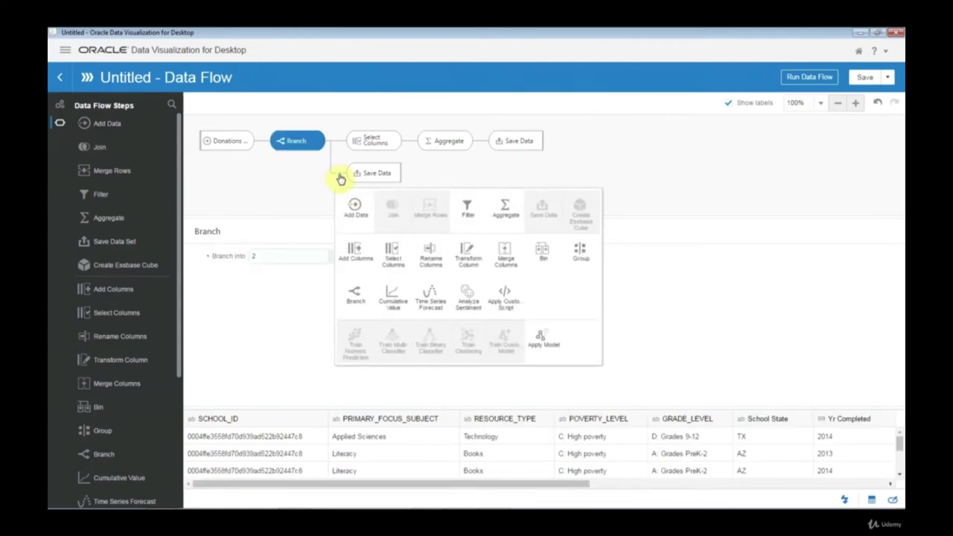
pyautogui.click(392, 253)
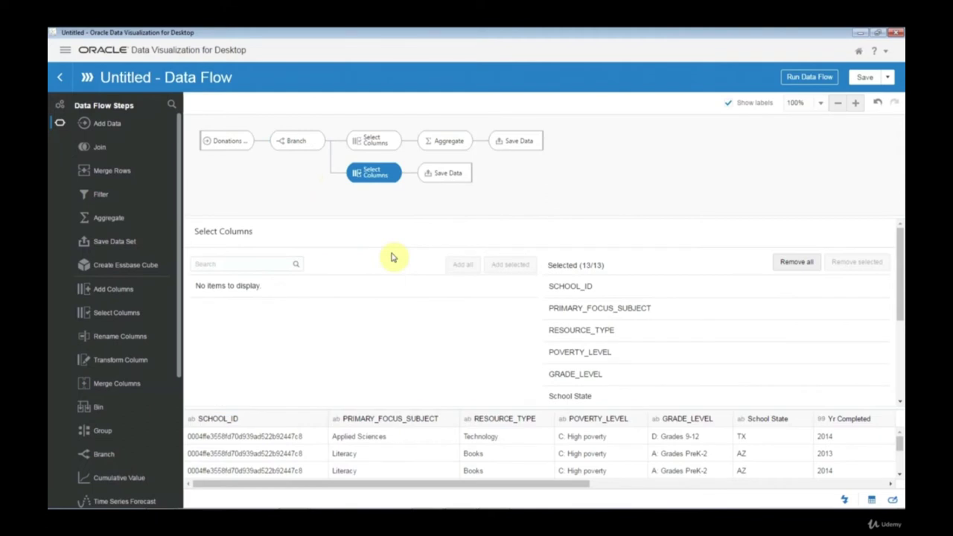
pyautogui.click(795, 262)
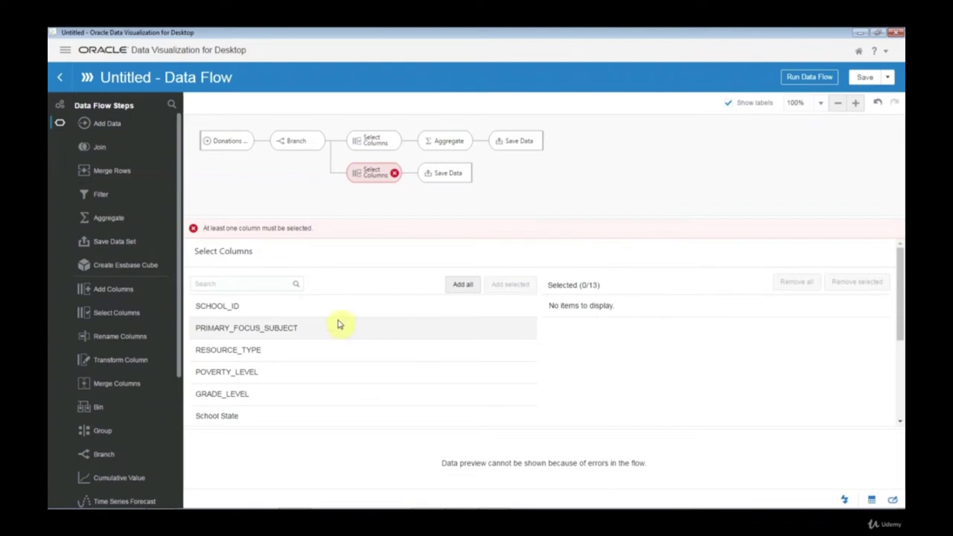
pyautogui.click(261, 409)
pyautogui.scroll(-3, 364, 340)
pyautogui.scroll(5, 364, 340)
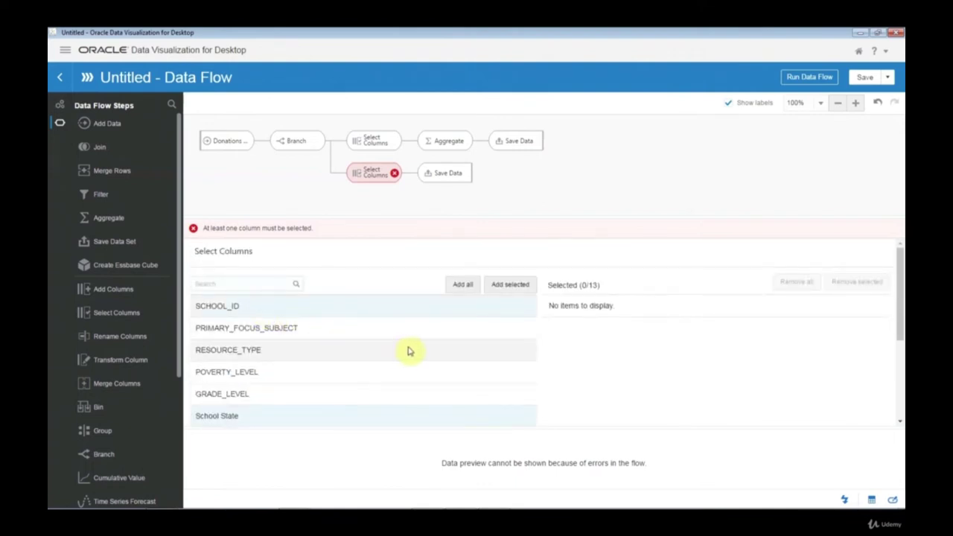
pyautogui.scroll(-5, 411, 351)
pyautogui.click(280, 326)
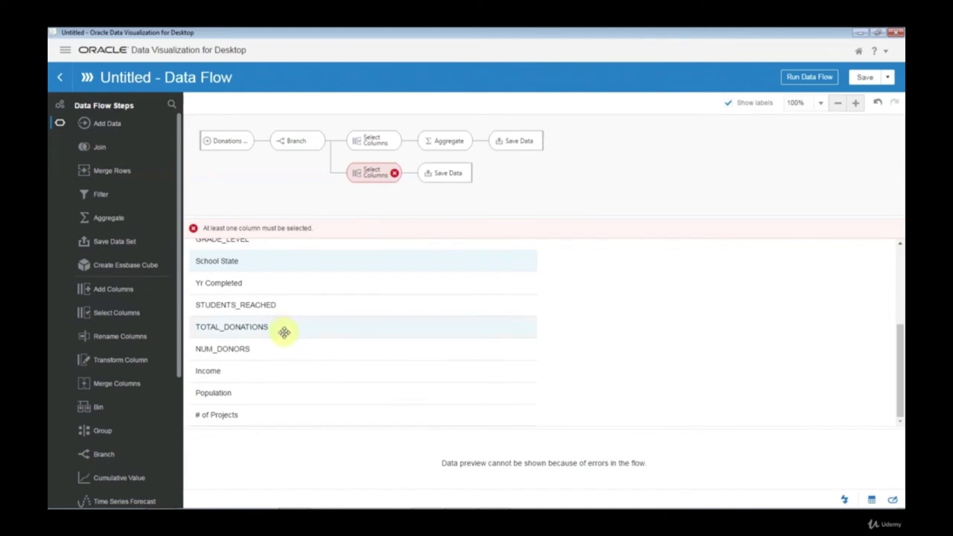
pyautogui.click(272, 346)
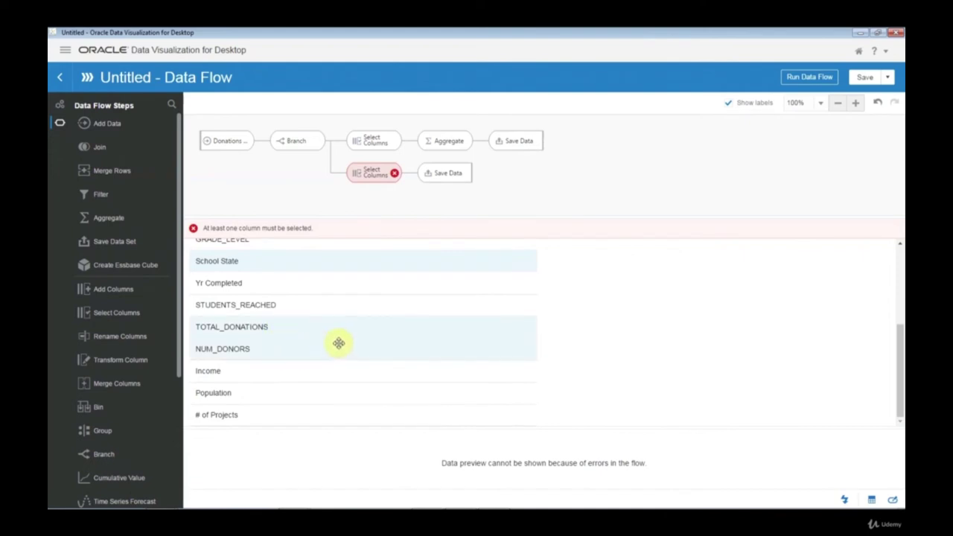
pyautogui.scroll(5, 717, 342)
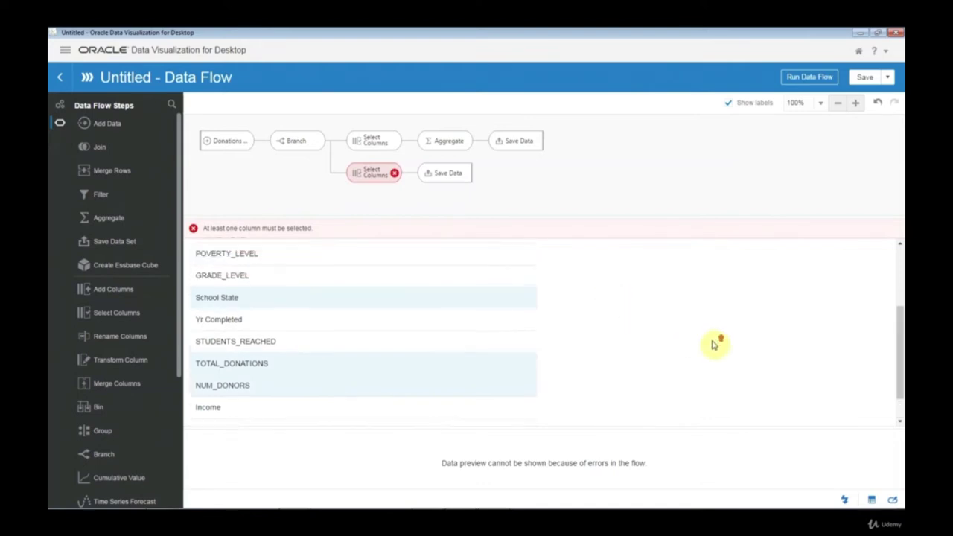
pyautogui.click(514, 286)
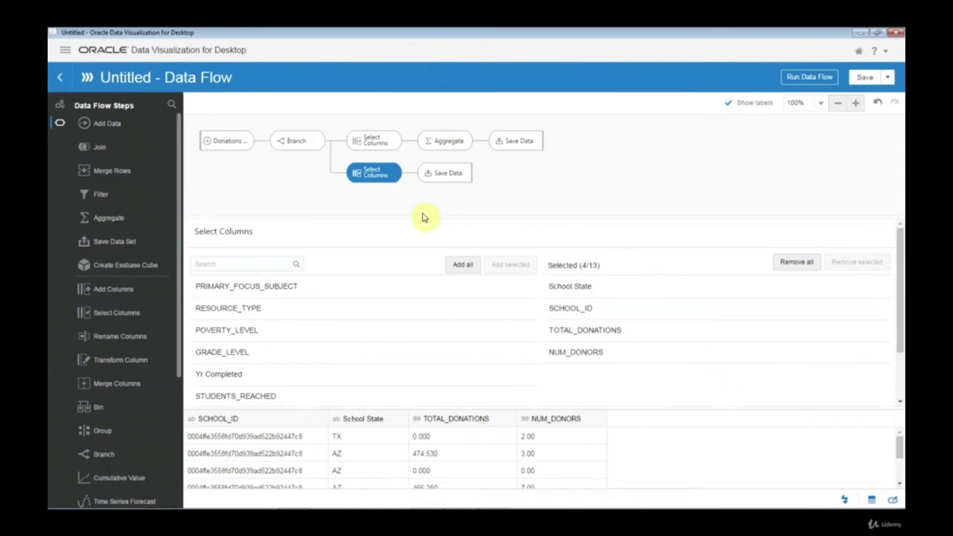
pyautogui.moveTo(411, 175)
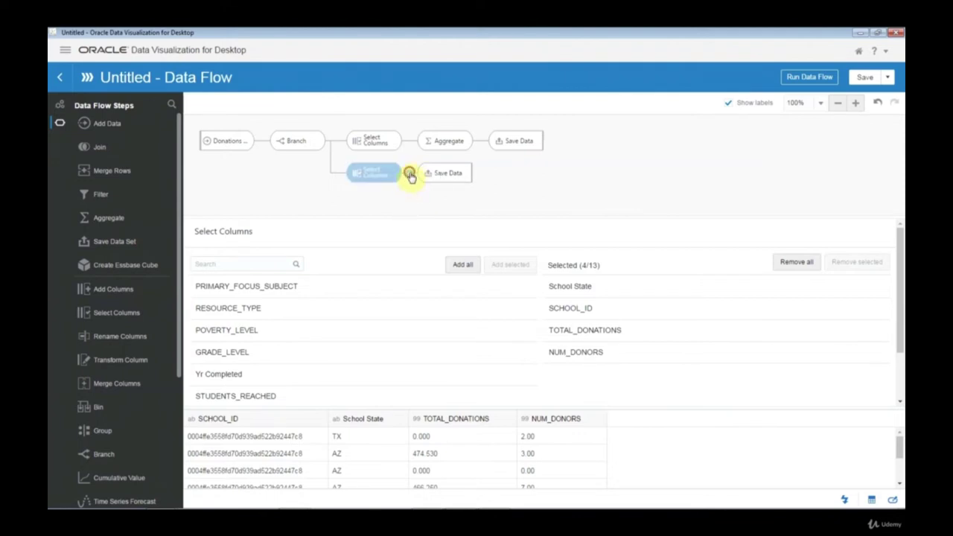
# Step: Add an Aggregate step and remove ' Sum' from the TOTAL_DONATIONS and NUM_DONORS column names
pyautogui.click(410, 177)
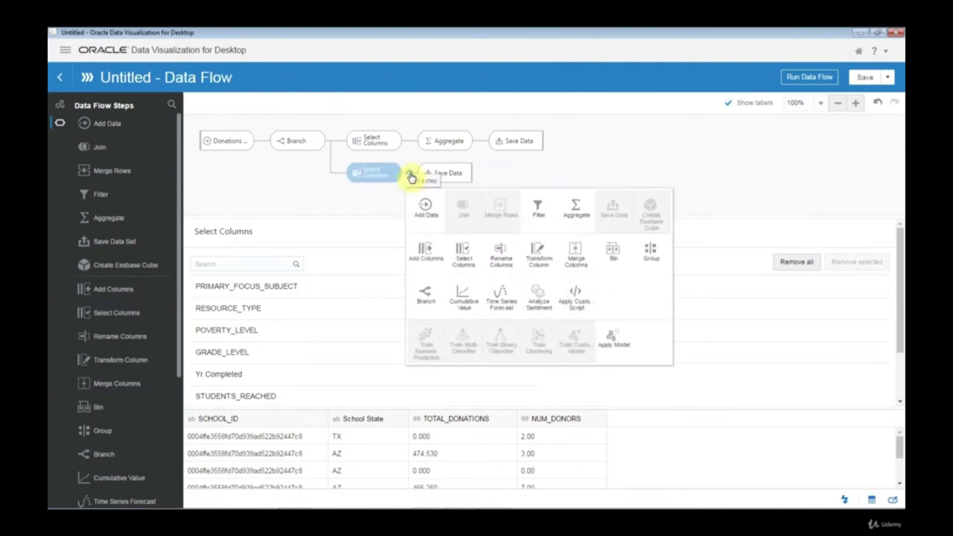
pyautogui.click(576, 211)
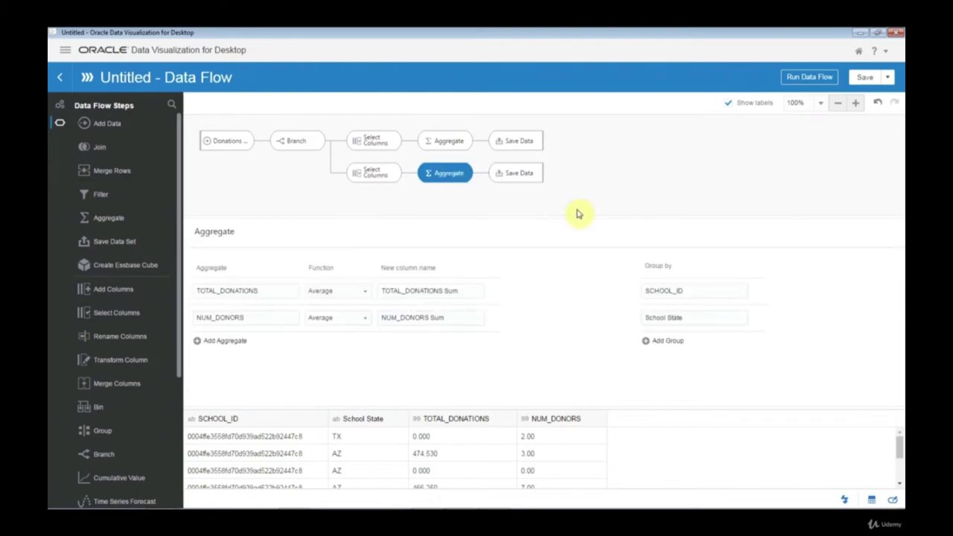
pyautogui.doubleClick(445, 291)
pyautogui.press('BackSpace')
pyautogui.press('BackSpace')
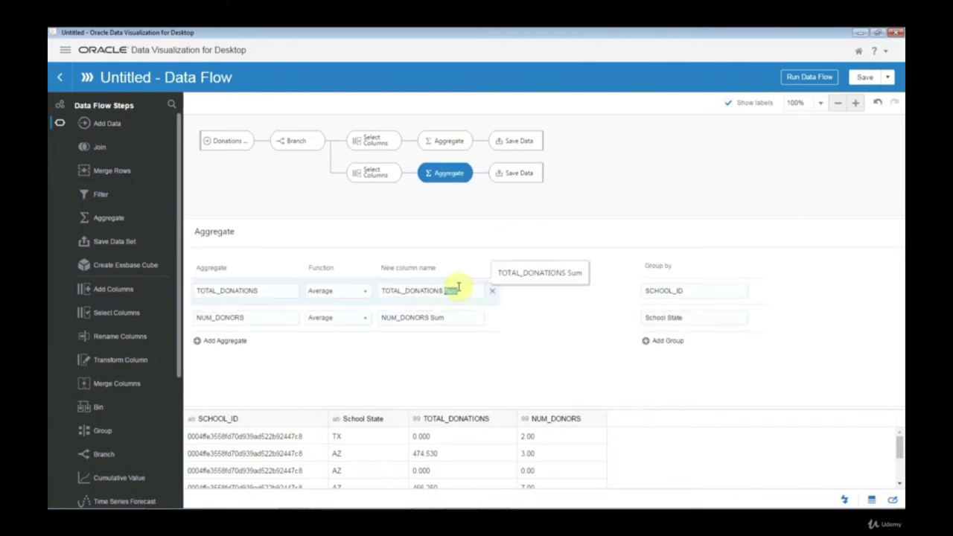
pyautogui.moveTo(429, 318); pyautogui.dragTo(442, 318)
pyautogui.press('BackSpace')
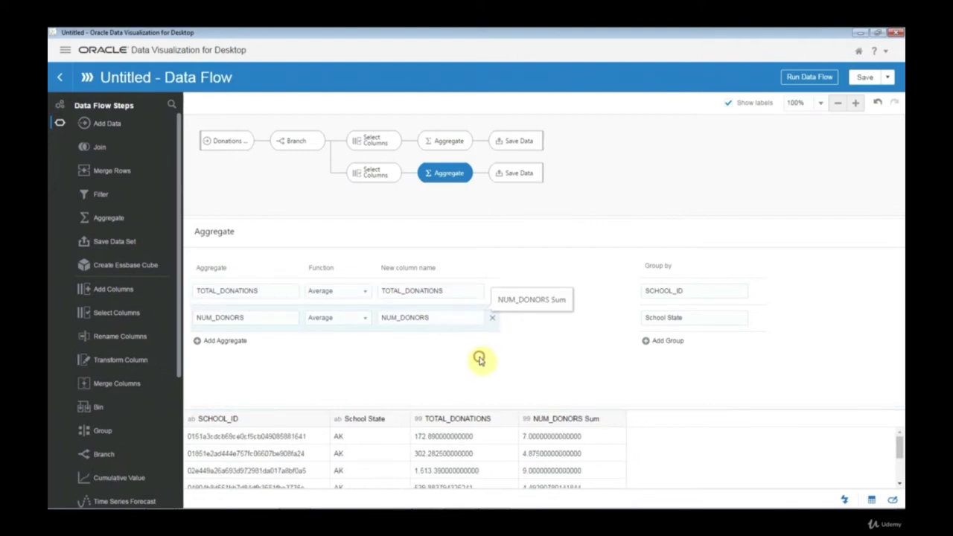
# Step: Rename the lower branch's Save Data output from Untitled2 to 'Donation By States'
pyautogui.click(517, 177)
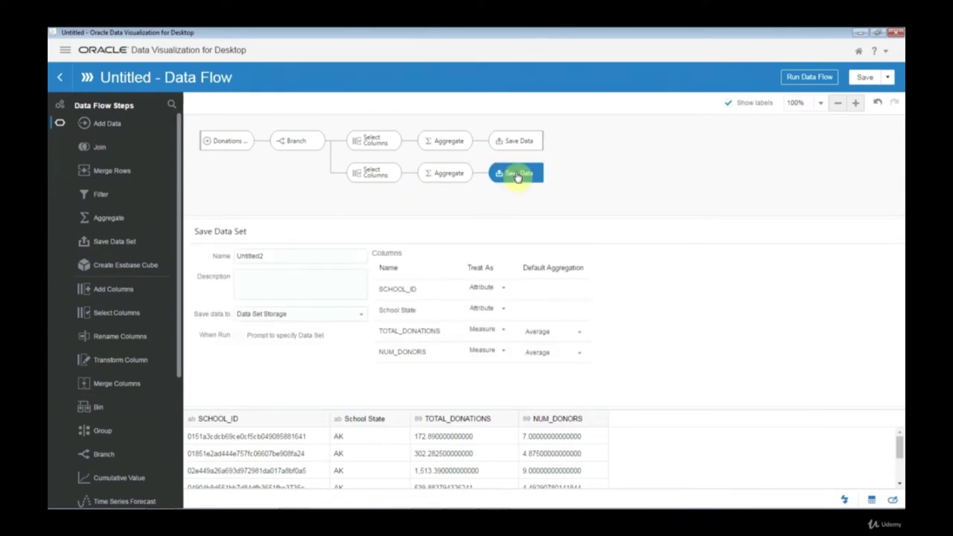
pyautogui.moveTo(265, 255); pyautogui.dragTo(221, 260)
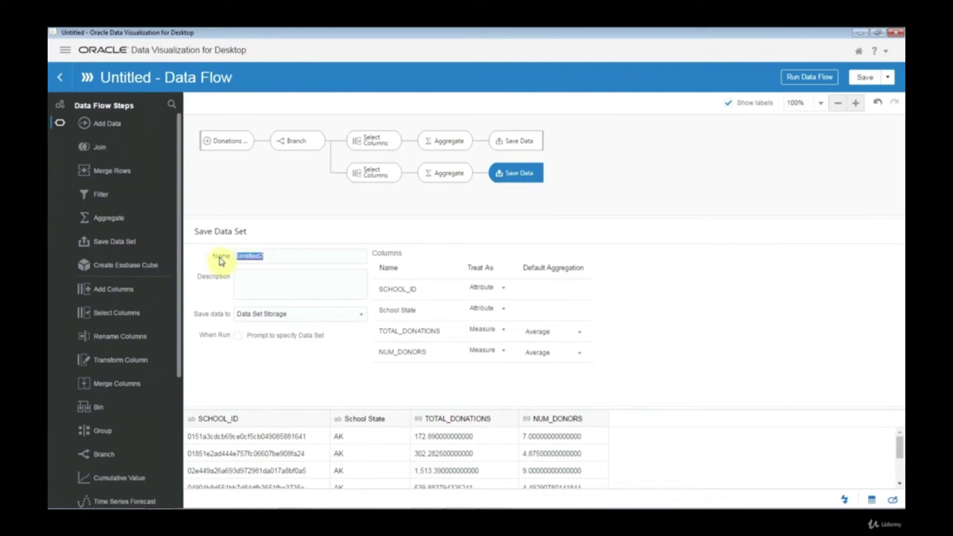
pyautogui.write('Donation By States')
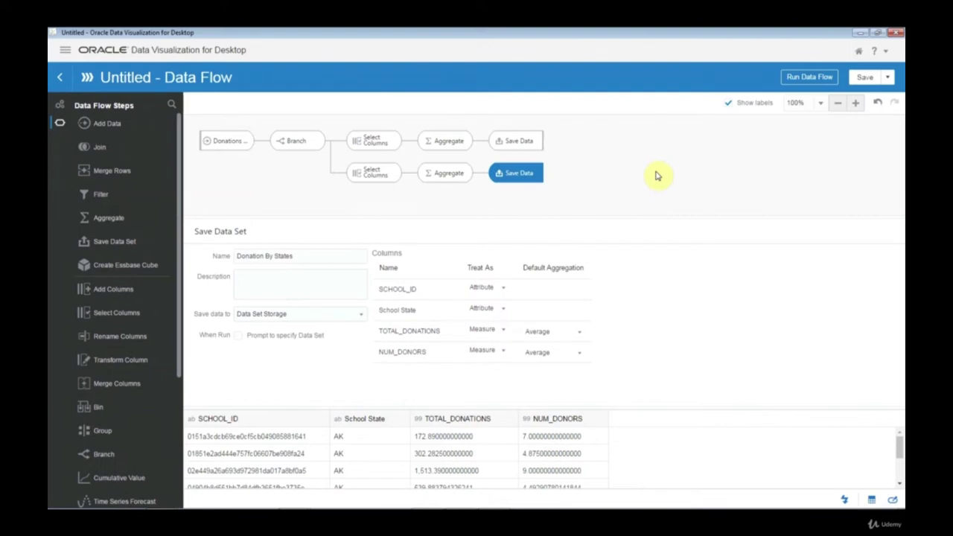
# Step: Save the data flow as 'DF - Split Donations - Subject and States'
pyautogui.click(865, 78)
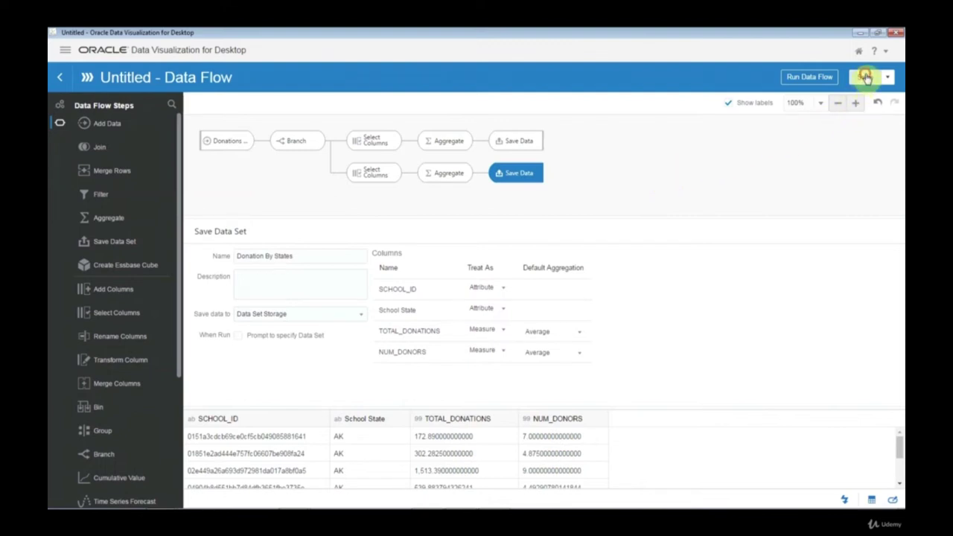
pyautogui.moveTo(459, 256); pyautogui.dragTo(422, 248)
pyautogui.write('DF - Split Donations - Subject and States')
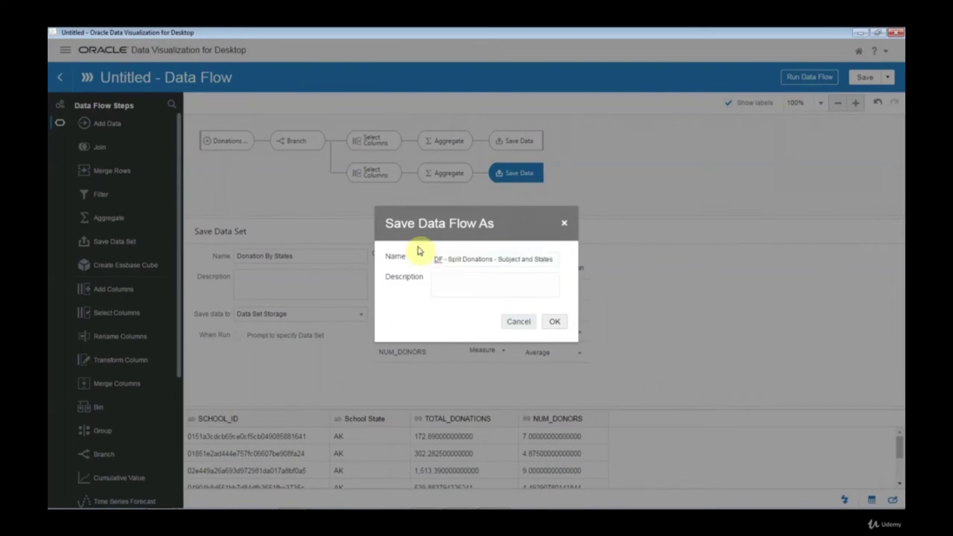
pyautogui.click(554, 322)
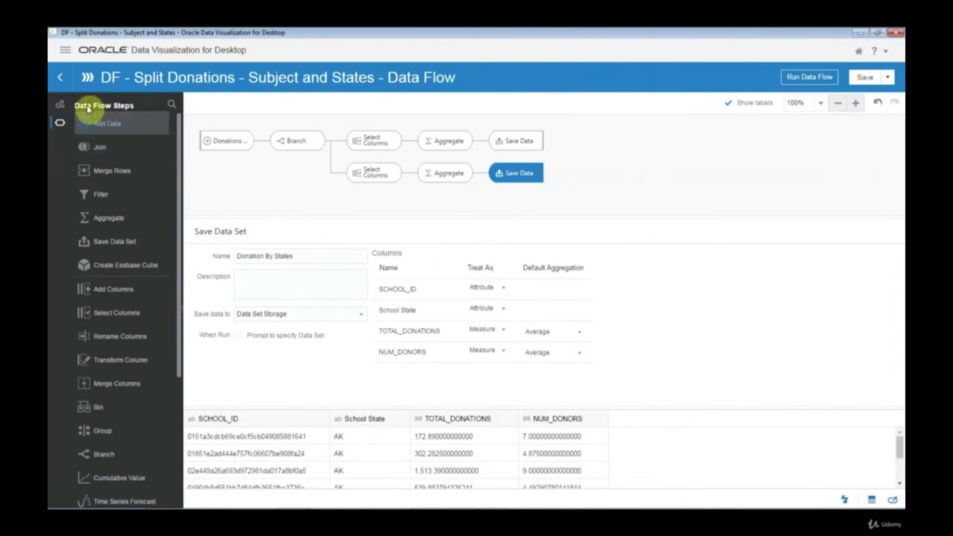
# Step: Go to the Data page and show the Data Flows list
pyautogui.click(59, 81)
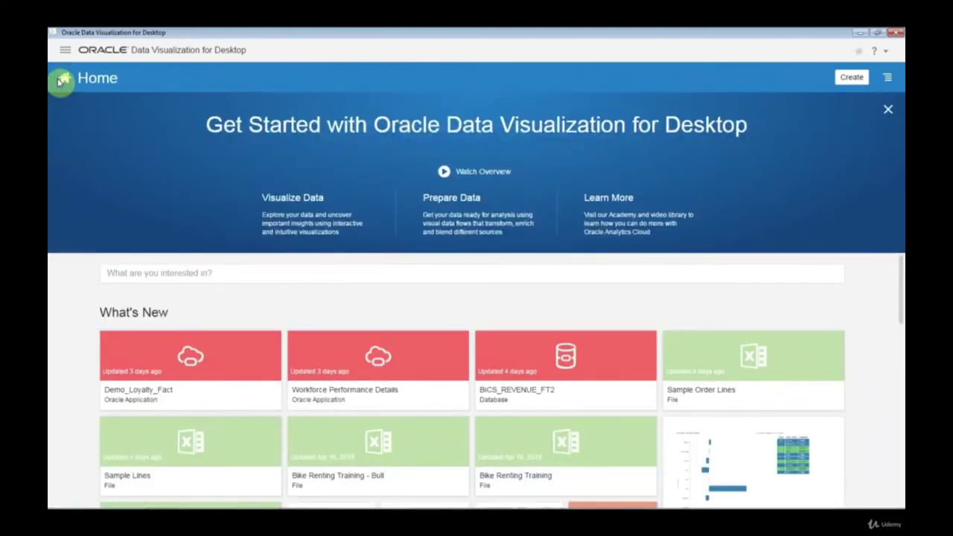
pyautogui.click(65, 50)
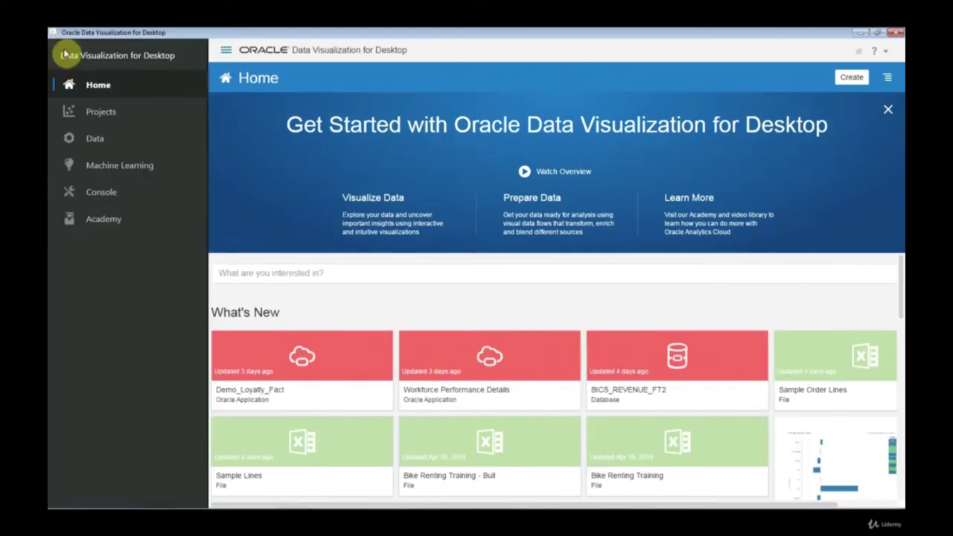
pyautogui.click(95, 140)
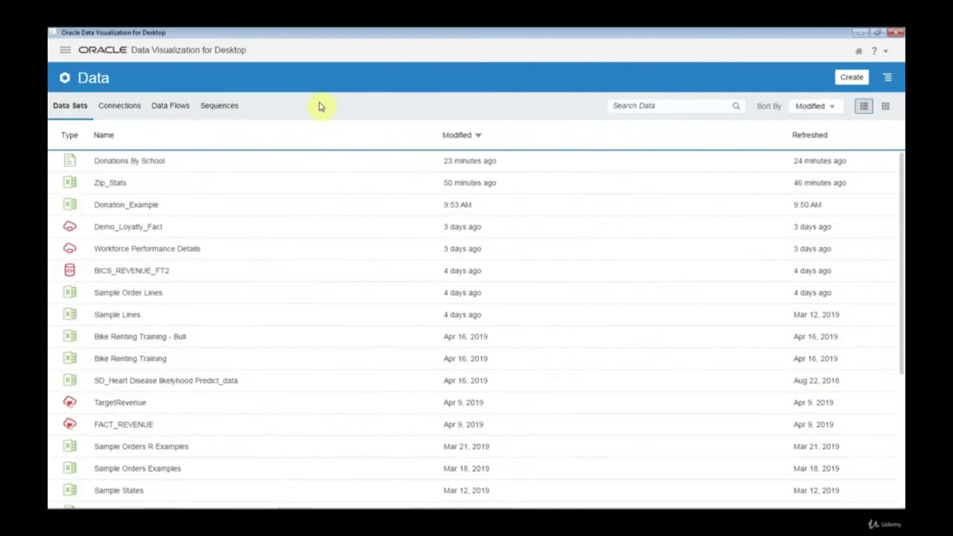
pyautogui.click(165, 103)
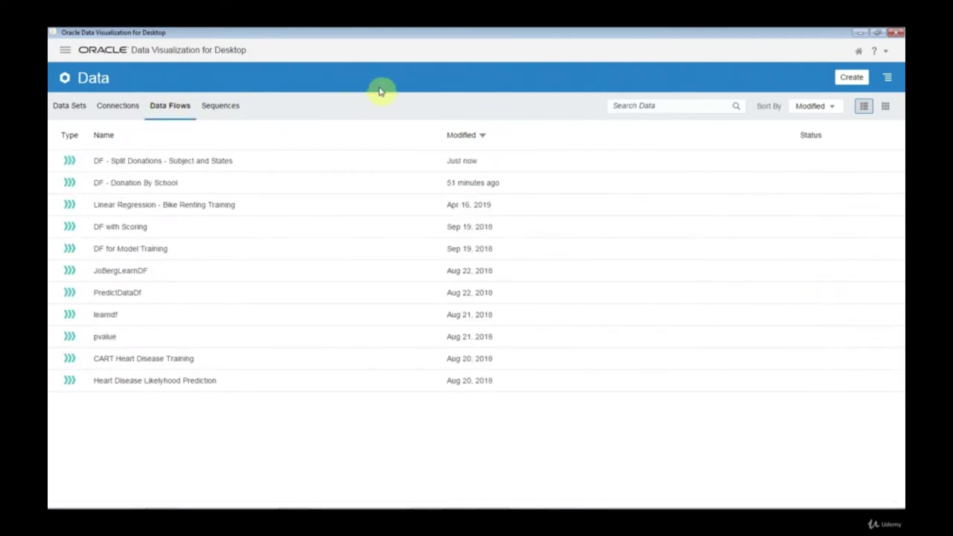
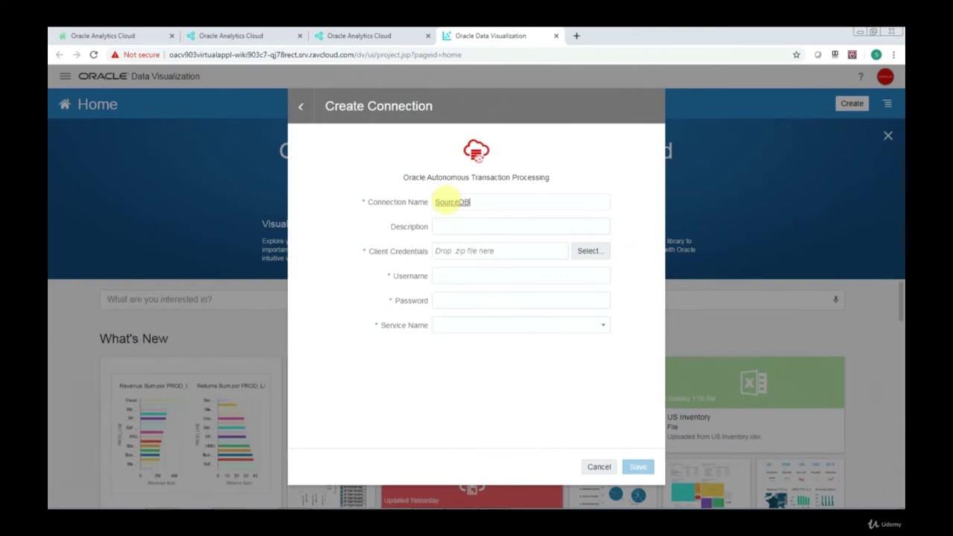
# Step: Load the Wallet_DemoDB.zip wallet, enter the sample schema's username and password, and save SourceDB
pyautogui.click(590, 251)
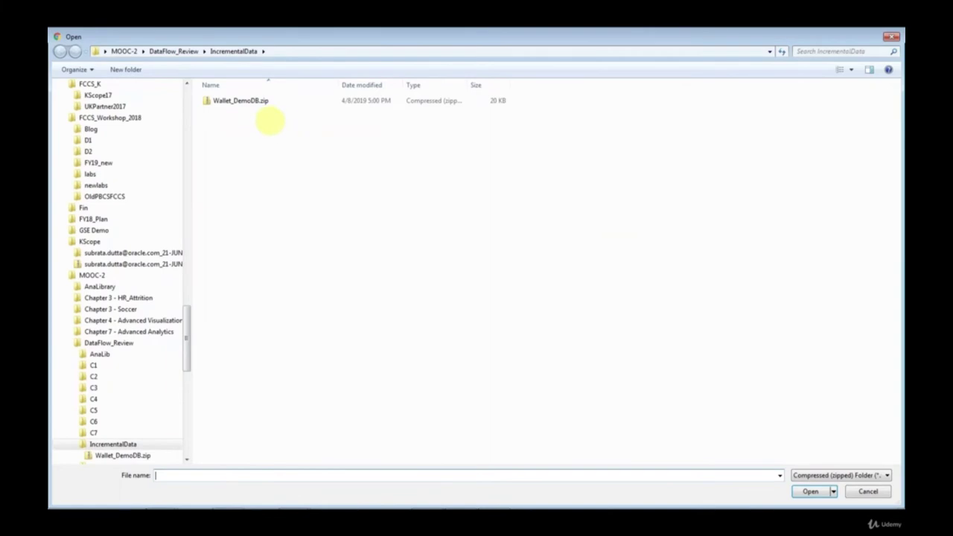
pyautogui.click(253, 101)
pyautogui.doubleClick(257, 103)
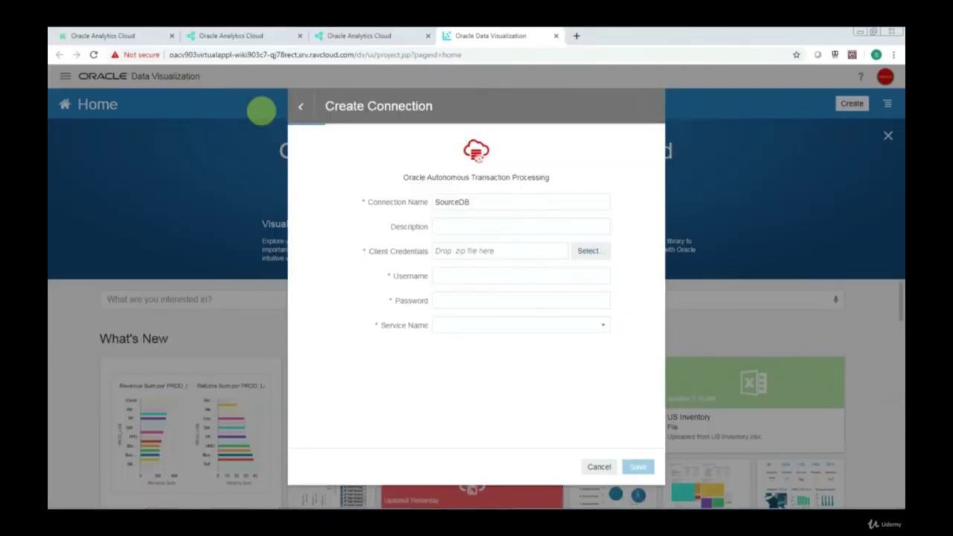
pyautogui.click(446, 276)
pyautogui.write('BICS_SAMPLEAPP')
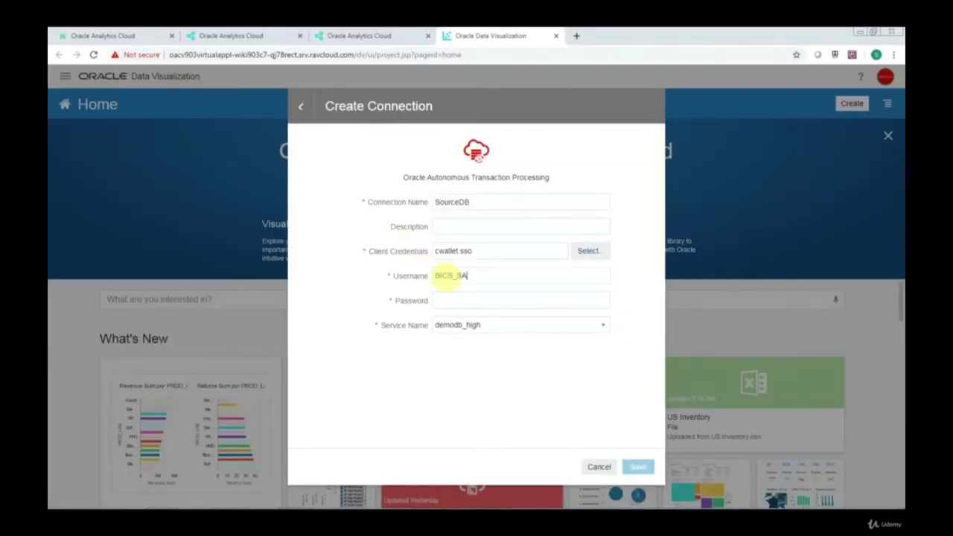
pyautogui.press('Tab')
pyautogui.write('*************')
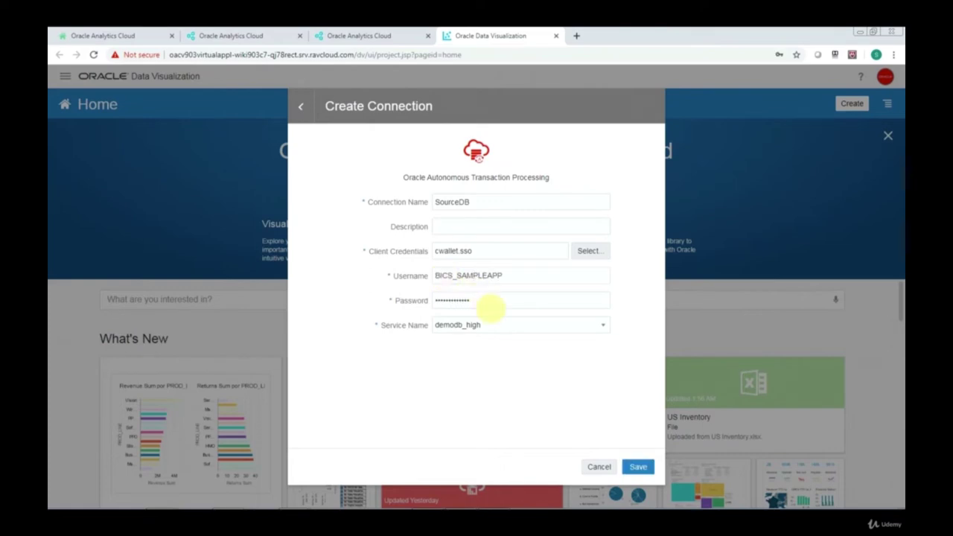
pyautogui.click(638, 466)
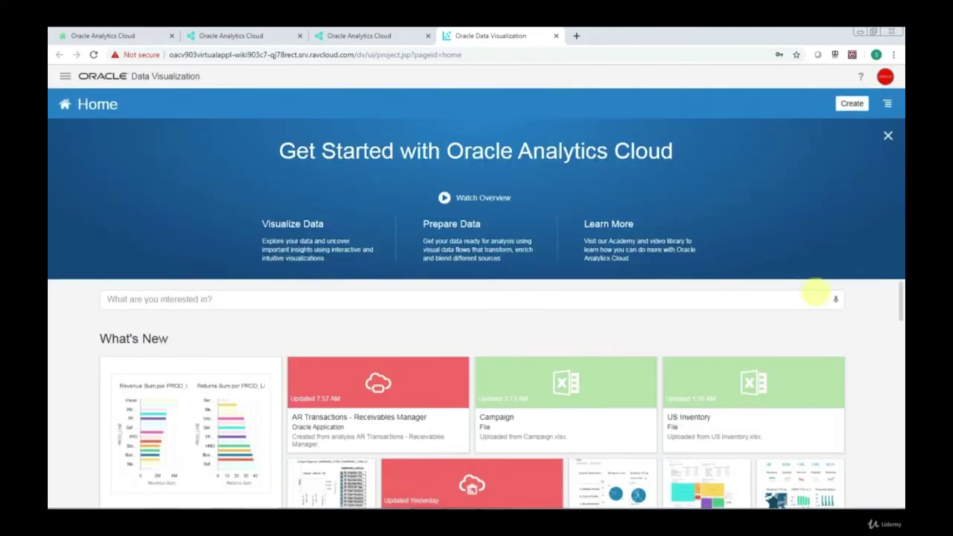
# Step: Start a new Oracle Autonomous Transaction Processing connection named TargetDB
pyautogui.click(859, 110)
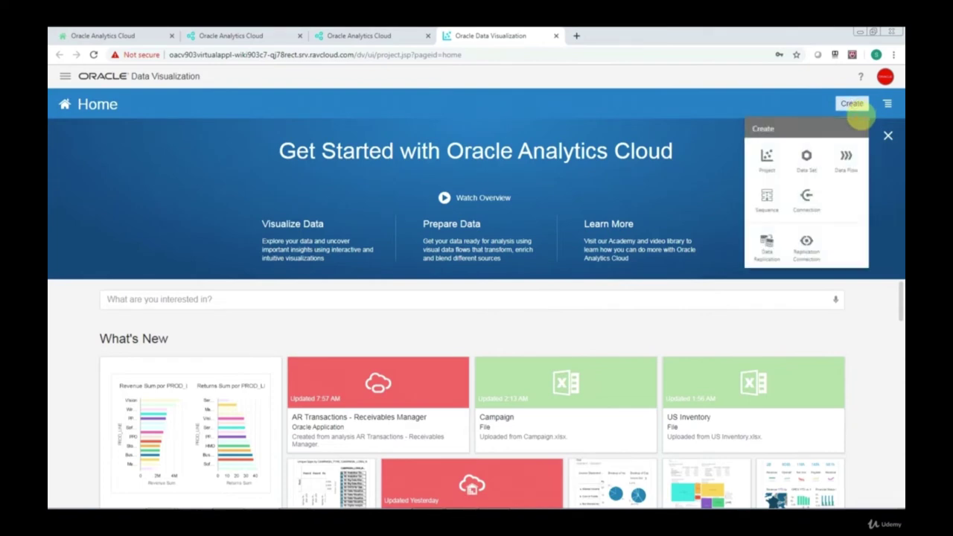
pyautogui.click(808, 204)
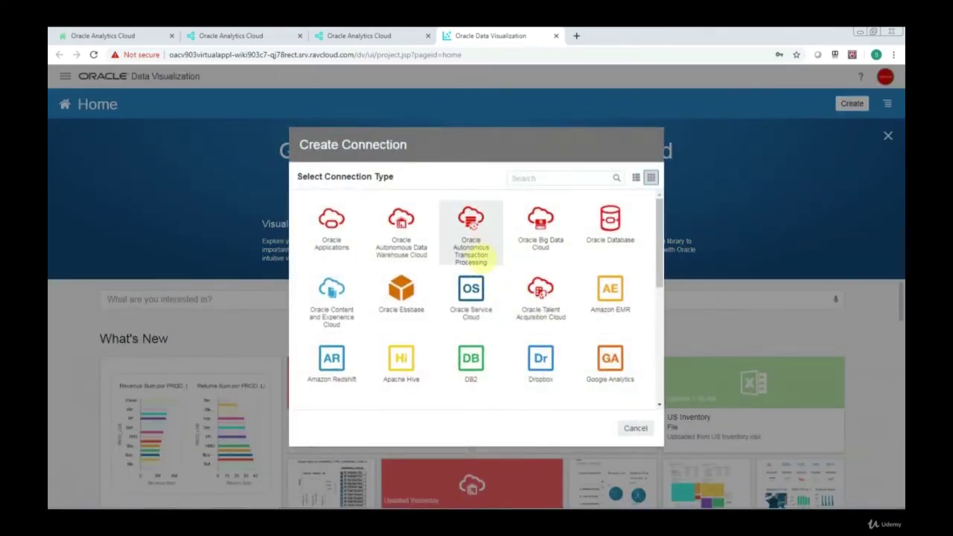
pyautogui.click(475, 250)
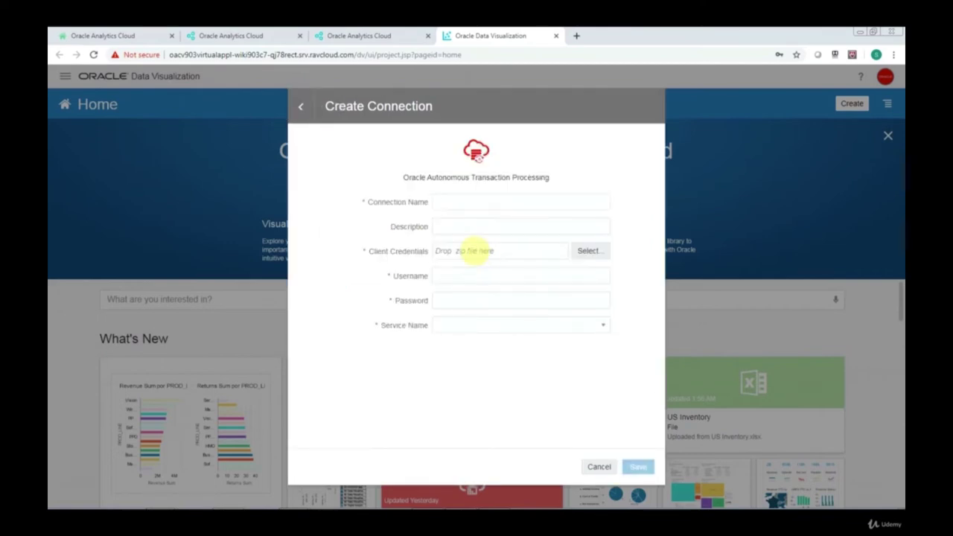
pyautogui.write('TargetDB')
# Step: Attach the Wallet_DemoDB.zip wallet, enter the target schema's login, and save TargetDB
pyautogui.click(588, 251)
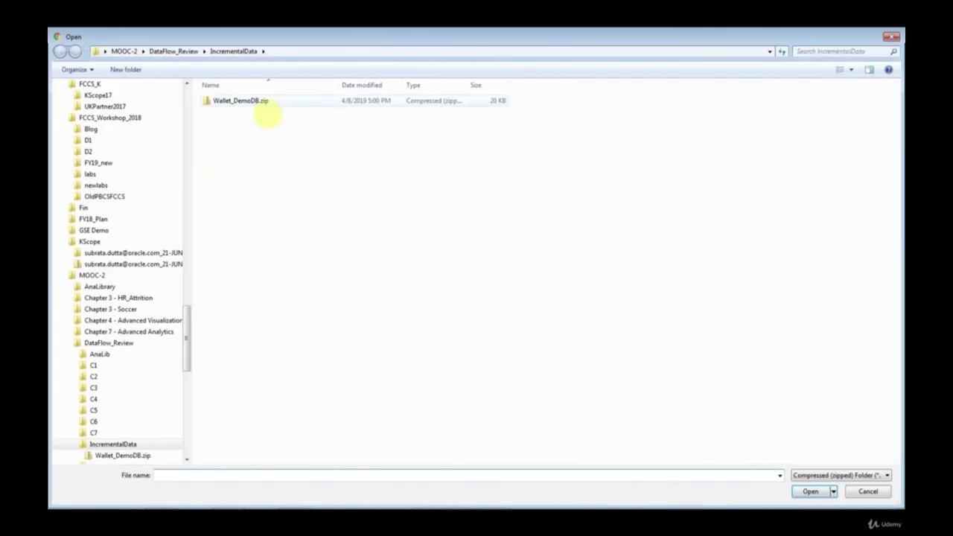
pyautogui.doubleClick(261, 103)
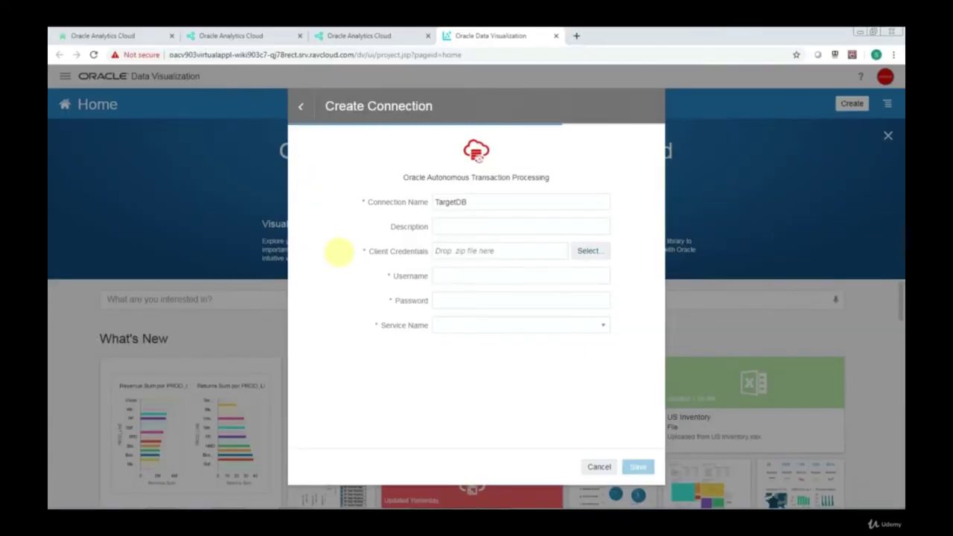
pyautogui.click(454, 276)
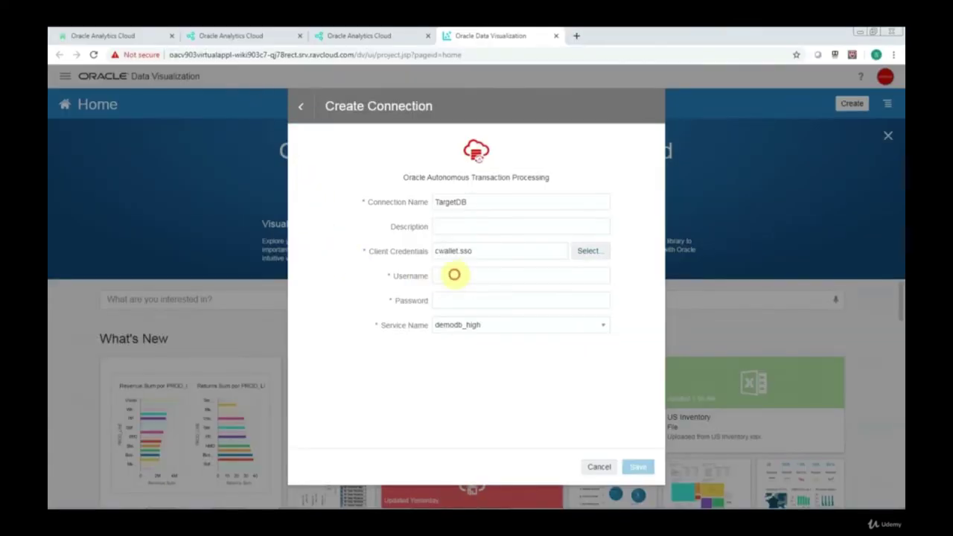
pyautogui.write('BICS_SAM')
pyautogui.press('Down')
pyautogui.press('Return')
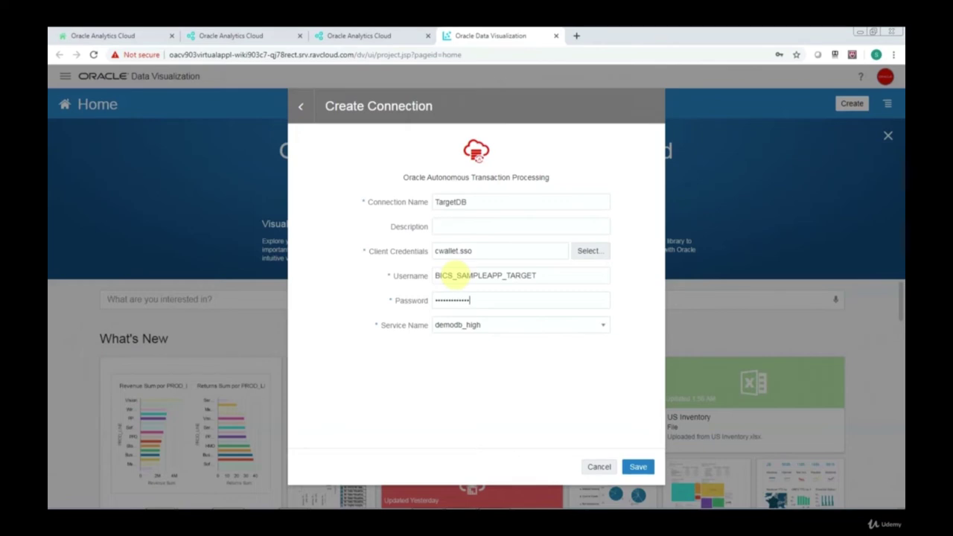
pyautogui.click(638, 467)
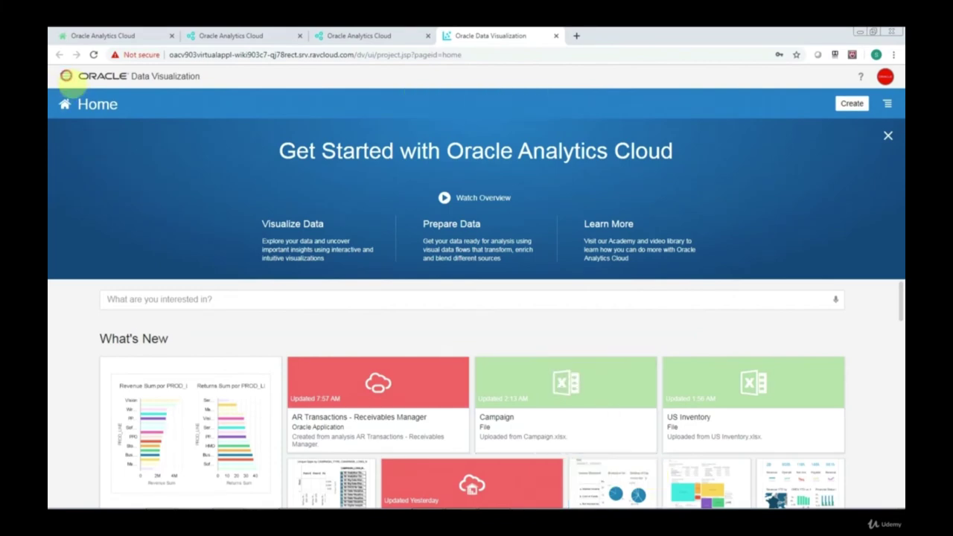
# Step: Review the Data page's Connections list for TargetDB and SourceDB, then start a new data flow
pyautogui.click(67, 77)
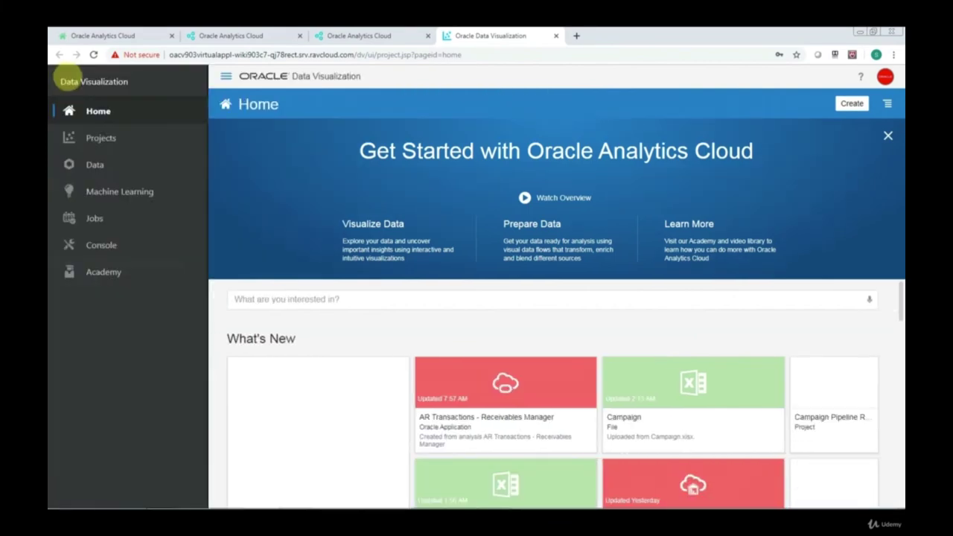
pyautogui.click(96, 166)
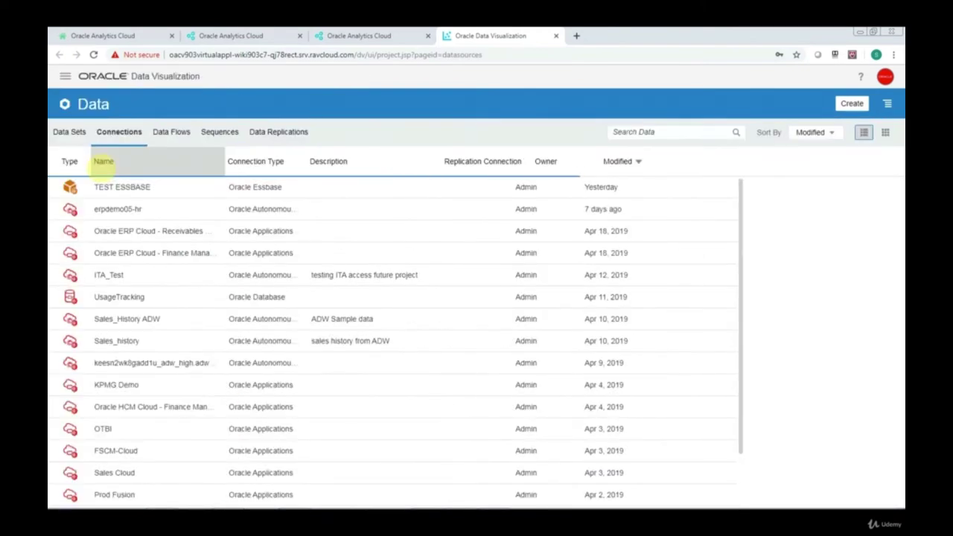
pyautogui.click(119, 132)
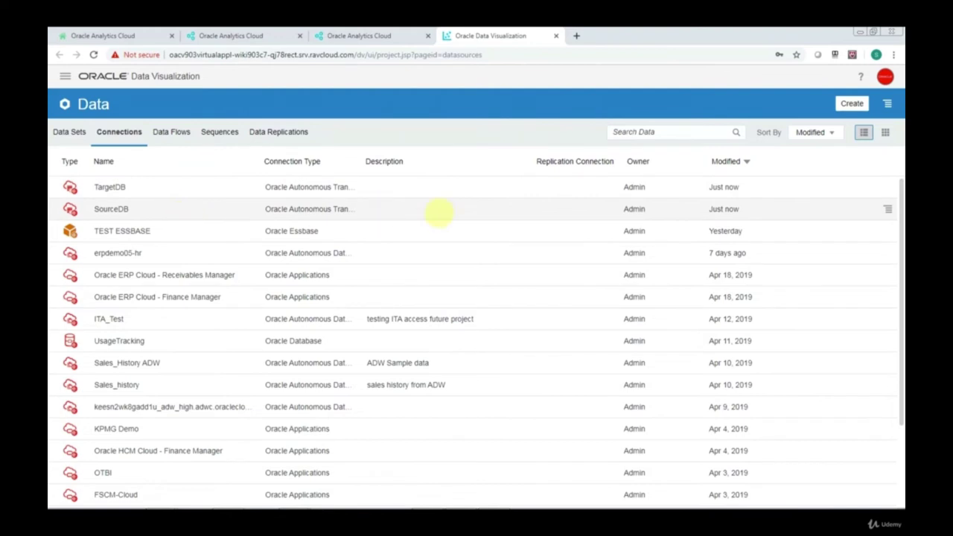
pyautogui.click(853, 104)
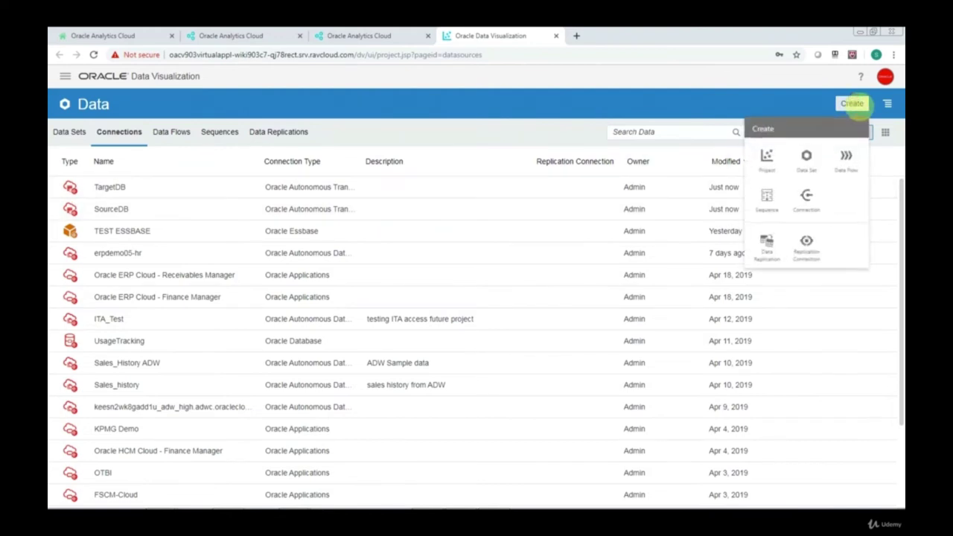
pyautogui.click(847, 160)
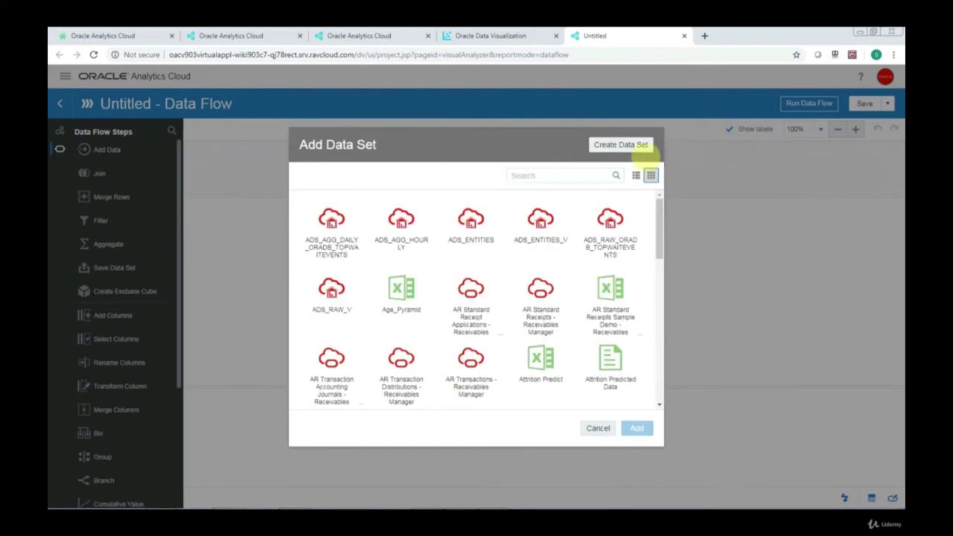
# Step: Create a SourceDB data set from BICS_SAMPLEAPP.FACT_REVENUE including all 32 columns
pyautogui.click(628, 145)
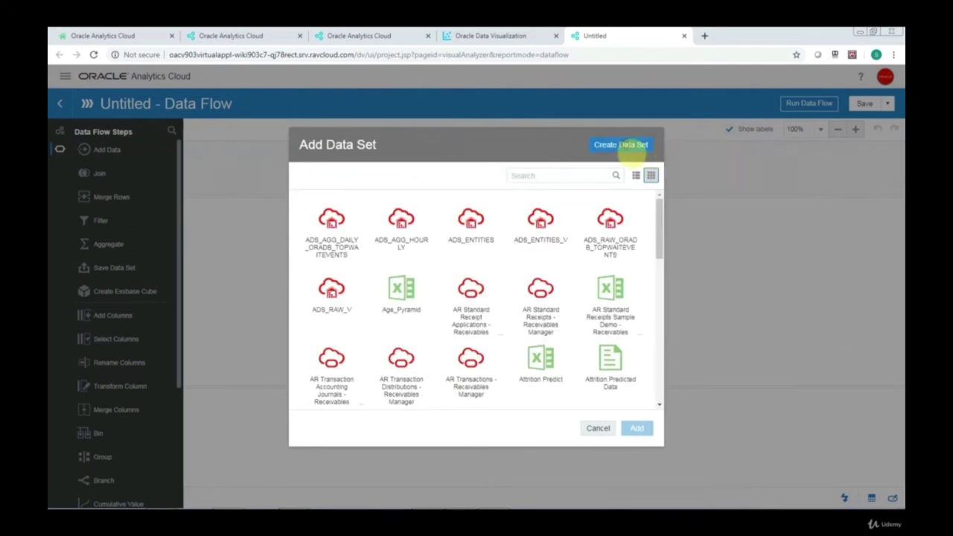
pyautogui.click(526, 177)
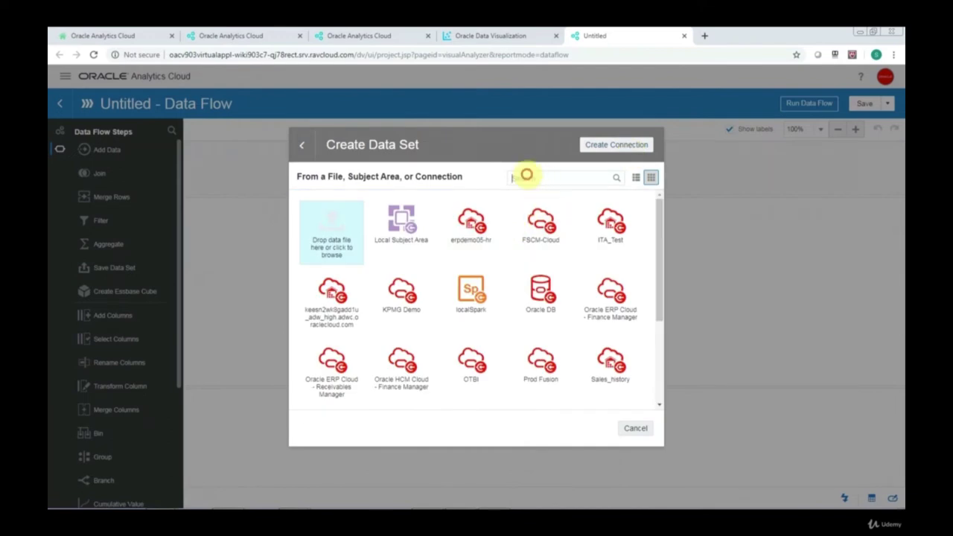
pyautogui.write('source')
pyautogui.click(332, 221)
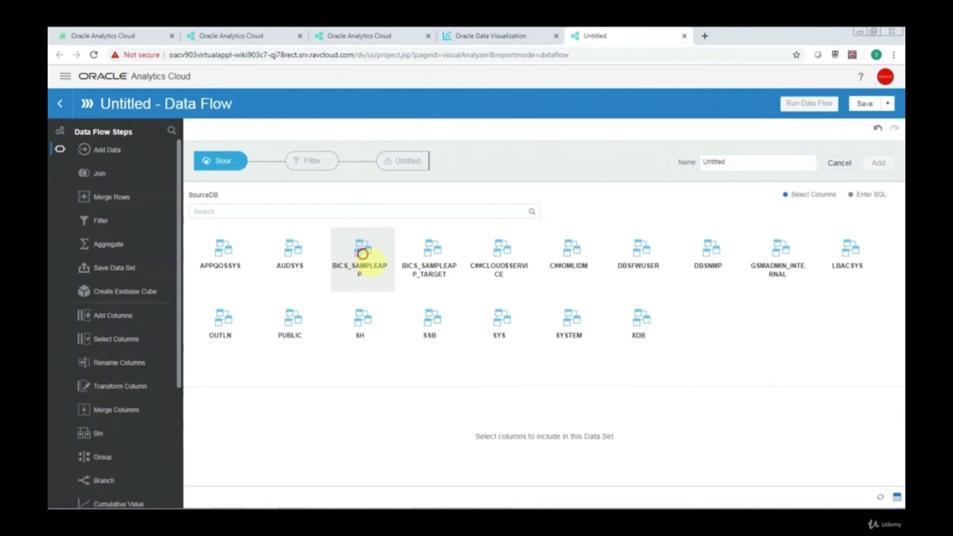
pyautogui.click(360, 271)
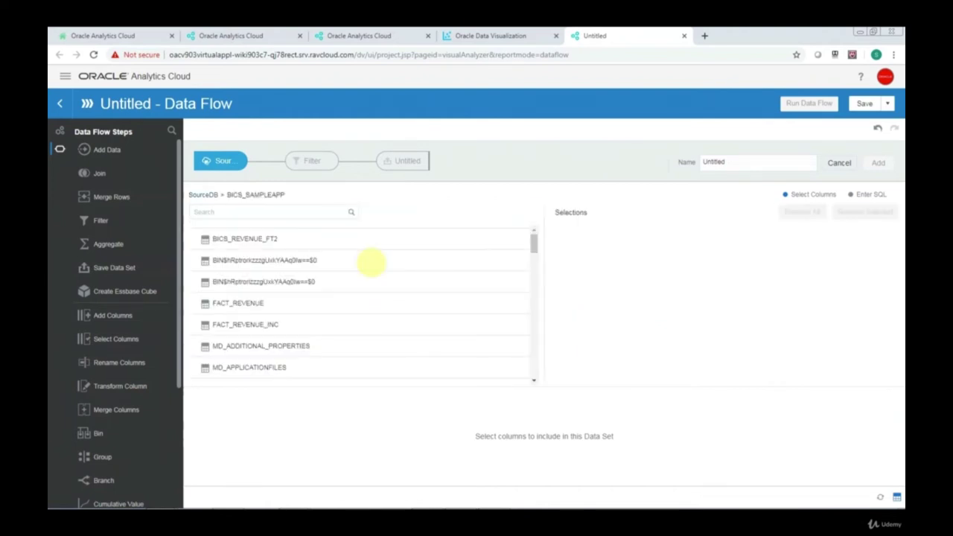
pyautogui.click(257, 302)
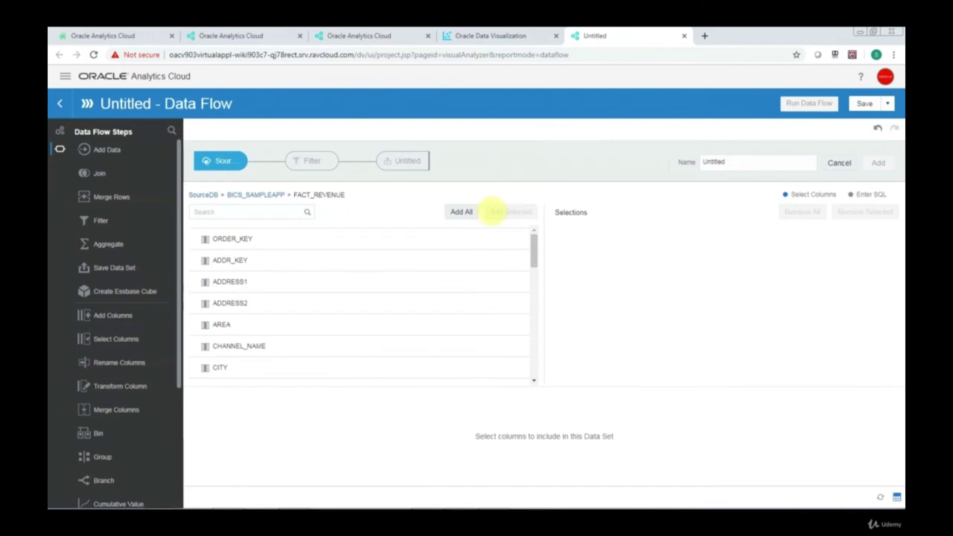
pyautogui.click(461, 212)
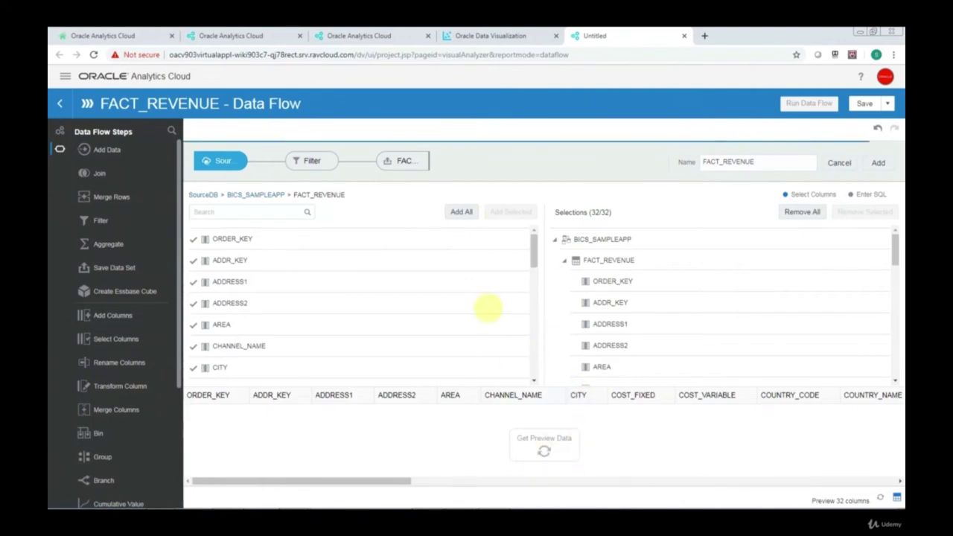
pyautogui.click(397, 160)
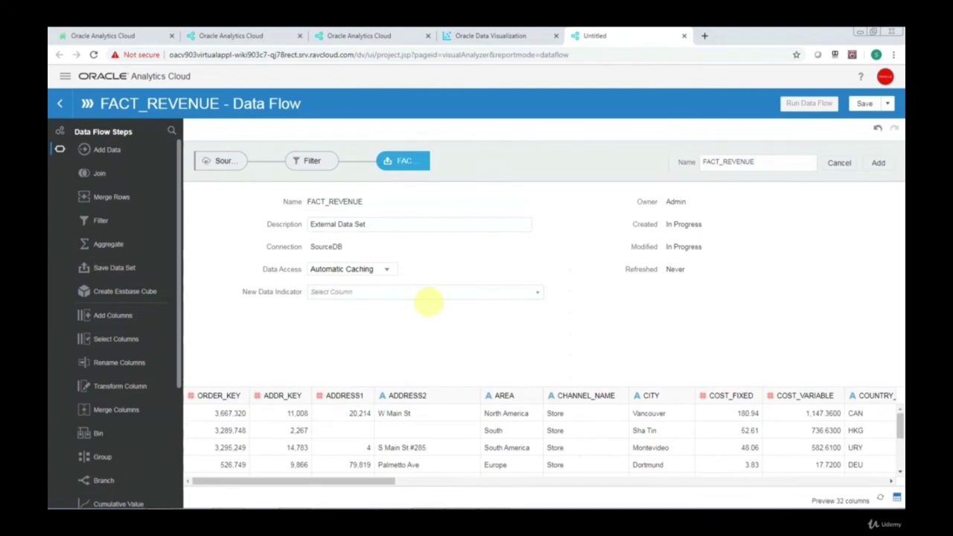
# Step: Set TIME_BILL_DT_DATE as the new data indicator and add FACT_REVENUE to the flow
pyautogui.click(424, 293)
pyautogui.click(419, 329)
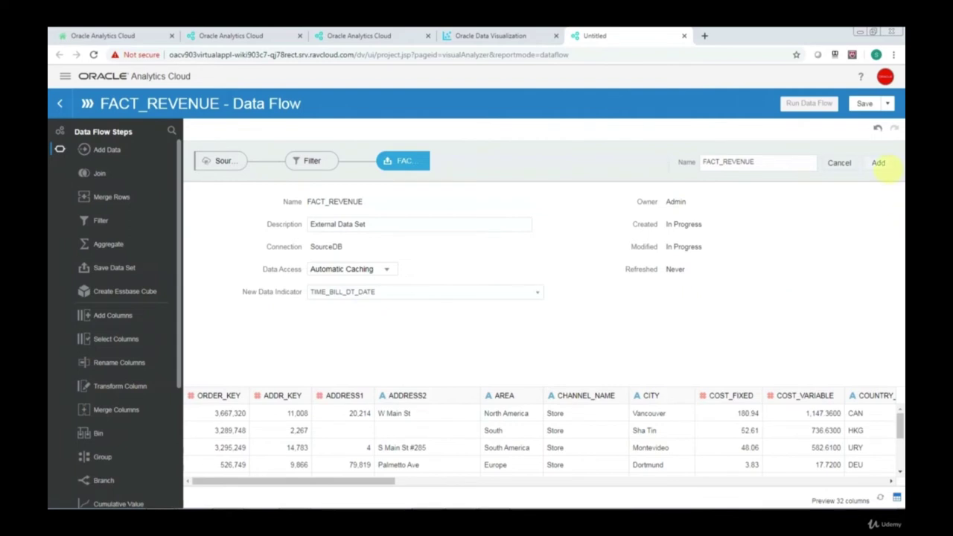
pyautogui.click(878, 164)
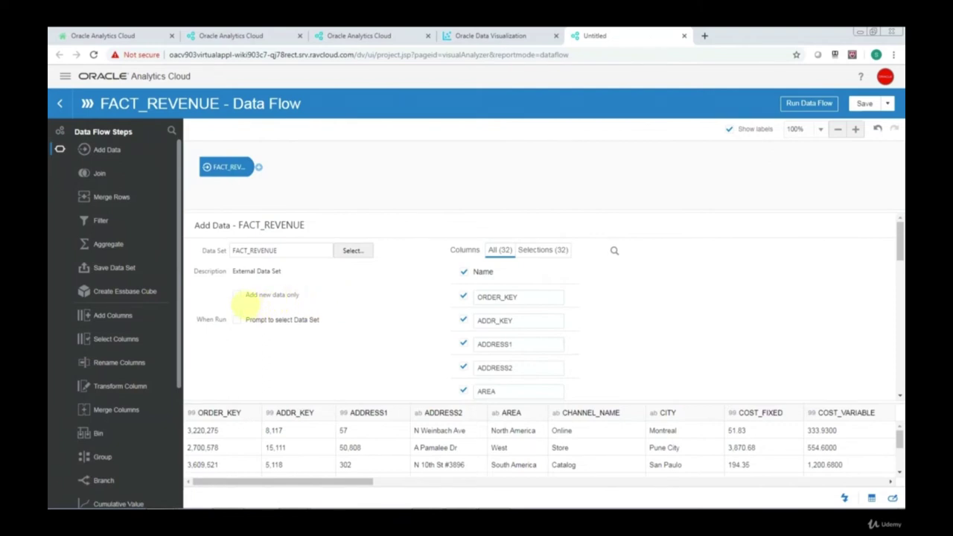
# Step: Load only new data, then add a Save Data step whose output is named 'Target Revenue'
pyautogui.click(237, 296)
pyautogui.click(260, 168)
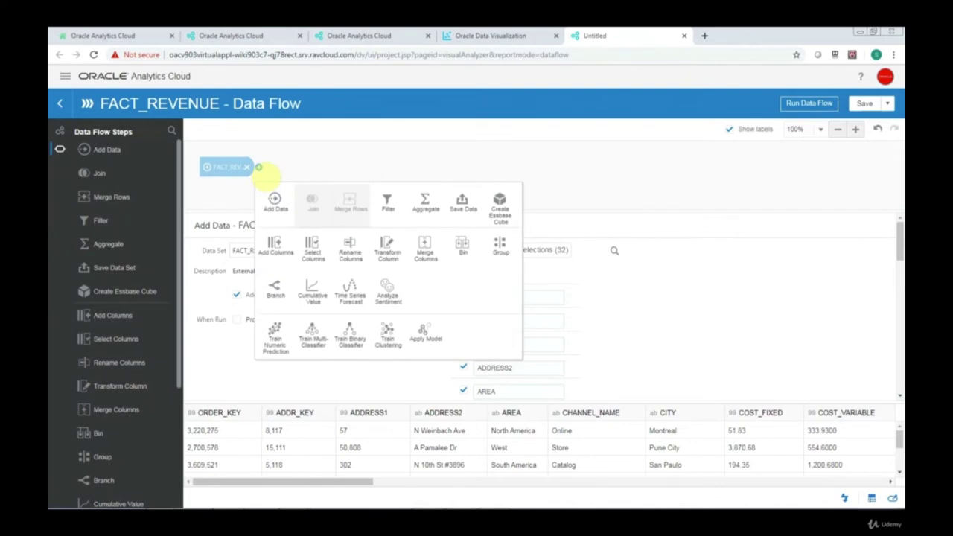
pyautogui.click(462, 200)
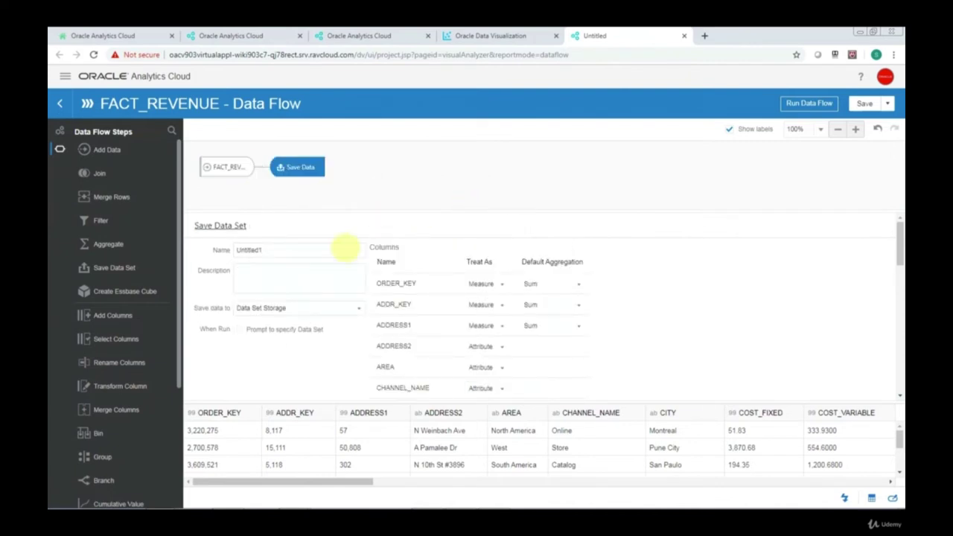
pyautogui.moveTo(272, 251); pyautogui.dragTo(231, 250)
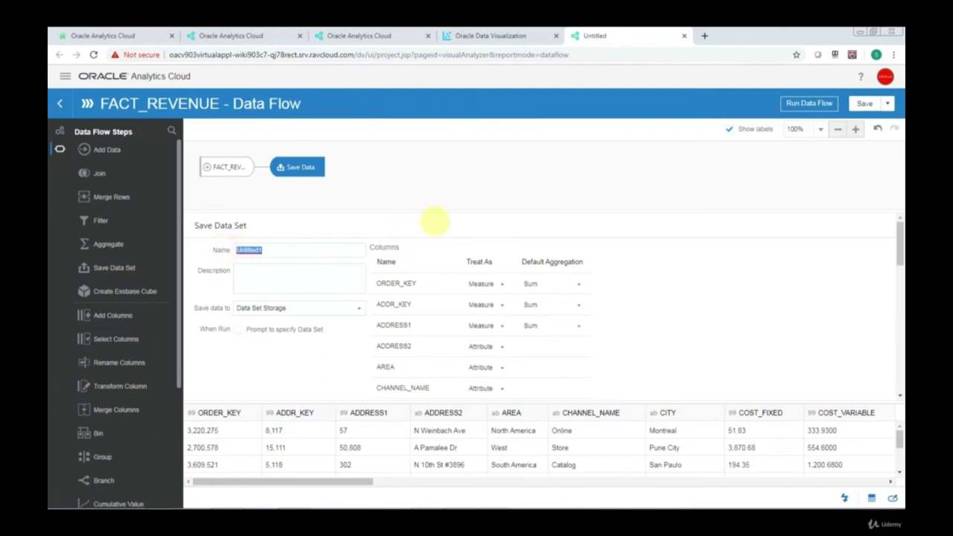
pyautogui.write('Target Revenue')
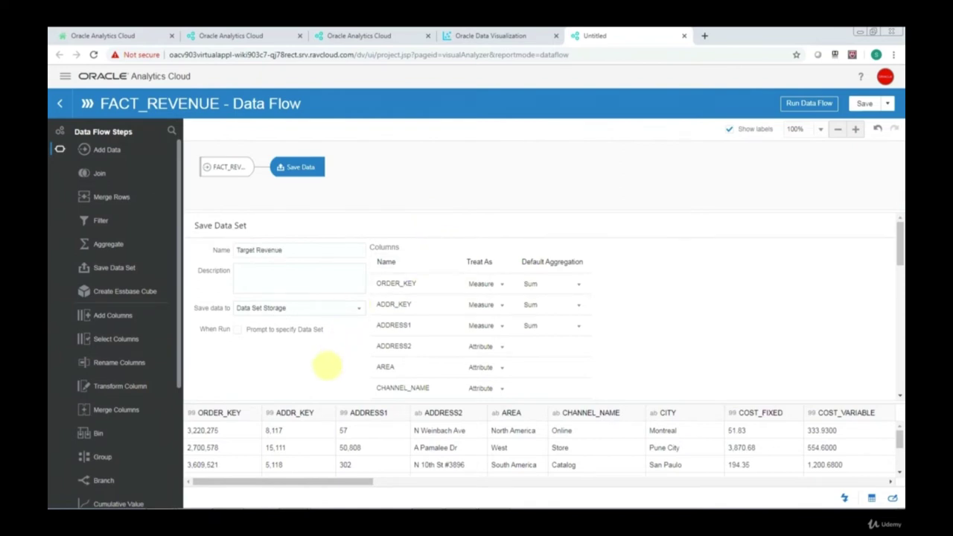
pyautogui.click(358, 309)
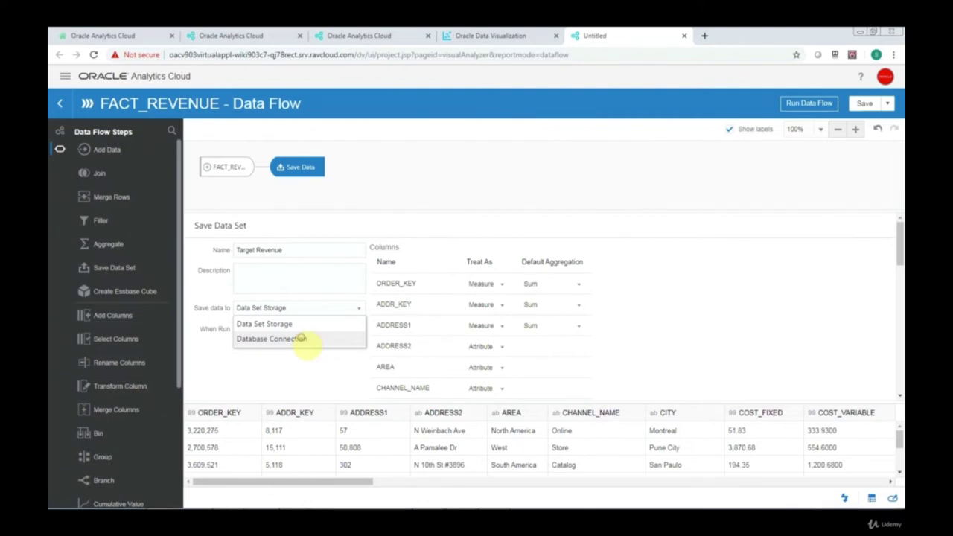
# Step: Save output to TargetDB table Target_Revenue, adding new data to existing data on each run
pyautogui.click(304, 340)
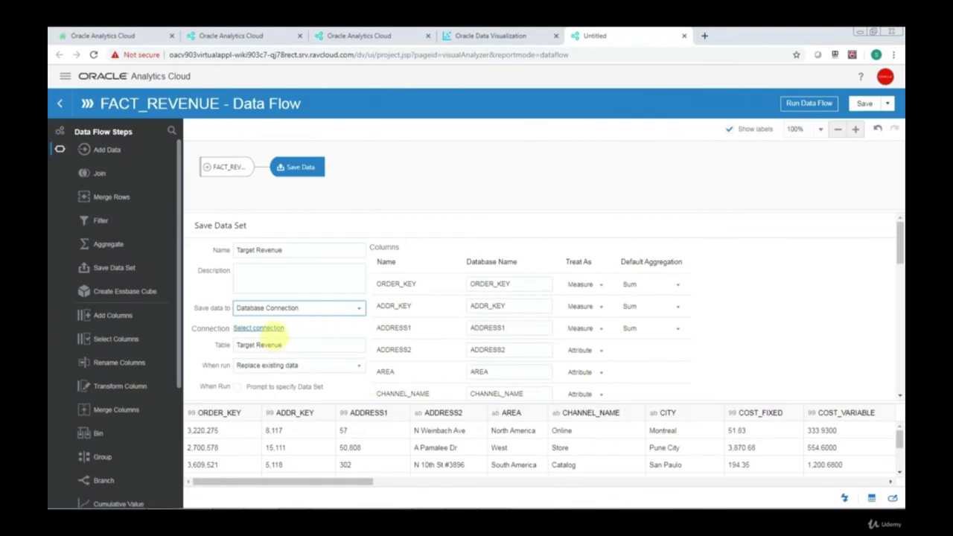
pyautogui.click(269, 329)
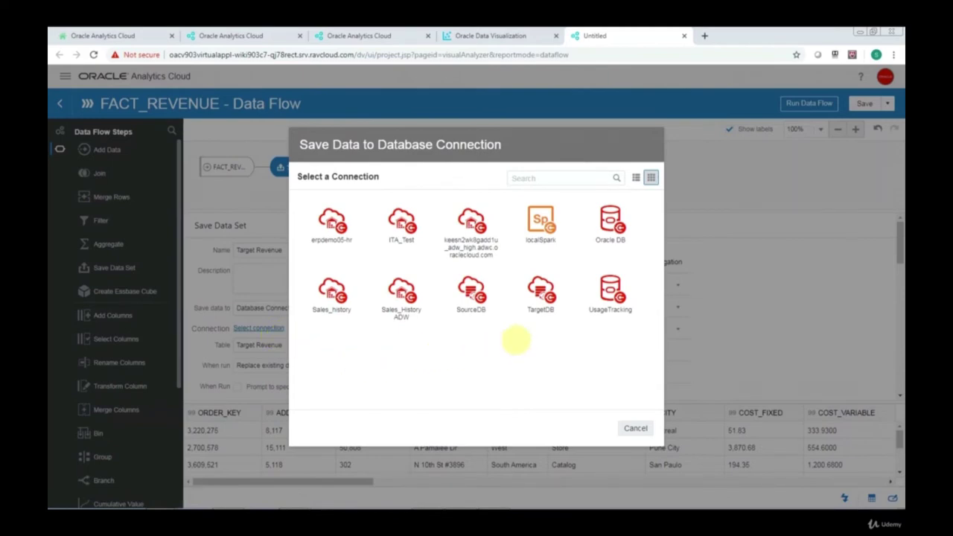
pyautogui.click(541, 293)
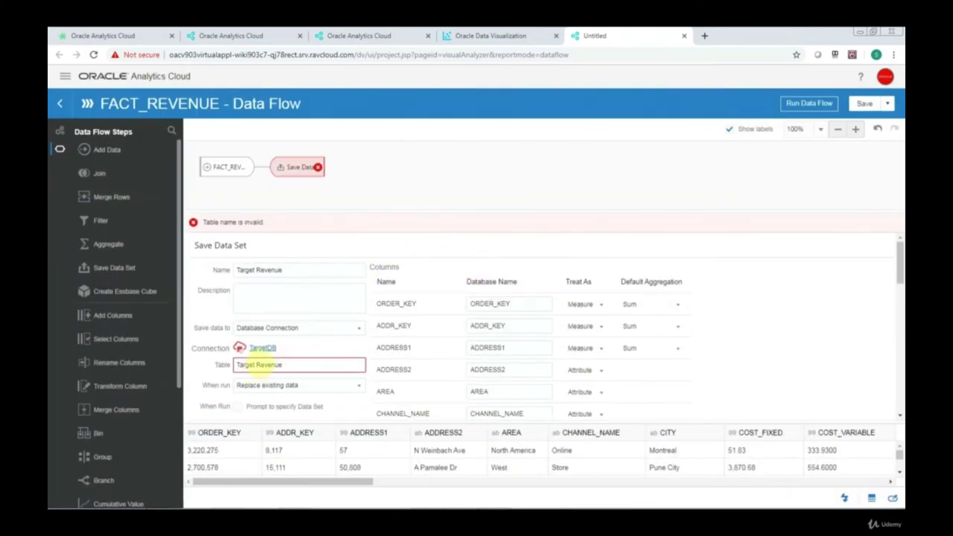
pyautogui.click(257, 365)
pyautogui.press('BackSpace')
pyautogui.write('_')
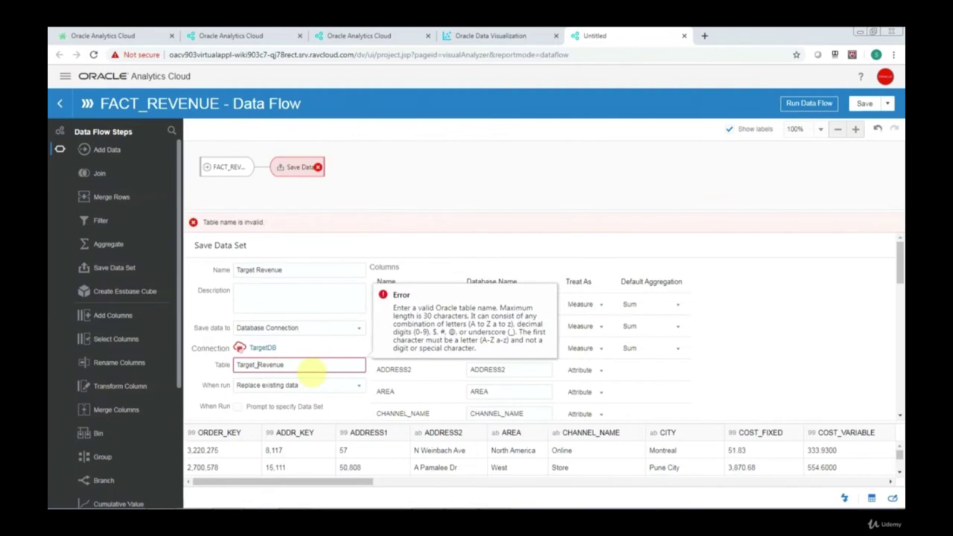
pyautogui.click(370, 428)
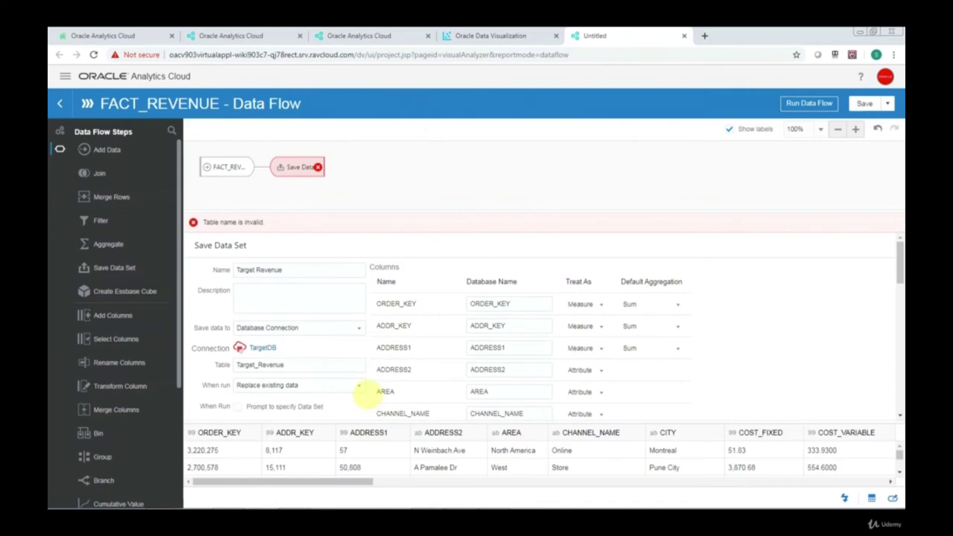
pyautogui.click(360, 386)
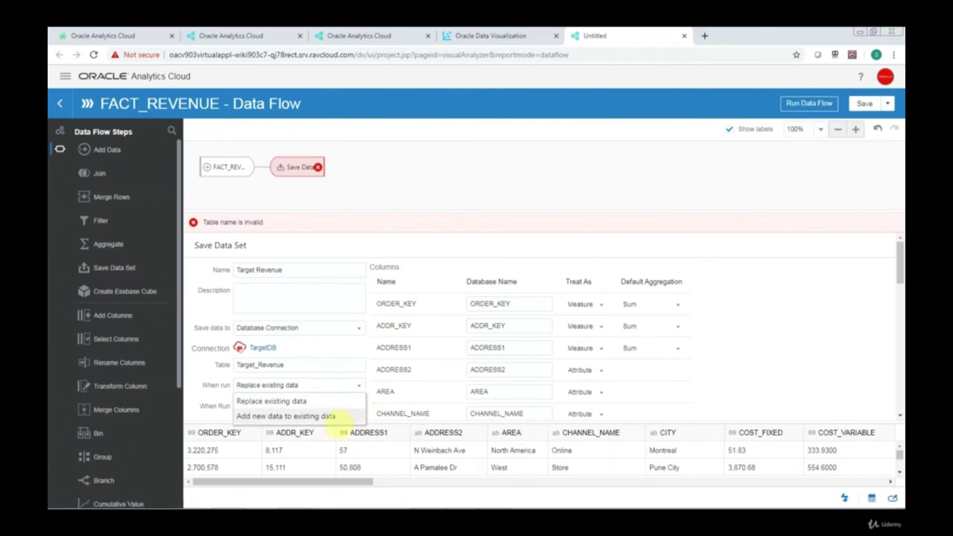
pyautogui.click(333, 416)
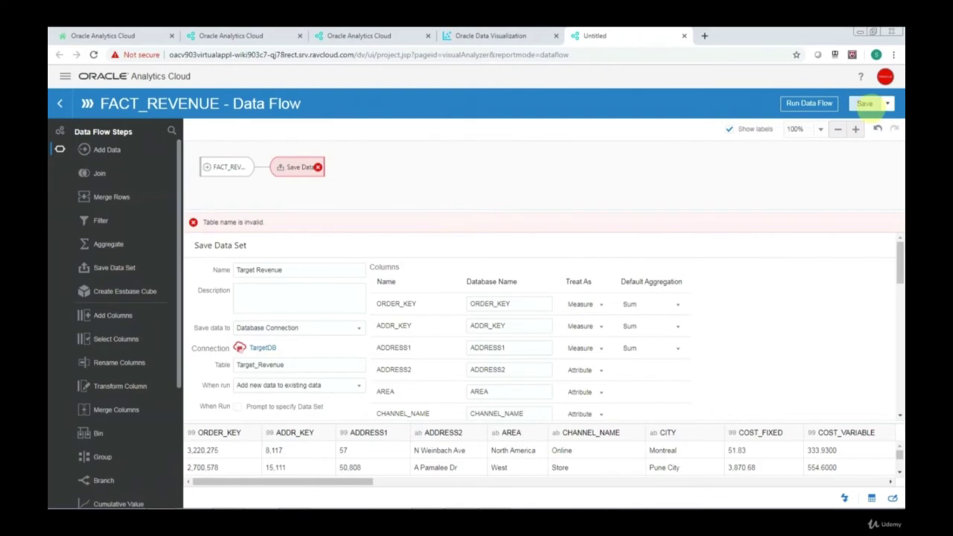
# Step: Save the flow as 'DF - Revenue Data Load to Database' and go back to the Data page
pyautogui.click(864, 103)
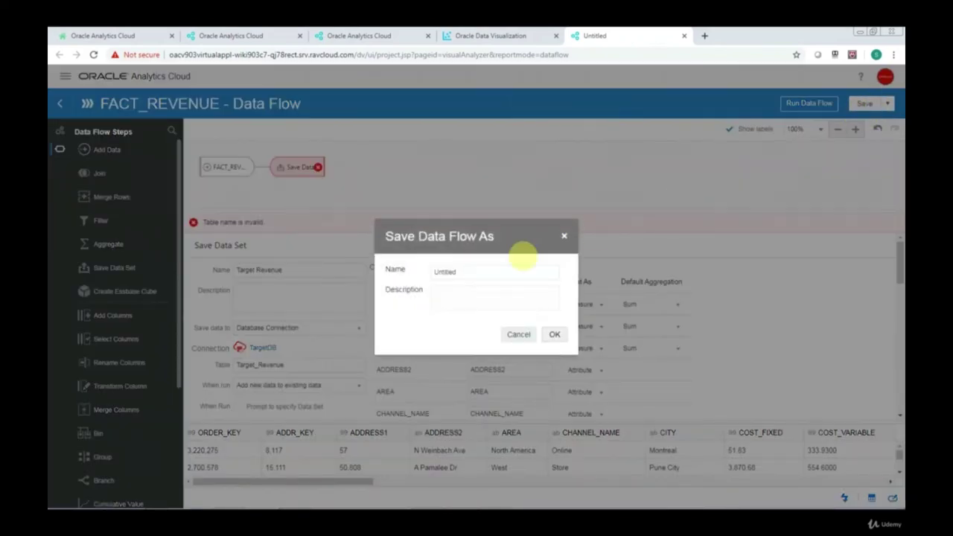
pyautogui.moveTo(453, 270); pyautogui.dragTo(437, 273)
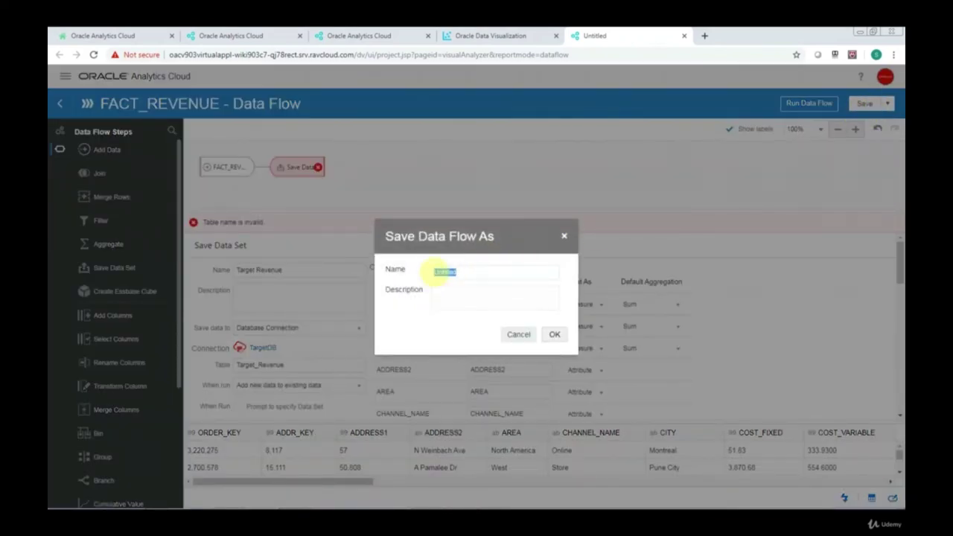
pyautogui.write('DF - Revenue Data Load to Database')
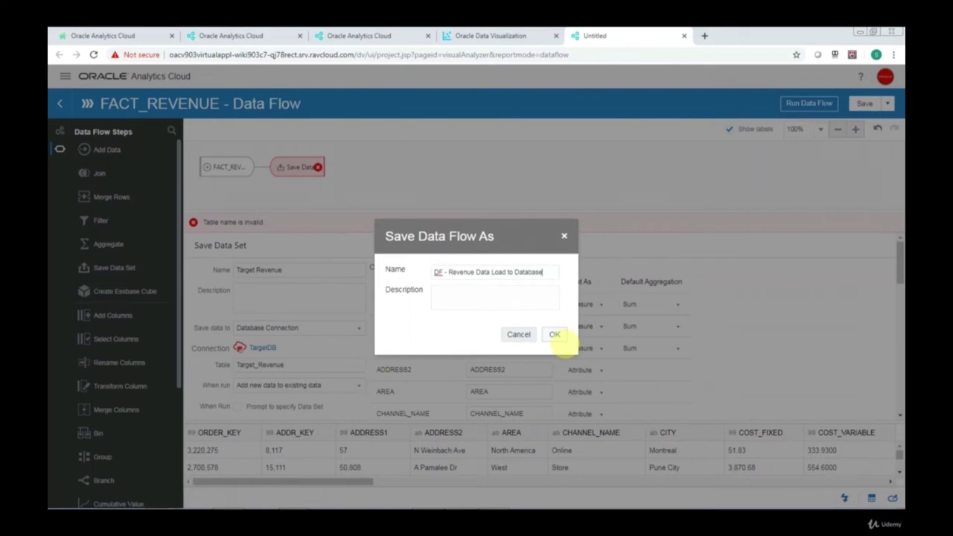
pyautogui.click(555, 334)
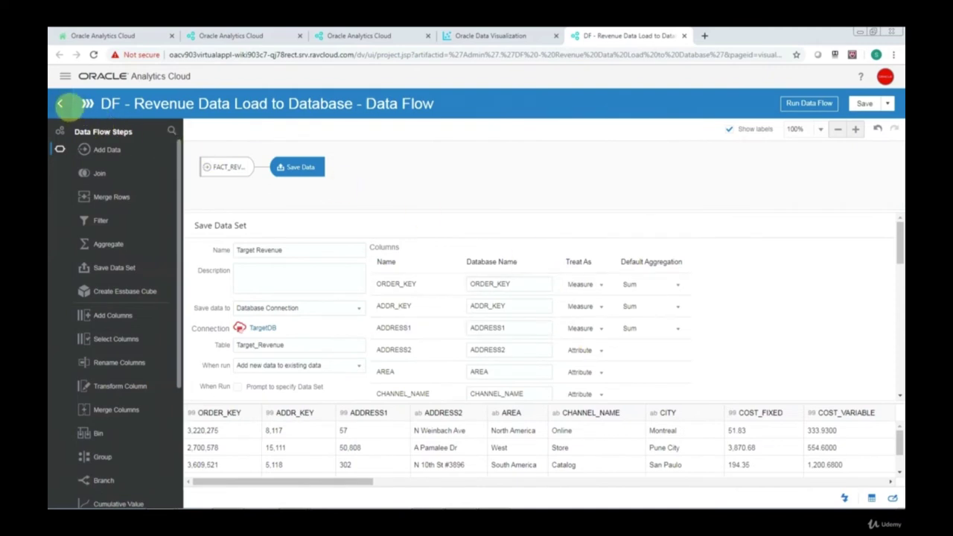
pyautogui.click(59, 104)
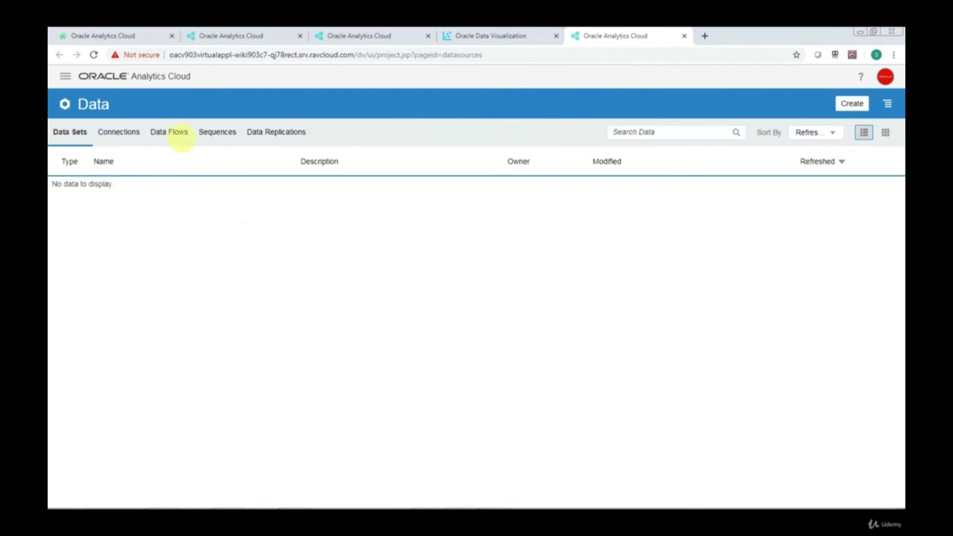
# Step: Run 'DF - Revenue Data Load to Database' from the Data Flows list, then show Data Sets
pyautogui.click(169, 133)
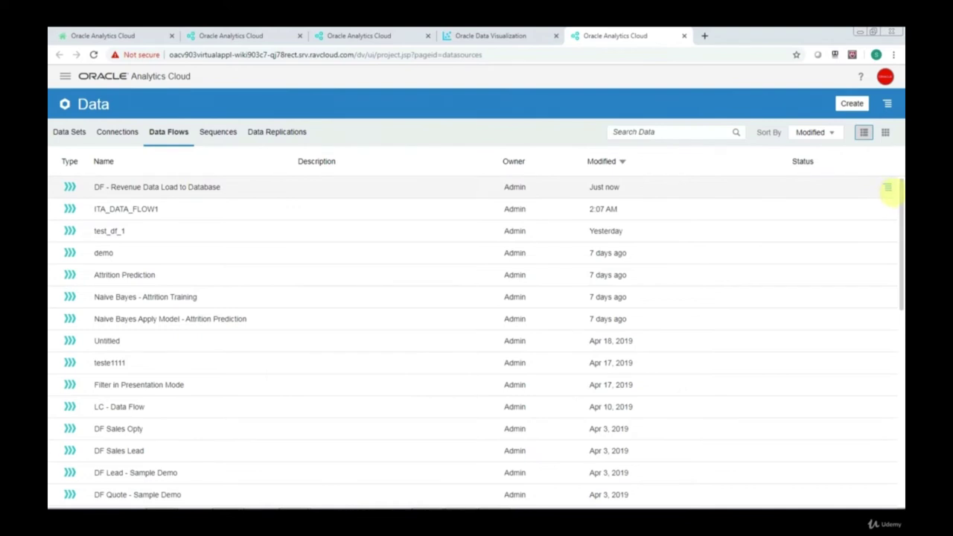
pyautogui.click(888, 189)
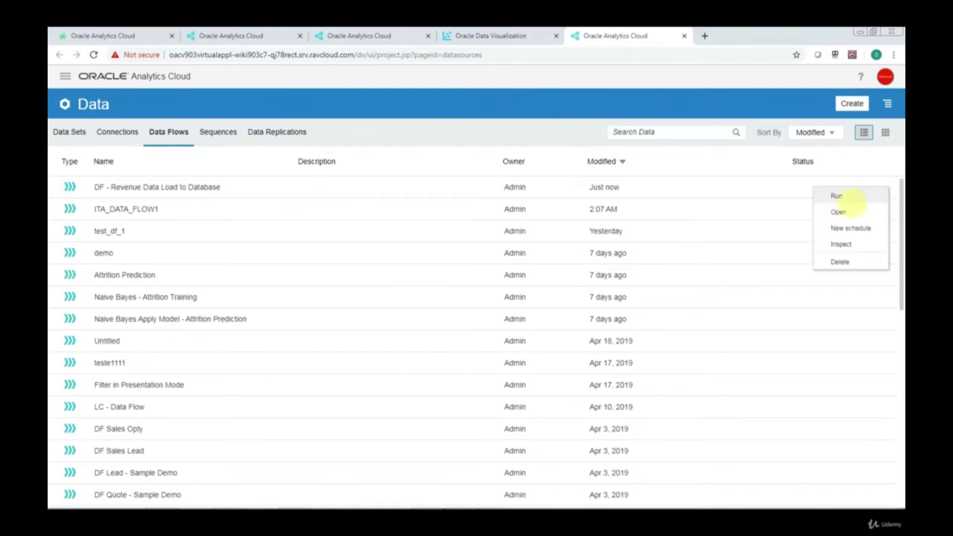
pyautogui.click(844, 196)
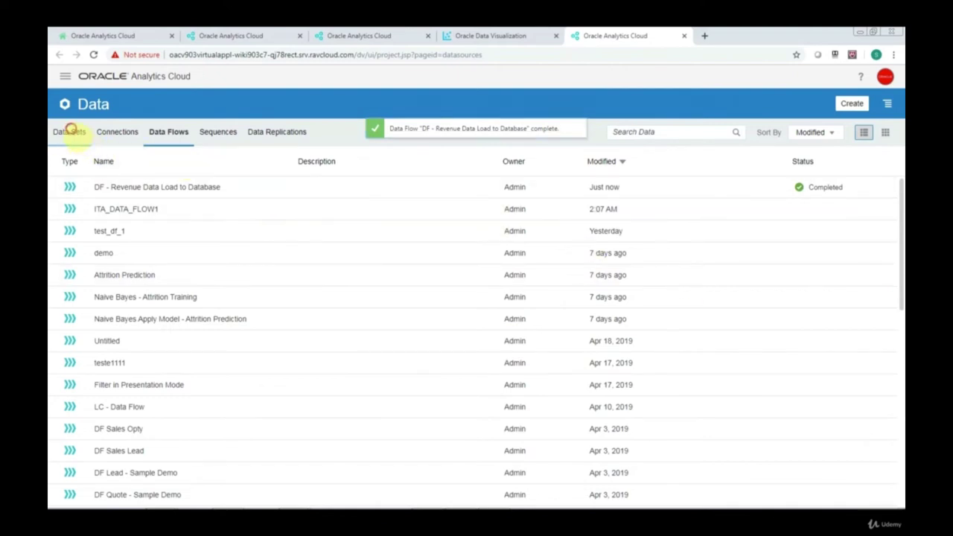
pyautogui.click(69, 132)
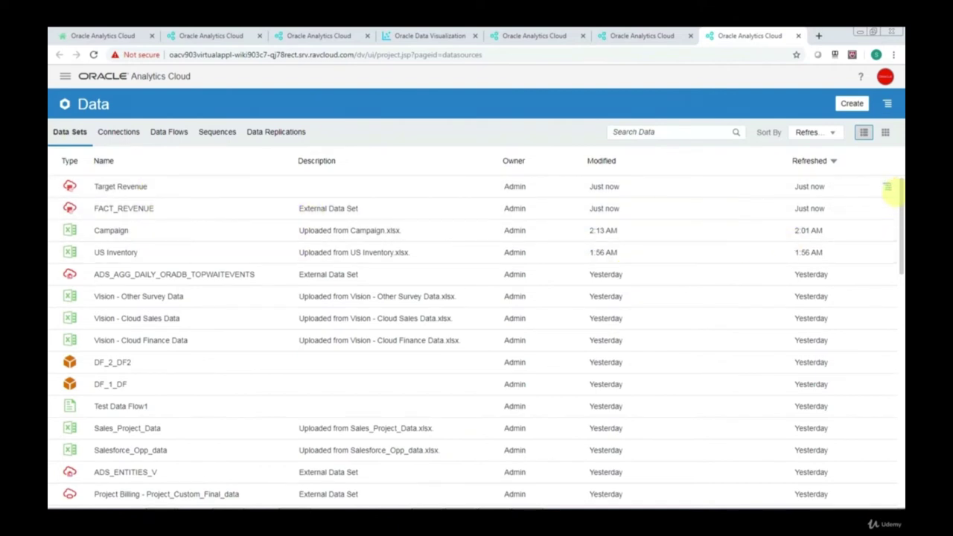
# Step: Inspect Target Revenue, switch its Data Access to Automatic Caching, and save
pyautogui.click(889, 188)
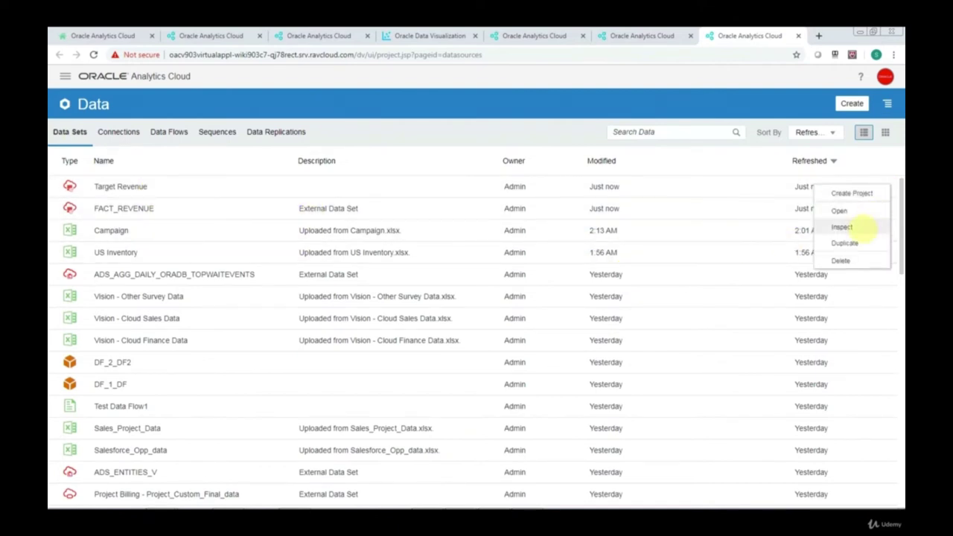
pyautogui.click(849, 227)
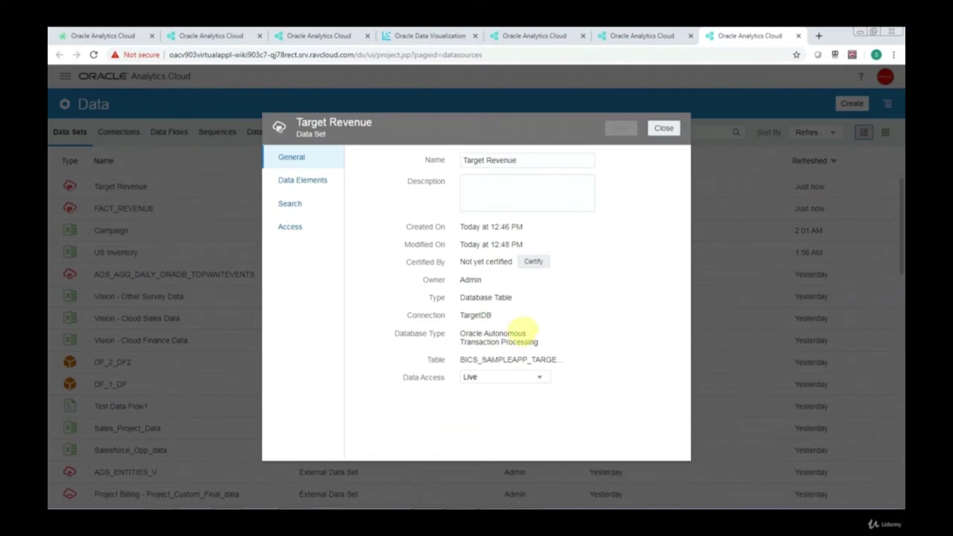
pyautogui.click(526, 376)
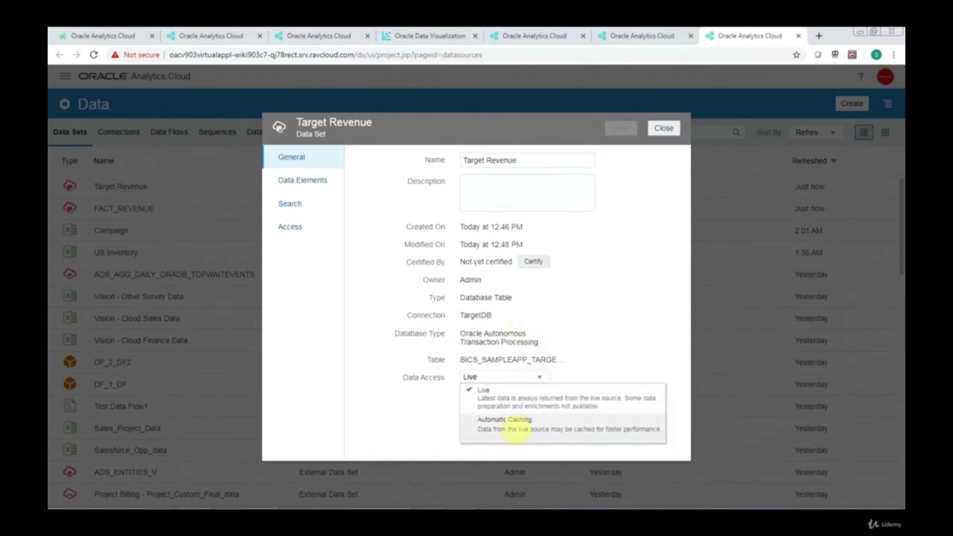
pyautogui.click(517, 429)
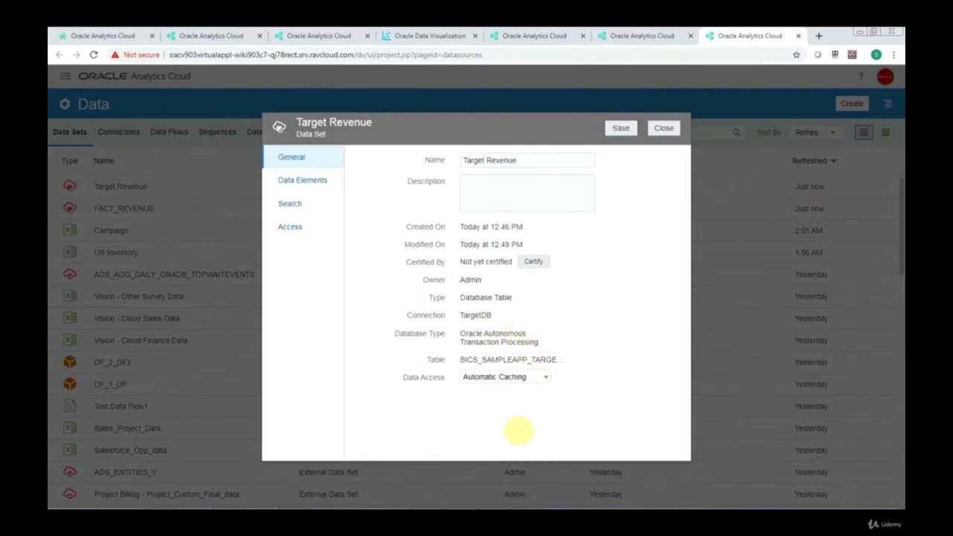
pyautogui.click(621, 128)
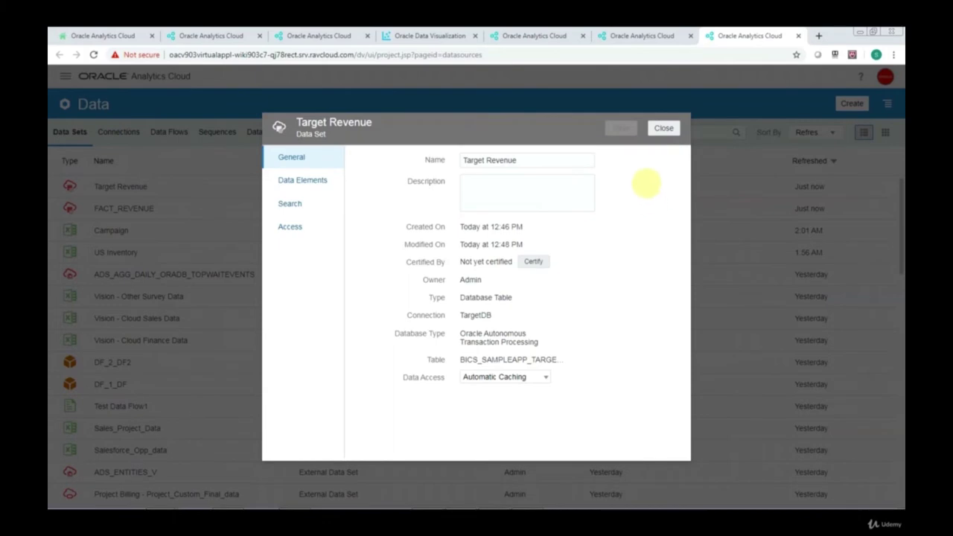
pyautogui.click(664, 131)
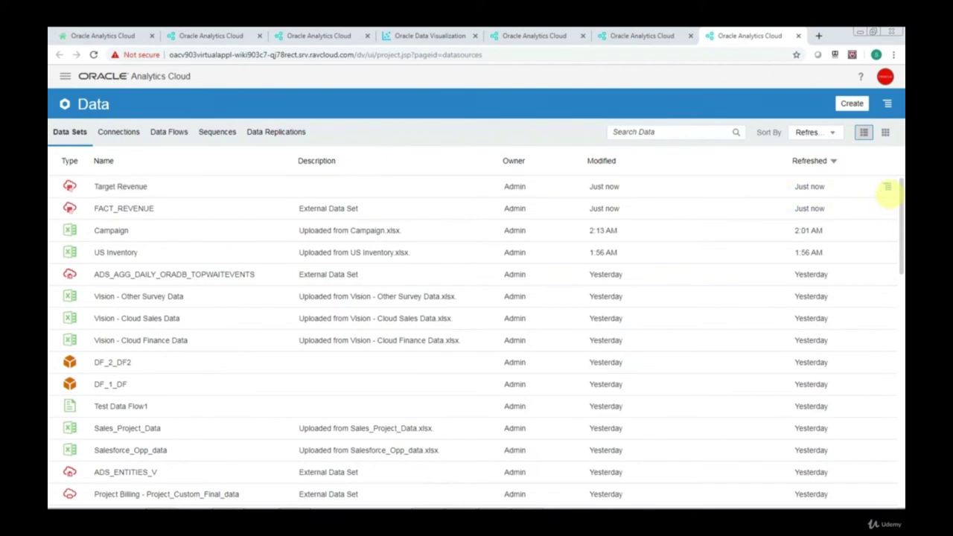
# Step: Run Reload Data on the Target Revenue data set and confirm the successful reload
pyautogui.click(887, 187)
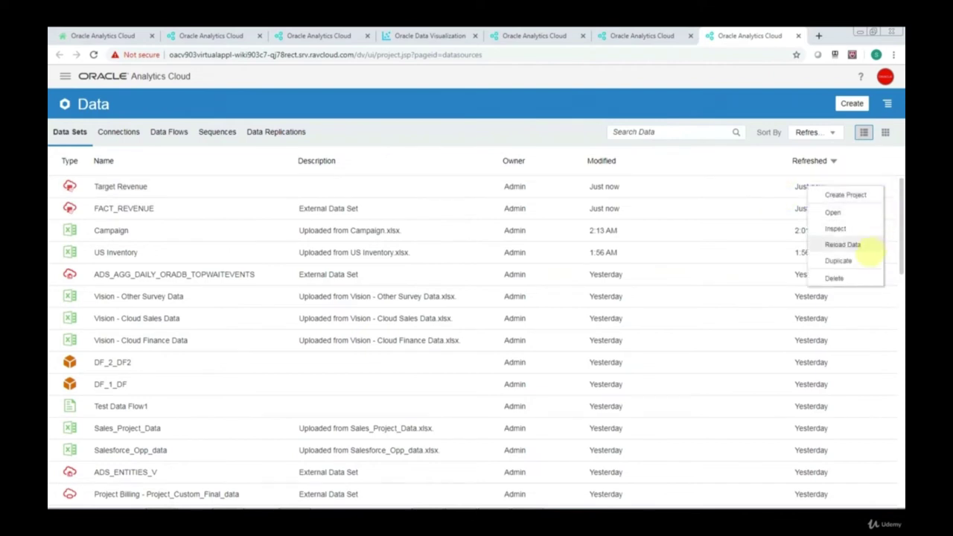
pyautogui.click(863, 245)
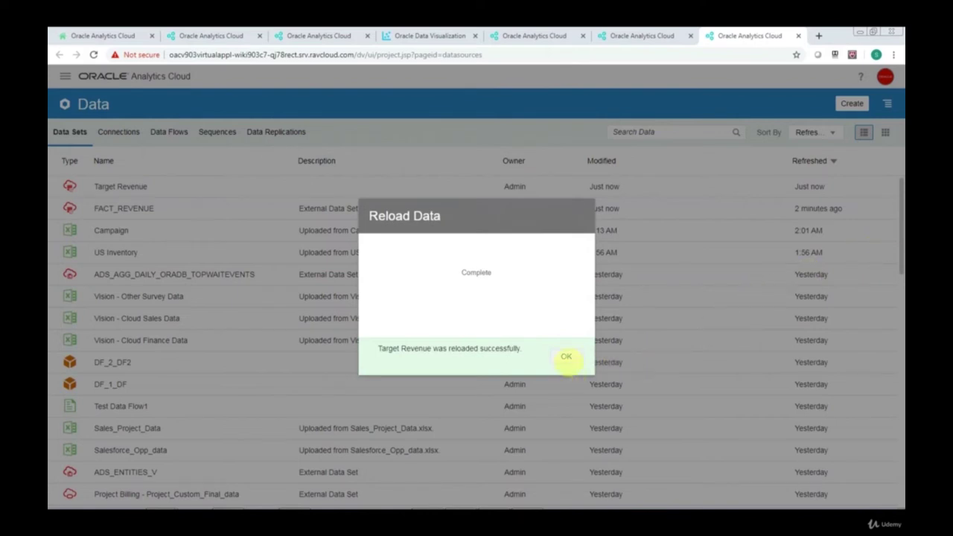
pyautogui.click(566, 356)
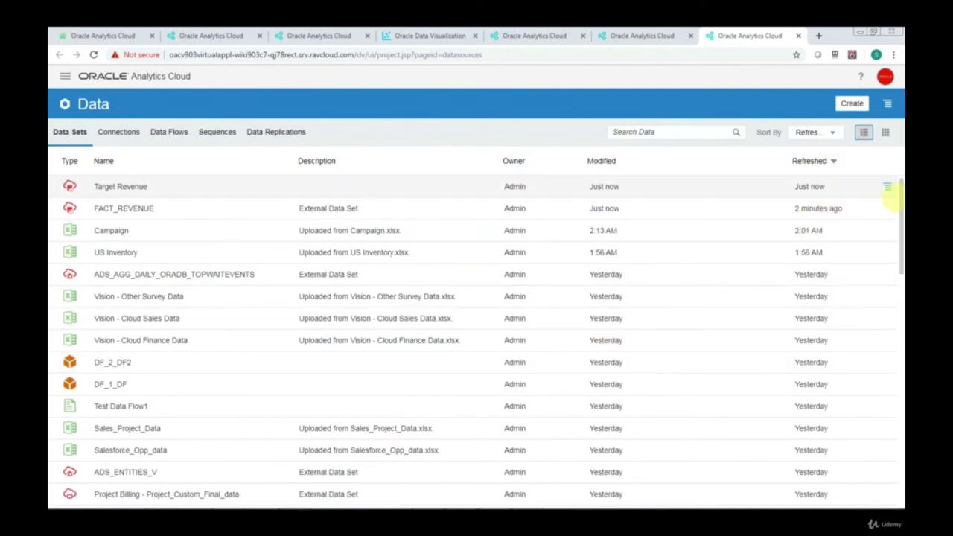
pyautogui.click(886, 187)
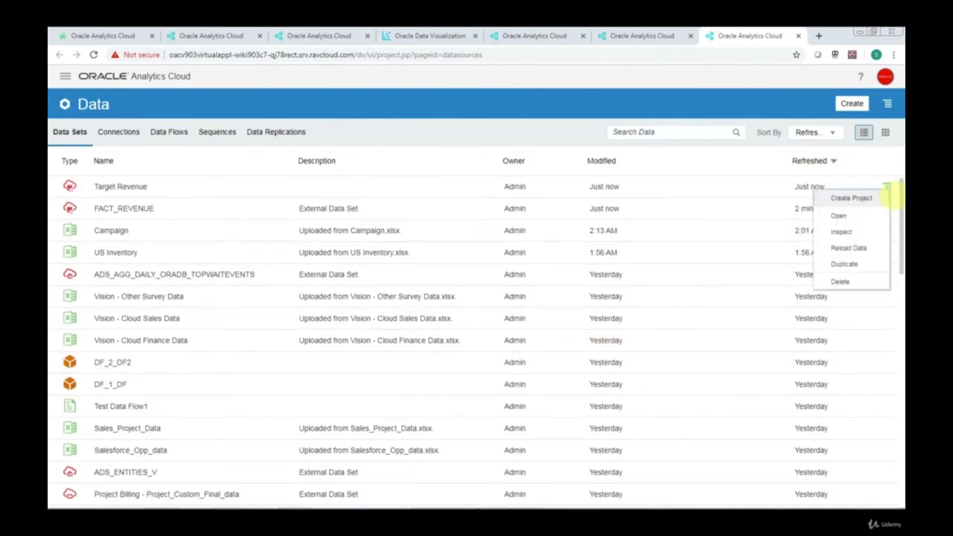
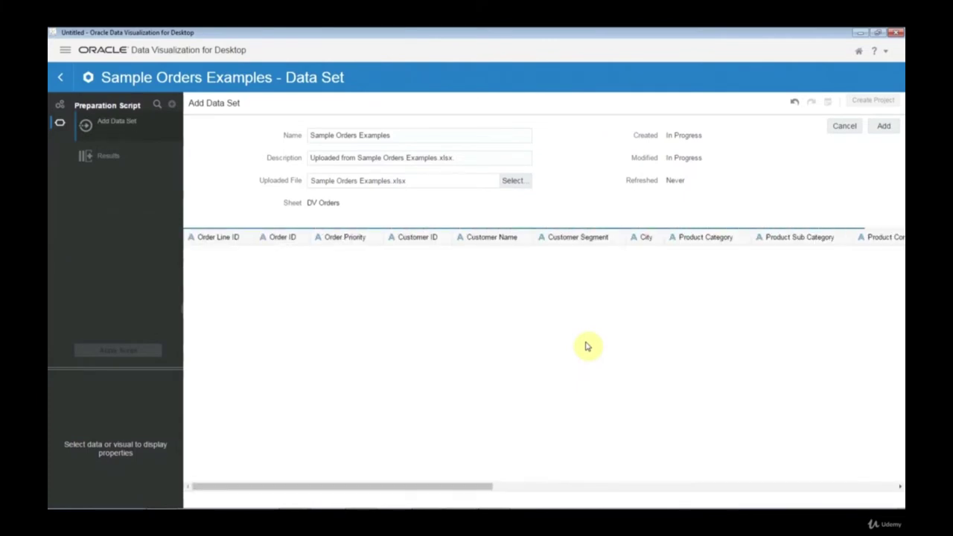
# Step: Add the Sample Orders Examples data set and start a new project from it
pyautogui.click(887, 126)
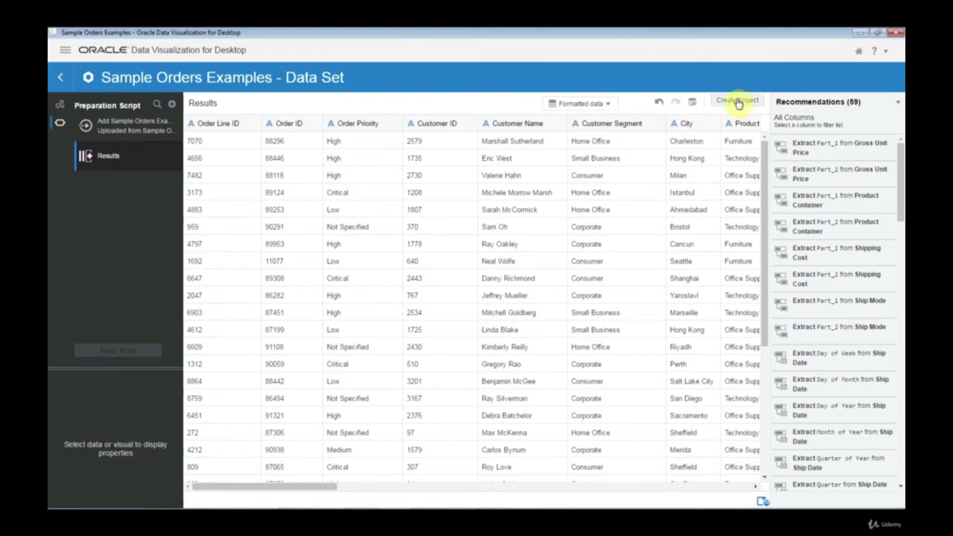
pyautogui.click(737, 102)
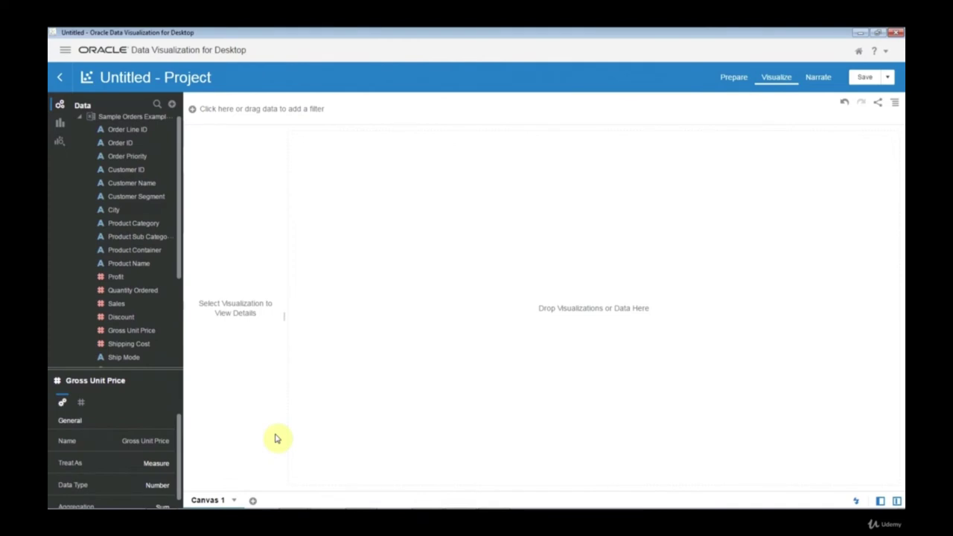
# Step: Build a Line chart from Quantity Ordered and Product Sub Category
pyautogui.click(147, 290)
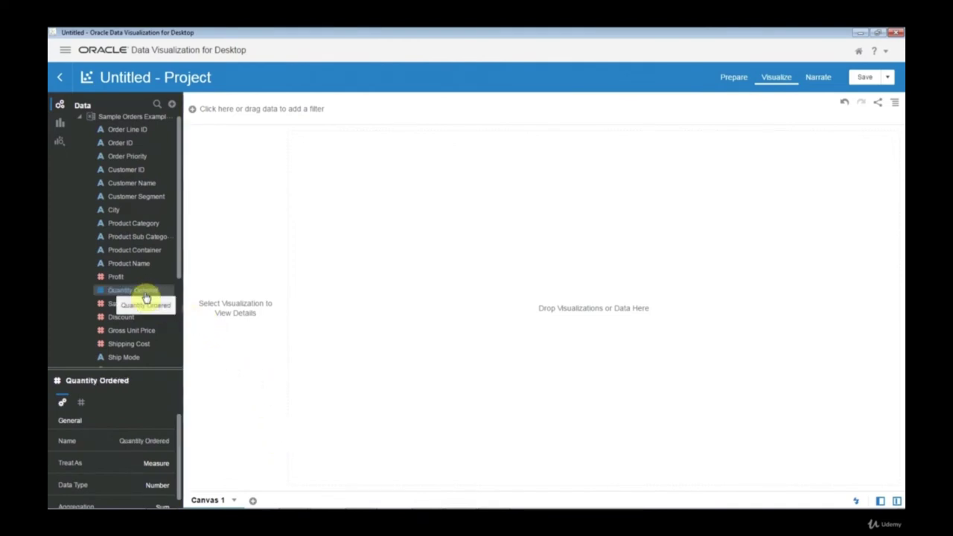
pyautogui.keyDown('ctrl'); pyautogui.click(152, 238); pyautogui.keyUp('ctrl')
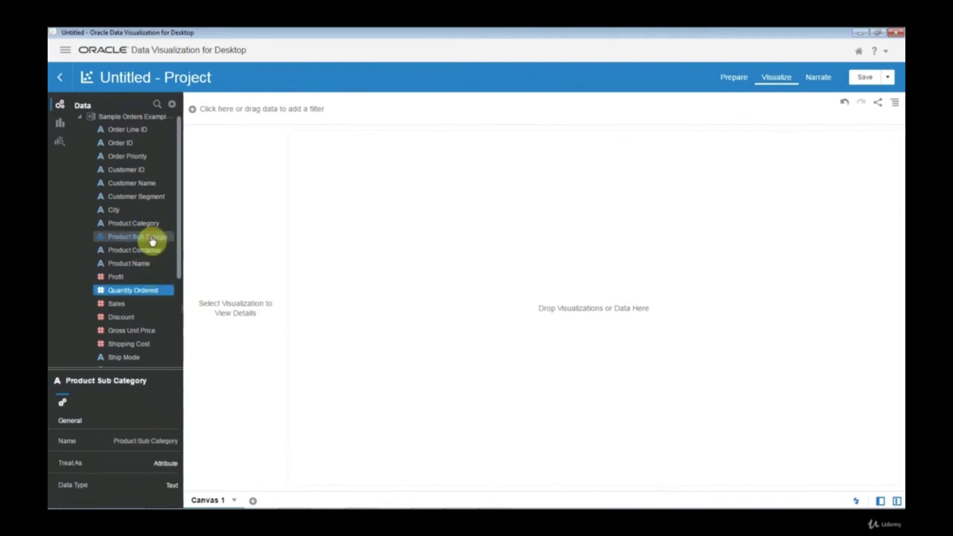
pyautogui.rightClick(152, 238)
pyautogui.click(176, 263)
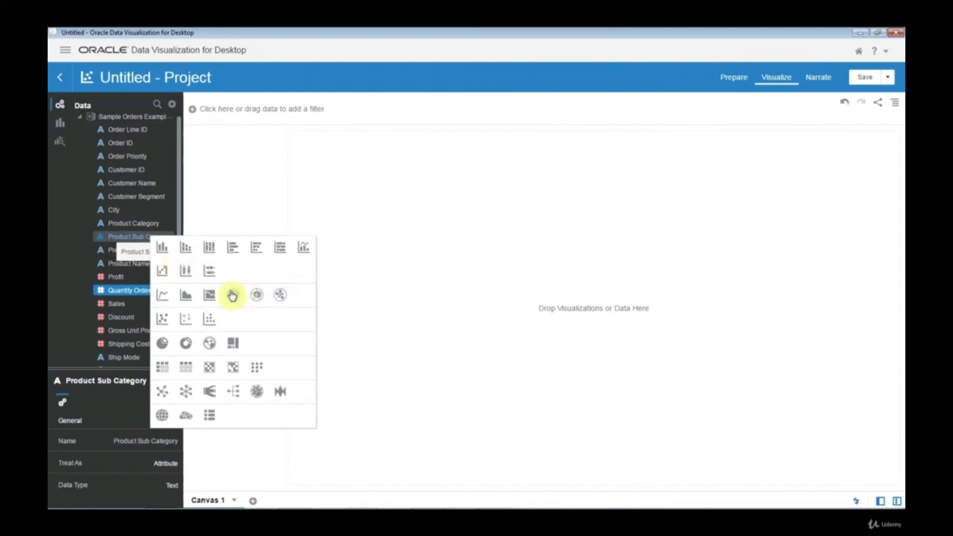
pyautogui.click(162, 297)
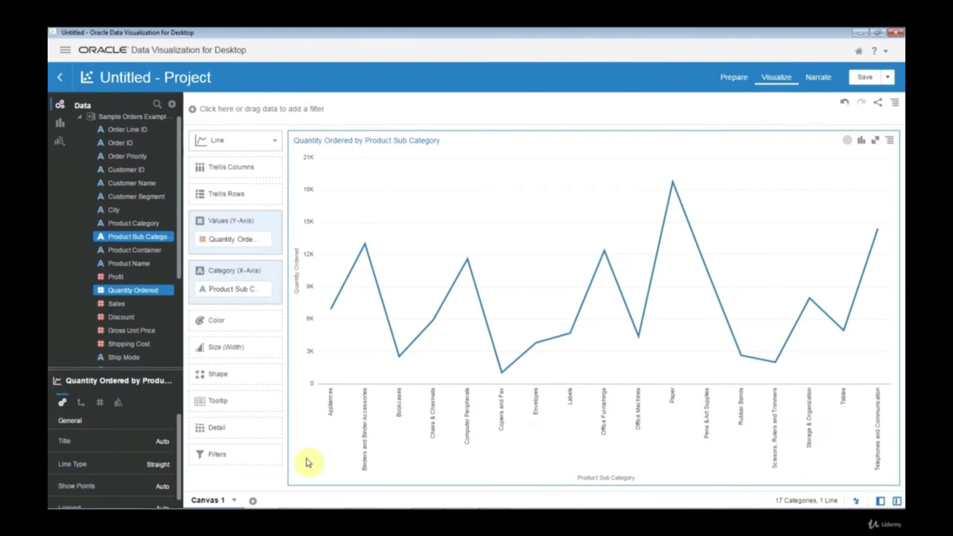
# Step: Add a reference line to the Quantity Ordered chart, keeping its function at Average
pyautogui.rightClick(710, 254)
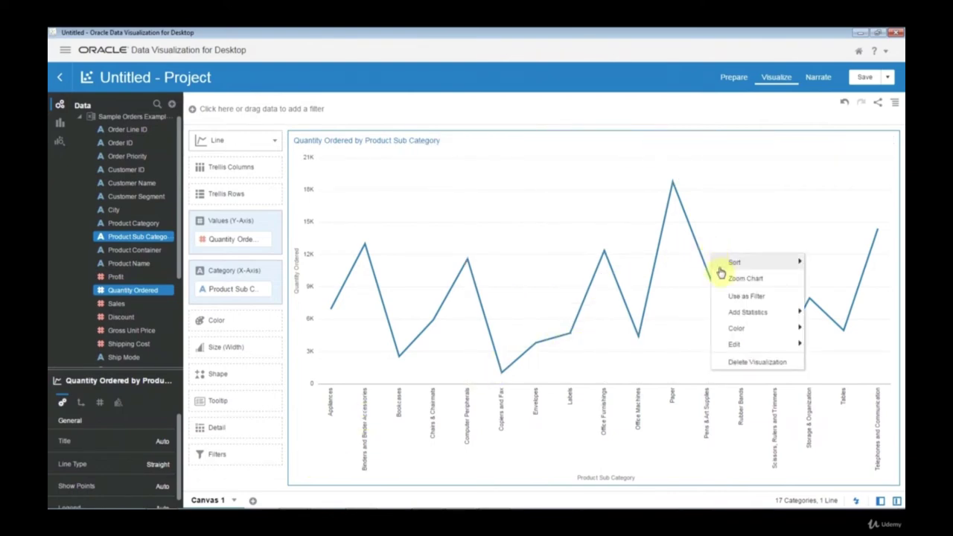
pyautogui.moveTo(752, 319)
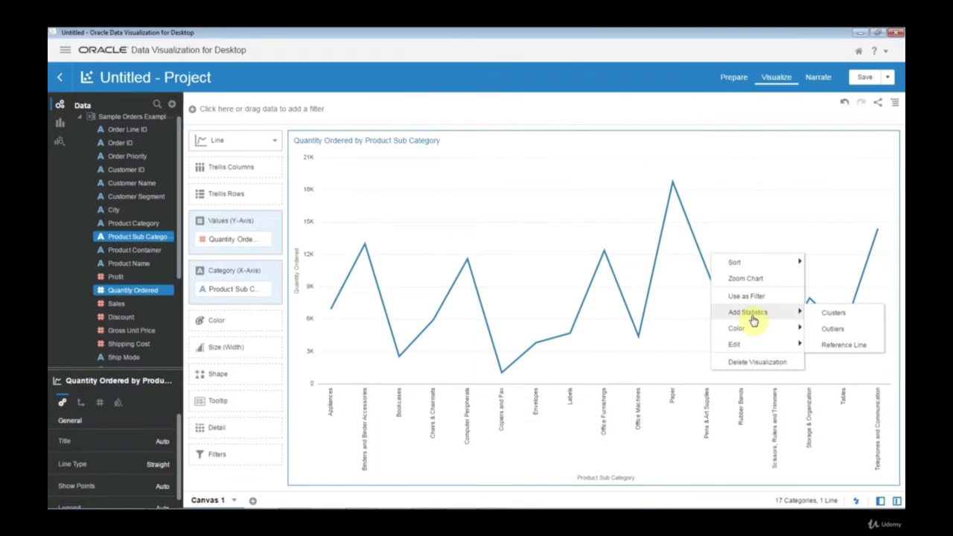
pyautogui.click(853, 345)
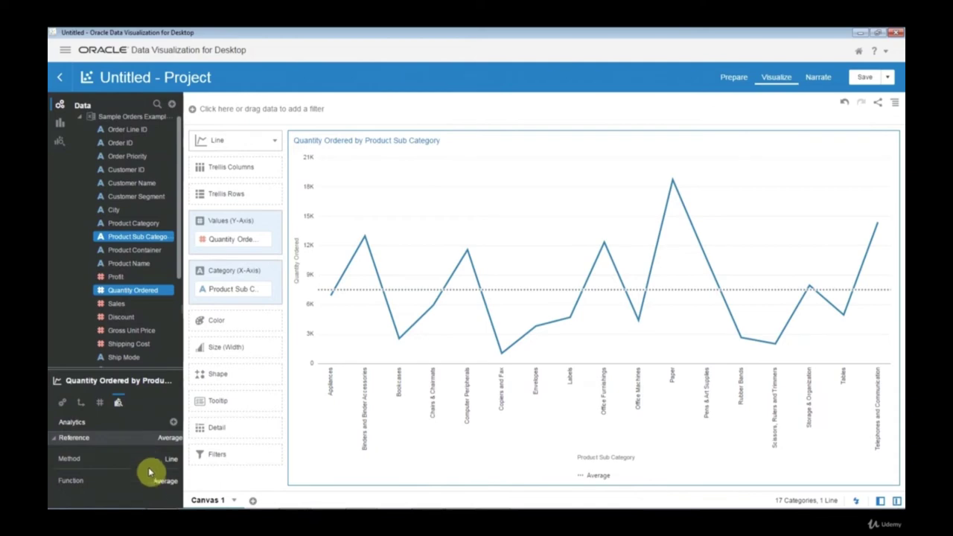
pyautogui.click(163, 482)
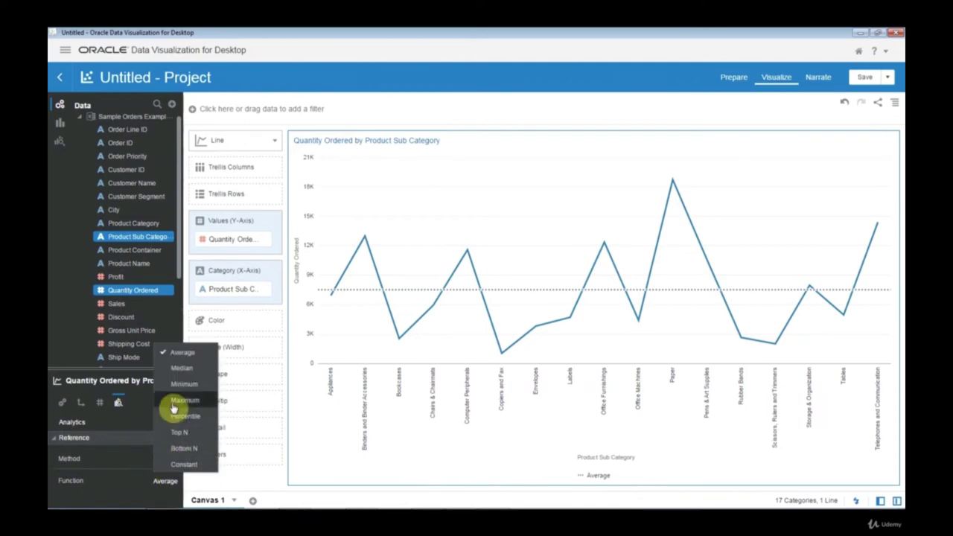
pyautogui.click(127, 499)
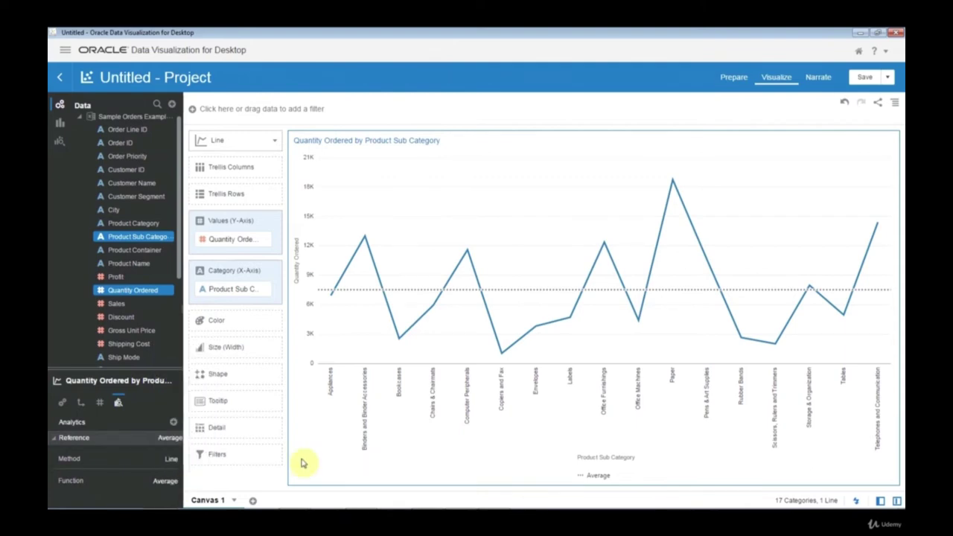
# Step: Duplicate the Quantity Ordered line chart so a copy sits beside the original
pyautogui.moveTo(893, 142)
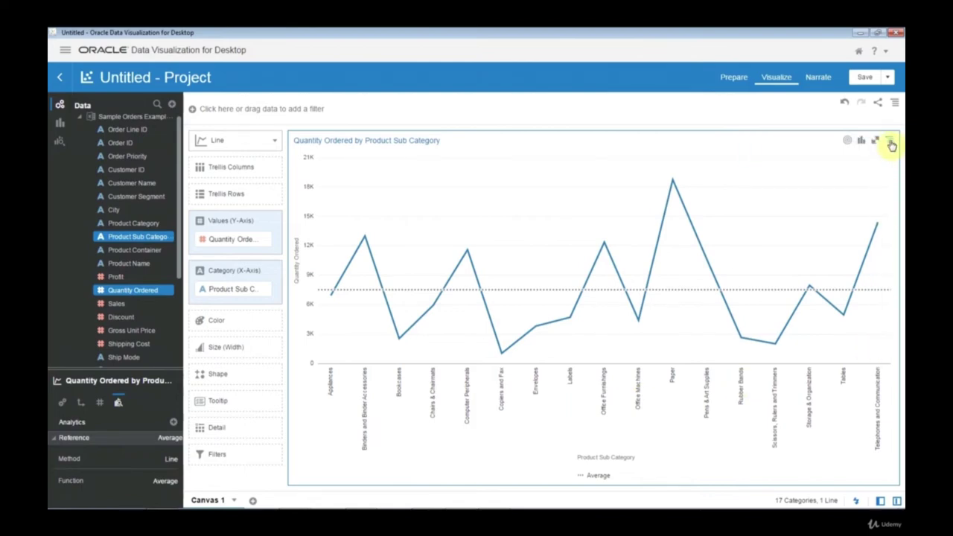
pyautogui.click(892, 141)
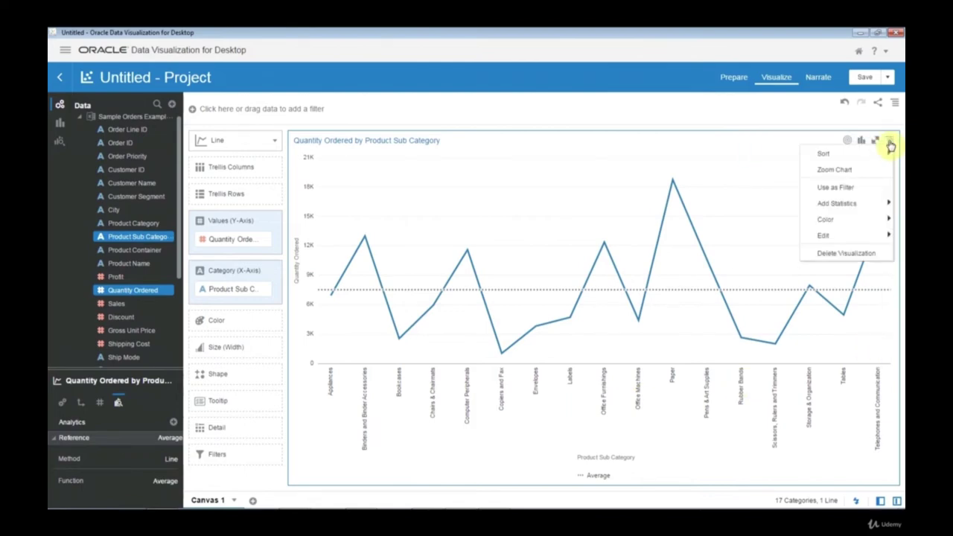
pyautogui.moveTo(861, 235)
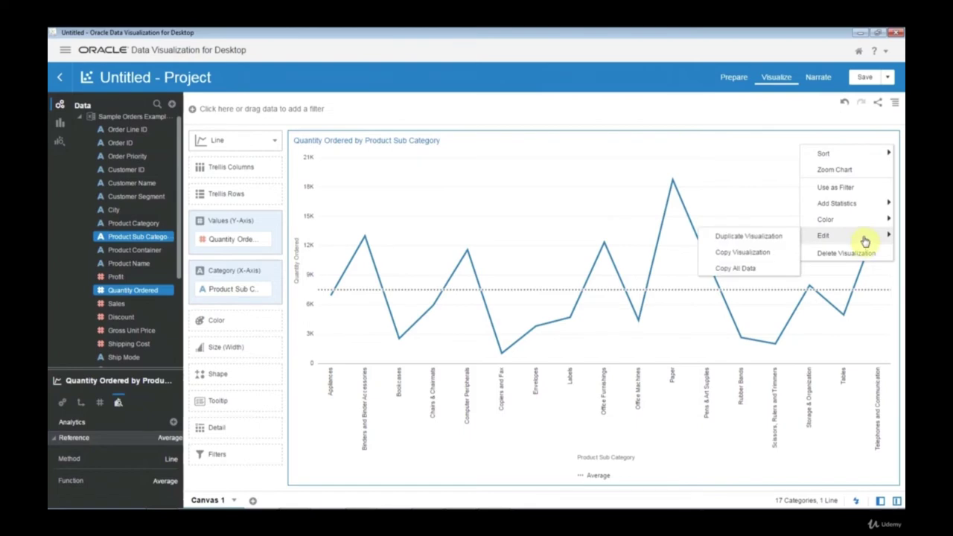
pyautogui.click(767, 236)
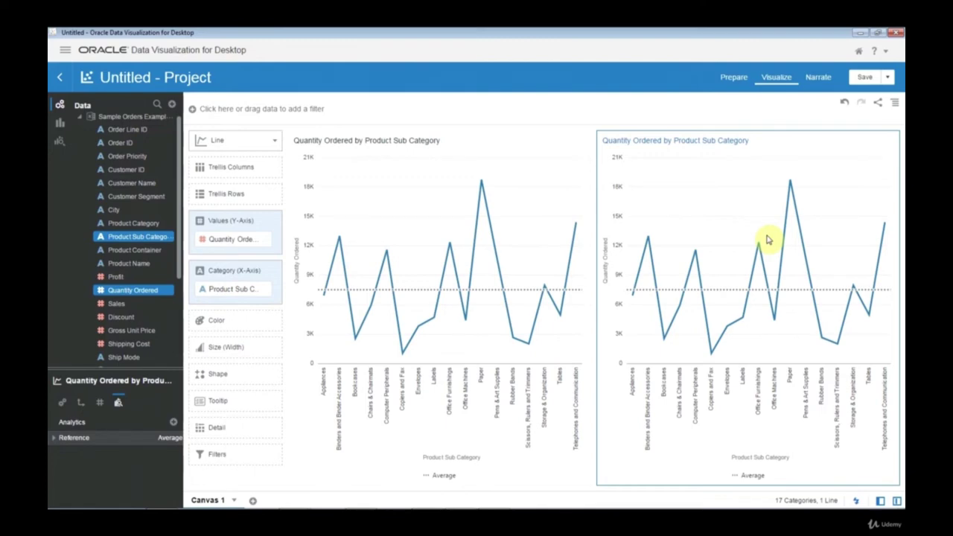
pyautogui.moveTo(773, 136)
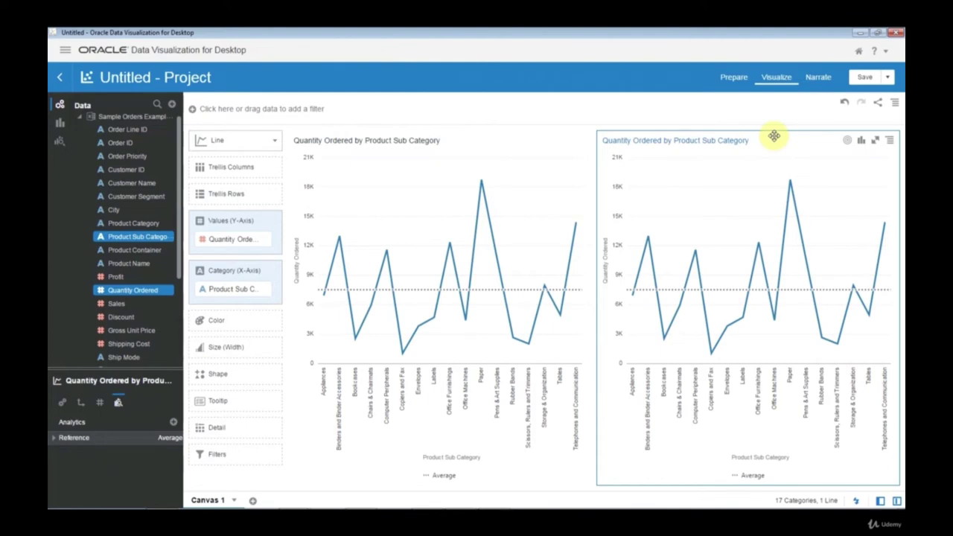
pyautogui.click(70, 275)
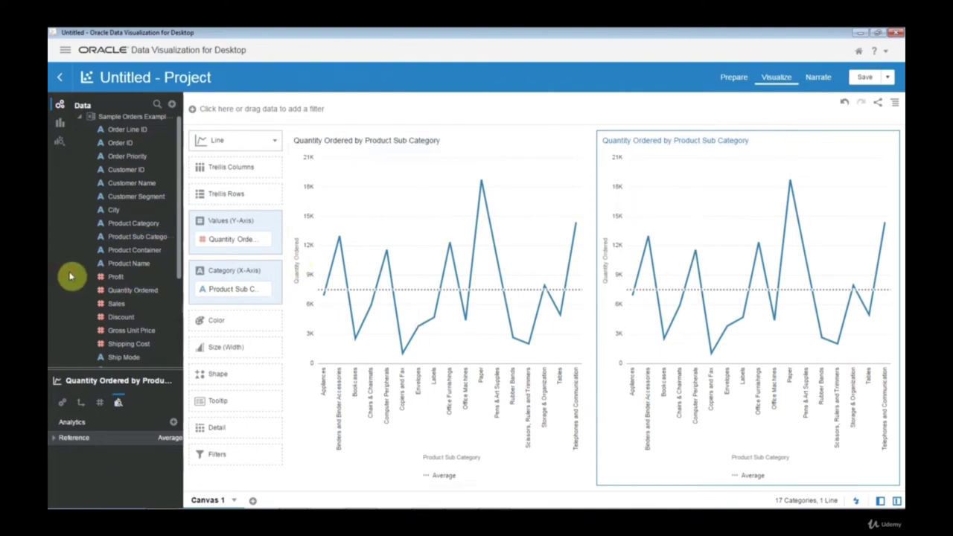
# Step: Put Profit on the copied chart's Y-axis and add a reference line to it
pyautogui.moveTo(116, 281); pyautogui.dragTo(217, 241)
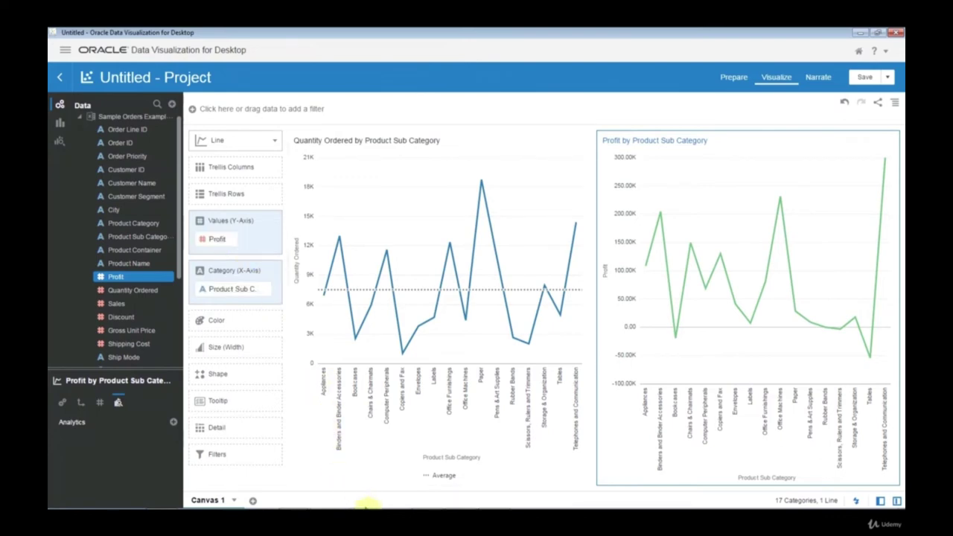
pyautogui.moveTo(753, 353)
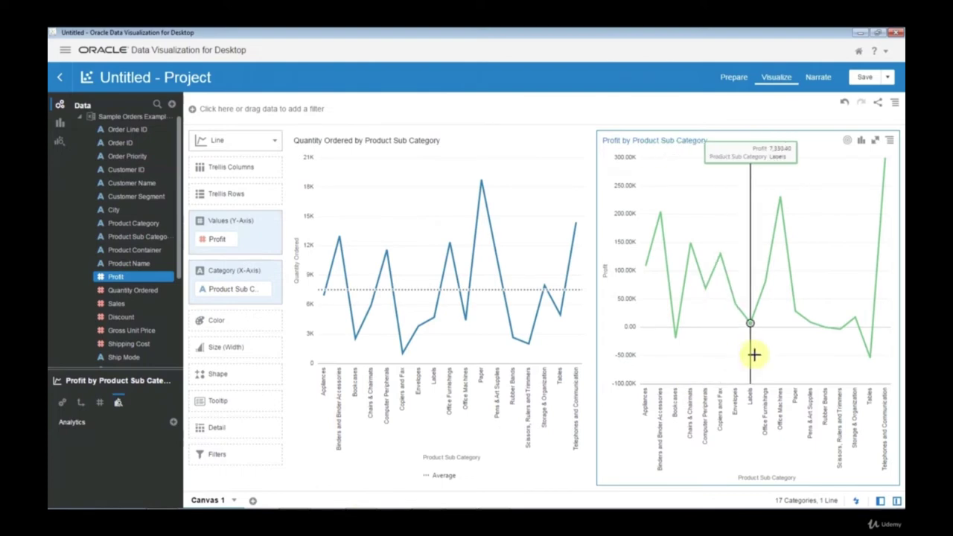
pyautogui.rightClick(813, 273)
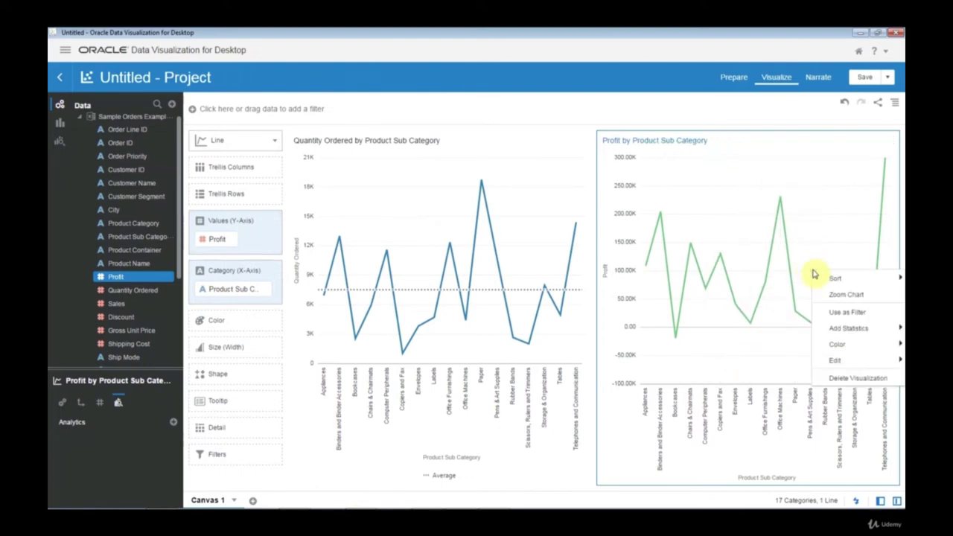
pyautogui.moveTo(829, 329)
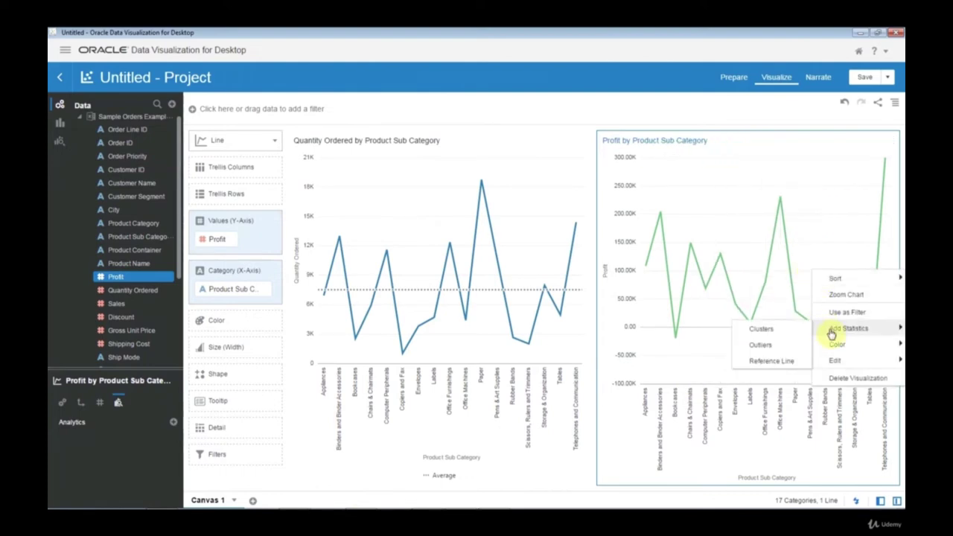
pyautogui.click(788, 363)
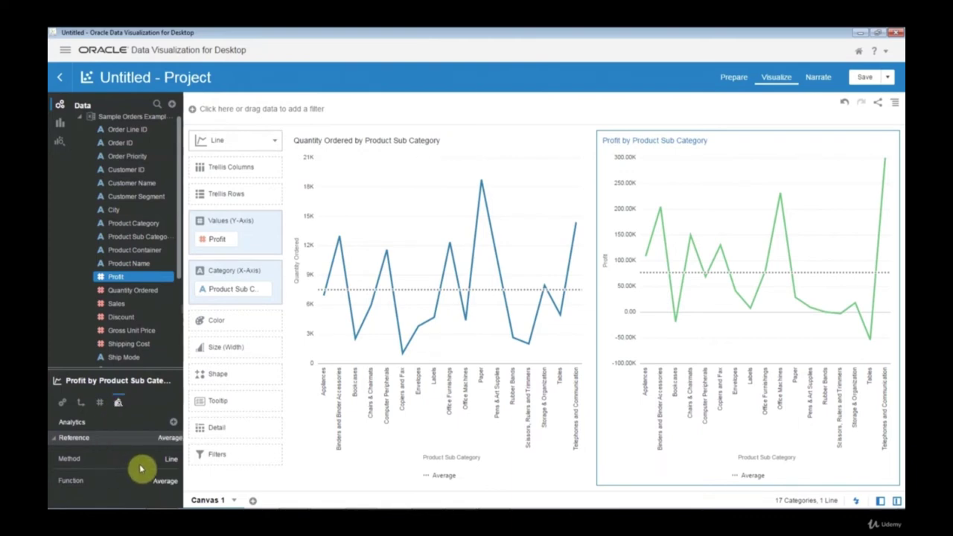
# Step: Make the Profit reference a Custom band with lower bound Average and upper bound Maximum
pyautogui.click(172, 460)
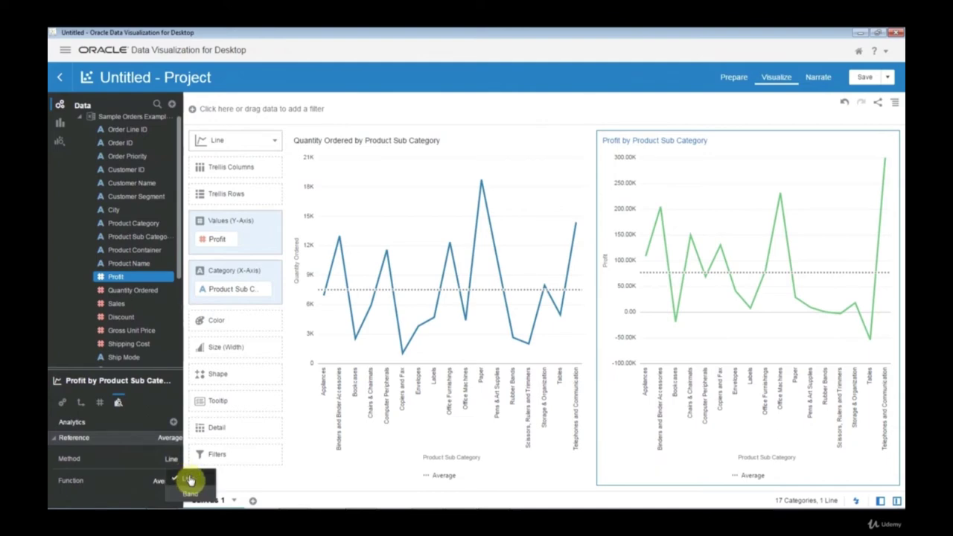
pyautogui.click(188, 492)
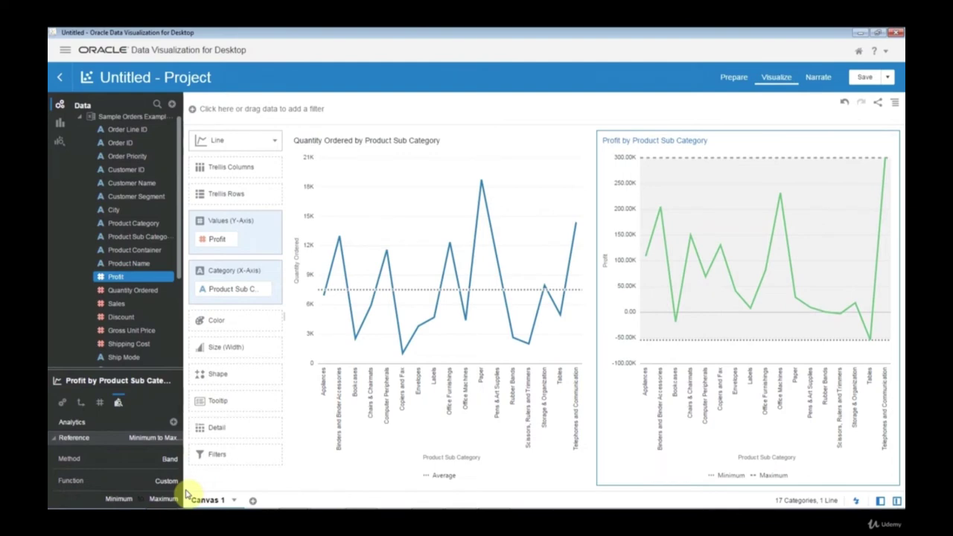
pyautogui.click(165, 482)
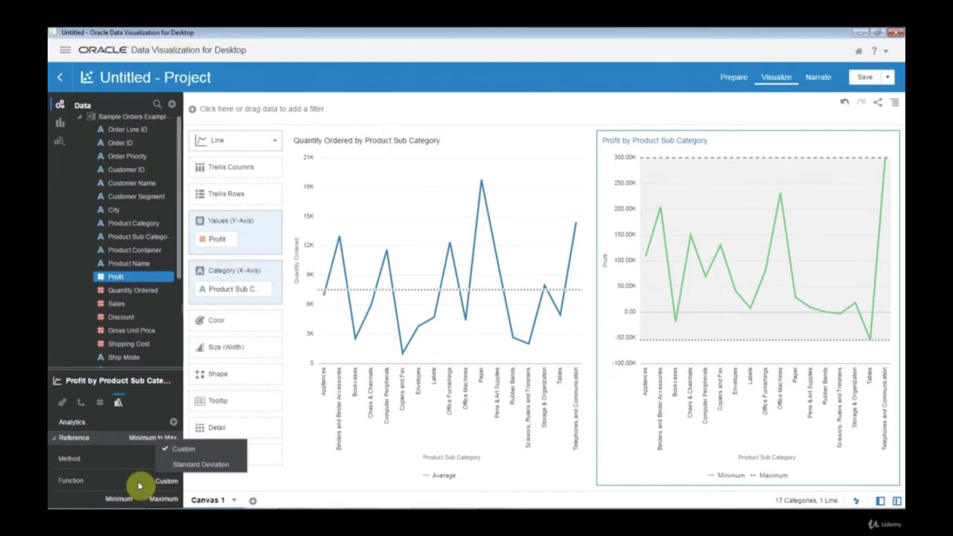
pyautogui.click(138, 486)
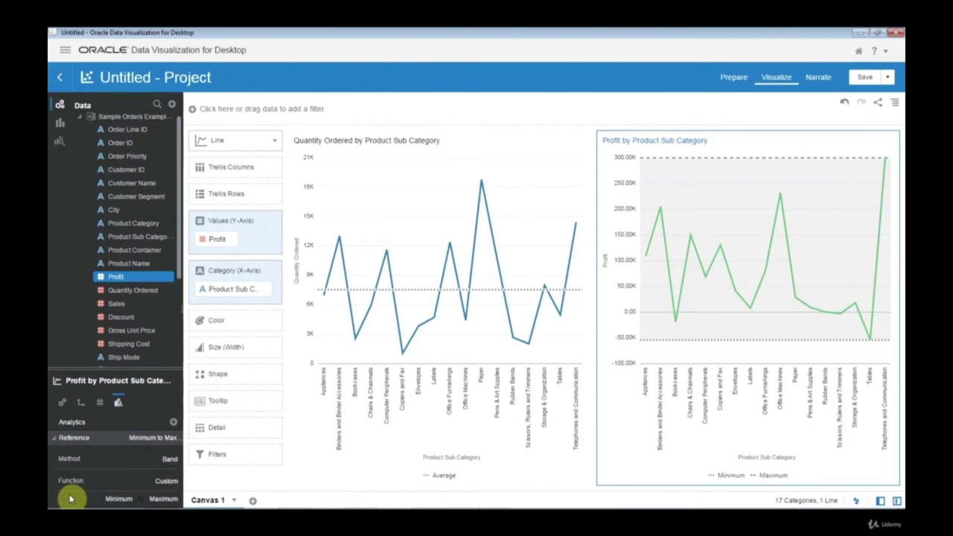
pyautogui.click(117, 499)
pyautogui.click(126, 439)
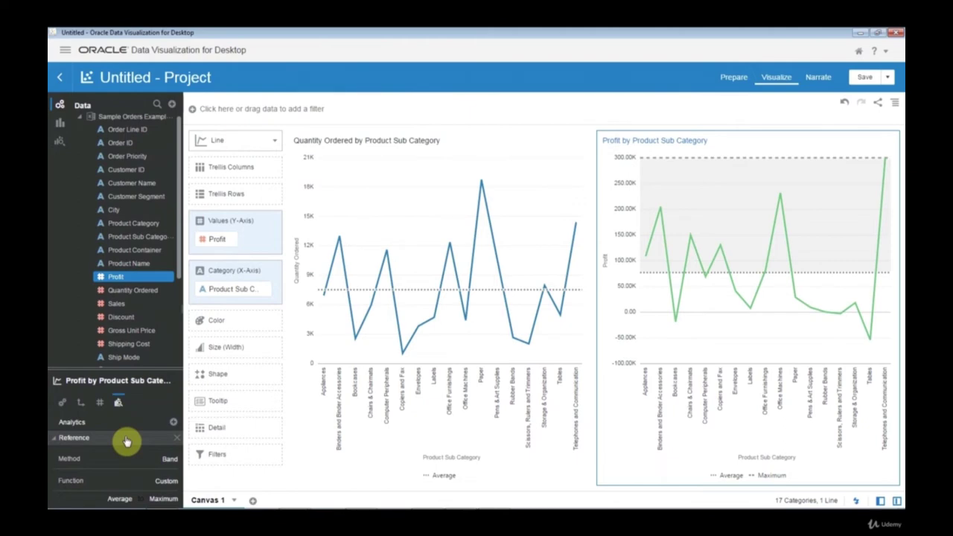
pyautogui.moveTo(115, 277); pyautogui.dragTo(114, 279)
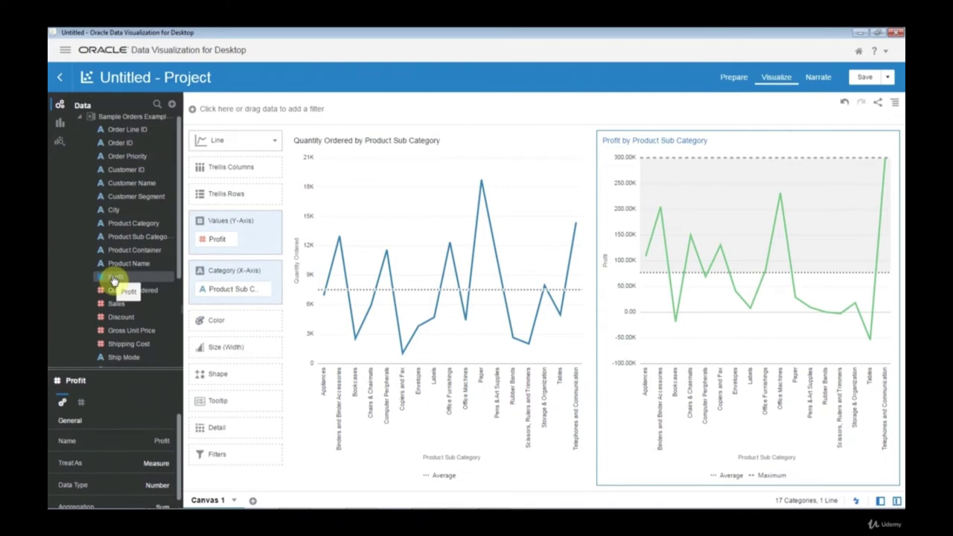
# Step: Create a Profit vs Quantity Ordered scatter with points and colours by Product Sub Category
pyautogui.moveTo(114, 280); pyautogui.dragTo(115, 279)
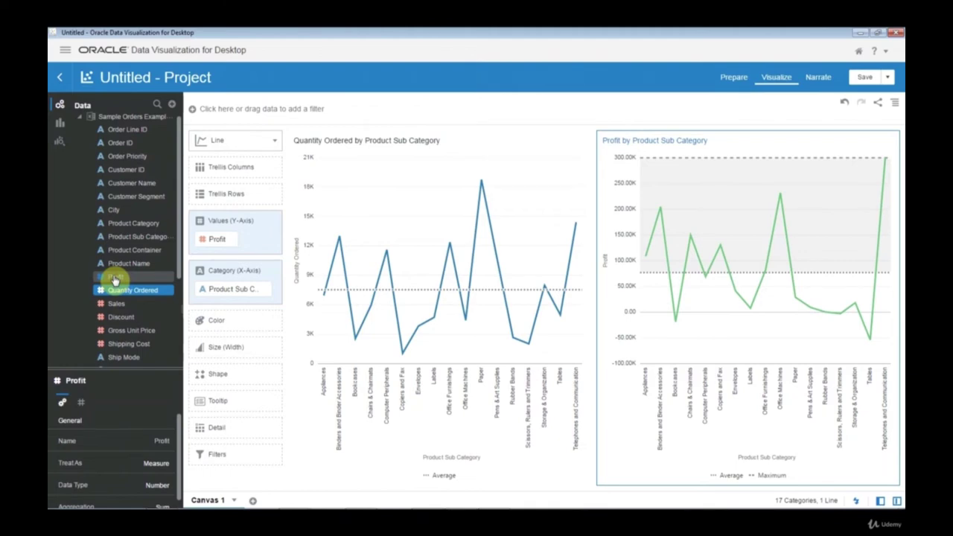
pyautogui.rightClick(114, 279)
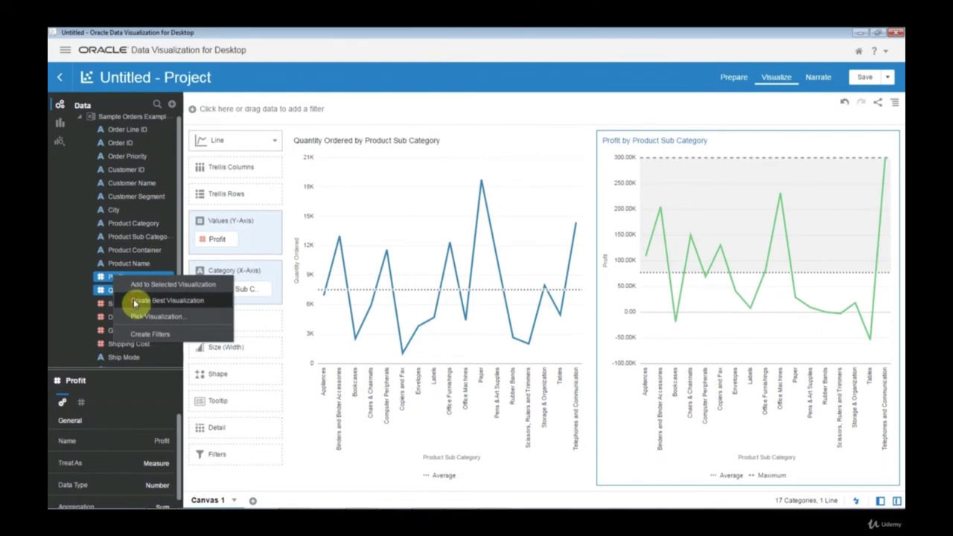
pyautogui.click(134, 301)
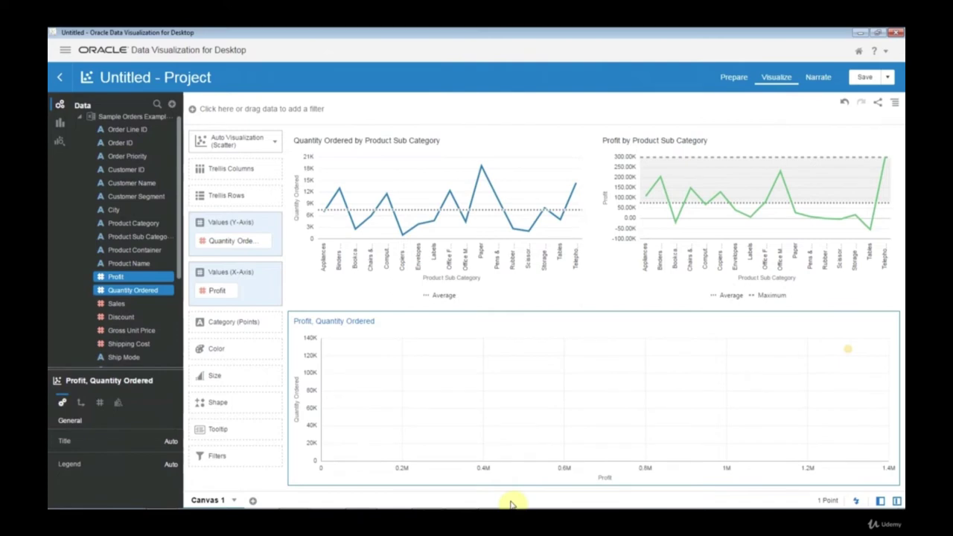
pyautogui.click(63, 320)
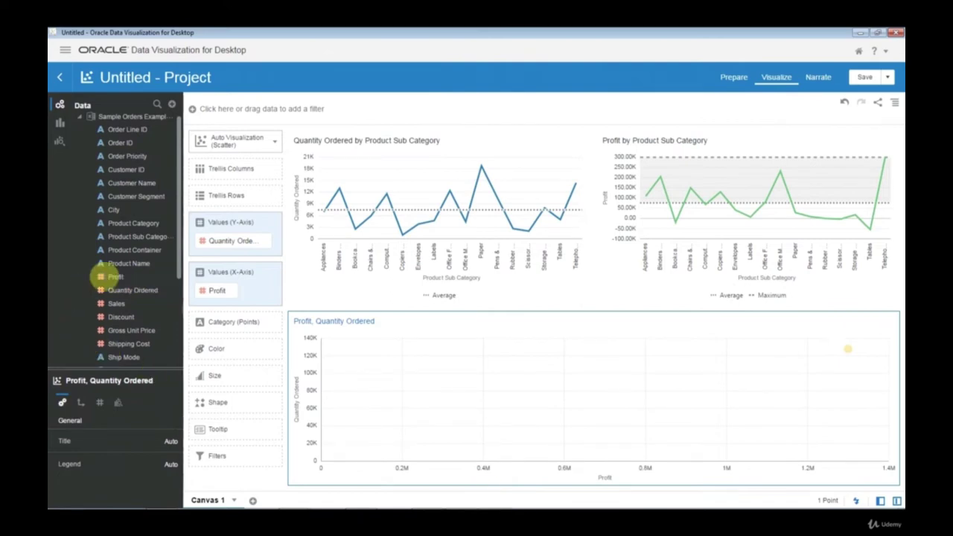
pyautogui.moveTo(125, 240); pyautogui.dragTo(221, 328)
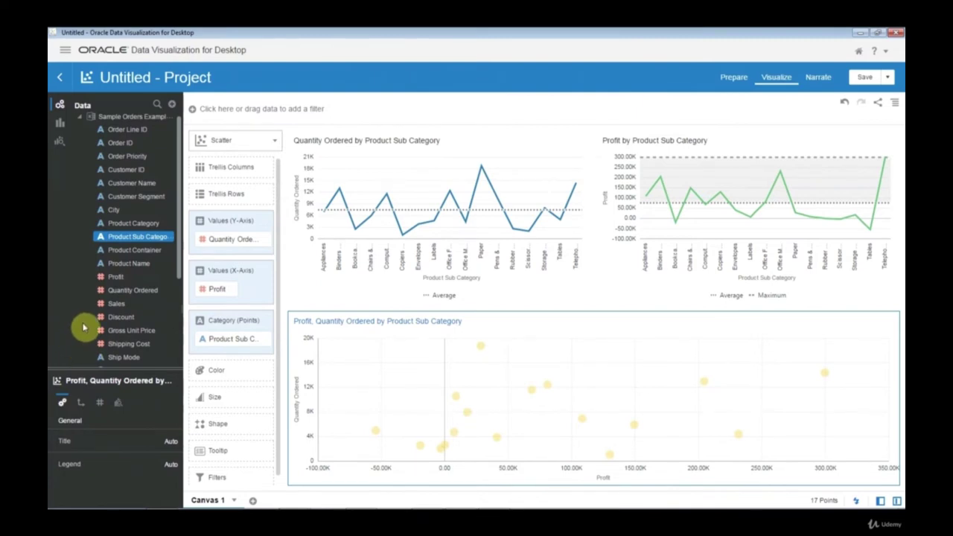
pyautogui.moveTo(137, 237); pyautogui.dragTo(213, 372)
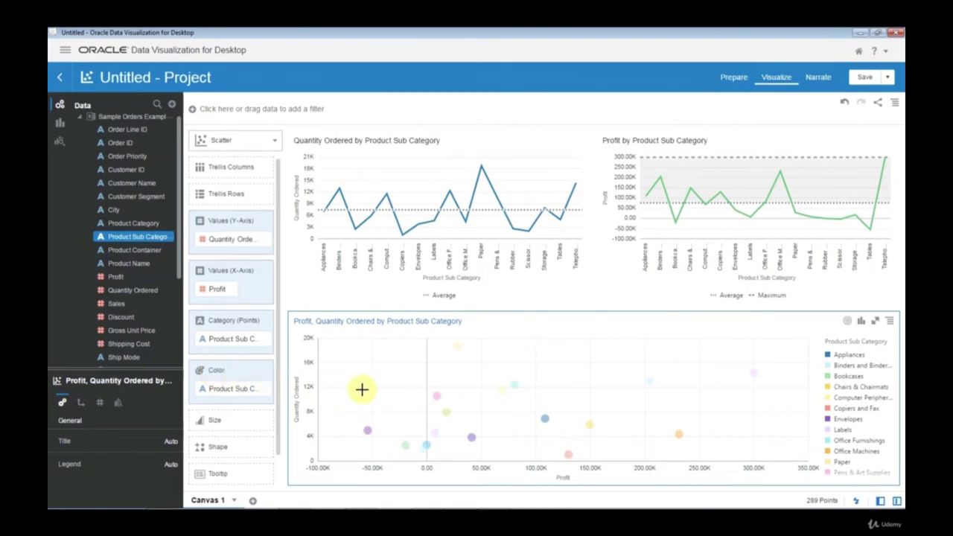
# Step: Add Average reference lines for Profit and for Quantity Ordered to the scatter chart
pyautogui.rightClick(481, 400)
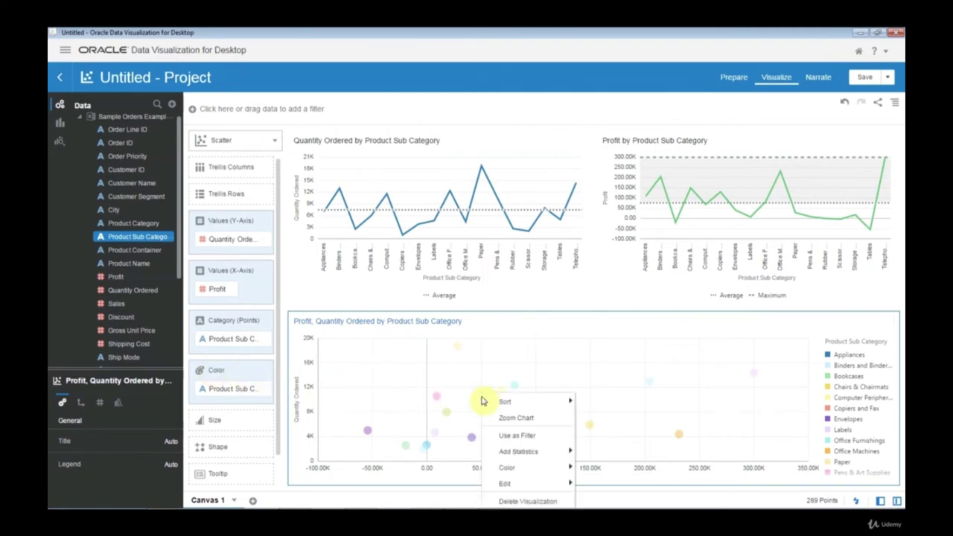
pyautogui.moveTo(530, 451)
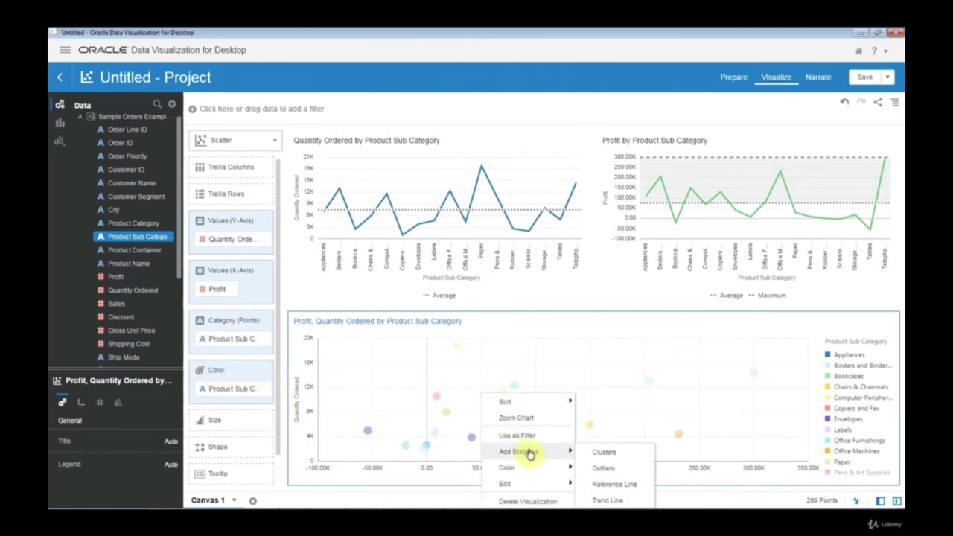
pyautogui.click(609, 484)
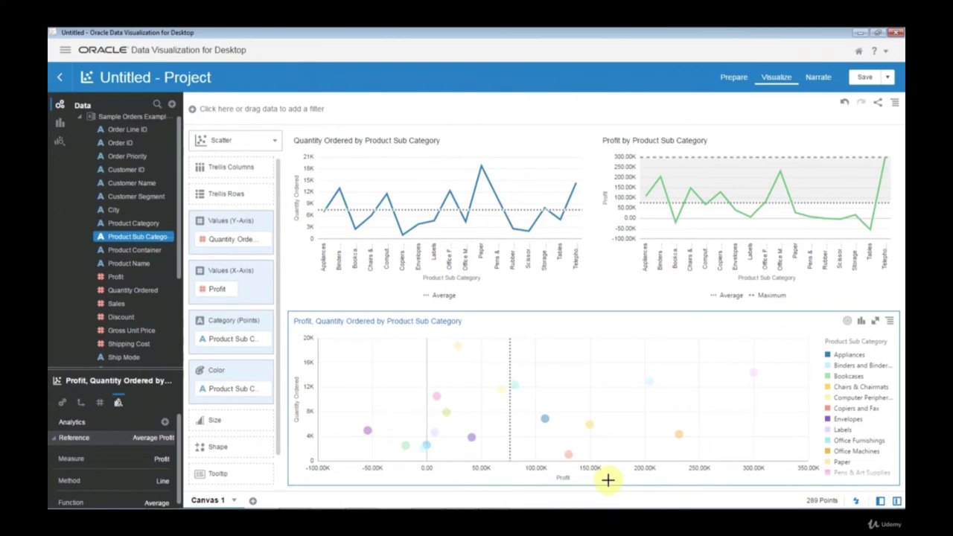
pyautogui.moveTo(509, 351)
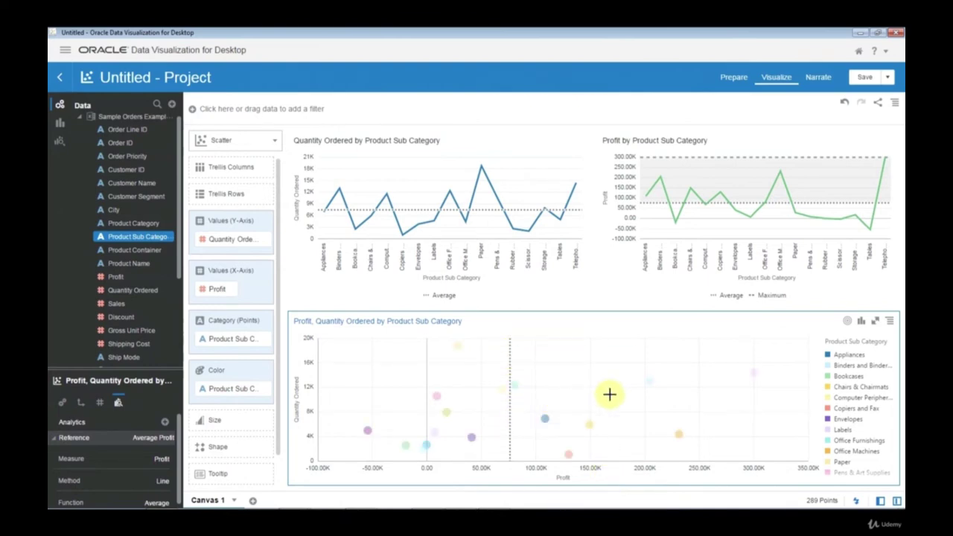
pyautogui.rightClick(580, 371)
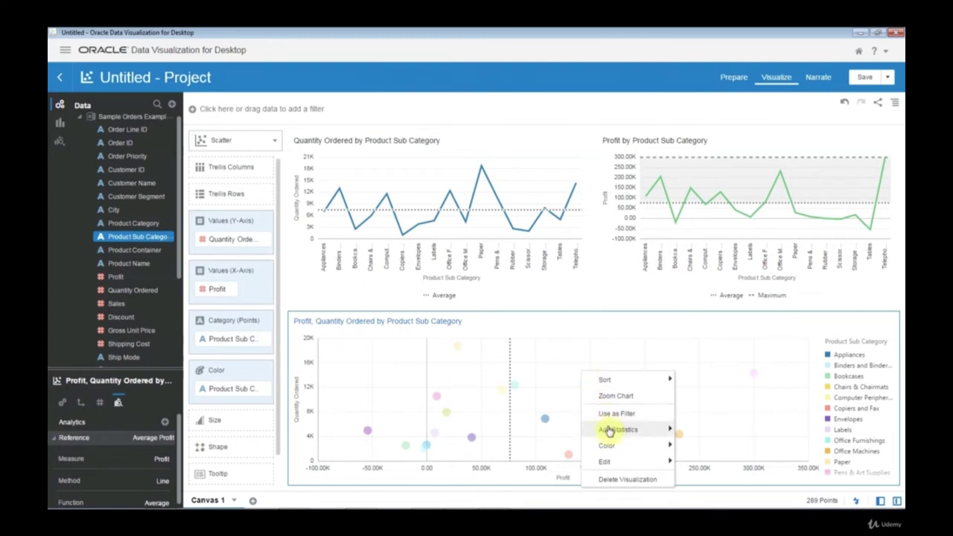
pyautogui.moveTo(609, 431)
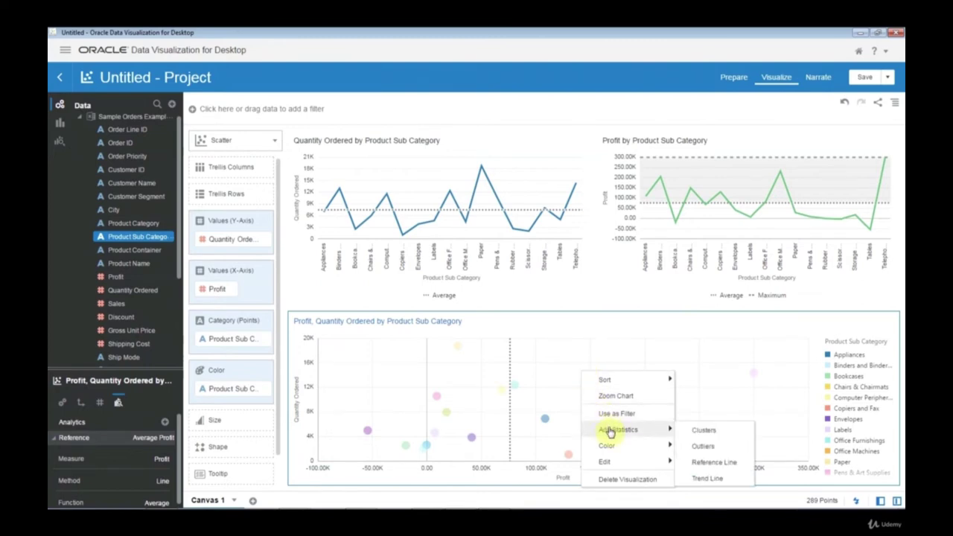
pyautogui.click(711, 462)
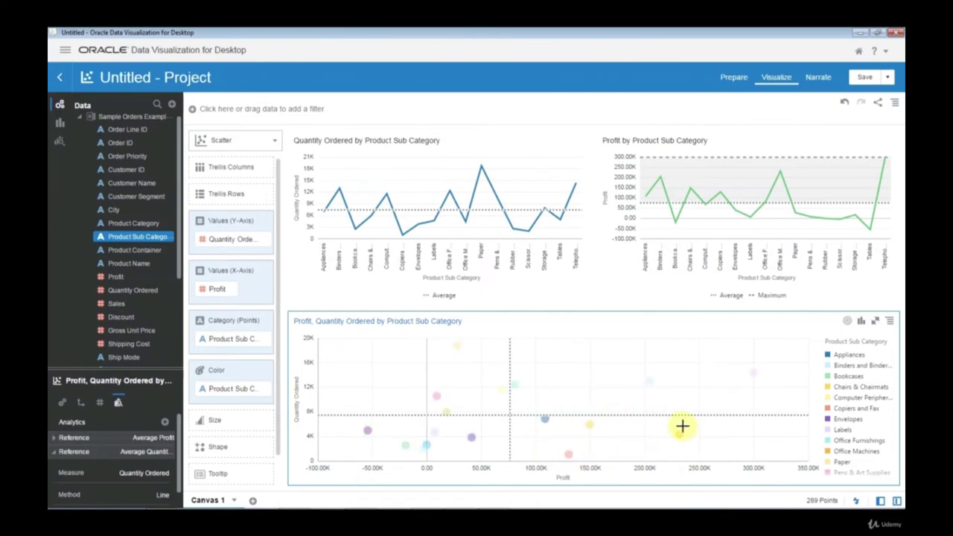
# Step: Save the project as 'Advanced Sales Analysis'
pyautogui.click(864, 78)
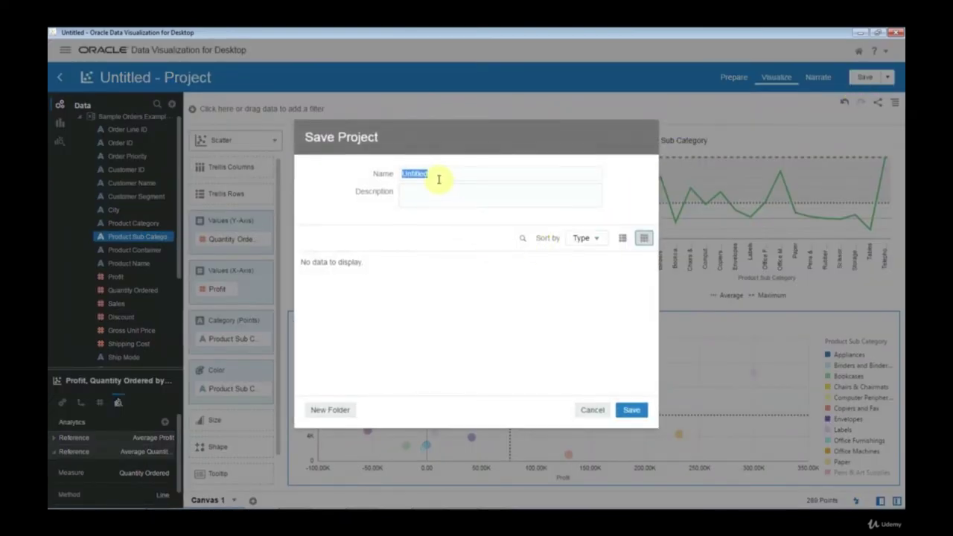
pyautogui.write('Advanced Sales Analysis')
pyautogui.click(631, 410)
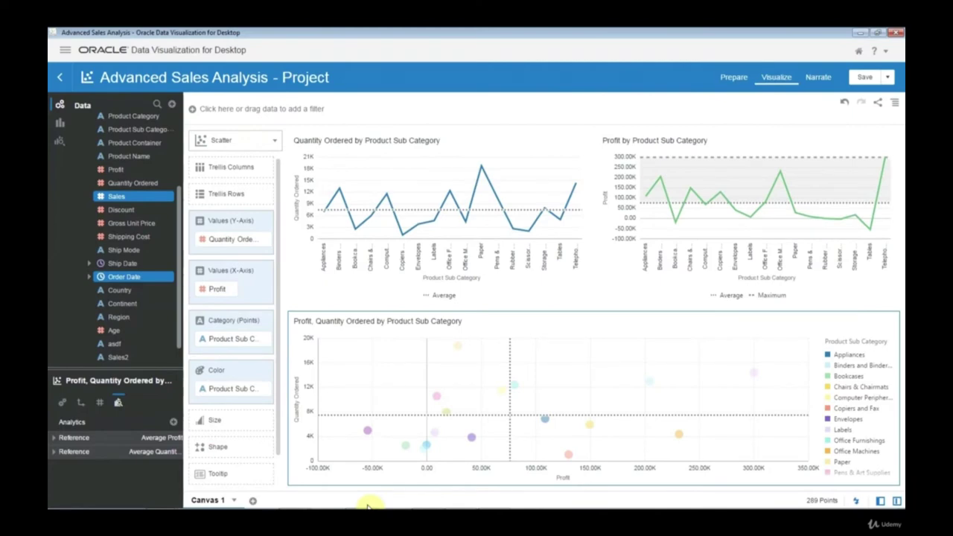
# Step: Add Canvas 2 and auto-build a Sales by Order Date line chart on it
pyautogui.click(253, 503)
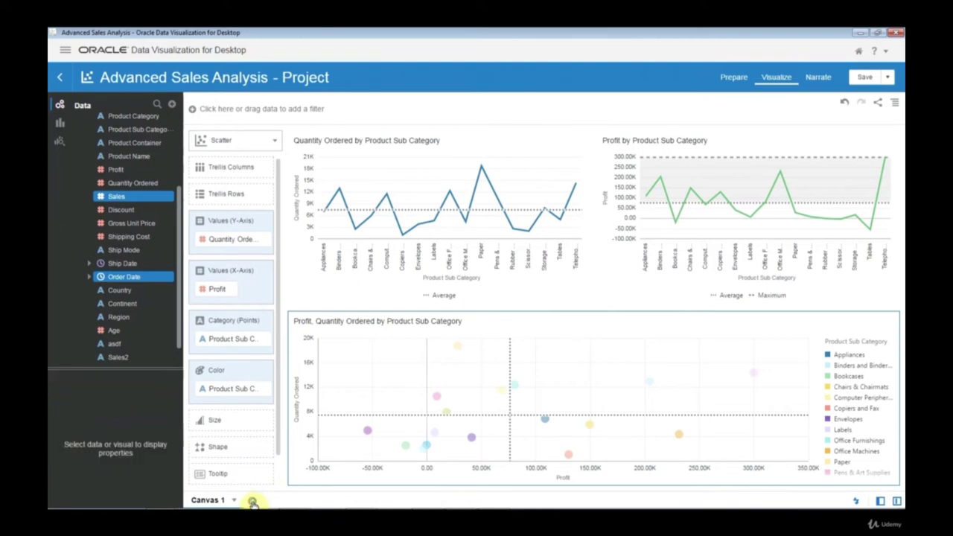
pyautogui.click(64, 355)
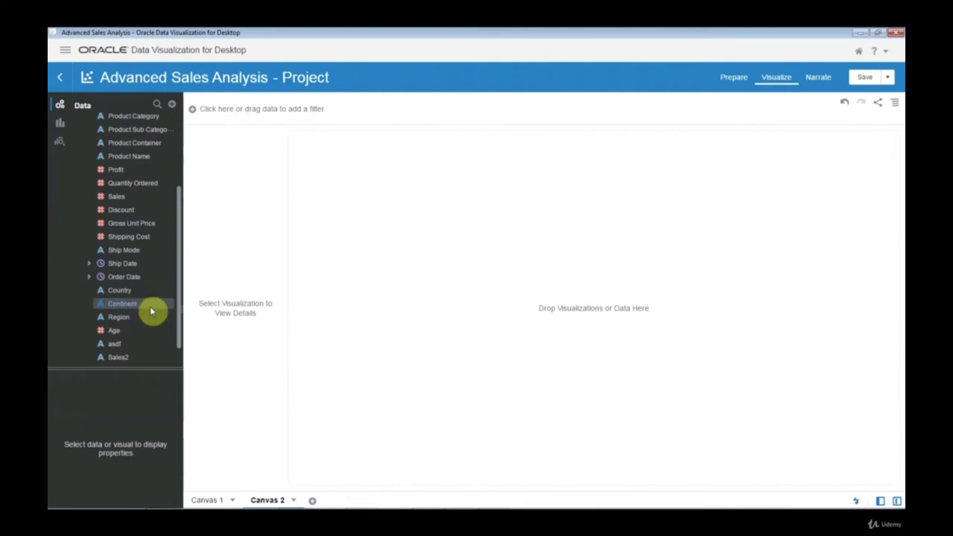
pyautogui.moveTo(179, 291); pyautogui.dragTo(181, 277)
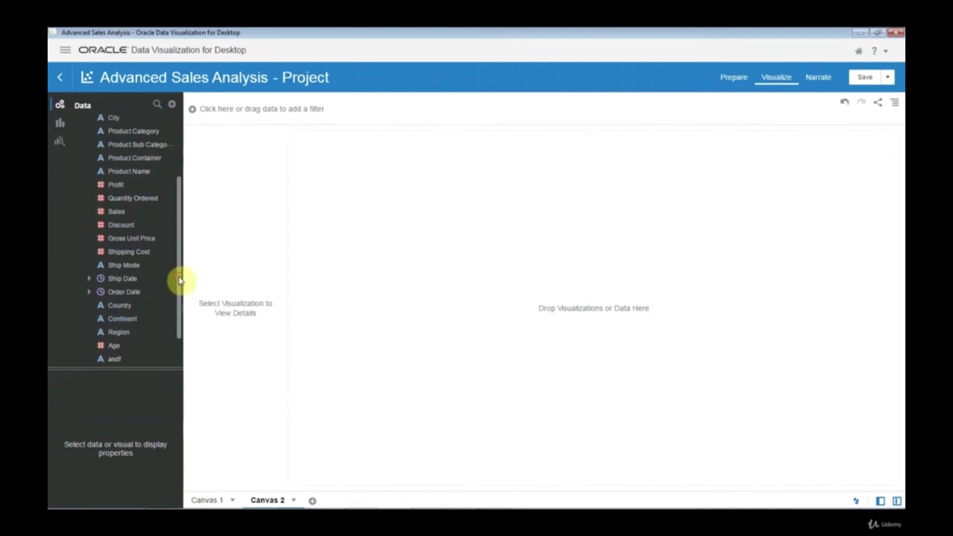
pyautogui.moveTo(119, 211); pyautogui.dragTo(117, 215)
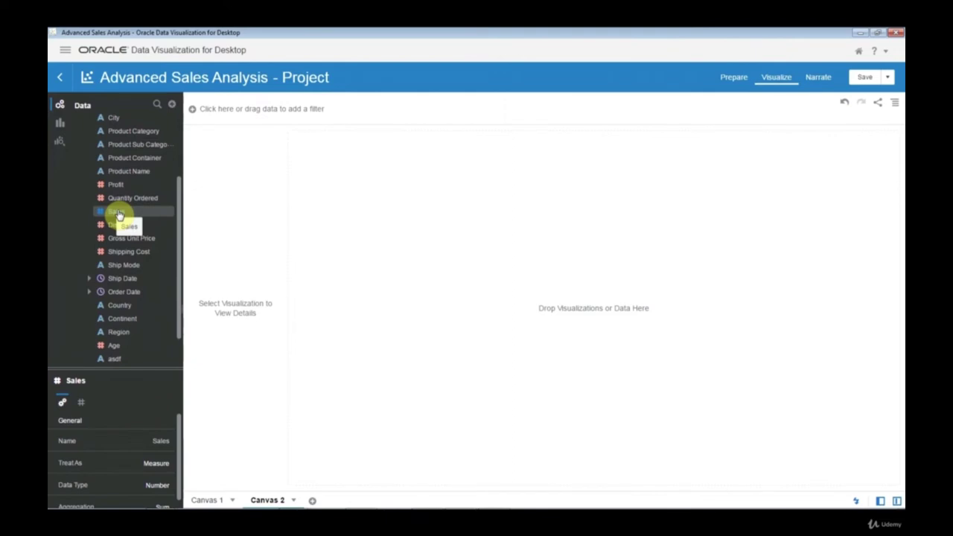
pyautogui.moveTo(118, 215); pyautogui.dragTo(118, 216)
pyautogui.moveTo(124, 292); pyautogui.dragTo(126, 296)
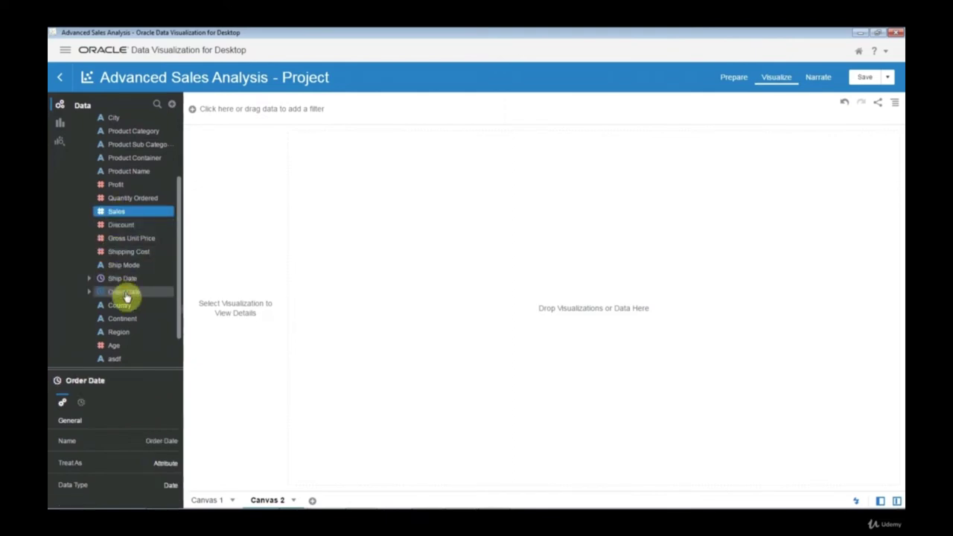
pyautogui.rightClick(126, 297)
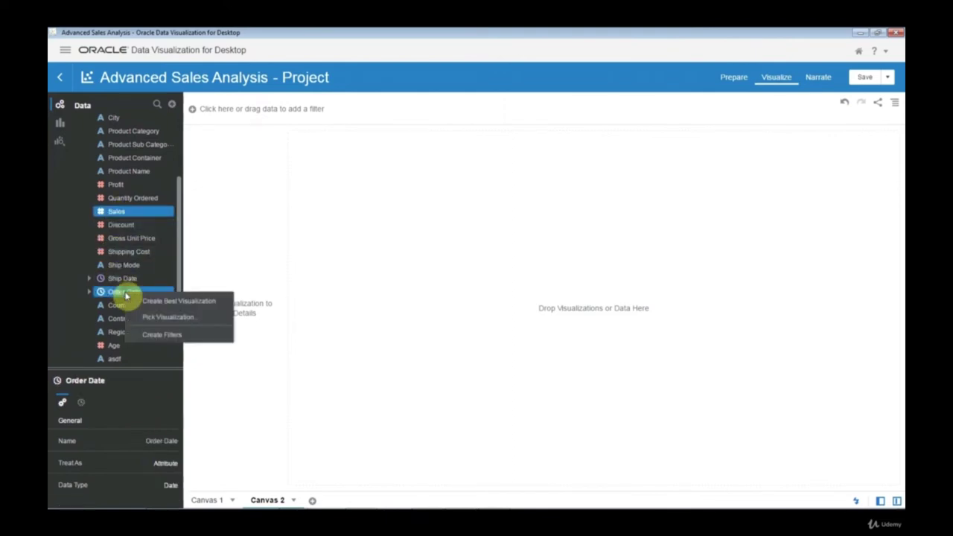
pyautogui.click(152, 303)
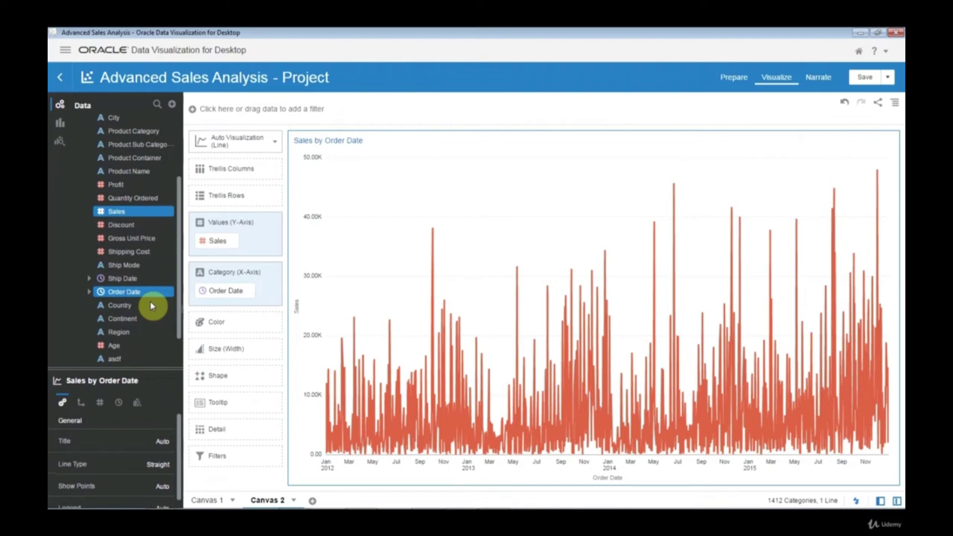
# Step: Add an Order Date filter starting January 1, 2015 to limit the Sales line chart to 2015
pyautogui.rightClick(228, 290)
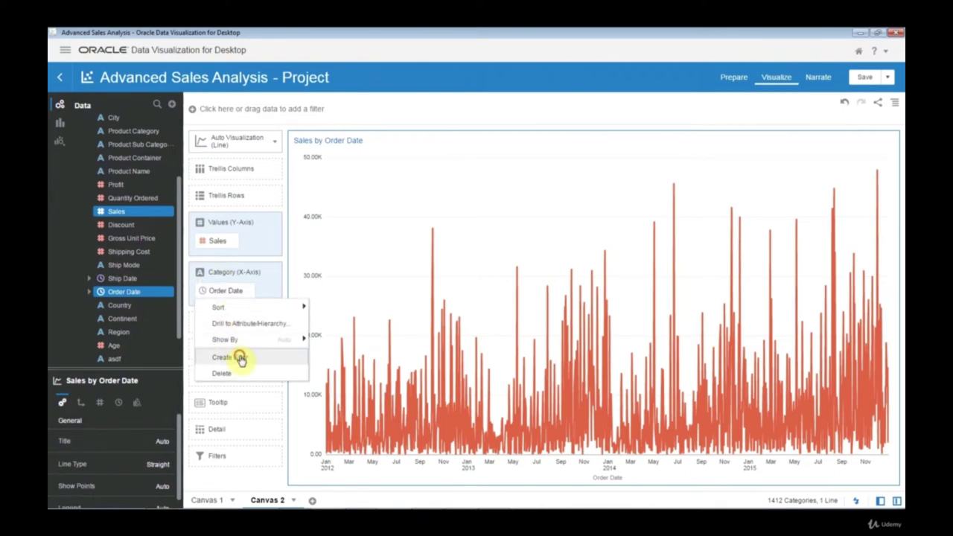
pyautogui.click(240, 359)
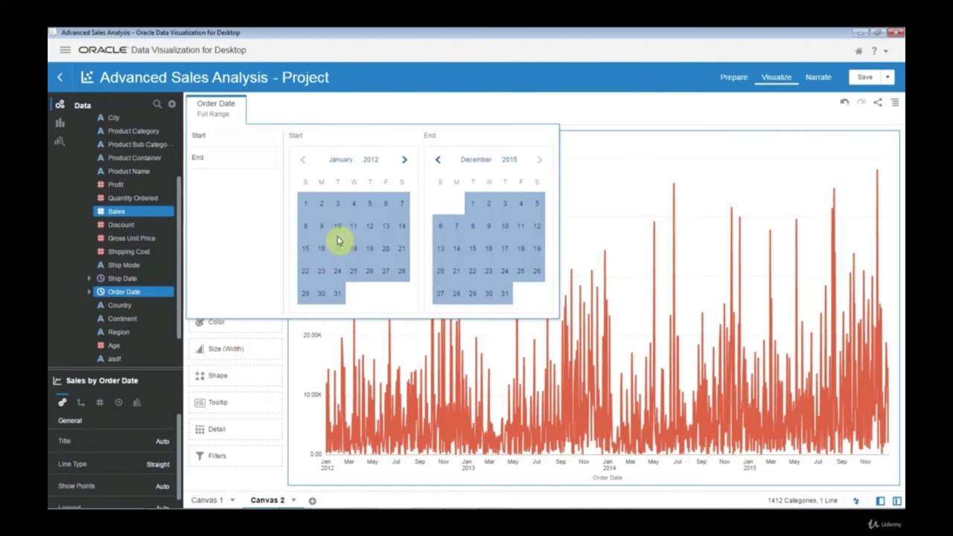
pyautogui.click(371, 161)
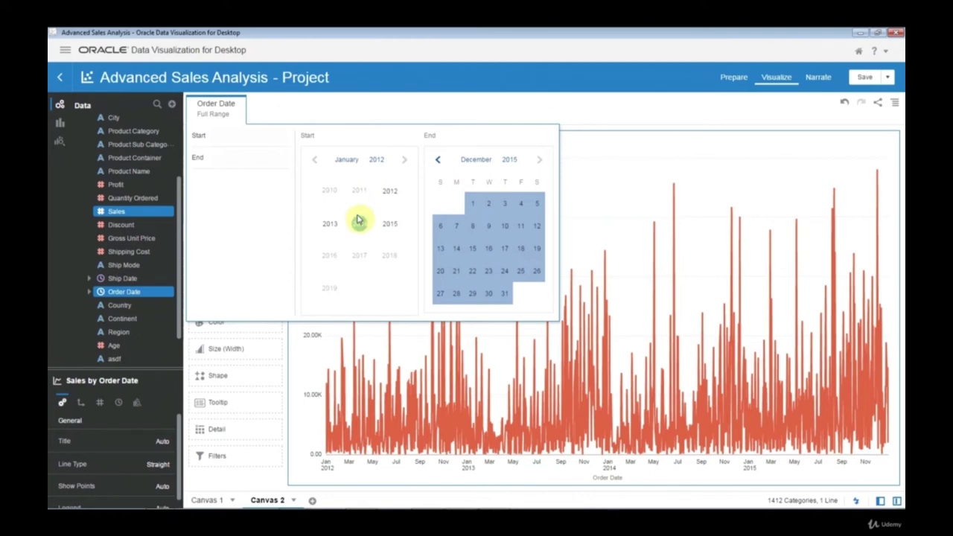
pyautogui.click(388, 226)
pyautogui.click(370, 204)
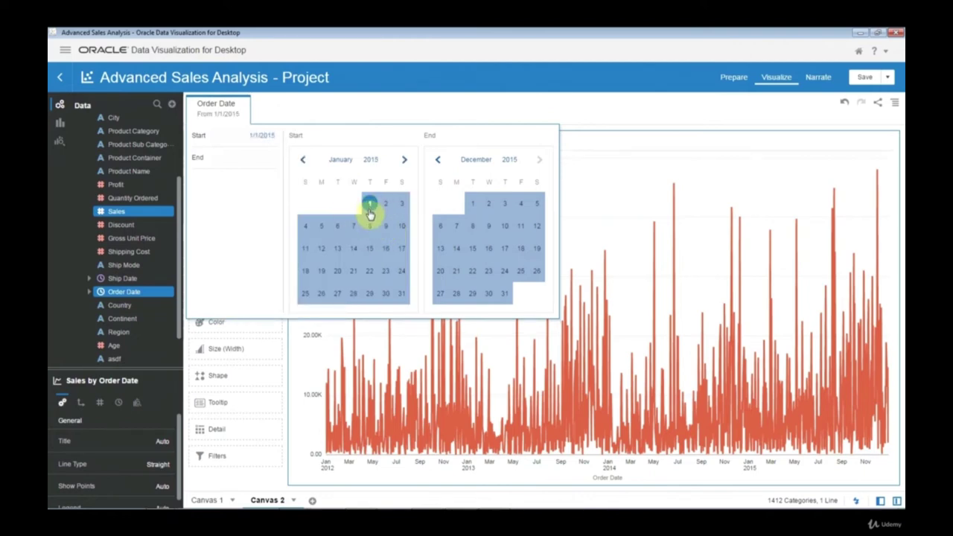
pyautogui.click(461, 107)
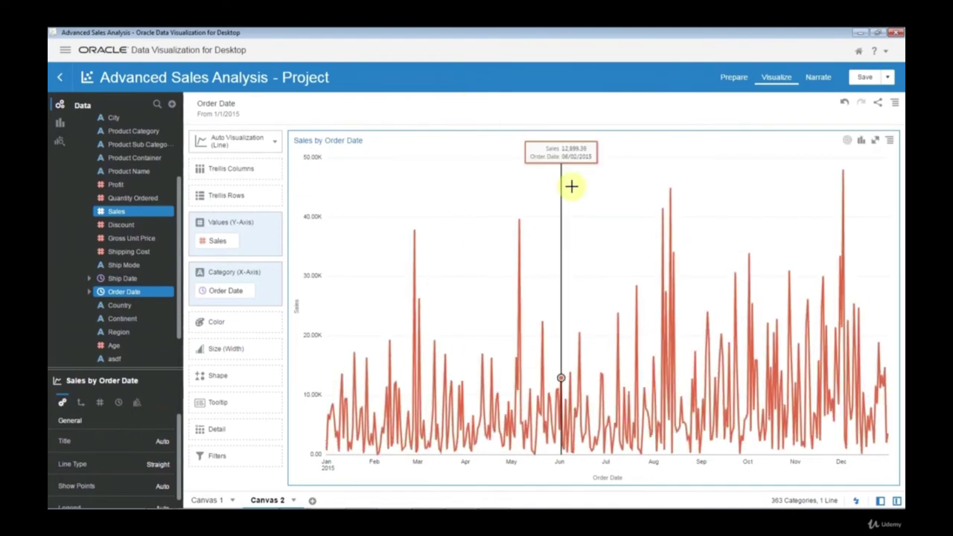
pyautogui.moveTo(622, 258)
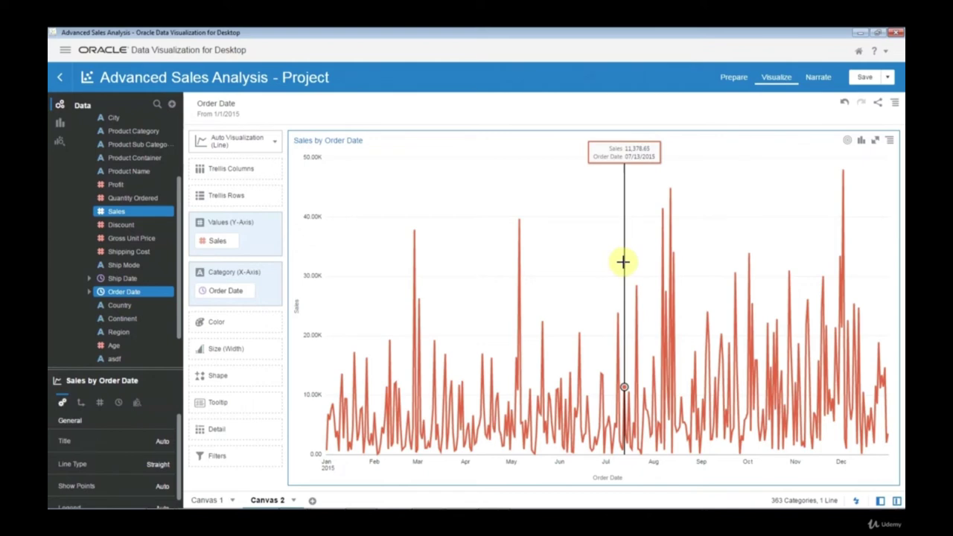
# Step: Add a Linear trend line with 95% confidence band to the Sales by Order Date chart
pyautogui.rightClick(702, 254)
pyautogui.moveTo(741, 308)
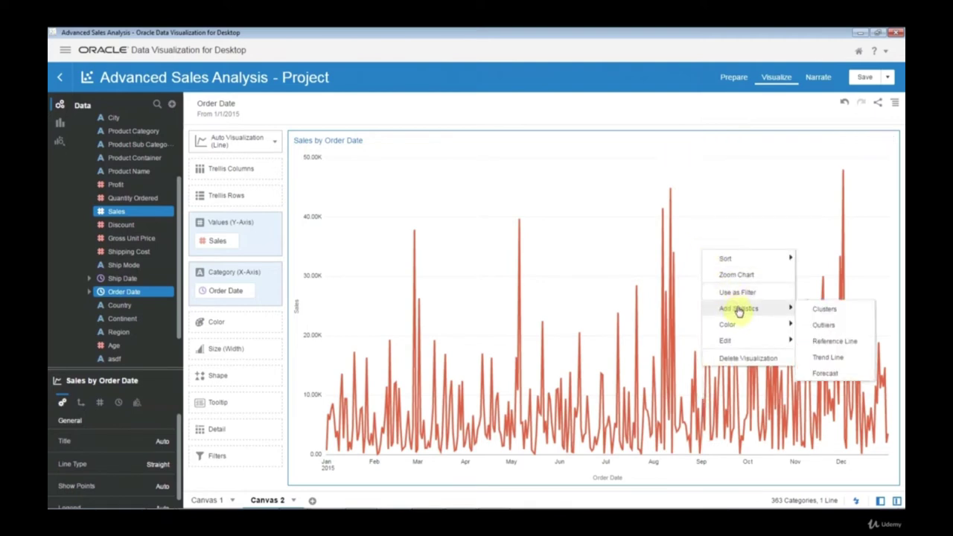
pyautogui.click(829, 358)
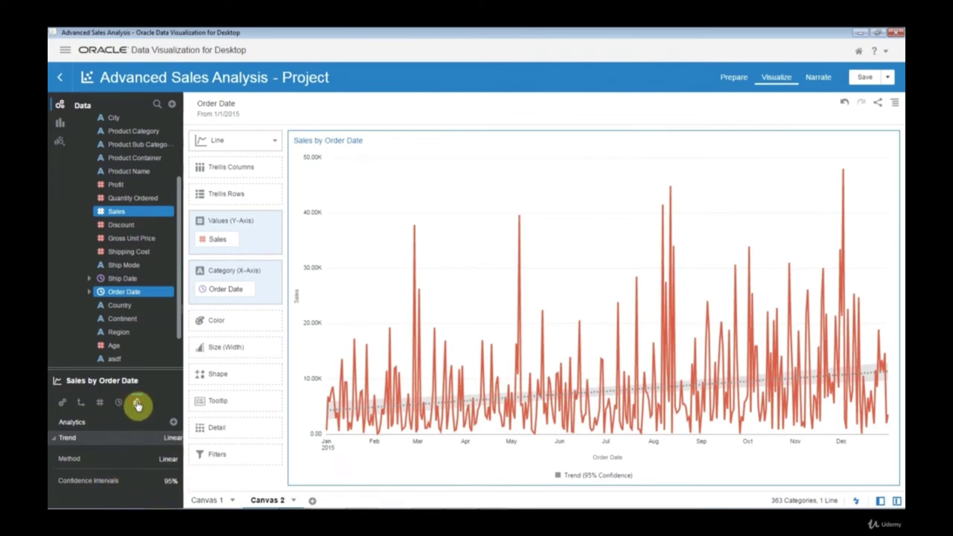
pyautogui.click(169, 462)
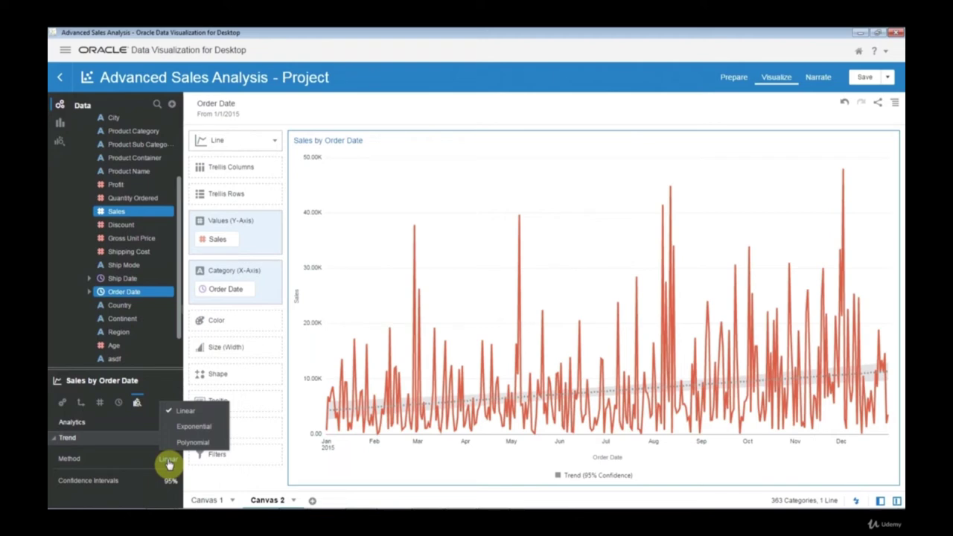
pyautogui.click(139, 462)
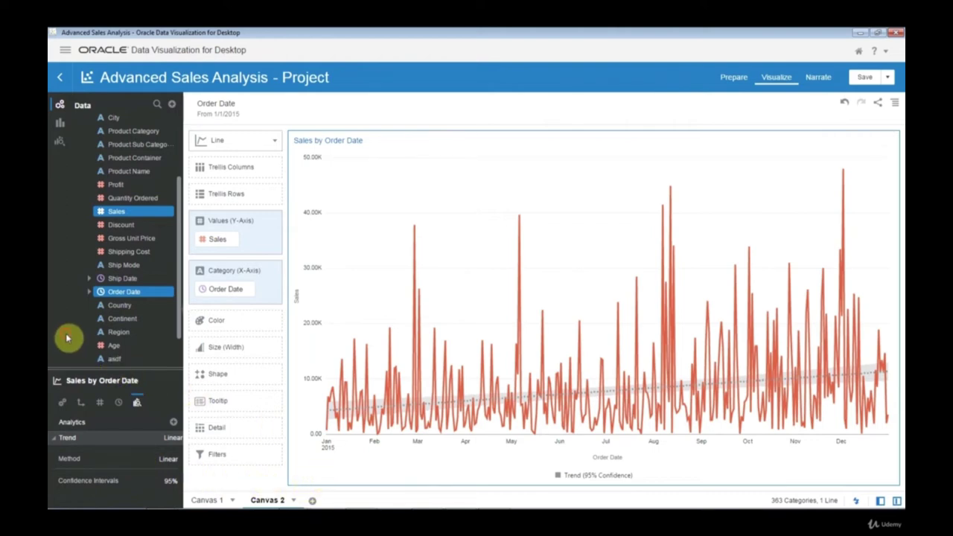
# Step: Create a Profit and Sales scatter chart with one point per Product Sub Category
pyautogui.click(117, 185)
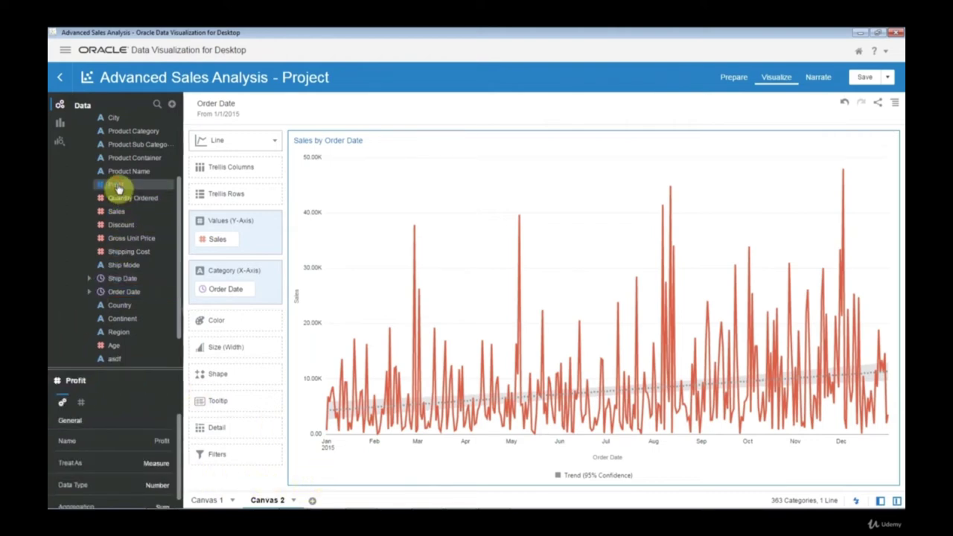
pyautogui.keyDown('ctrl'); pyautogui.click(117, 214); pyautogui.keyUp('ctrl')
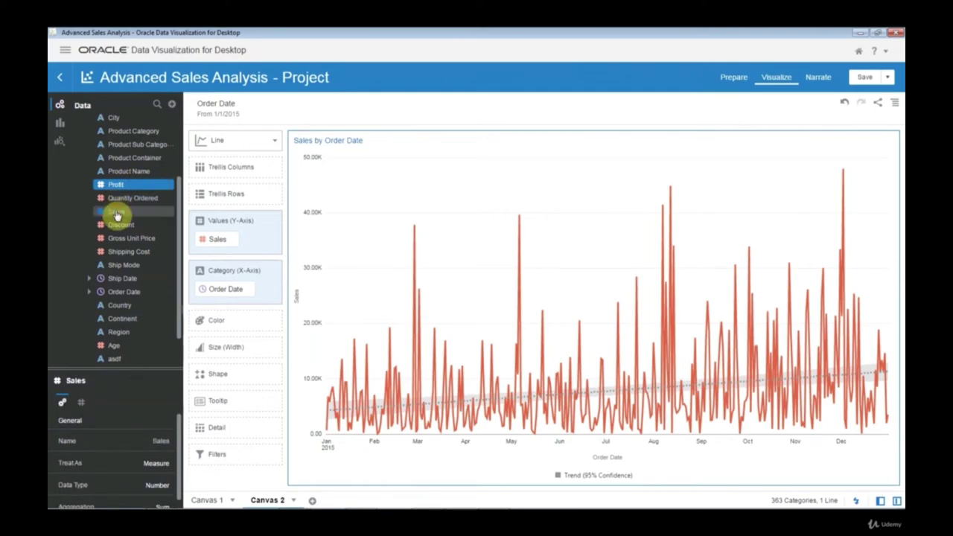
pyautogui.rightClick(117, 214)
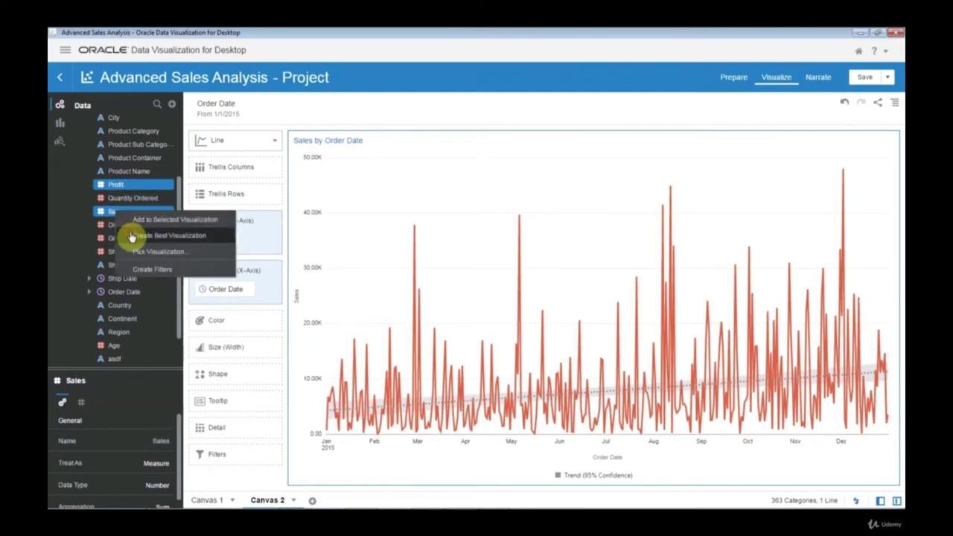
pyautogui.click(131, 236)
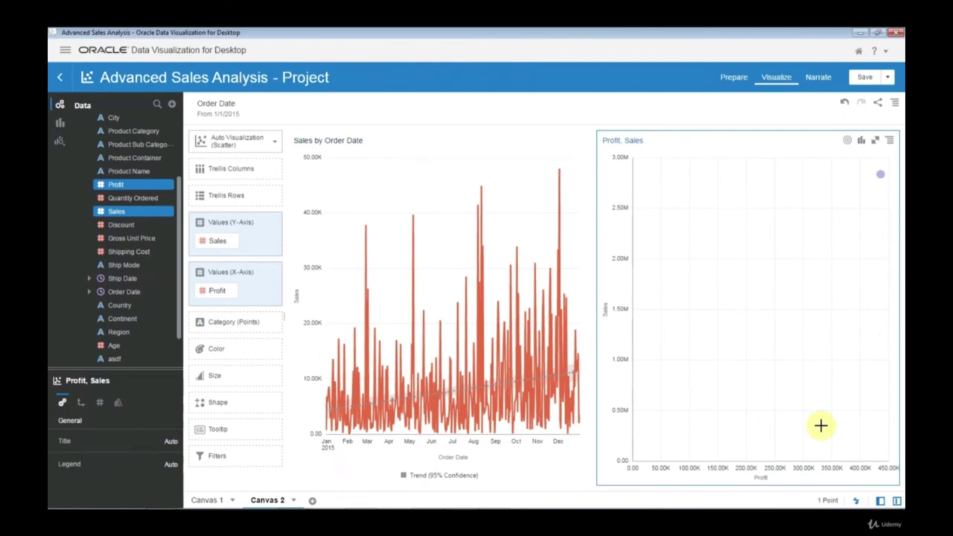
pyautogui.click(82, 255)
pyautogui.scroll(3, 139, 232)
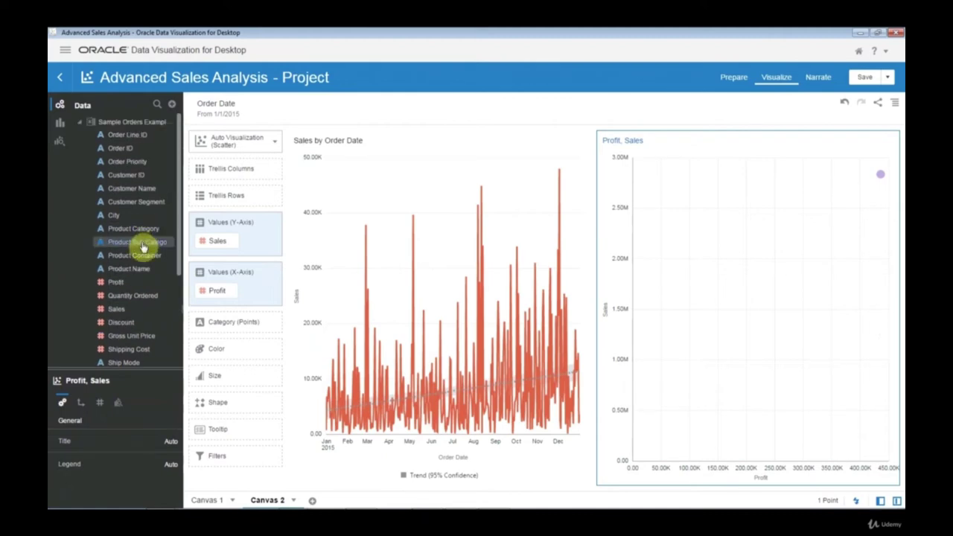
pyautogui.moveTo(143, 246); pyautogui.dragTo(220, 326)
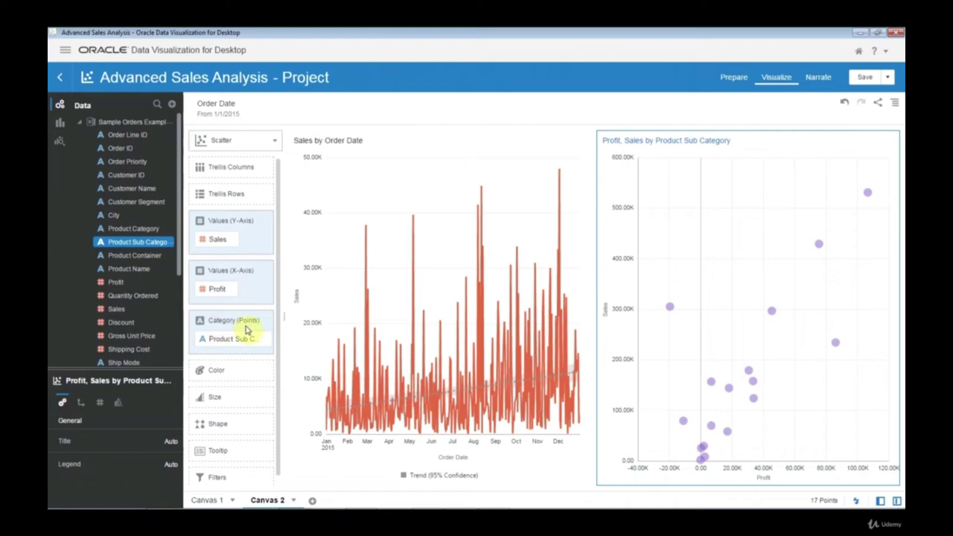
# Step: Add a trend line to the Profit and Sales scatter plot
pyautogui.rightClick(737, 260)
pyautogui.moveTo(777, 304)
pyautogui.click(694, 348)
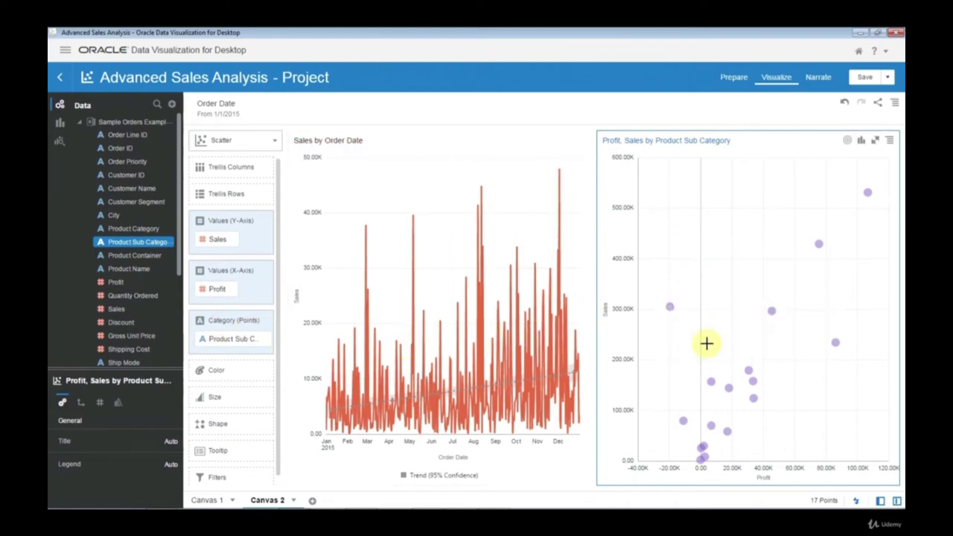
pyautogui.moveTo(865, 296)
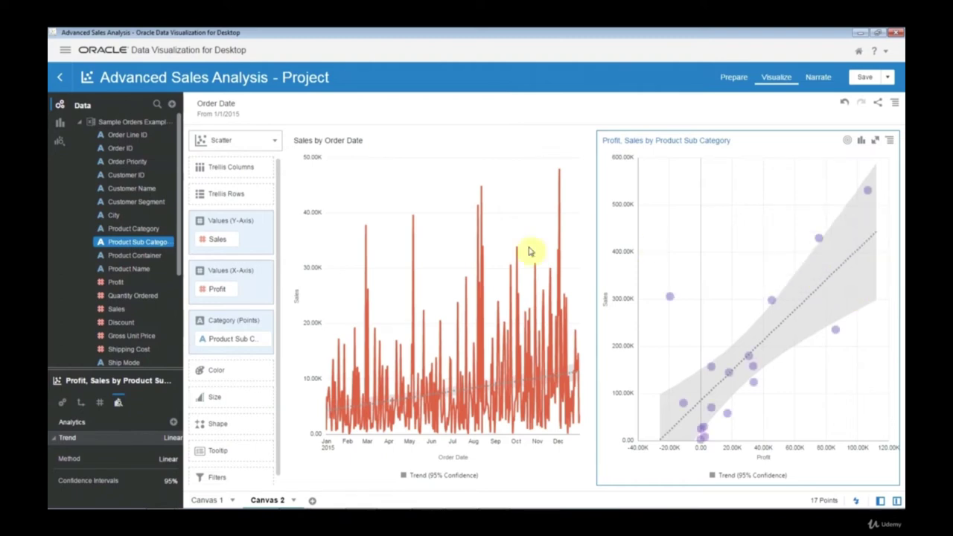
# Step: Move Profit to the Y-axis so the scatter plots Profit against Sales
pyautogui.moveTo(219, 292); pyautogui.dragTo(217, 244)
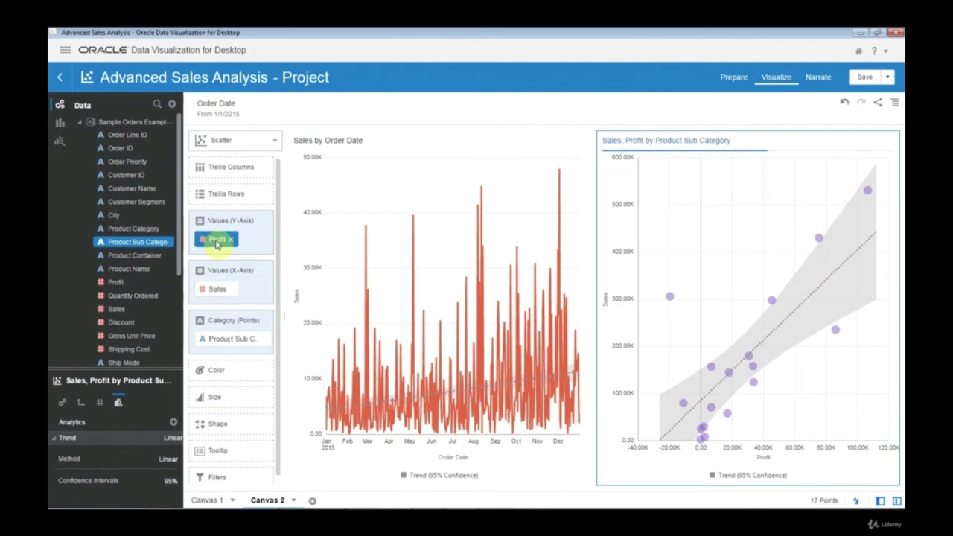
pyautogui.moveTo(742, 303)
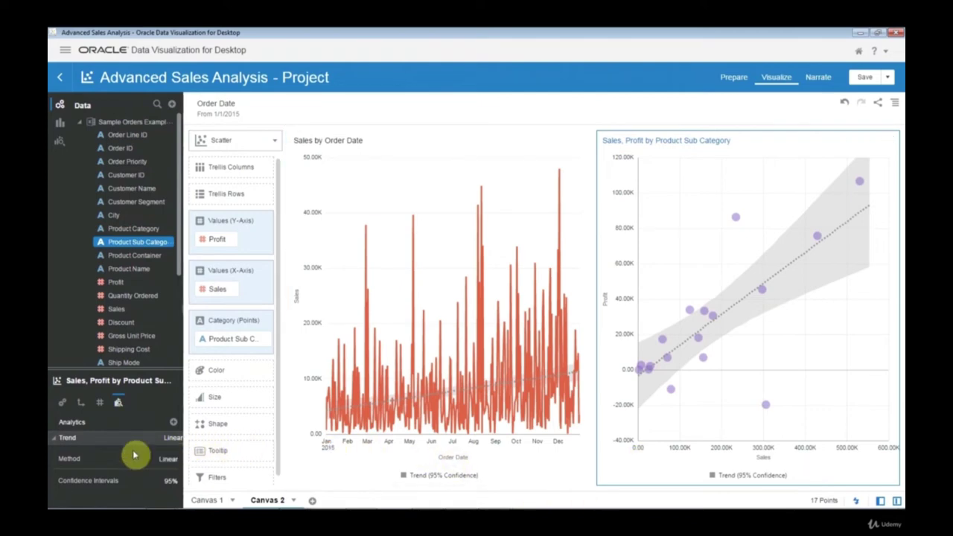
pyautogui.click(71, 271)
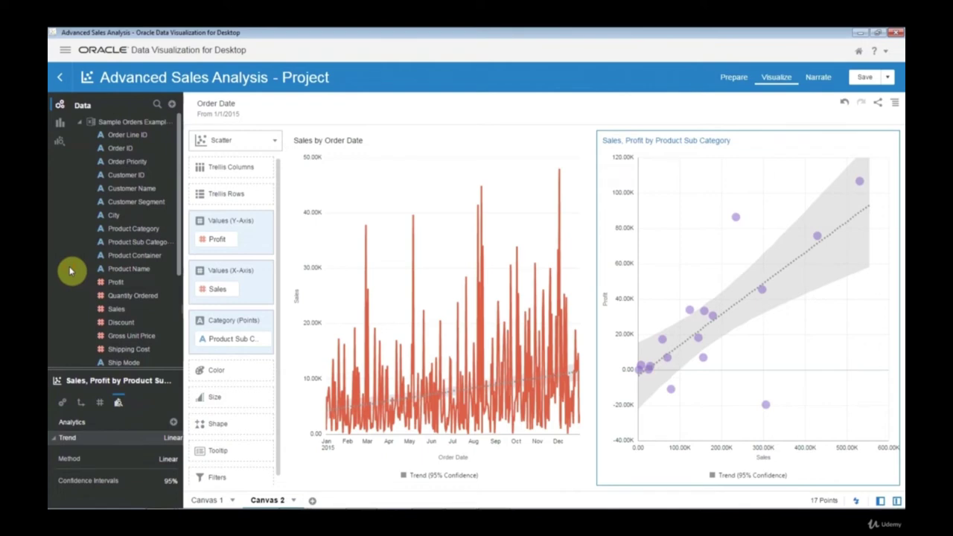
# Step: Create a new Sales by Order Date line chart below the existing charts
pyautogui.click(111, 309)
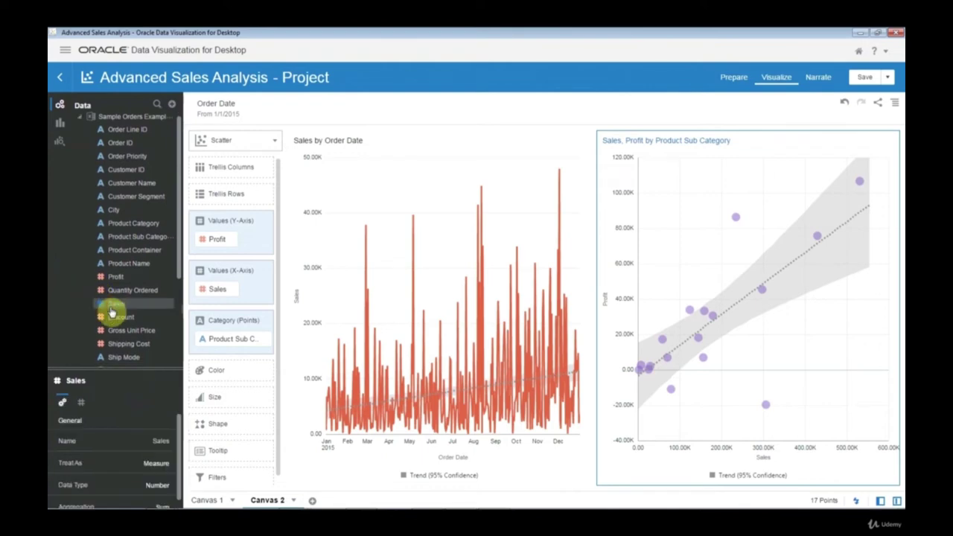
pyautogui.scroll(-3, 156, 283)
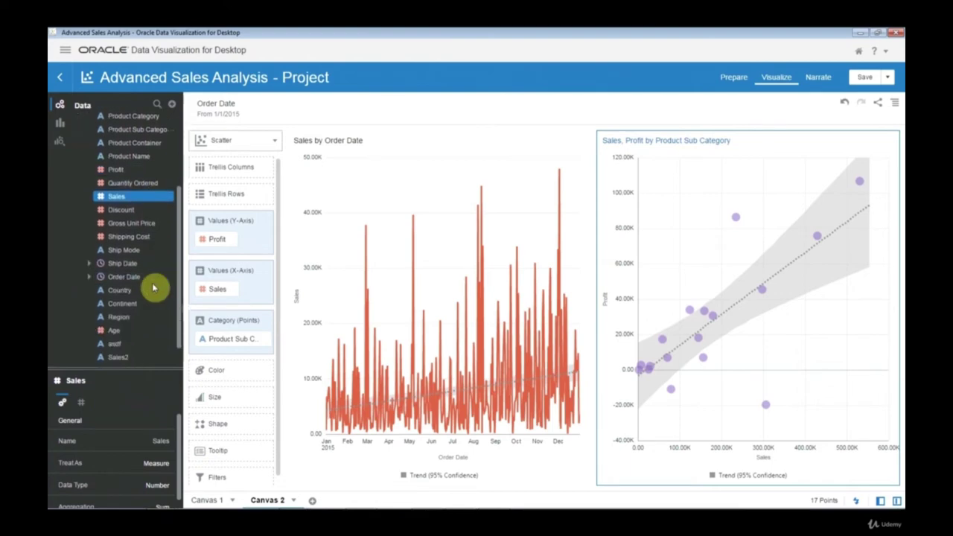
pyautogui.click(123, 278)
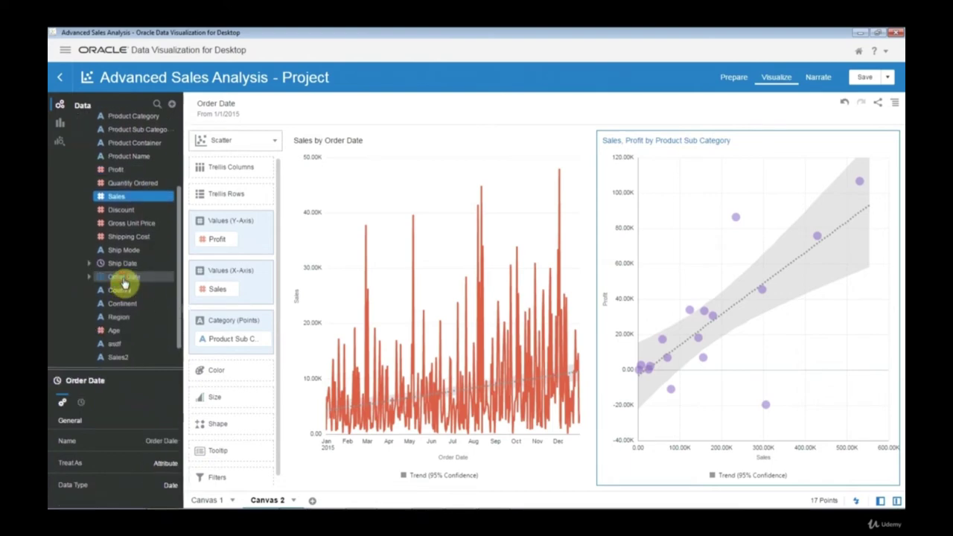
pyautogui.moveTo(124, 282); pyautogui.dragTo(517, 488)
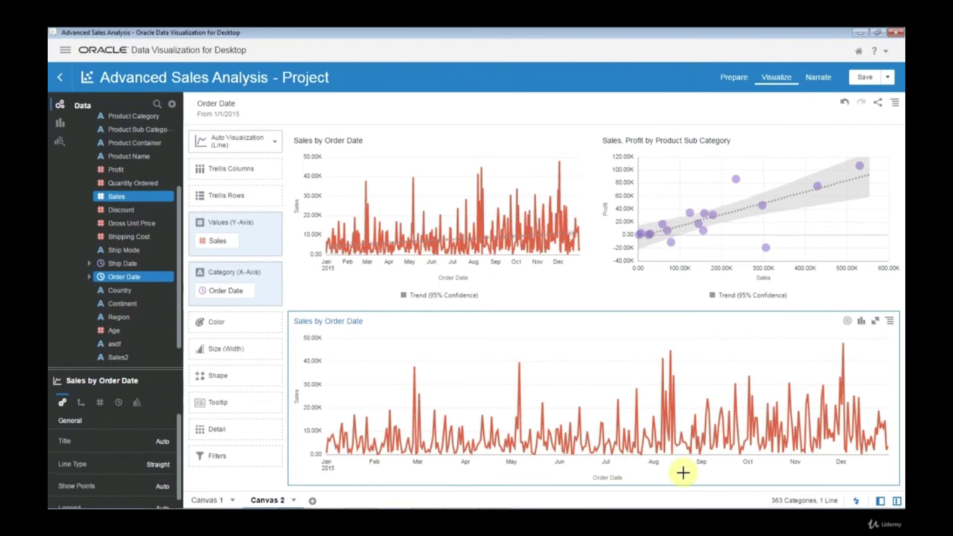
# Step: Add a forecast statistic to the new Sales by Order Date chart
pyautogui.rightClick(665, 418)
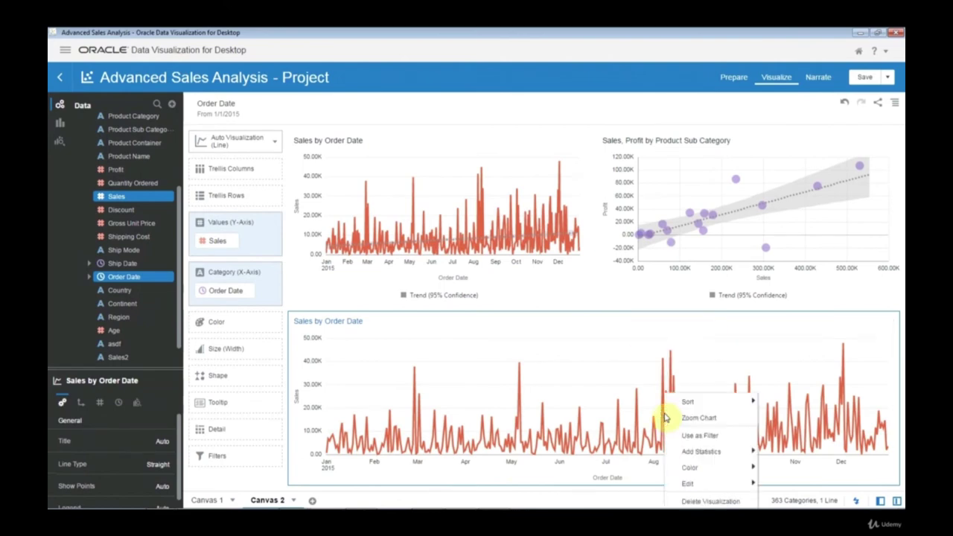
pyautogui.moveTo(696, 451)
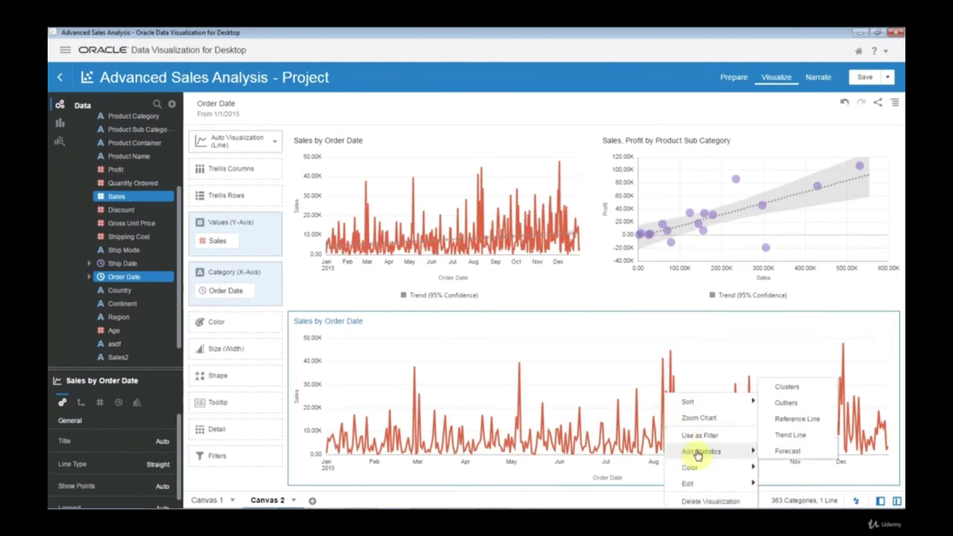
pyautogui.click(790, 452)
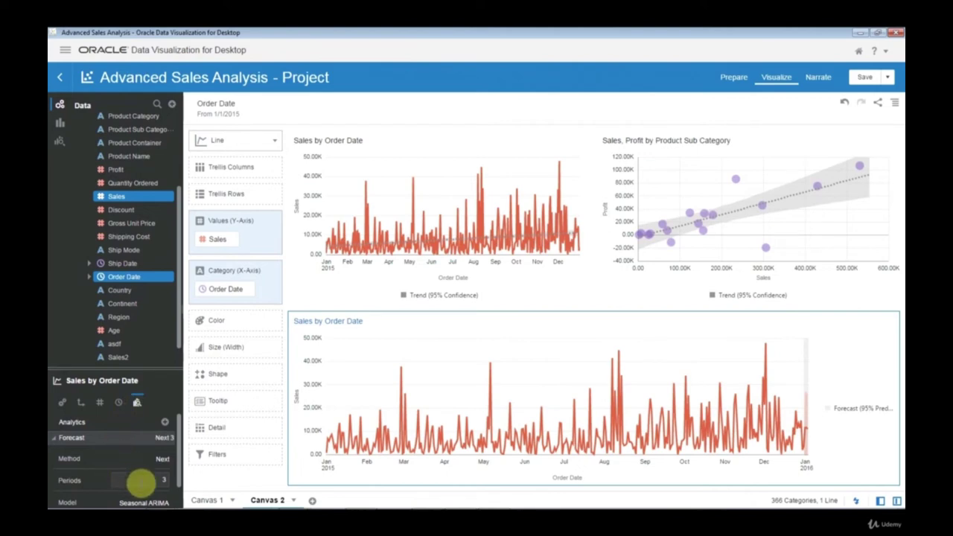
# Step: Set the forecast to 90 periods using Seasonal ARIMA and save the project
pyautogui.click(163, 480)
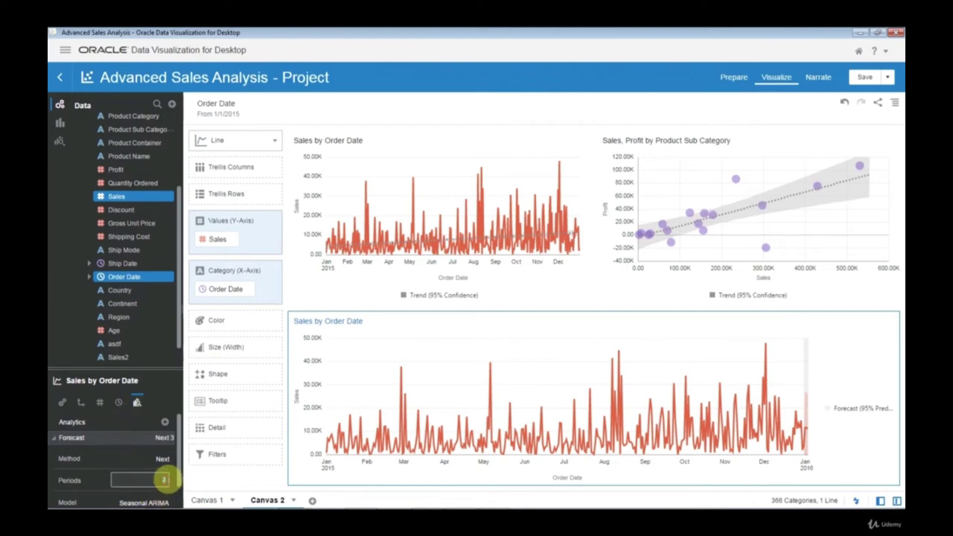
pyautogui.write('0')
pyautogui.press('Return')
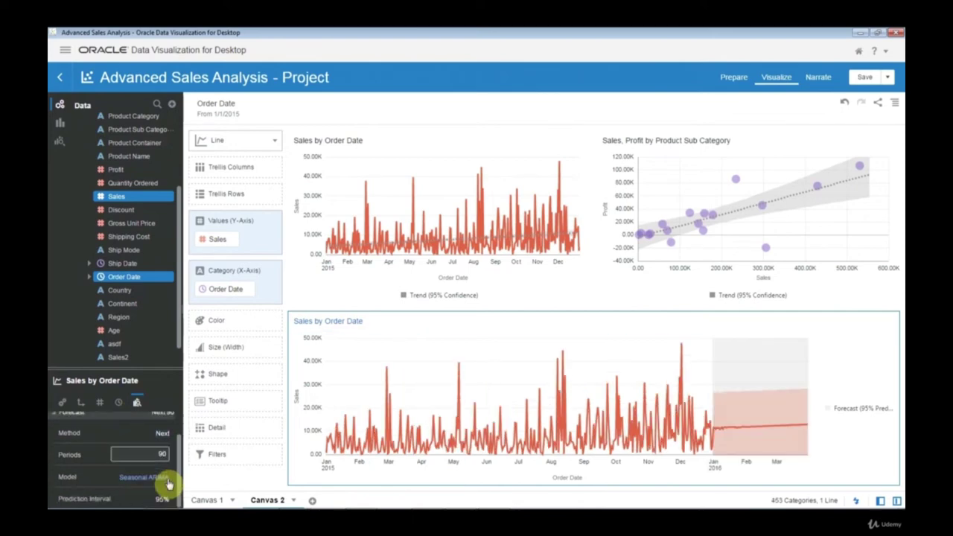
pyautogui.click(155, 484)
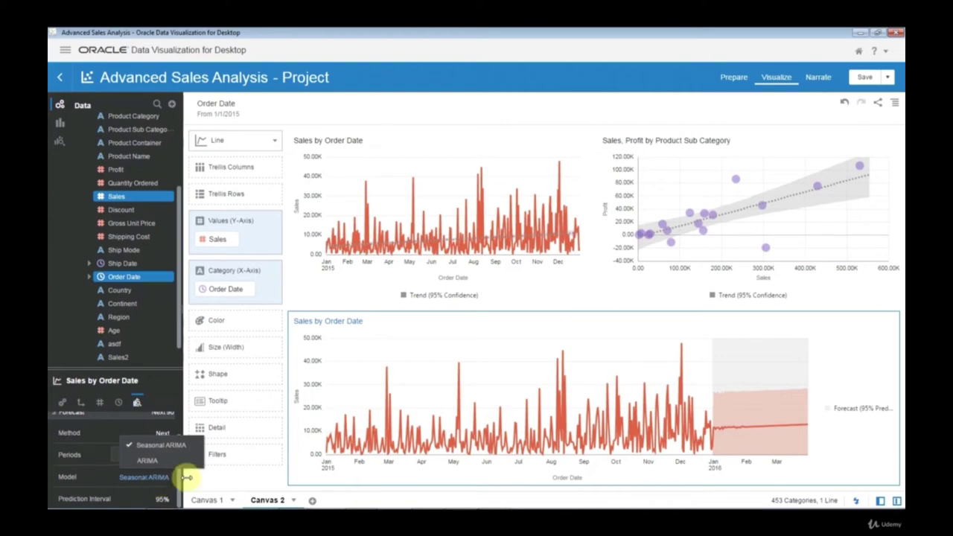
pyautogui.click(424, 475)
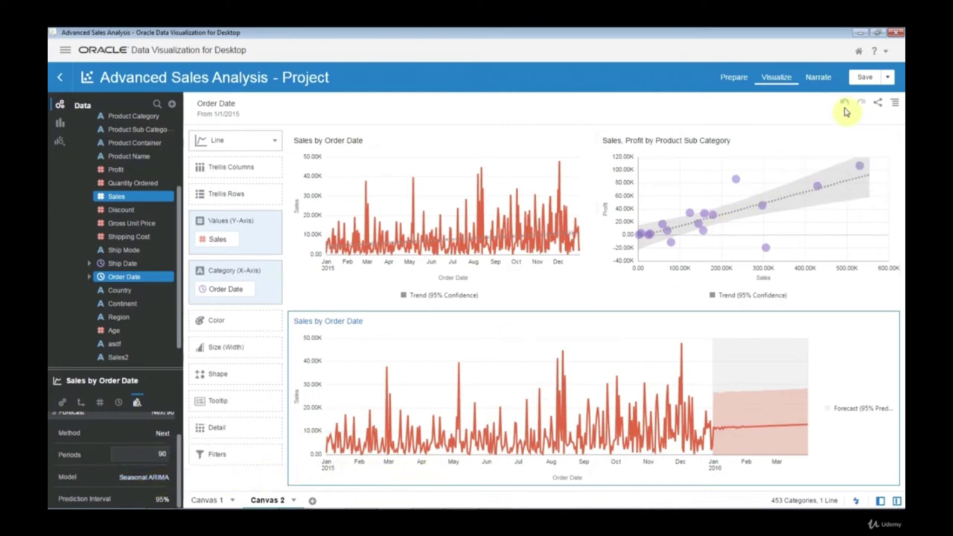
pyautogui.click(866, 79)
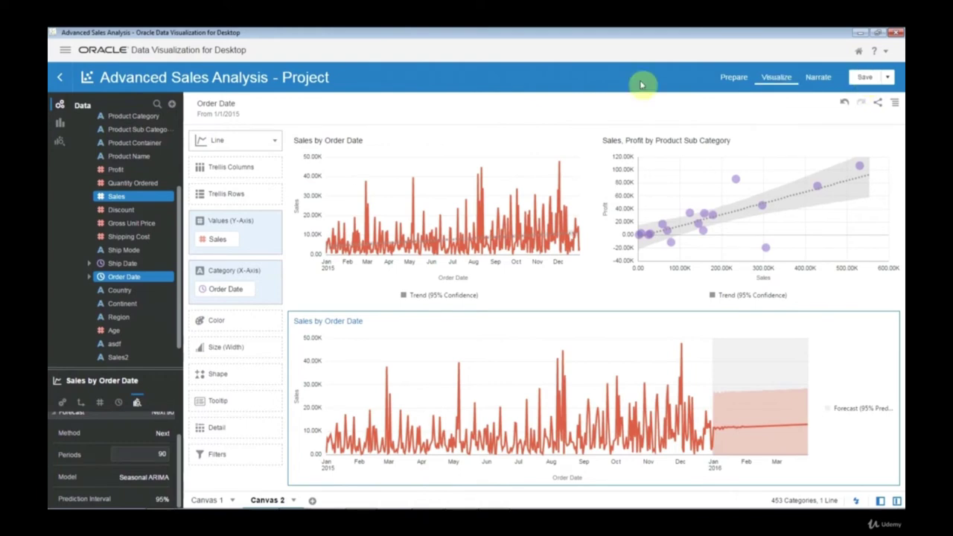
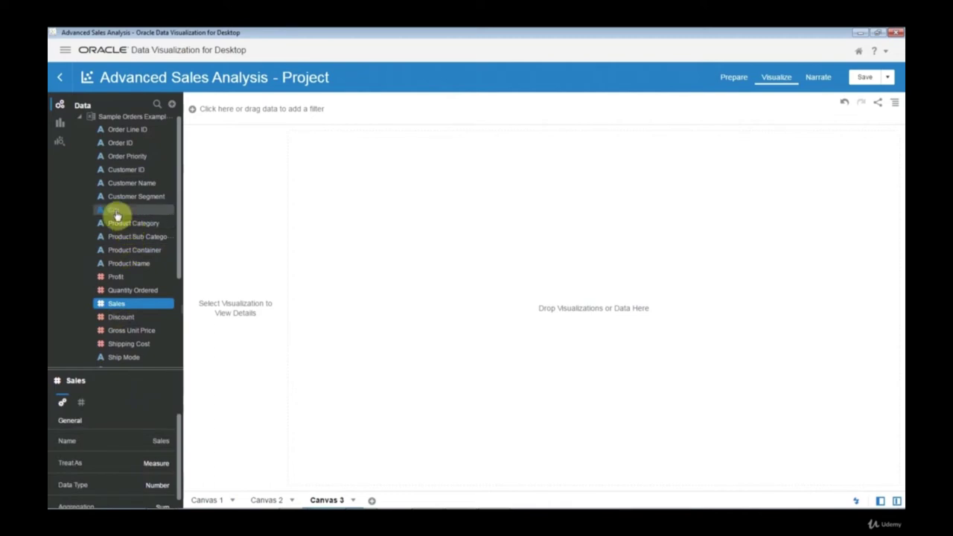
# Step: Plot Sales by City as a scatter chart from the City field
pyautogui.rightClick(116, 214)
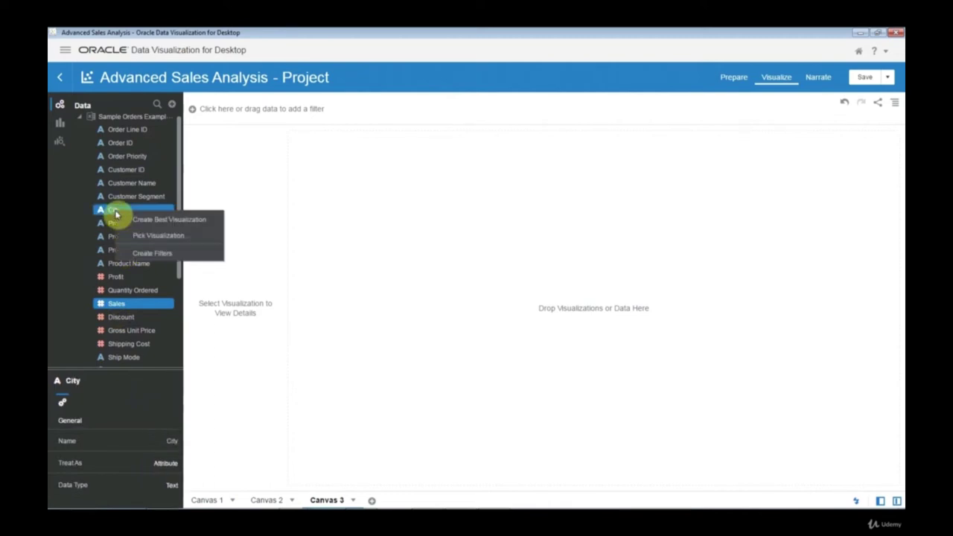
pyautogui.click(142, 235)
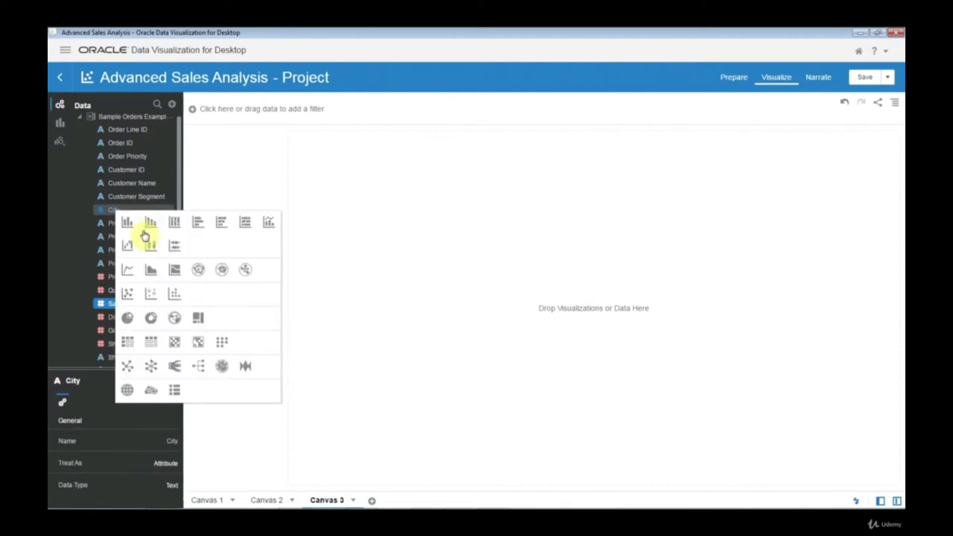
pyautogui.click(152, 298)
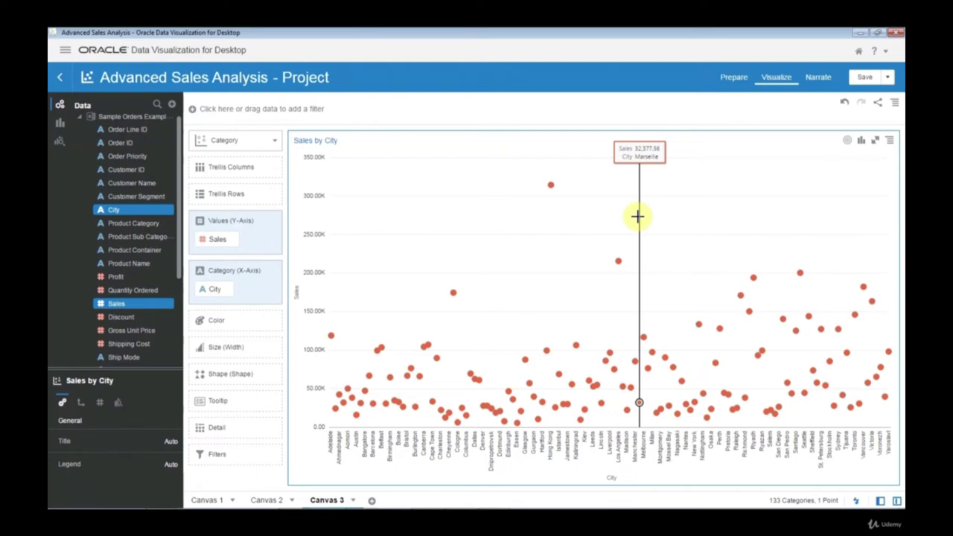
# Step: Add Outliers statistics to the Sales by City chart so outlier cities show green
pyautogui.rightClick(638, 221)
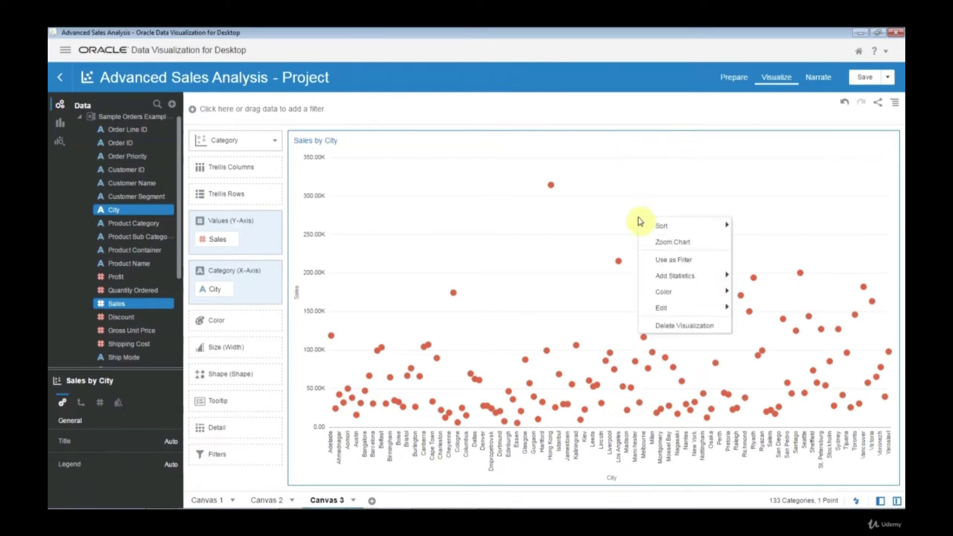
pyautogui.moveTo(712, 276)
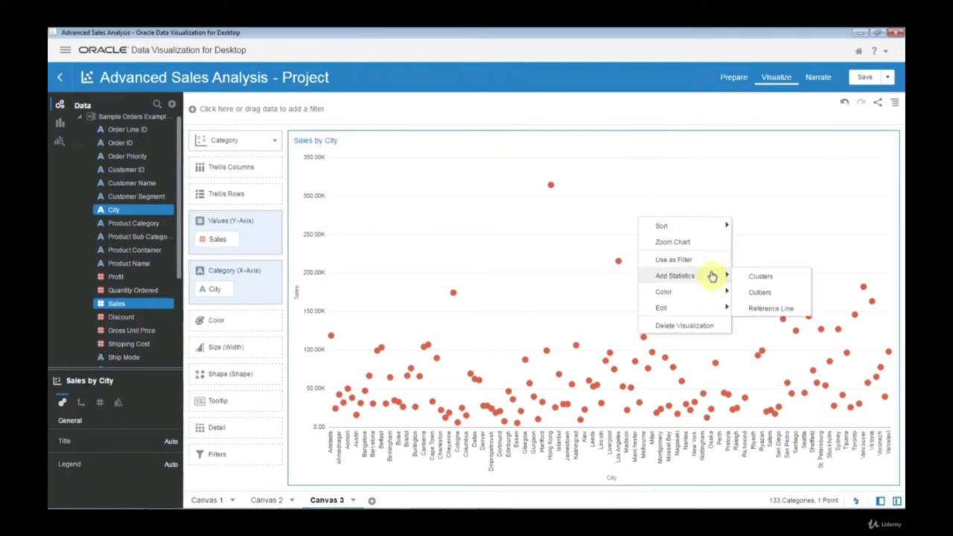
pyautogui.click(766, 292)
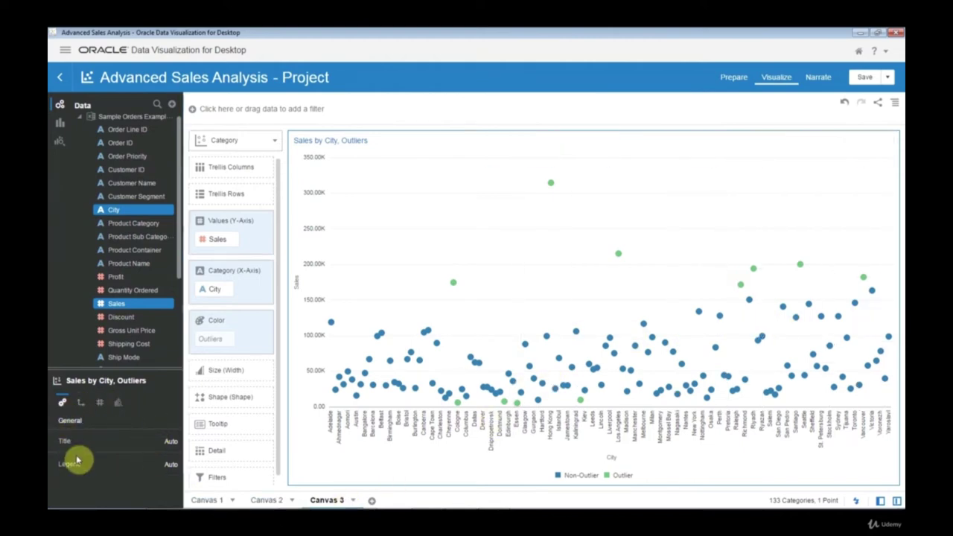
# Step: Review the chart's outlier analytics, keeping K-Means as the algorithm, then clear the field selection
pyautogui.click(118, 404)
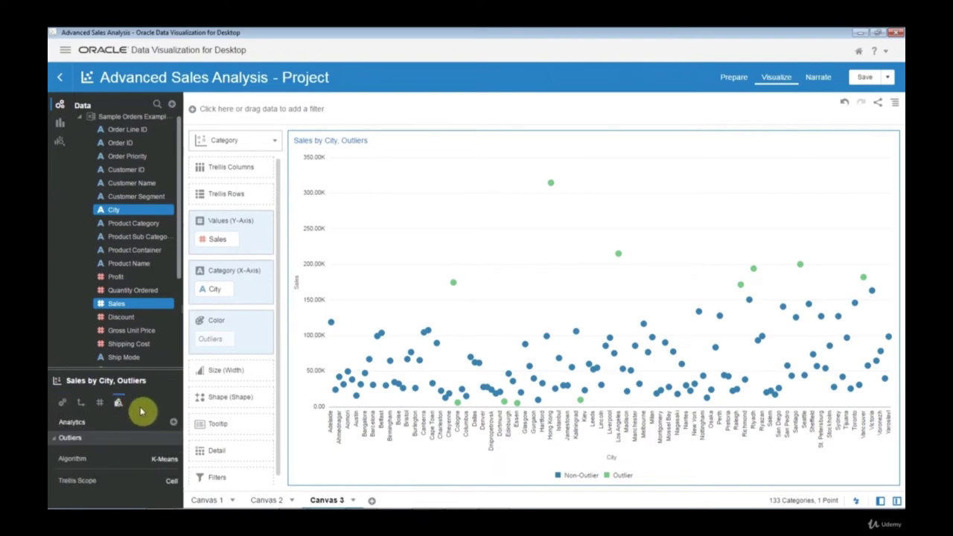
pyautogui.click(158, 460)
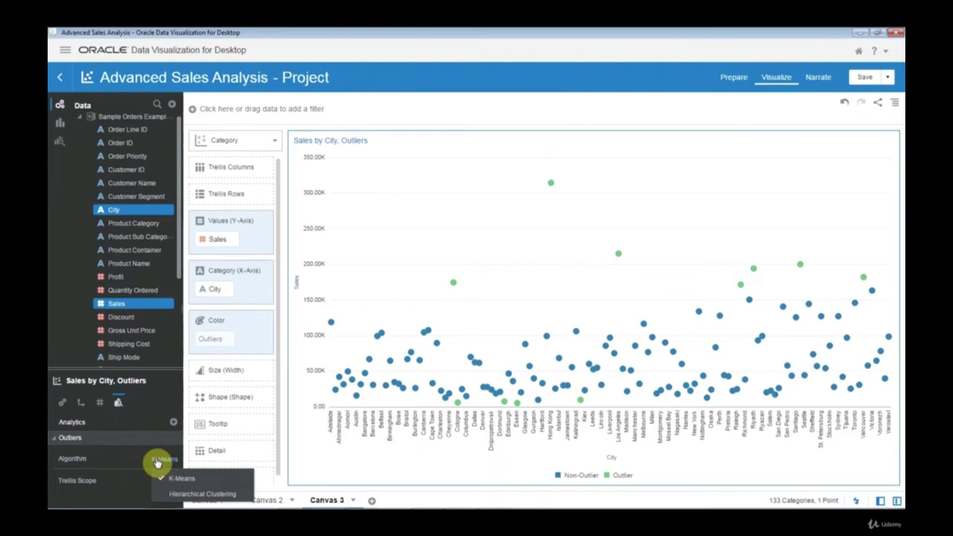
pyautogui.click(121, 455)
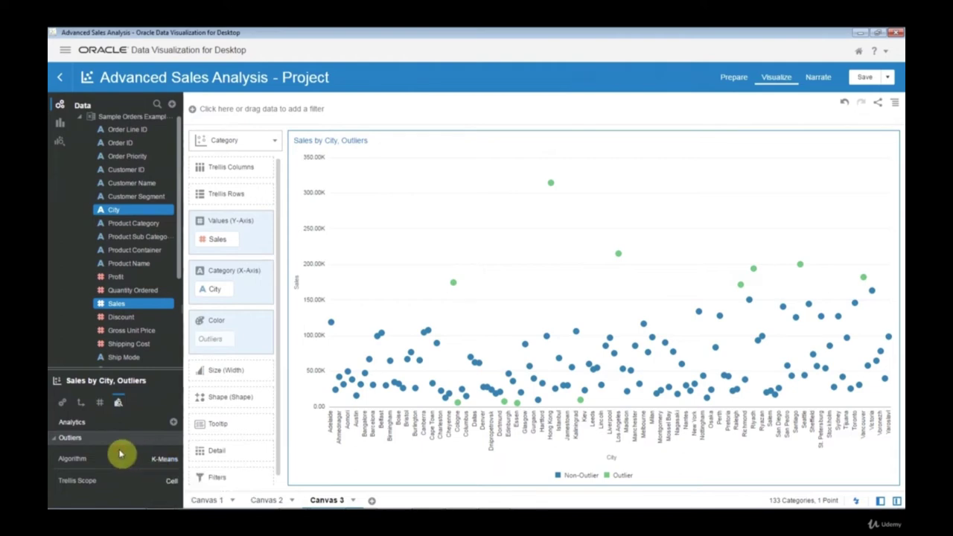
pyautogui.click(58, 235)
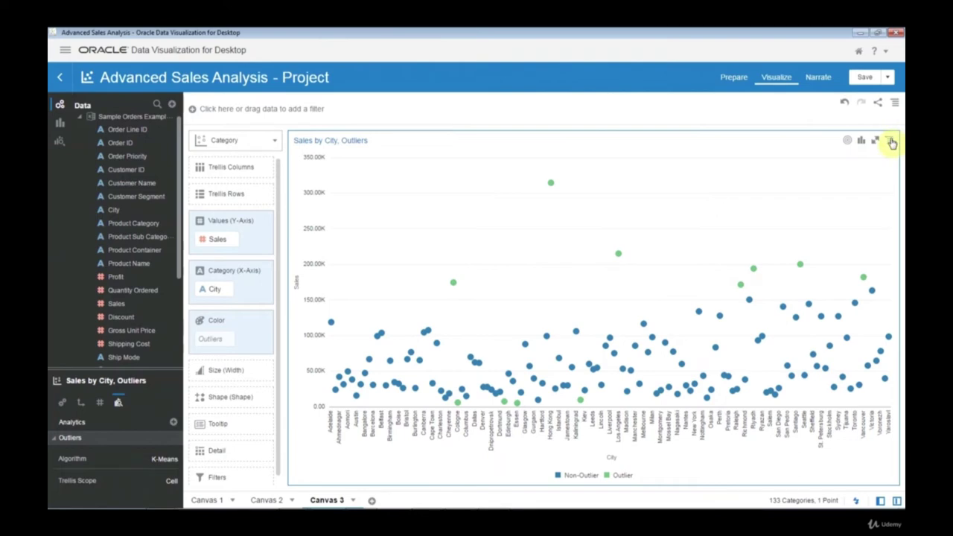
# Step: Duplicate the Sales by City outliers chart and put Profit in place of Sales in the copy
pyautogui.click(890, 141)
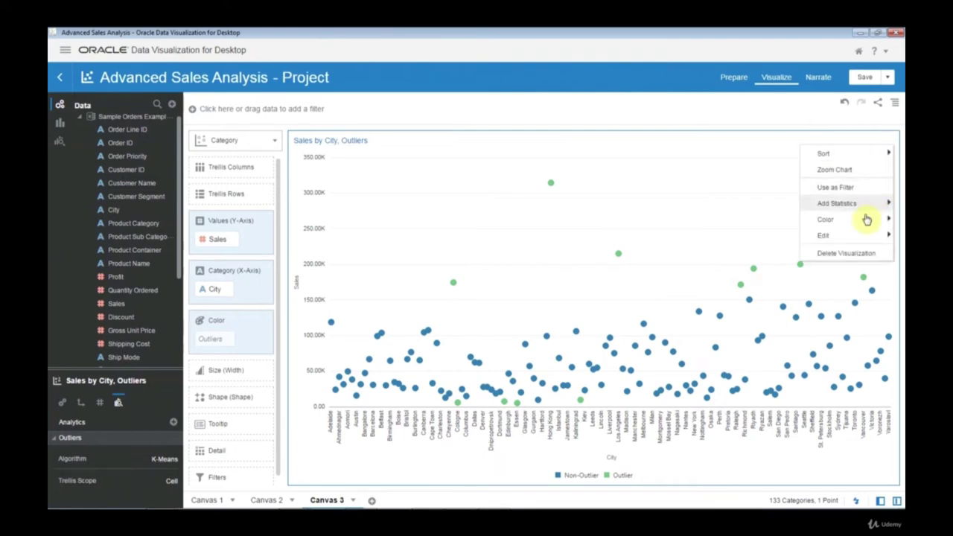
pyautogui.moveTo(856, 236)
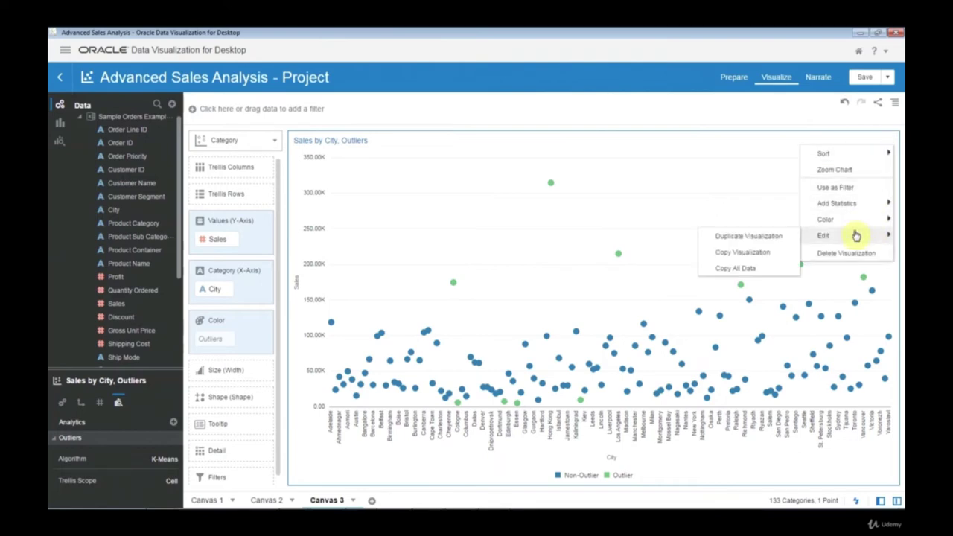
pyautogui.click(769, 237)
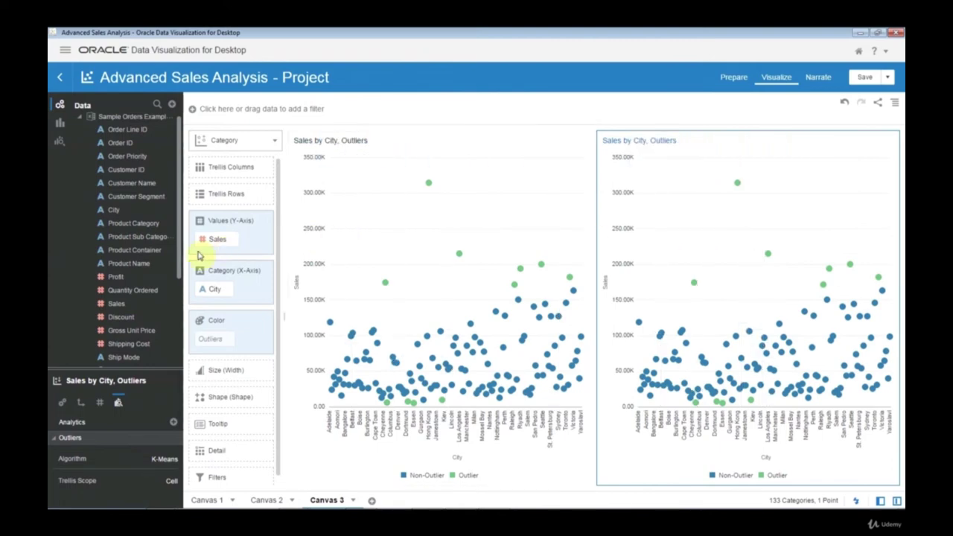
pyautogui.moveTo(117, 282); pyautogui.dragTo(237, 238)
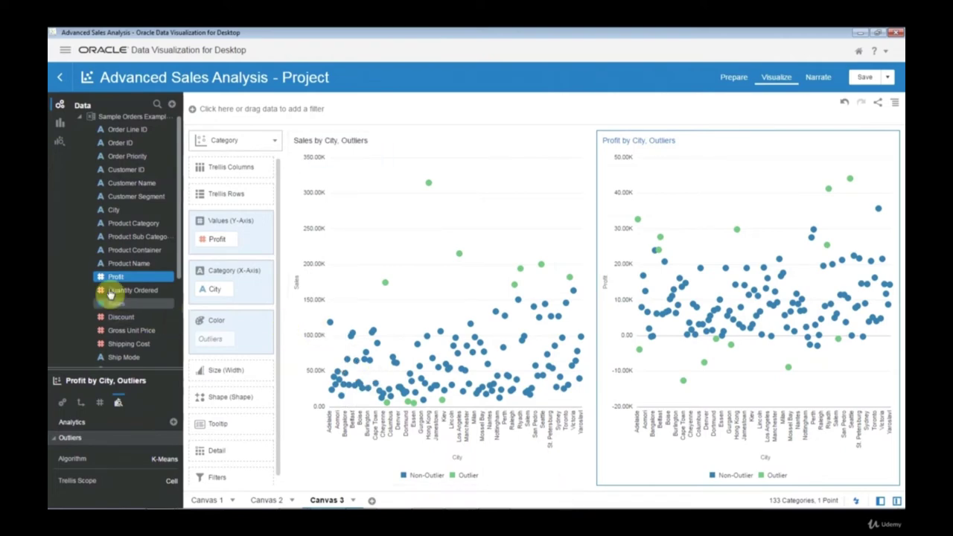
# Step: Select both the Sales and Profit fields in the data list
pyautogui.click(80, 276)
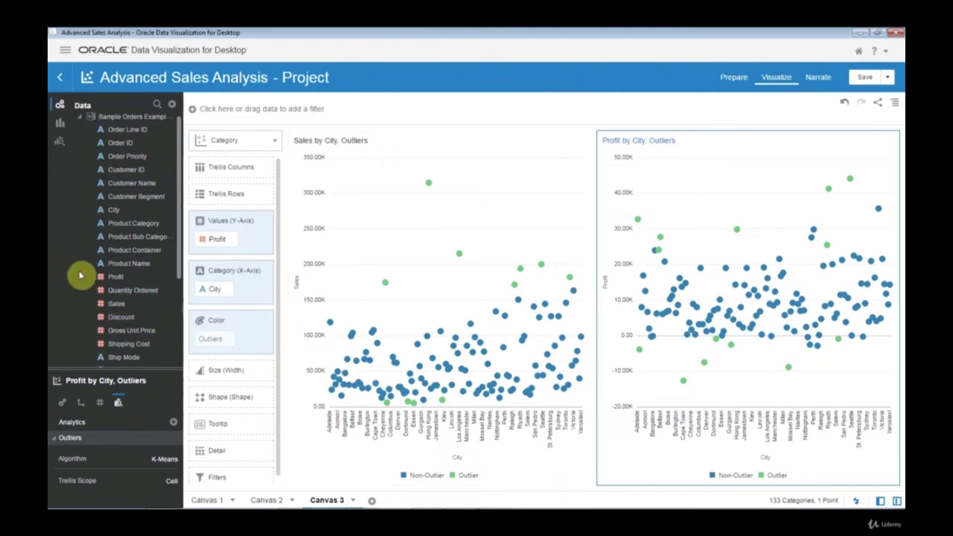
pyautogui.click(119, 304)
pyautogui.click(117, 280)
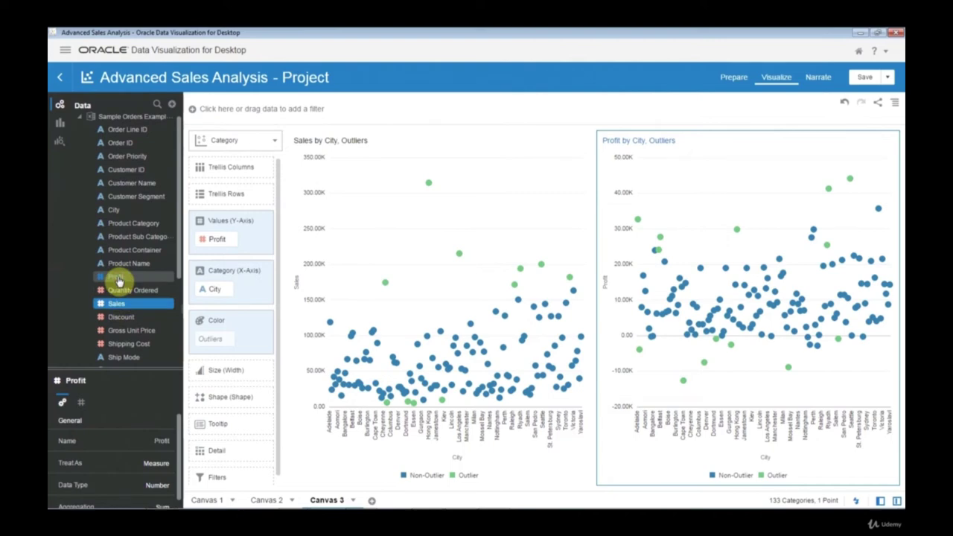
# Step: Create a Profit vs Sales scatter from the selected fields with City as the points
pyautogui.rightClick(118, 280)
pyautogui.click(136, 300)
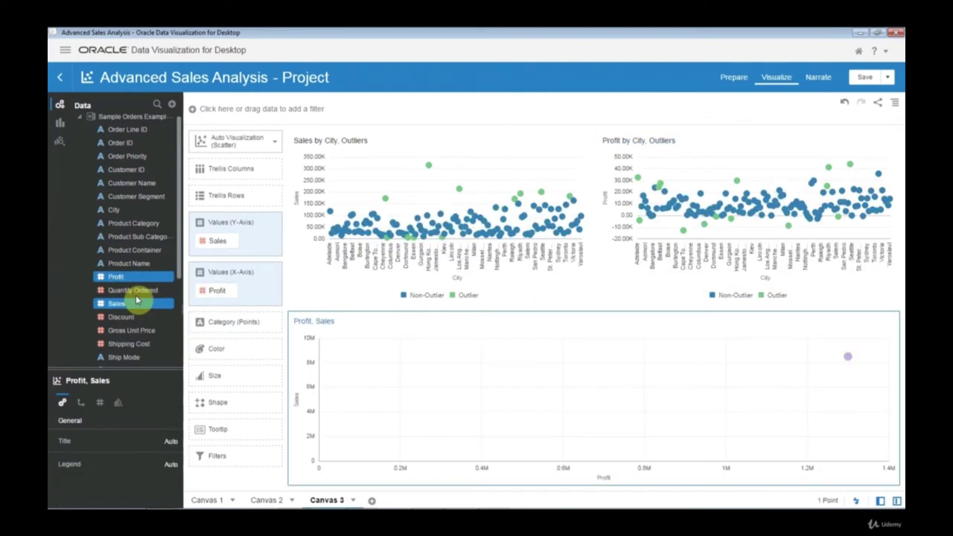
pyautogui.click(71, 253)
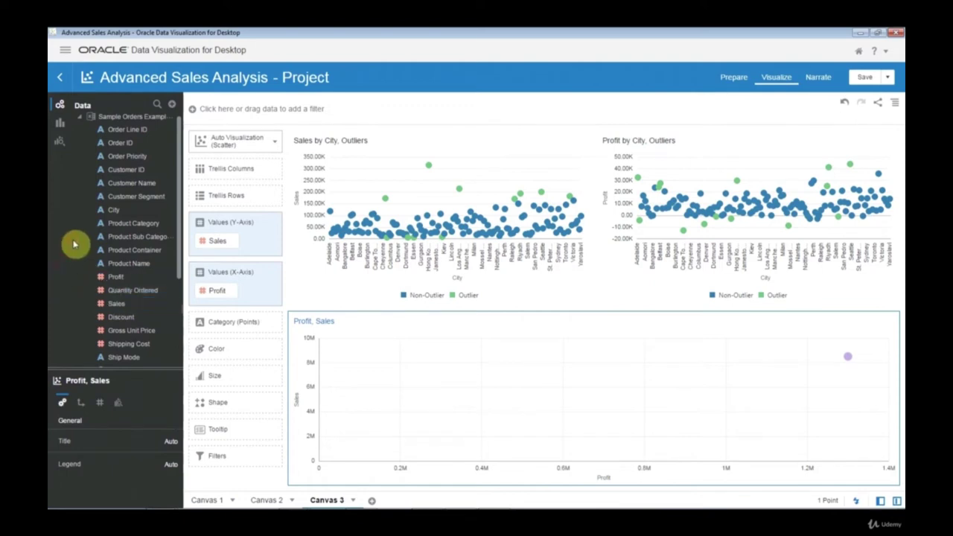
pyautogui.moveTo(113, 214); pyautogui.dragTo(220, 325)
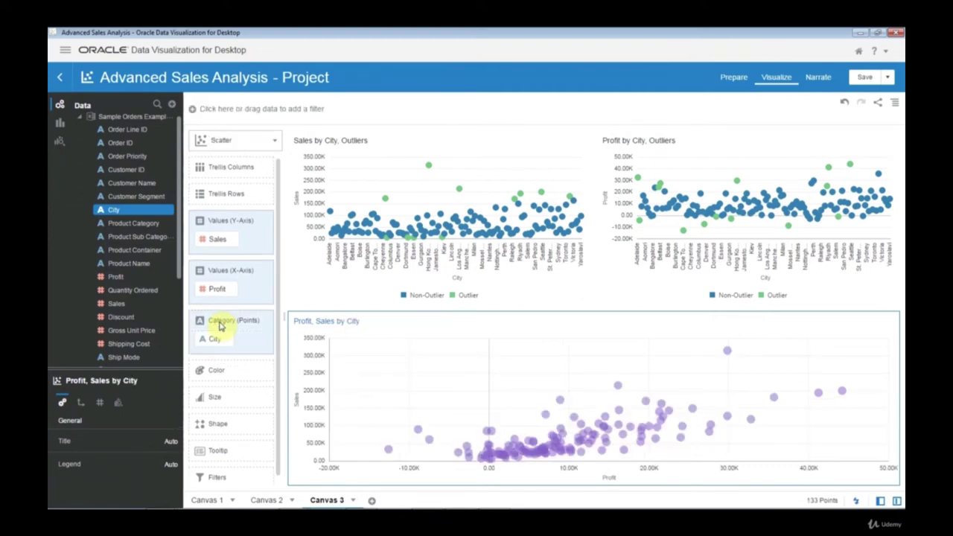
# Step: Add Outliers statistics to the Profit, Sales by City scatter
pyautogui.rightClick(647, 374)
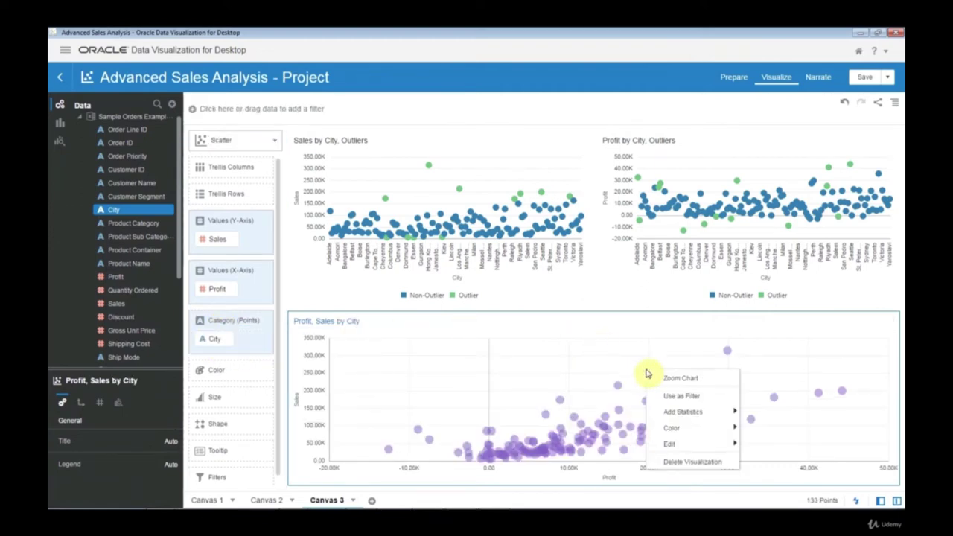
pyautogui.moveTo(674, 415)
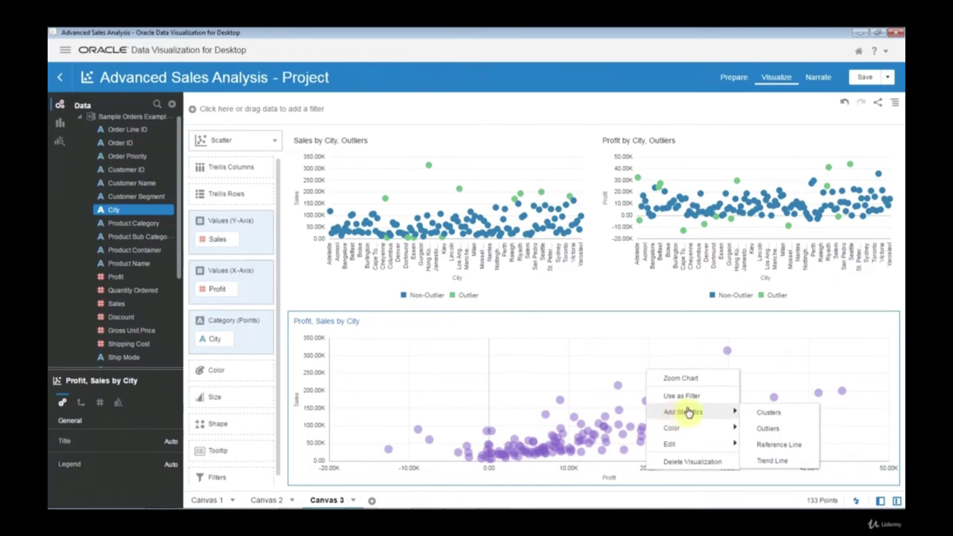
pyautogui.click(767, 428)
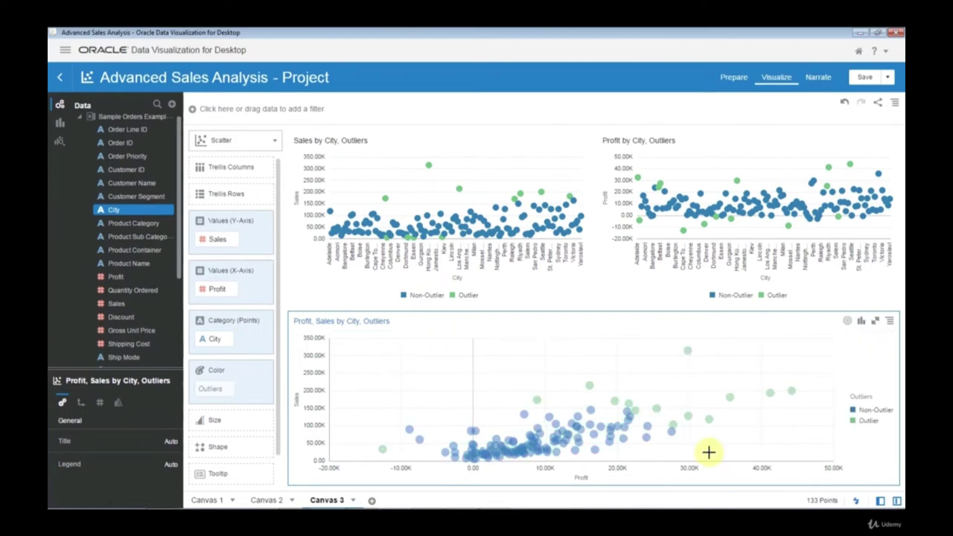
pyautogui.moveTo(630, 411)
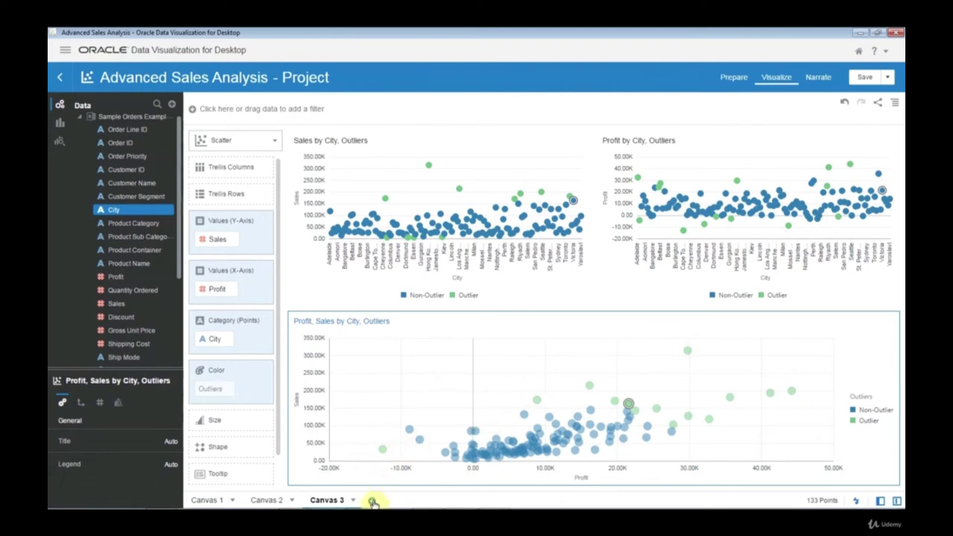
# Step: On a new Canvas 4, build a best-visualization Profit vs Sales scatter with one point per City
pyautogui.click(372, 501)
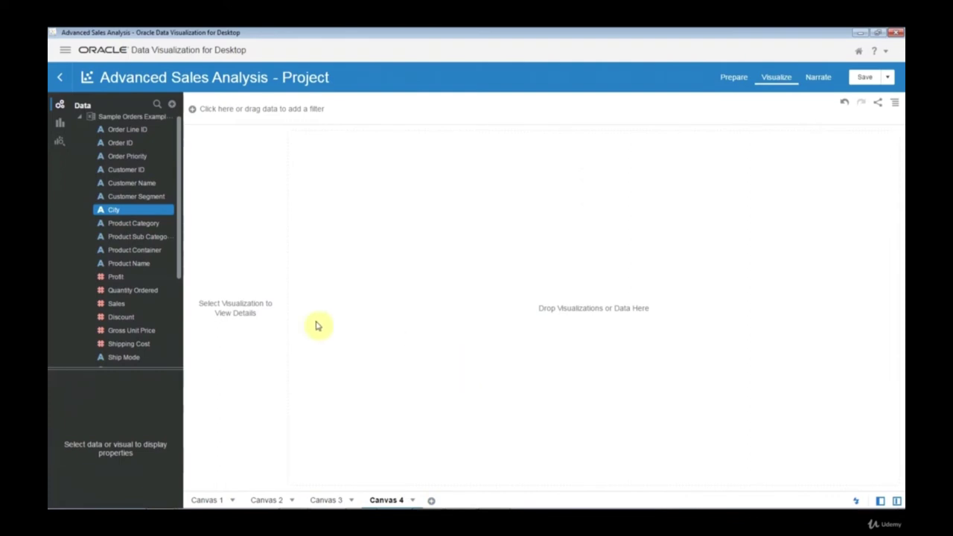
pyautogui.click(64, 241)
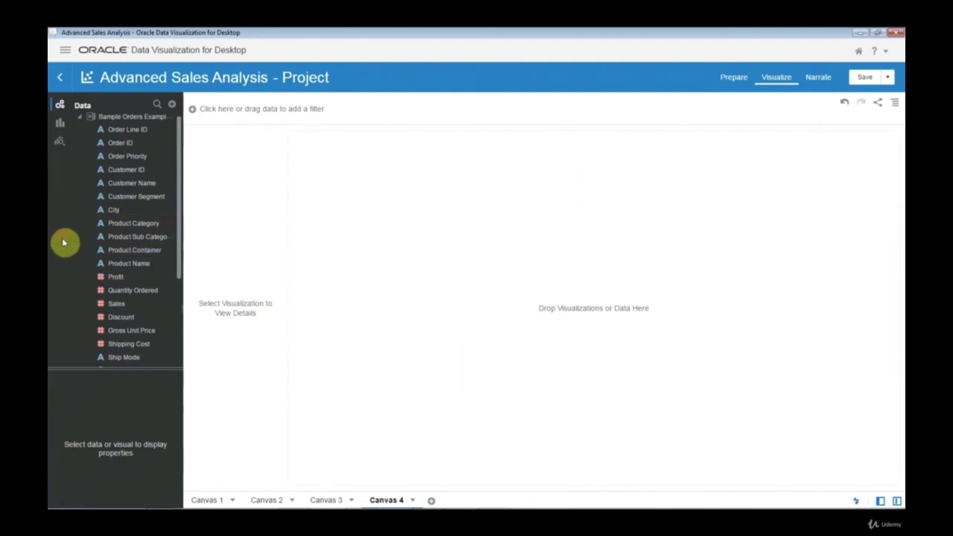
pyautogui.click(114, 305)
pyautogui.click(115, 278)
pyautogui.rightClick(116, 278)
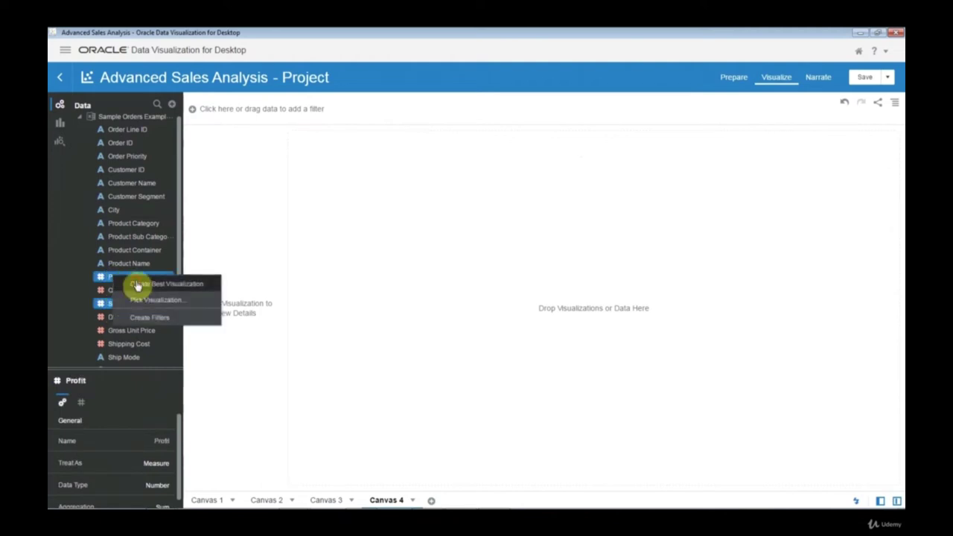
pyautogui.click(136, 284)
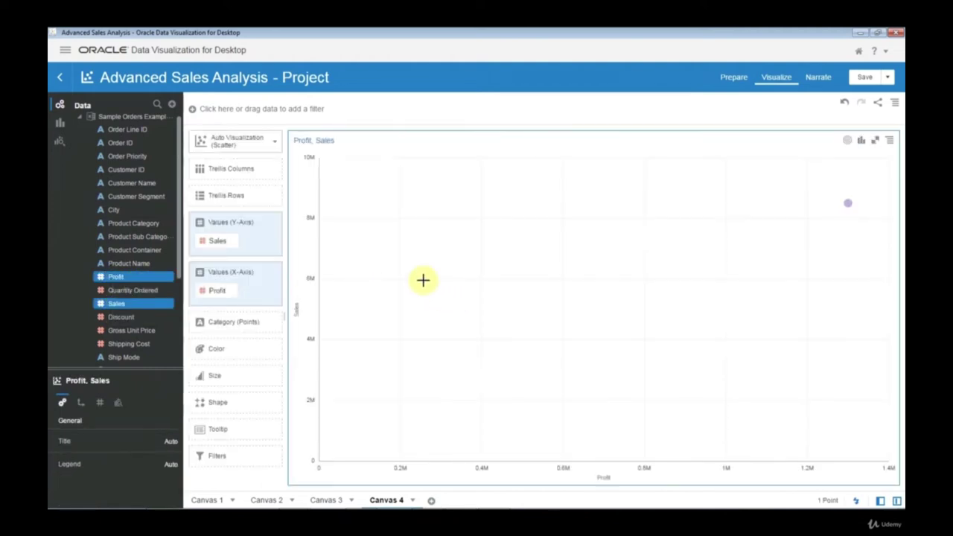
pyautogui.moveTo(113, 211); pyautogui.dragTo(223, 323)
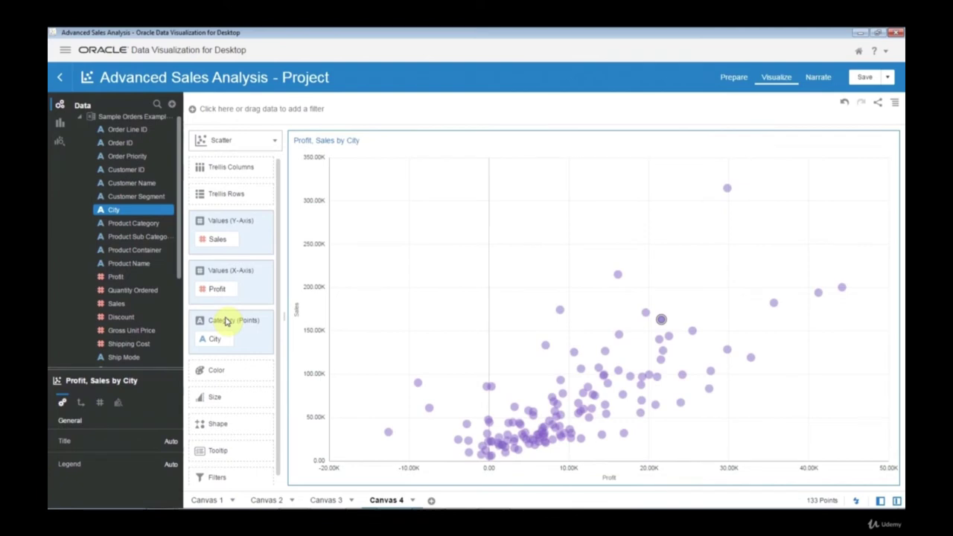
# Step: Add Clusters statistics to colour the city points, then select the Victoria point
pyautogui.rightClick(534, 296)
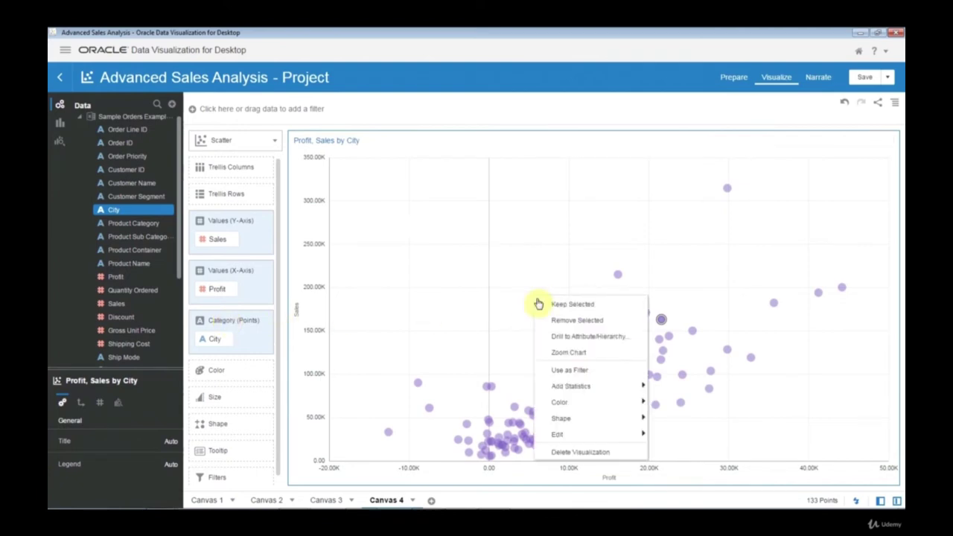
pyautogui.moveTo(585, 386)
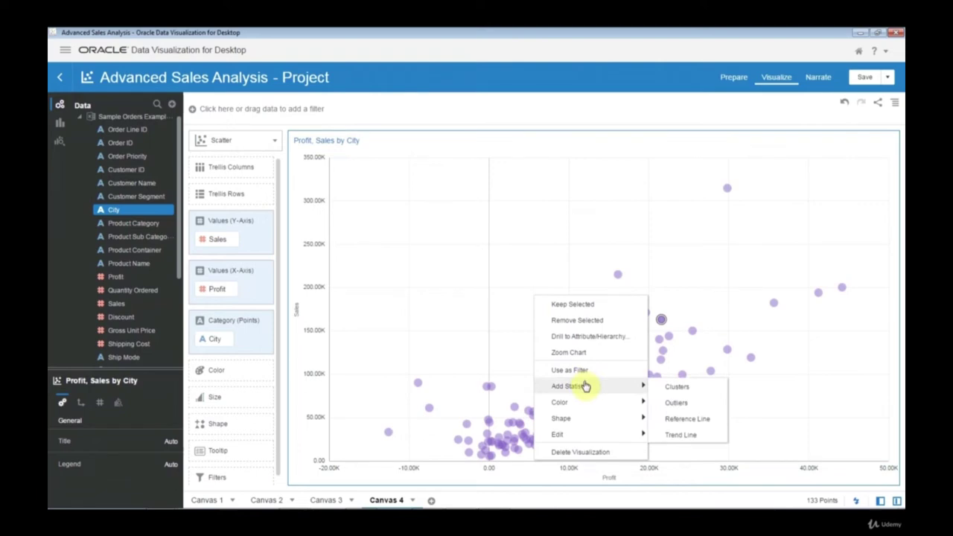
pyautogui.click(677, 386)
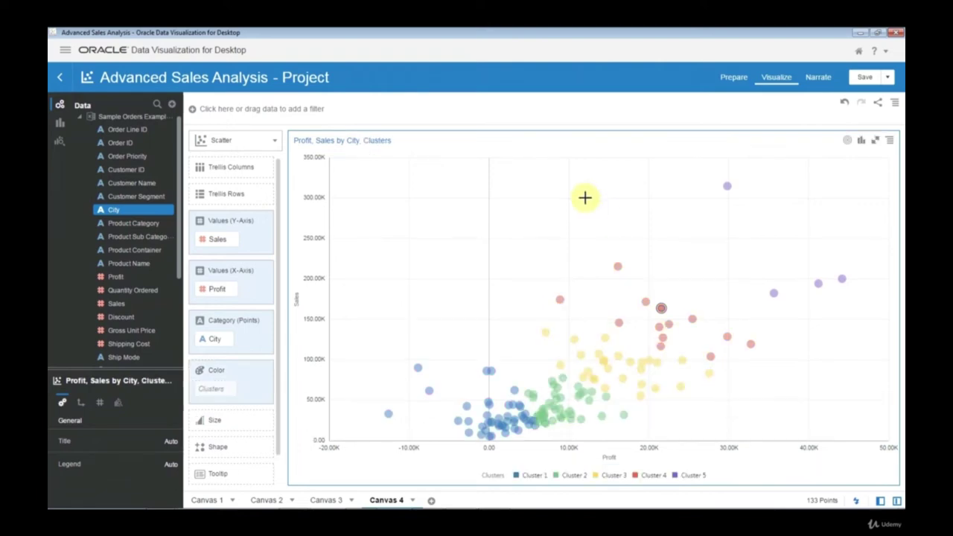
pyautogui.moveTo(662, 312)
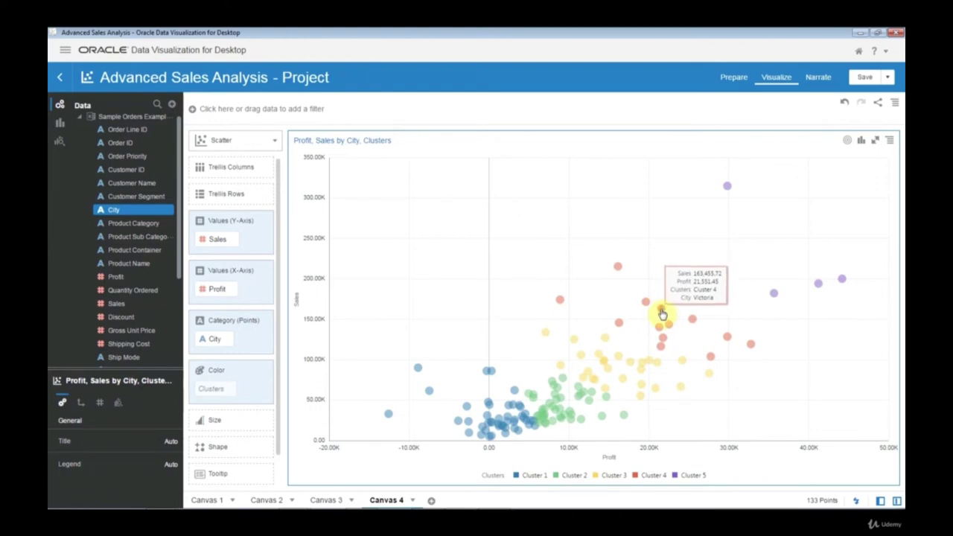
pyautogui.click(662, 312)
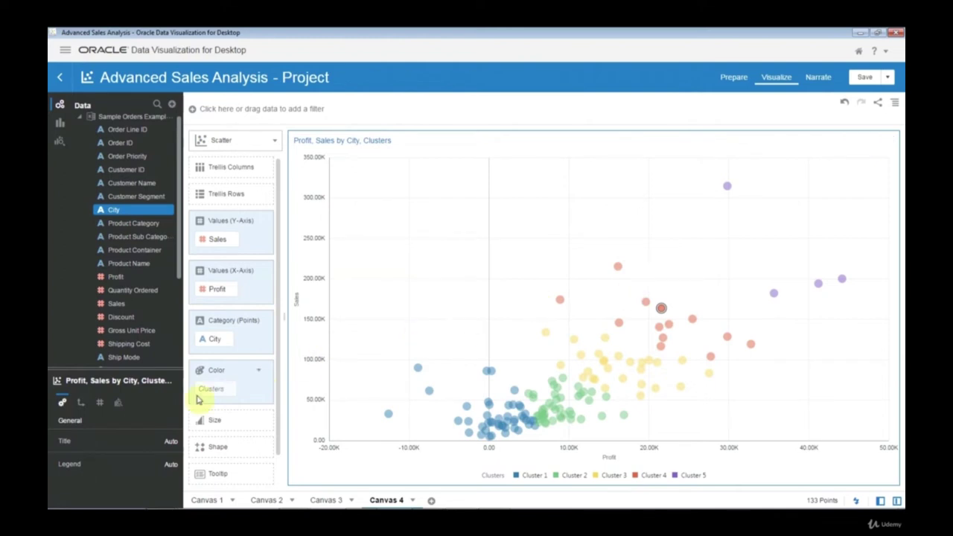
# Step: Keep K-Means clustering but set Groups to 4 in the Analytics settings, then save the project
pyautogui.click(117, 404)
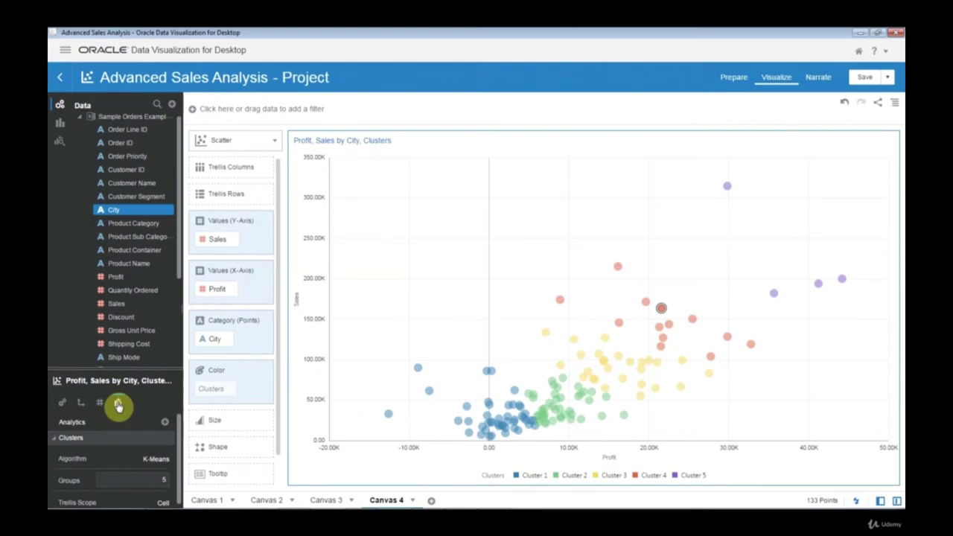
pyautogui.click(156, 465)
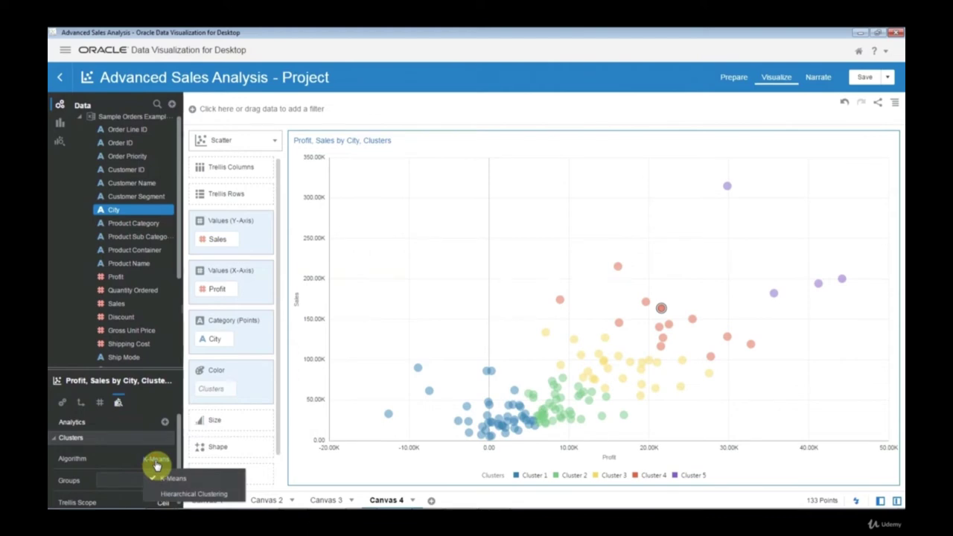
pyautogui.click(123, 459)
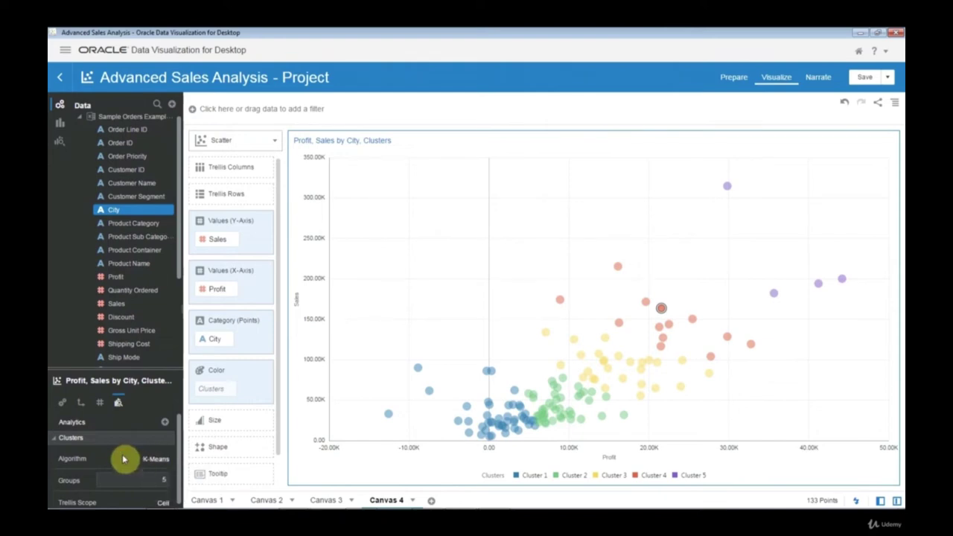
pyautogui.click(163, 480)
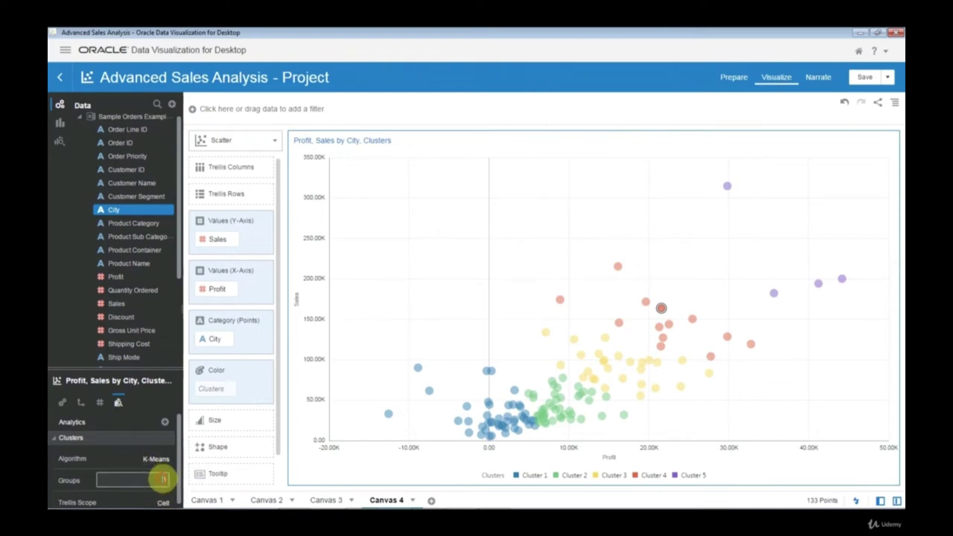
pyautogui.write('4')
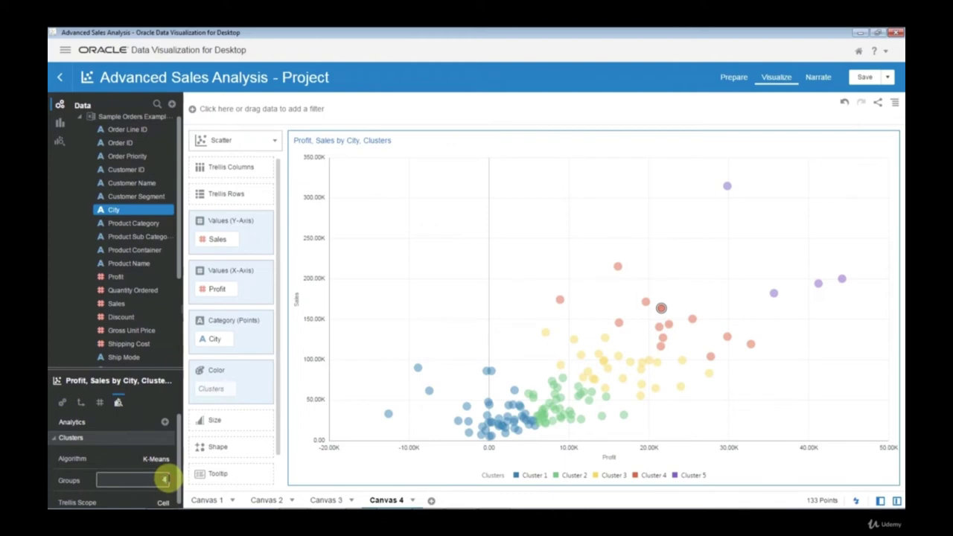
pyautogui.click(382, 456)
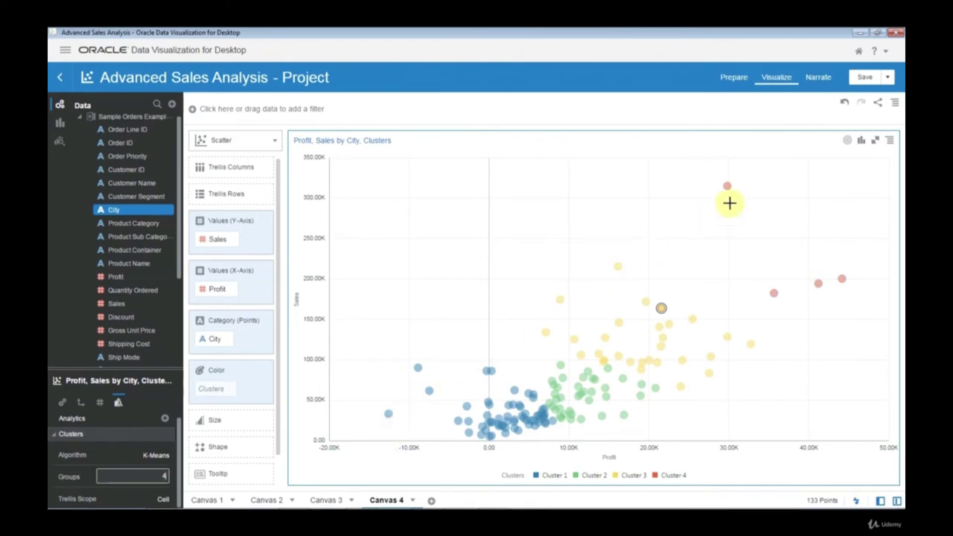
pyautogui.click(865, 77)
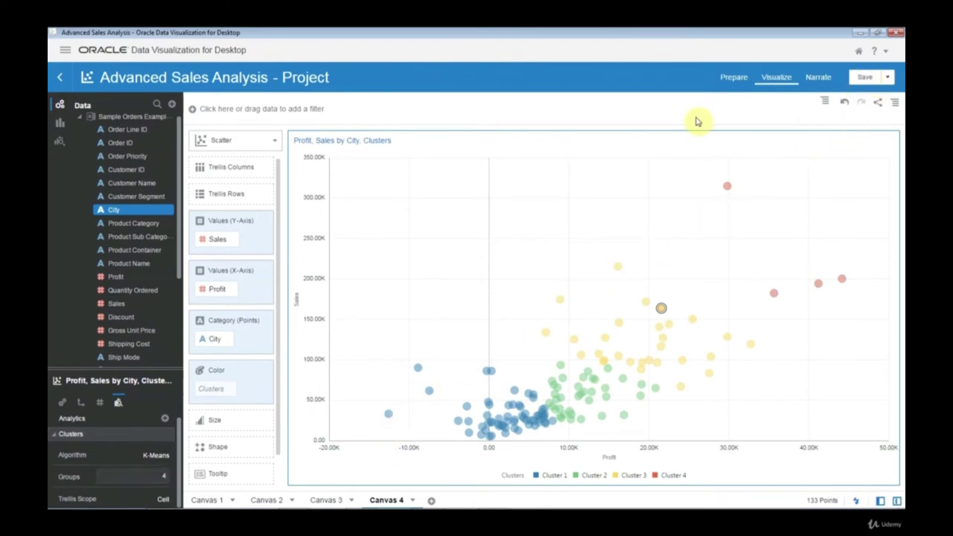
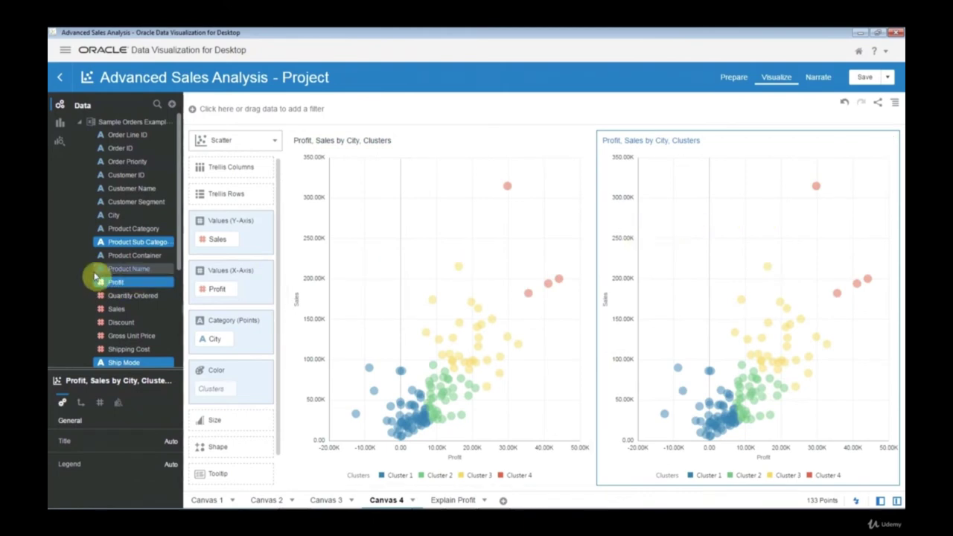
# Step: Put Product Category on the right scatter's Shape zone, giving 398 category-shaped points
pyautogui.click(128, 236)
pyautogui.moveTo(128, 236); pyautogui.dragTo(213, 452)
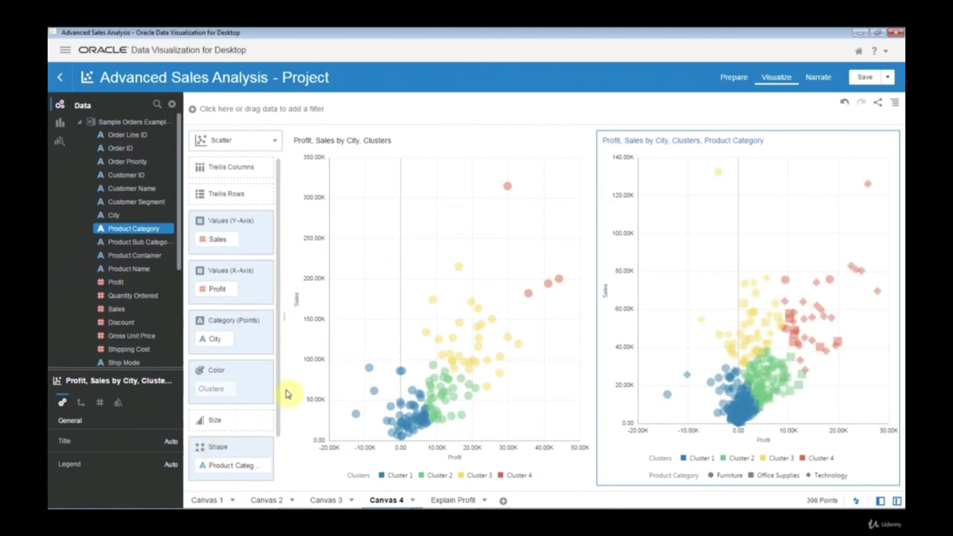
pyautogui.click(507, 189)
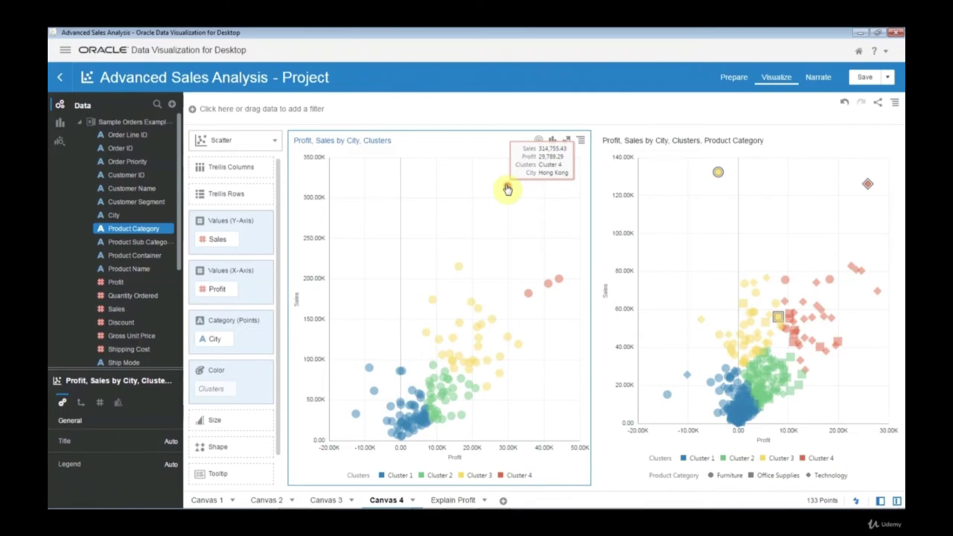
# Step: Duplicate the left Clusters scatter plot and place the copy below the original
pyautogui.rightClick(507, 241)
pyautogui.moveTo(549, 382)
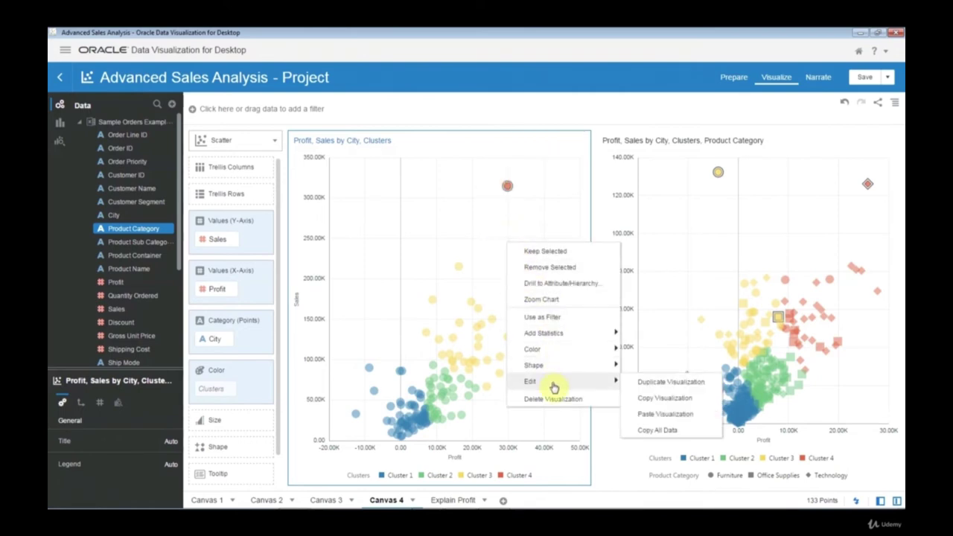
pyautogui.click(648, 383)
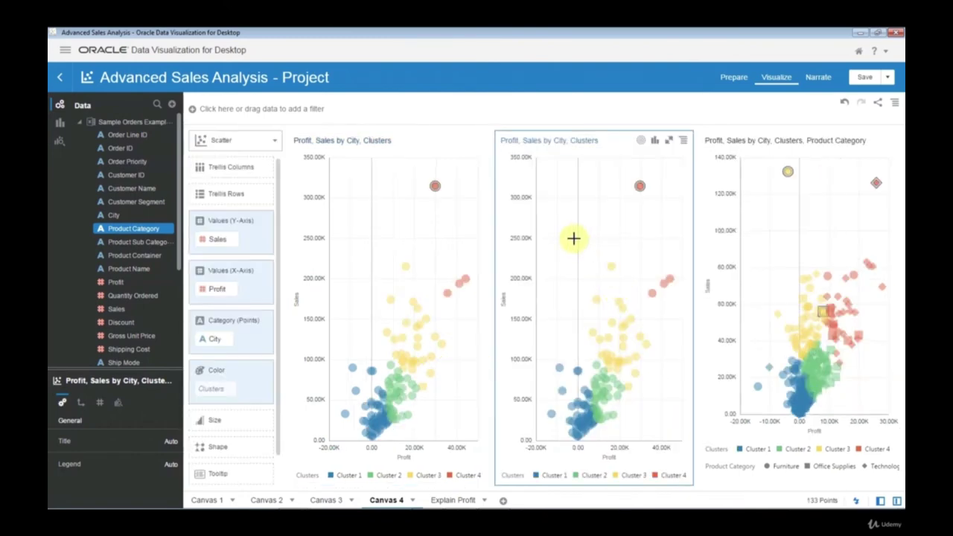
pyautogui.moveTo(609, 140); pyautogui.dragTo(406, 424)
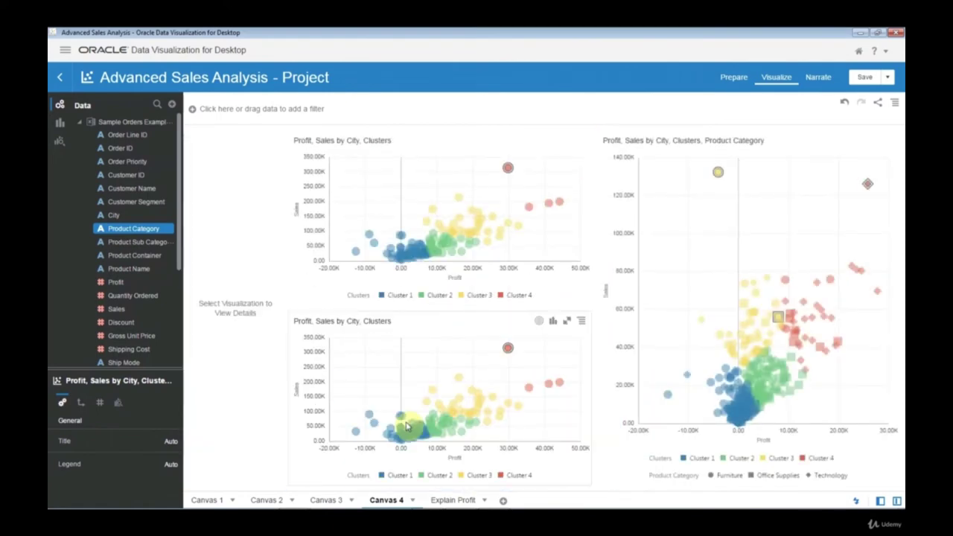
# Step: Remove the Clusters pill from the lower copy's Color, leaving 'Profit, Sales by City'
pyautogui.click(405, 325)
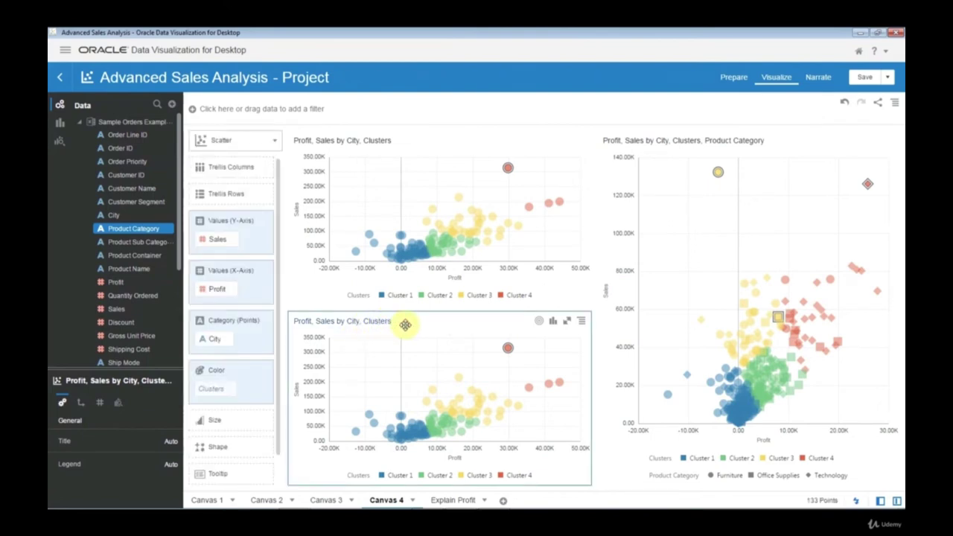
pyautogui.moveTo(230, 395); pyautogui.dragTo(307, 363)
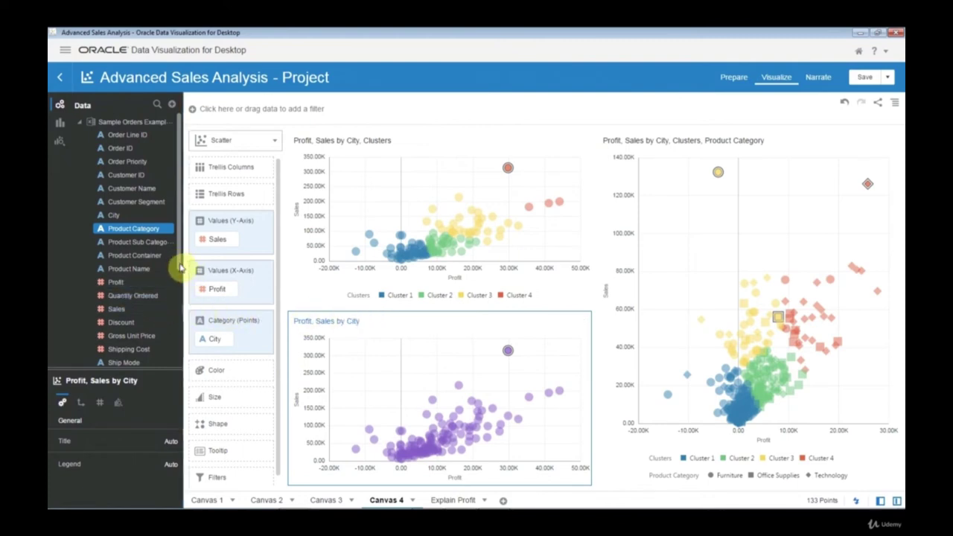
pyautogui.moveTo(181, 267); pyautogui.dragTo(188, 370)
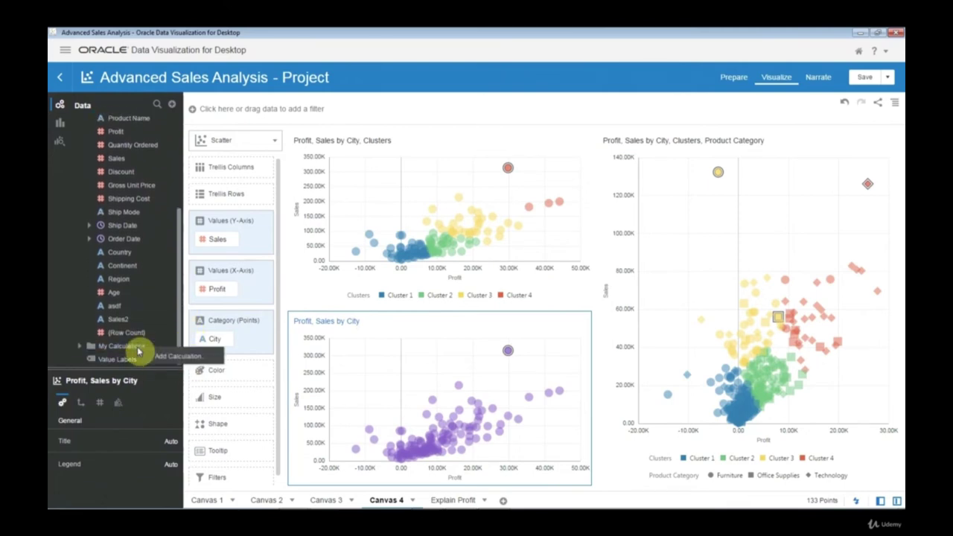
# Step: Start a new custom calculation named MyCityCluster
pyautogui.click(166, 359)
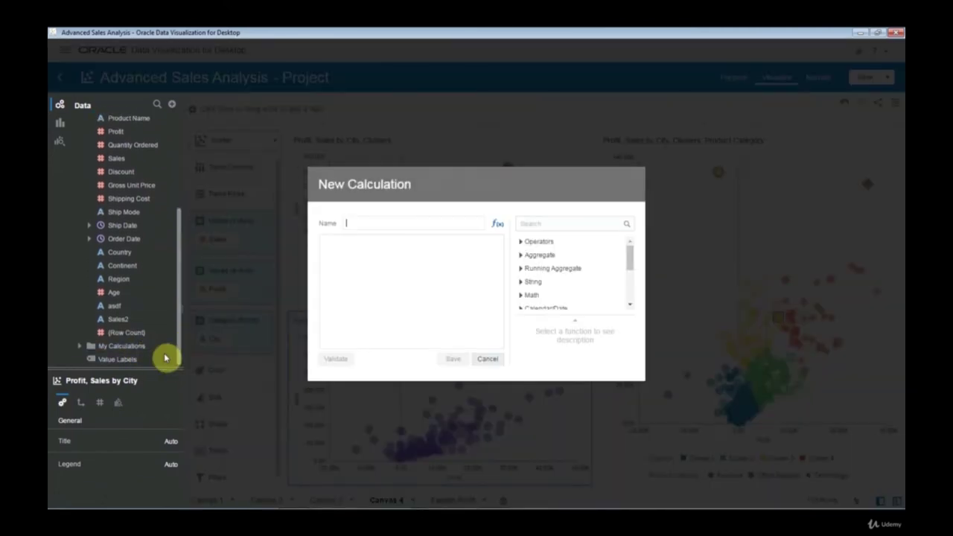
pyautogui.click(359, 225)
pyautogui.write('MyCi')
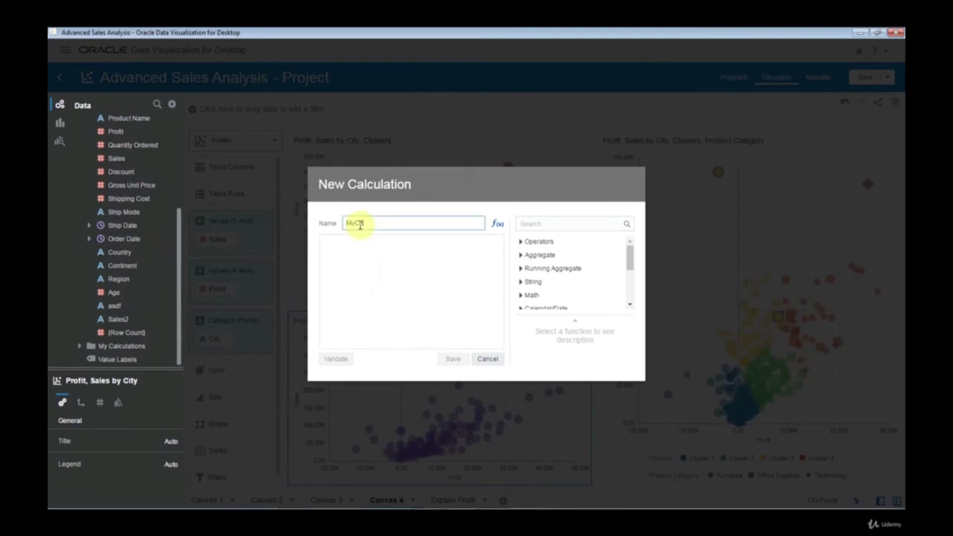
pyautogui.write('tyCluster')
# Step: Enter the k-means CLUSTER expression of City by Profit and Sales, validate and save it
pyautogui.moveTo(630, 260); pyautogui.dragTo(631, 300)
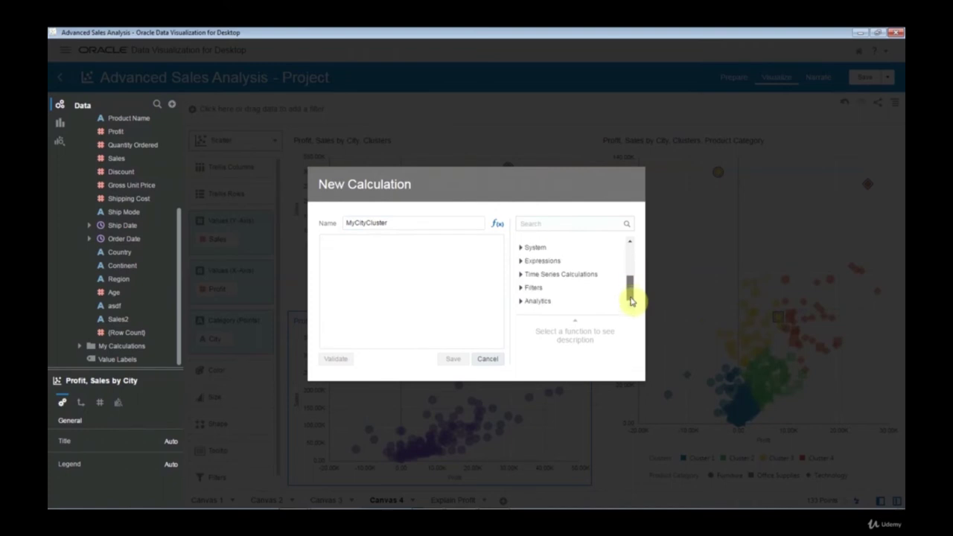
pyautogui.click(524, 303)
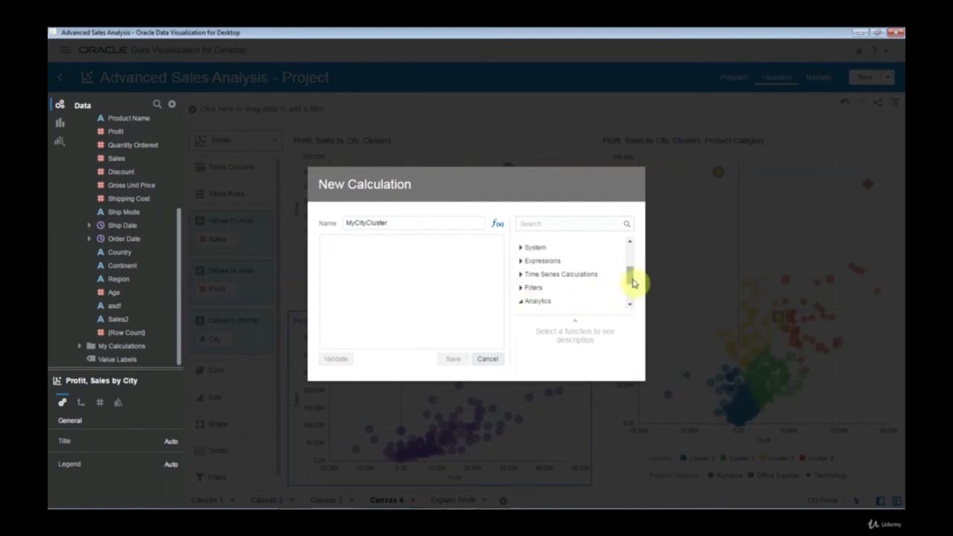
pyautogui.moveTo(633, 282); pyautogui.dragTo(633, 299)
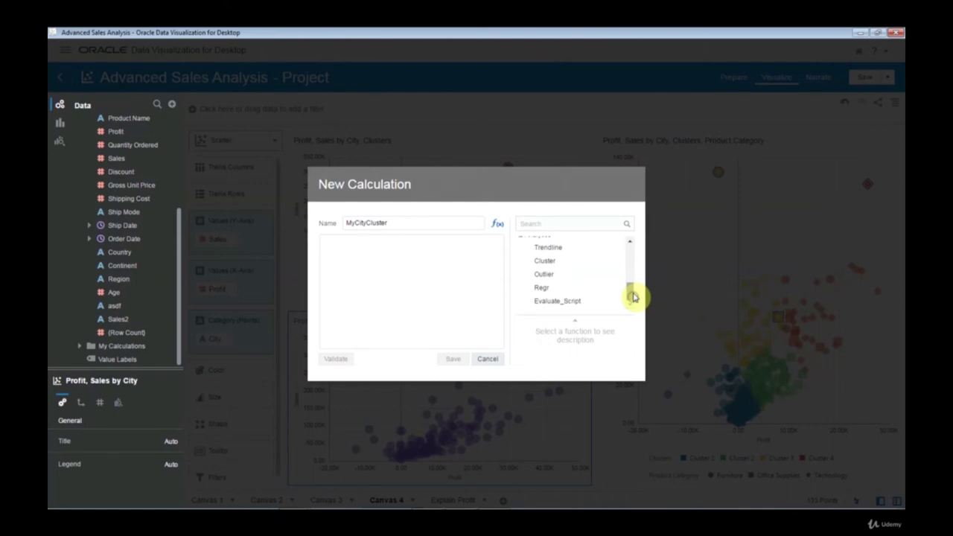
pyautogui.doubleClick(547, 264)
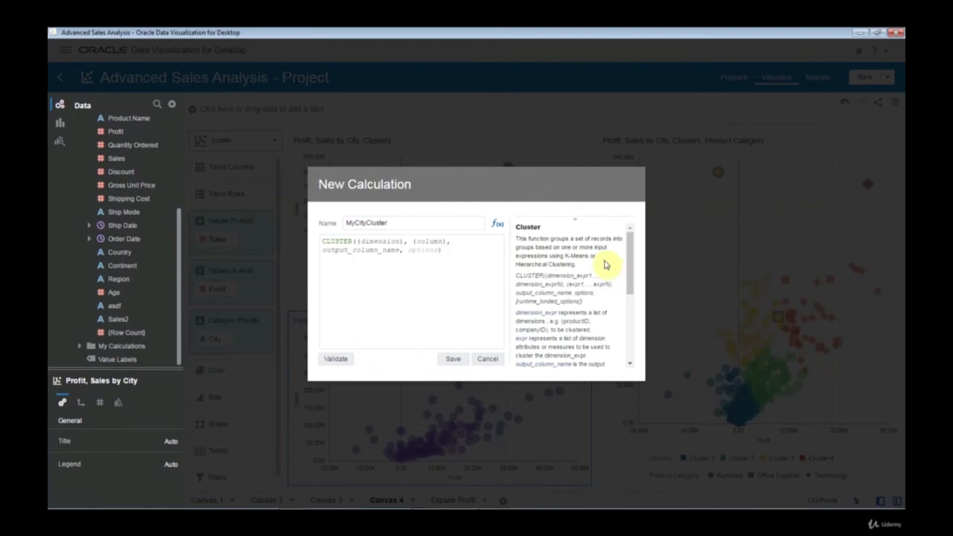
pyautogui.write("CLUSTER((City), (Profit,Sales), 'clusterName', 'algorithm=k-means;numClusters=4;maxIter=10')")
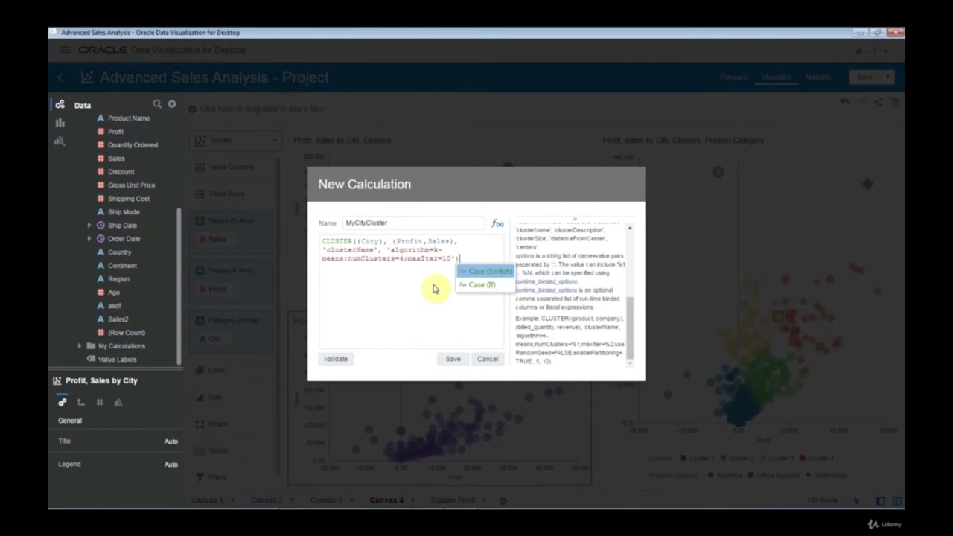
pyautogui.click(336, 361)
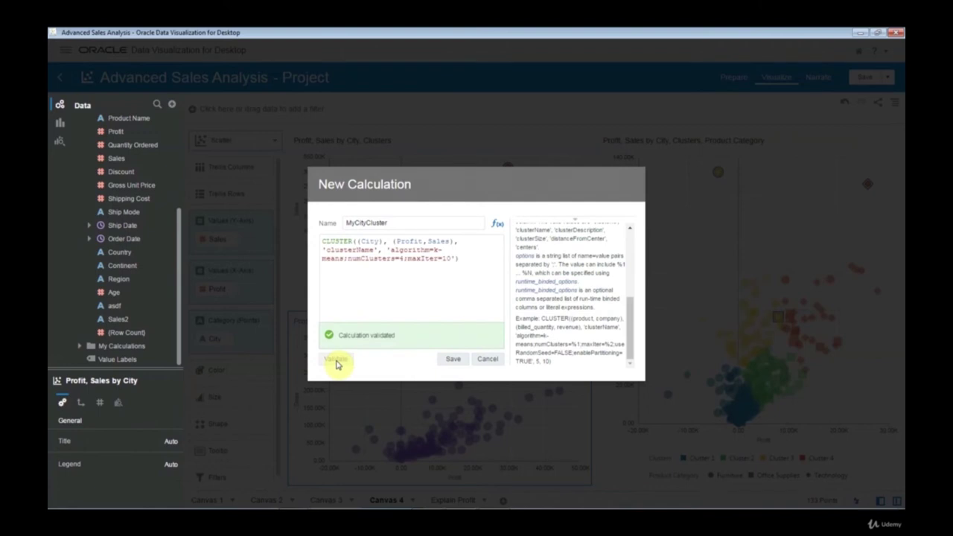
pyautogui.click(454, 361)
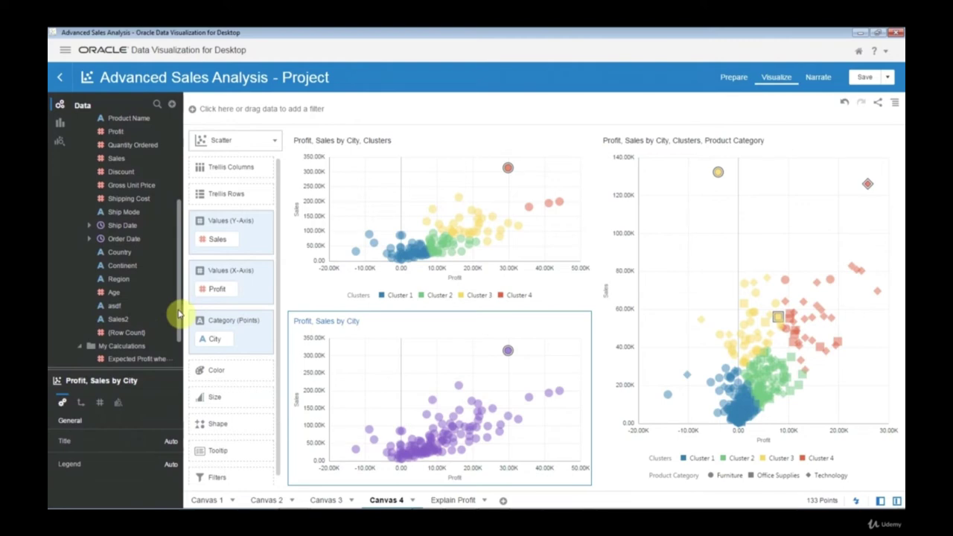
# Step: Put MyCityCluster on the lower scatter's Color zone so its four clusters match the original chart
pyautogui.scroll(-1, 179, 313)
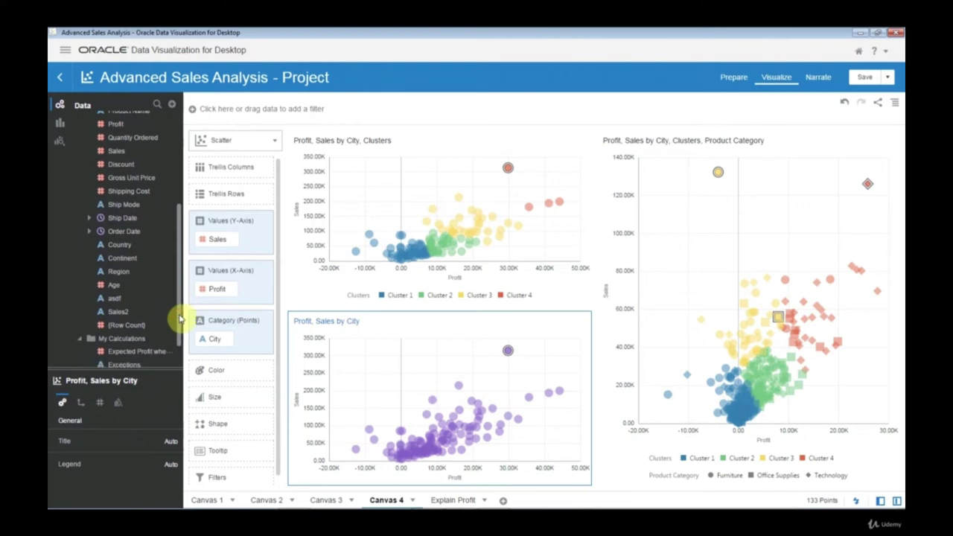
pyautogui.click(148, 345)
pyautogui.moveTo(148, 345); pyautogui.dragTo(140, 350)
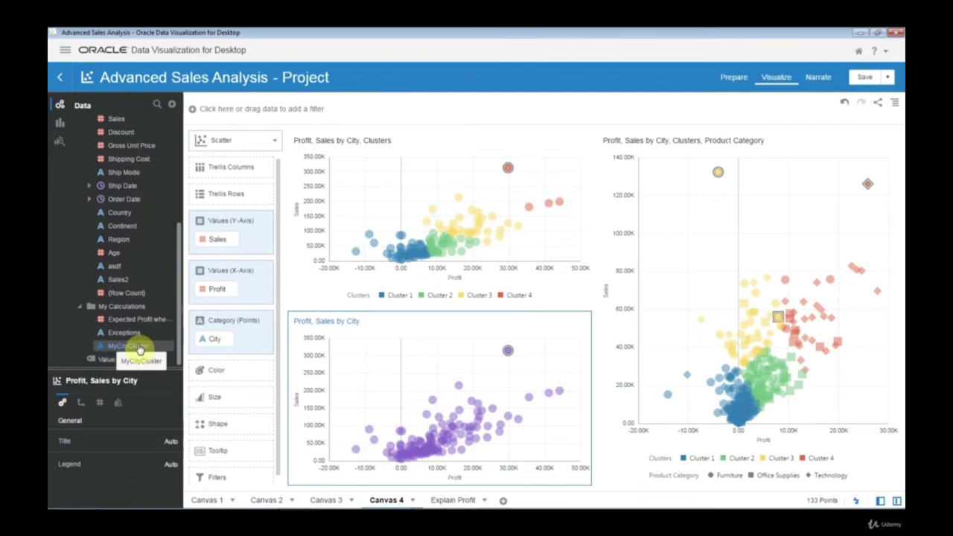
pyautogui.moveTo(140, 350); pyautogui.dragTo(231, 372)
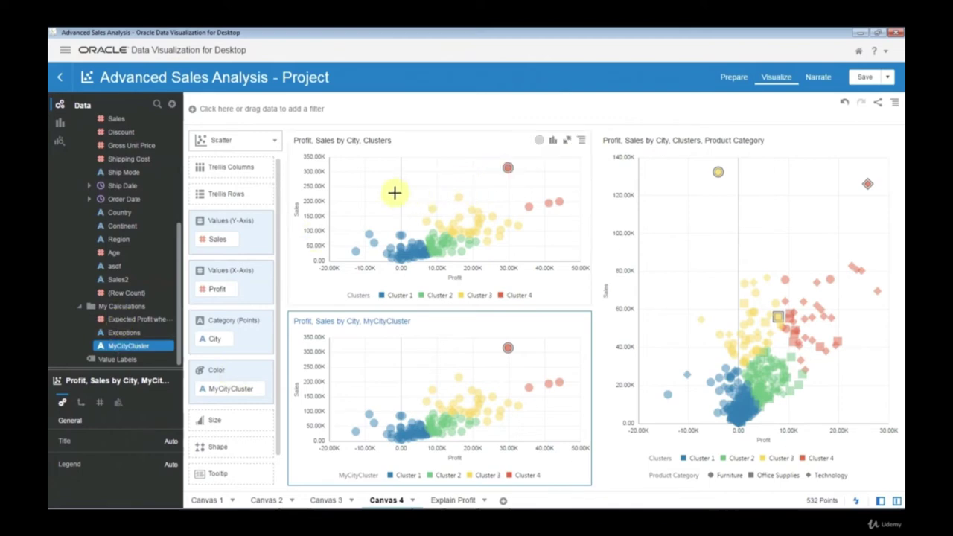
pyautogui.click(297, 297)
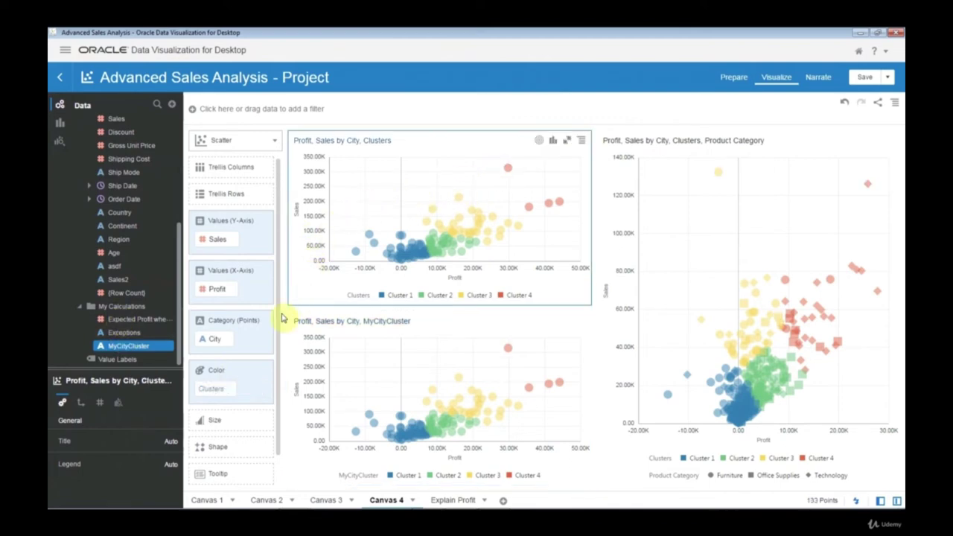
pyautogui.moveTo(220, 392); pyautogui.dragTo(431, 327)
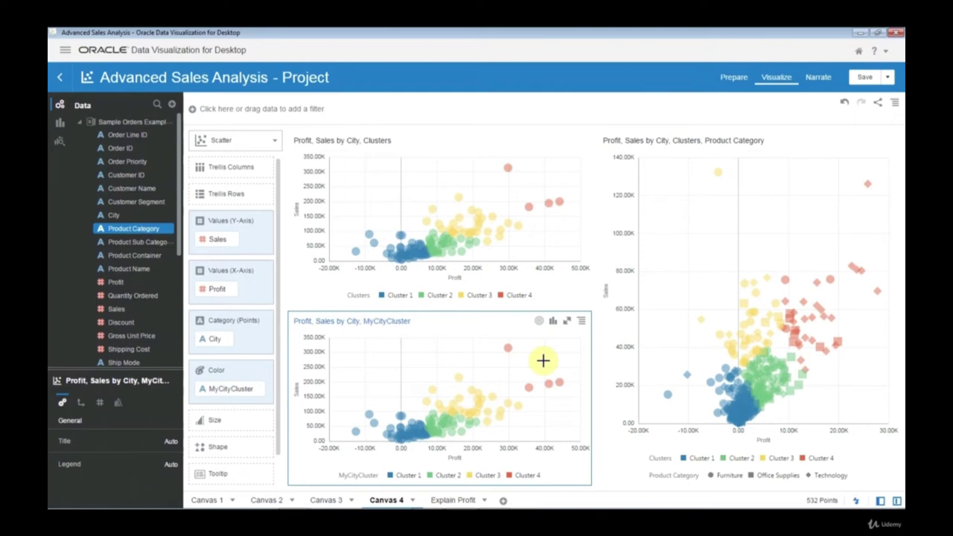
# Step: Duplicate the MyCityCluster scatter to the bottom-right and shape its points by Product Category
pyautogui.rightClick(543, 360)
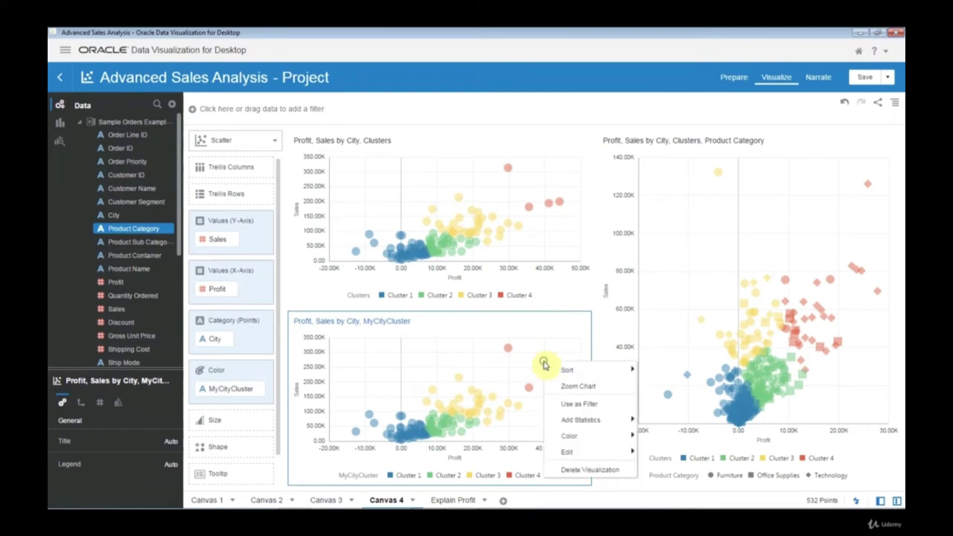
pyautogui.moveTo(589, 456)
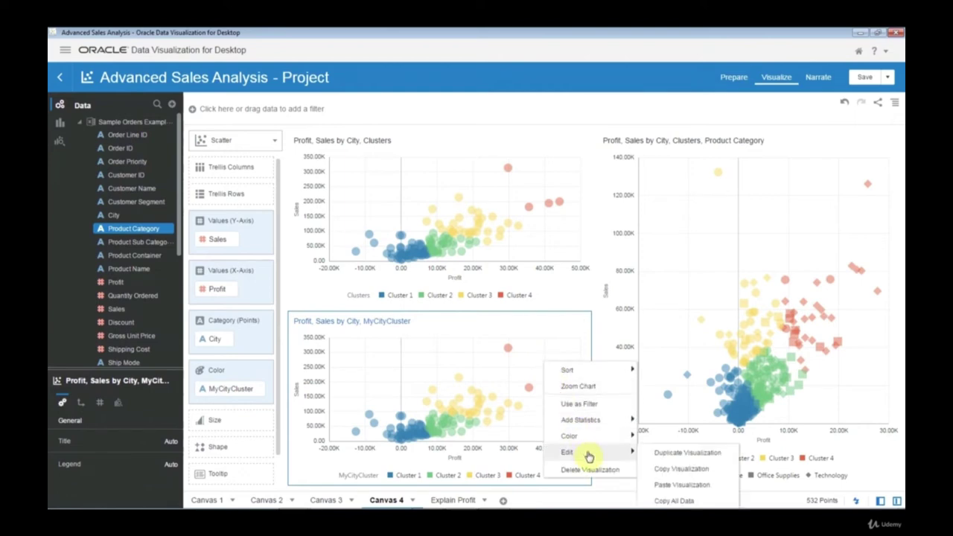
pyautogui.click(679, 453)
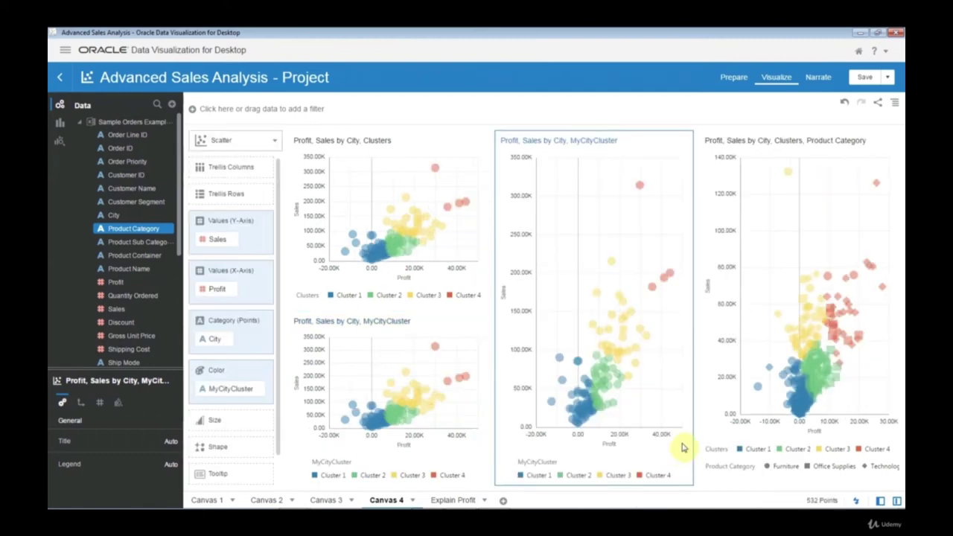
pyautogui.moveTo(588, 149); pyautogui.dragTo(652, 457)
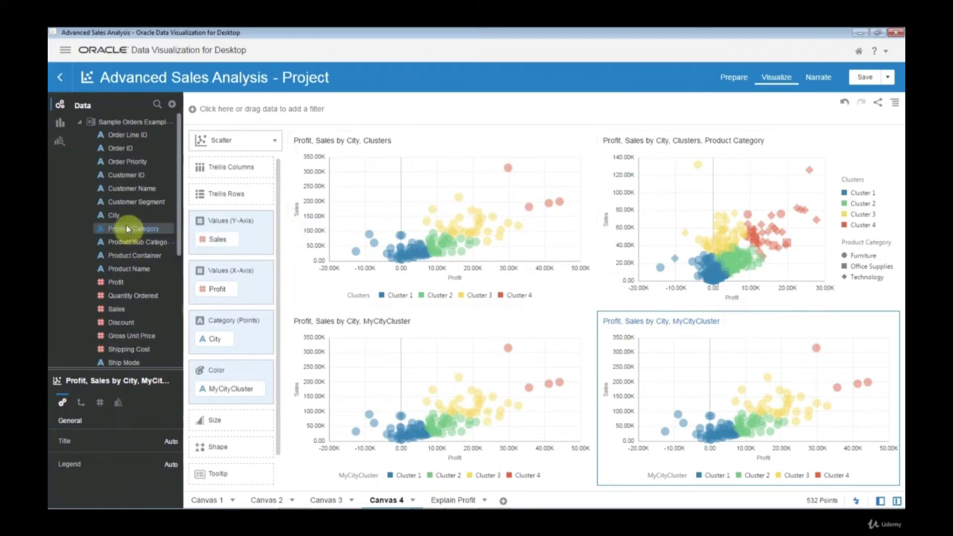
pyautogui.moveTo(131, 231); pyautogui.dragTo(209, 452)
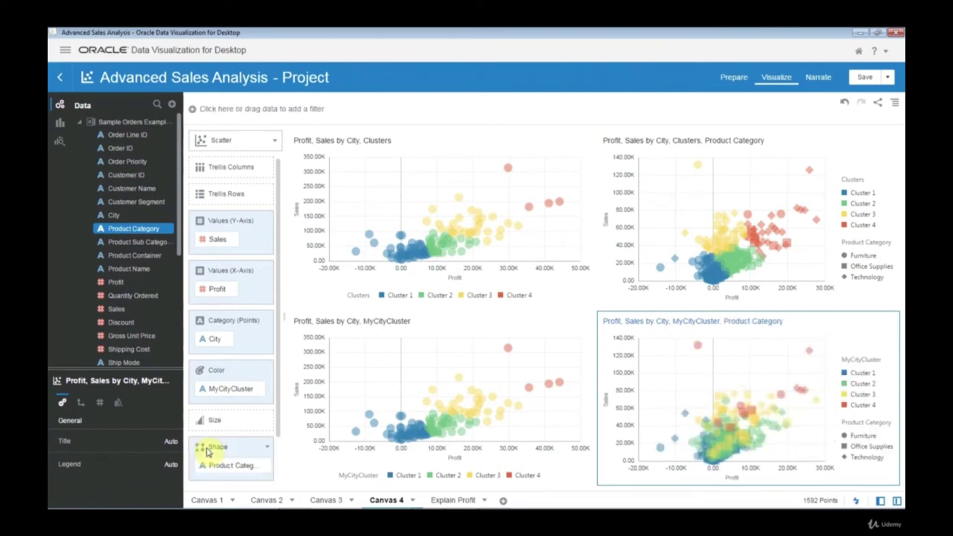
# Step: Save the project with the four-chart scatter plot grid
pyautogui.click(566, 455)
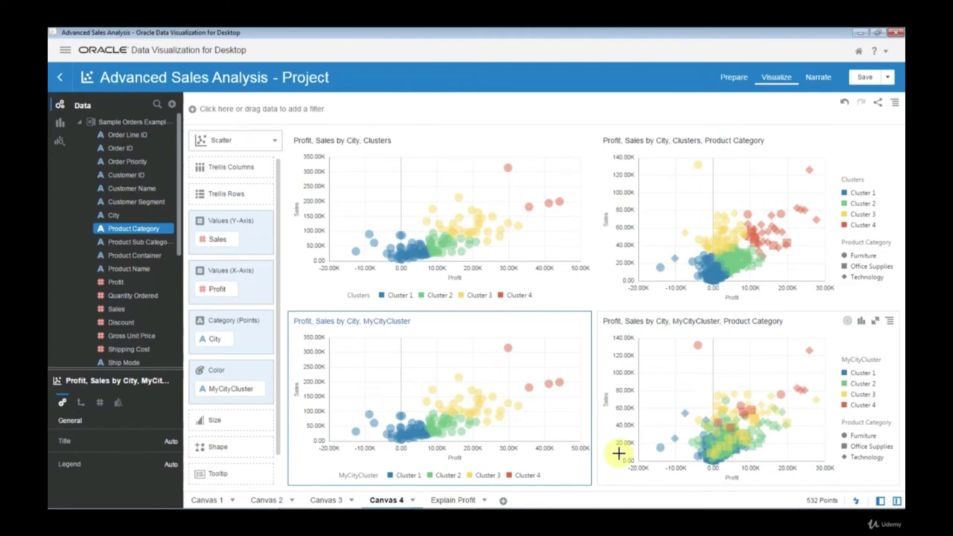
pyautogui.moveTo(508, 352)
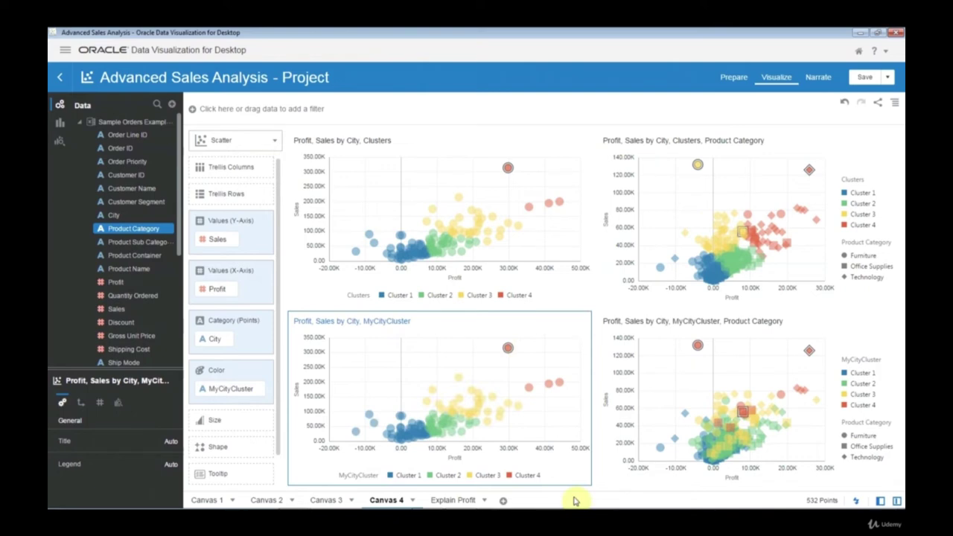
pyautogui.click(865, 77)
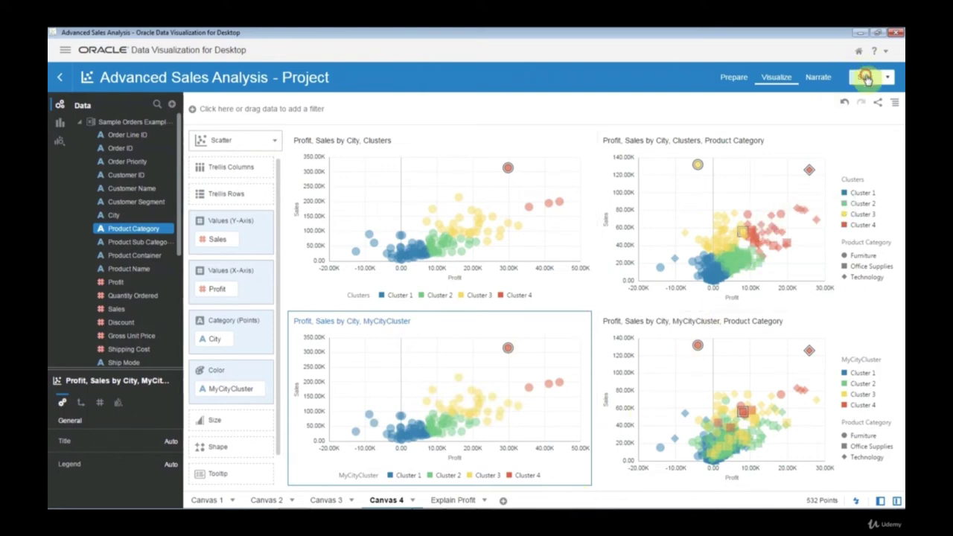
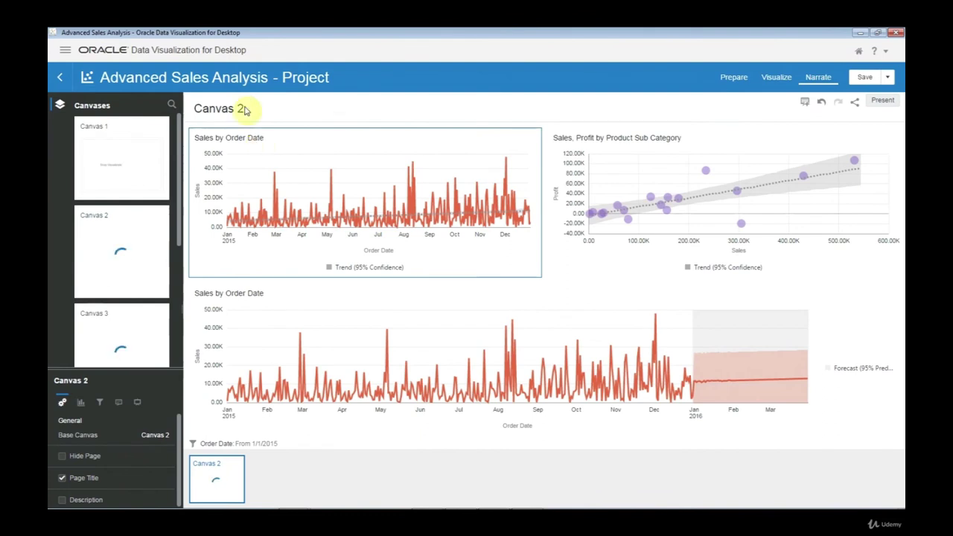
# Step: Start editing the page title of the Canvas 2 story page
pyautogui.click(242, 108)
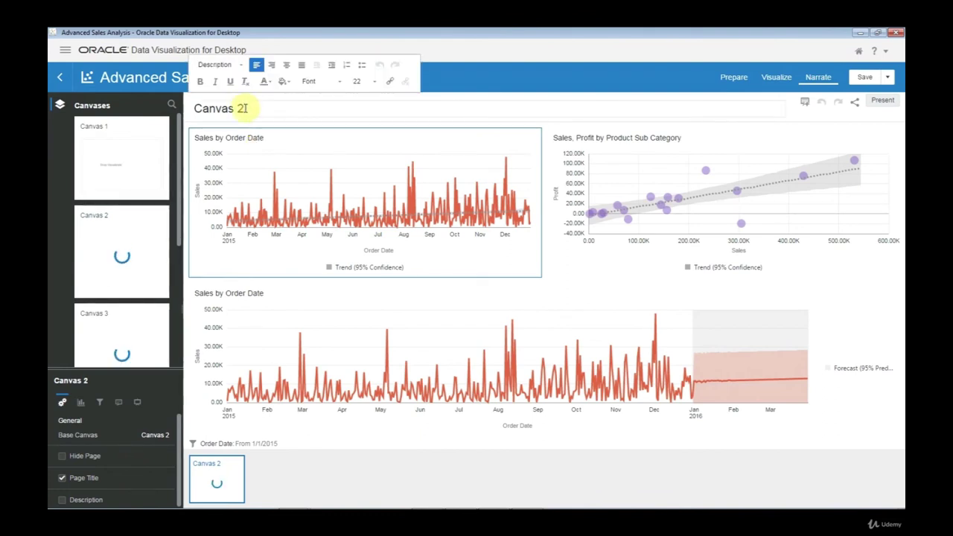
# Step: Retitle the Canvas 2 page 'Sales Trend and 90 days forecast'
pyautogui.click(243, 108)
pyautogui.moveTo(243, 108); pyautogui.dragTo(194, 109)
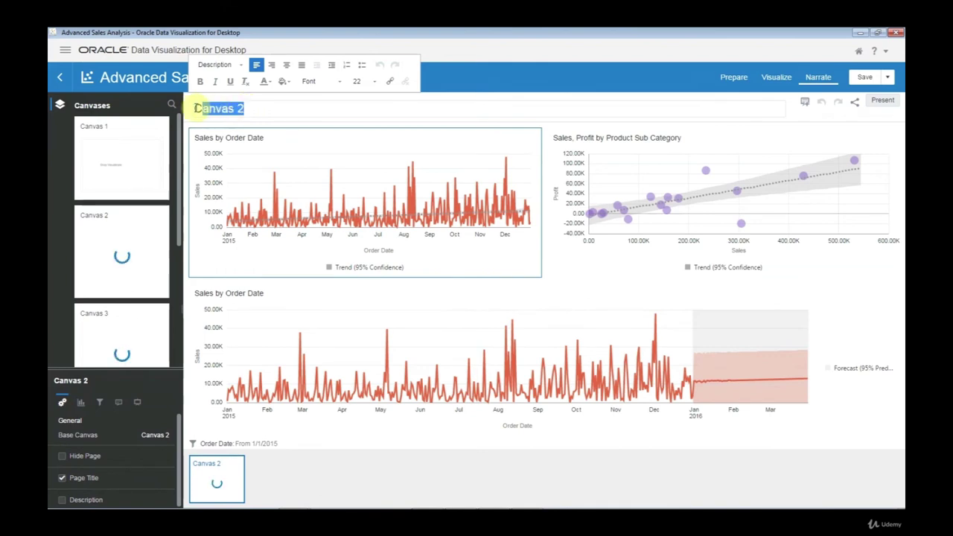
pyautogui.write('S')
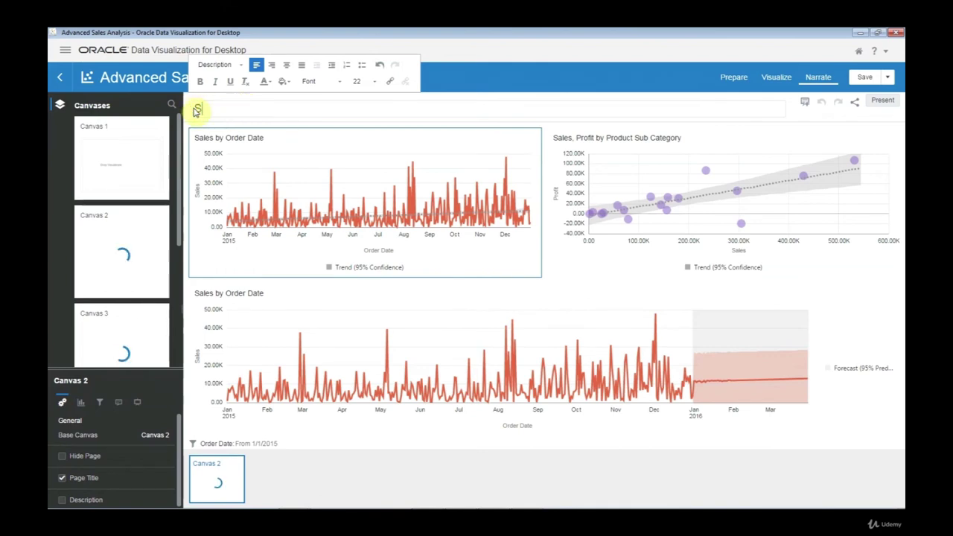
pyautogui.write('ales Trend and 90 da')
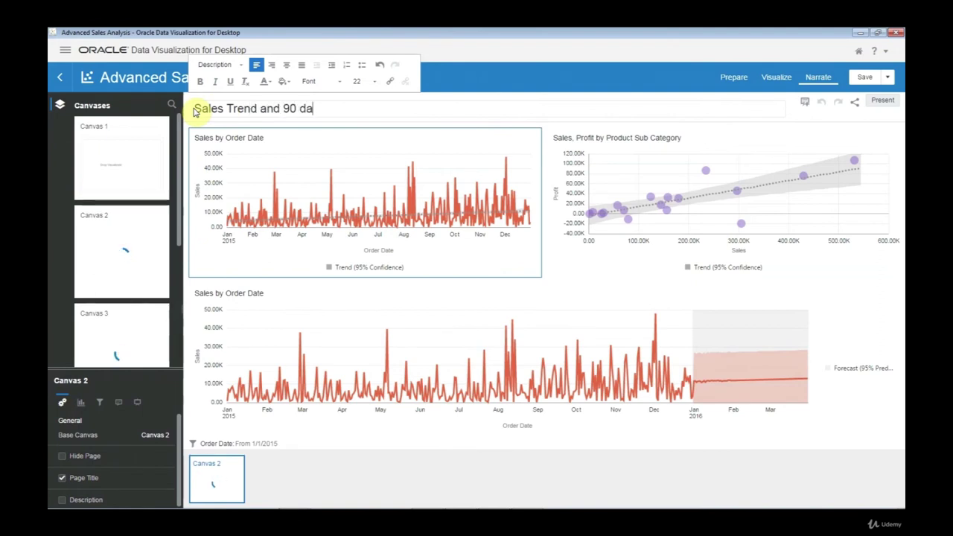
pyautogui.write('ys forecast')
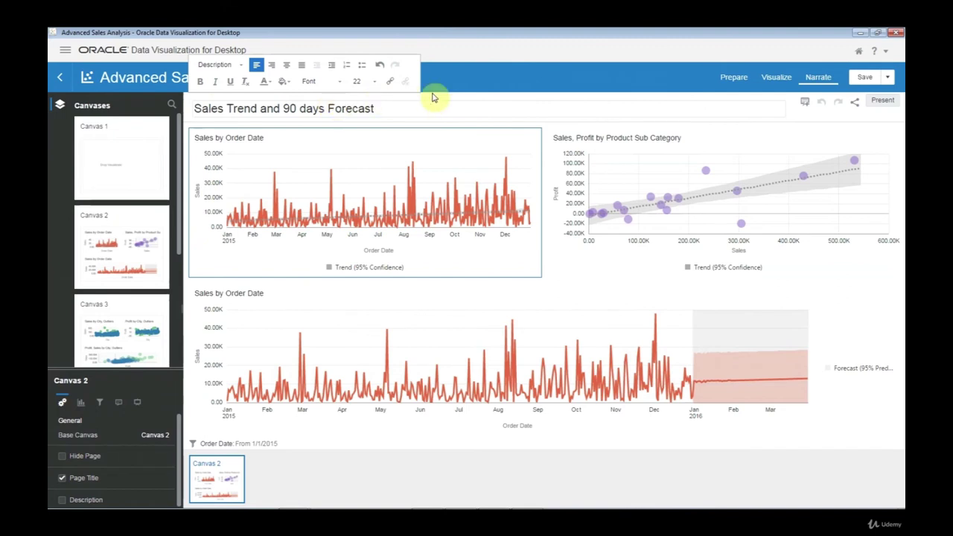
pyautogui.click(471, 81)
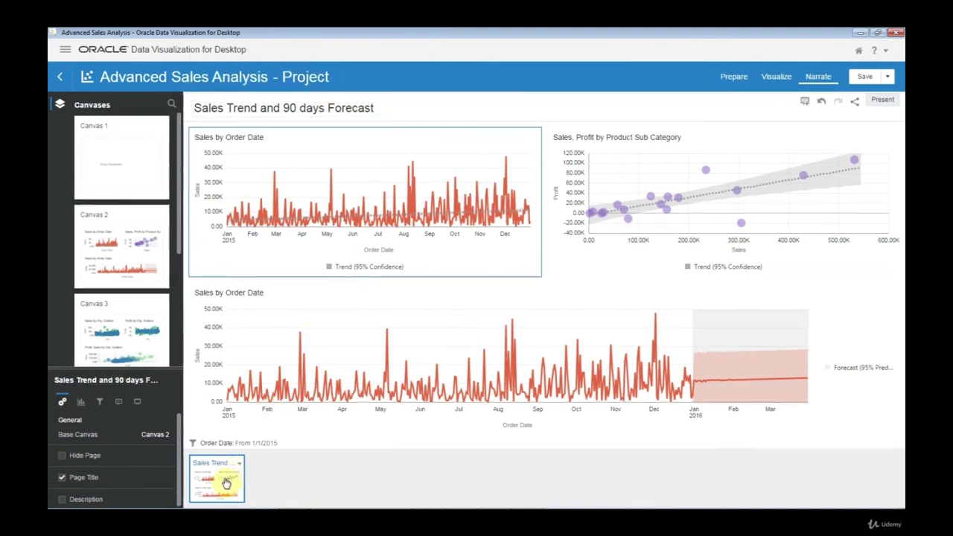
# Step: Add the forecast description to the page and add Canvas 1 as story page two
pyautogui.click(62, 500)
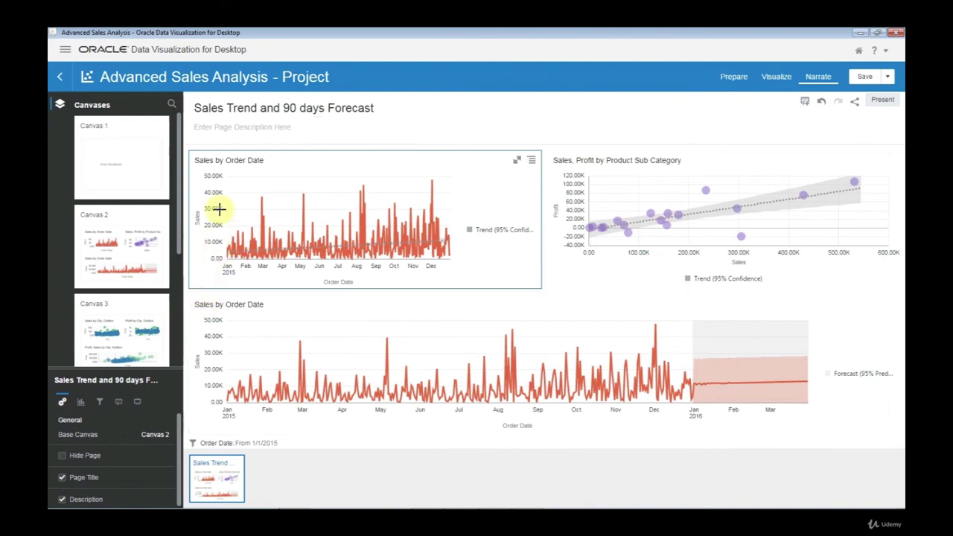
pyautogui.click(227, 128)
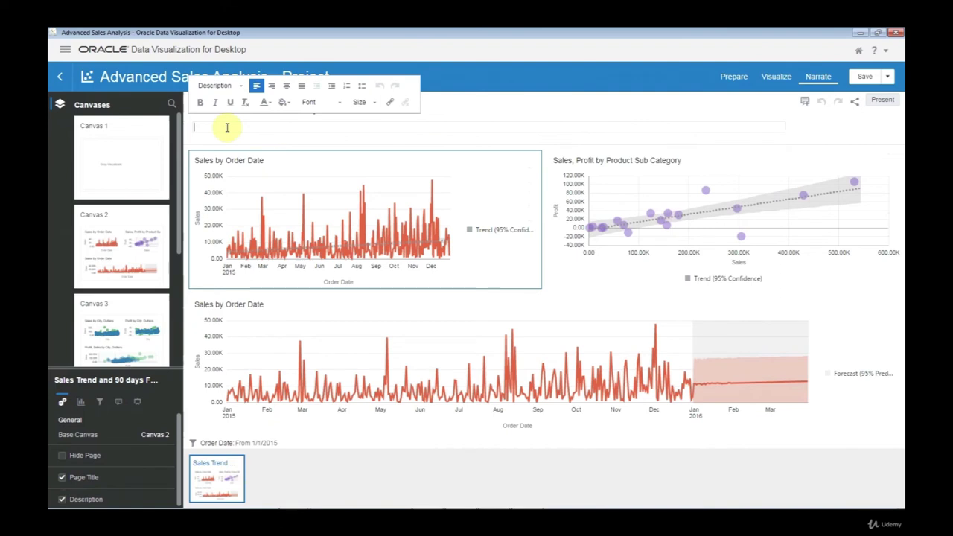
pyautogui.click(574, 472)
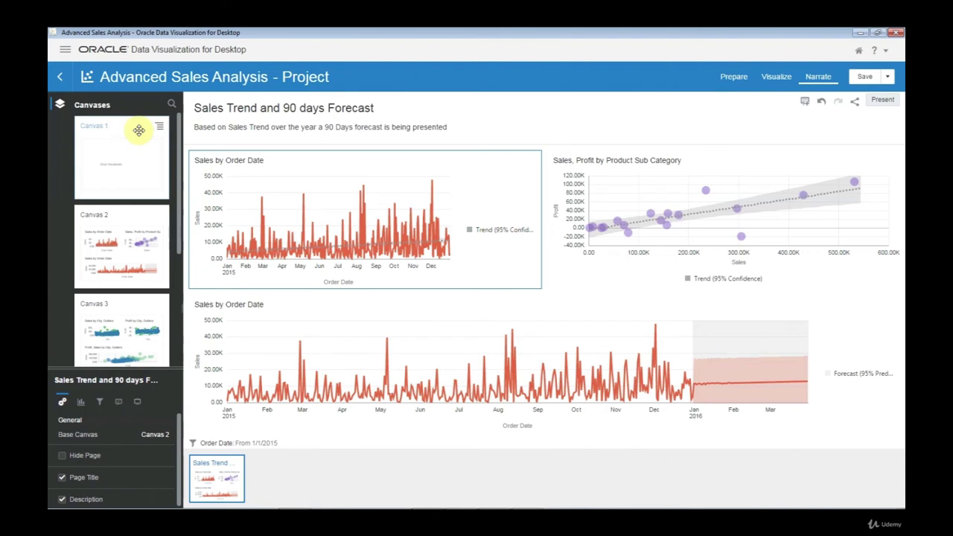
pyautogui.moveTo(138, 131); pyautogui.dragTo(312, 501)
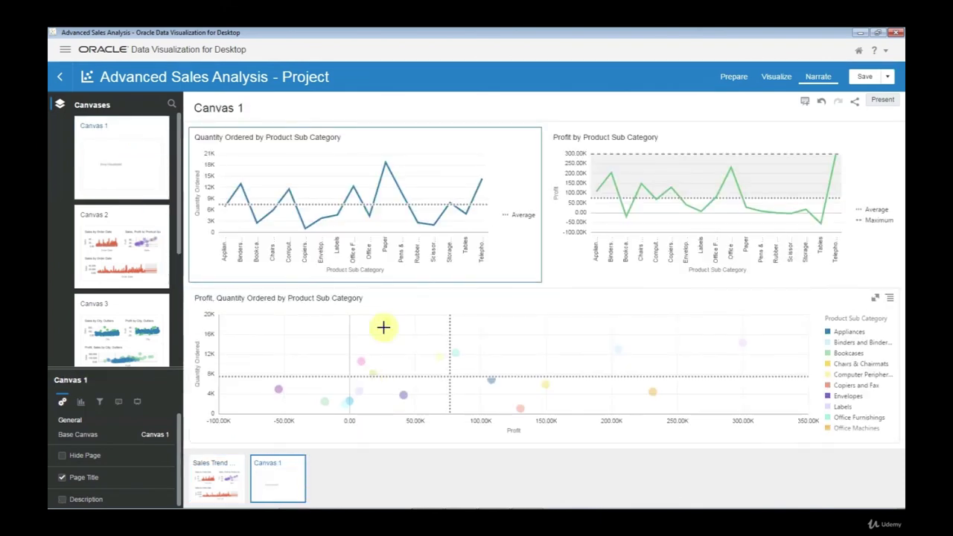
# Step: Retitle the Canvas 1 page 'Strategies for Product Categories'
pyautogui.click(242, 107)
pyautogui.moveTo(244, 108); pyautogui.dragTo(189, 111)
pyautogui.moveTo(484, 180)
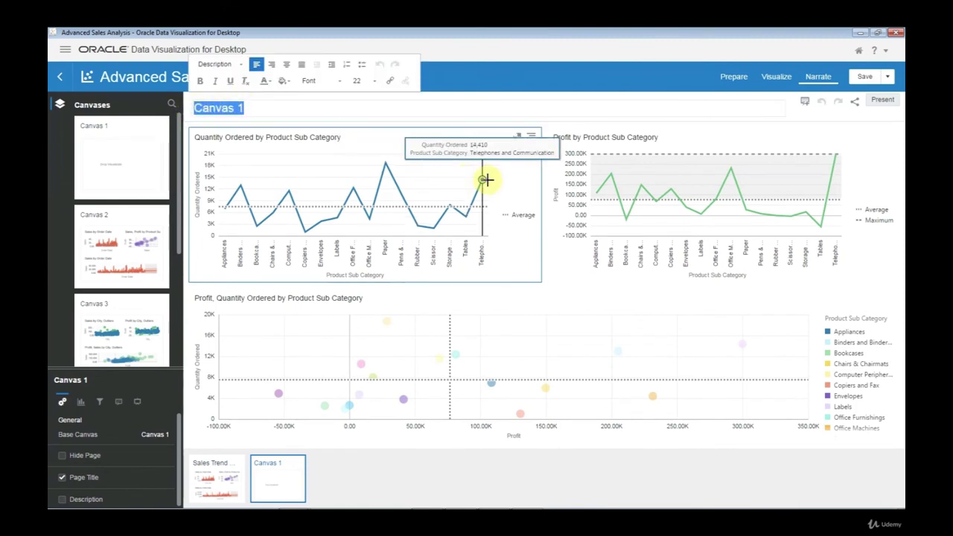
pyautogui.write('Str')
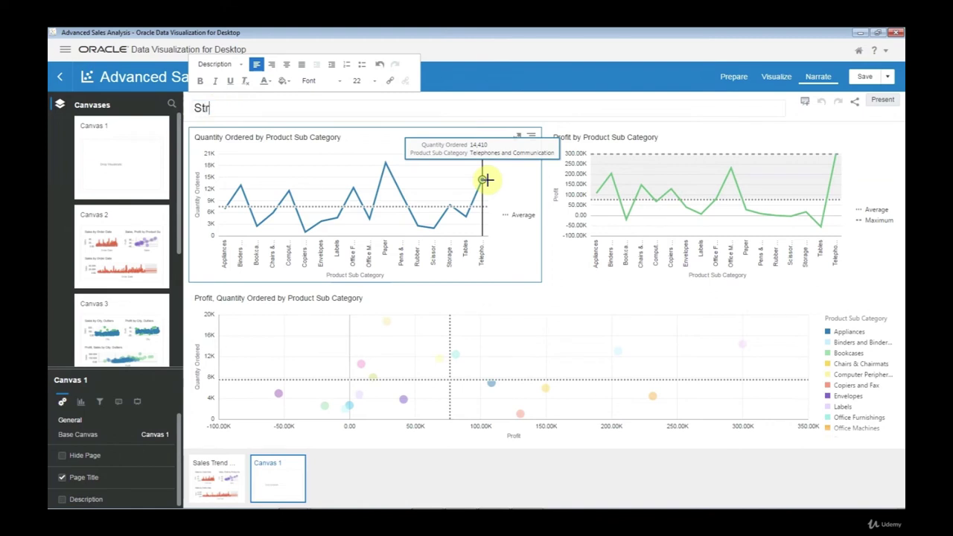
pyautogui.write('ategies for Product Category')
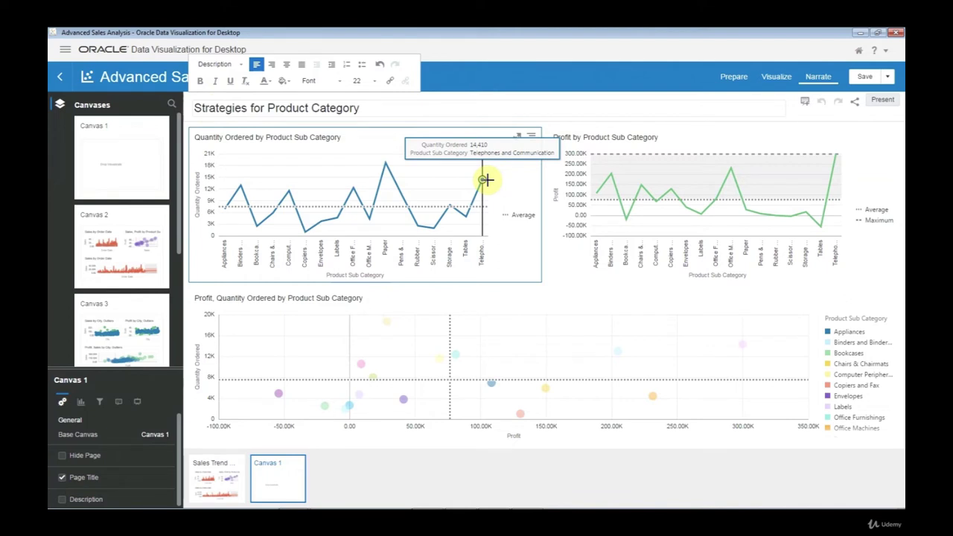
pyautogui.press('BackSpace')
pyautogui.write('ies')
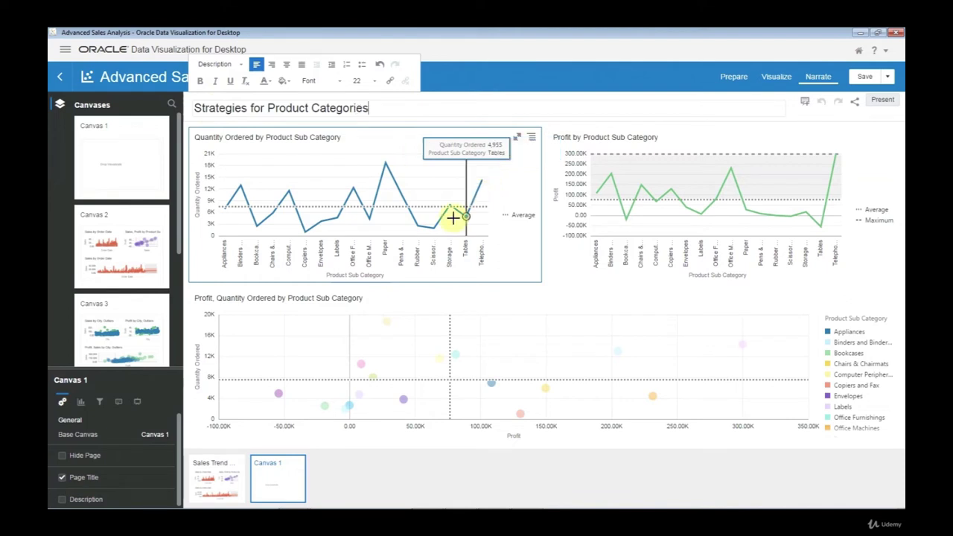
# Step: Paste the quadrant text as the page description and add Canvas 3 as page three
pyautogui.click(64, 504)
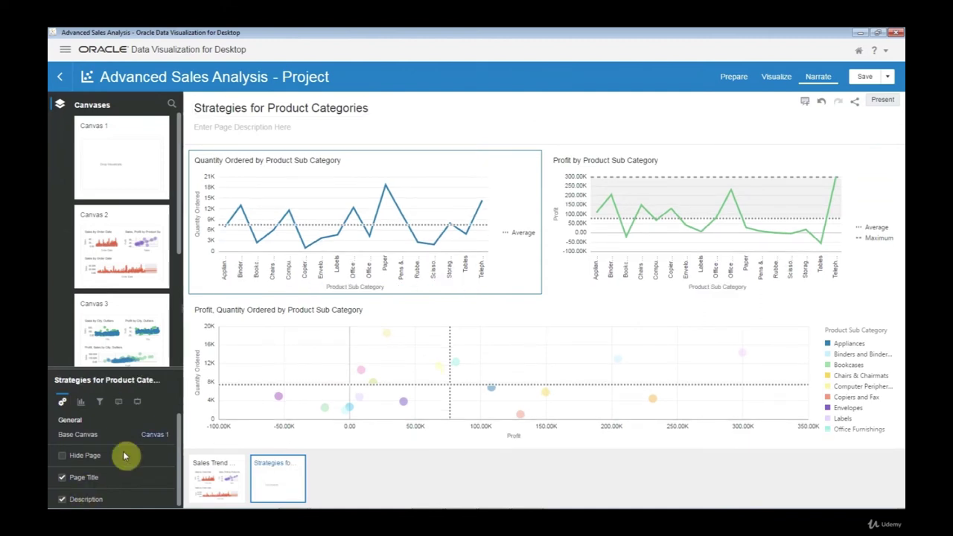
pyautogui.click(254, 127)
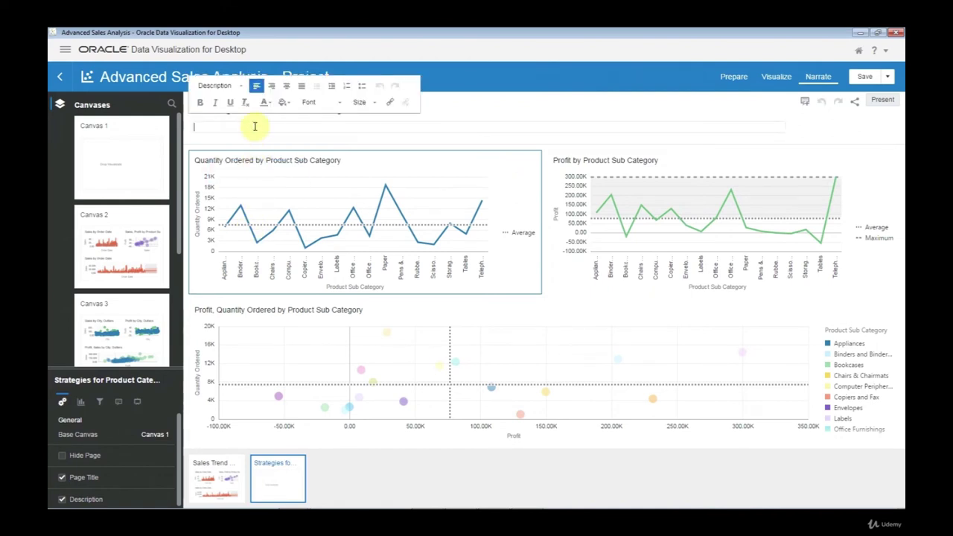
pyautogui.write('Bottom Right Quadrant needs a Marketing Push and the Top Left Quadrant needs a review of Cost Structure')
pyautogui.click(585, 102)
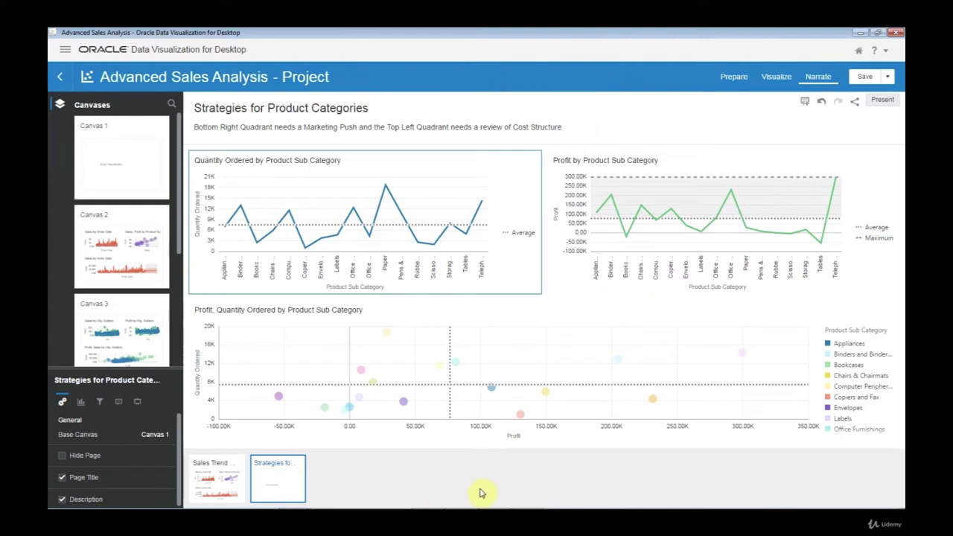
pyautogui.moveTo(134, 315); pyautogui.dragTo(349, 483)
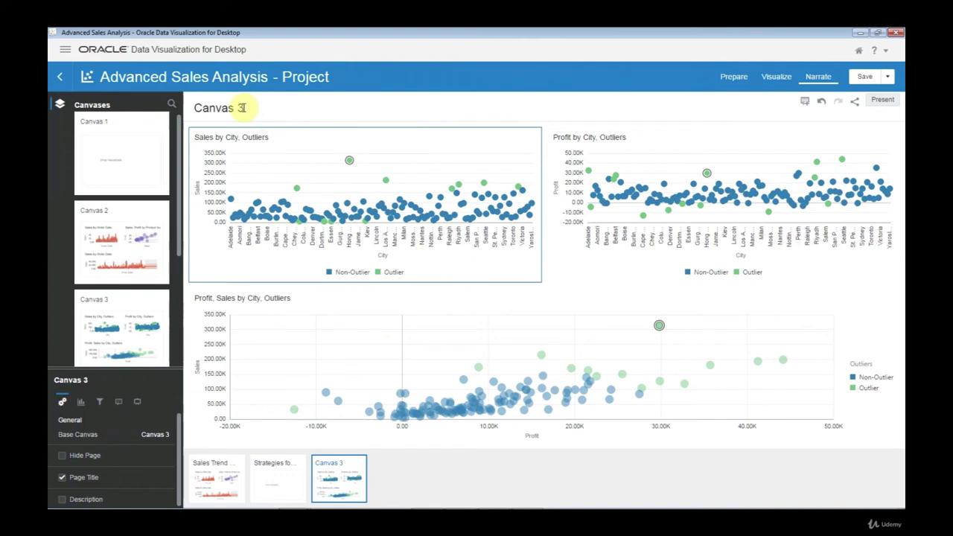
# Step: Retitle the Canvas 3 page 'Next Steps !!!', add its description, and save the project
pyautogui.click(242, 107)
pyautogui.moveTo(242, 107); pyautogui.dragTo(192, 107)
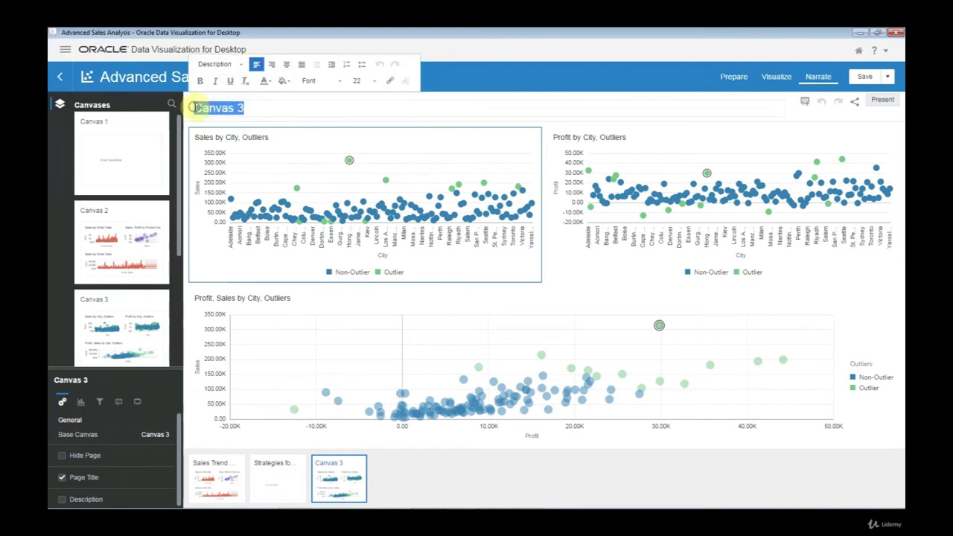
pyautogui.write('Next Steps !!!')
pyautogui.click(442, 478)
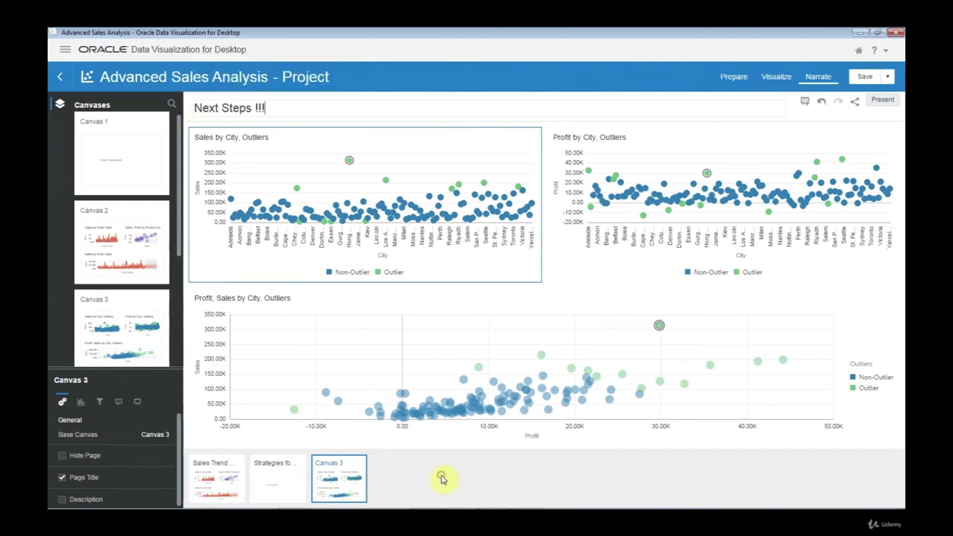
pyautogui.click(63, 499)
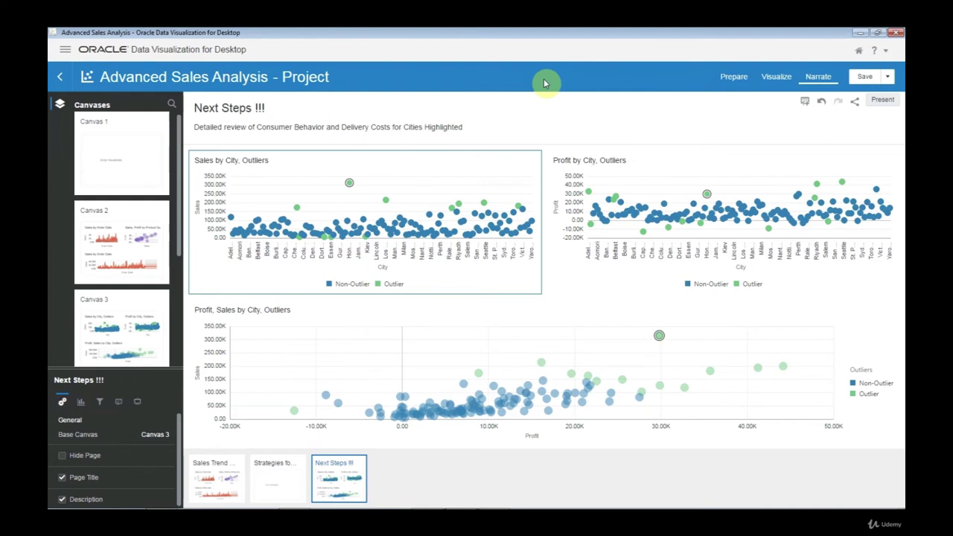
pyautogui.hotkey('ctrl', 's')
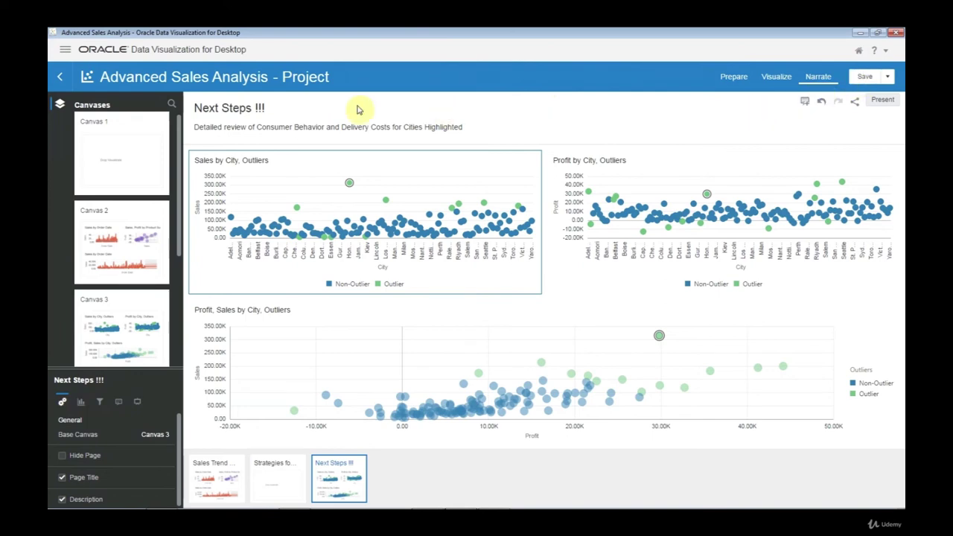
# Step: Present the story from Sales Trend and 90 days Forecast, advancing to Strategies for Product Categories
pyautogui.click(226, 483)
pyautogui.click(227, 484)
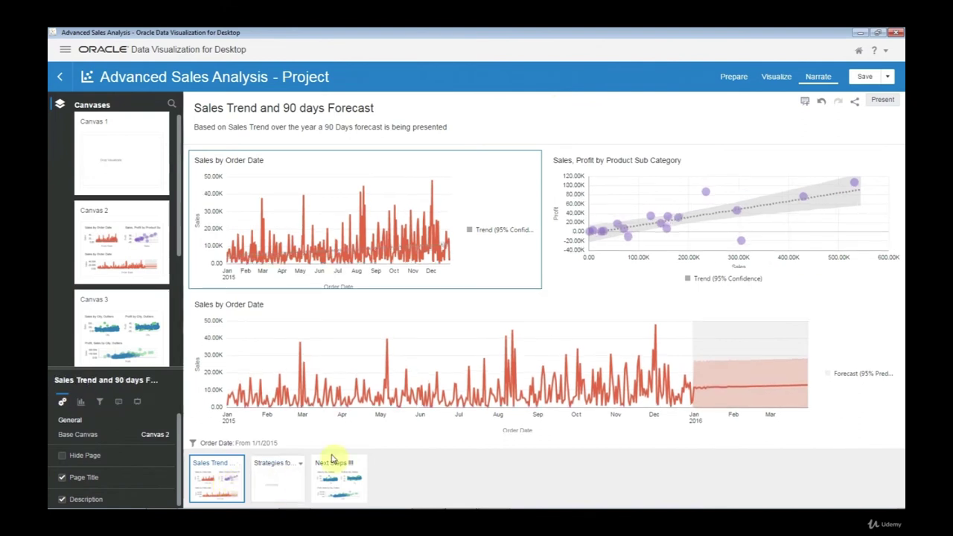
pyautogui.click(883, 103)
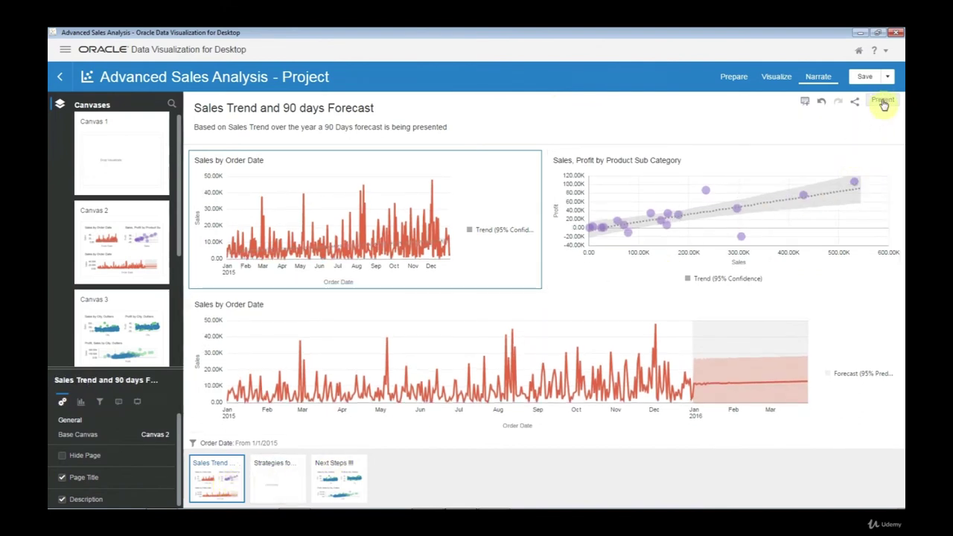
pyautogui.click(884, 102)
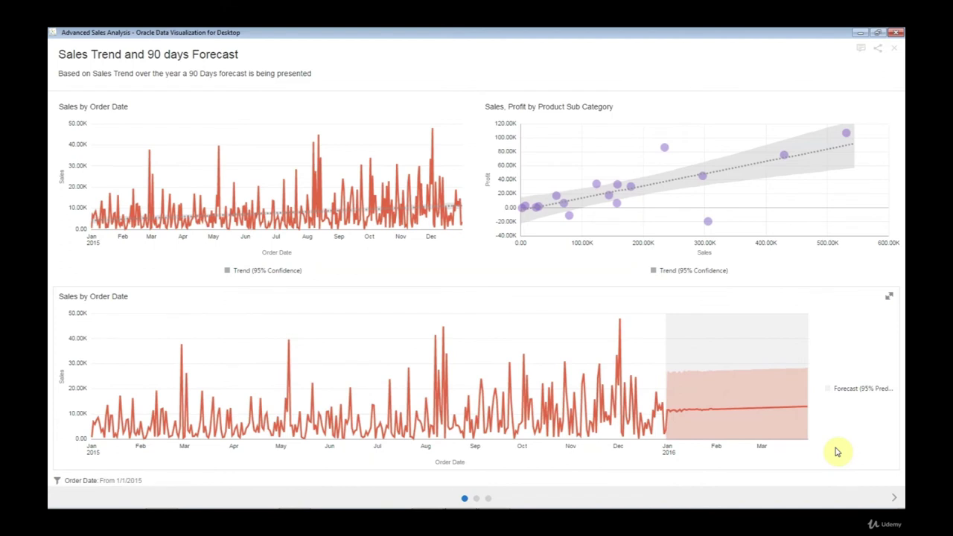
pyautogui.click(894, 497)
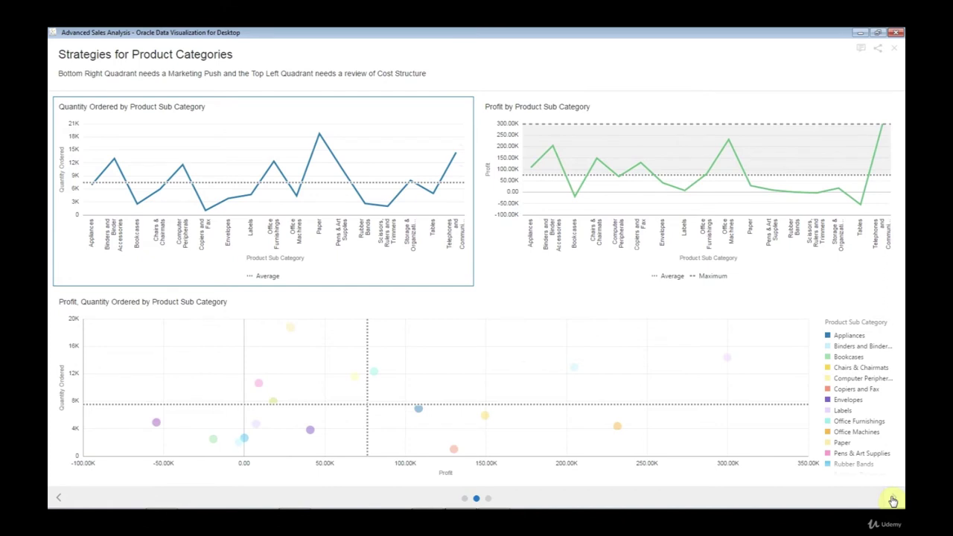
# Step: Advance the presentation to the Next Steps !!! page, then exit back to editing
pyautogui.click(892, 501)
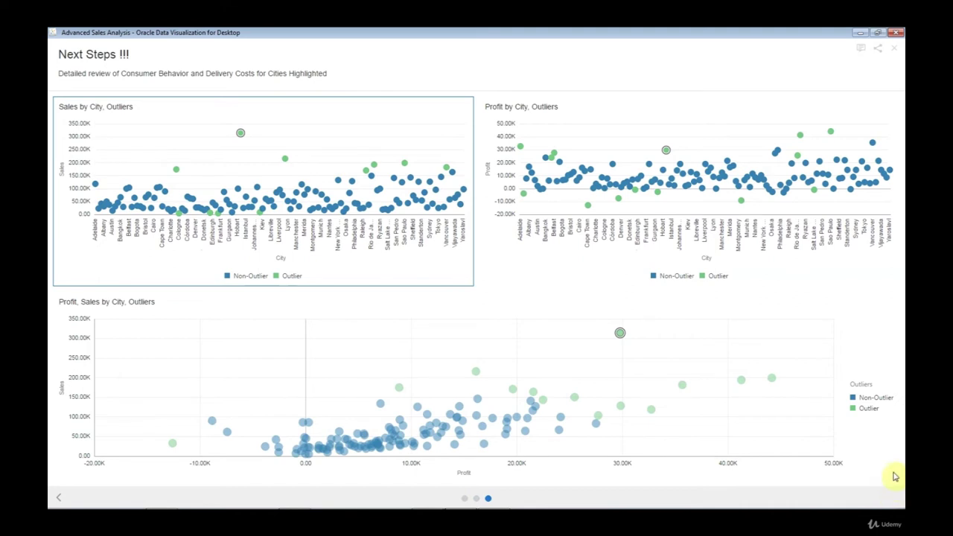
pyautogui.click(894, 50)
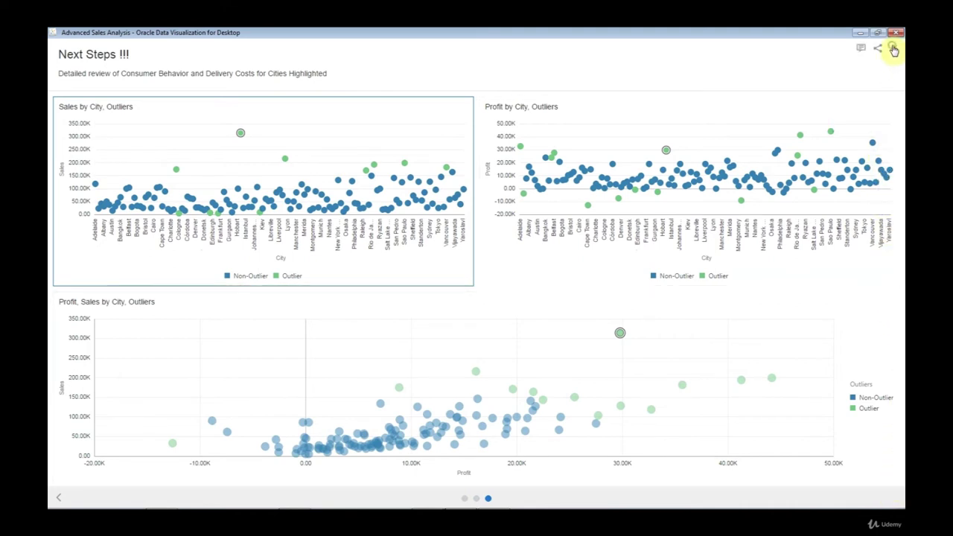
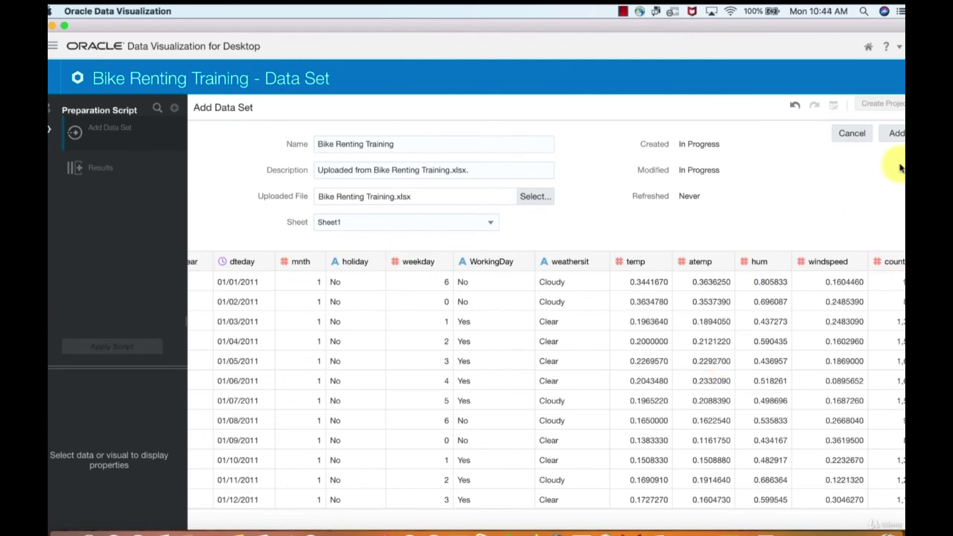
# Step: Add the Bike Renting Training data set and create an Untitled project from it
pyautogui.click(897, 133)
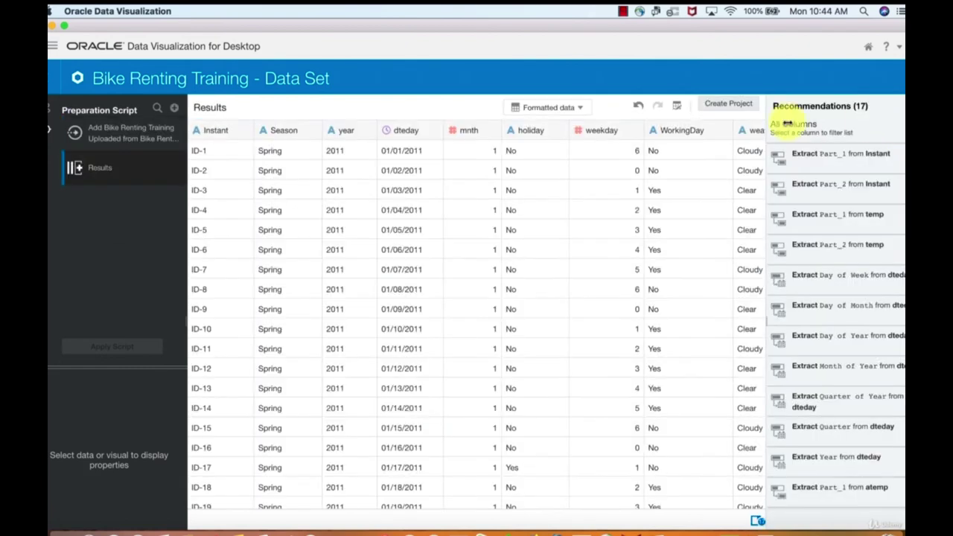
pyautogui.click(729, 105)
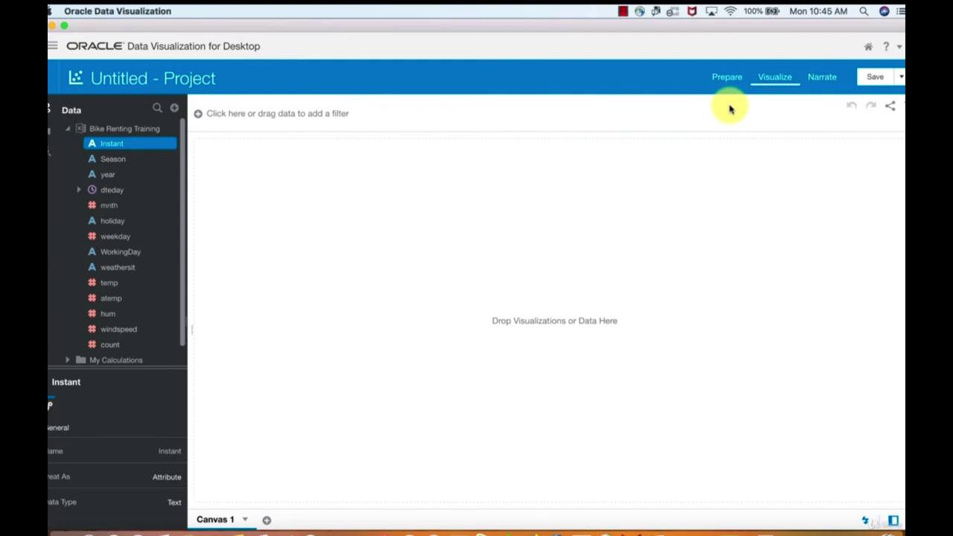
# Step: Plot count over dteday as a line chart
pyautogui.doubleClick(119, 344)
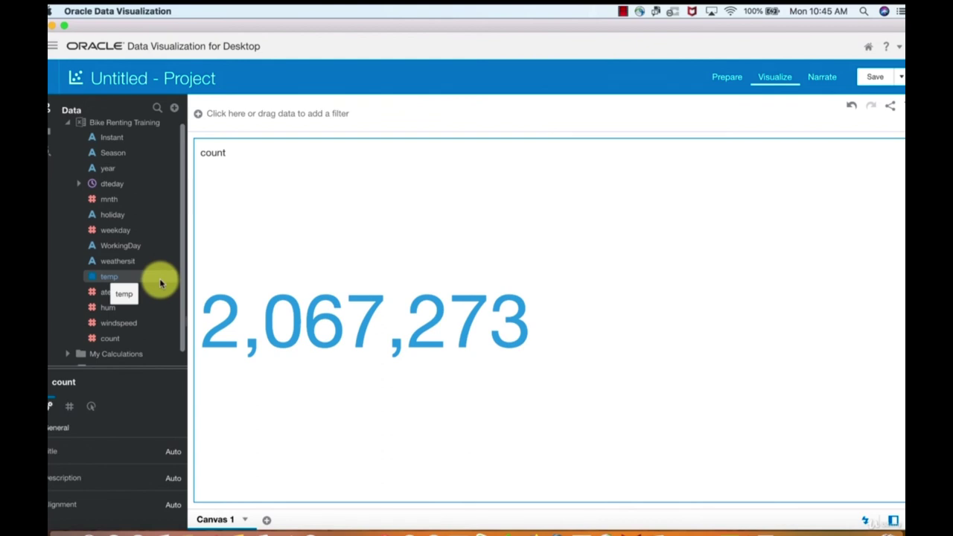
pyautogui.doubleClick(119, 190)
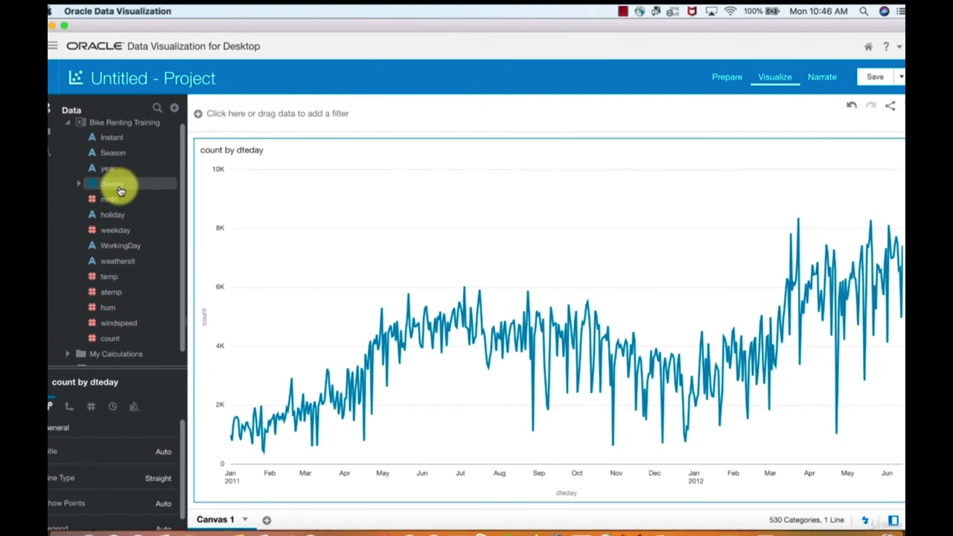
pyautogui.click(120, 190)
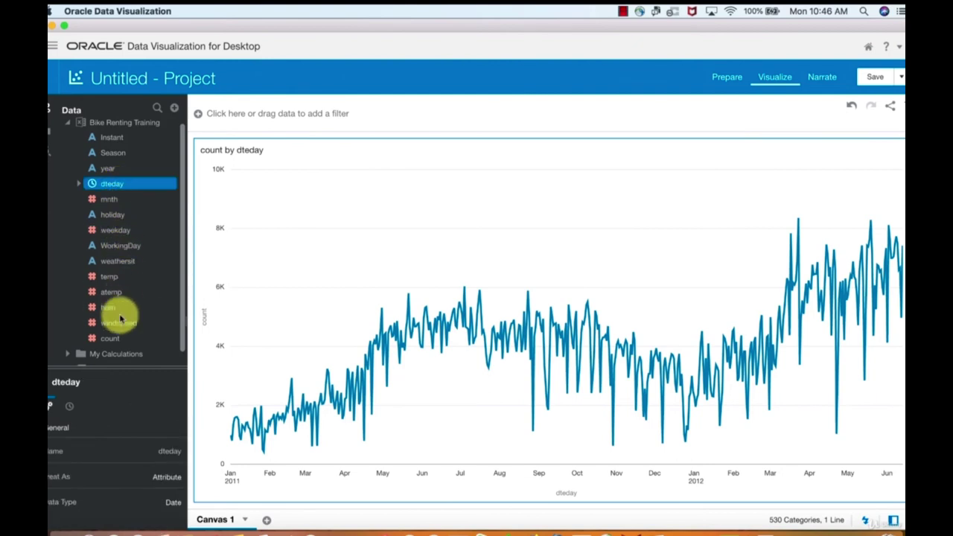
pyautogui.click(114, 340)
pyautogui.rightClick(114, 340)
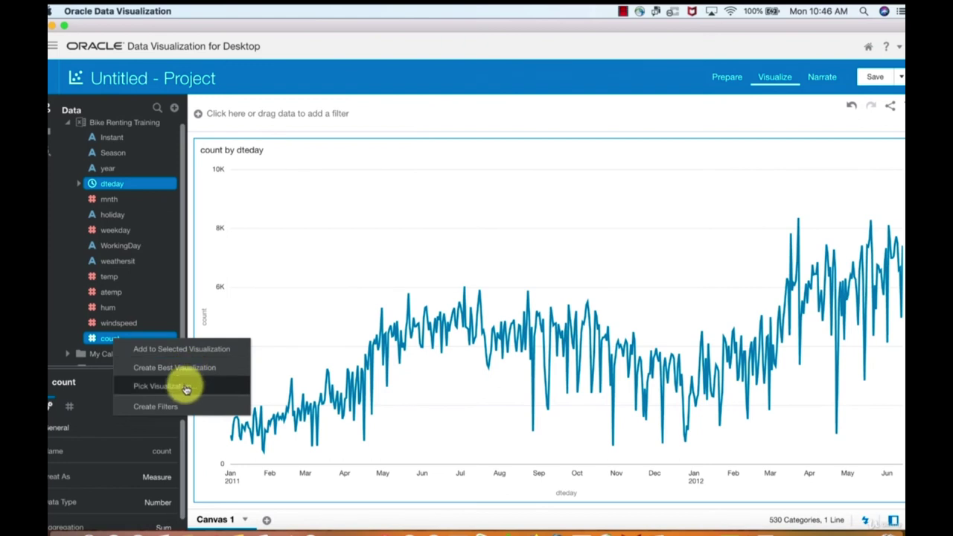
pyautogui.click(188, 232)
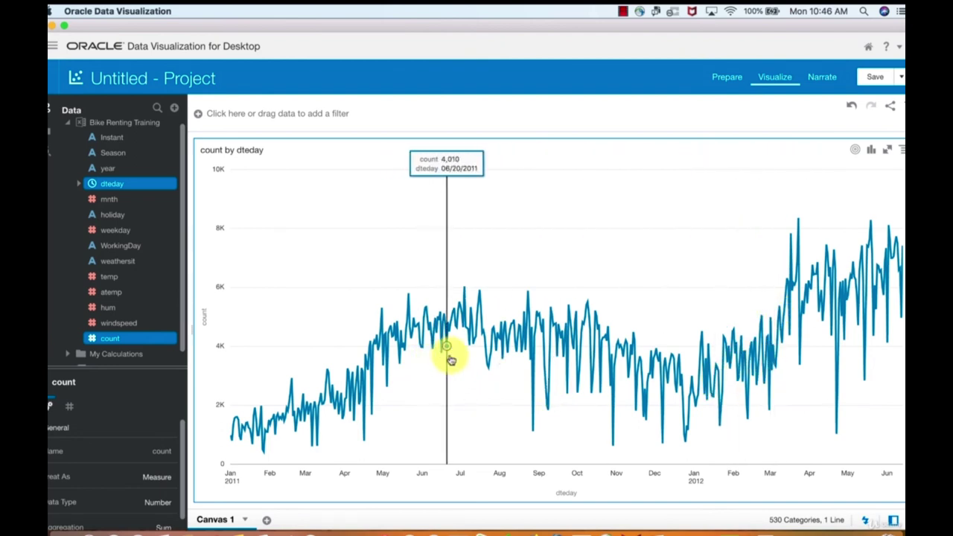
# Step: Overlay a linear trend line with 95% confidence on the count-by-dteday chart
pyautogui.rightClick(461, 264)
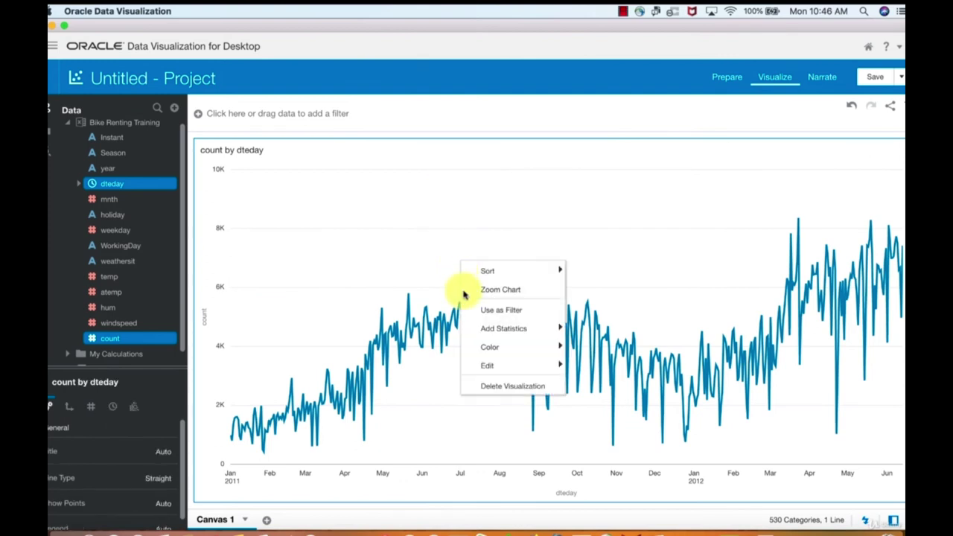
pyautogui.moveTo(487, 329)
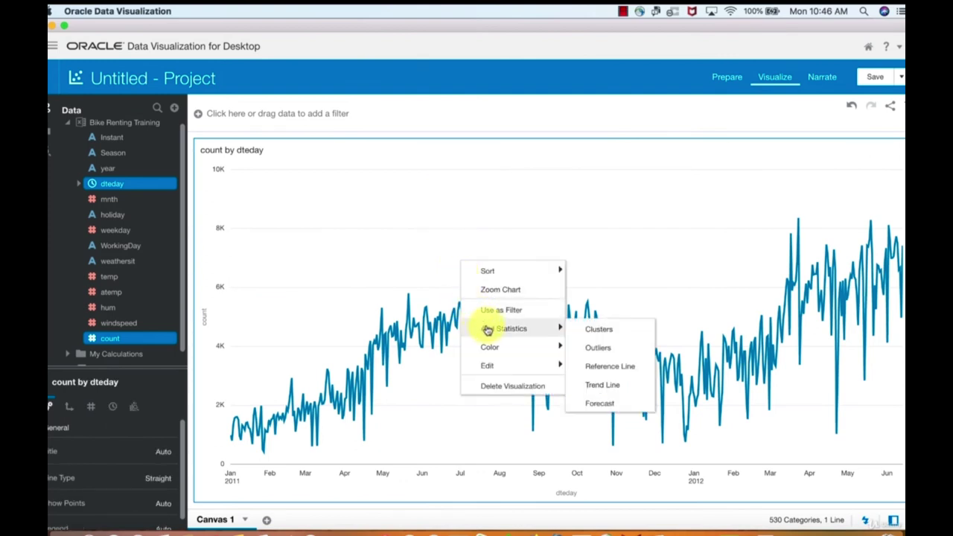
pyautogui.click(618, 386)
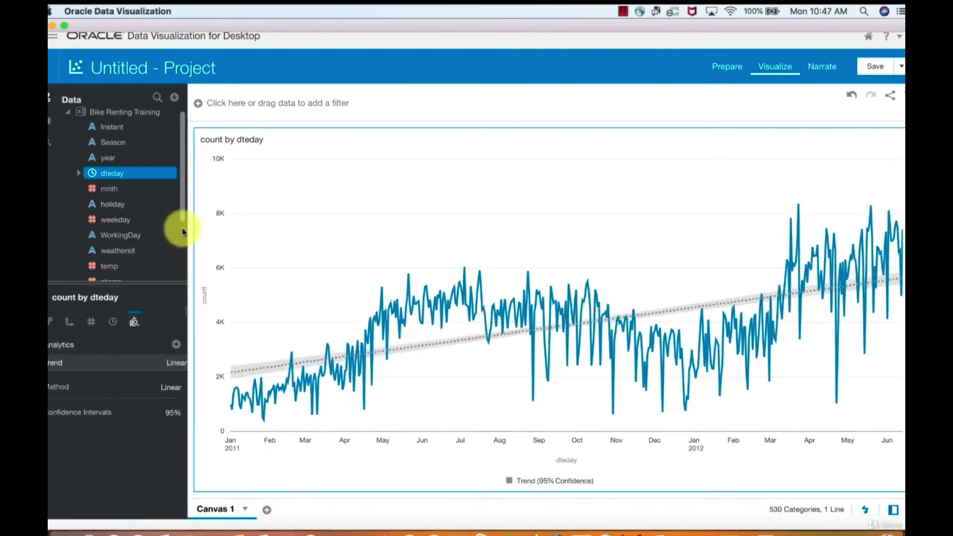
pyautogui.scroll(-5, 184, 224)
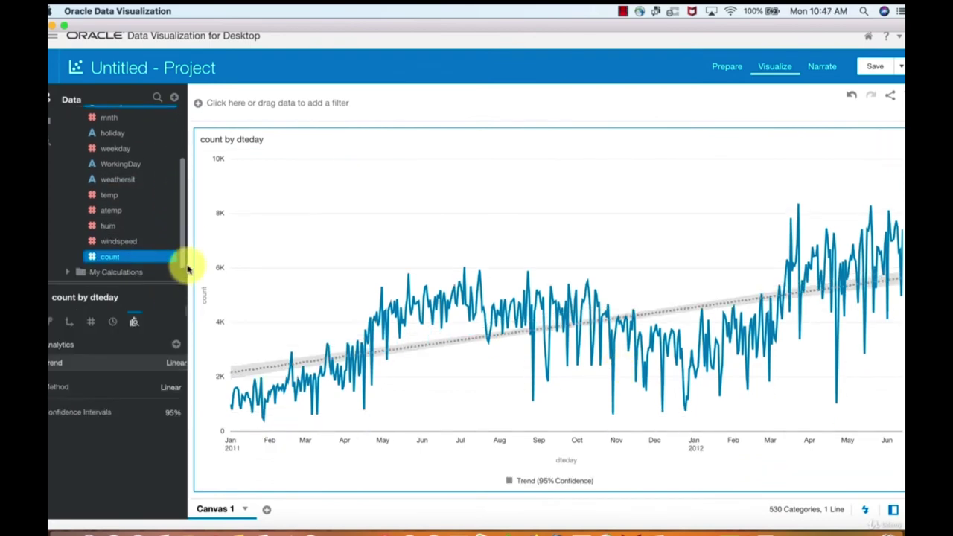
pyautogui.scroll(6, 185, 253)
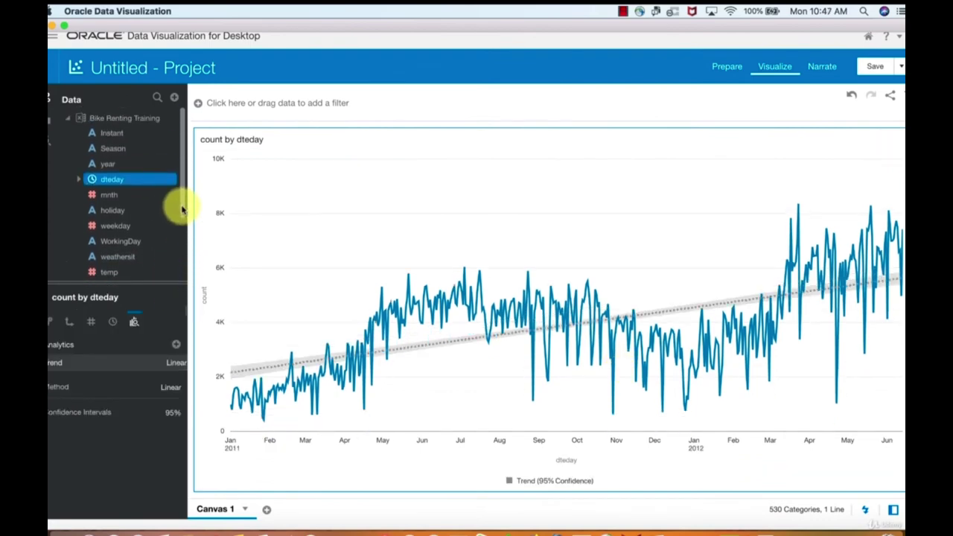
pyautogui.click(126, 148)
pyautogui.scroll(-4, 180, 228)
pyautogui.scroll(-1, 179, 231)
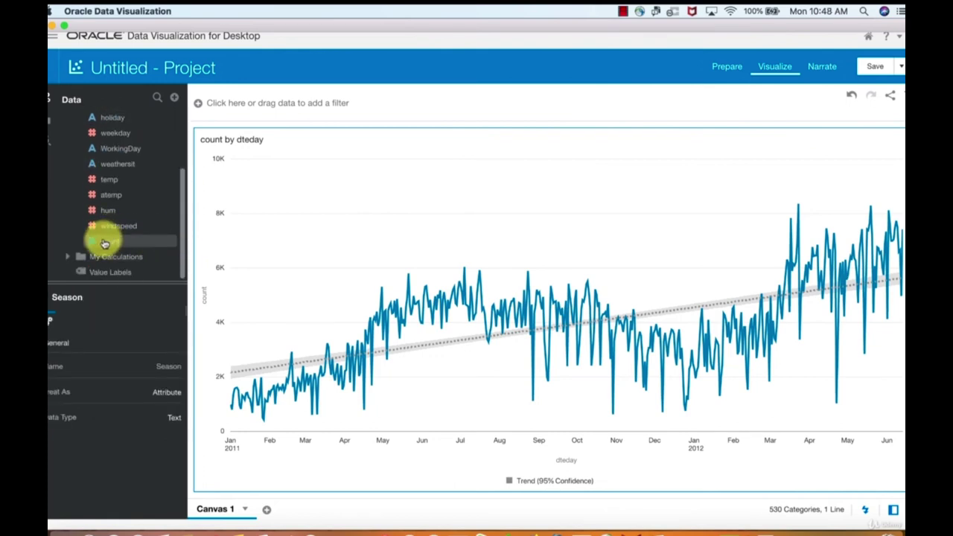
# Step: Create a best-visualization chart of count by Season
pyautogui.rightClick(103, 243)
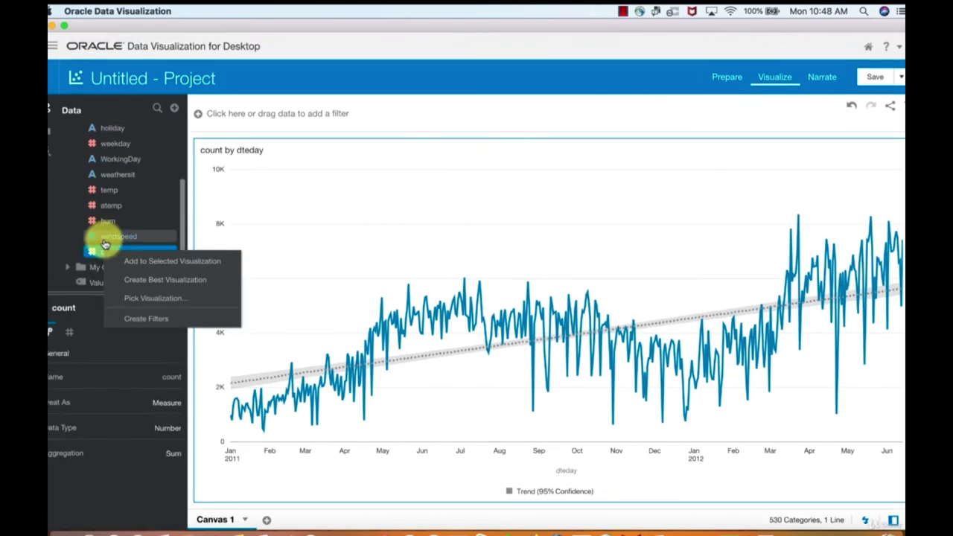
pyautogui.click(152, 280)
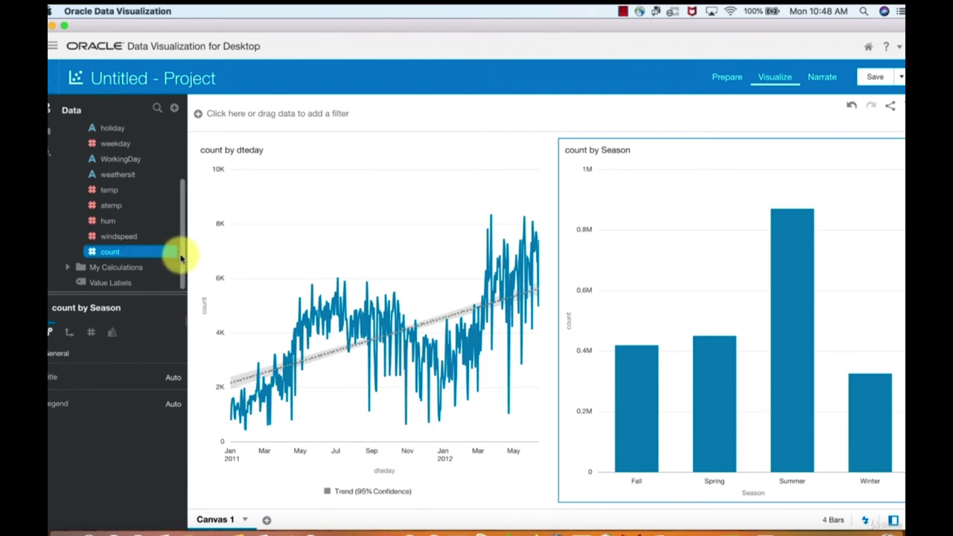
pyautogui.moveTo(181, 255); pyautogui.dragTo(182, 215)
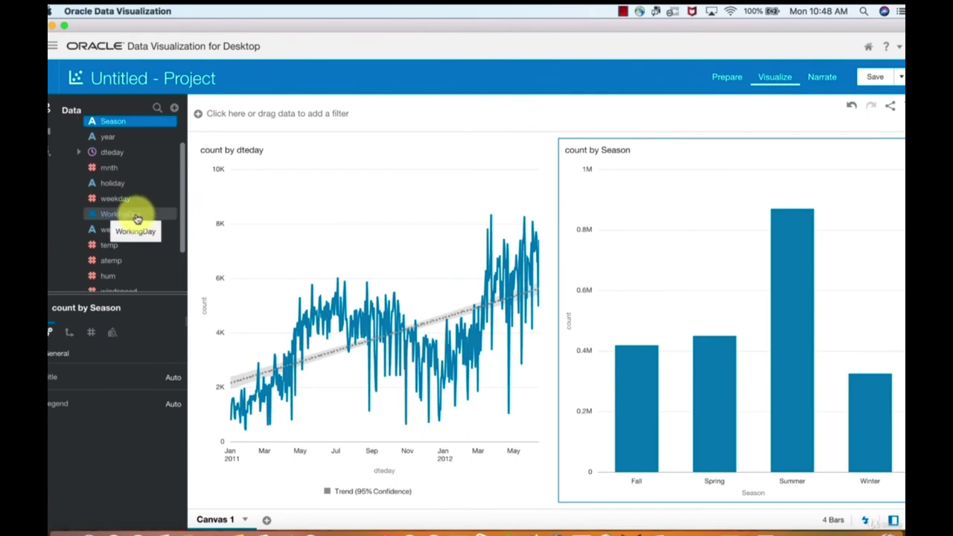
# Step: Build a bar chart of count by WorkingDay
pyautogui.click(136, 121)
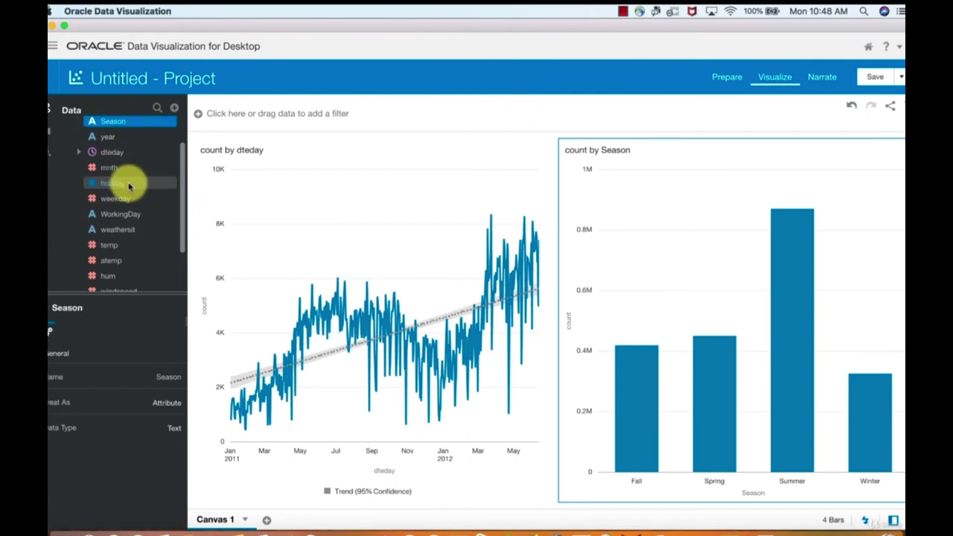
pyautogui.click(139, 215)
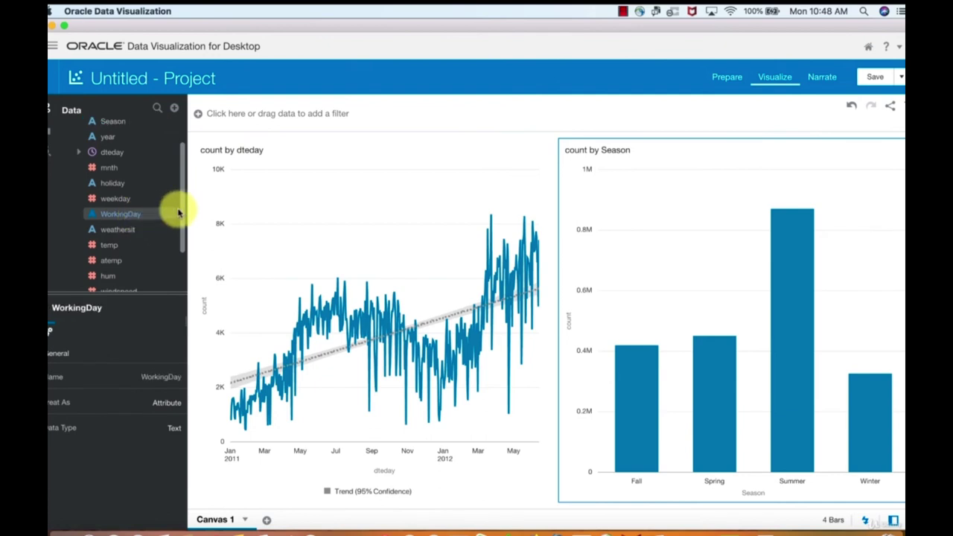
pyautogui.moveTo(180, 213); pyautogui.dragTo(183, 249)
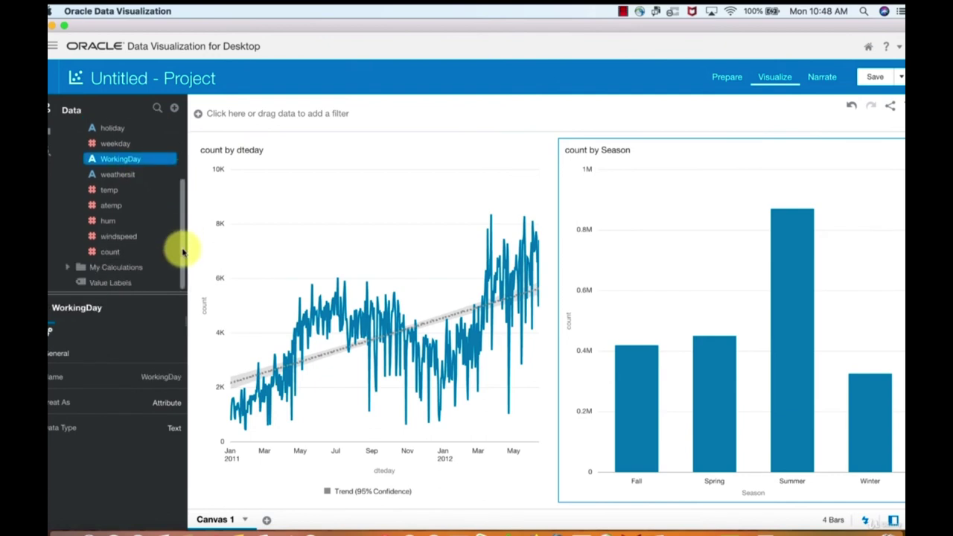
pyautogui.click(118, 254)
pyautogui.rightClick(119, 256)
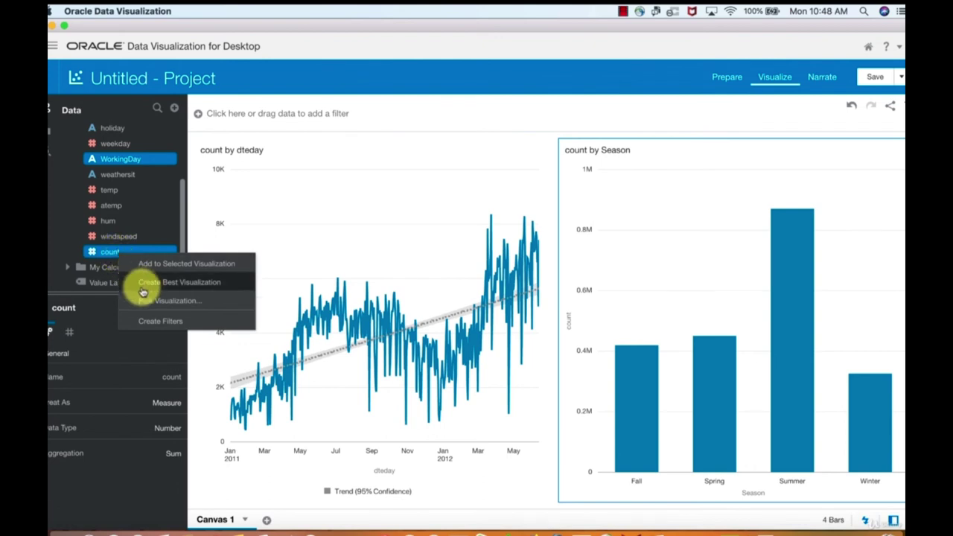
pyautogui.click(145, 300)
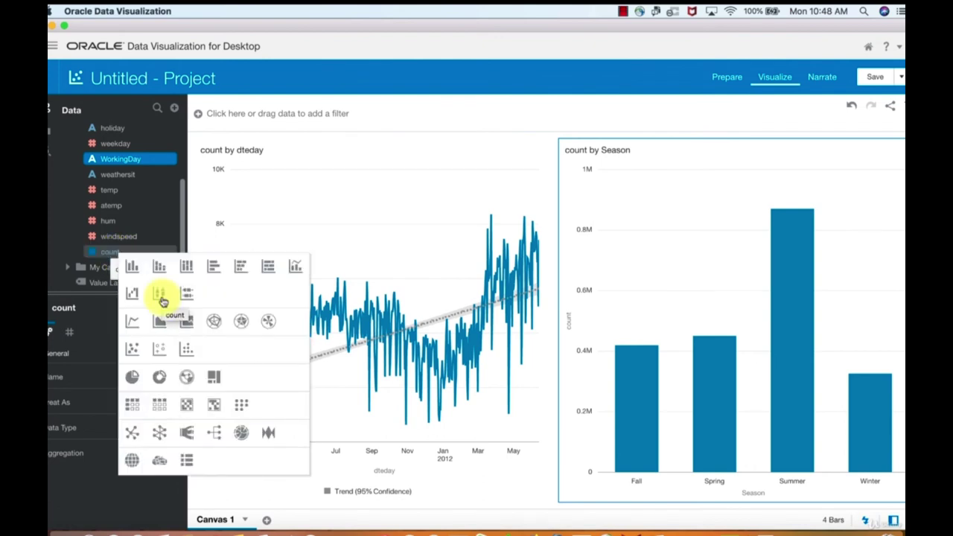
pyautogui.click(162, 298)
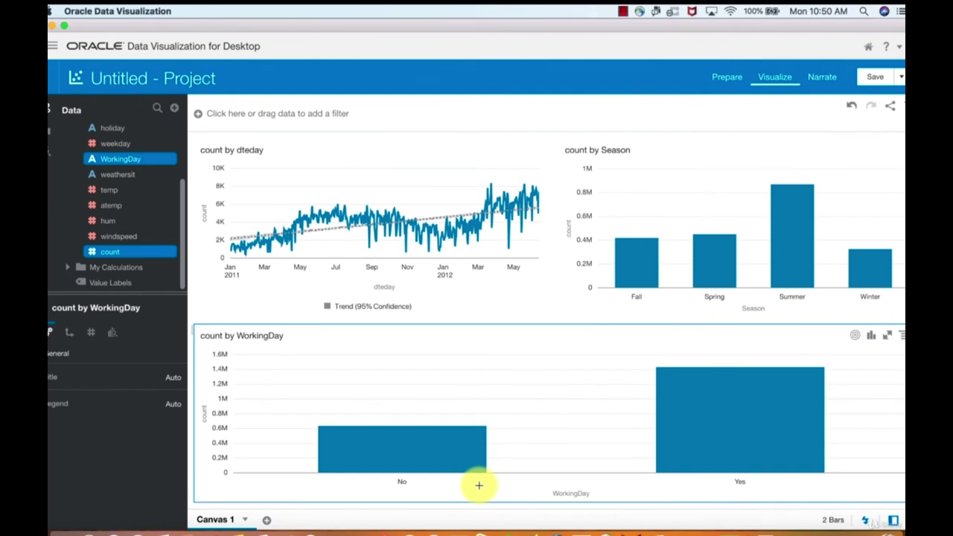
# Step: Run Explain count on the count column to see its basic facts
pyautogui.click(123, 144)
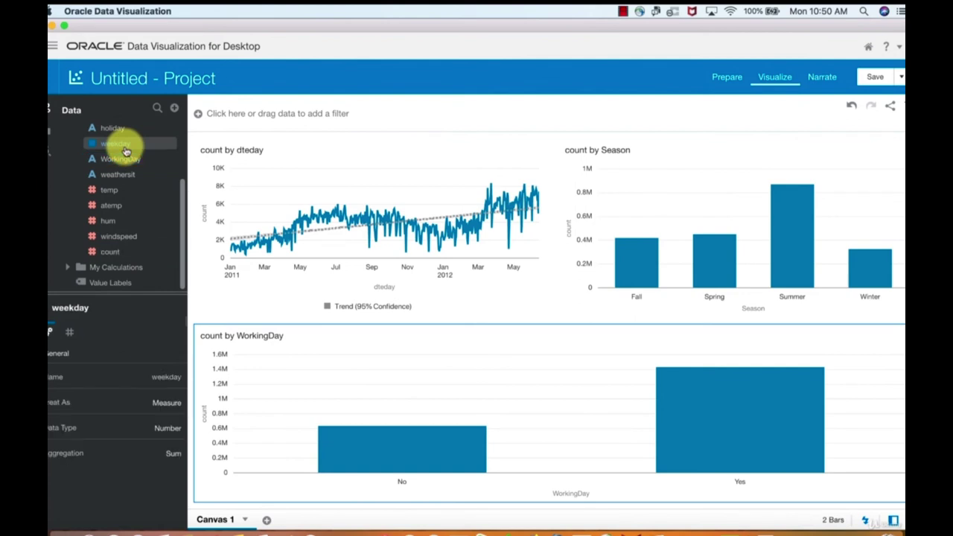
pyautogui.click(118, 253)
pyautogui.rightClick(118, 253)
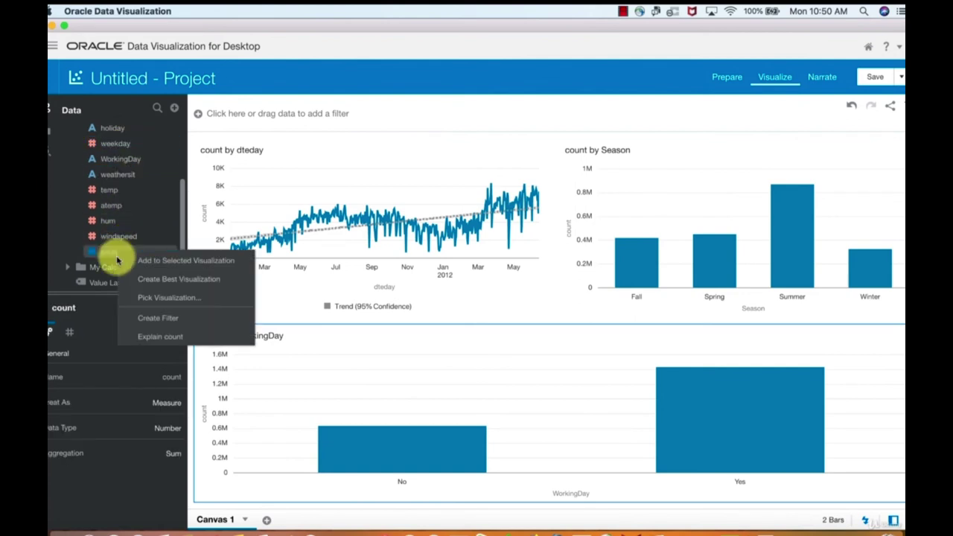
pyautogui.click(148, 339)
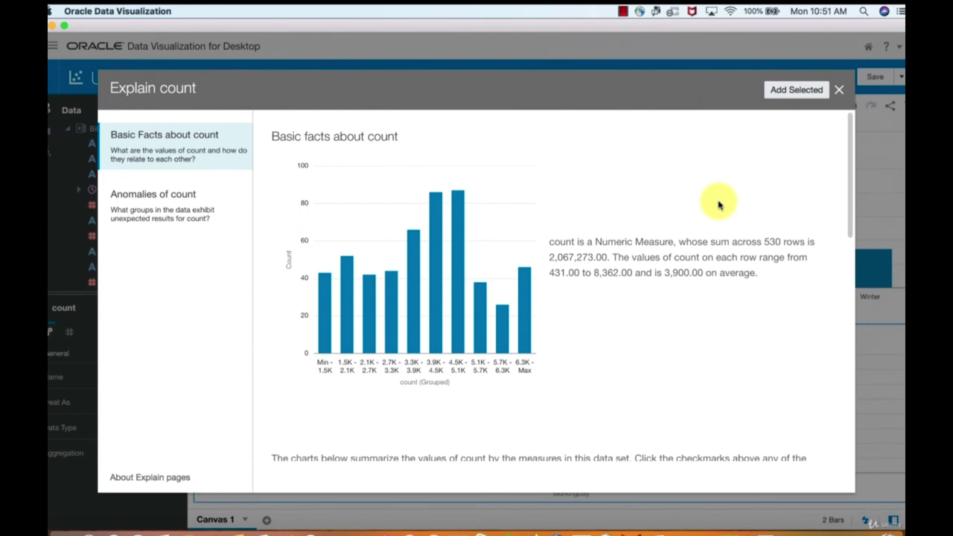
# Step: Check the Season, holiday and WorkingDay insight charts for adding to the project
pyautogui.scroll(-8, 719, 204)
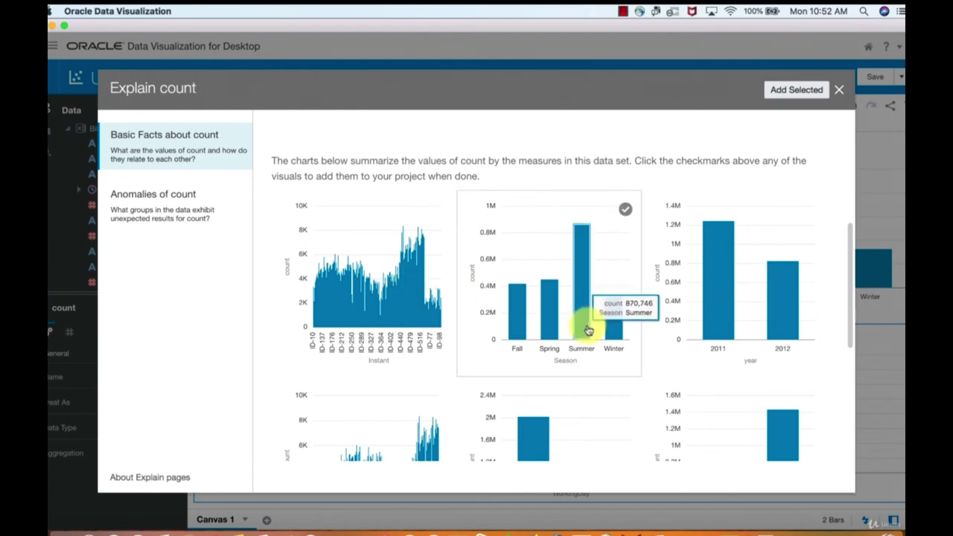
pyautogui.click(625, 211)
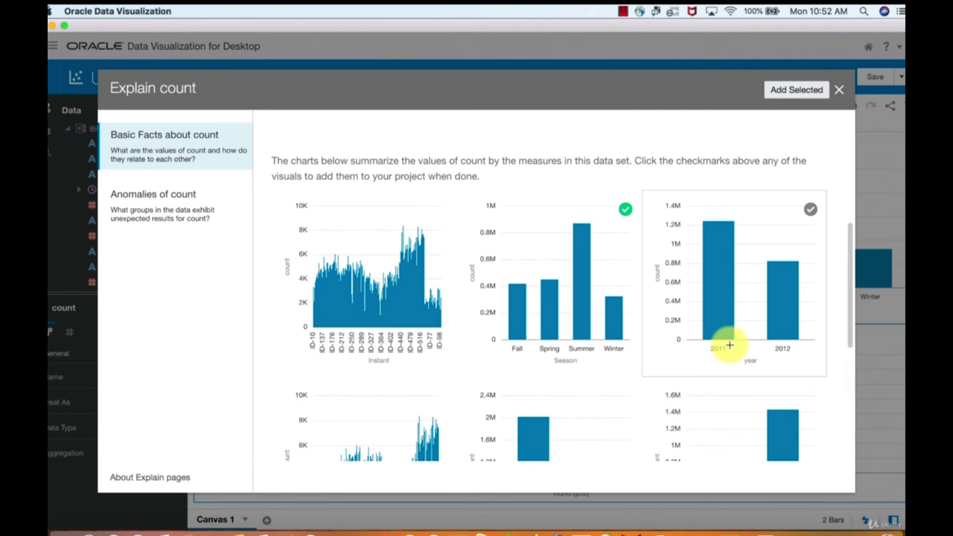
pyautogui.scroll(-4, 730, 344)
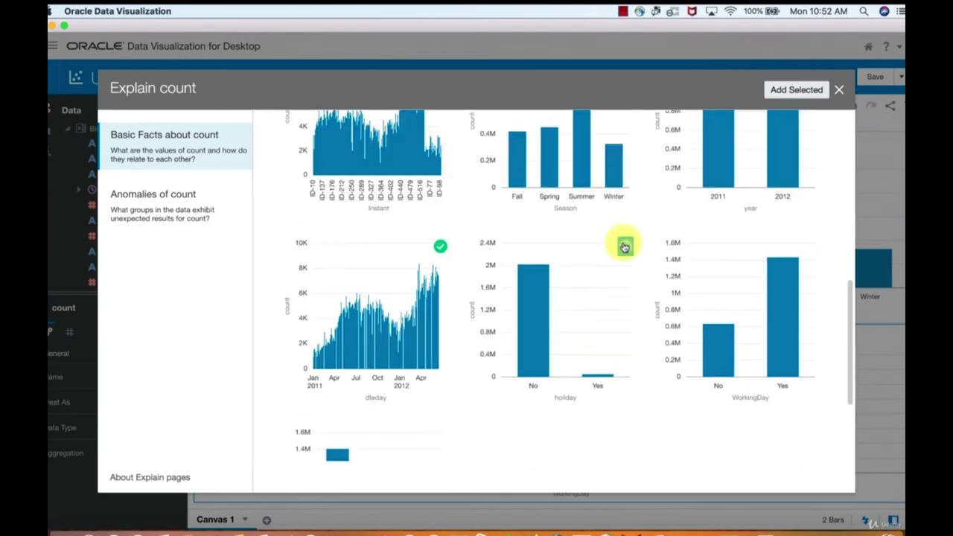
pyautogui.click(624, 248)
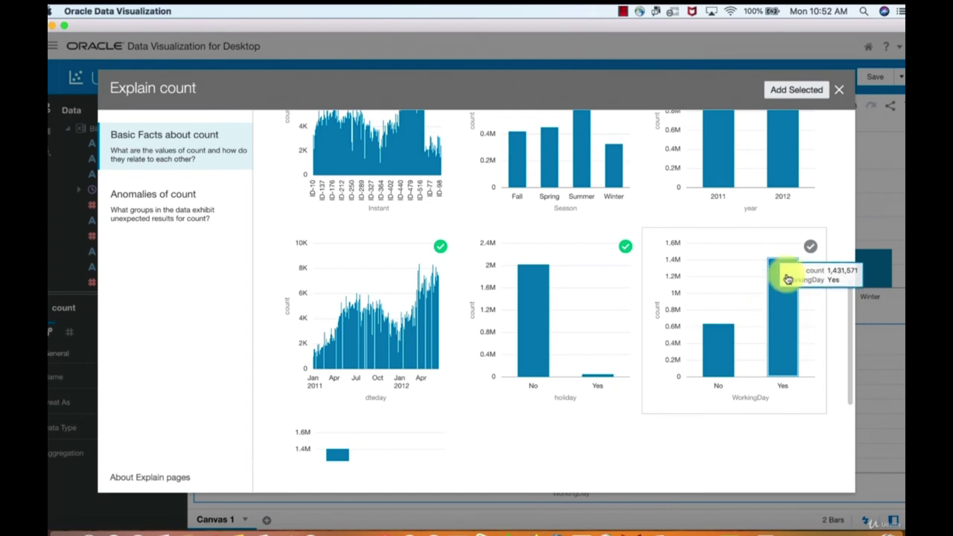
pyautogui.click(810, 247)
pyautogui.scroll(-3, 504, 340)
pyautogui.scroll(3, 504, 341)
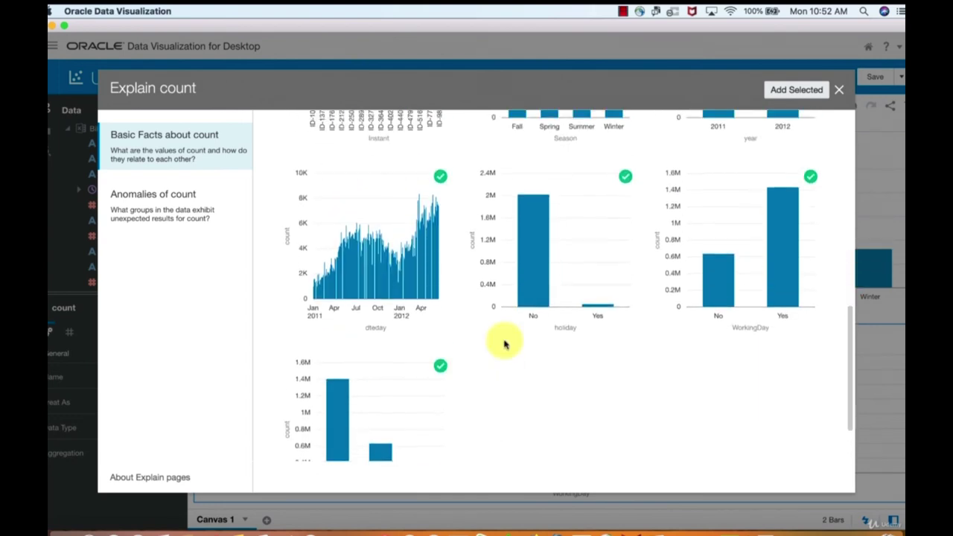
pyautogui.scroll(8, 504, 340)
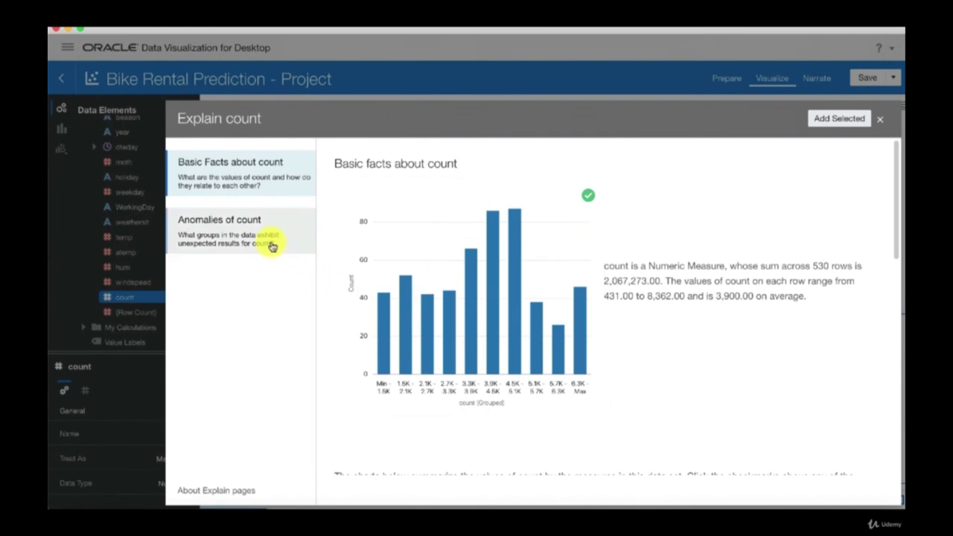
# Step: Review count anomalies, check the WorkingDay No weathersit outlier chart, and add the selected charts
pyautogui.click(270, 239)
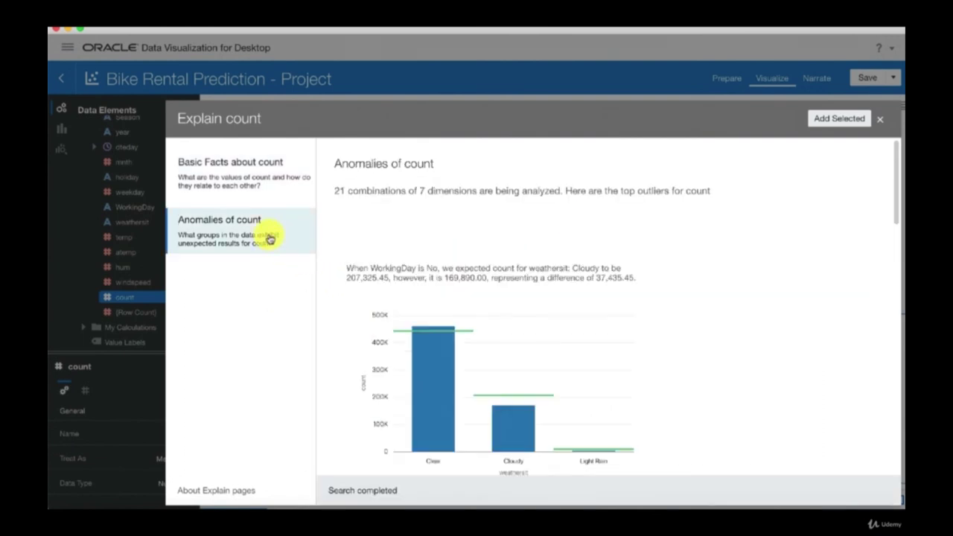
pyautogui.moveTo(511, 310)
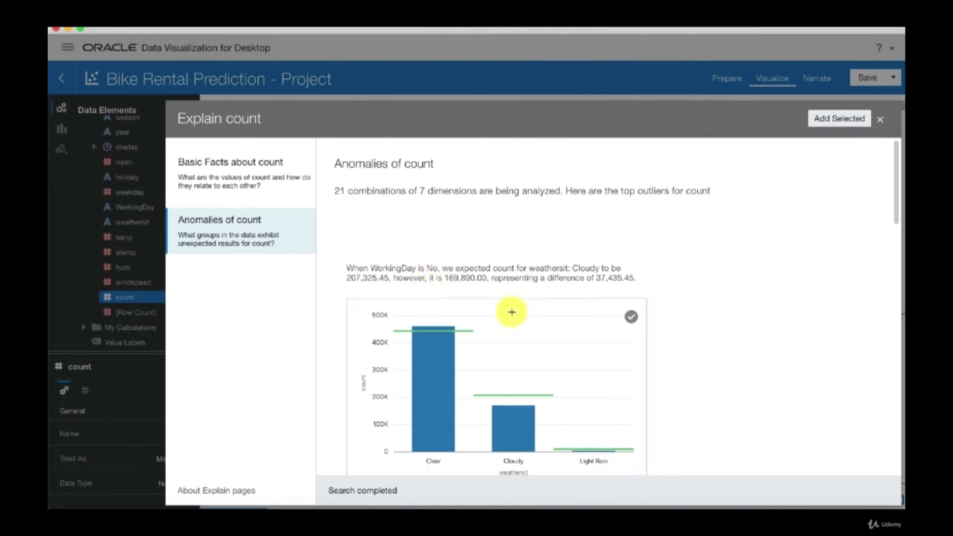
pyautogui.moveTo(470, 318)
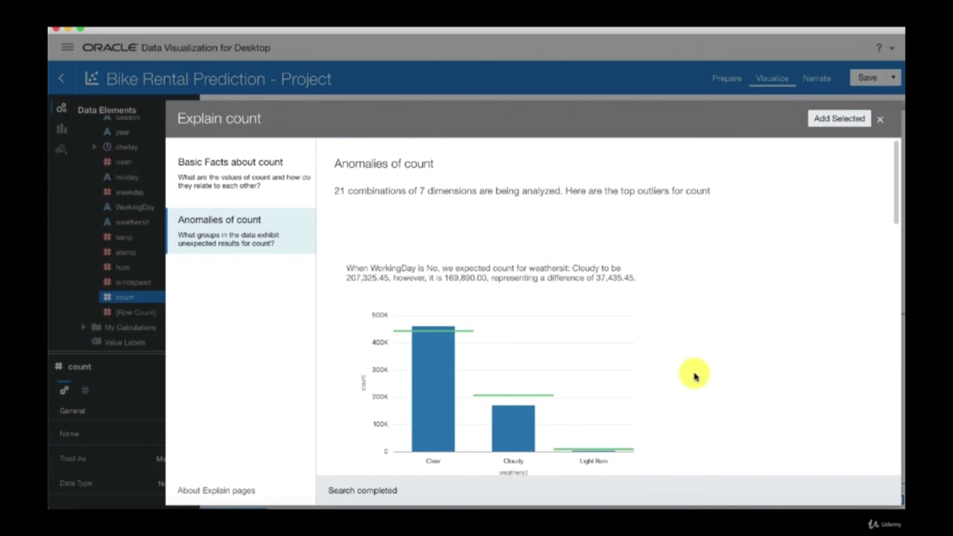
pyautogui.scroll(-1, 694, 377)
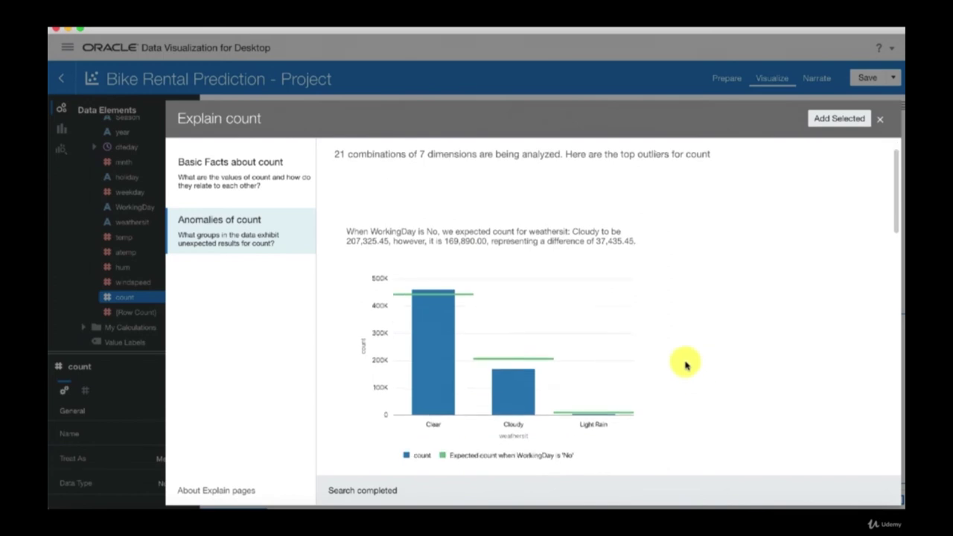
pyautogui.scroll(-8, 684, 315)
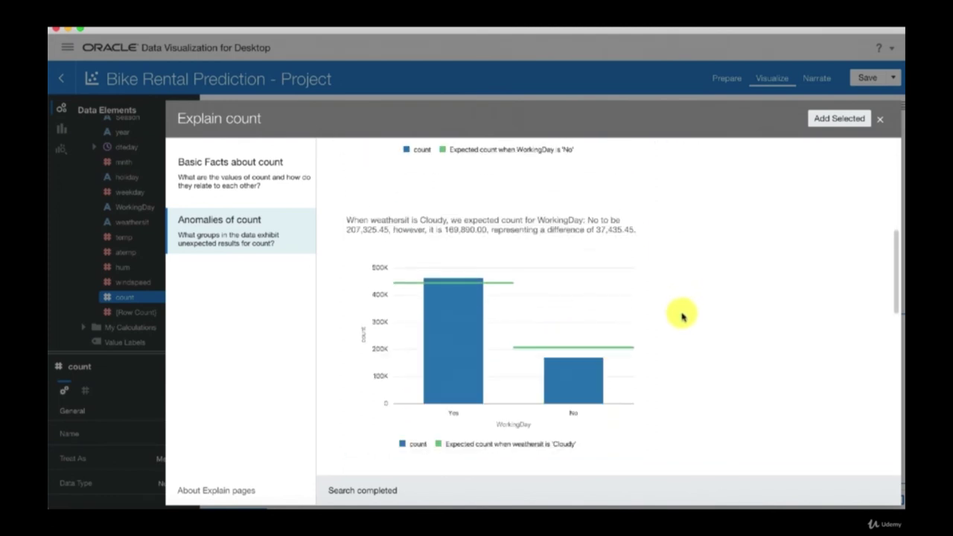
pyautogui.scroll(-9, 683, 315)
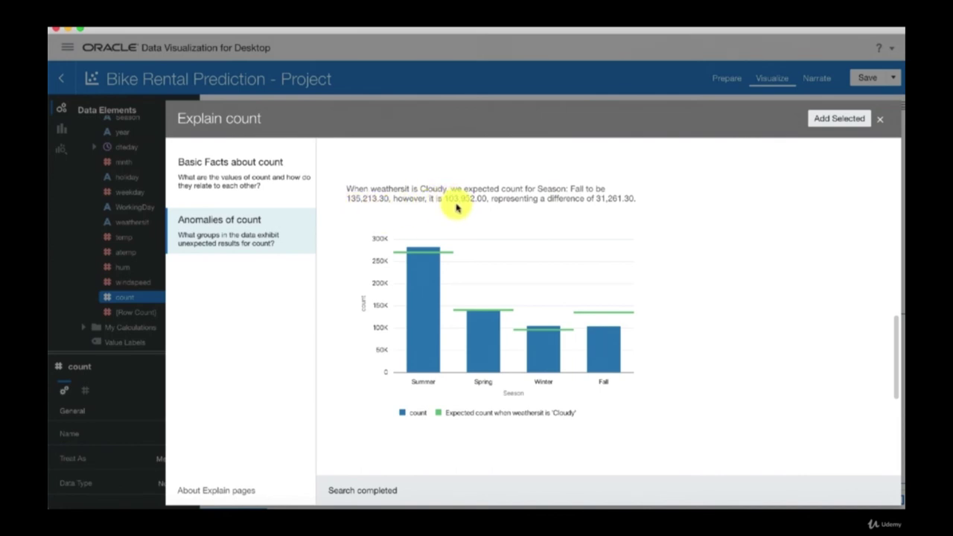
pyautogui.scroll(10, 631, 238)
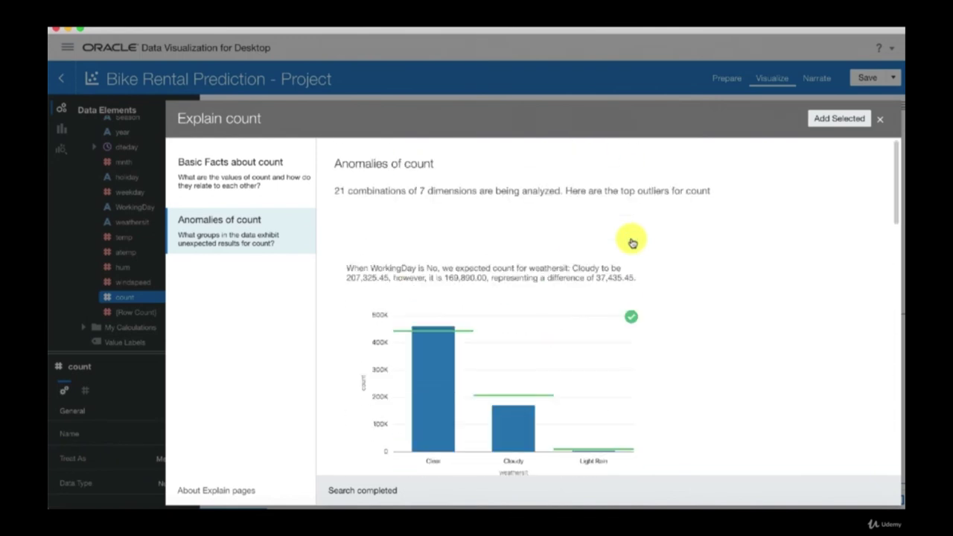
pyautogui.click(843, 122)
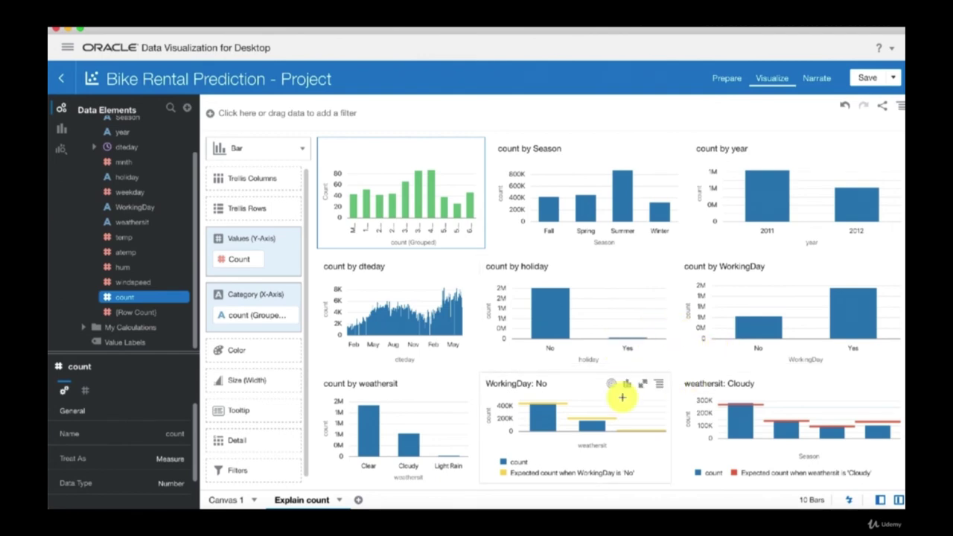
# Step: Save the project as Bike Rental Prediction in /My Folders
pyautogui.hotkey('ctrl', 's')
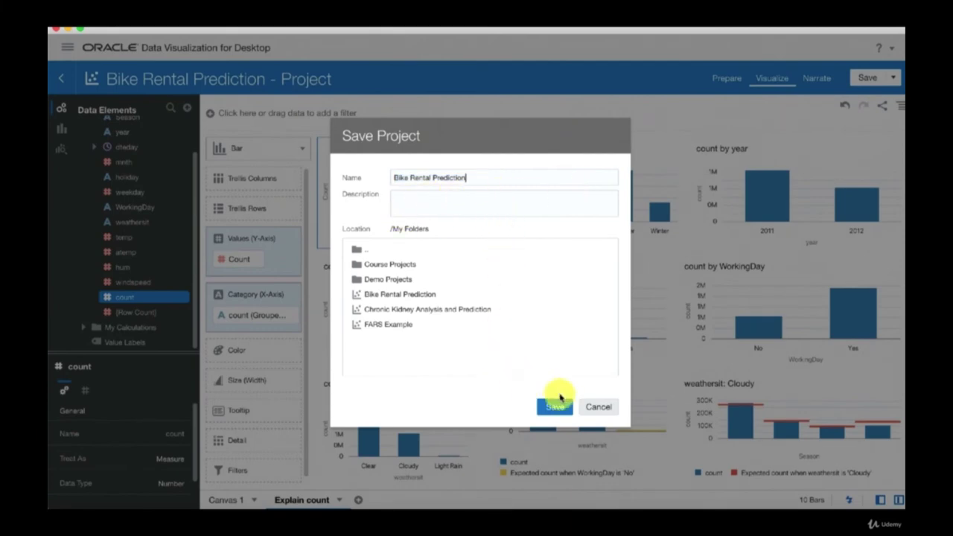
pyautogui.click(553, 402)
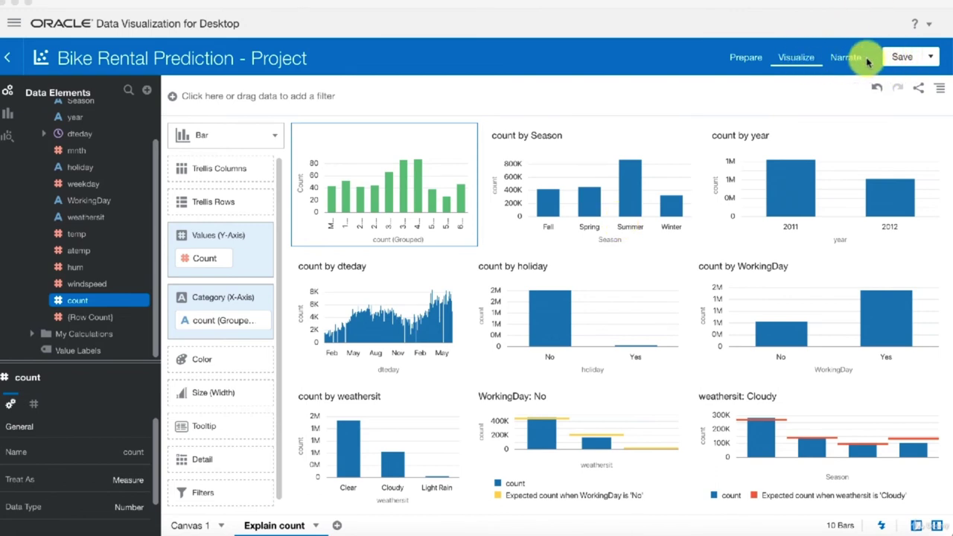
# Step: Return Home keeping changes and start a data flow with Bike Renting Training as source
pyautogui.click(5, 3)
pyautogui.click(574, 309)
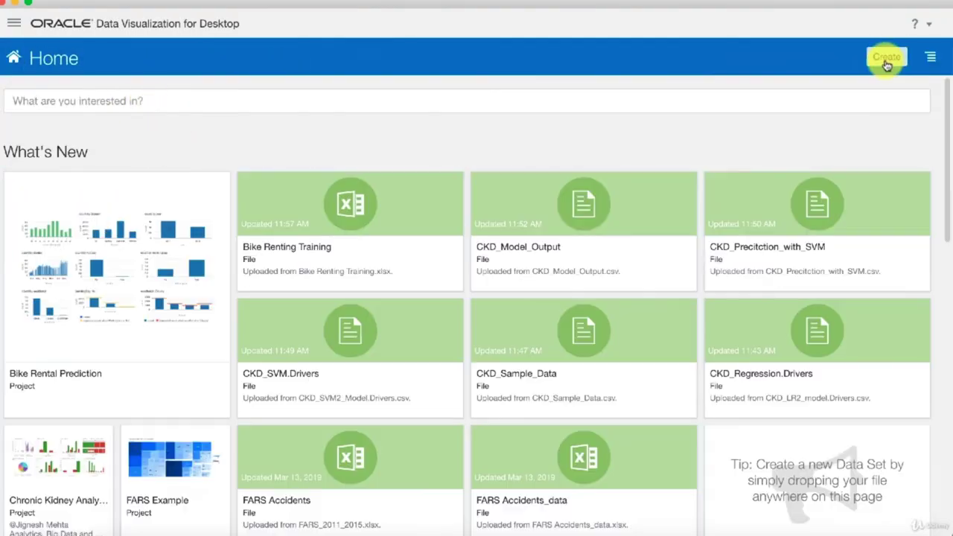
pyautogui.click(887, 56)
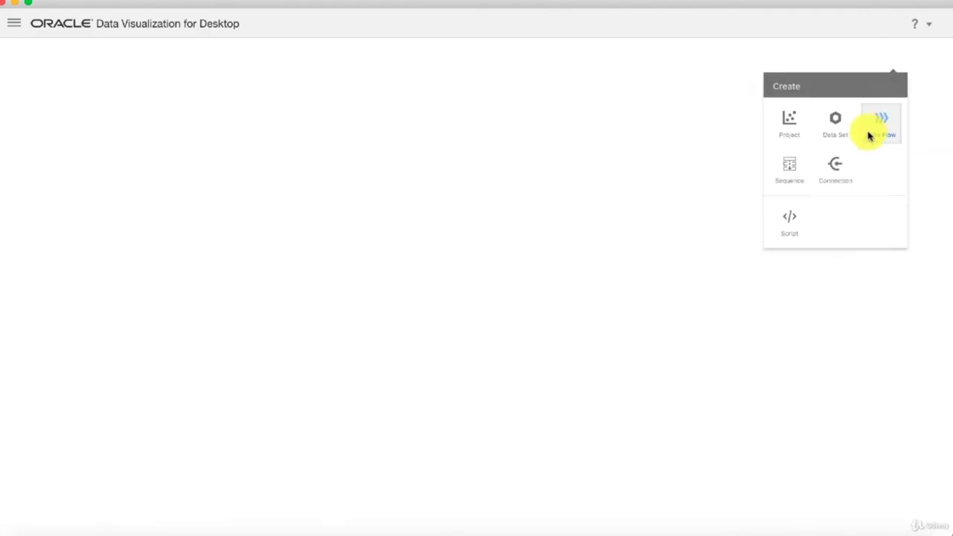
pyautogui.click(868, 136)
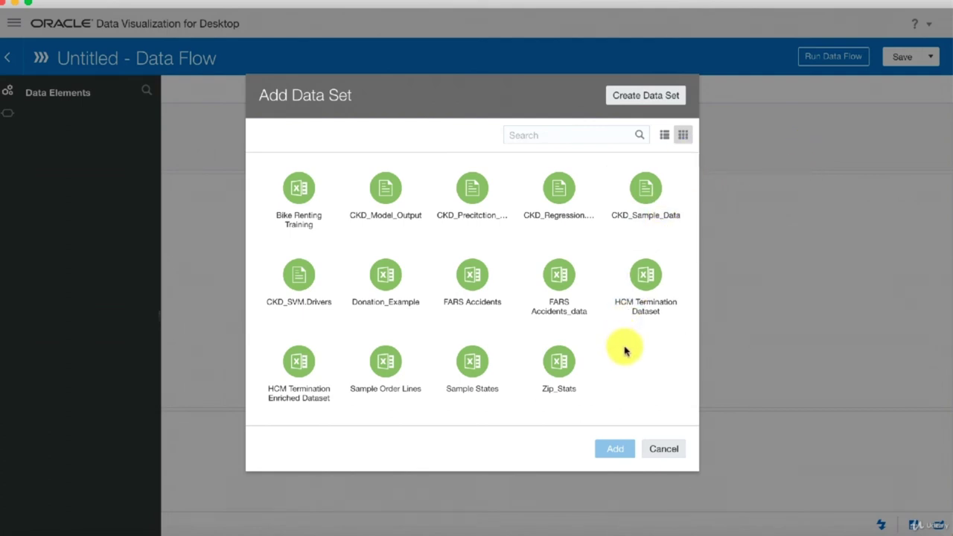
pyautogui.click(304, 212)
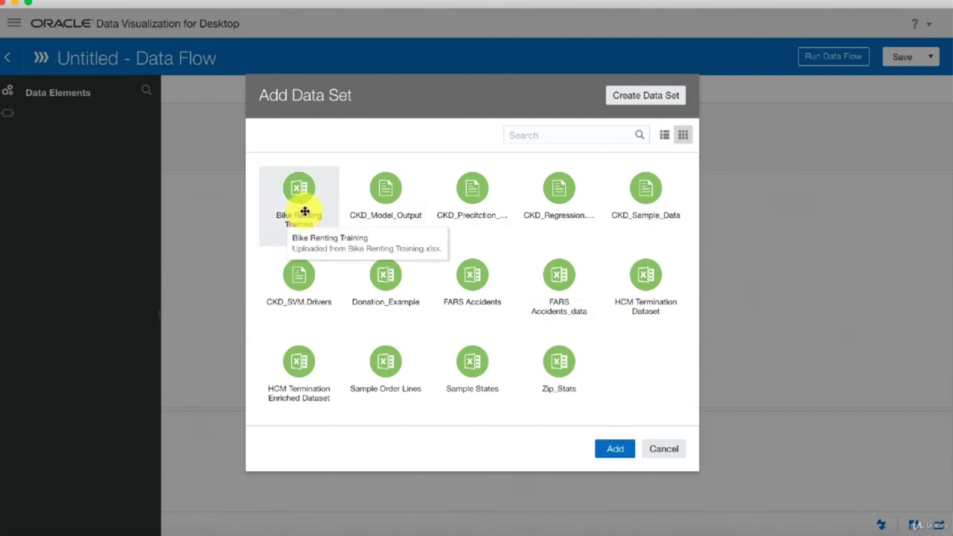
pyautogui.press('Return')
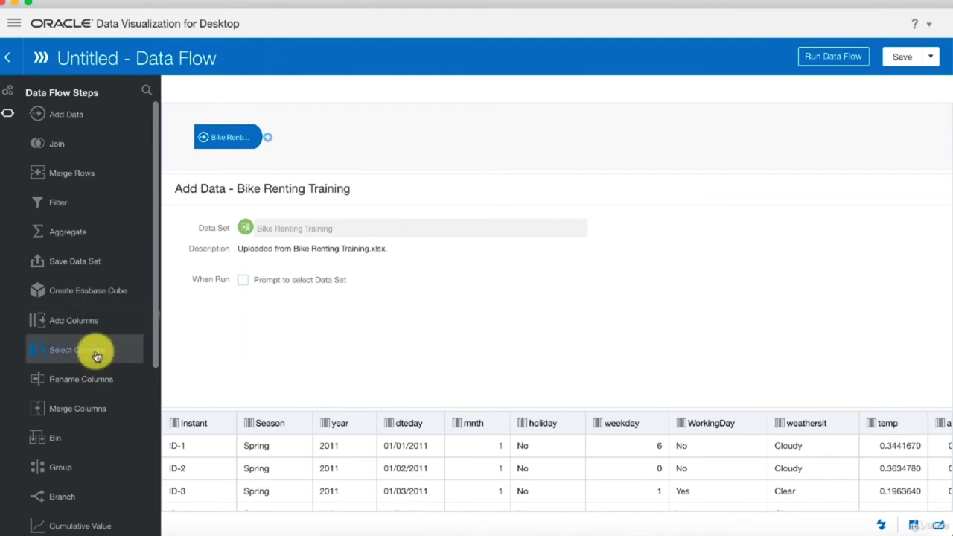
# Step: Add a Select Columns step that removes Instant and Row Count
pyautogui.moveTo(97, 356); pyautogui.dragTo(307, 138)
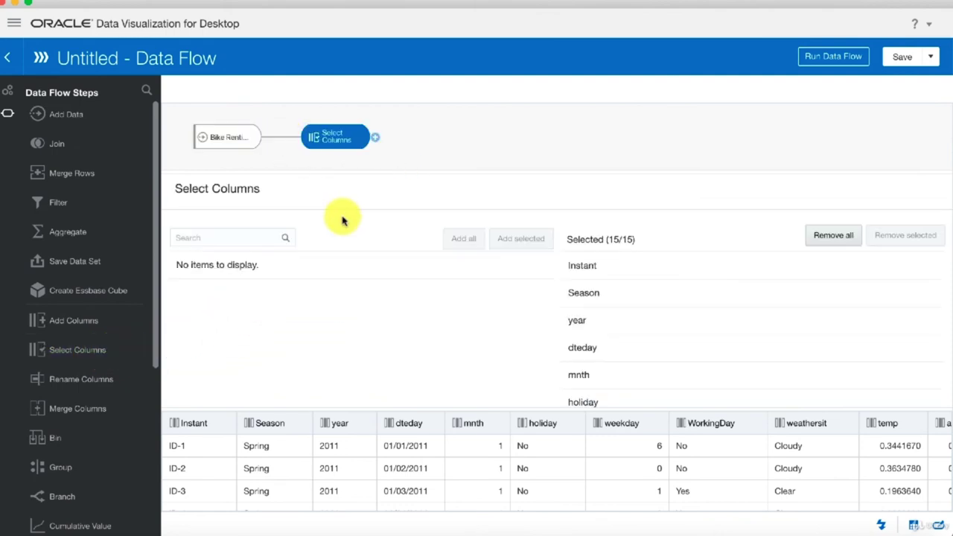
pyautogui.click(592, 268)
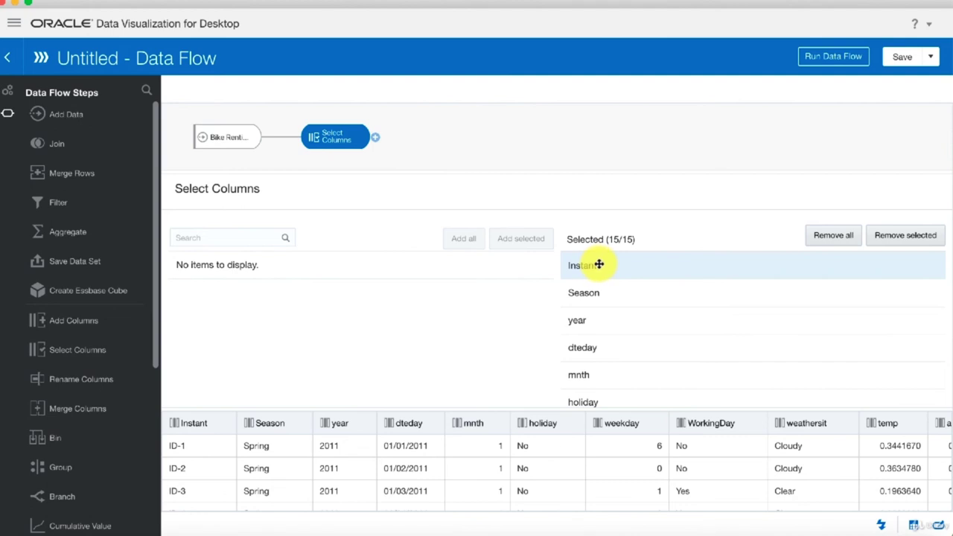
pyautogui.doubleClick(599, 264)
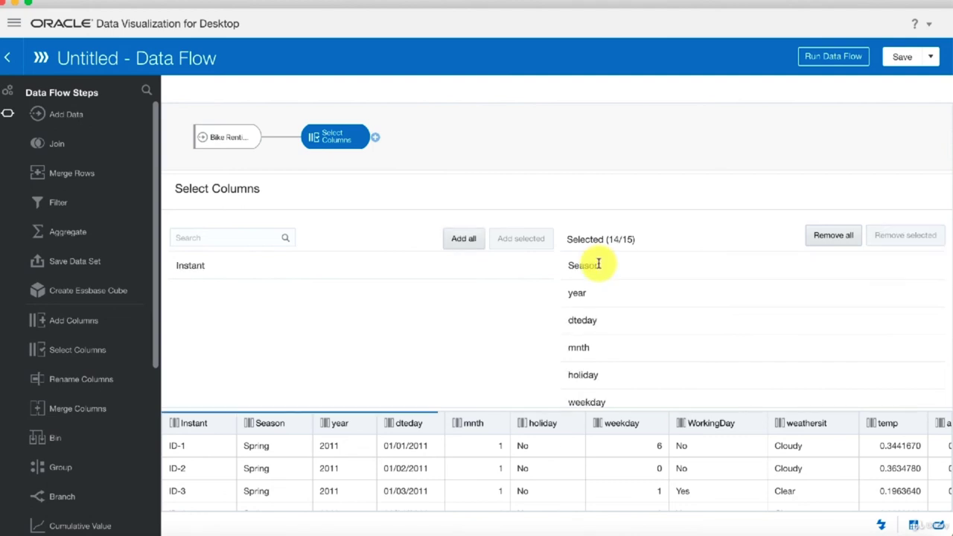
pyautogui.scroll(-5, 592, 357)
pyautogui.doubleClick(580, 393)
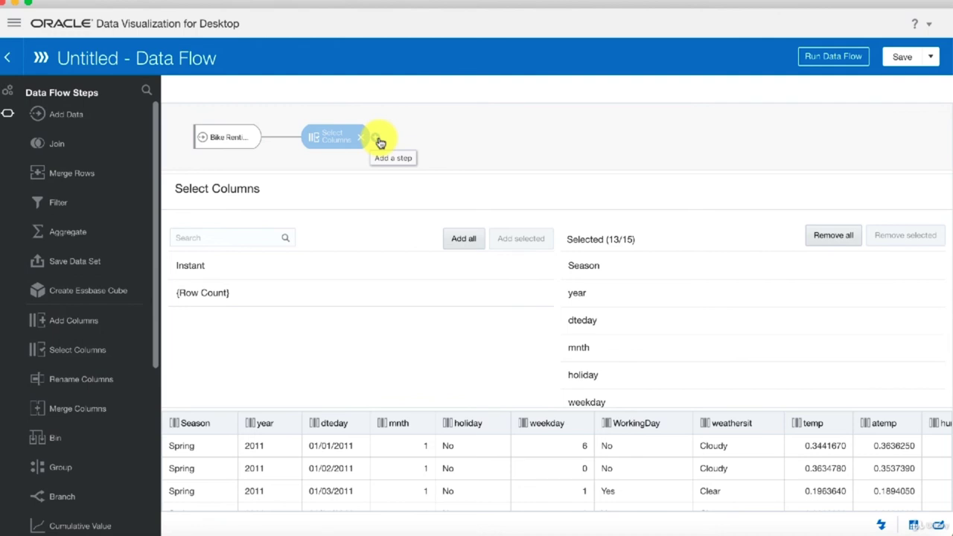
pyautogui.scroll(-5, 85, 386)
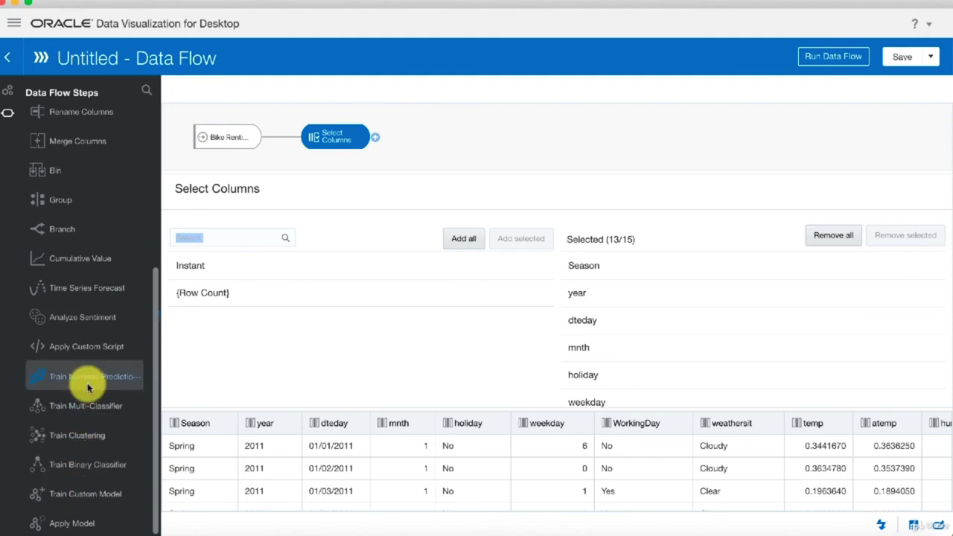
pyautogui.moveTo(88, 387); pyautogui.dragTo(375, 144)
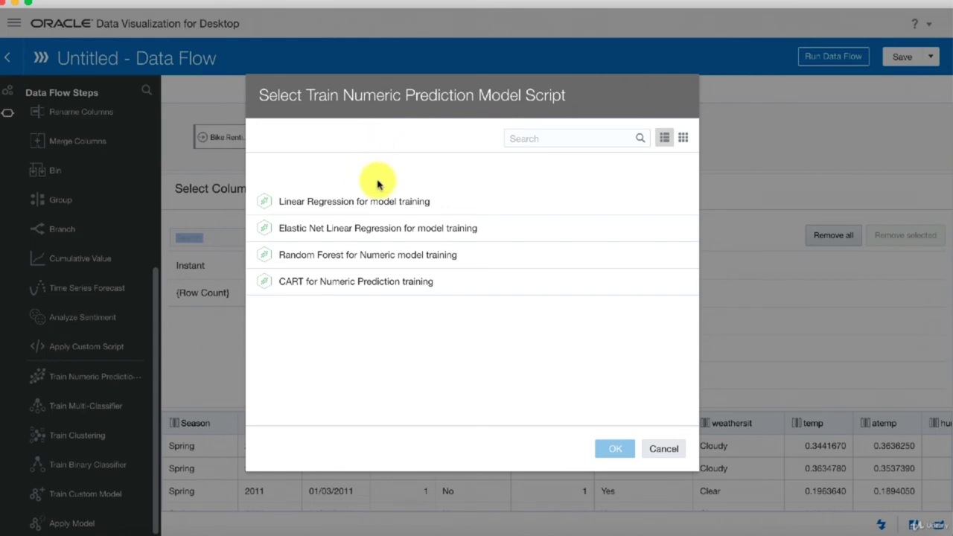
# Step: Choose the Linear Regression script for model training
pyautogui.click(361, 197)
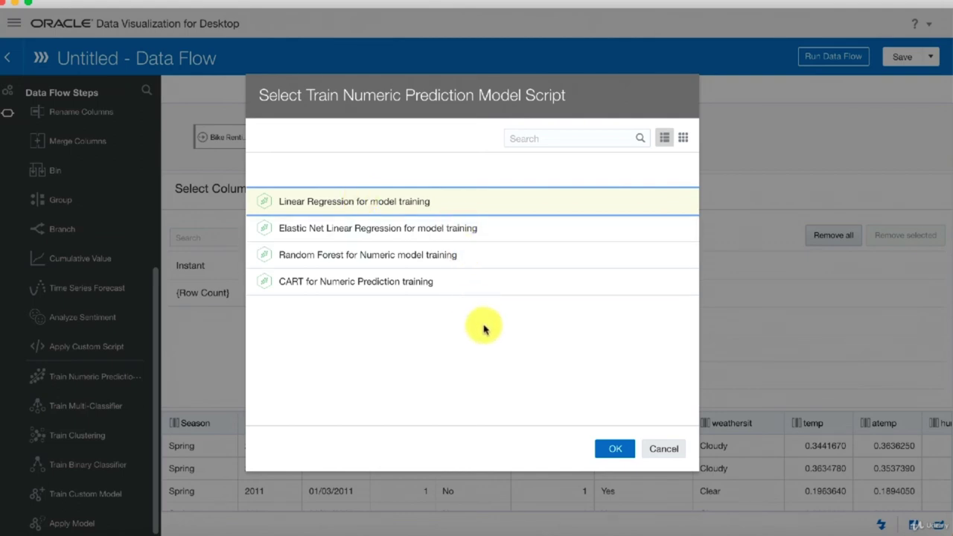
pyautogui.click(604, 444)
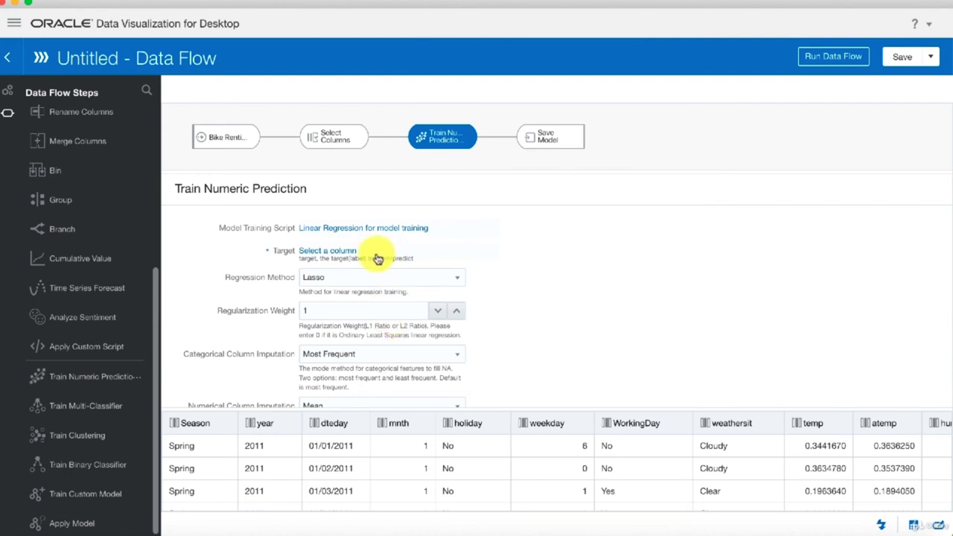
pyautogui.click(347, 253)
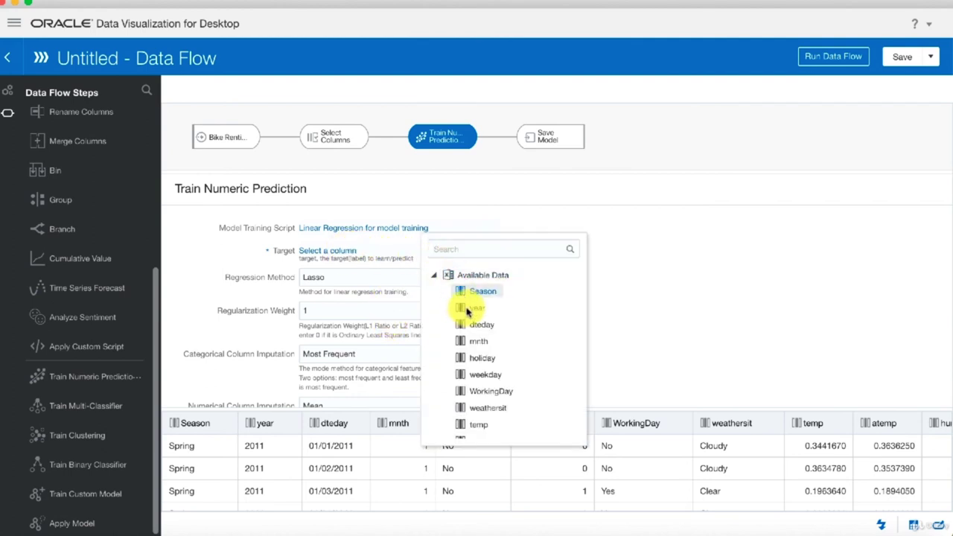
pyautogui.click(484, 342)
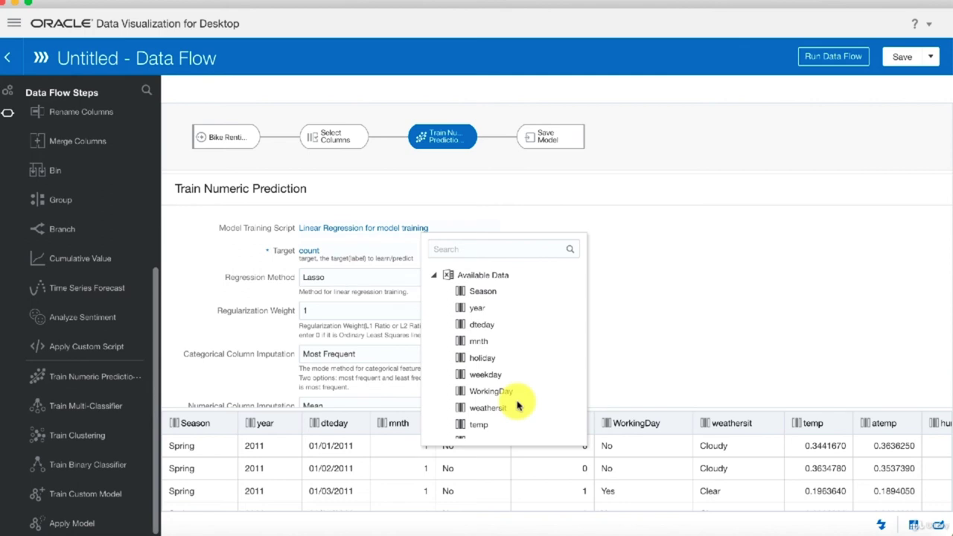
pyautogui.scroll(-2, 517, 406)
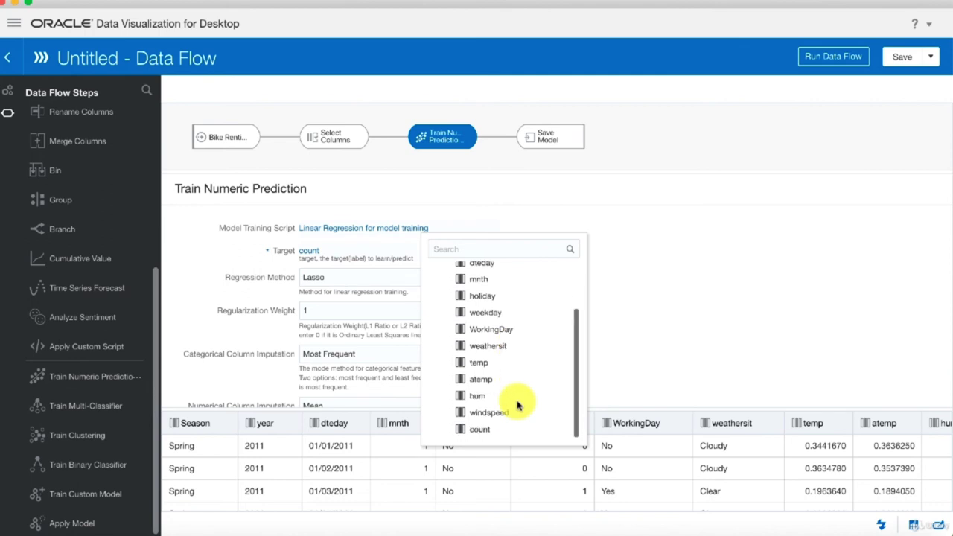
pyautogui.click(481, 437)
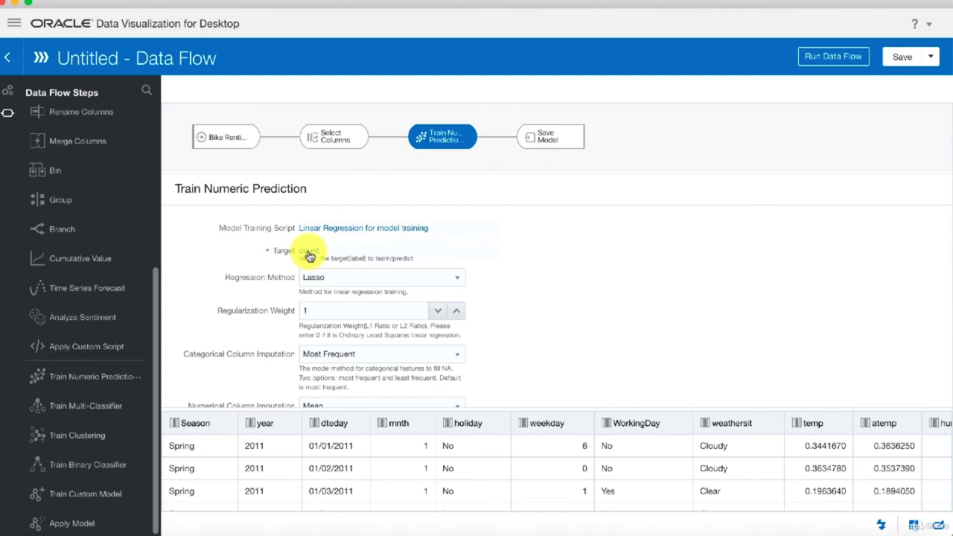
pyautogui.click(385, 283)
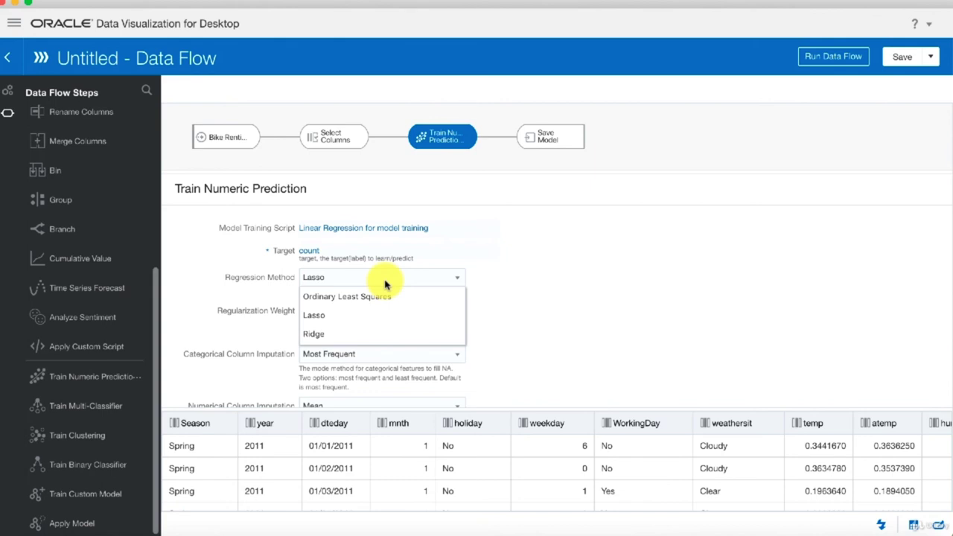
pyautogui.scroll(-5, 257, 304)
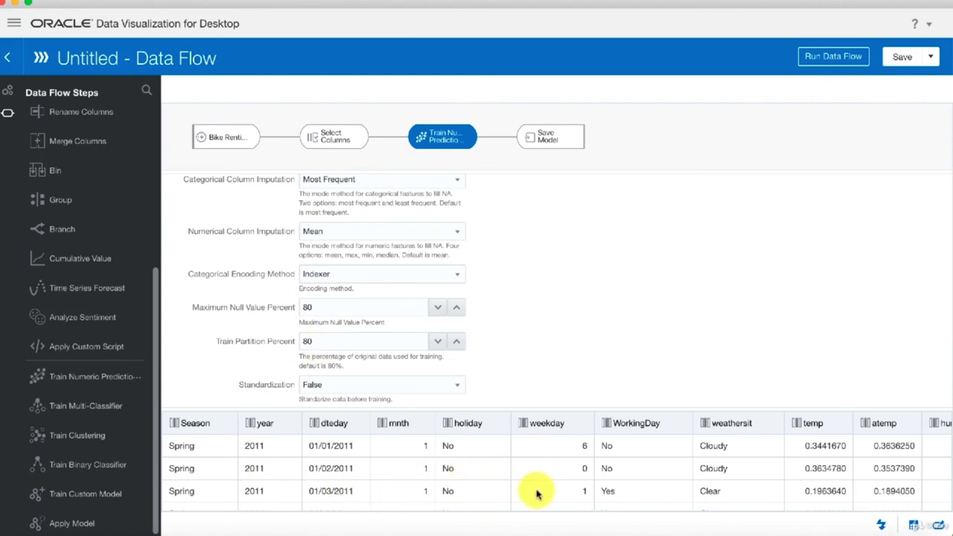
pyautogui.click(353, 345)
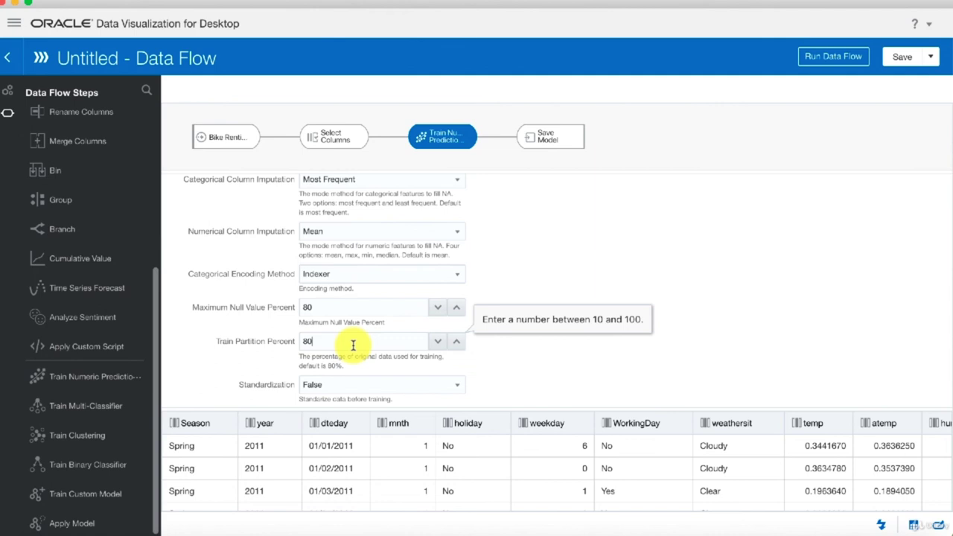
# Step: Rename the model in the Save Model step to Bike_Rental_Count_LR_Model
pyautogui.click(557, 141)
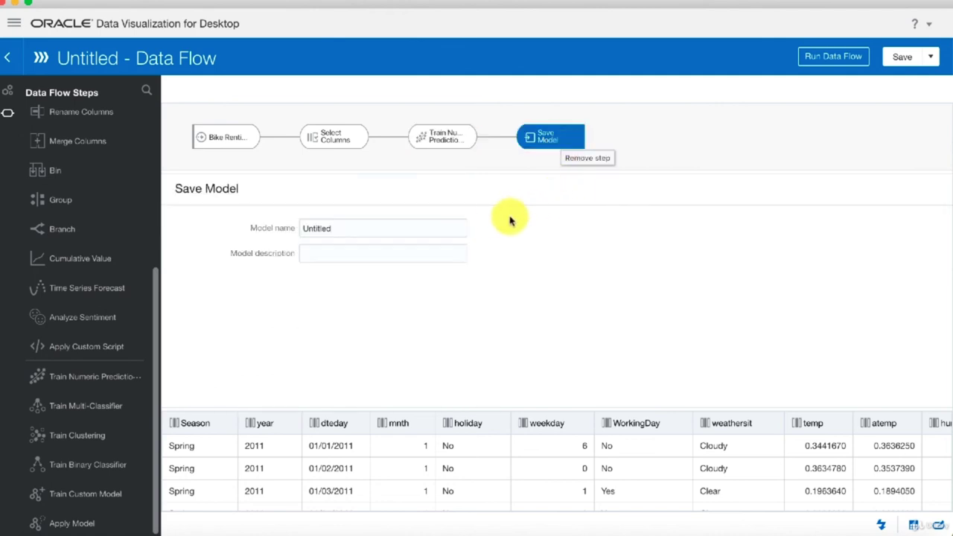
pyautogui.doubleClick(334, 227)
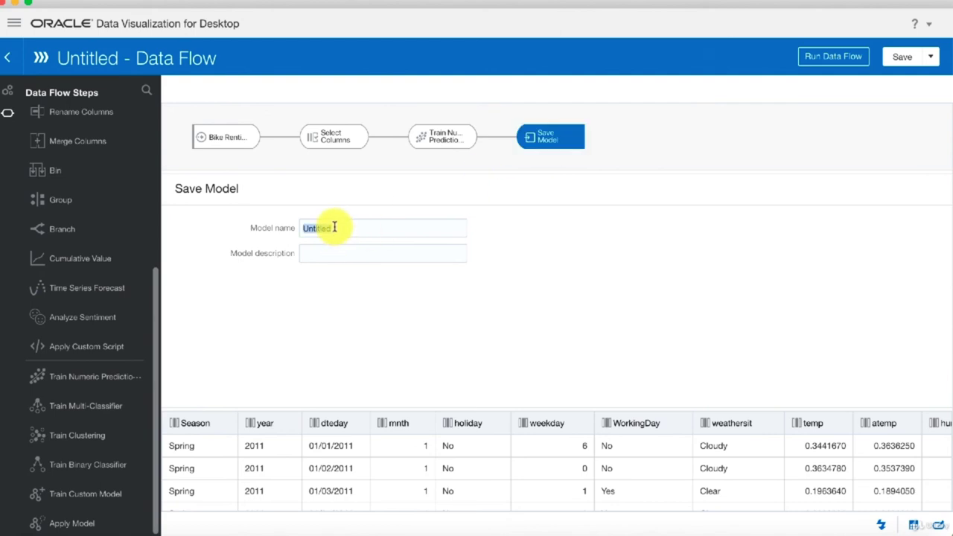
pyautogui.write('Bike_Rental_Count')
pyautogui.write('_LR_Mod')
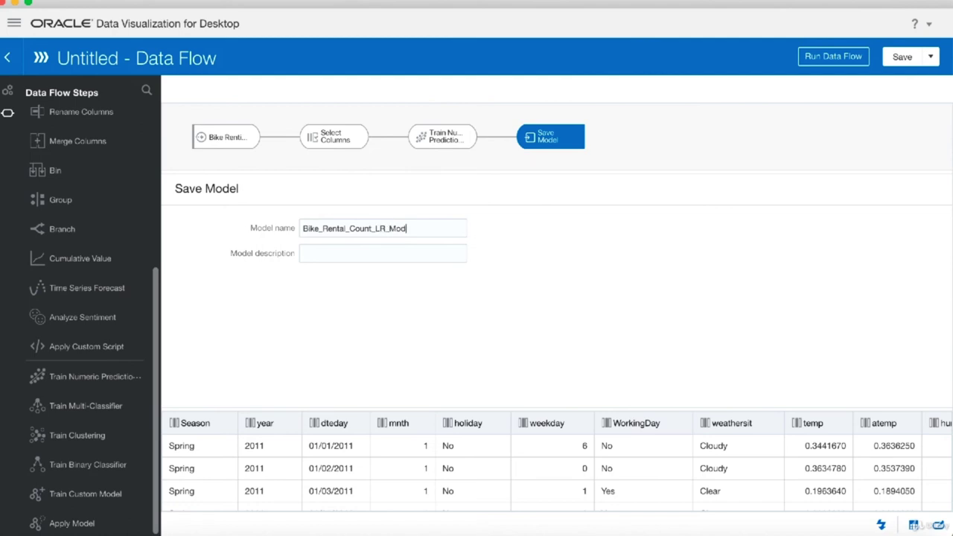
pyautogui.write('el')
# Step: Save the data flow as Bike_Rental_LR_Model_DF and run it
pyautogui.click(904, 57)
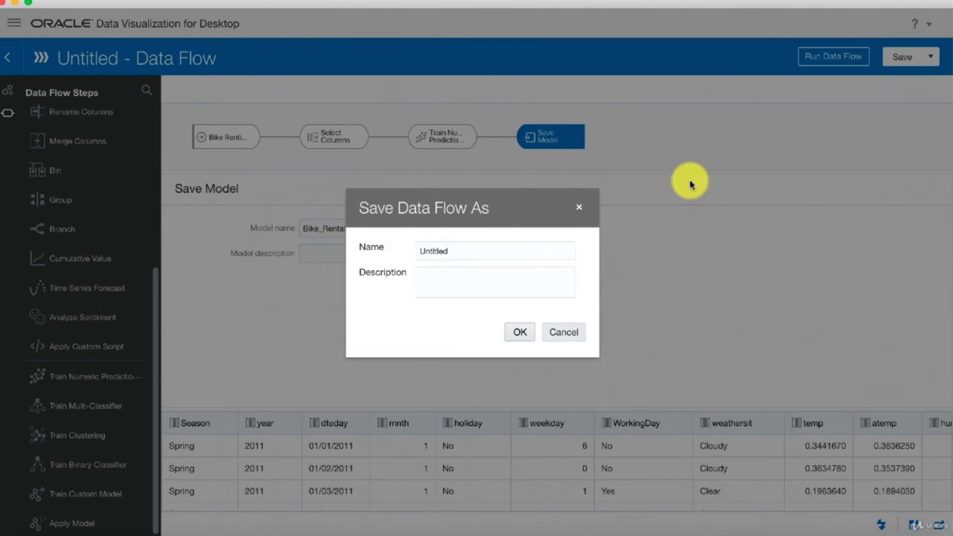
pyautogui.write('Bike_Rental_LR_Model_DF')
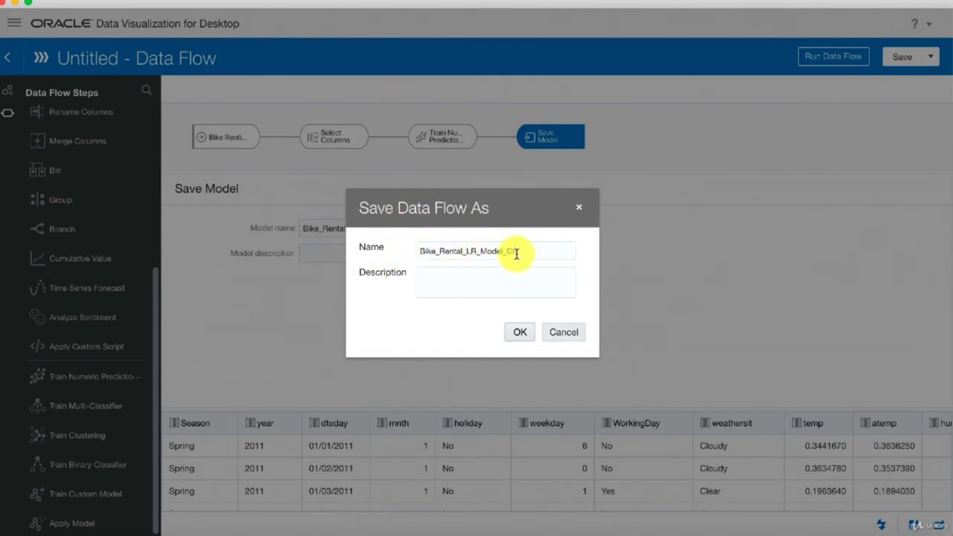
pyautogui.click(520, 332)
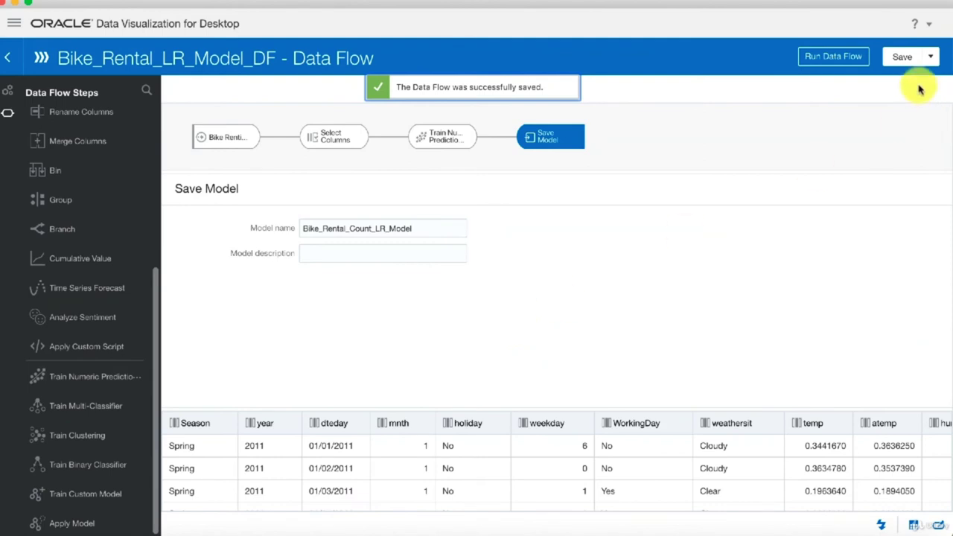
pyautogui.click(850, 53)
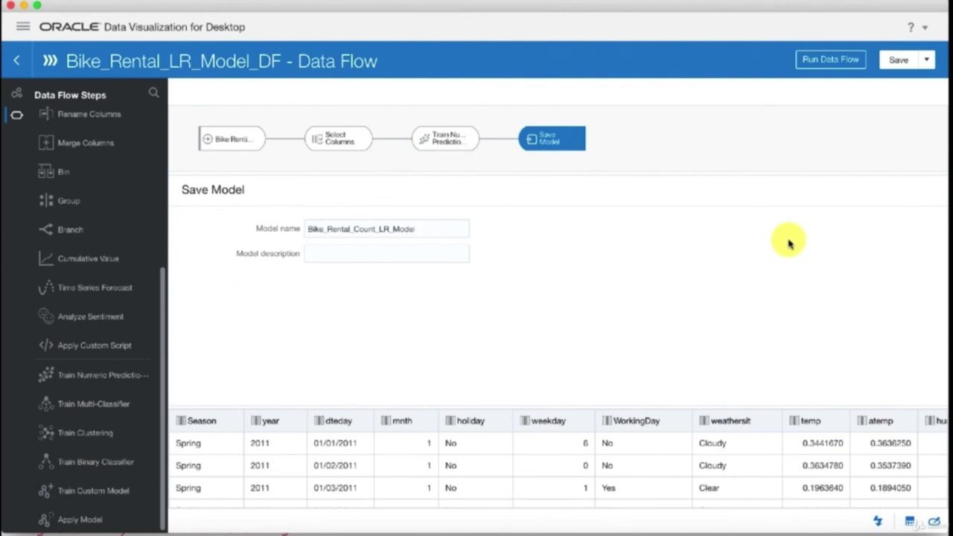
# Step: Inspect Bike_Rental_Count_LR_Model from the Machine Learning models list
pyautogui.click(25, 32)
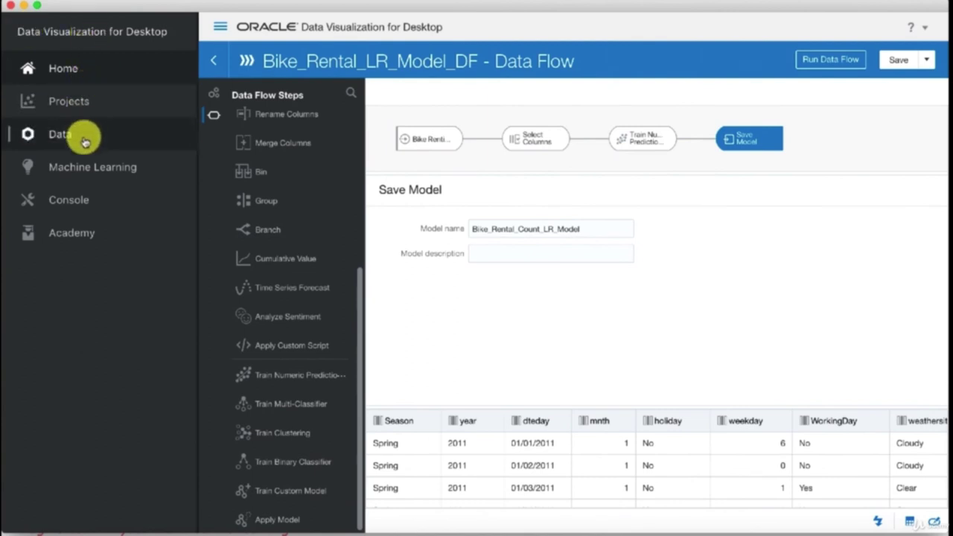
pyautogui.click(84, 172)
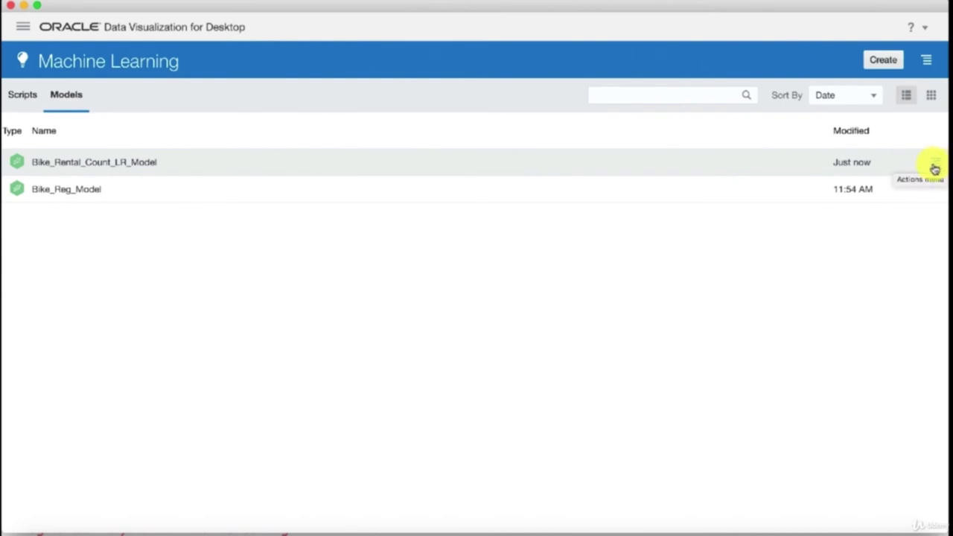
pyautogui.click(935, 168)
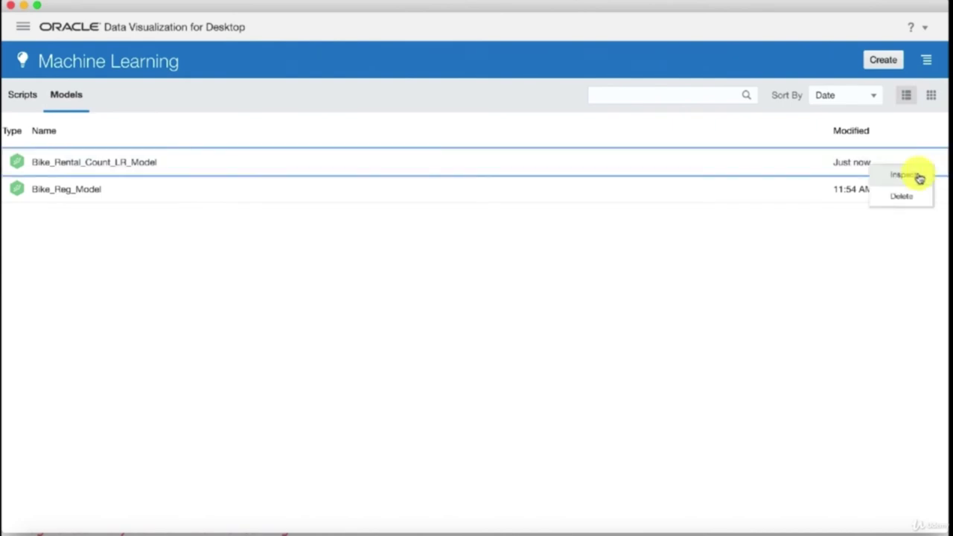
pyautogui.click(919, 176)
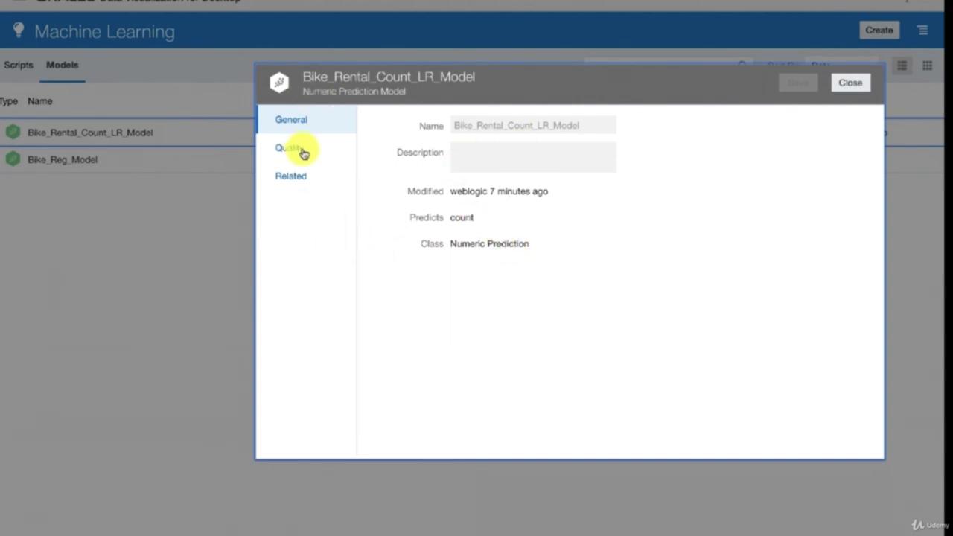
# Step: Review the model's Quality metrics, then its Related datasets, training data and script
pyautogui.click(302, 152)
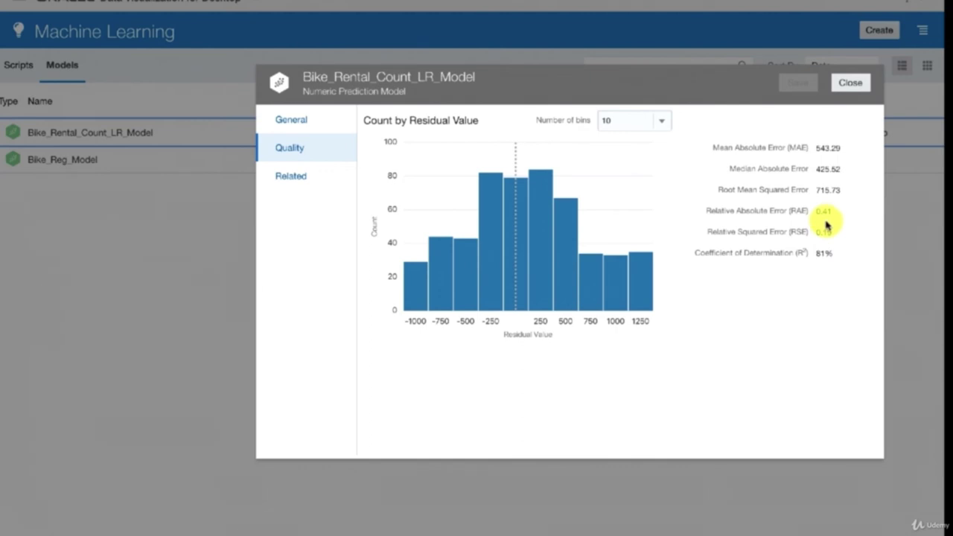
pyautogui.moveTo(507, 292)
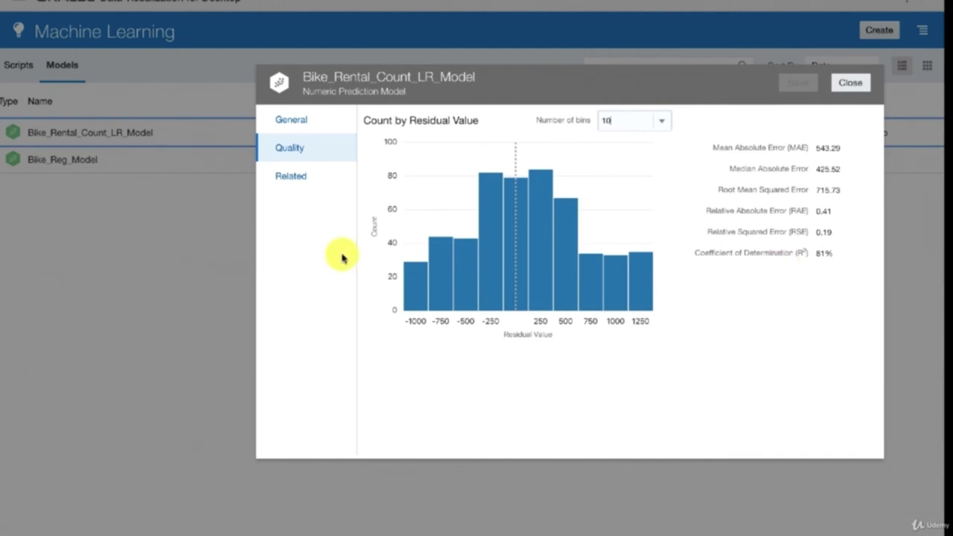
pyautogui.click(353, 176)
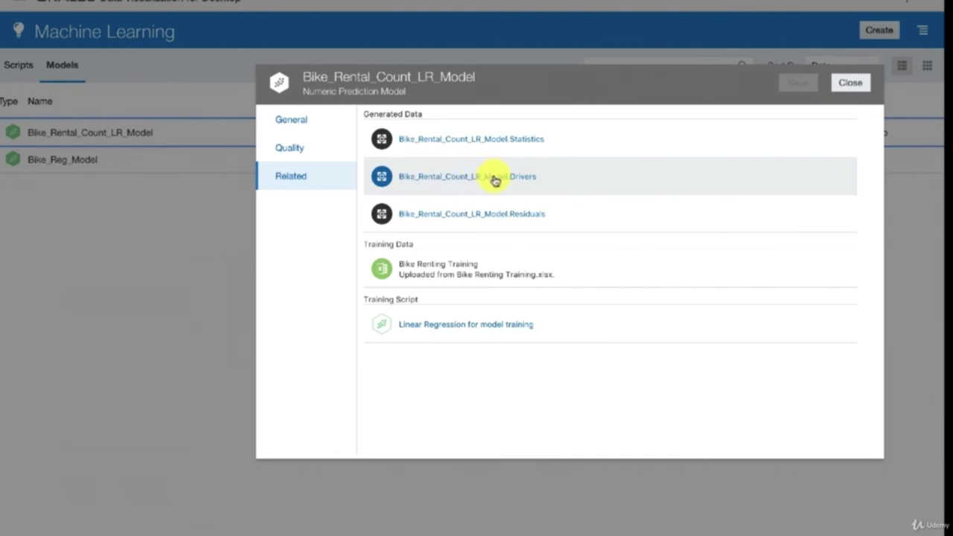
# Step: Open the Drivers dataset in a project and chart Coefficient by Driver Name as bars
pyautogui.click(496, 177)
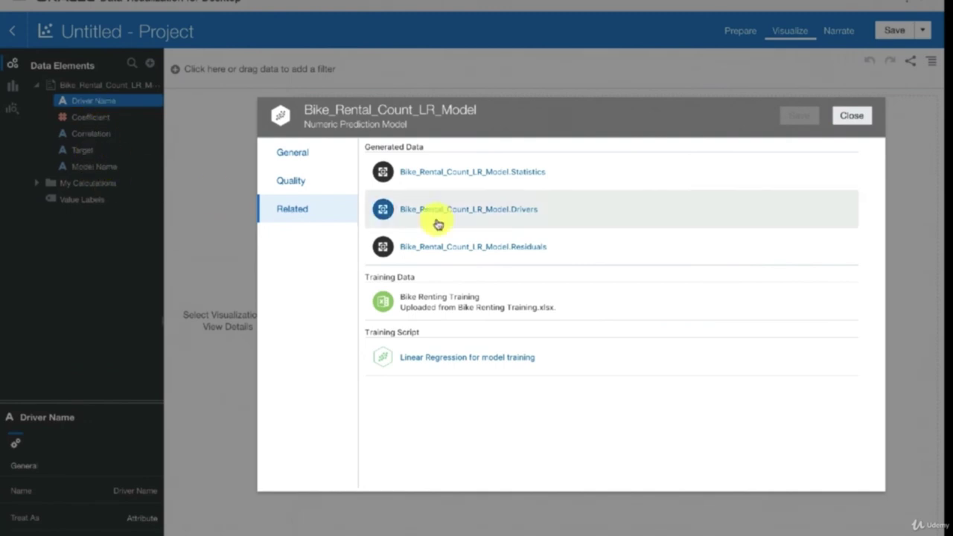
pyautogui.click(852, 118)
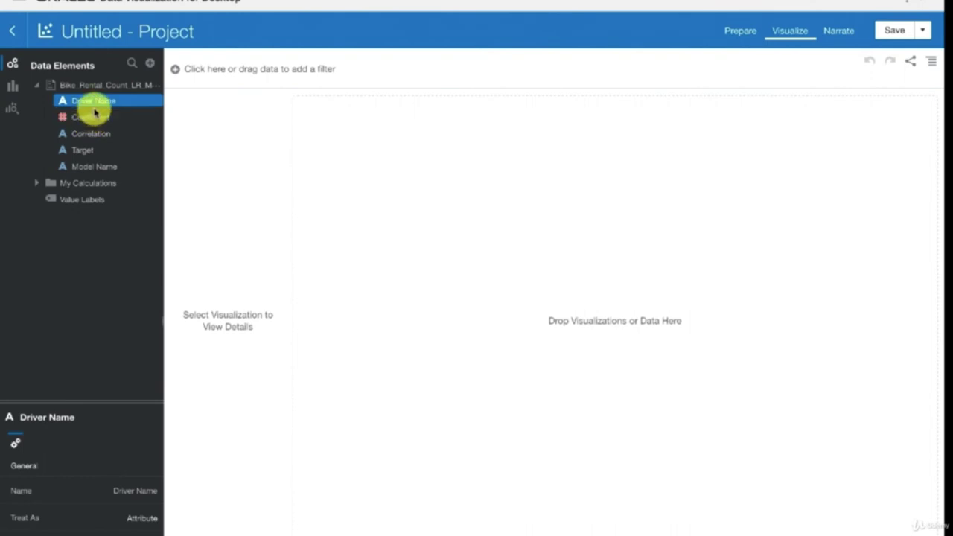
pyautogui.moveTo(91, 101); pyautogui.dragTo(93, 149)
pyautogui.press('Down')
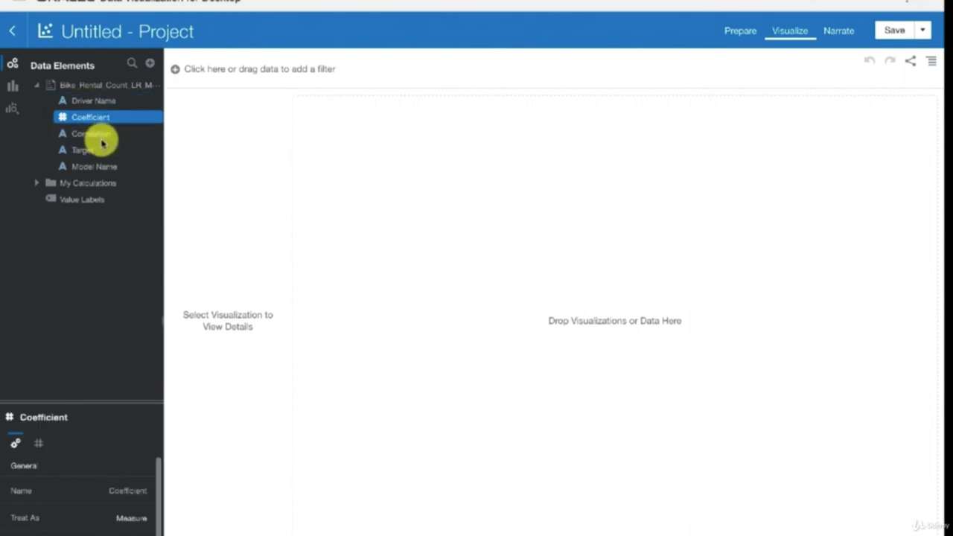
pyautogui.doubleClick(102, 102)
# Step: Colour the bars by positive or negative Correlation, then leave the project
pyautogui.click(97, 132)
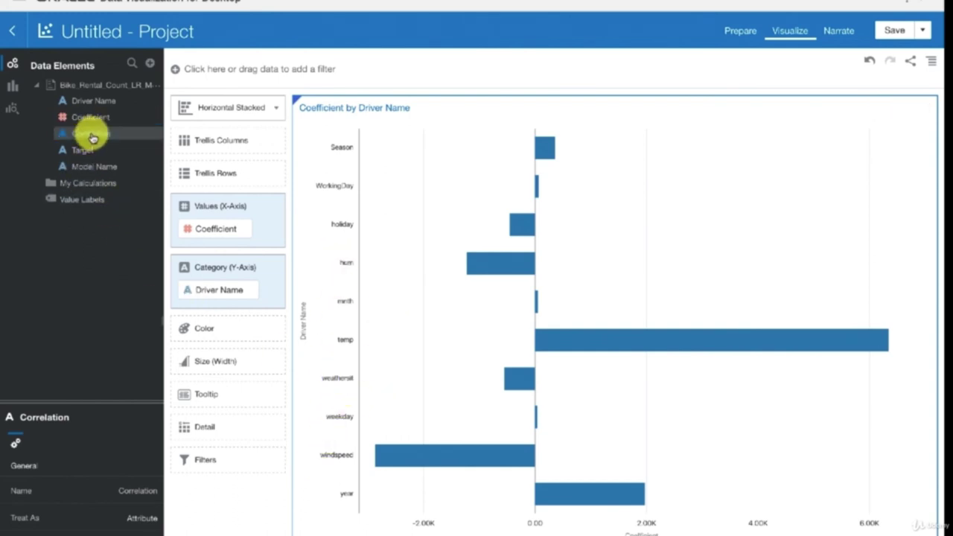
pyautogui.moveTo(43, 135); pyautogui.dragTo(212, 334)
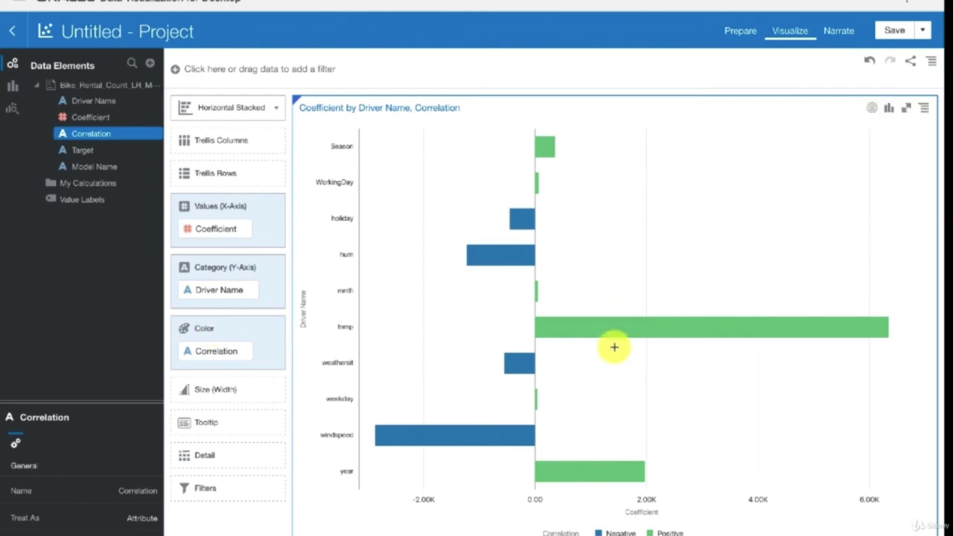
pyautogui.moveTo(742, 330)
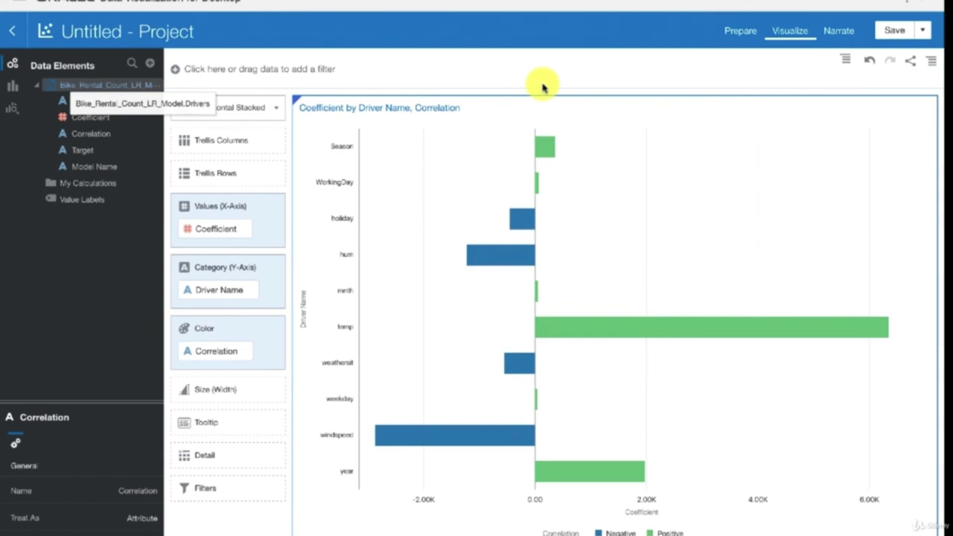
pyautogui.click(662, 6)
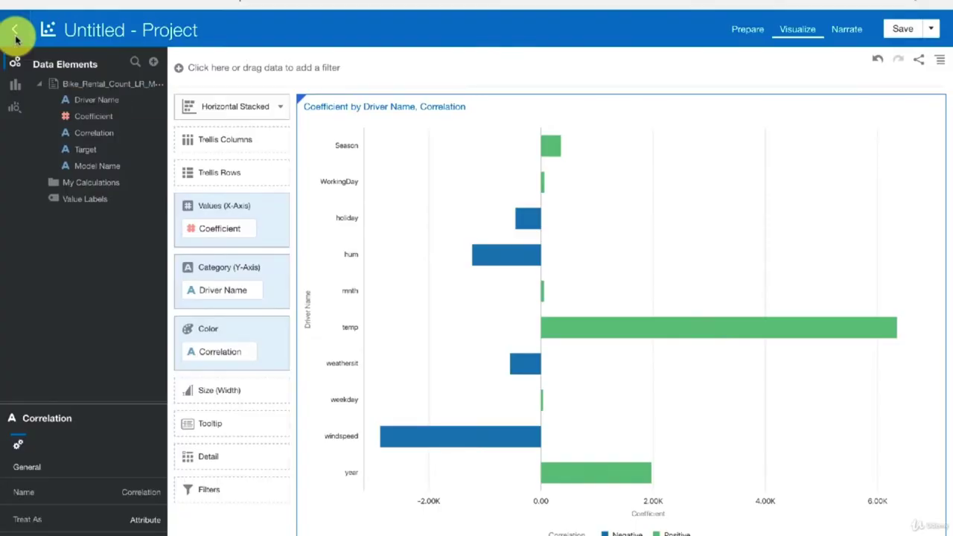
pyautogui.click(15, 32)
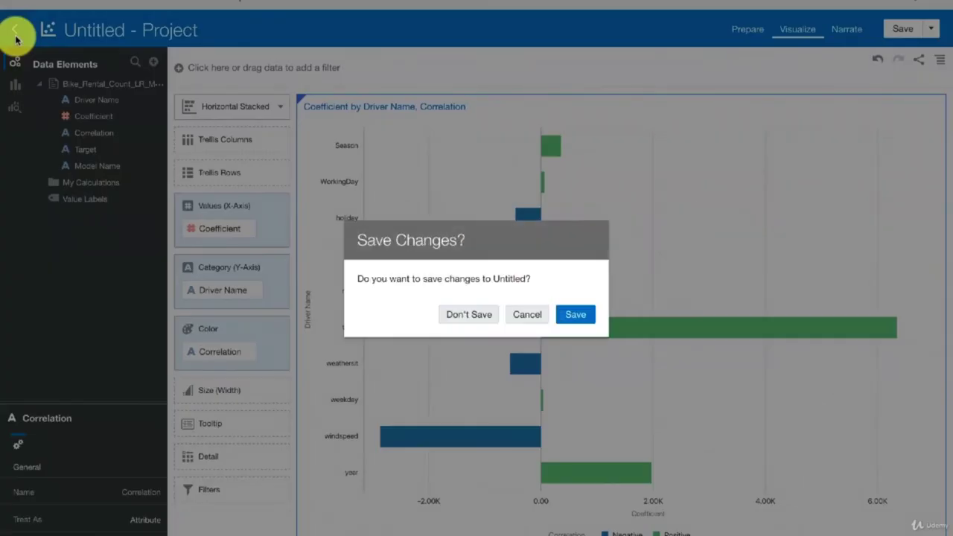
# Step: Discard the unsaved project and start a new data flow
pyautogui.click(476, 314)
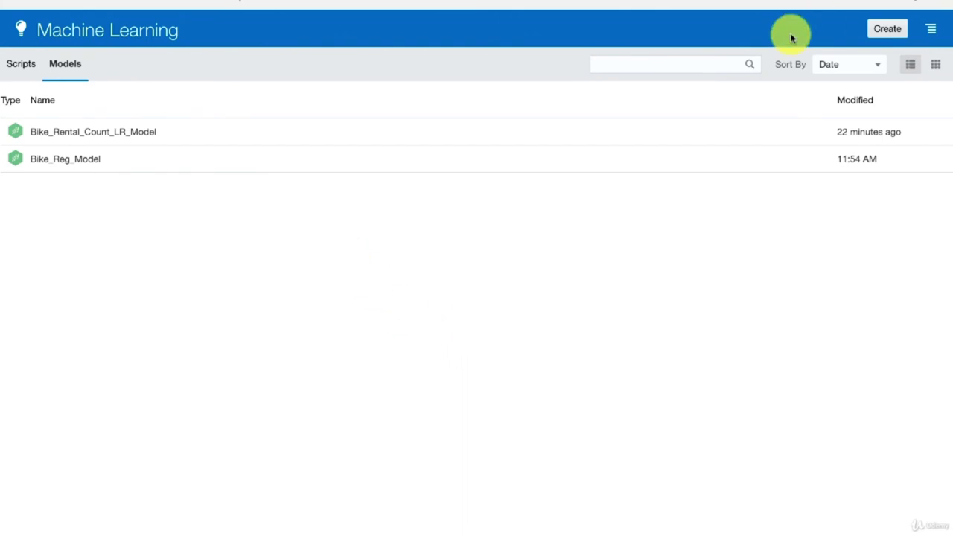
pyautogui.click(884, 33)
pyautogui.click(880, 97)
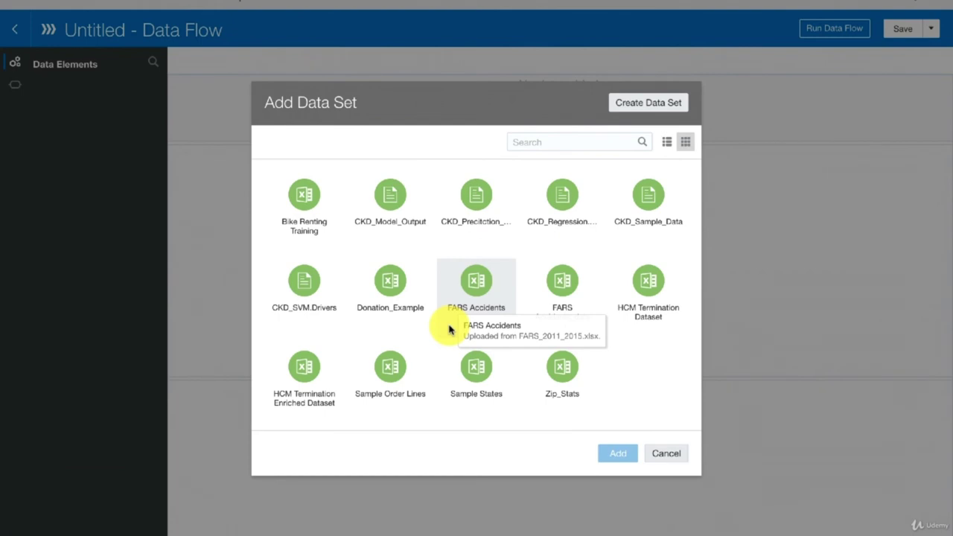
# Step: Upload Bike Renting Predict.xlsx, preview its columns, and add it as a new data set
pyautogui.click(633, 111)
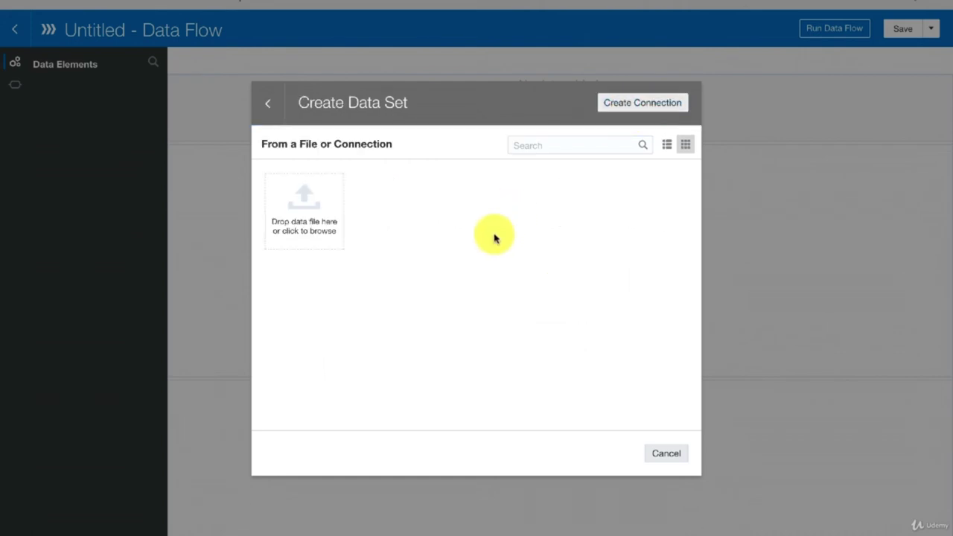
pyautogui.click(319, 227)
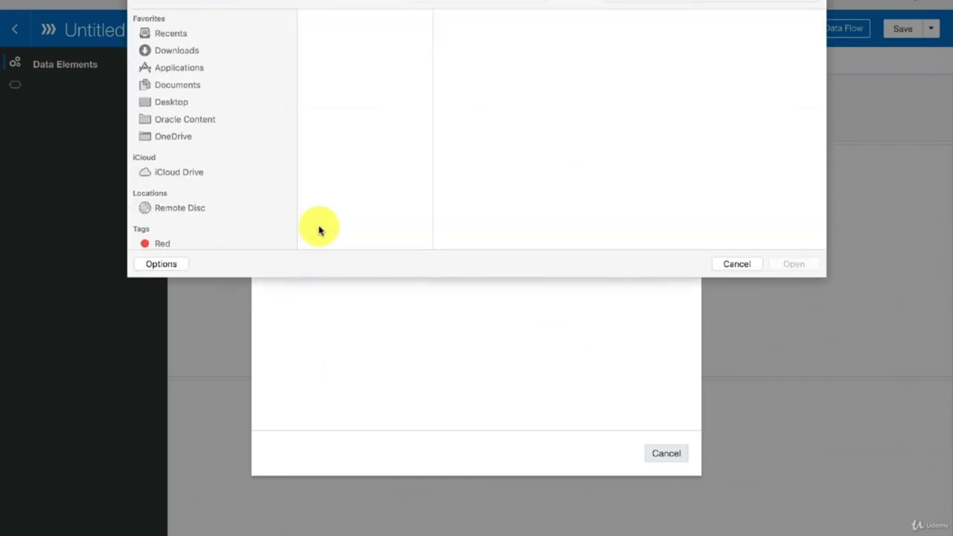
pyautogui.click(372, 192)
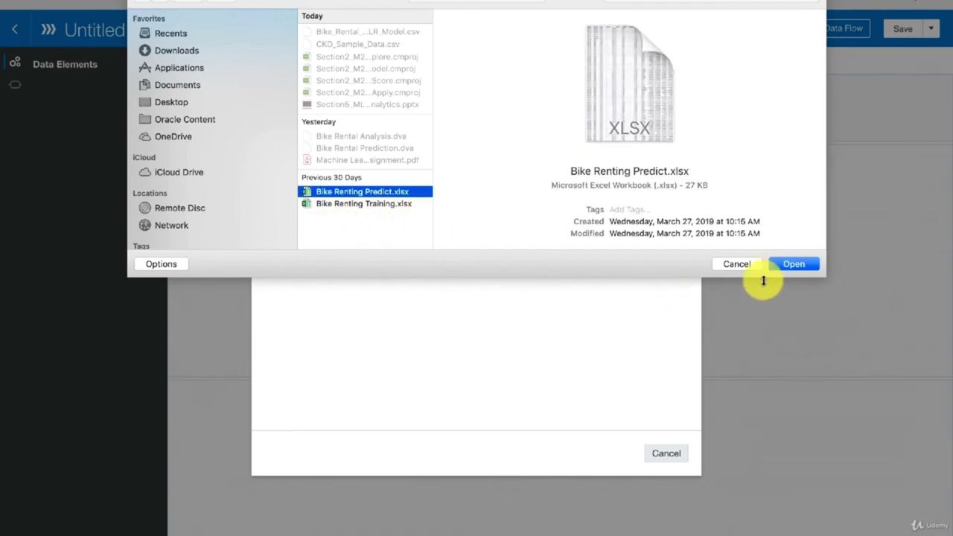
pyautogui.click(784, 267)
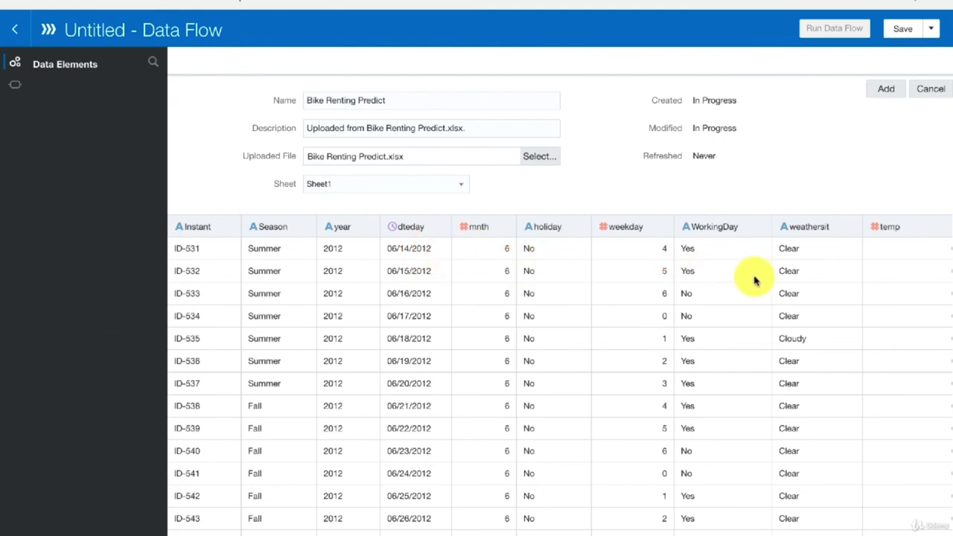
pyautogui.hscroll(5, 754, 280)
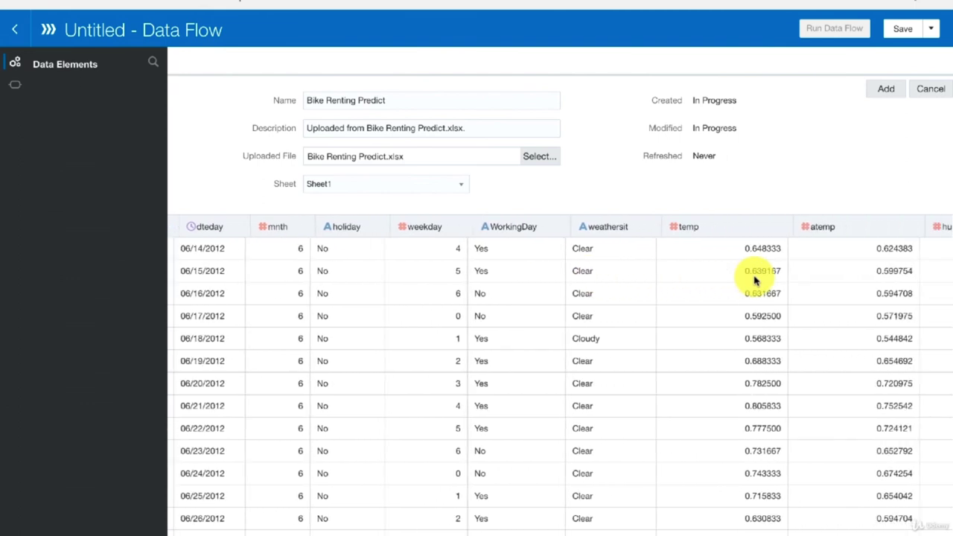
pyautogui.hscroll(2, 754, 281)
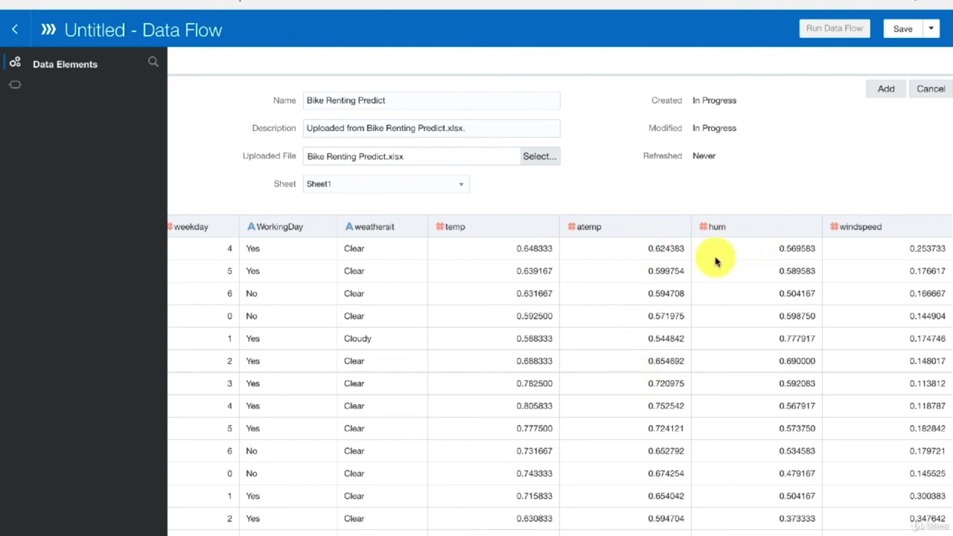
pyautogui.click(886, 90)
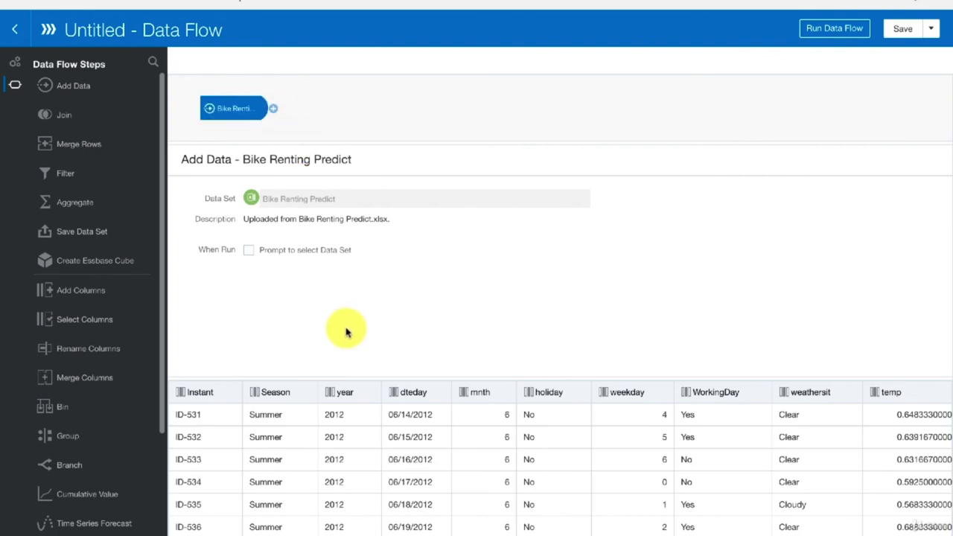
# Step: Add an Apply Model step using Bike_Rental_Count_LR_Model after the Bike Renting Predict data
pyautogui.scroll(-5, 47, 504)
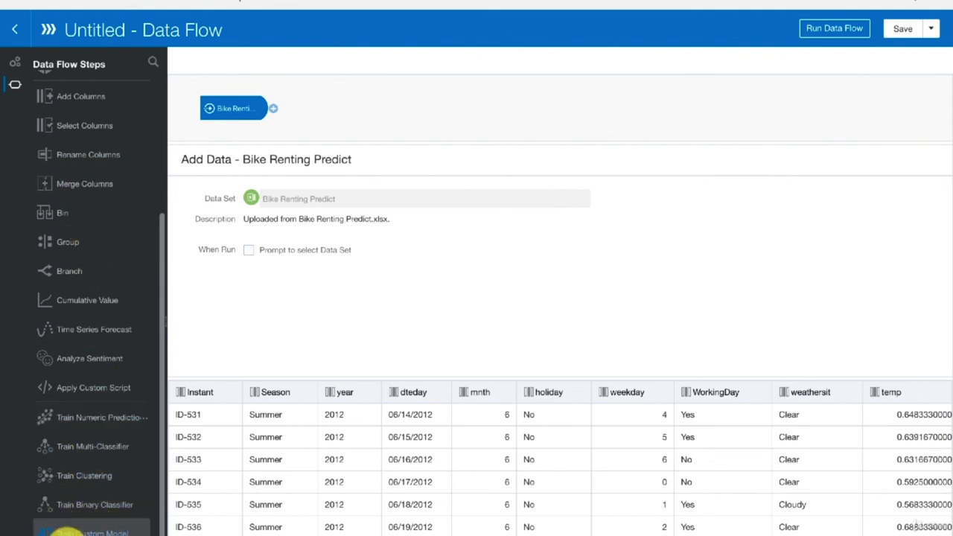
pyautogui.moveTo(97, 533); pyautogui.dragTo(275, 107)
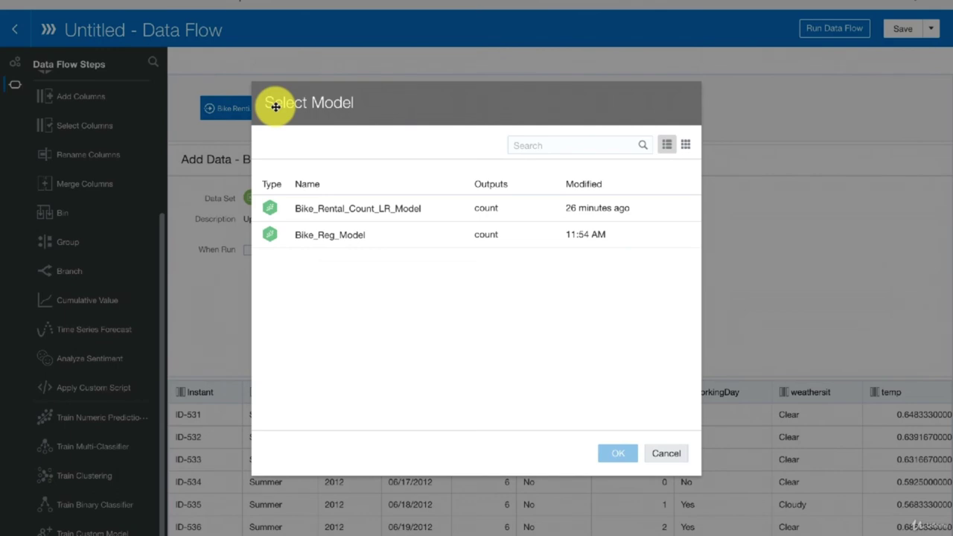
pyautogui.click(377, 209)
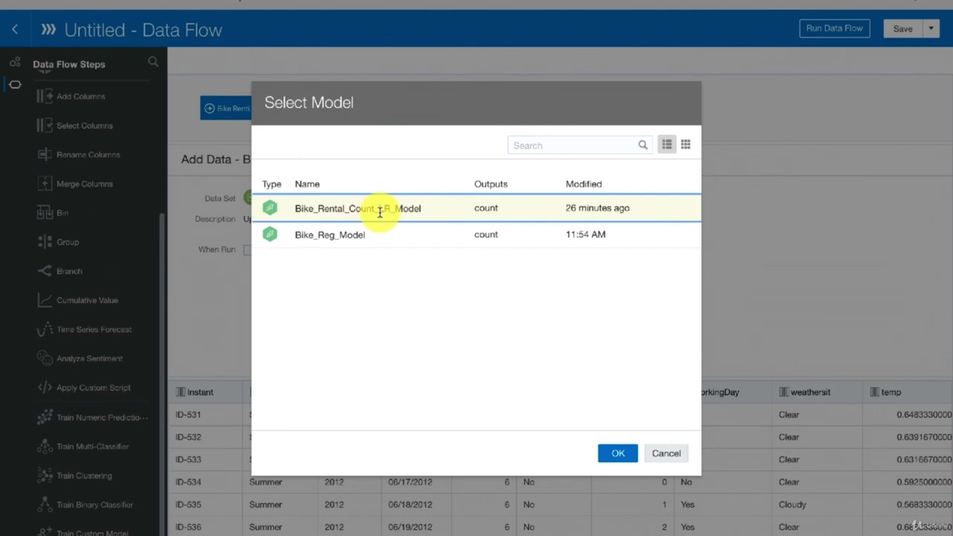
pyautogui.click(617, 456)
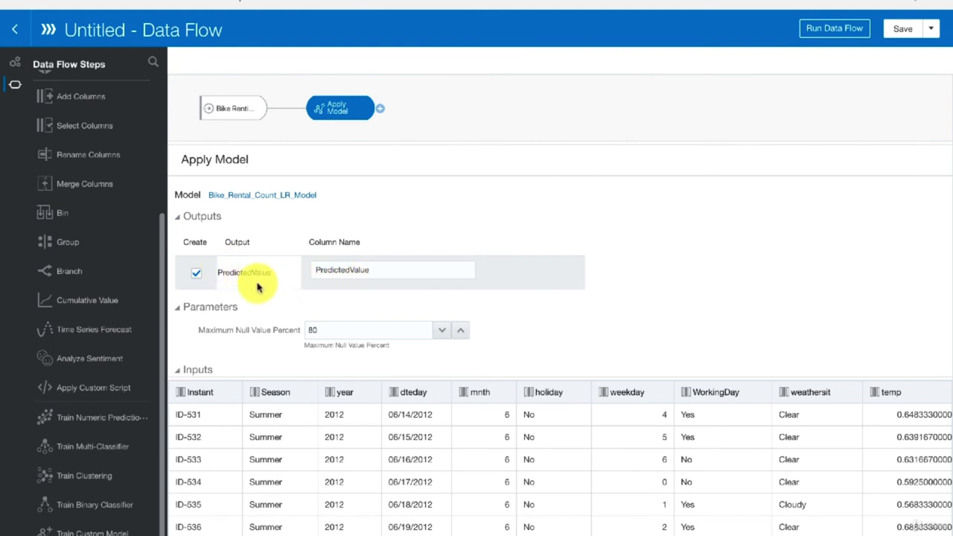
# Step: Rename the PredictedValue output column to BikeRentalPrediction
pyautogui.click(335, 271)
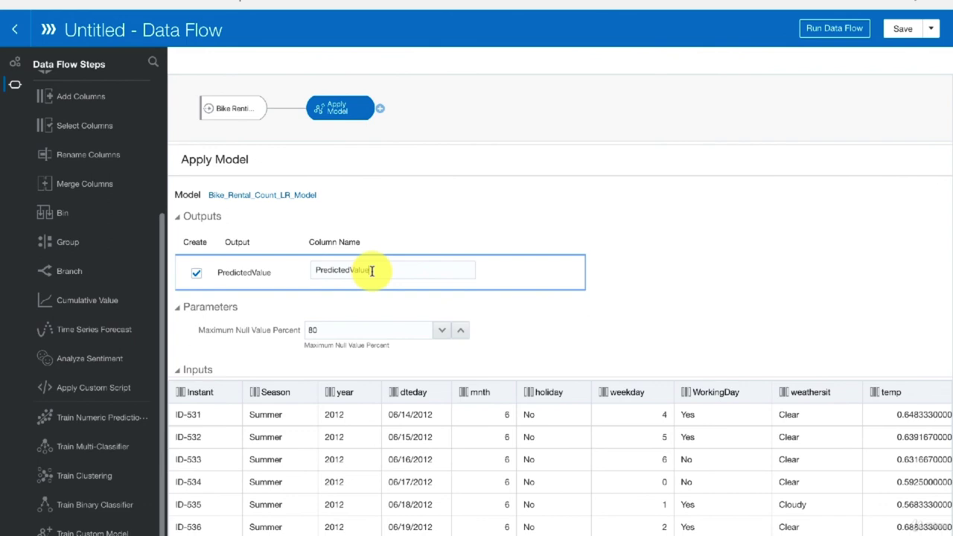
pyautogui.doubleClick(371, 271)
pyautogui.write('Coun')
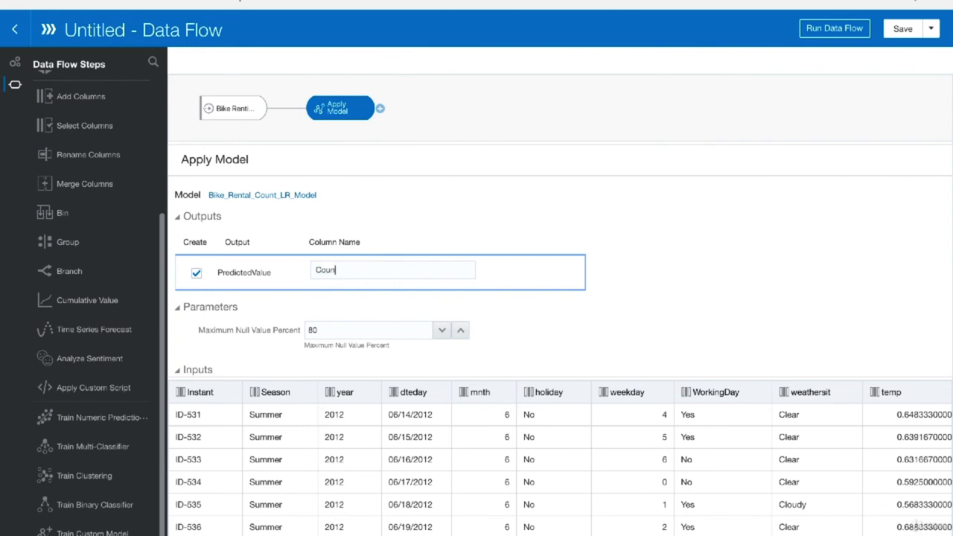
pyautogui.press('BackSpace')
pyautogui.press('BackSpace')
pyautogui.press('BackSpace')
pyautogui.press('BackSpace')
pyautogui.press('BackSpace')
pyautogui.write('BikeRentalPredictio')
# Step: Add a Save Data step naming the output data set BikeRental_Predicted_Set
pyautogui.click(381, 110)
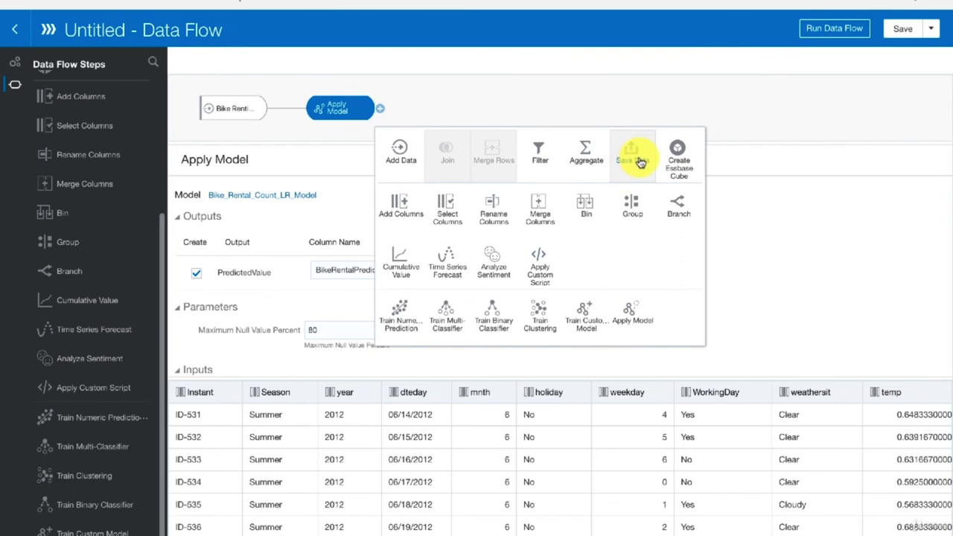
pyautogui.click(639, 162)
pyautogui.doubleClick(253, 213)
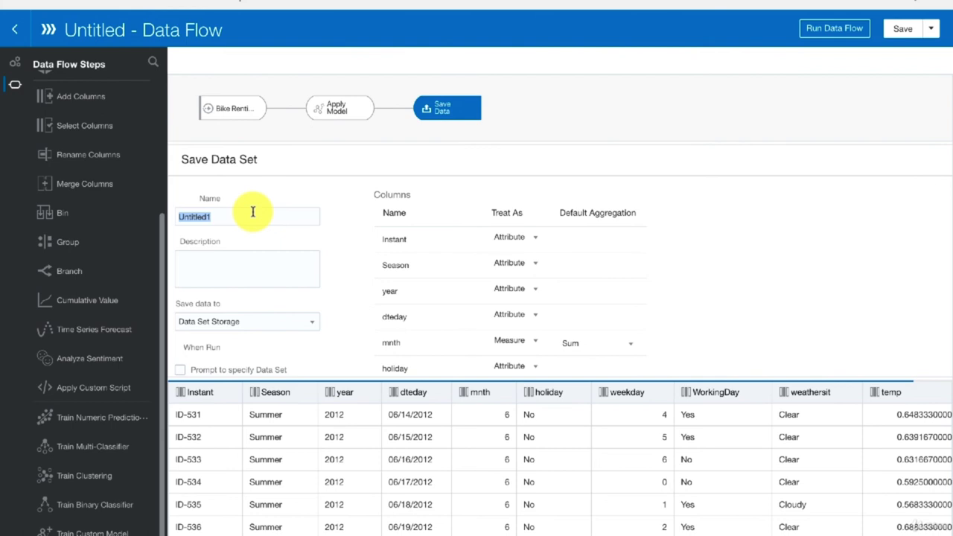
pyautogui.write('BikeRental_Predicted_Set')
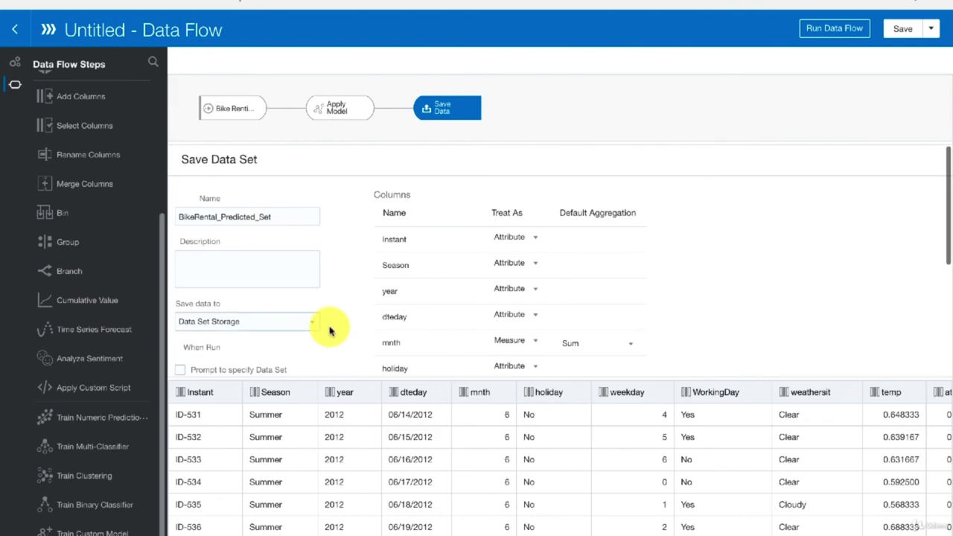
# Step: Save the flow as Predicted_DataSet_DF, run it, and find BikeRental_Predicted_Set among data sets
pyautogui.click(904, 31)
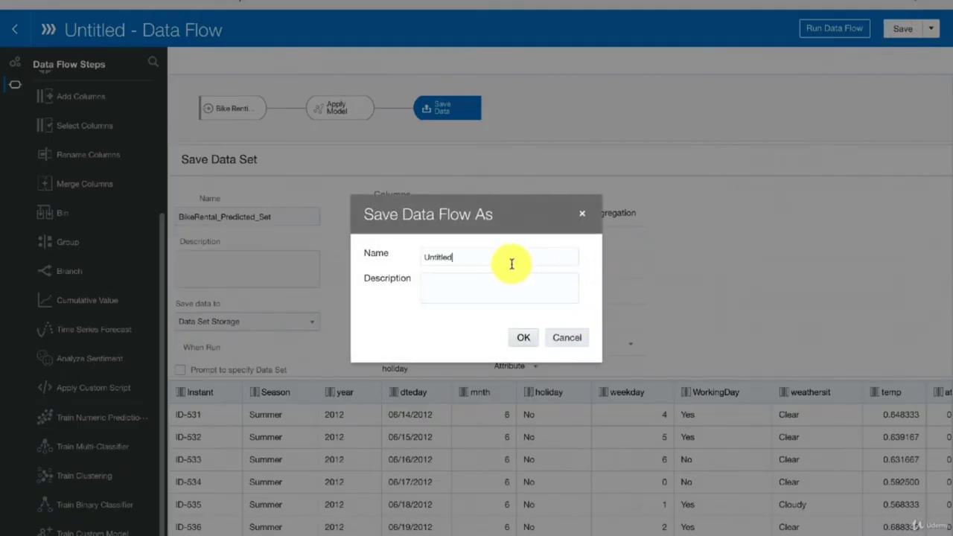
pyautogui.doubleClick(504, 257)
pyautogui.write('Predicted_DataSet_DF')
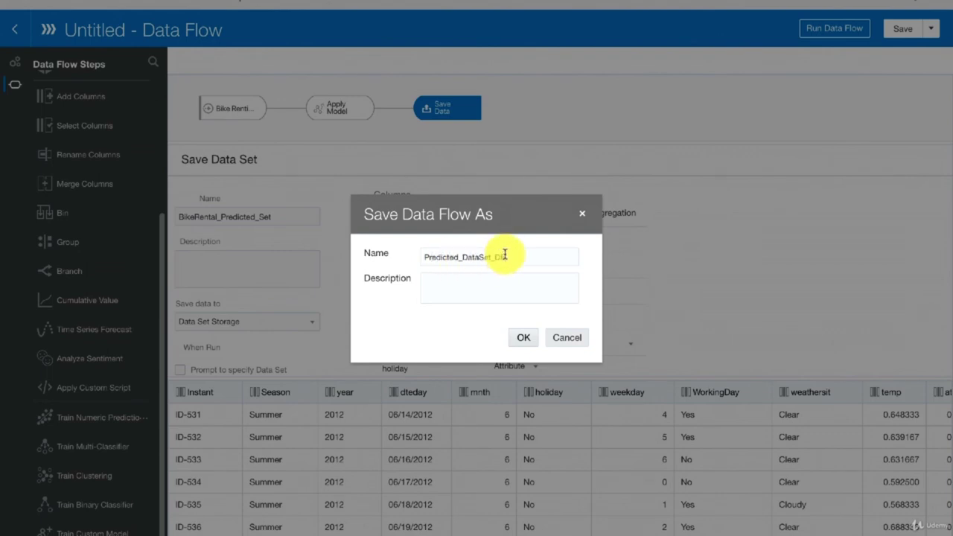
pyautogui.click(522, 336)
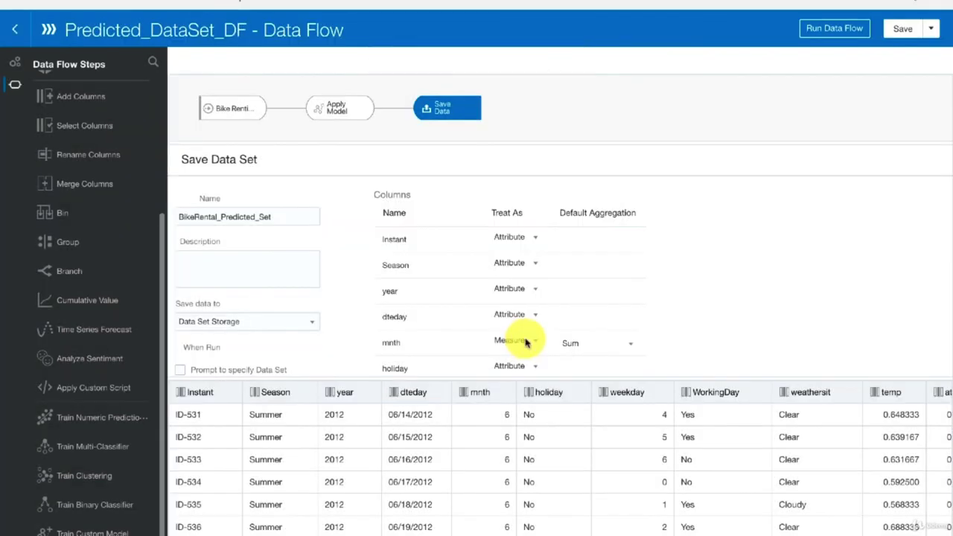
pyautogui.click(832, 30)
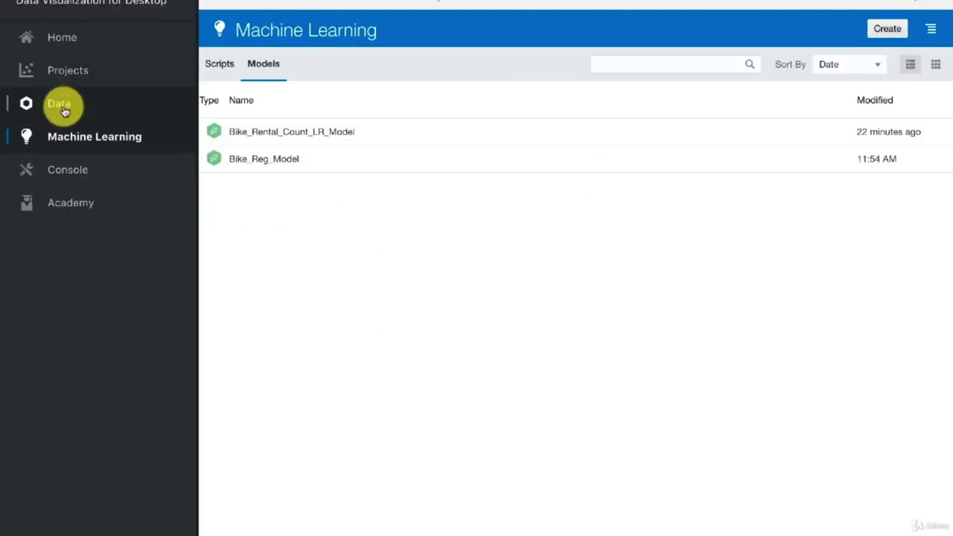
pyautogui.click(65, 111)
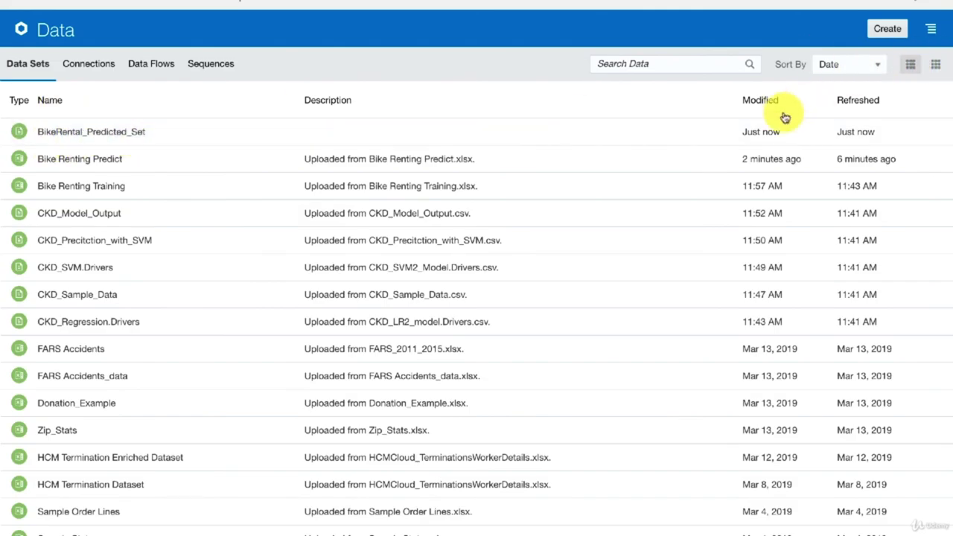
pyautogui.click(941, 131)
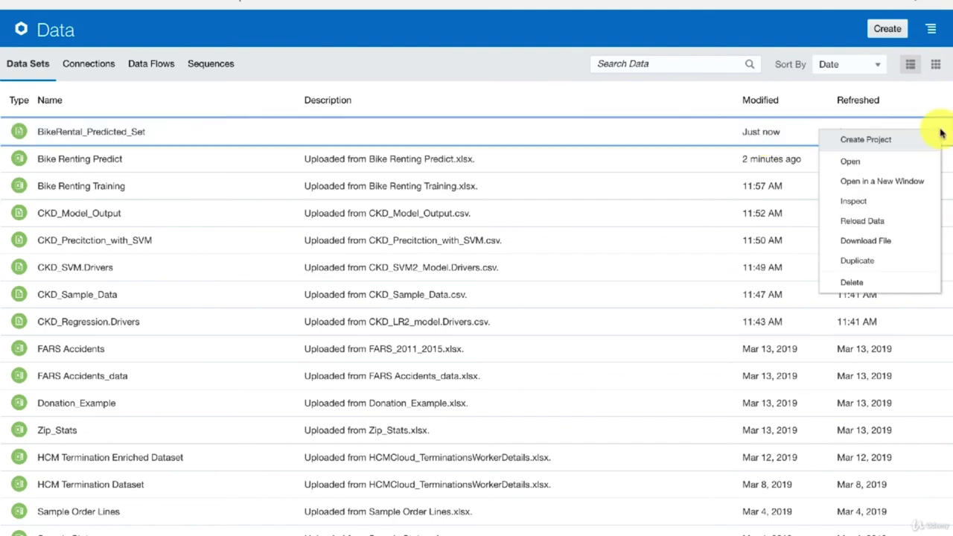
# Step: Create a project from BikeRental_Predicted_Set charting BikeRentalPrediction by dteday as a line
pyautogui.click(900, 140)
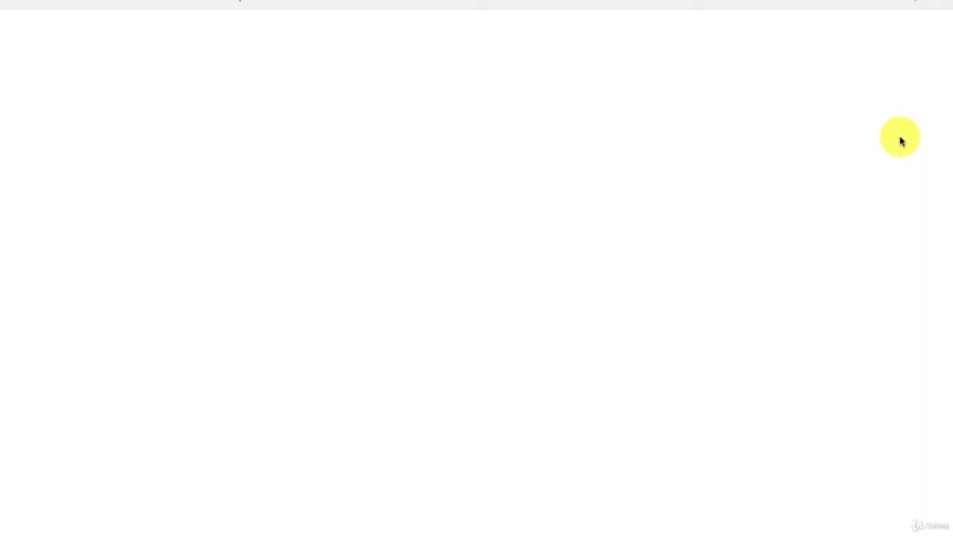
pyautogui.click(104, 71)
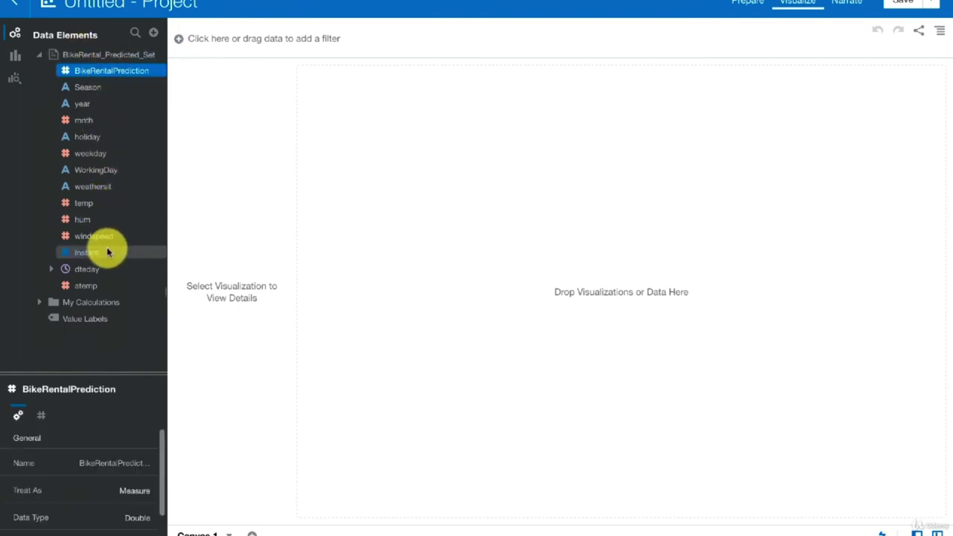
pyautogui.click(94, 272)
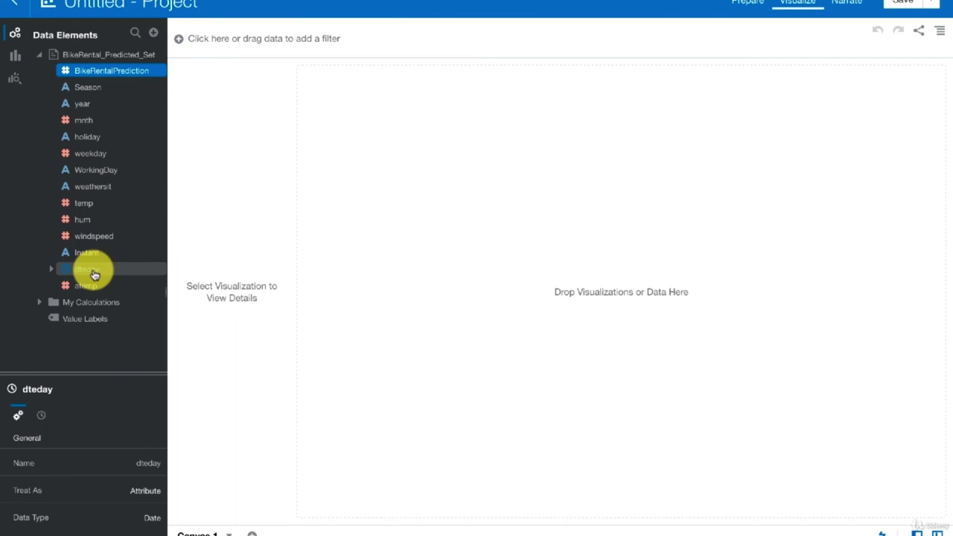
pyautogui.rightClick(93, 273)
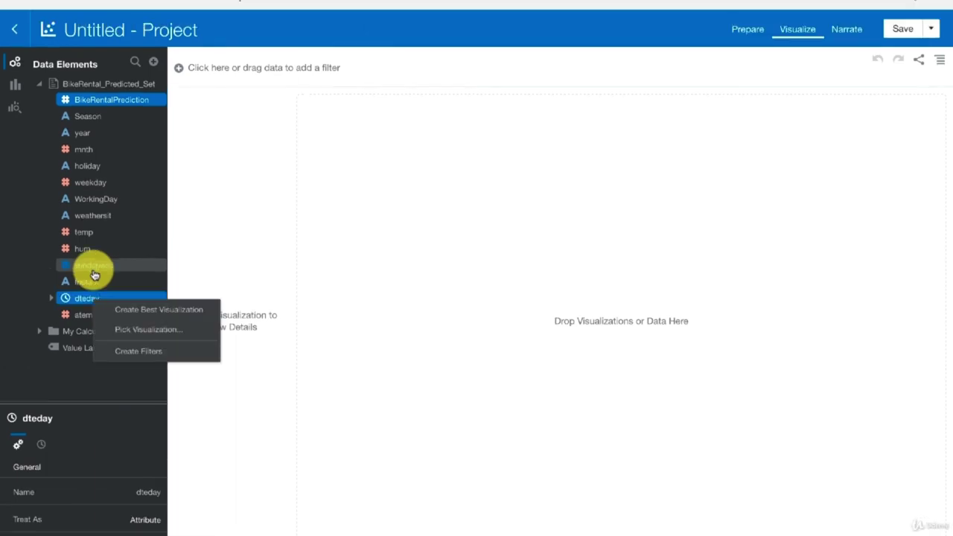
pyautogui.click(134, 284)
# Step: Add a linear trend line to the prediction chart
pyautogui.rightClick(535, 141)
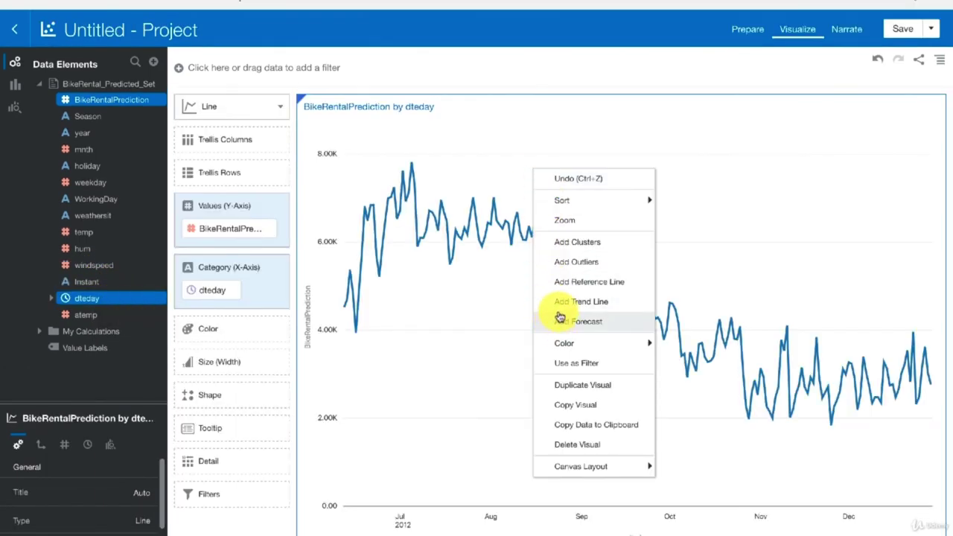
pyautogui.click(560, 303)
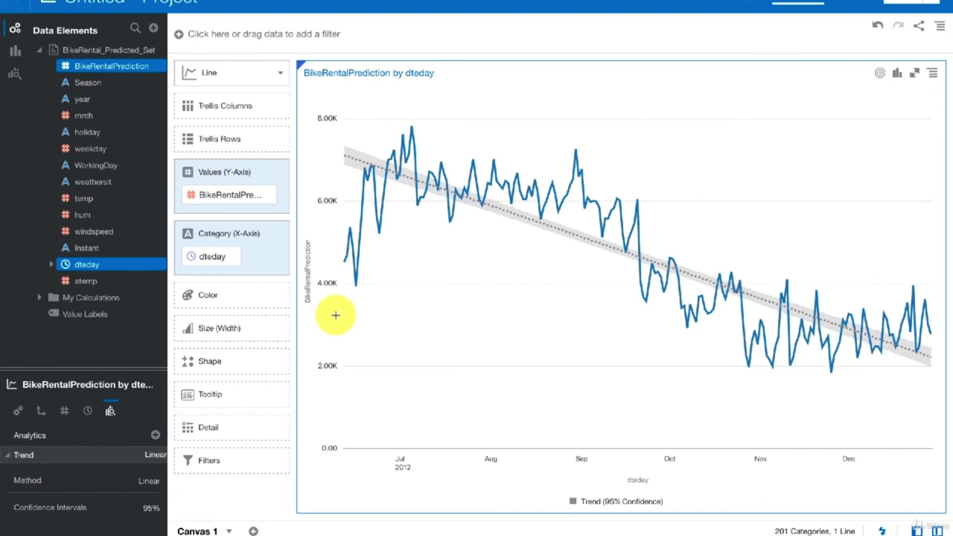
pyautogui.click(153, 29)
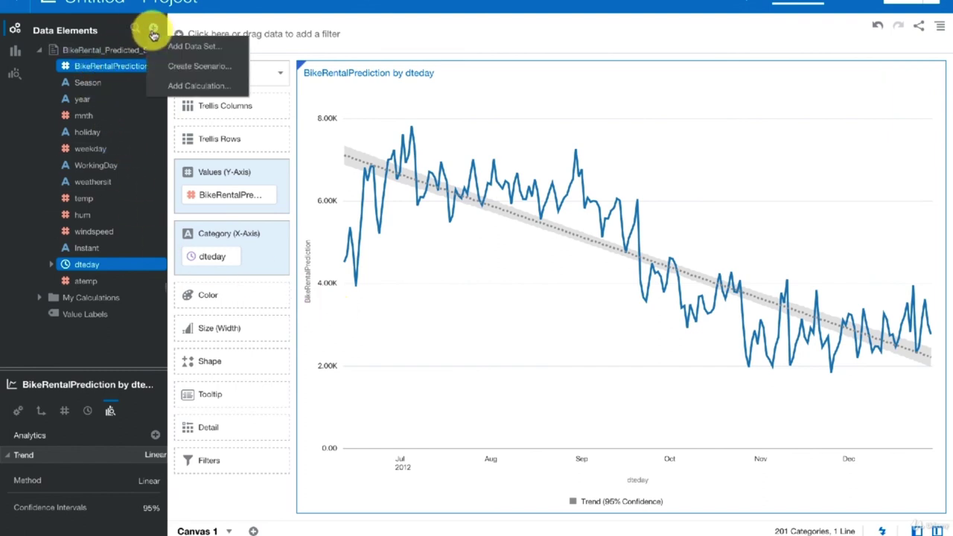
# Step: Add the Bike Renting Training data set to the project
pyautogui.click(193, 52)
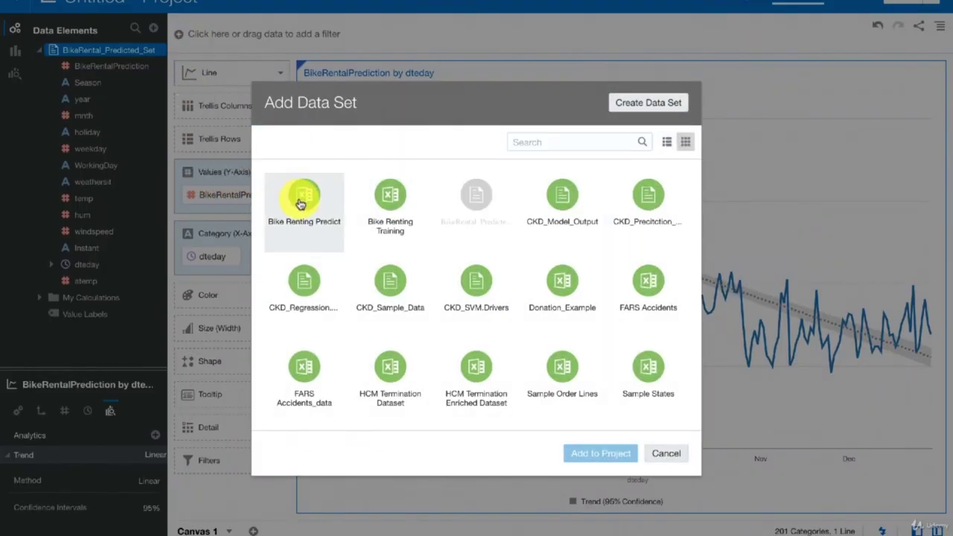
pyautogui.click(388, 202)
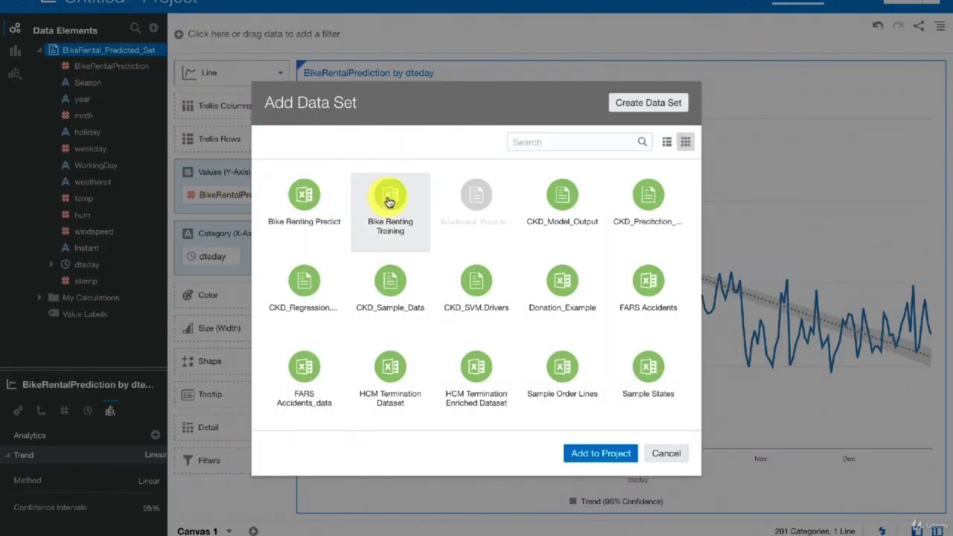
pyautogui.click(615, 456)
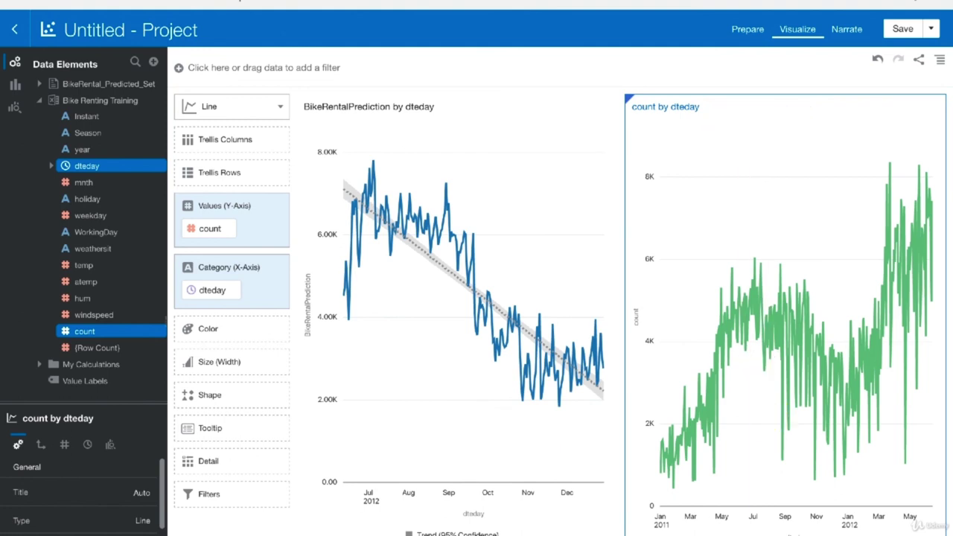
# Step: Filter the training count chart by dteday to 7/1/11–12/31/11
pyautogui.click(87, 177)
pyautogui.moveTo(84, 171); pyautogui.dragTo(210, 493)
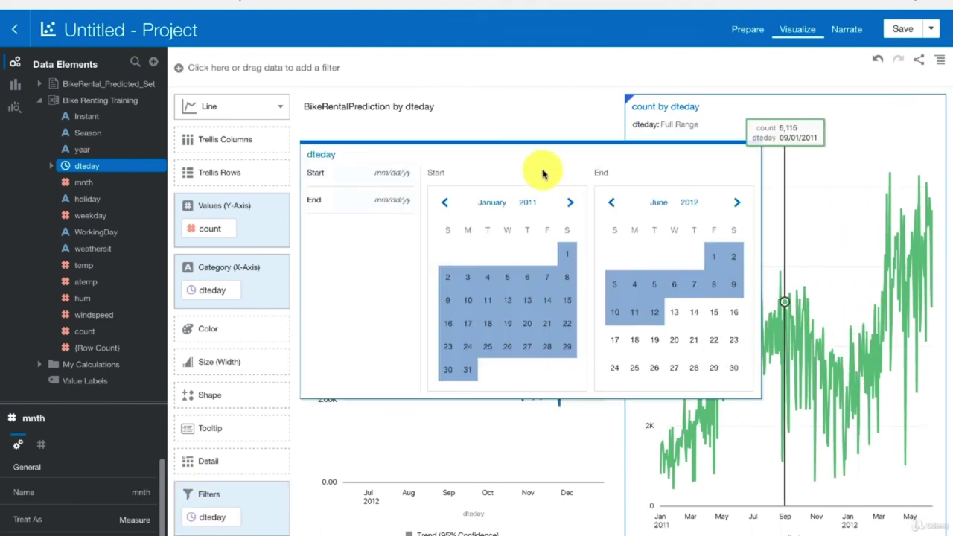
pyautogui.click(570, 203)
pyautogui.click(571, 204)
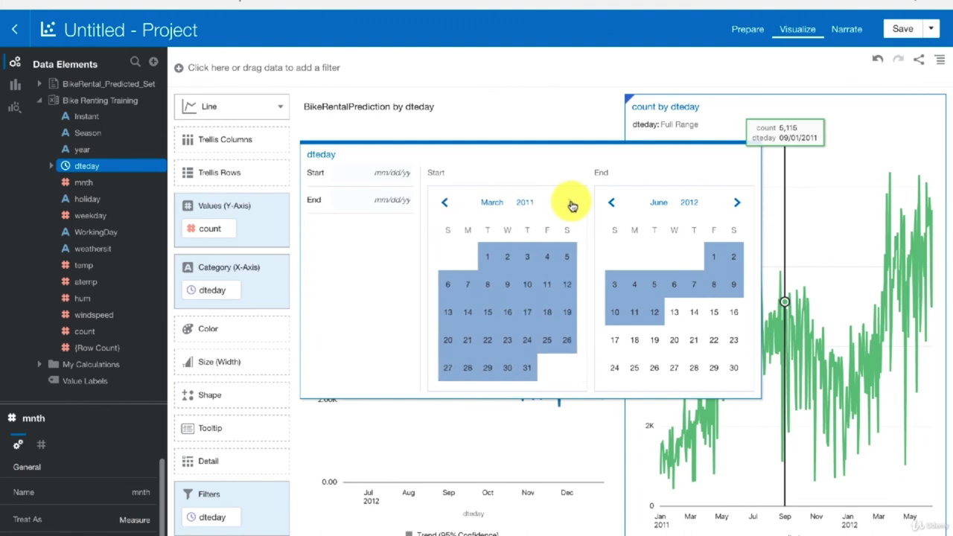
pyautogui.click(671, 474)
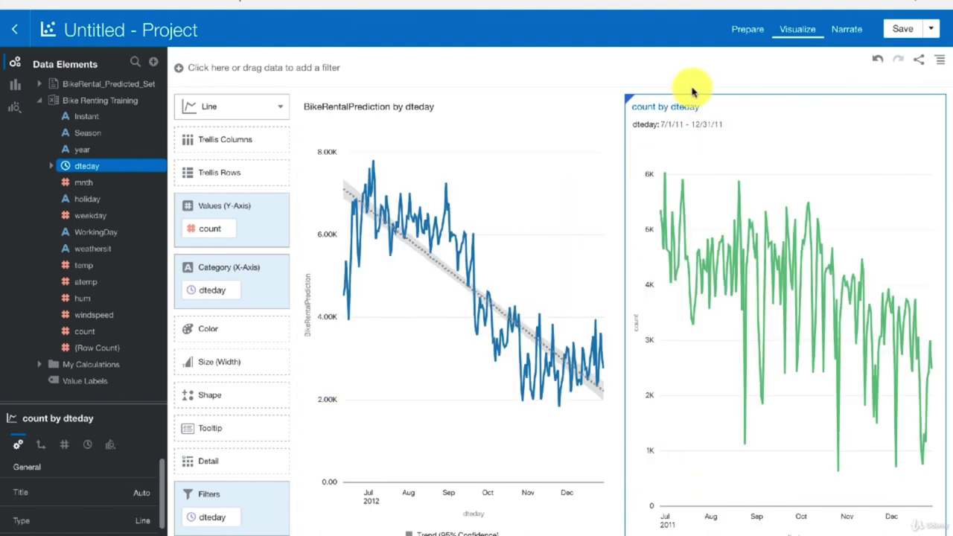
# Step: Place the training chart below the prediction chart and add a trend line
pyautogui.moveTo(685, 104); pyautogui.dragTo(592, 457)
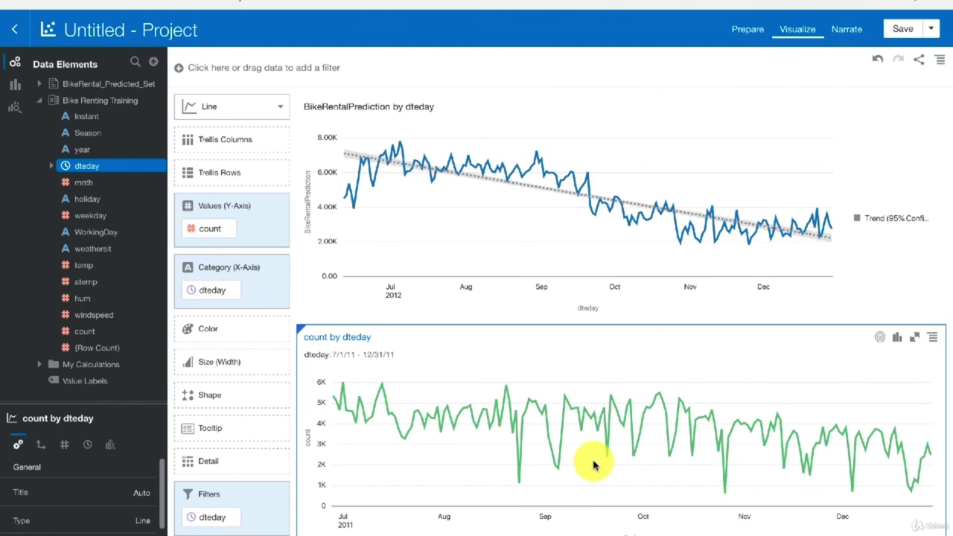
pyautogui.rightClick(510, 366)
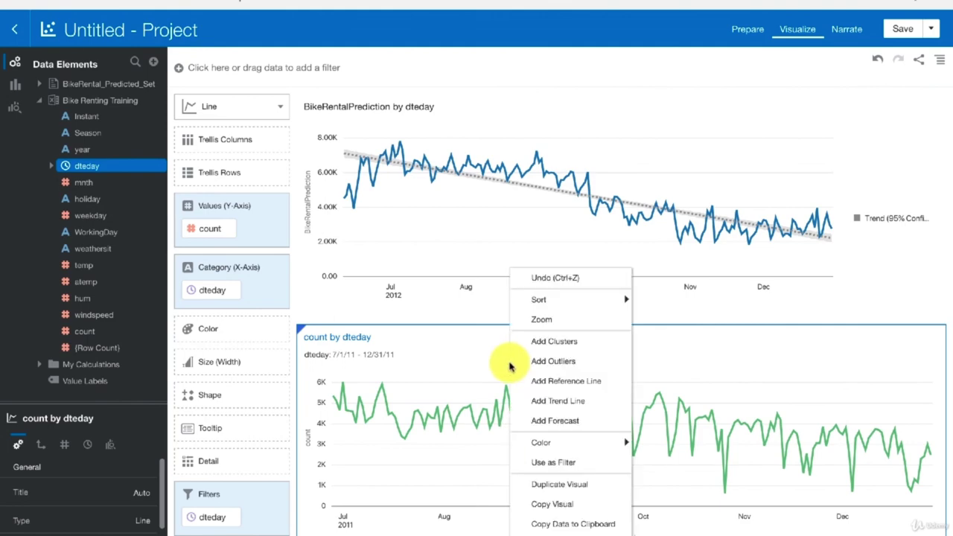
pyautogui.click(551, 401)
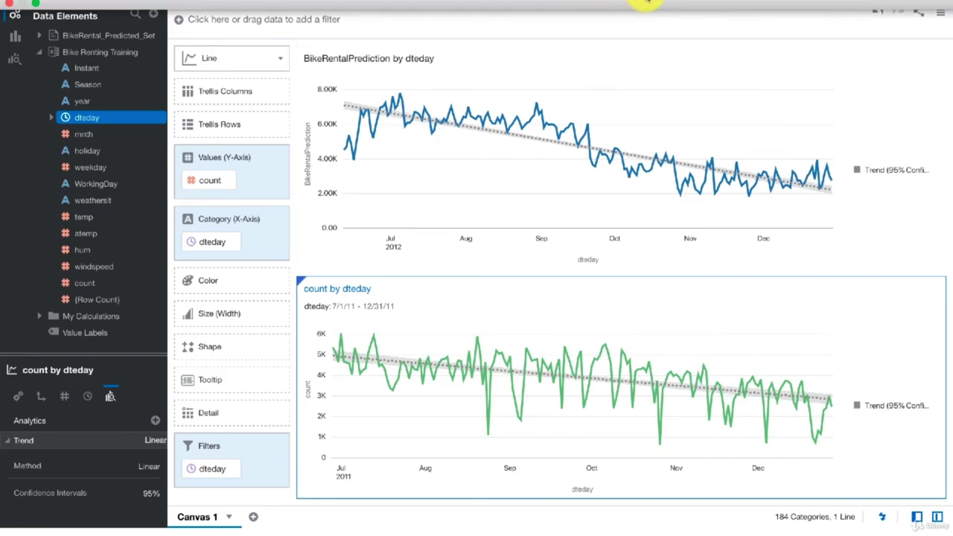
# Step: Exit the untitled project back to the Home page's recent data sets and projects
pyautogui.click(642, 5)
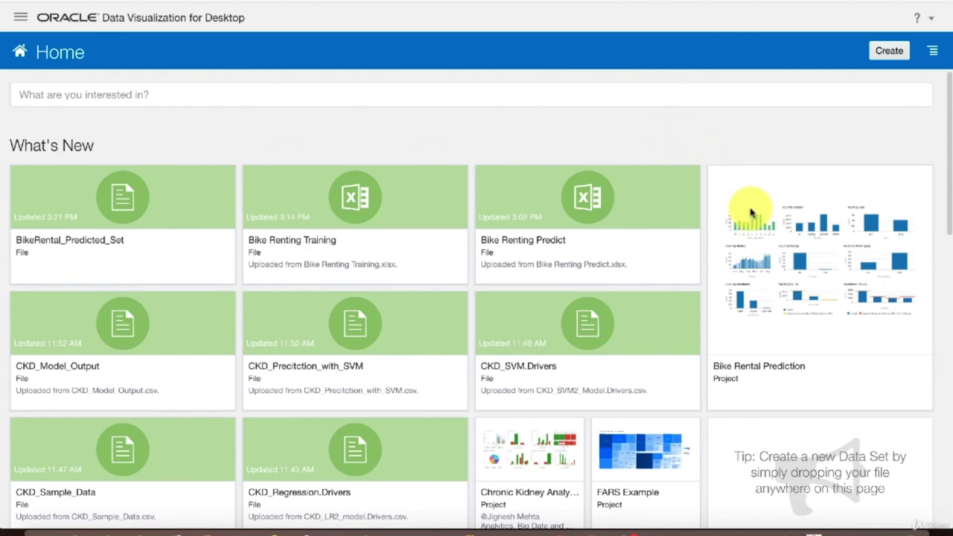
# Step: Reopen Bike Rental Prediction on Canvas 1, collapse Bike Renting Training, and show add-data options
pyautogui.click(783, 236)
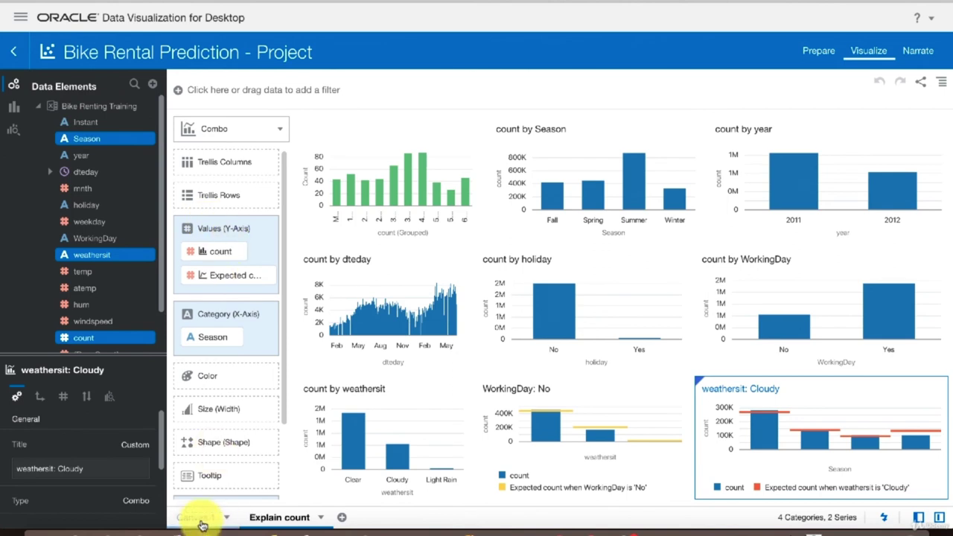
pyautogui.click(198, 518)
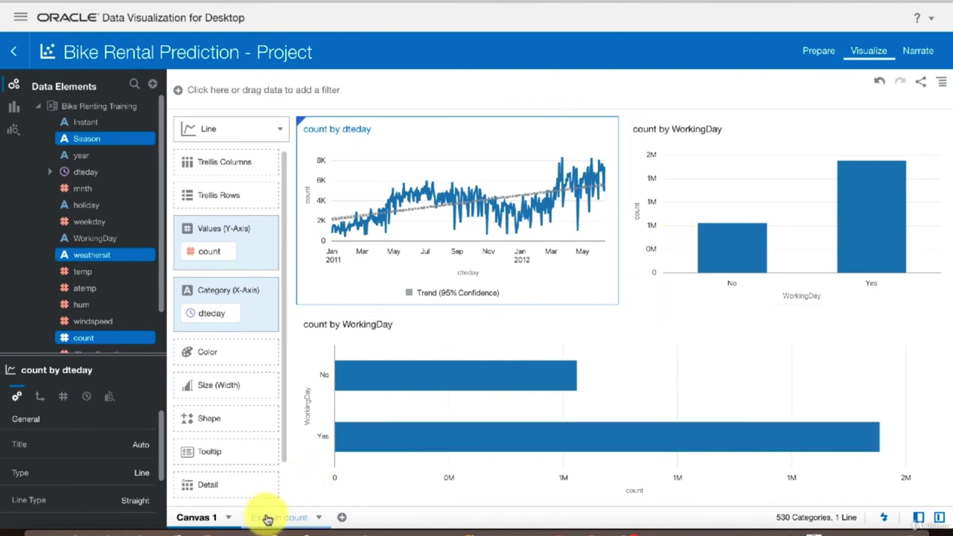
pyautogui.click(40, 108)
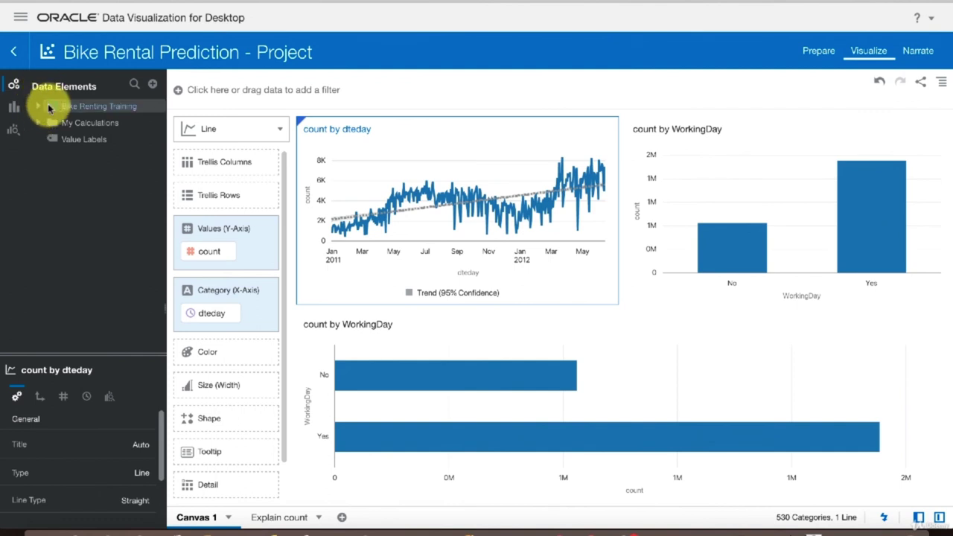
pyautogui.click(153, 85)
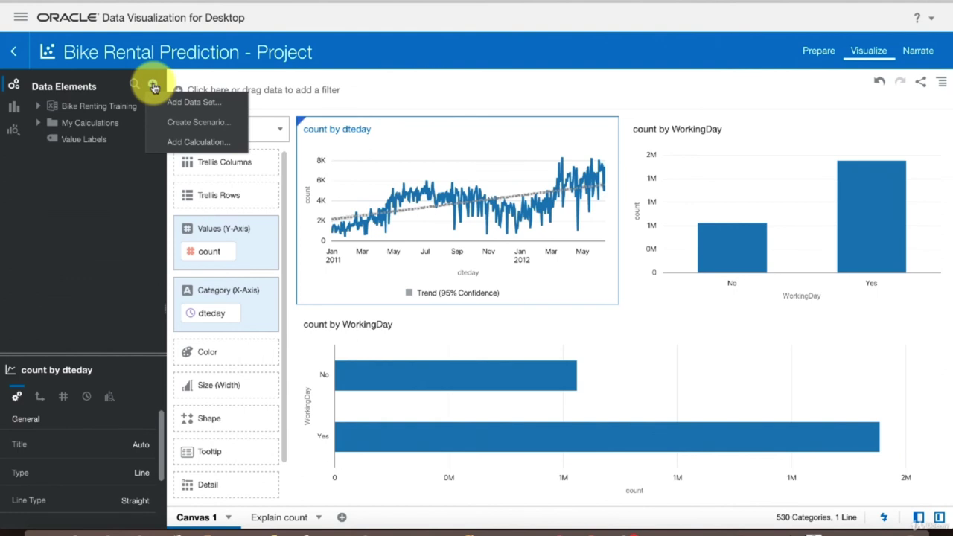
# Step: Bring the Bike Renting Predict data set into the project through the Add Data Set dialog
pyautogui.click(208, 103)
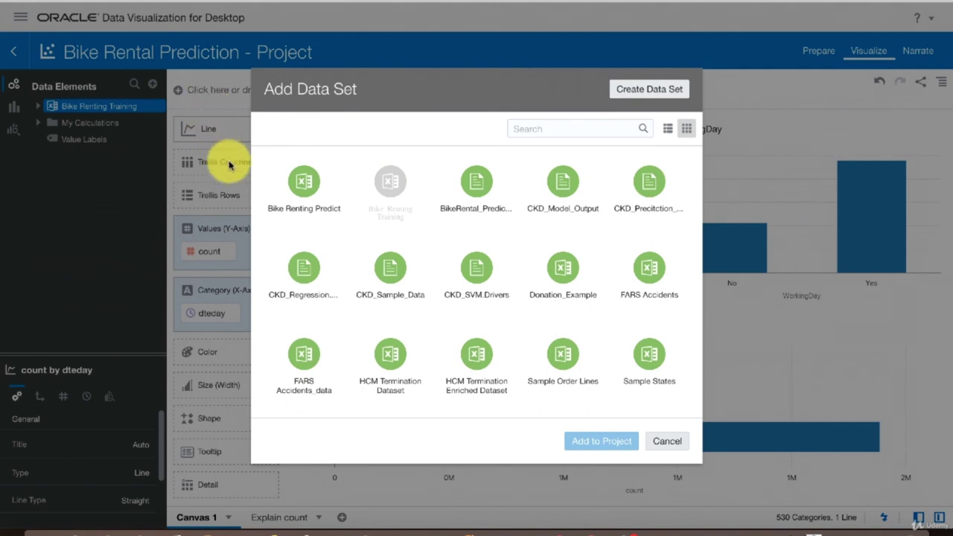
pyautogui.click(307, 193)
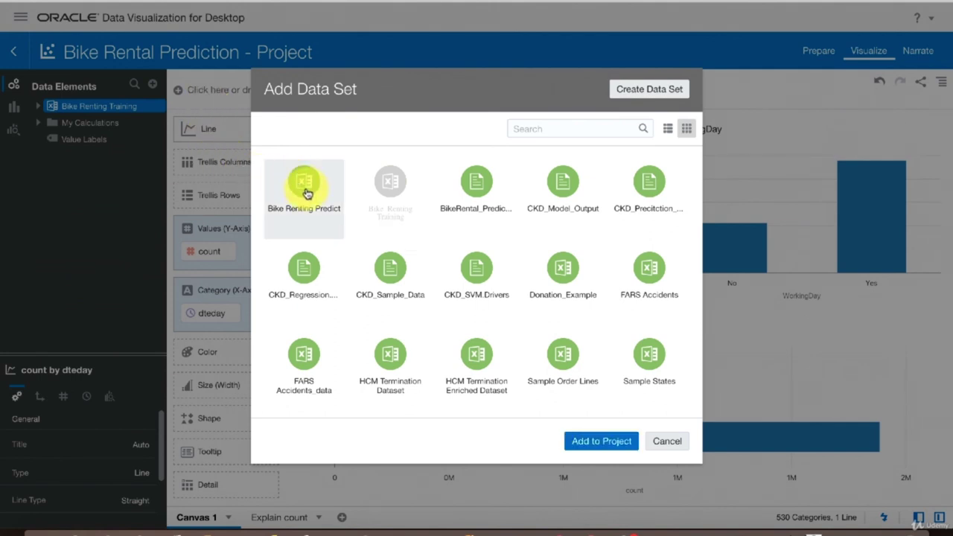
pyautogui.click(603, 443)
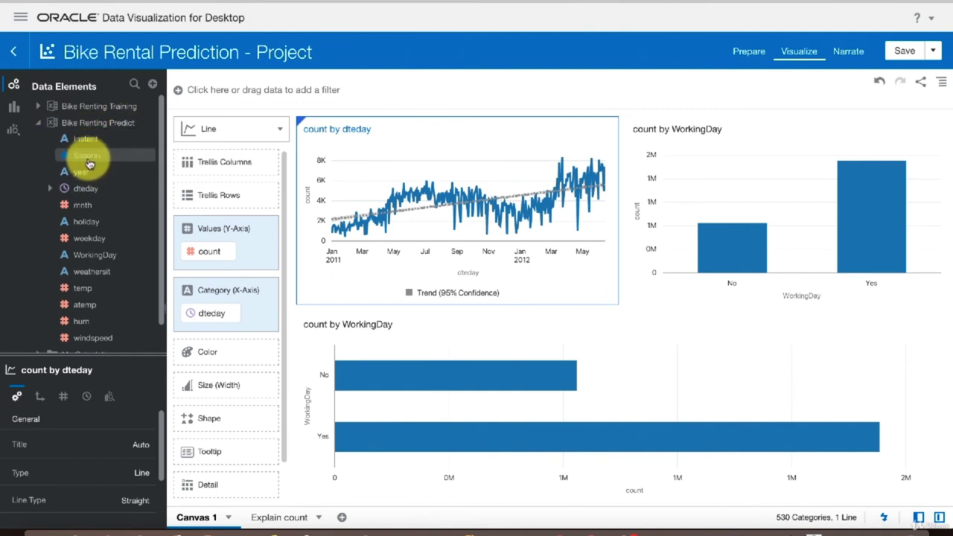
# Step: Create a scenario on Bike Renting Predict using the Bike_Rental_Count_LR_Model model
pyautogui.moveTo(153, 262); pyautogui.dragTo(153, 291)
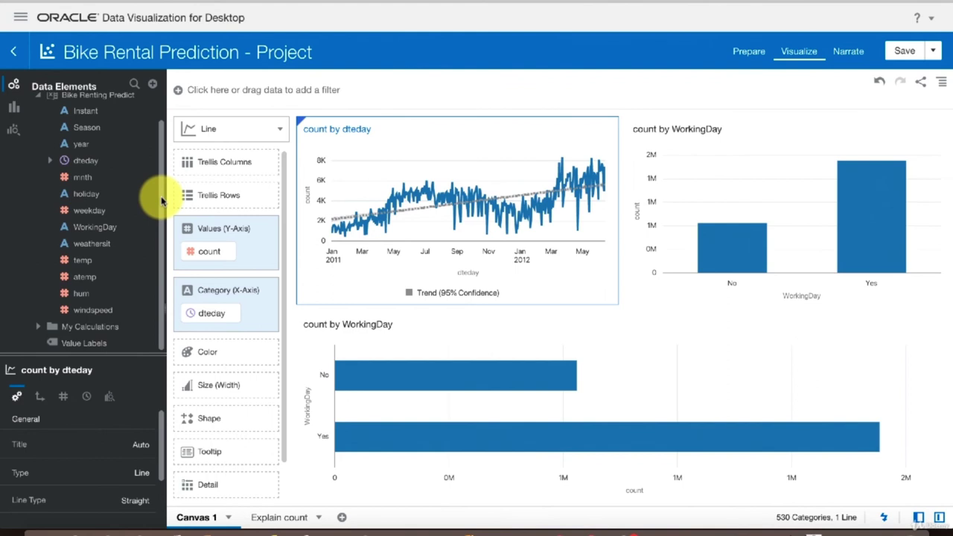
pyautogui.moveTo(161, 202); pyautogui.dragTo(159, 185)
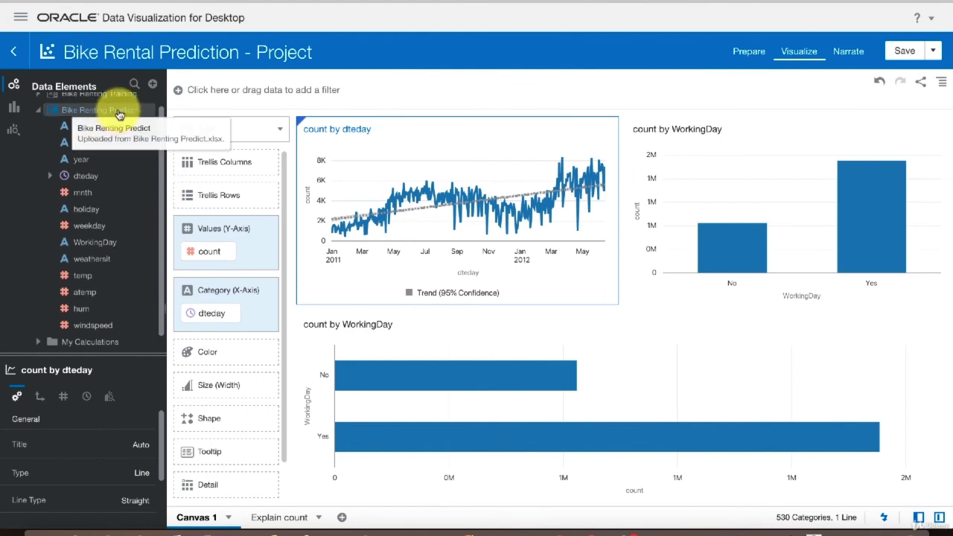
pyautogui.rightClick(119, 113)
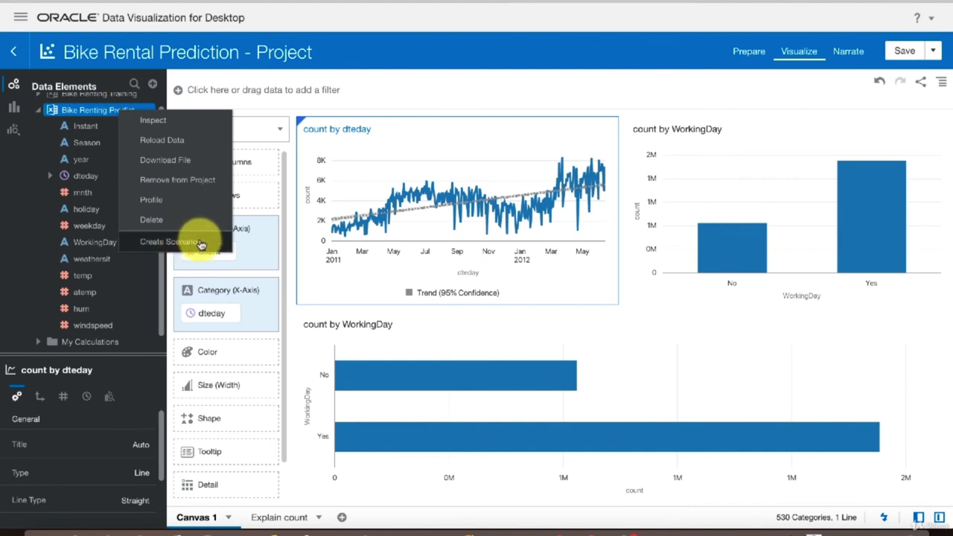
pyautogui.click(200, 243)
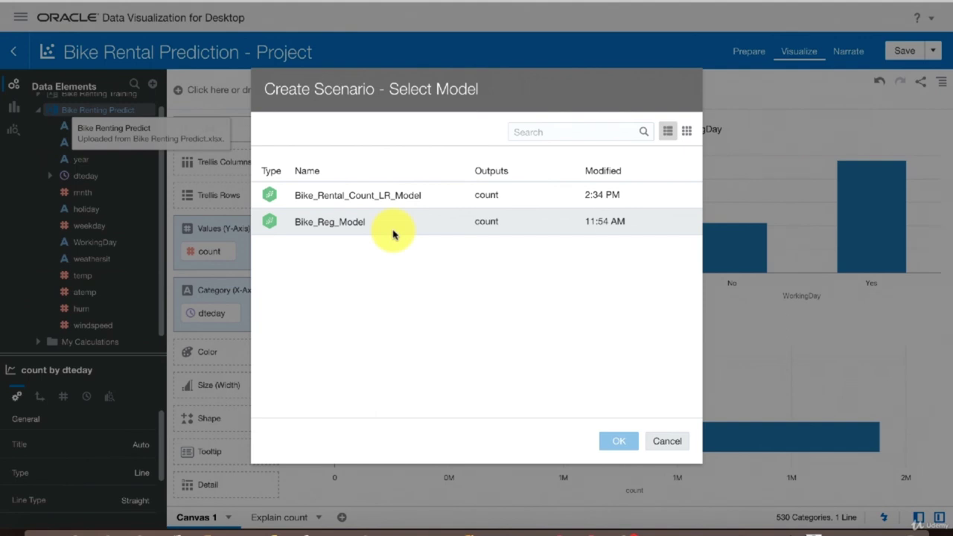
pyautogui.click(427, 197)
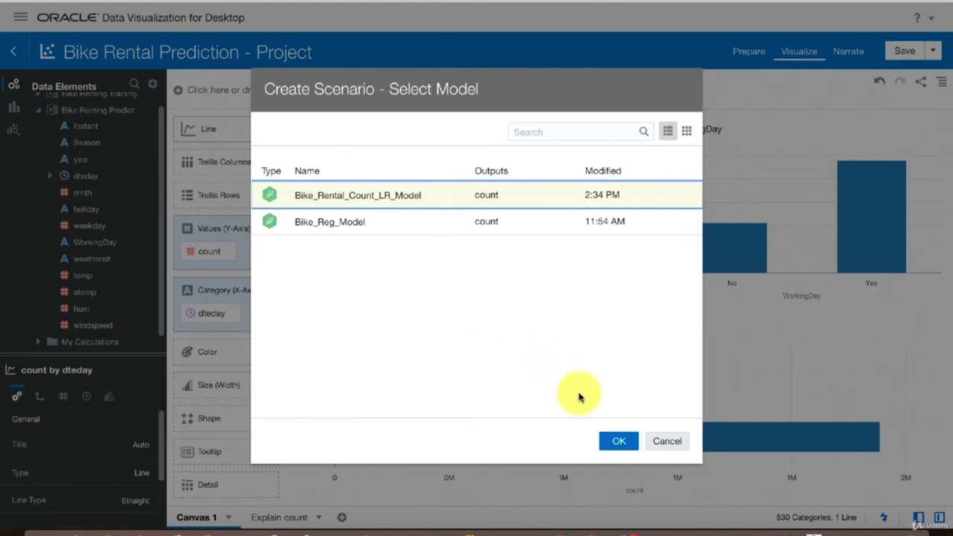
pyautogui.click(621, 443)
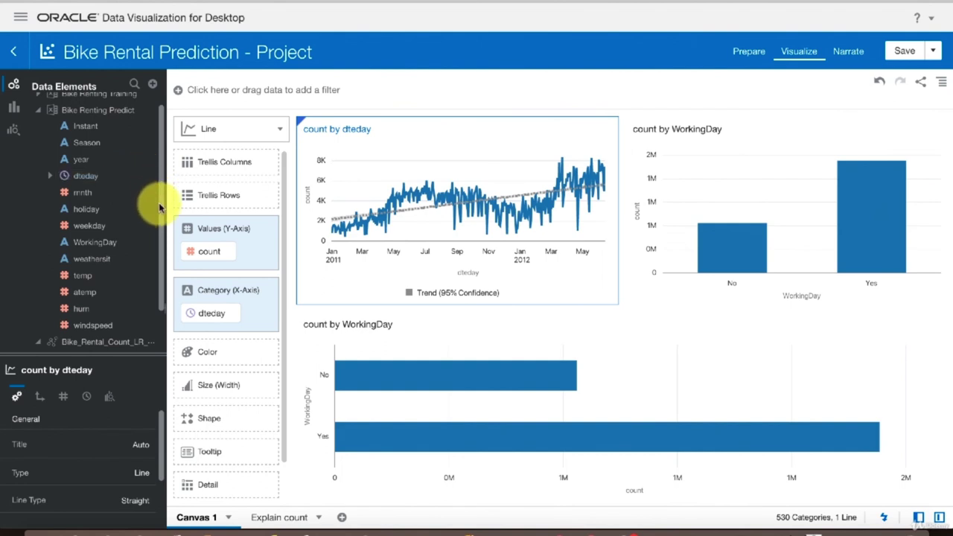
# Step: Build a count Prediction by dteday line chart and place it left of the WorkingDay bar chart
pyautogui.moveTo(159, 203); pyautogui.dragTo(157, 240)
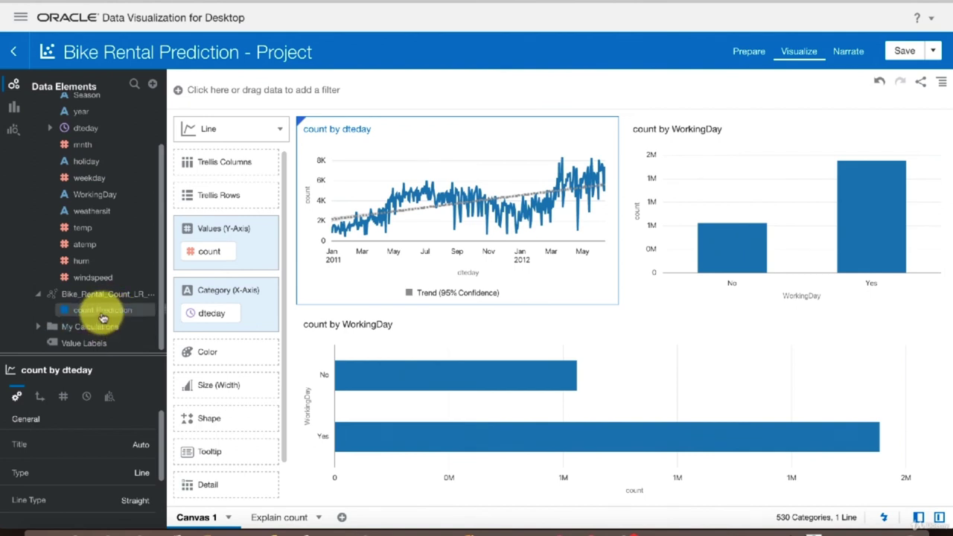
pyautogui.click(103, 316)
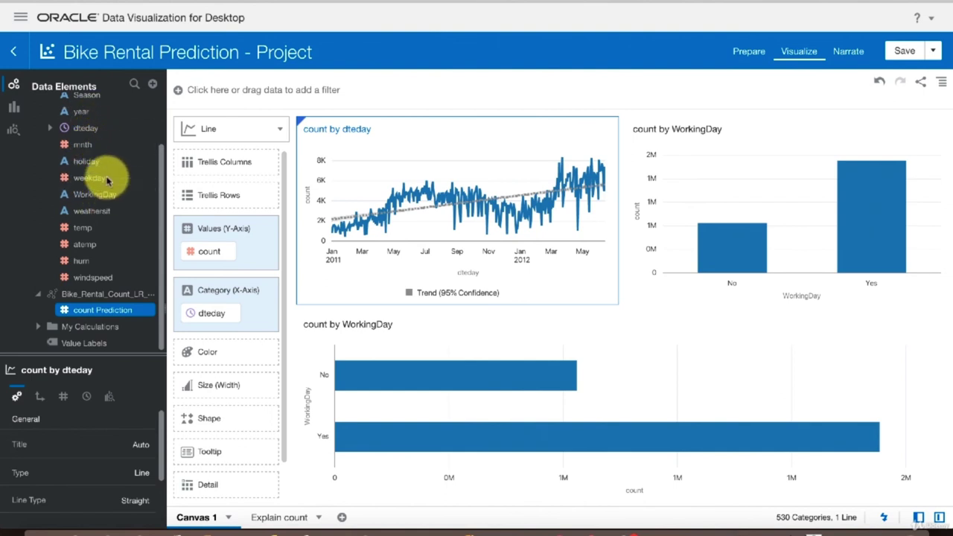
pyautogui.click(92, 129)
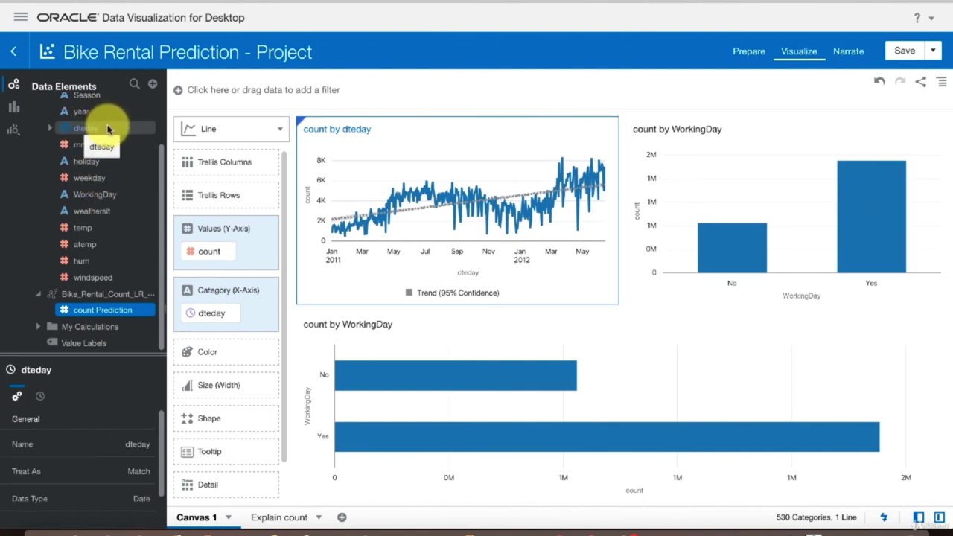
pyautogui.rightClick(115, 131)
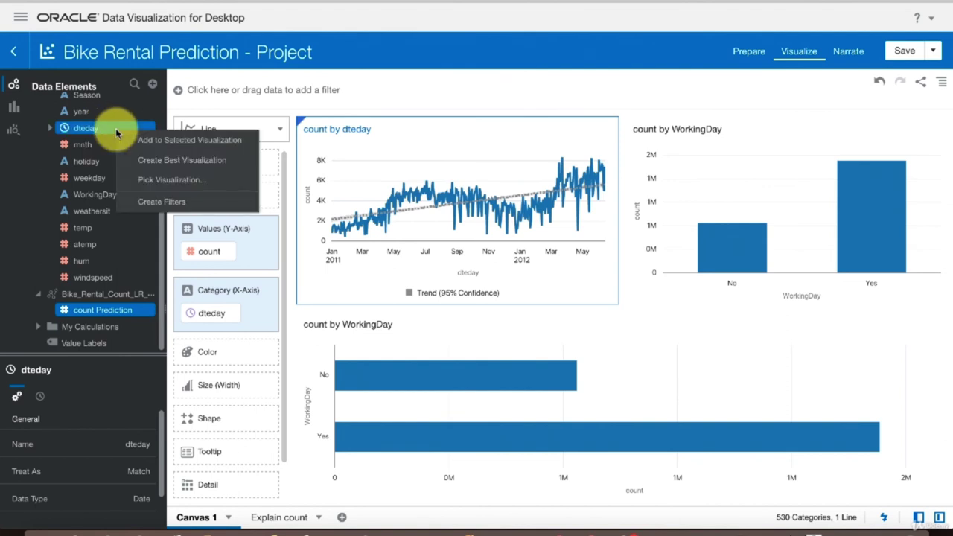
pyautogui.click(178, 160)
pyautogui.moveTo(708, 324); pyautogui.dragTo(319, 362)
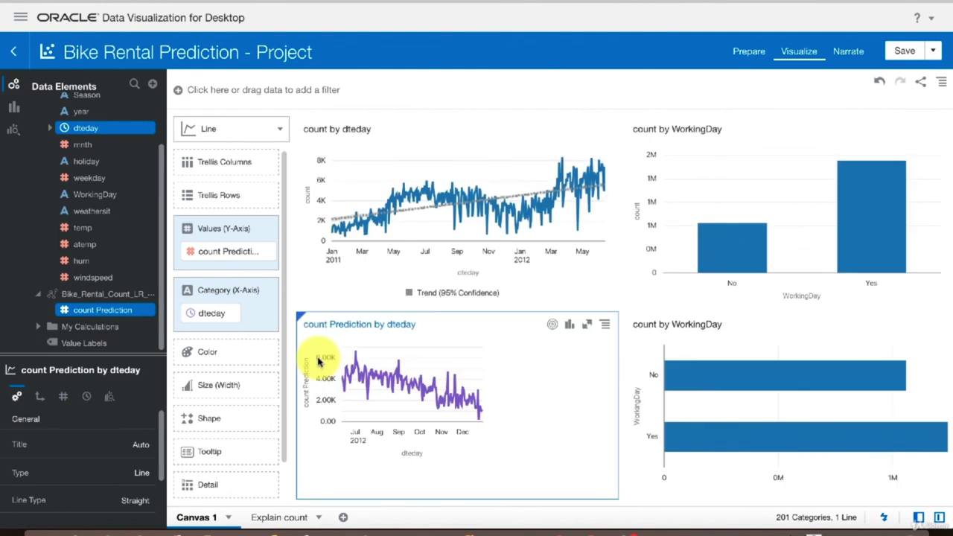